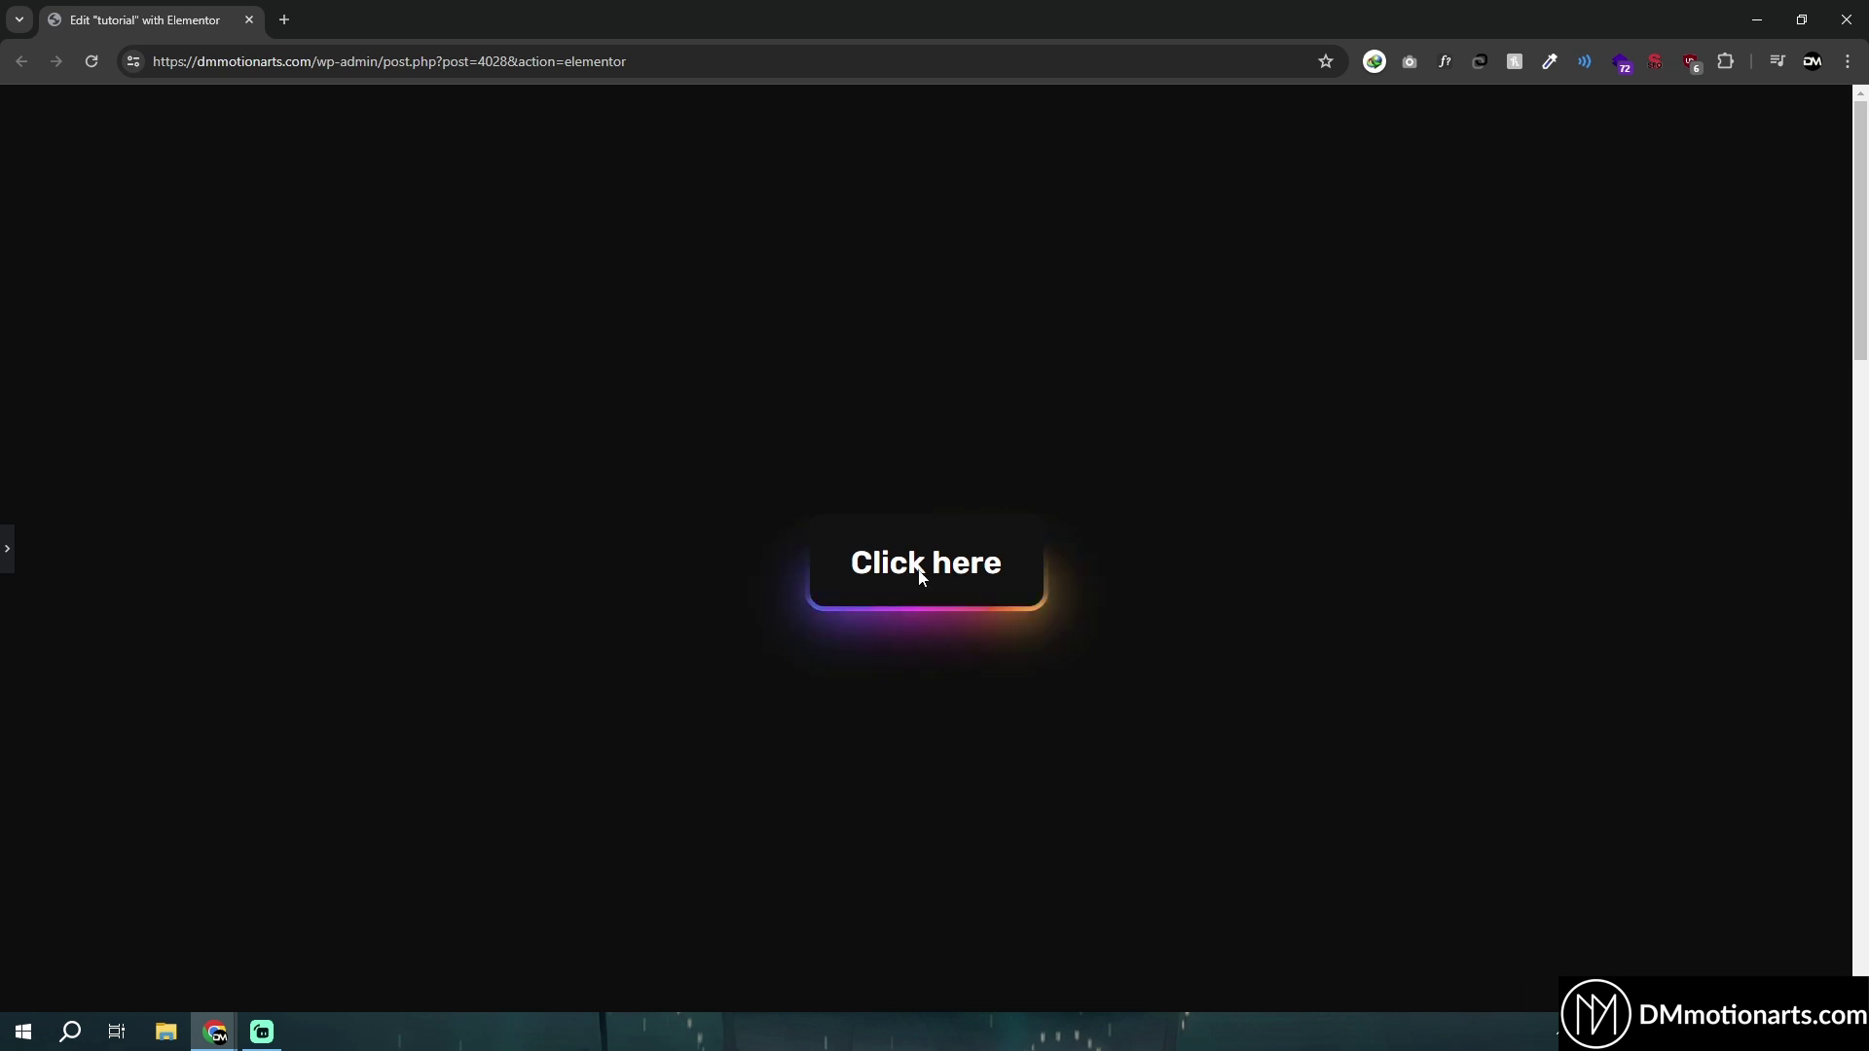
Step: Try out larger min height and width values on the existing "Click here" button container and preview the button without the editing panel
{"action": "left_click", "coordinate": [7, 549]}
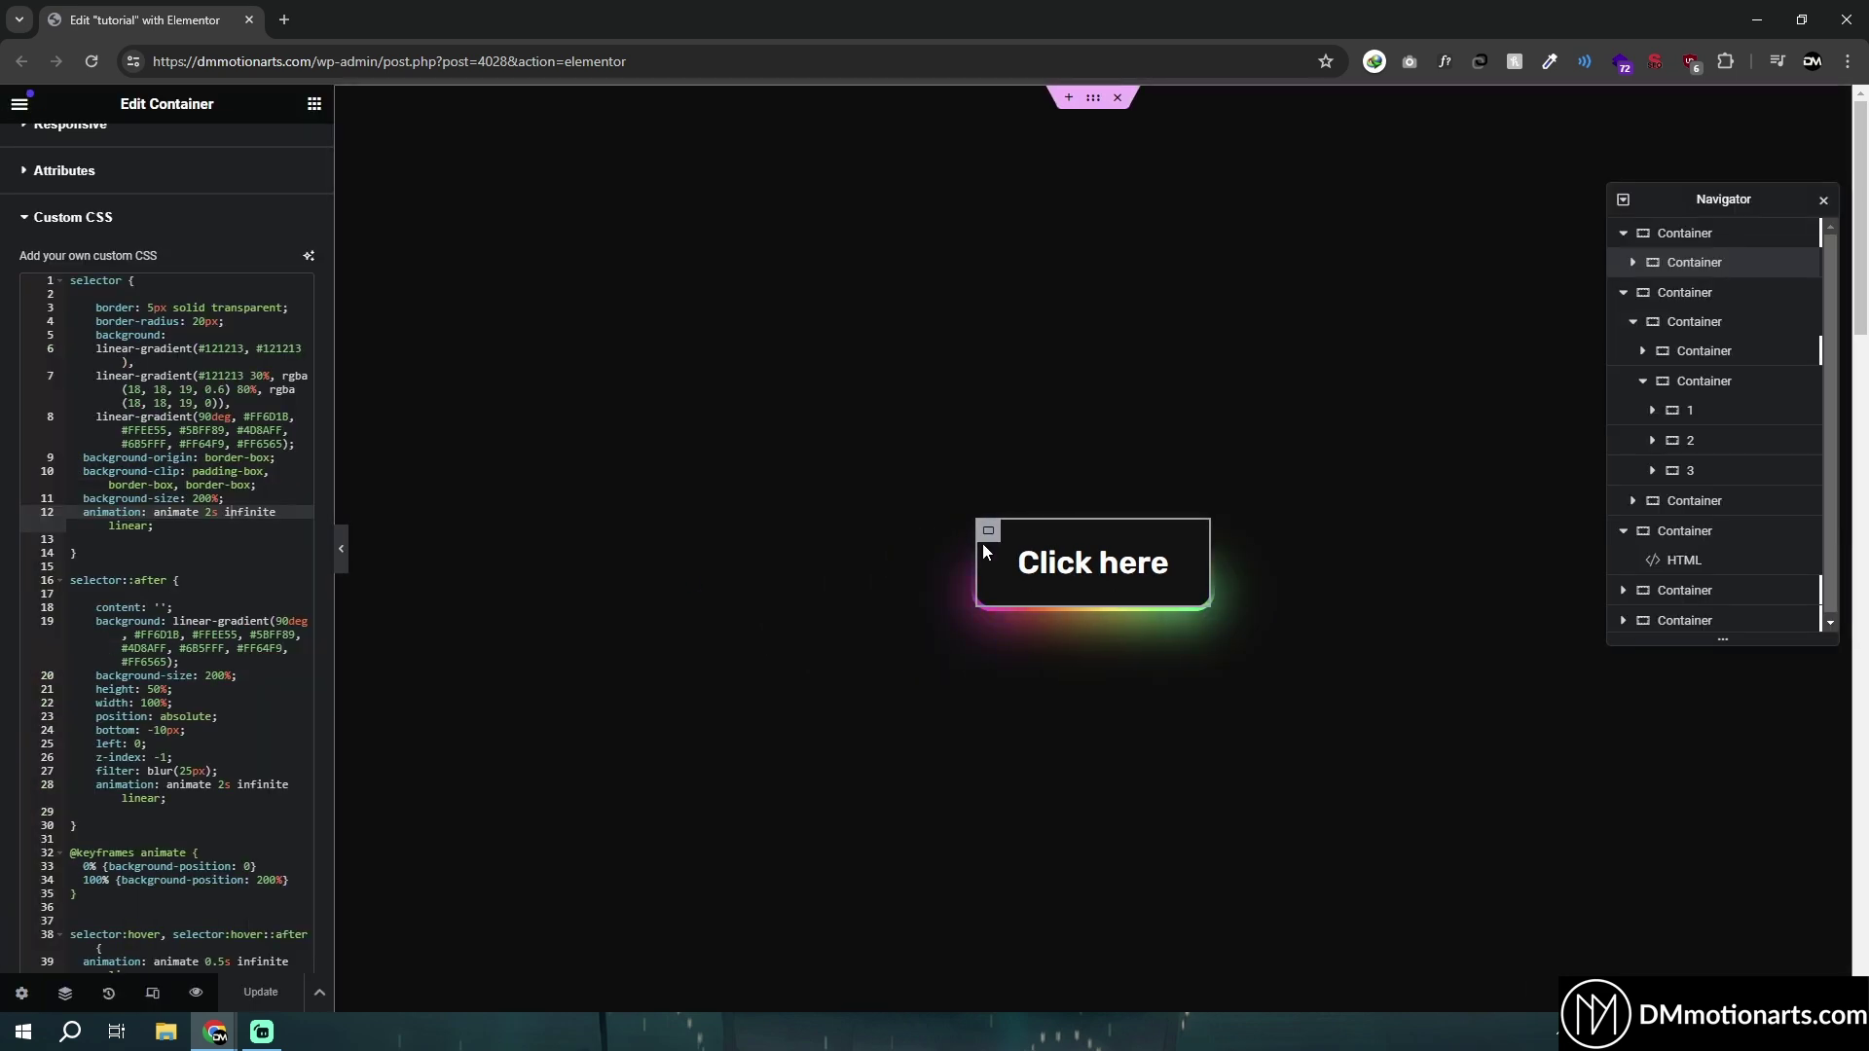
{"action": "scroll", "coordinate": [44, 205], "scroll_direction": "up", "scroll_amount": 5}
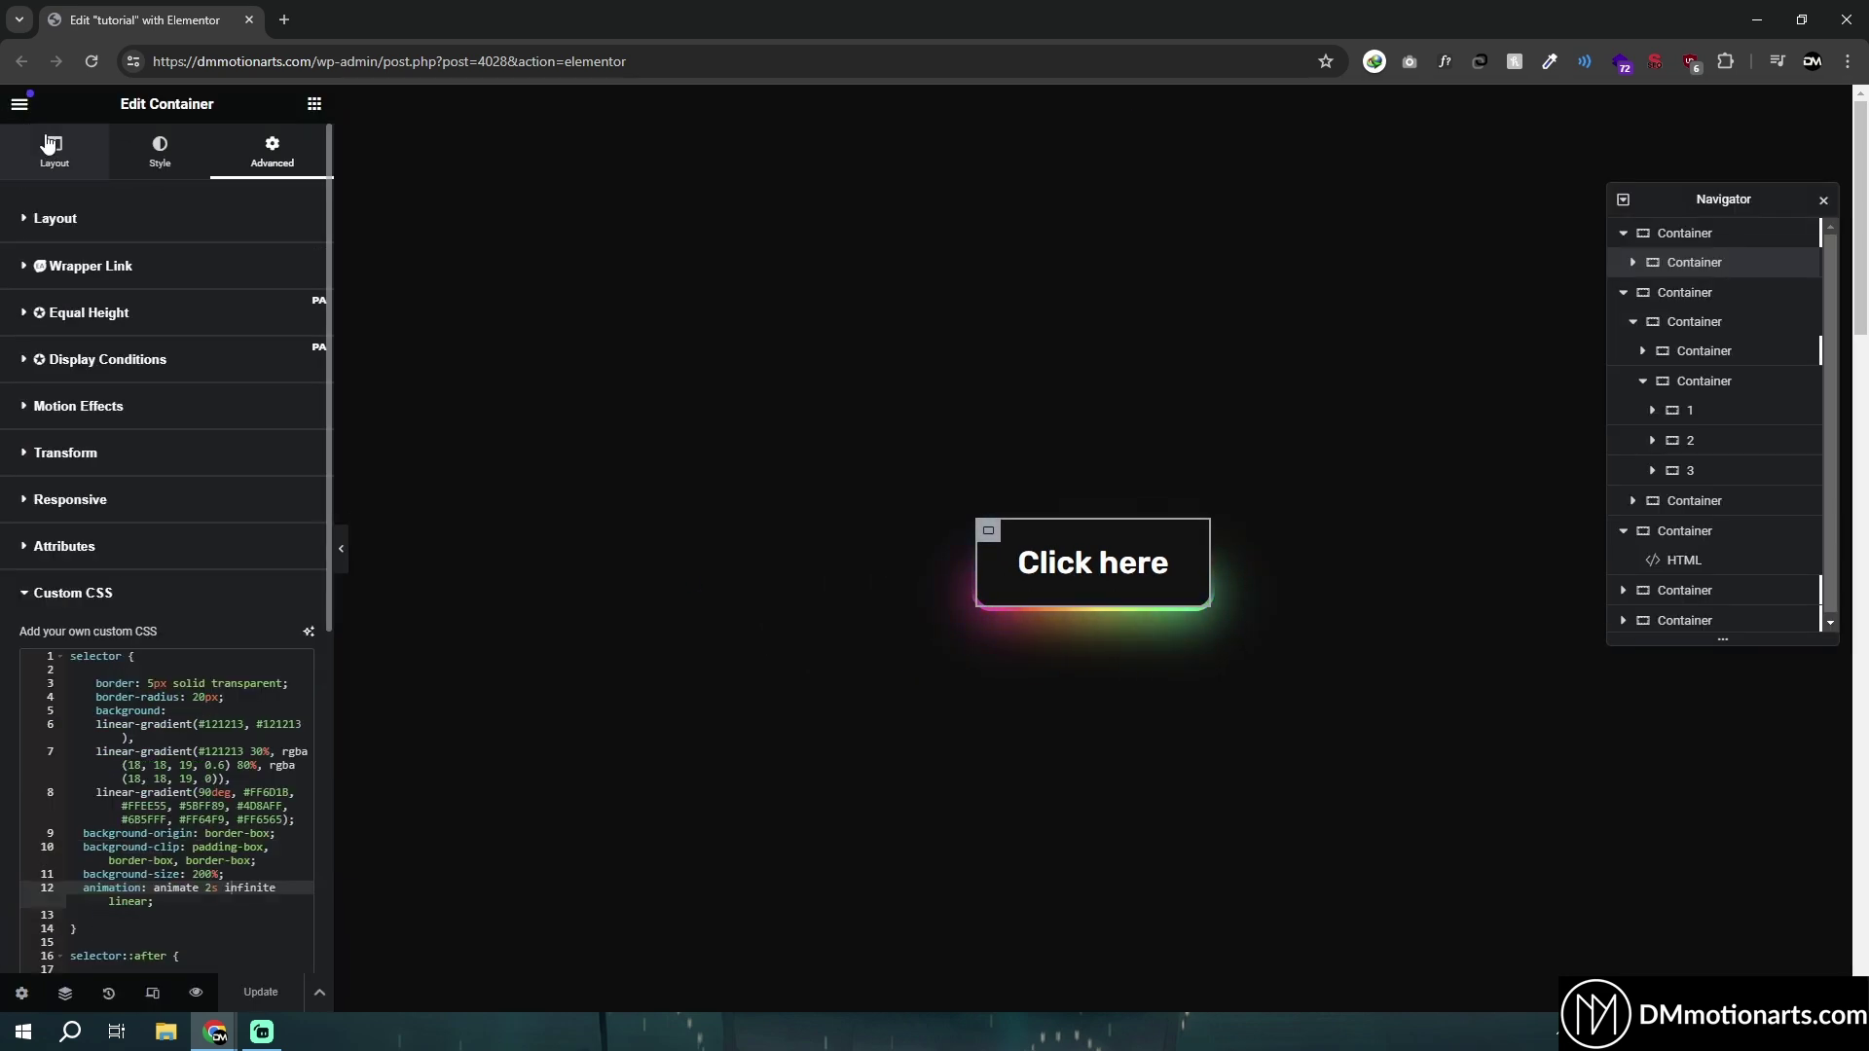
{"action": "left_click", "coordinate": [54, 151]}
{"action": "left_click_drag", "start_coordinate": [31, 443], "coordinate": [110, 453]}
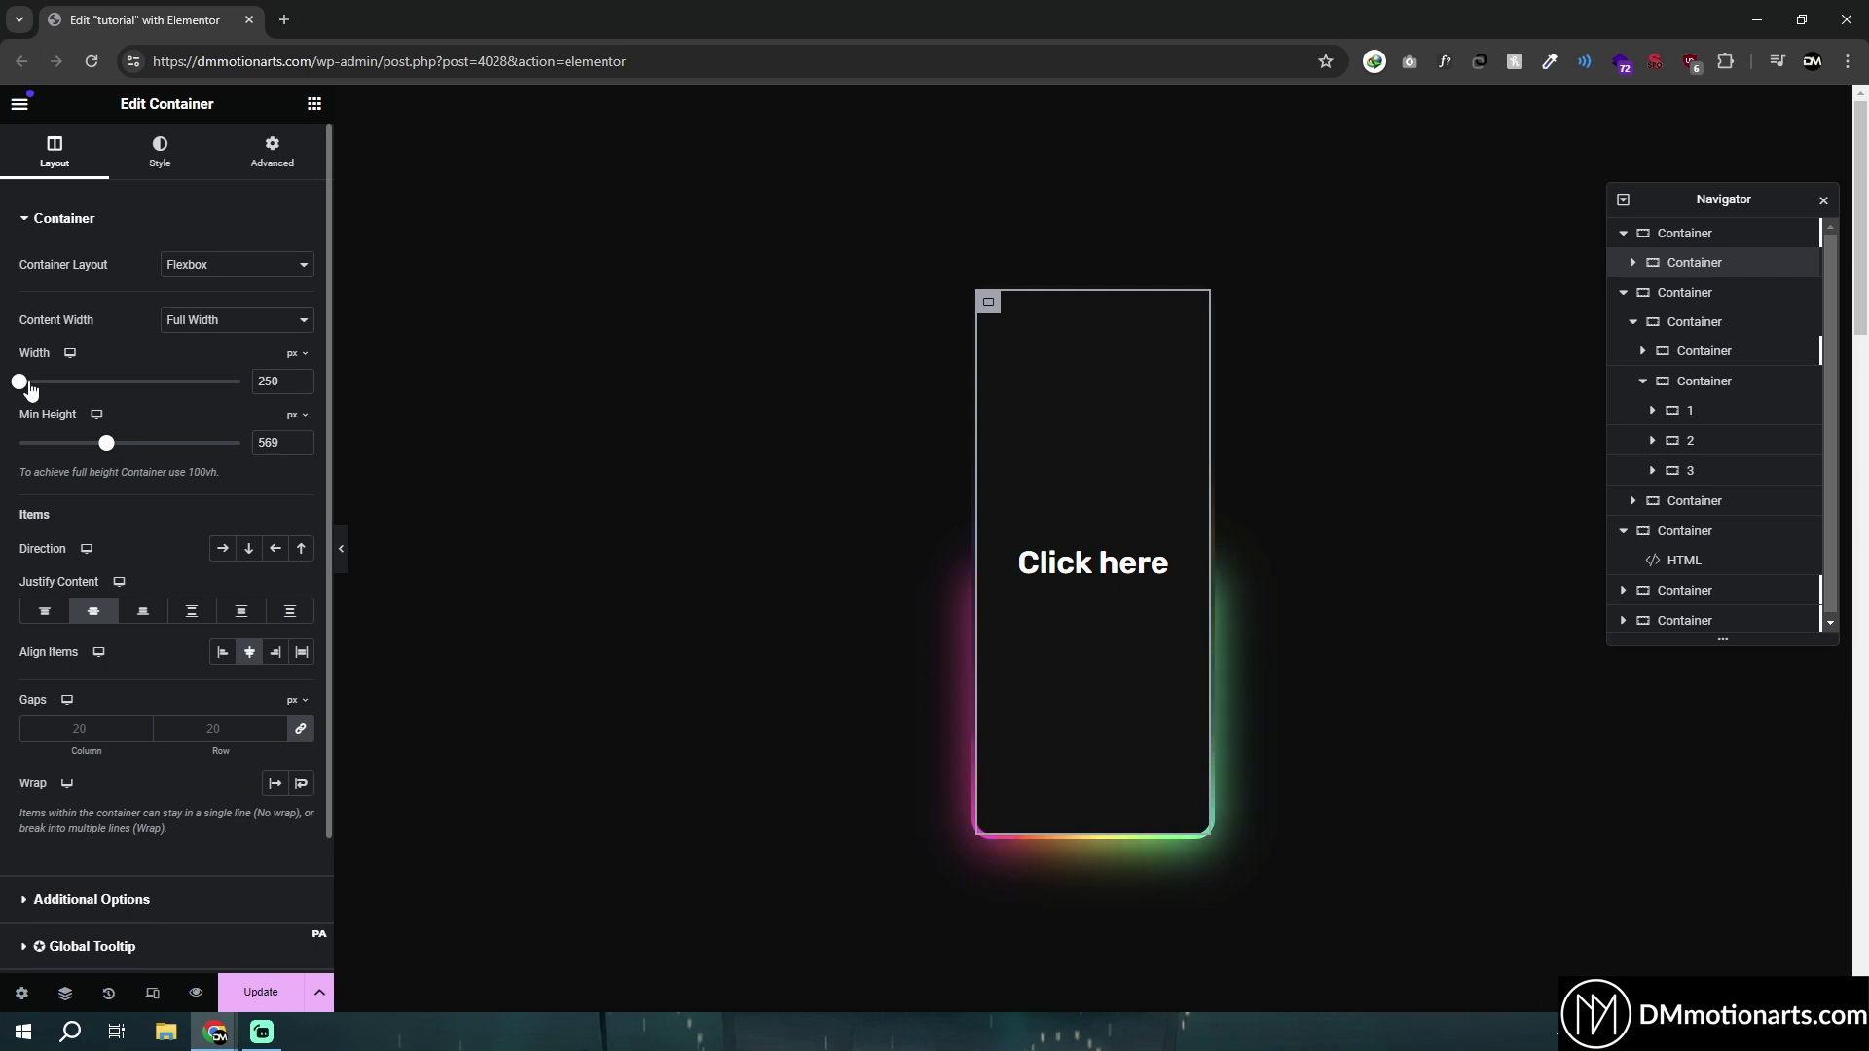
{"action": "left_click_drag", "start_coordinate": [18, 382], "coordinate": [117, 382]}
{"action": "left_click", "coordinate": [342, 551]}
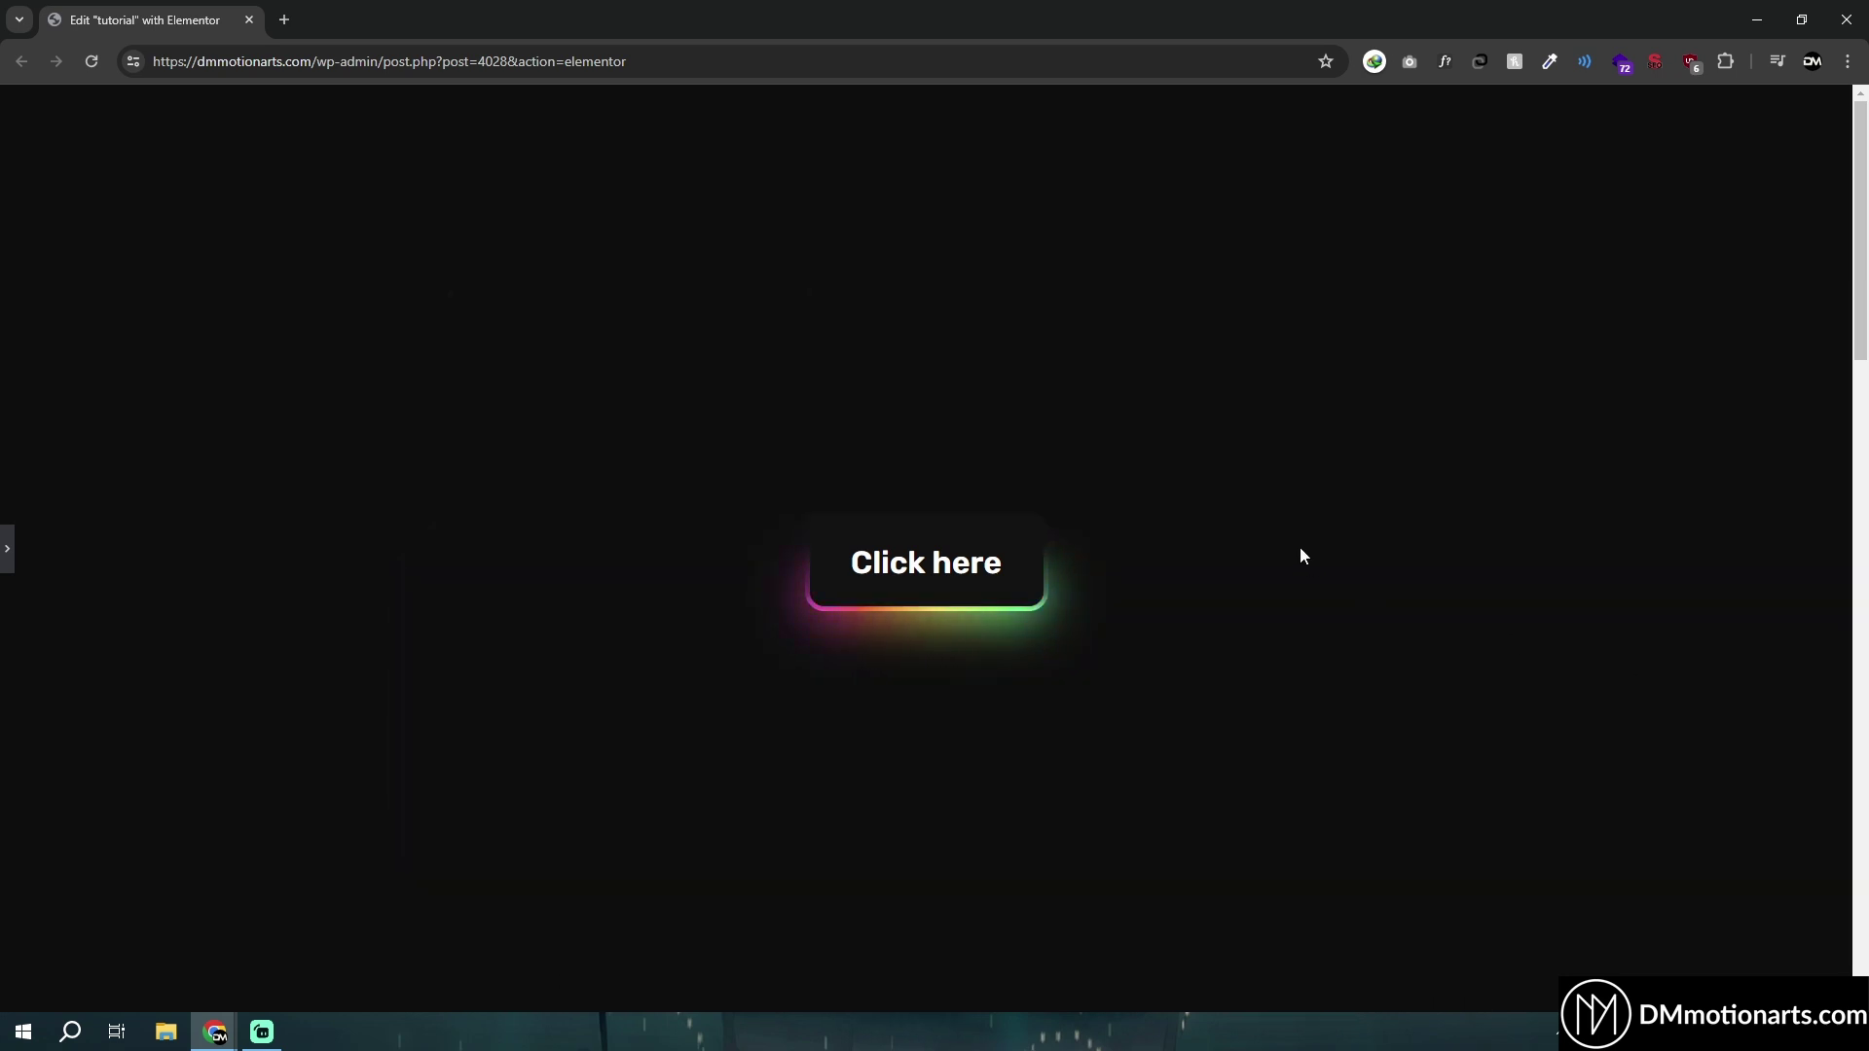
Step: Open the custom CSS of the "Click here" container and examine its border, gradient, blur, keyframe and hover animation rules
{"action": "left_click", "coordinate": [6, 542]}
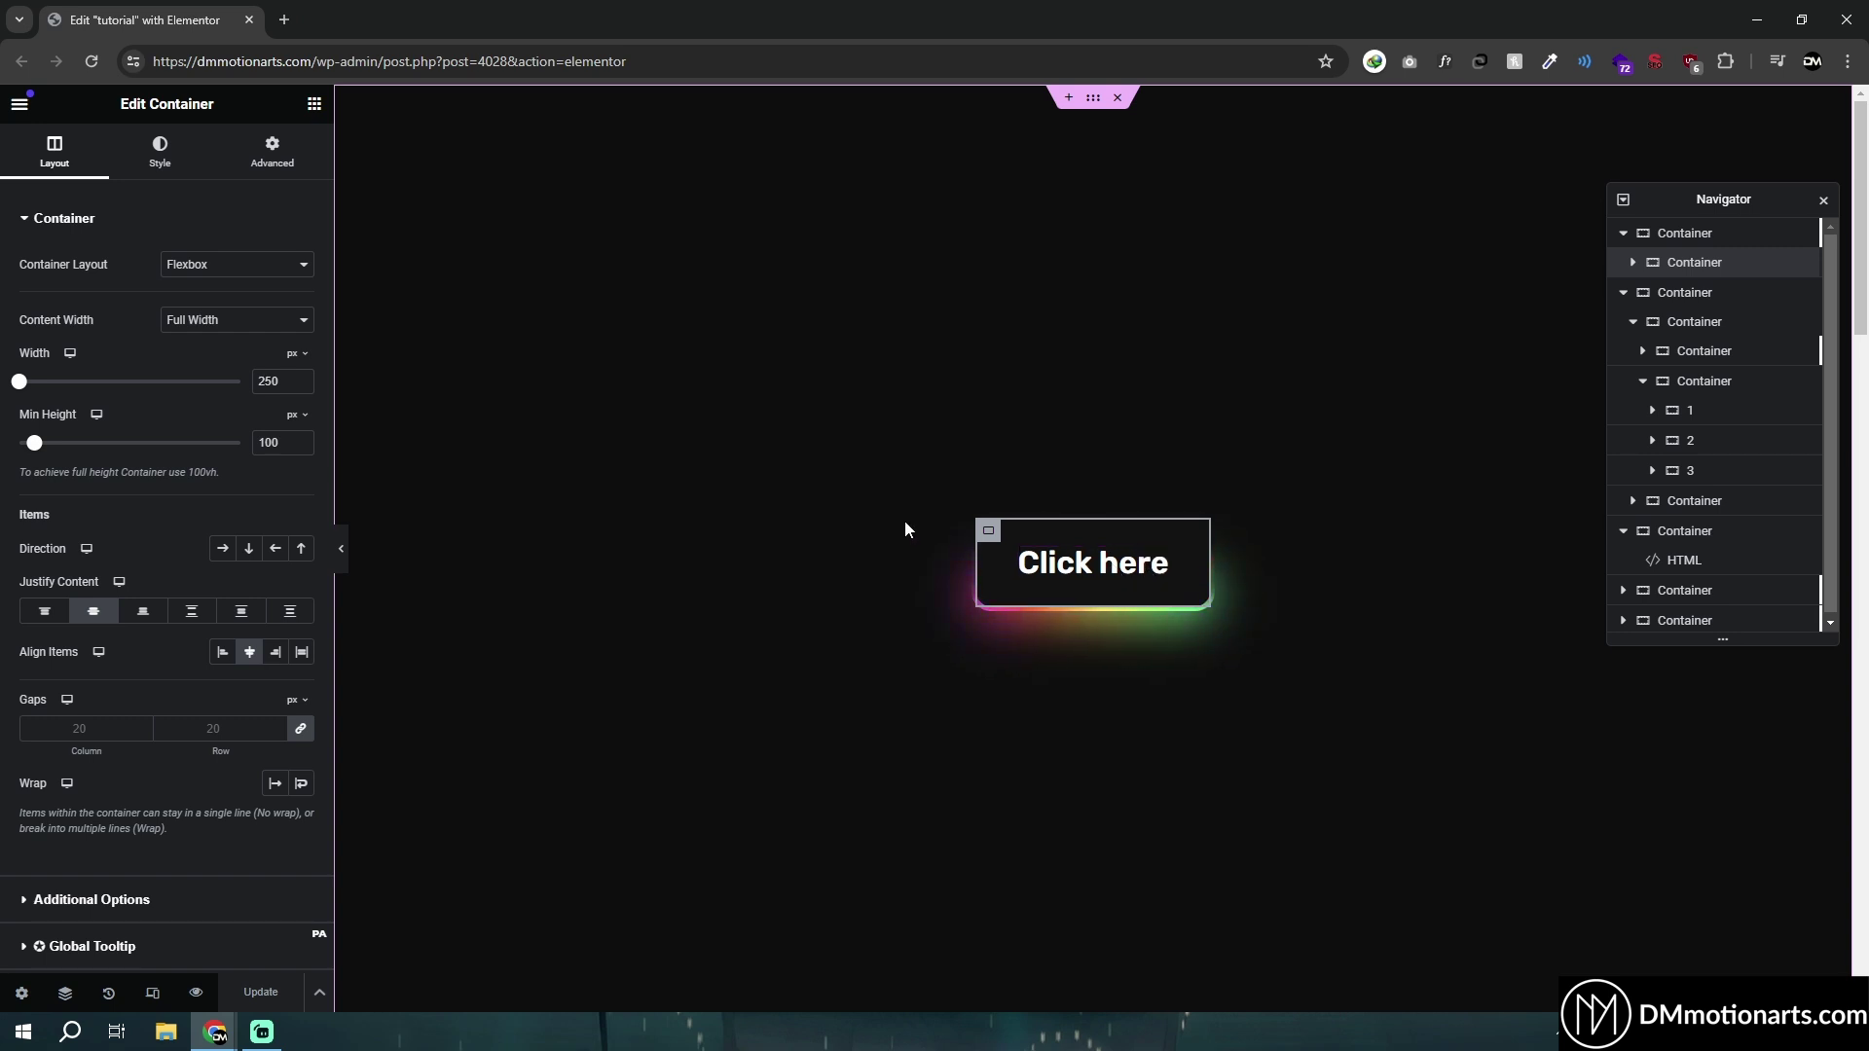
{"action": "left_click", "coordinate": [314, 103]}
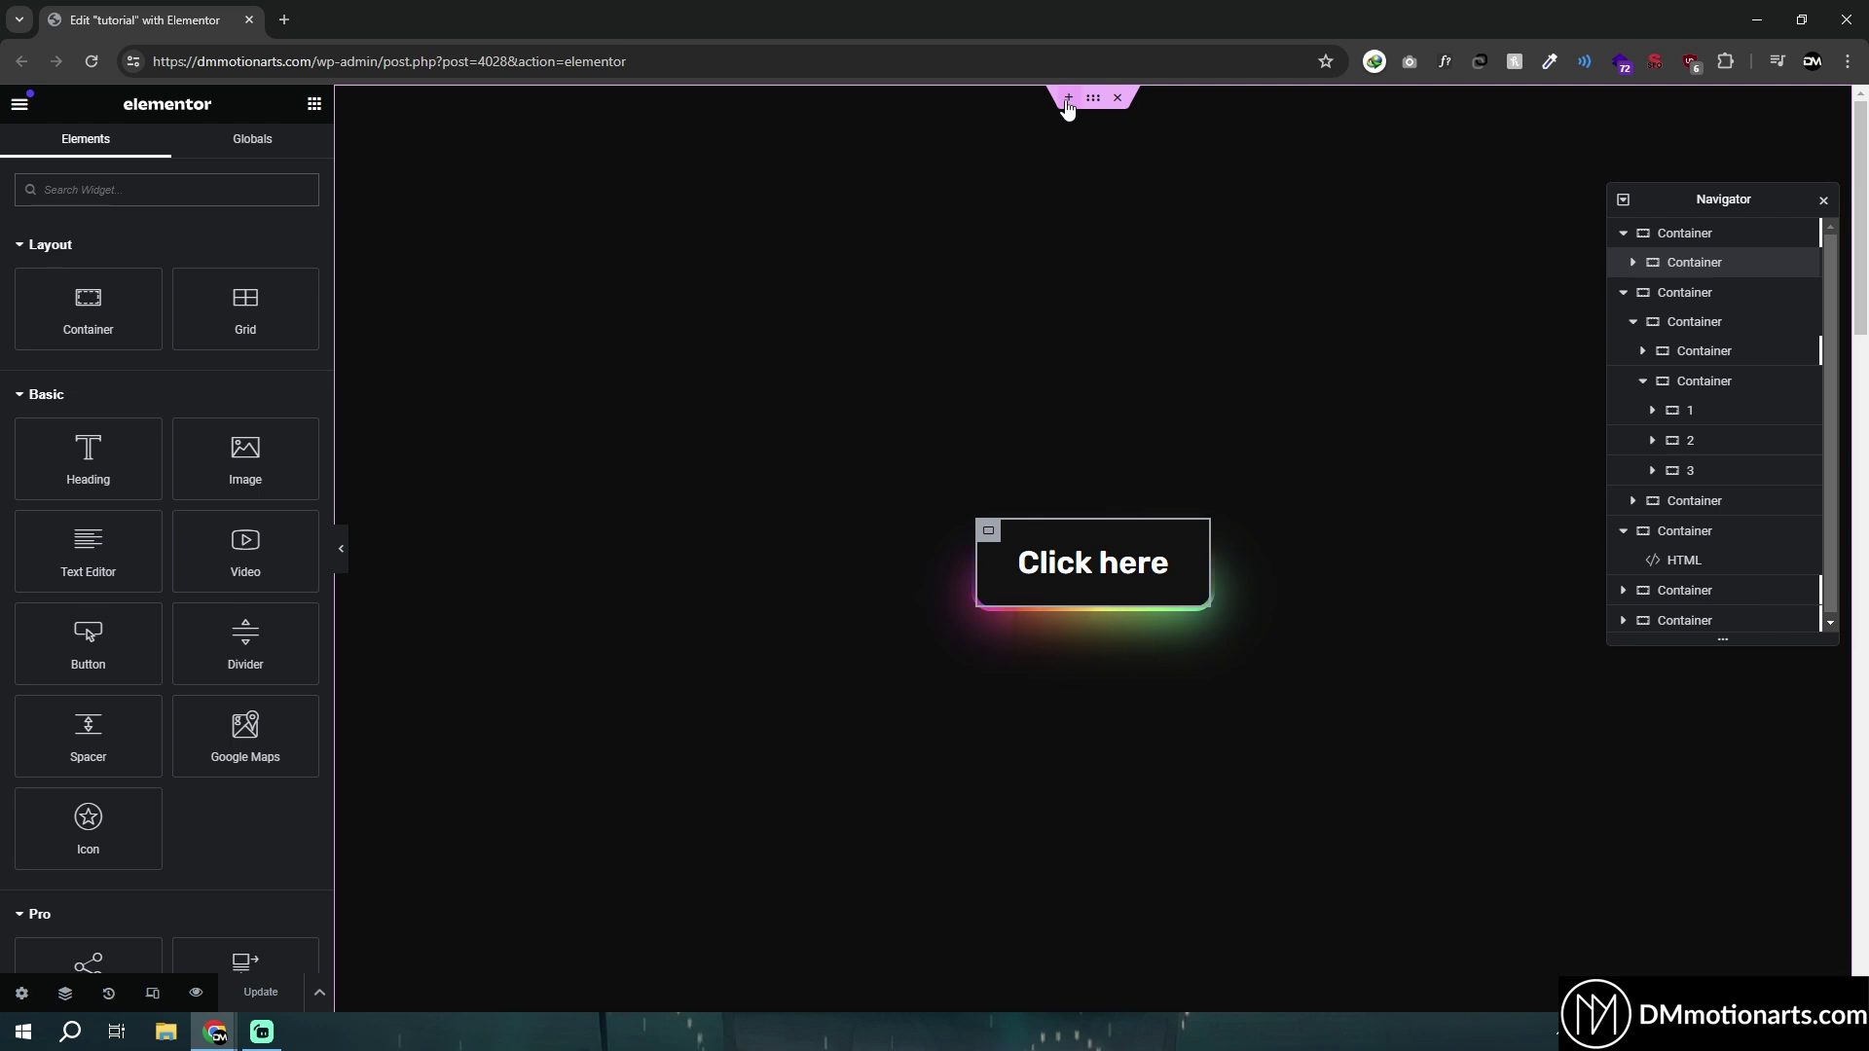
{"action": "left_click", "coordinate": [985, 530]}
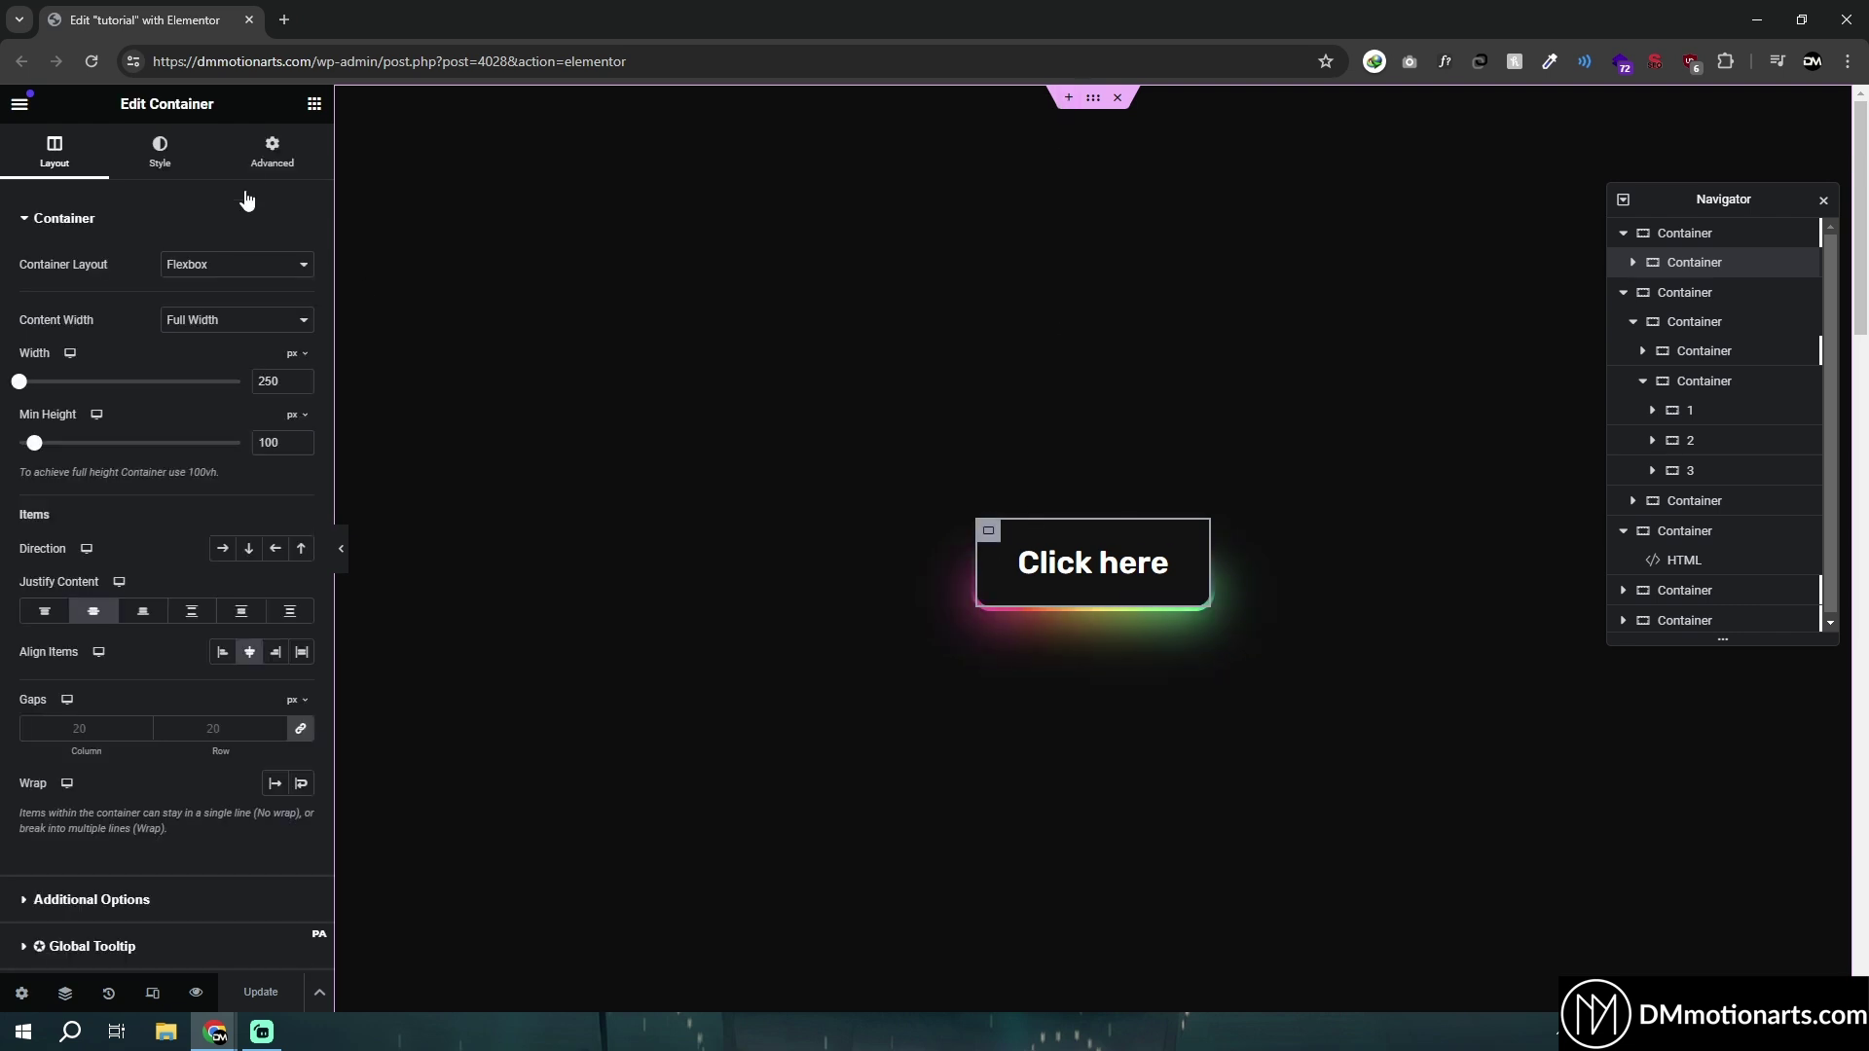
{"action": "left_click", "coordinate": [247, 146]}
{"action": "scroll", "coordinate": [113, 776], "scroll_direction": "down", "scroll_amount": 10}
{"action": "left_click", "coordinate": [66, 843]}
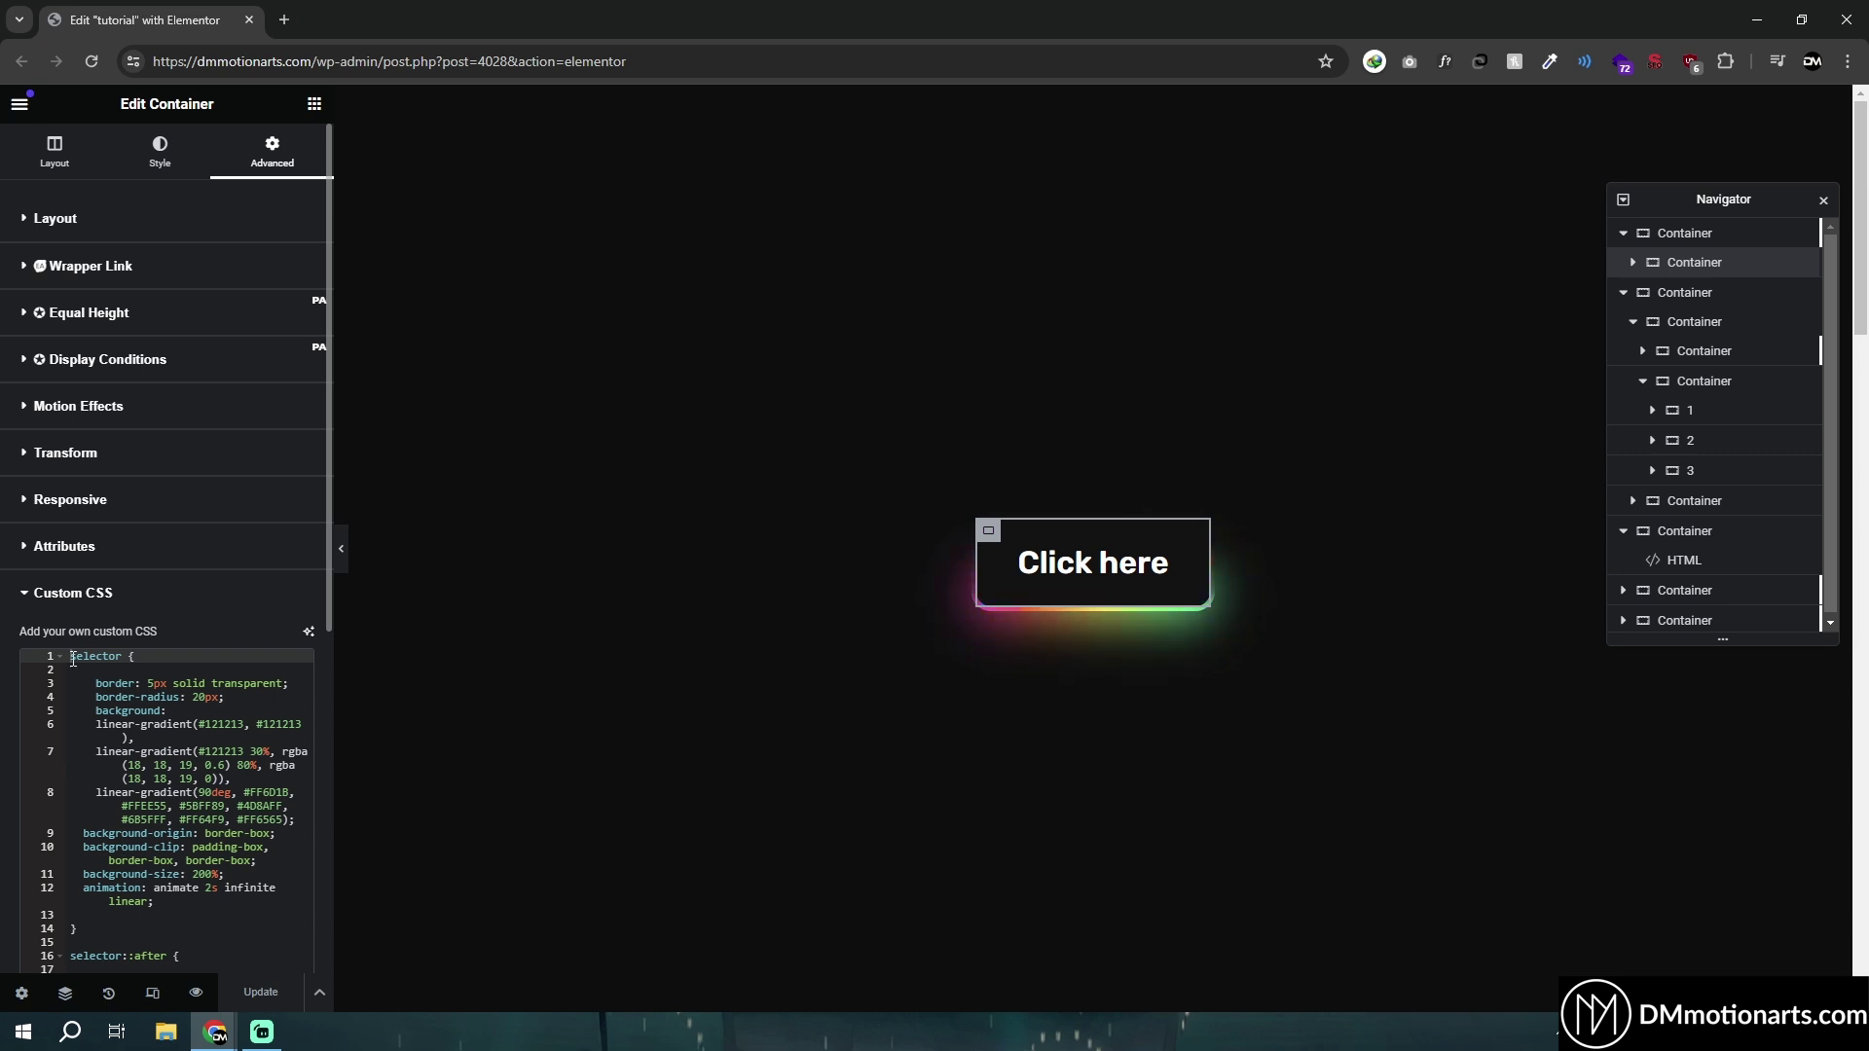
{"action": "left_click_drag", "start_coordinate": [73, 659], "coordinate": [245, 898]}
{"action": "left_click", "coordinate": [245, 898]}
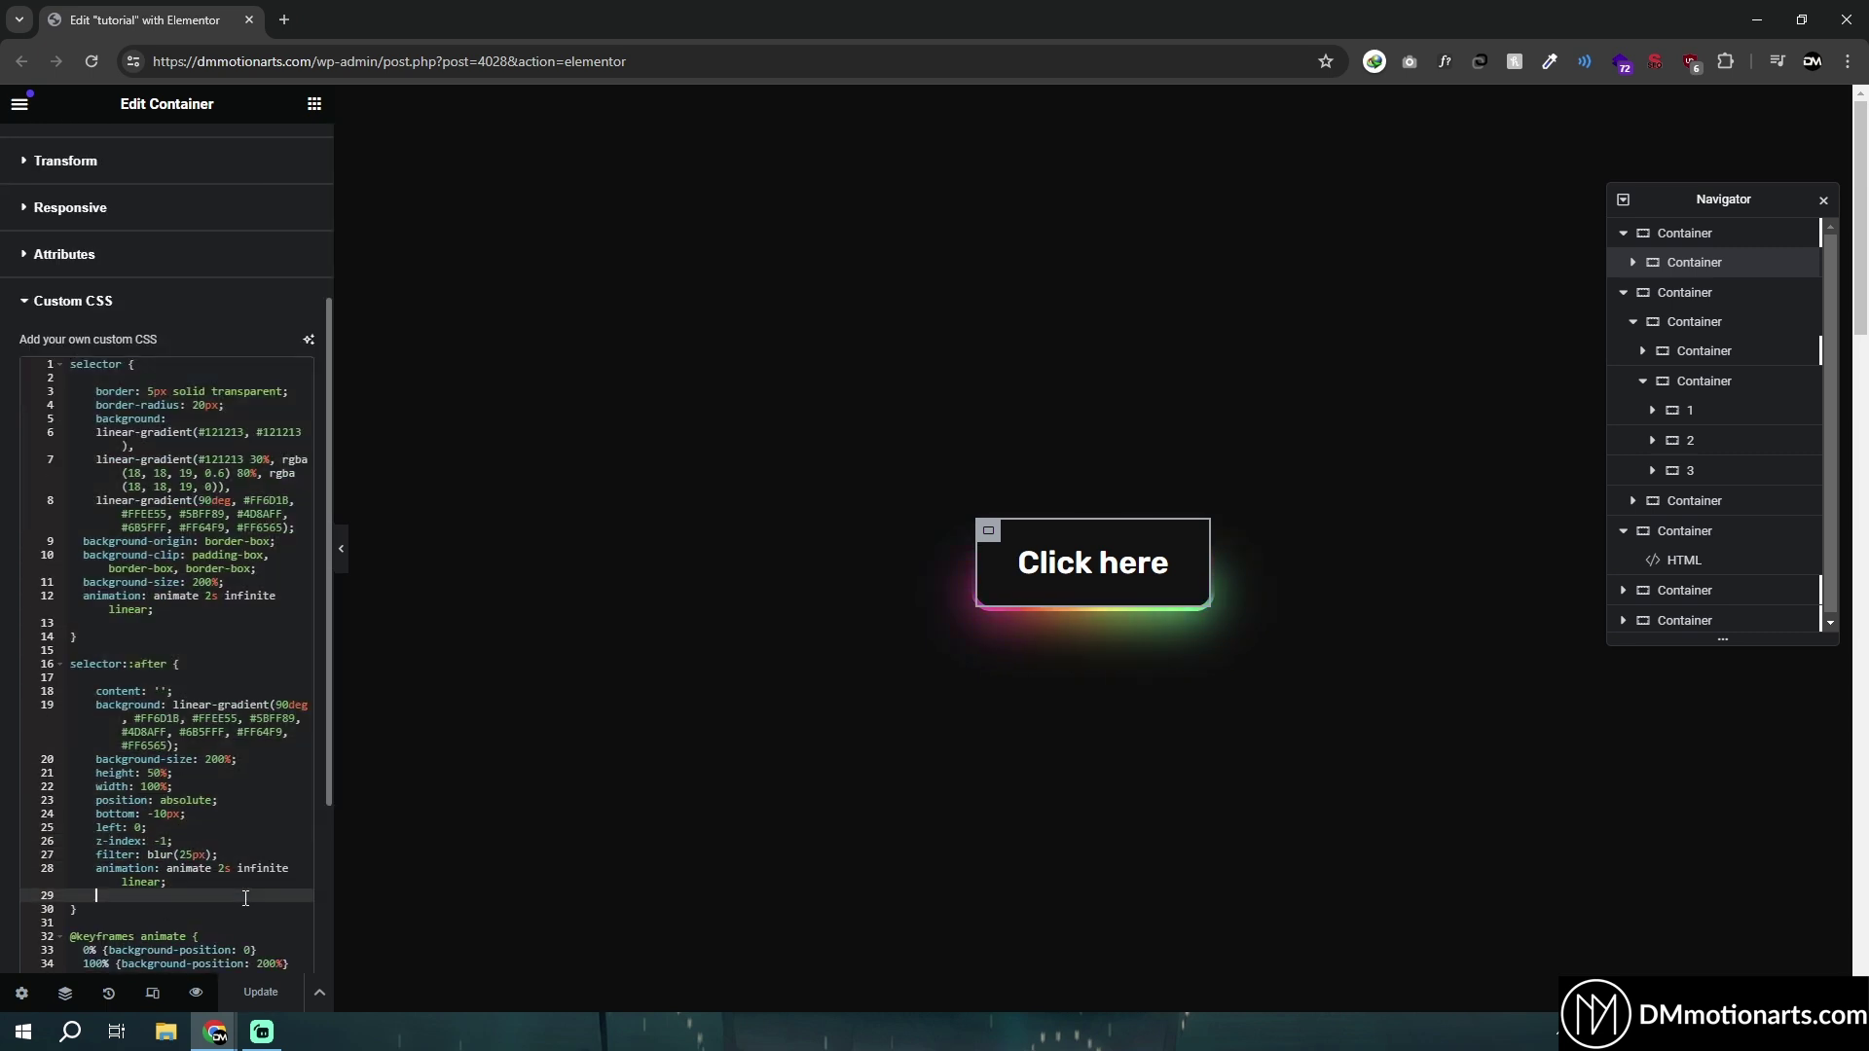
{"action": "scroll", "coordinate": [214, 895], "scroll_direction": "down", "scroll_amount": 3}
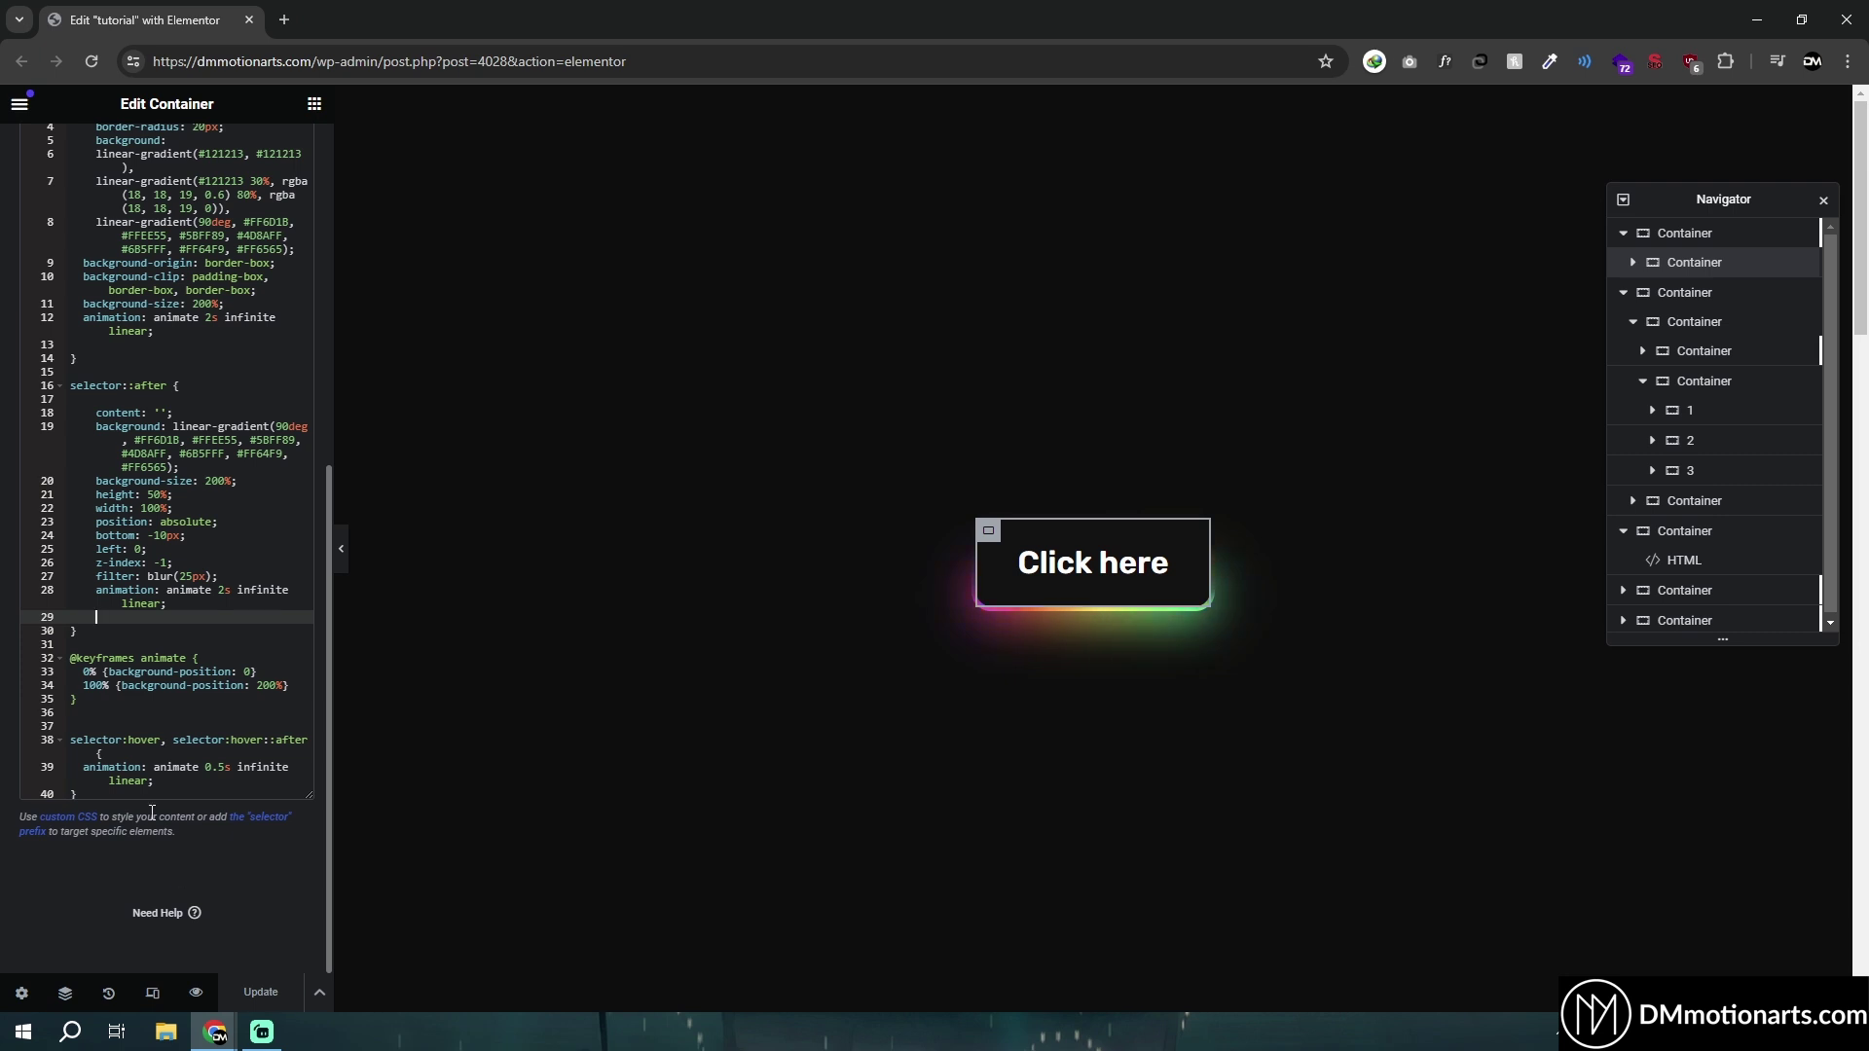
{"action": "scroll", "coordinate": [111, 797], "scroll_direction": "up", "scroll_amount": 6}
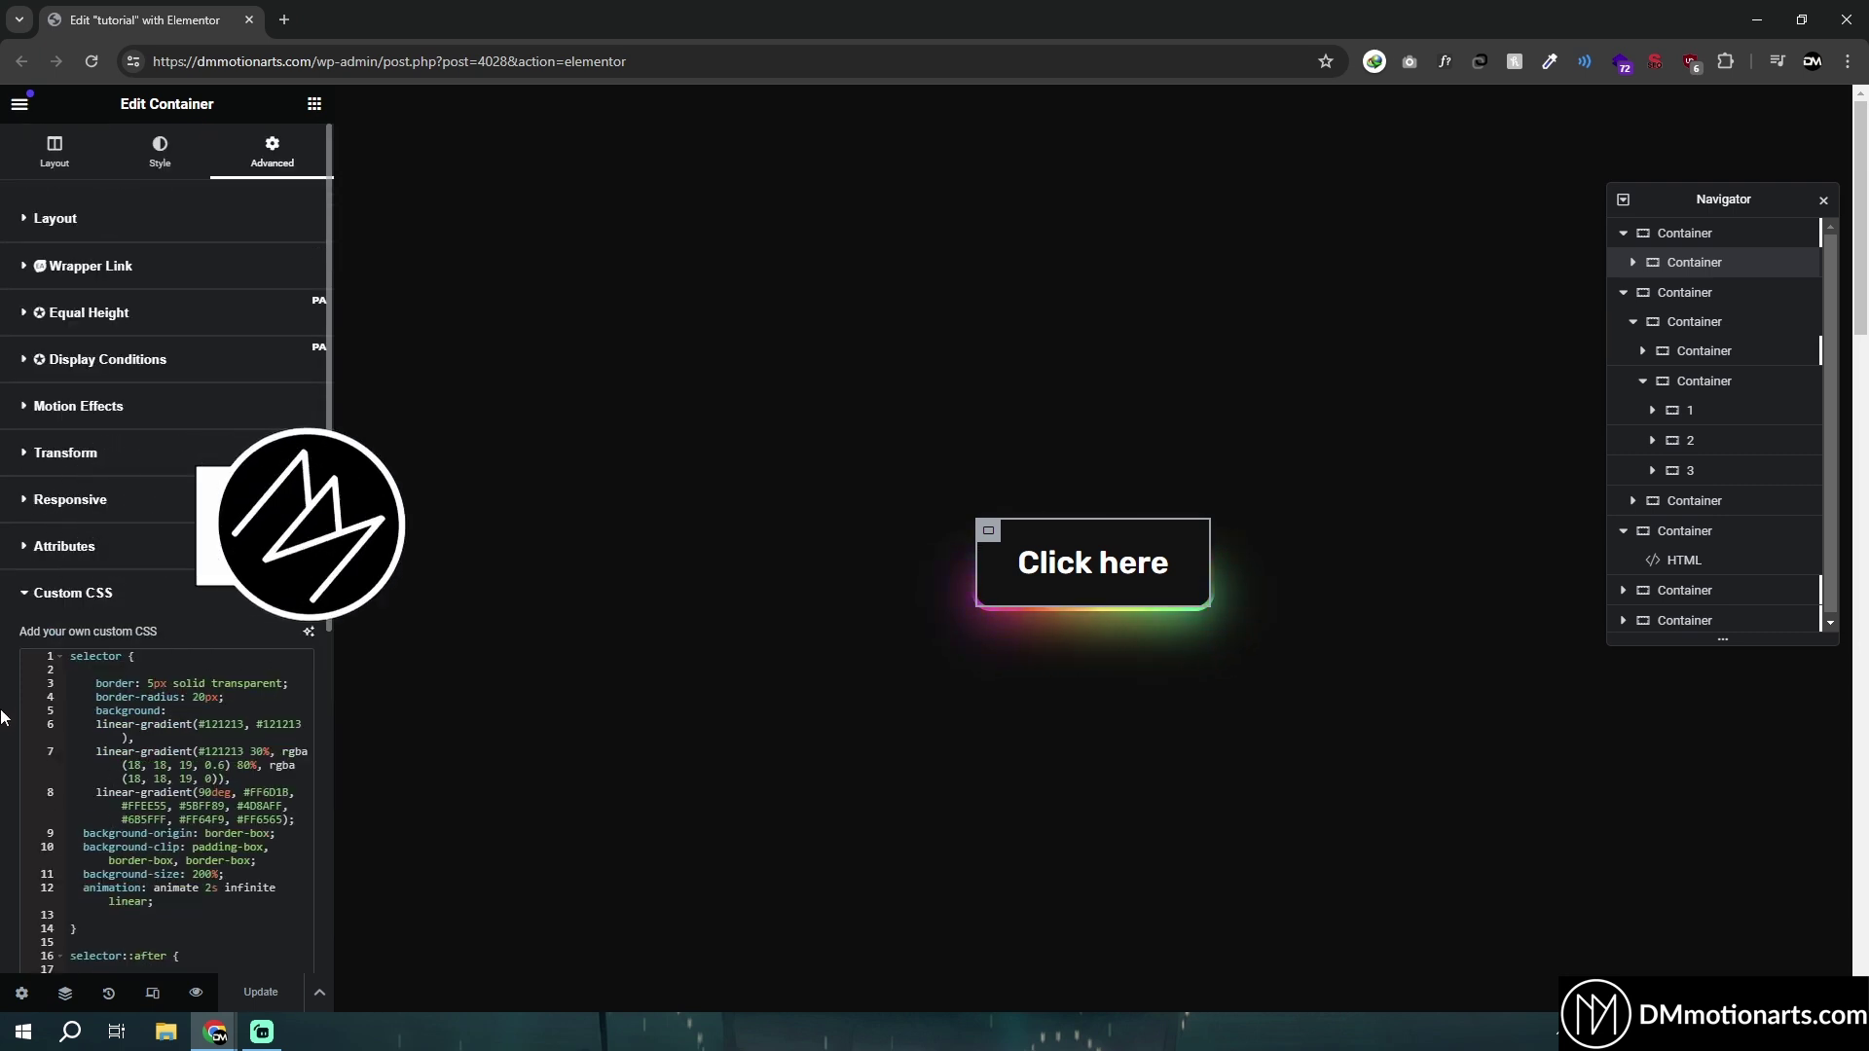
{"action": "left_click", "coordinate": [212, 766]}
{"action": "scroll", "coordinate": [229, 839], "scroll_direction": "down", "scroll_amount": 1}
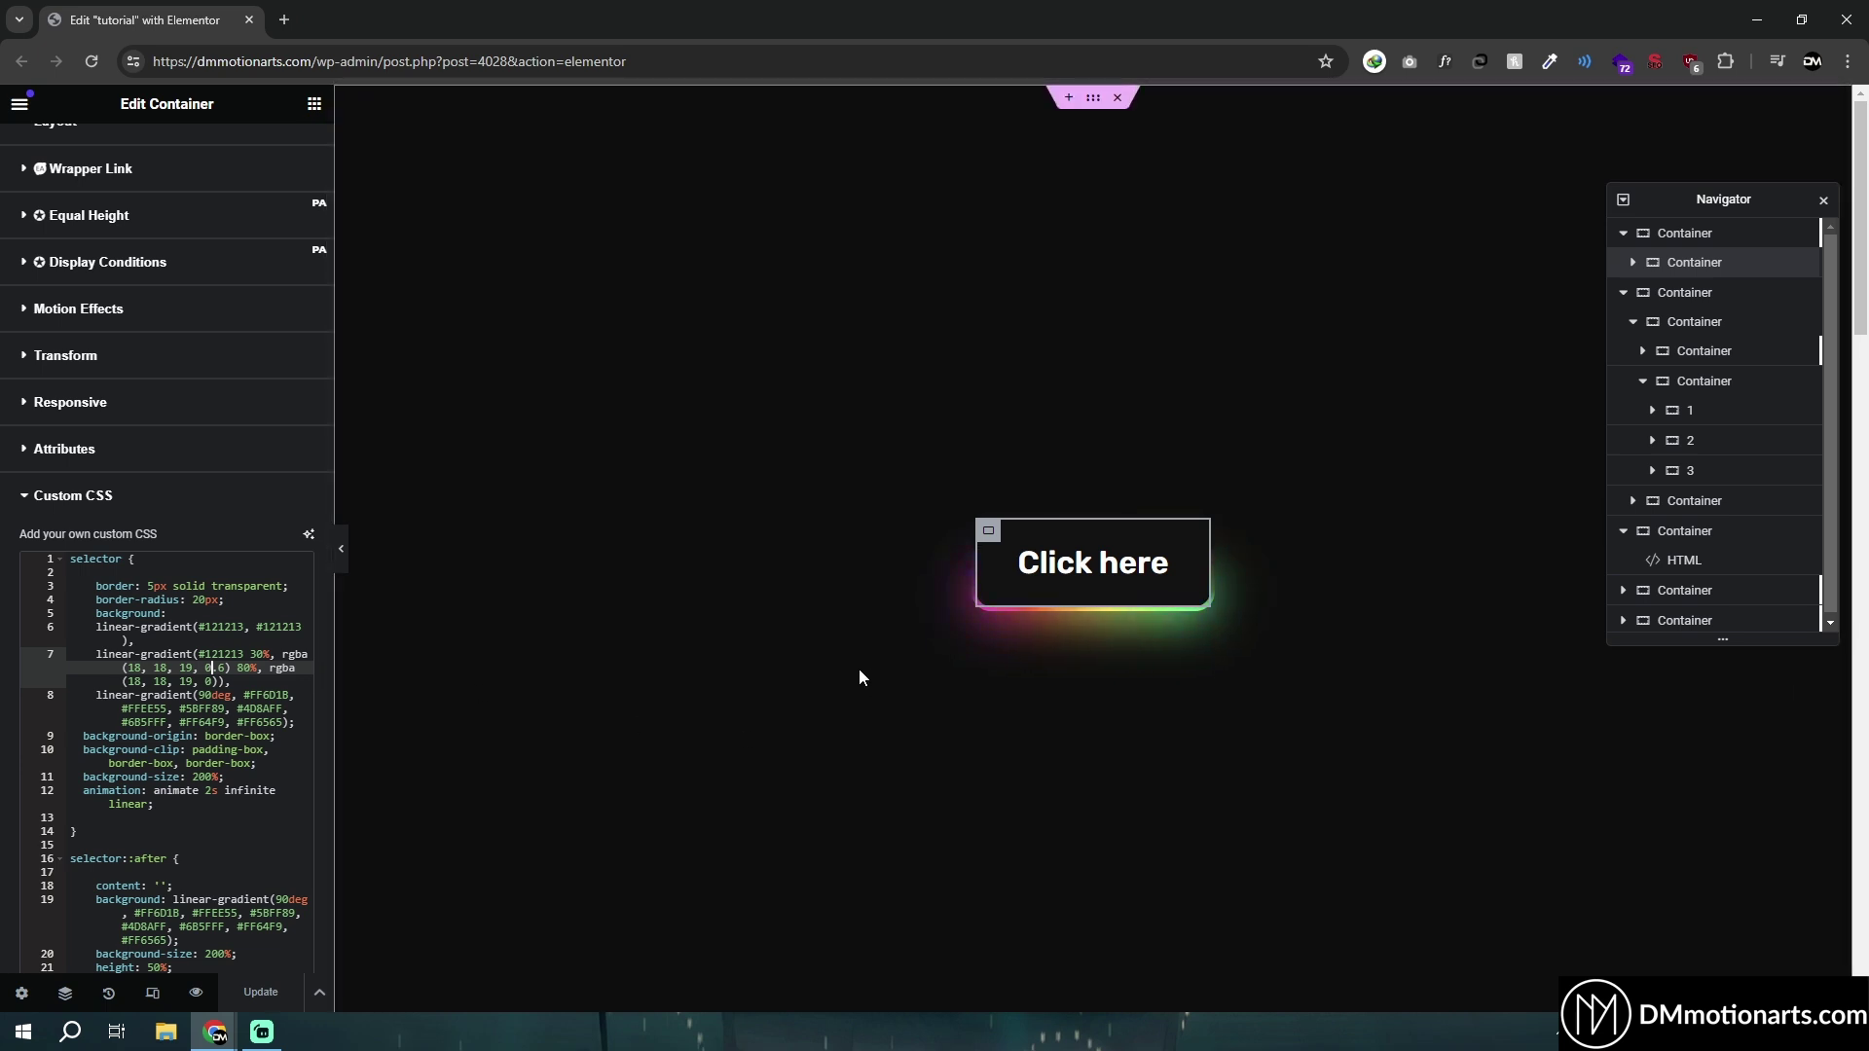
{"action": "scroll", "coordinate": [165, 584], "scroll_direction": "up", "scroll_amount": 1}
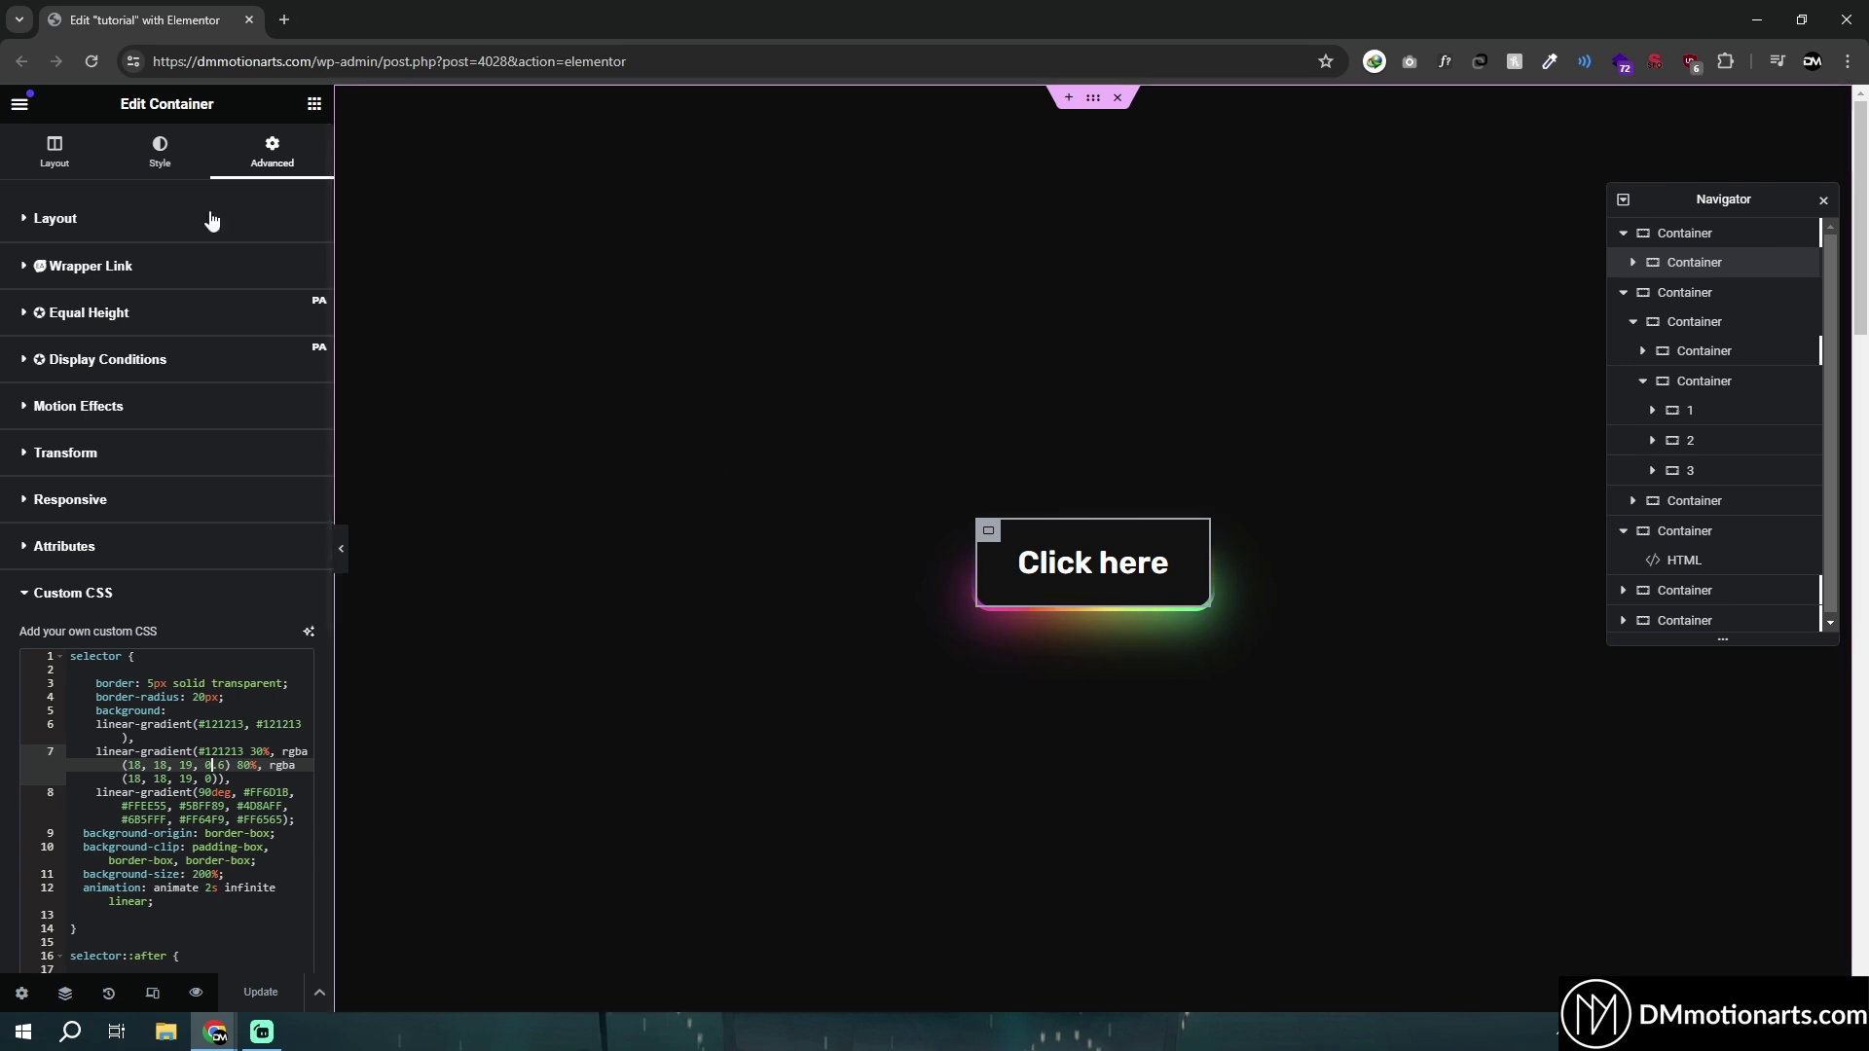
Step: Add a single-column flexbox container above the existing button section and set its min height to about 811 px
{"action": "left_click", "coordinate": [314, 104]}
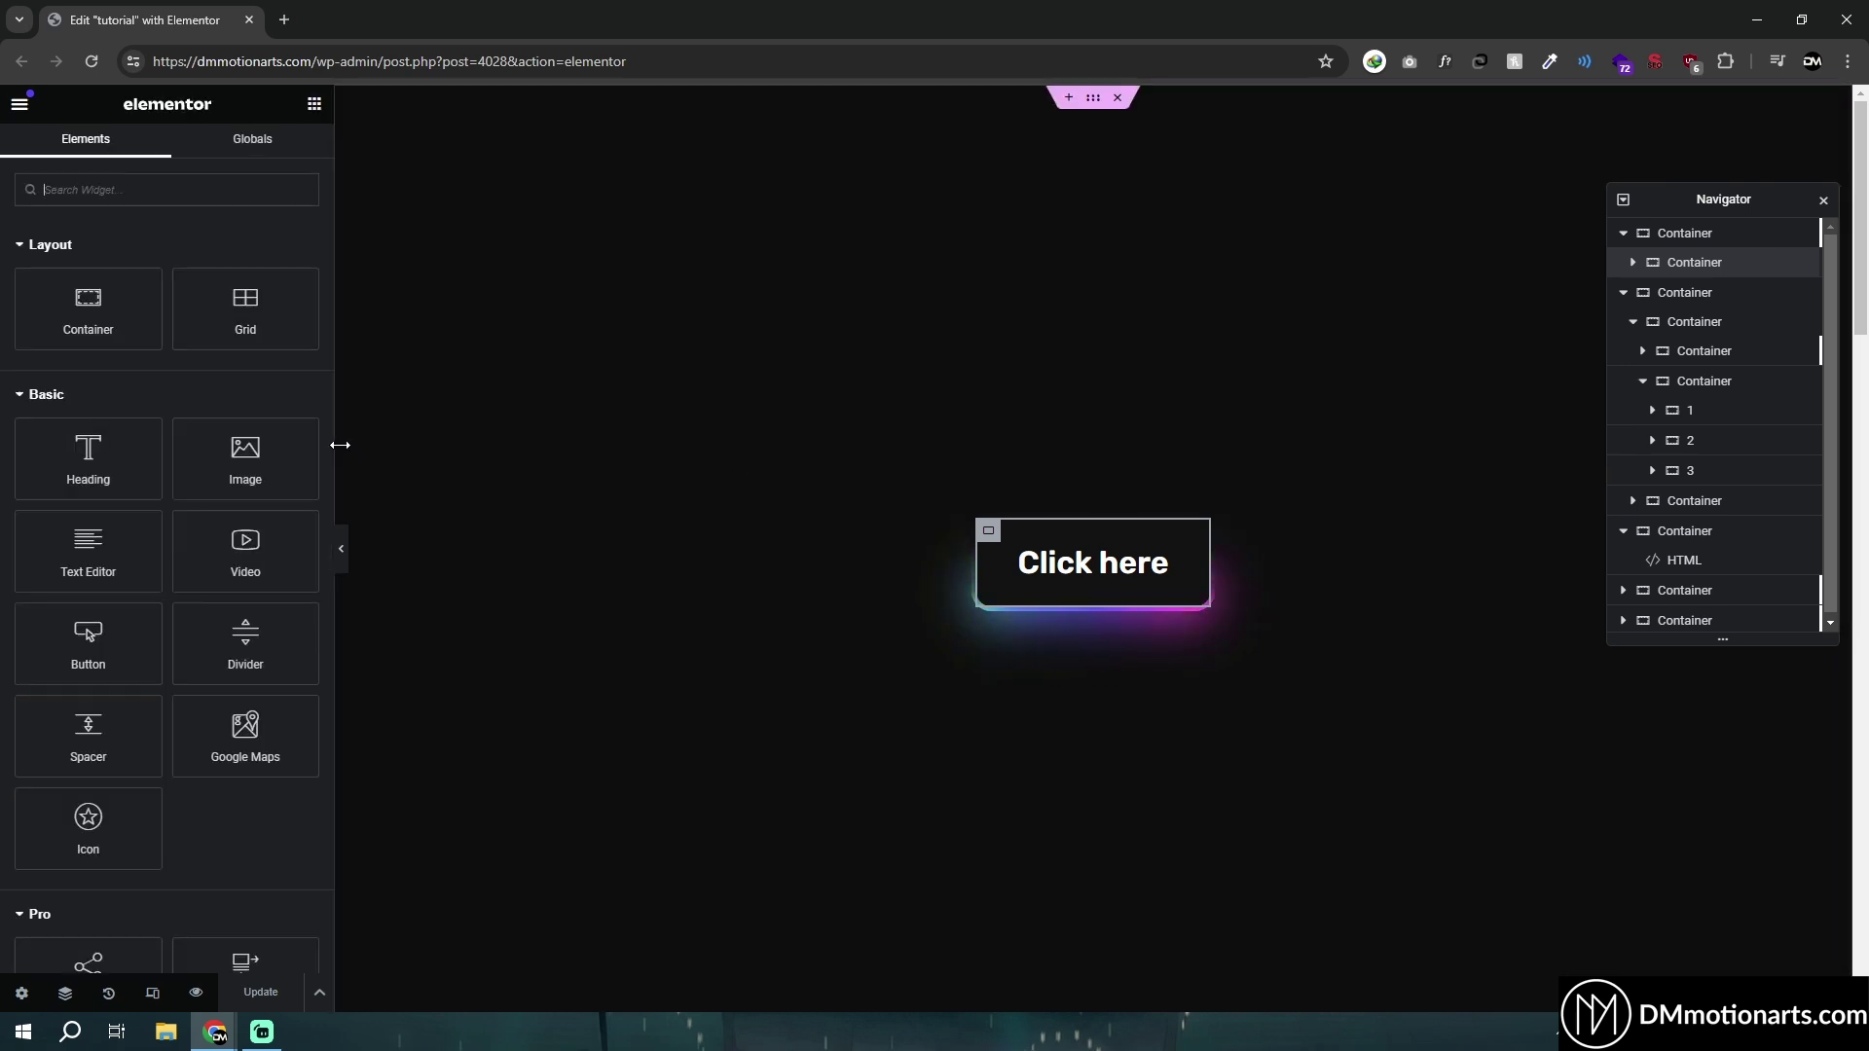
{"action": "left_click", "coordinate": [1069, 99]}
{"action": "left_click", "coordinate": [1003, 172]}
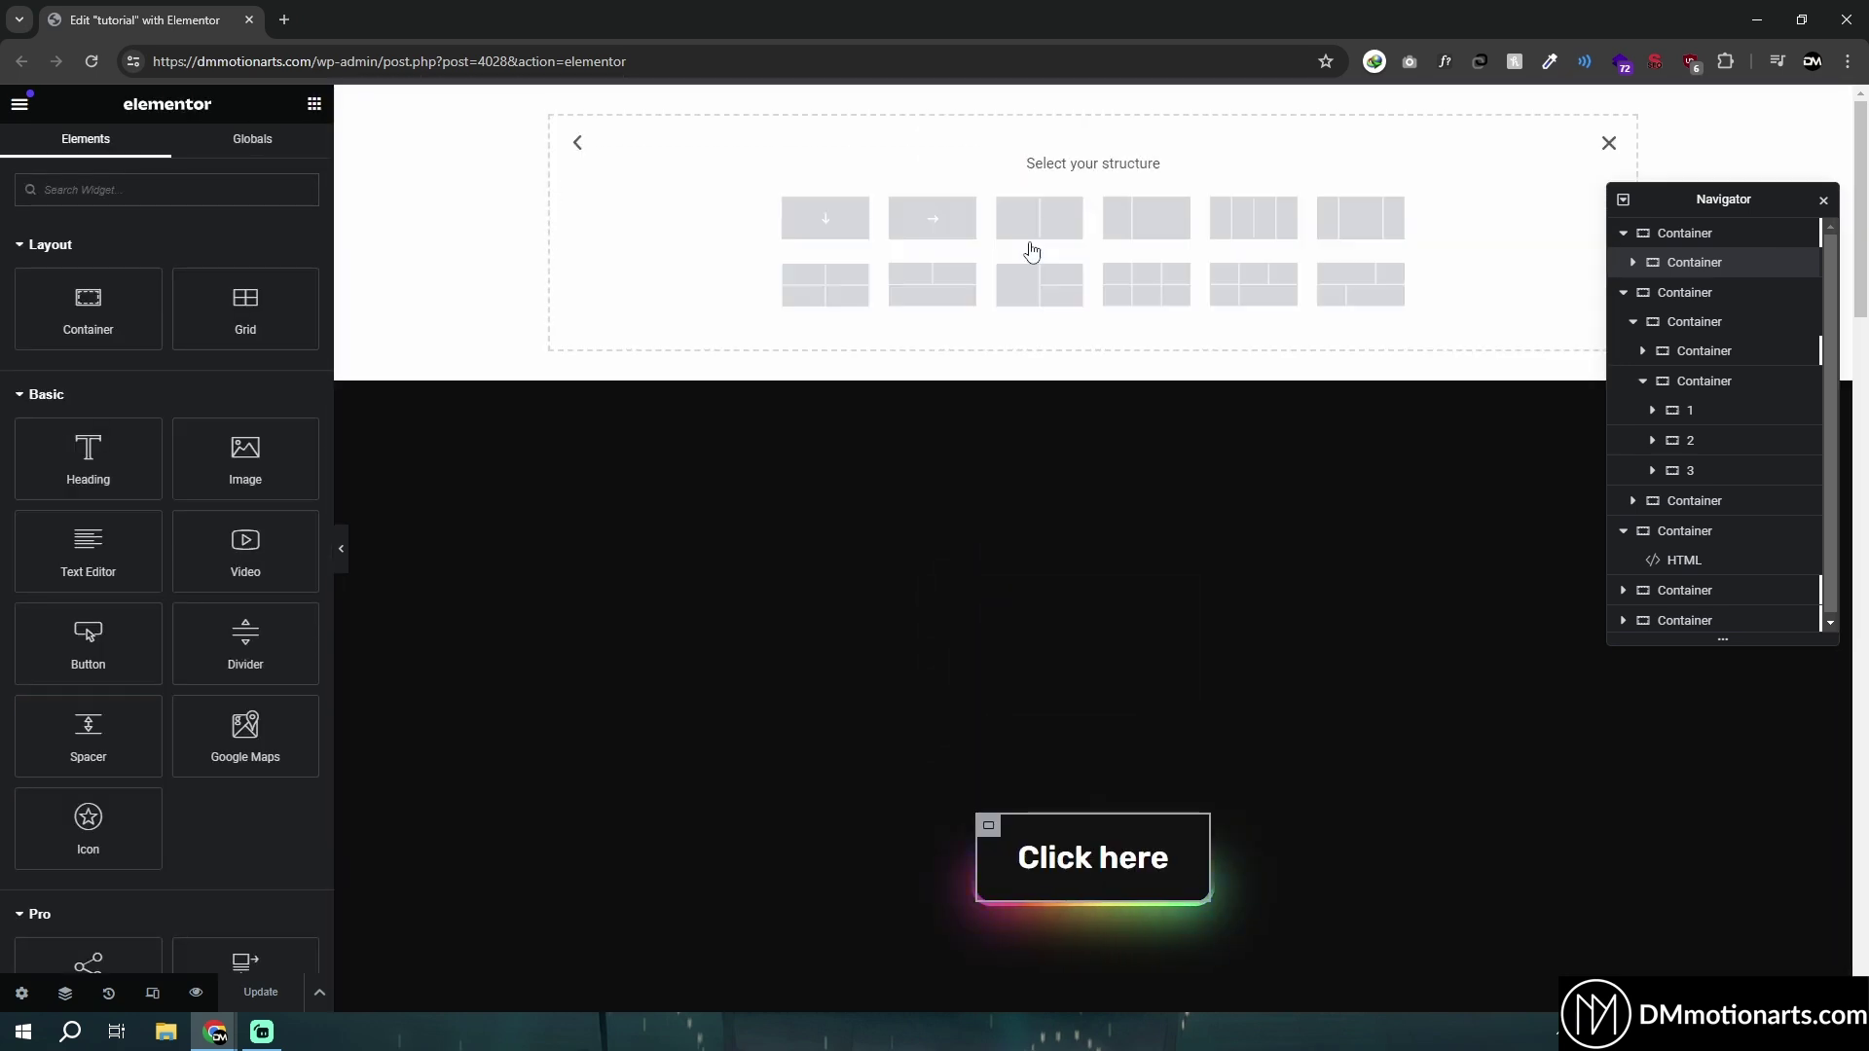
{"action": "left_click", "coordinate": [853, 227]}
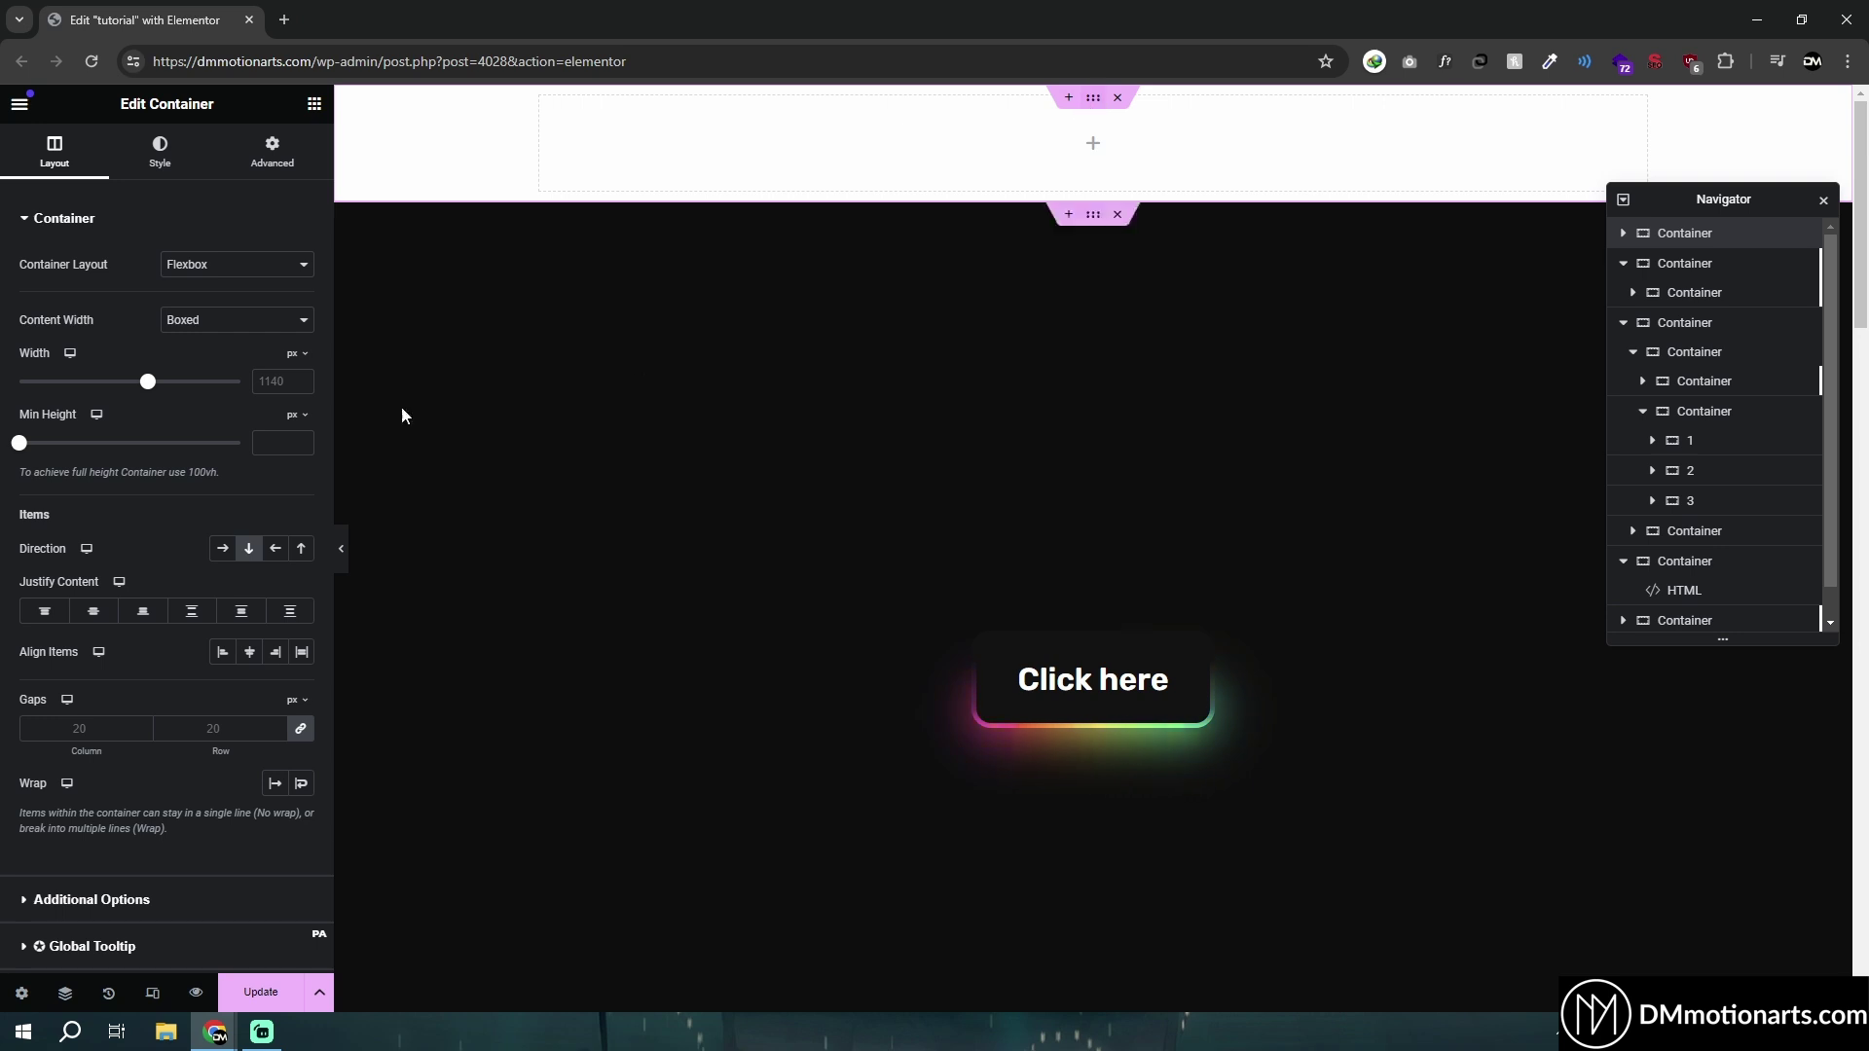
{"action": "left_click_drag", "start_coordinate": [18, 443], "coordinate": [144, 471]}
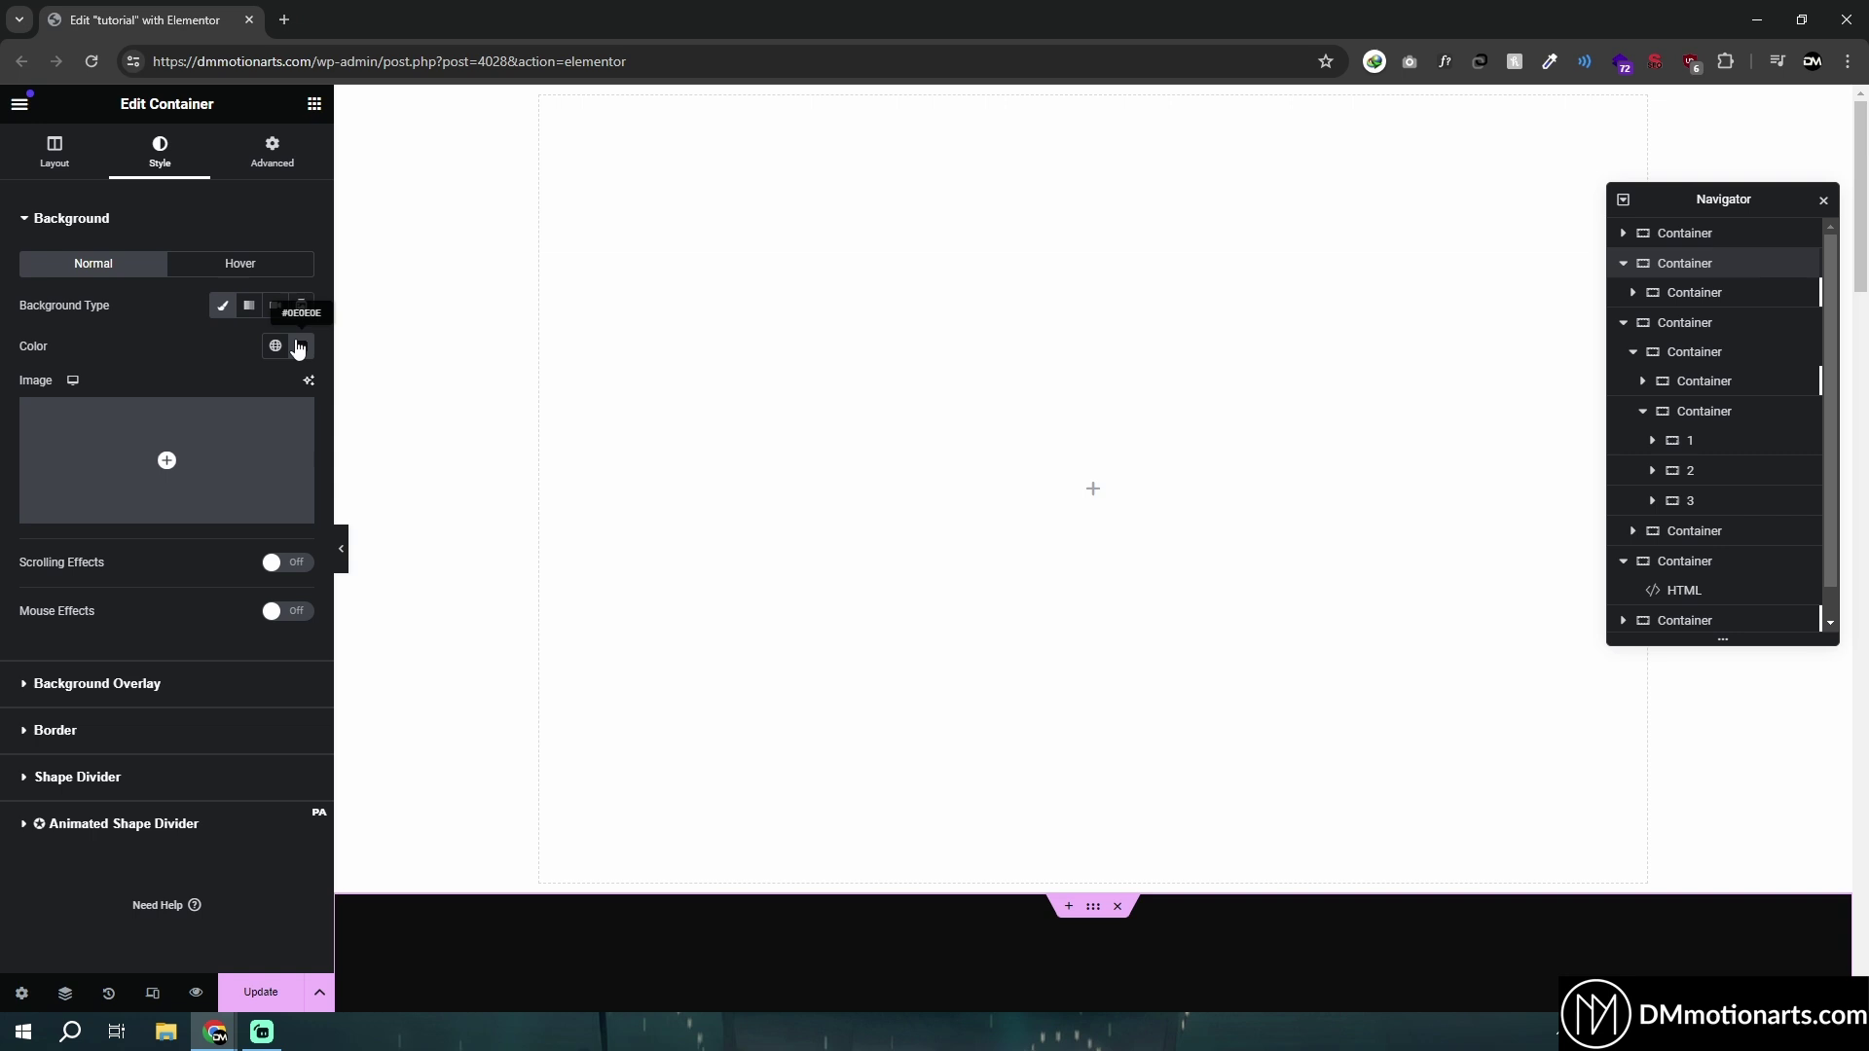
Step: Apply the existing section's #0E0E0E background color to the new container and nest another container inside it
{"action": "left_click", "coordinate": [302, 346]}
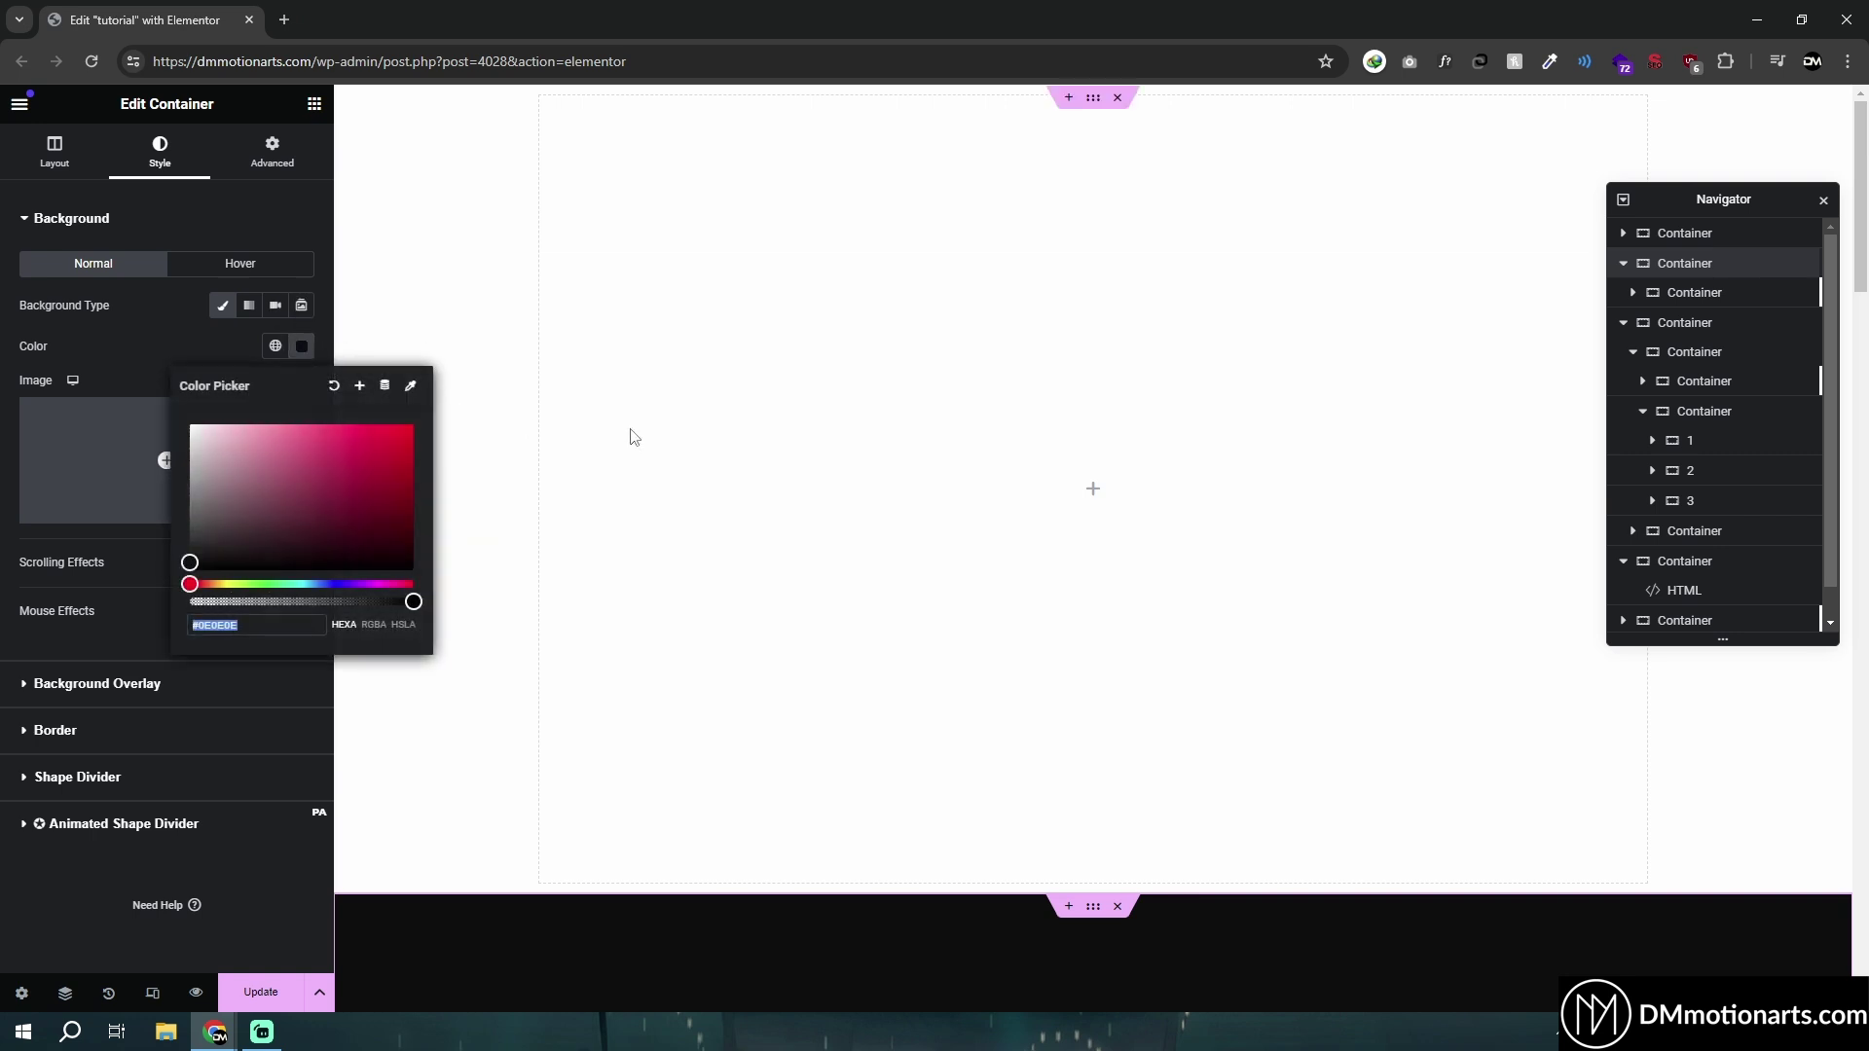
{"action": "left_click", "coordinate": [847, 196]}
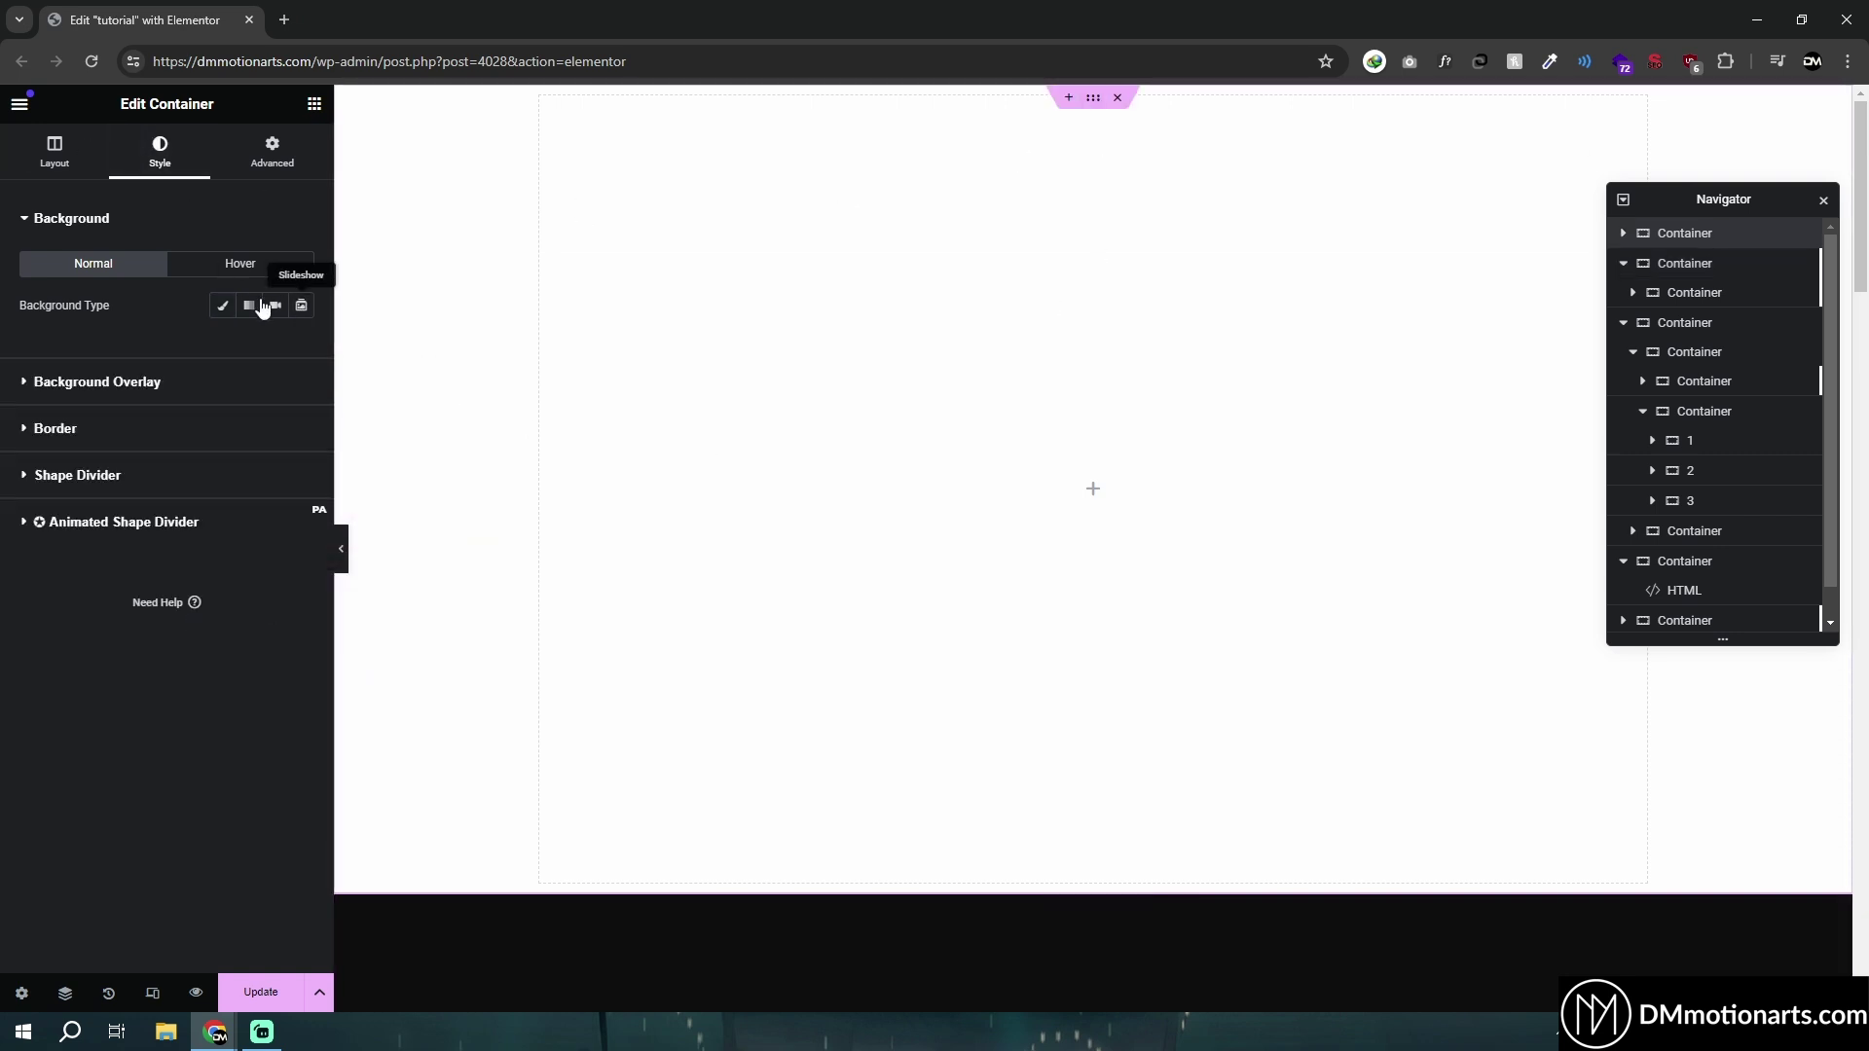
{"action": "left_click", "coordinate": [222, 305]}
{"action": "left_click", "coordinate": [302, 347]}
{"action": "key", "text": "Return"}
{"action": "left_click", "coordinate": [701, 751]}
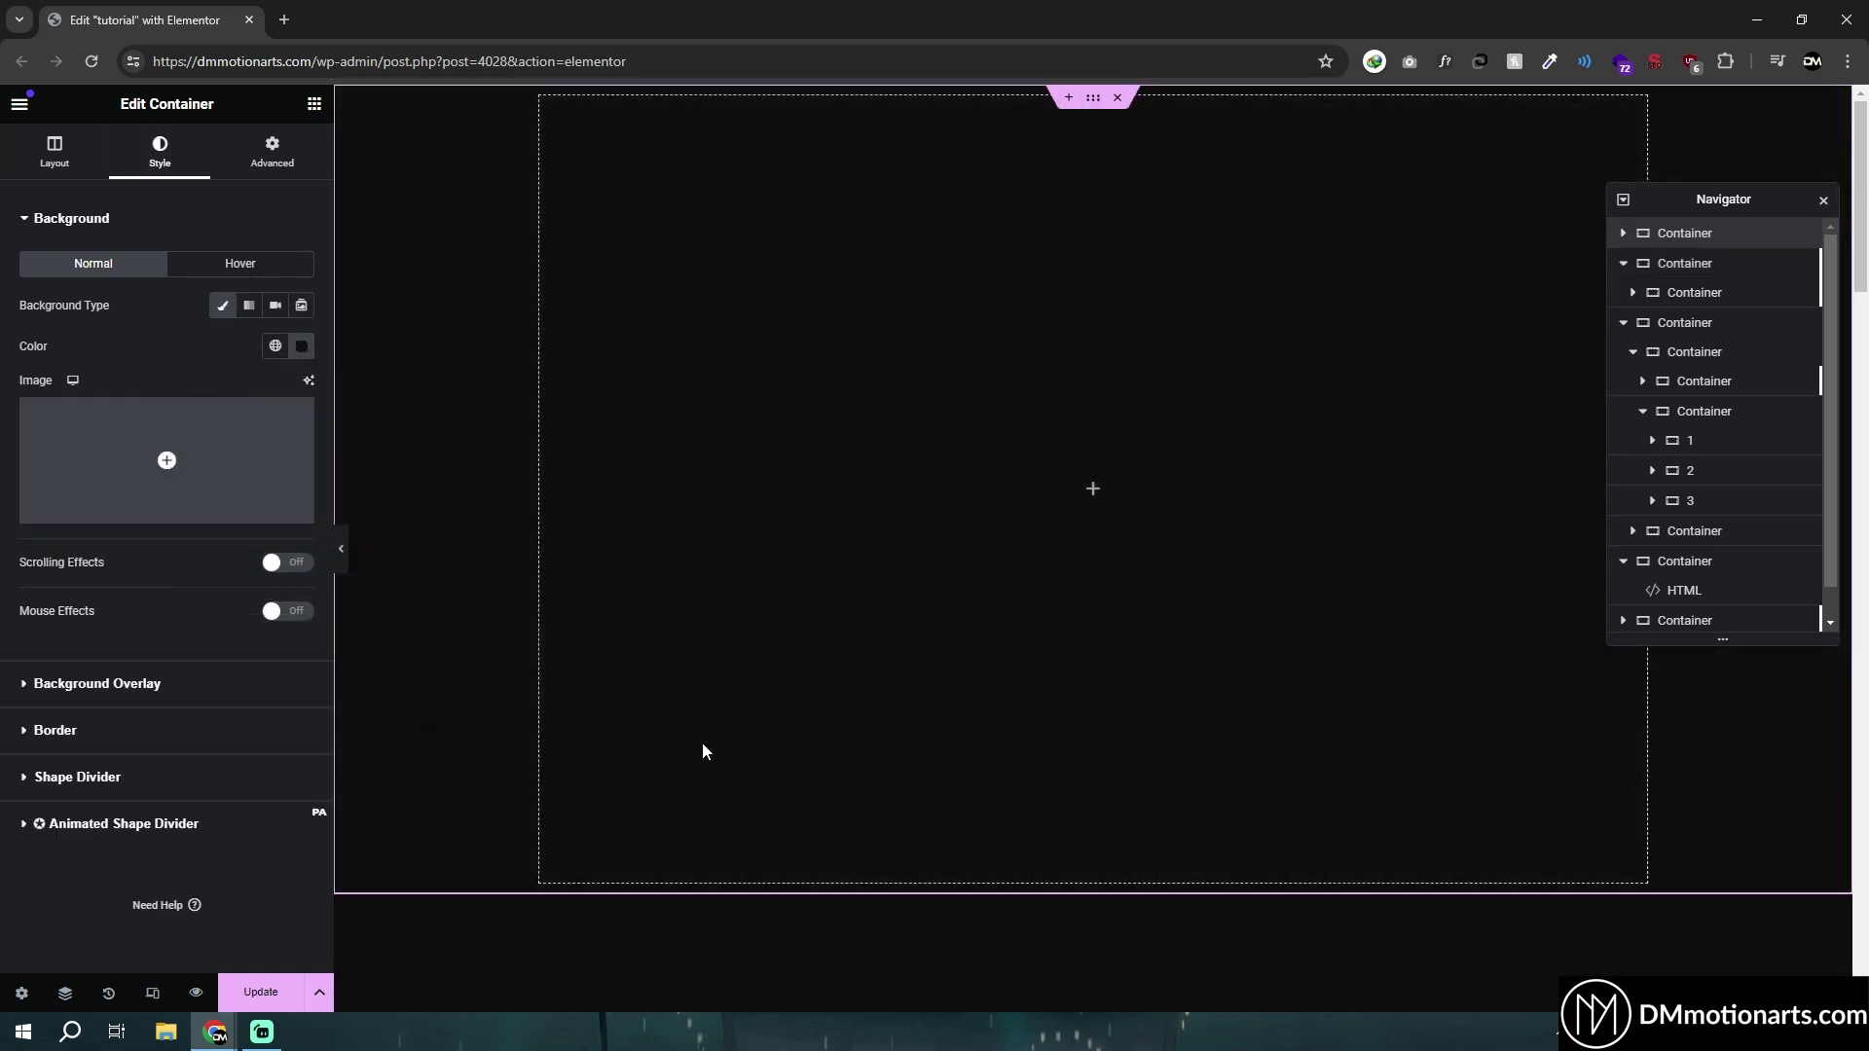
{"action": "left_click", "coordinate": [314, 105]}
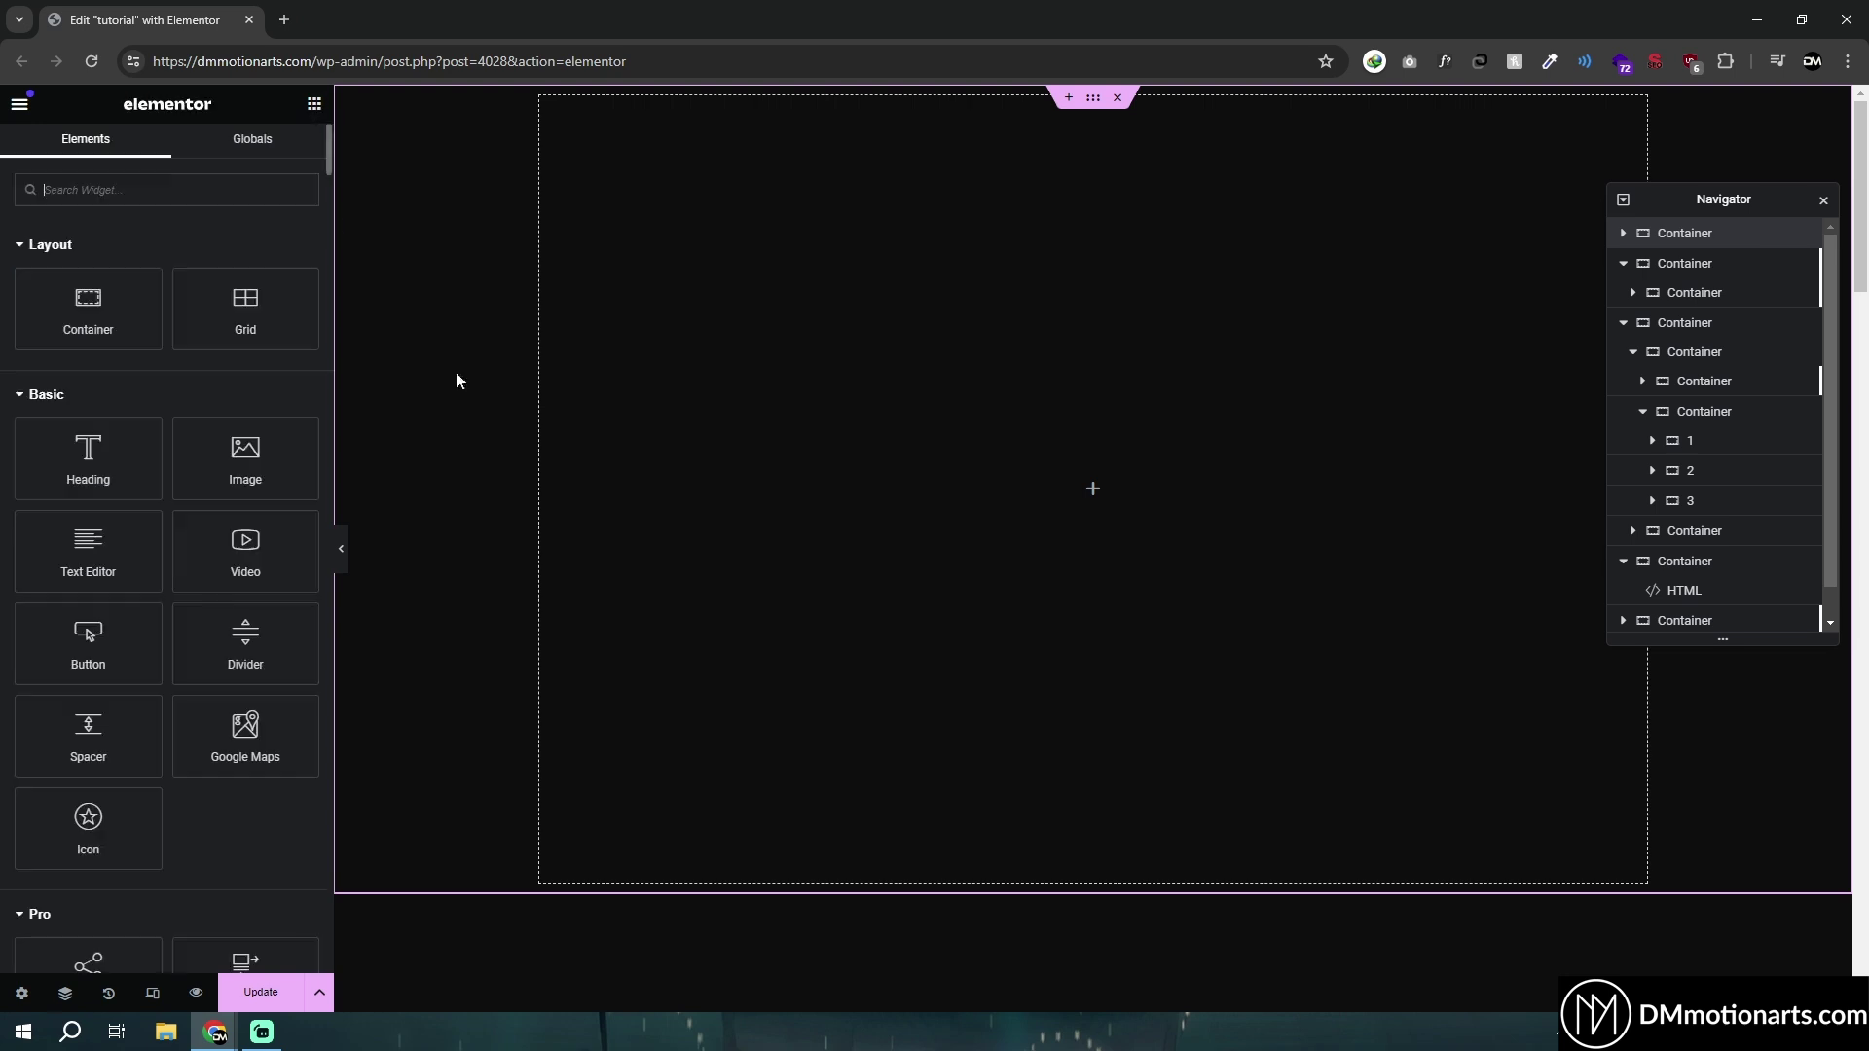
{"action": "left_click_drag", "start_coordinate": [88, 308], "coordinate": [1059, 489]}
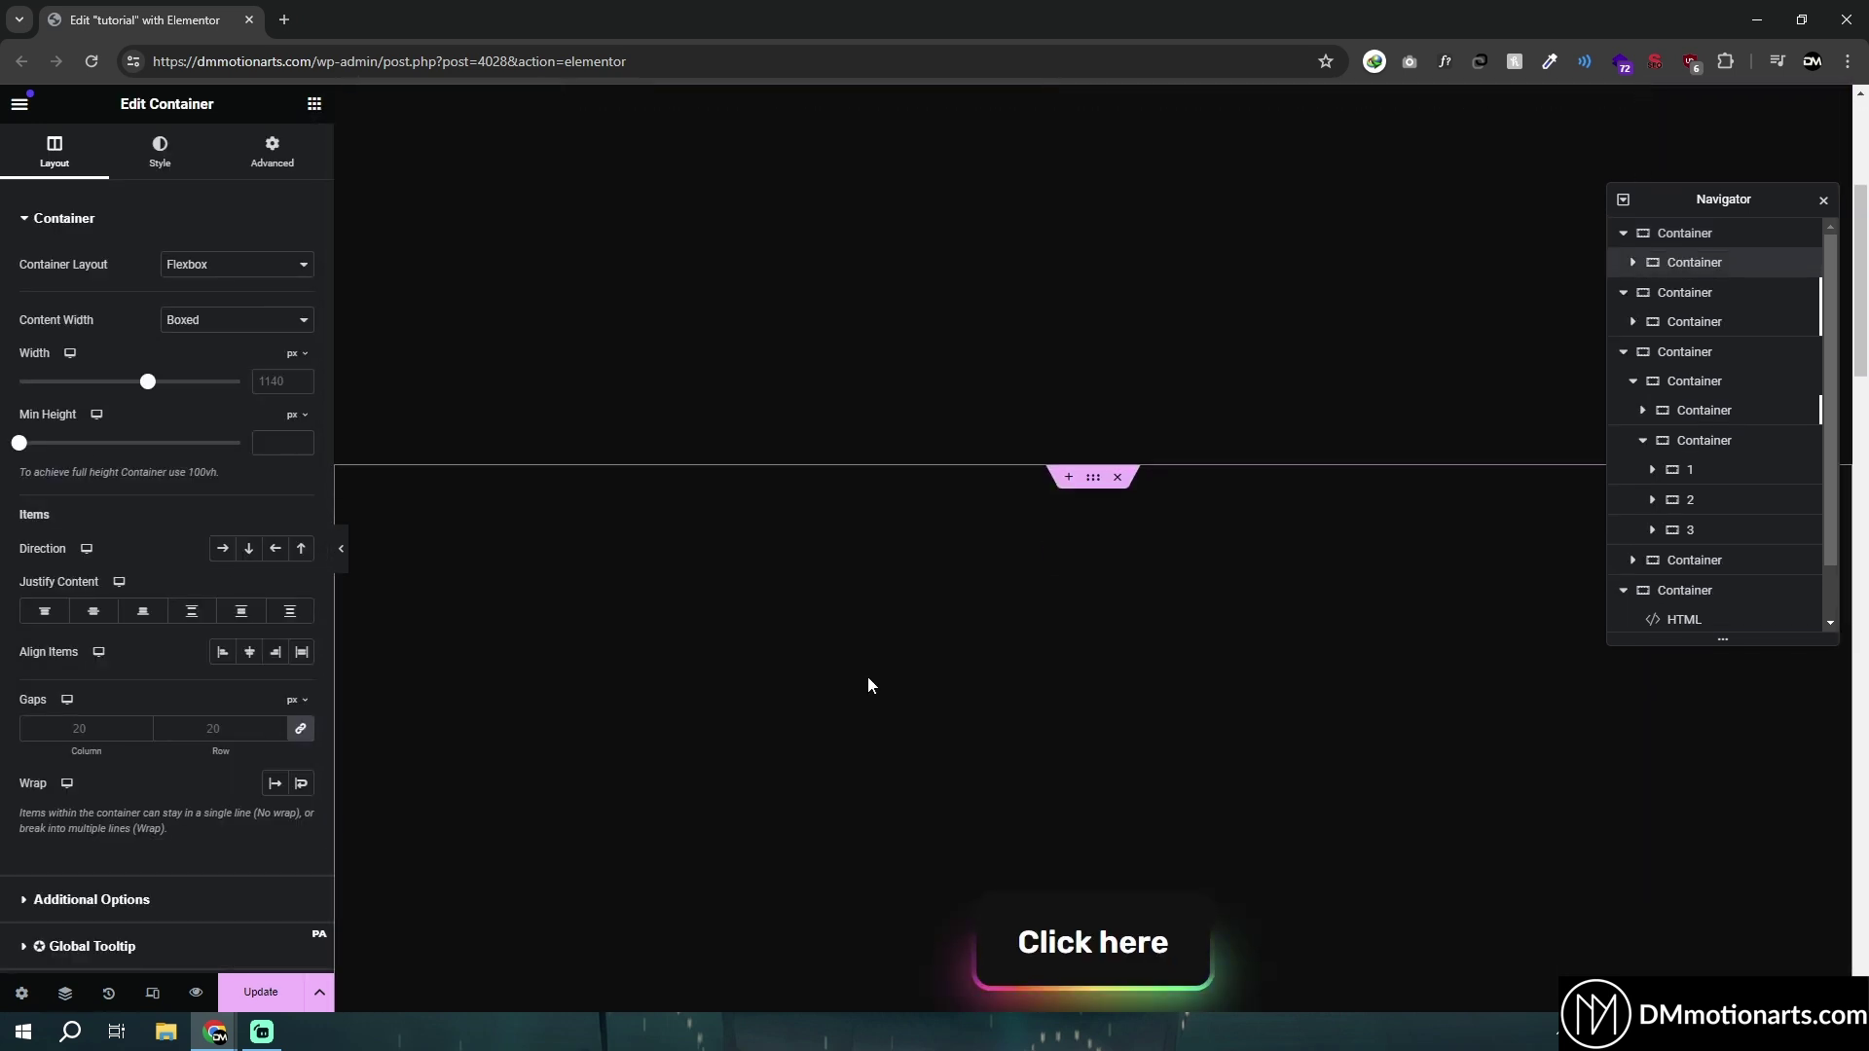
Step: Try the a (link) HTML tag on the "Click here" container to reach its link field, and return the tag to Default
{"action": "scroll", "coordinate": [867, 676], "scroll_direction": "down", "scroll_amount": 3}
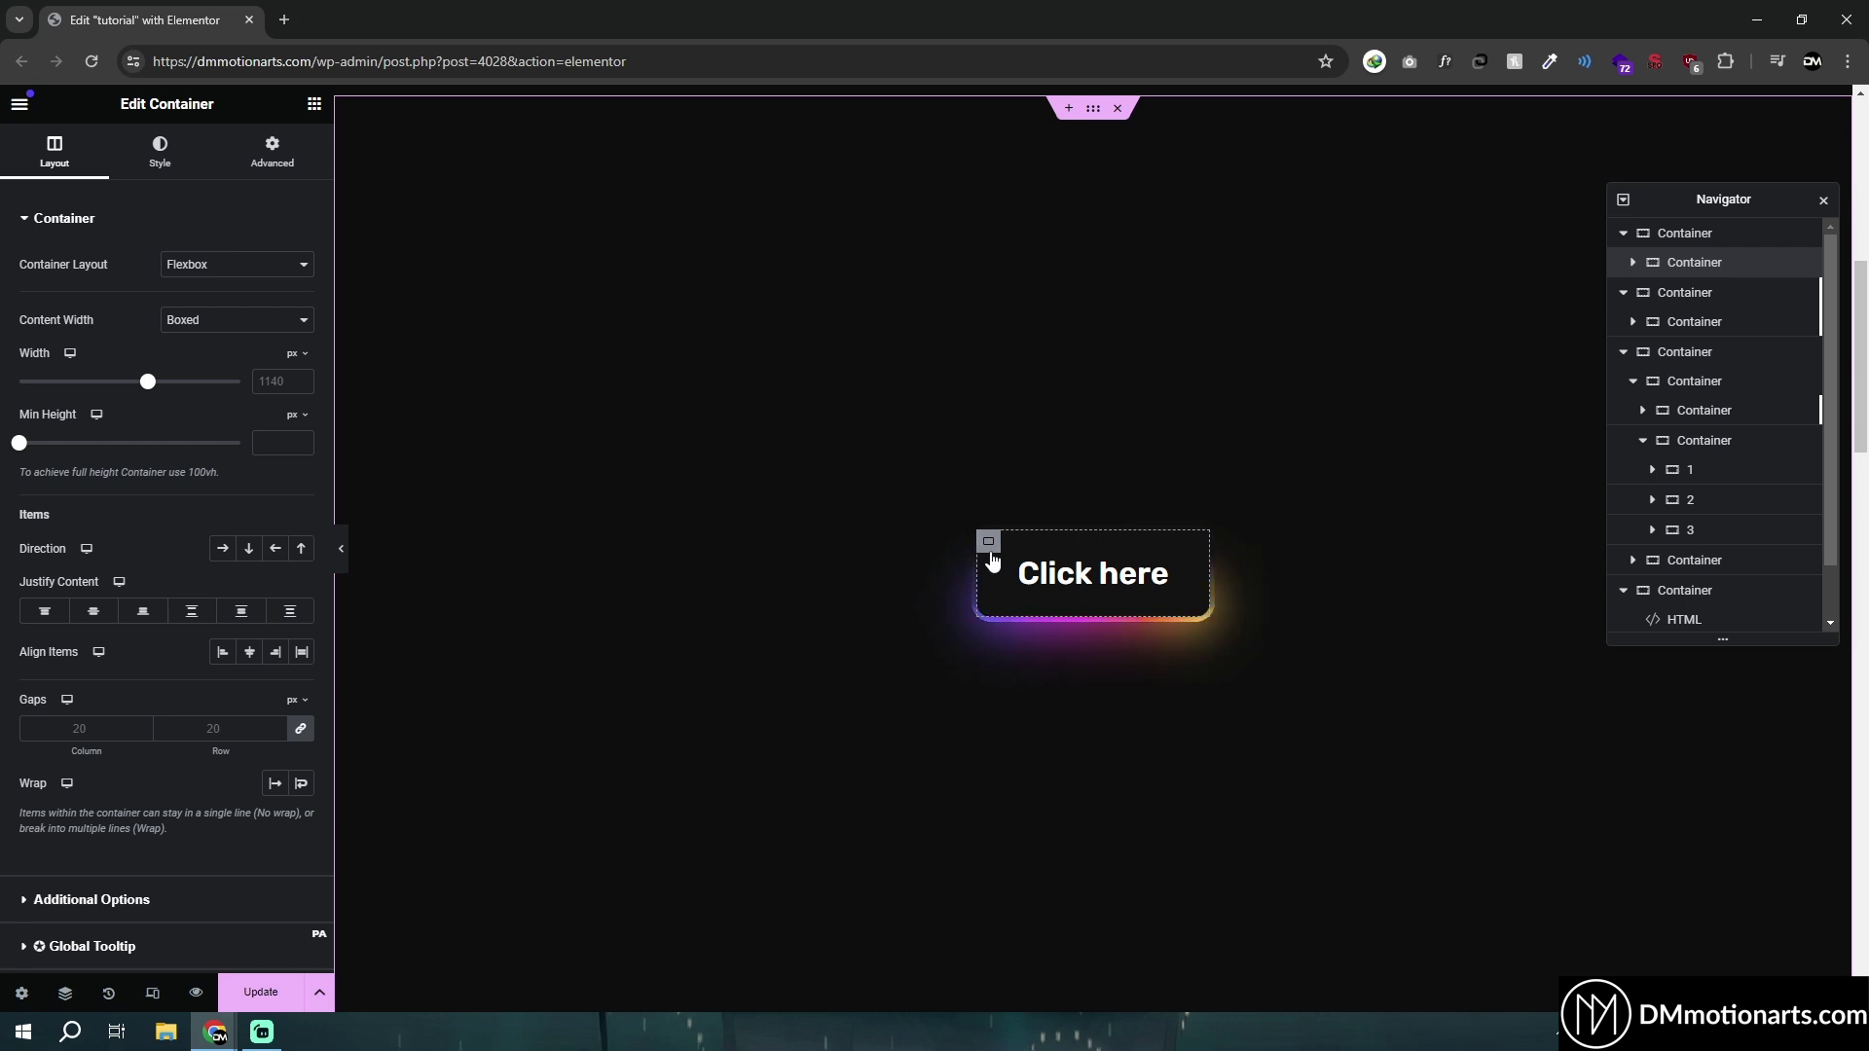
{"action": "left_click", "coordinate": [990, 547]}
{"action": "left_click", "coordinate": [48, 151]}
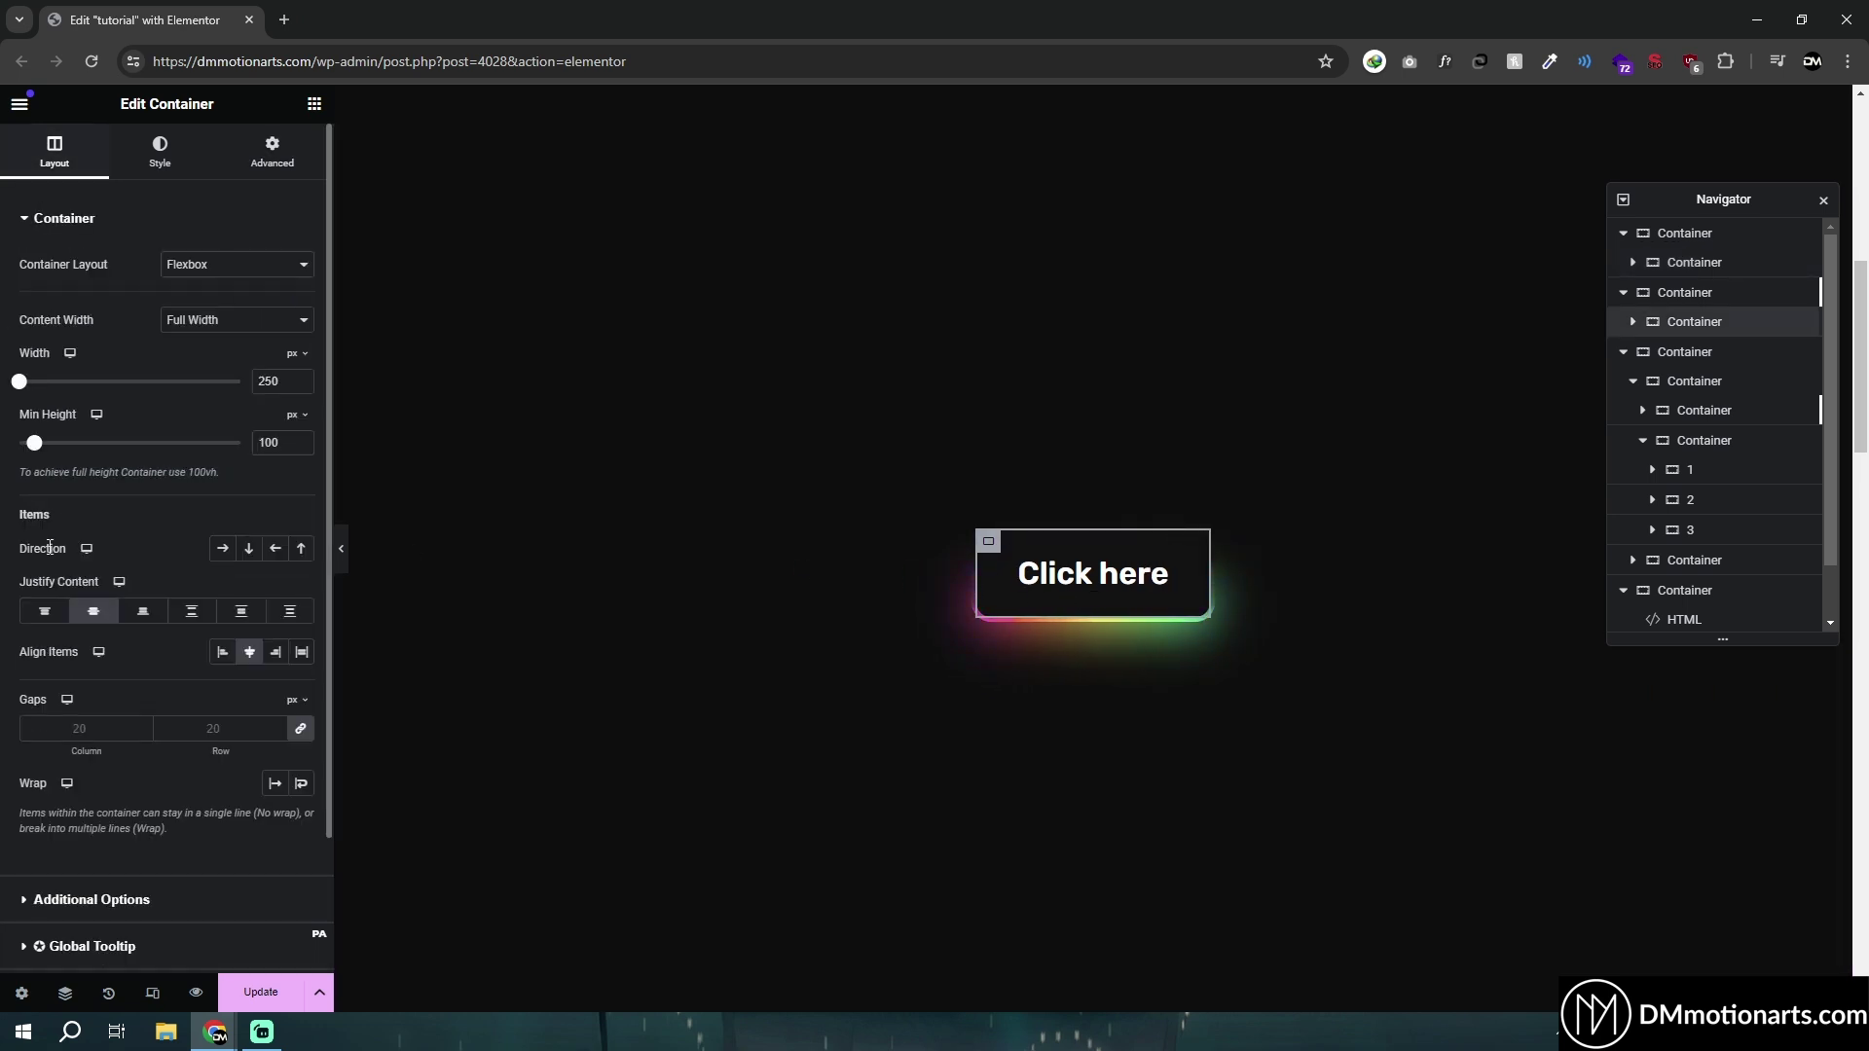
{"action": "left_click", "coordinate": [58, 895]}
{"action": "left_click", "coordinate": [204, 351]}
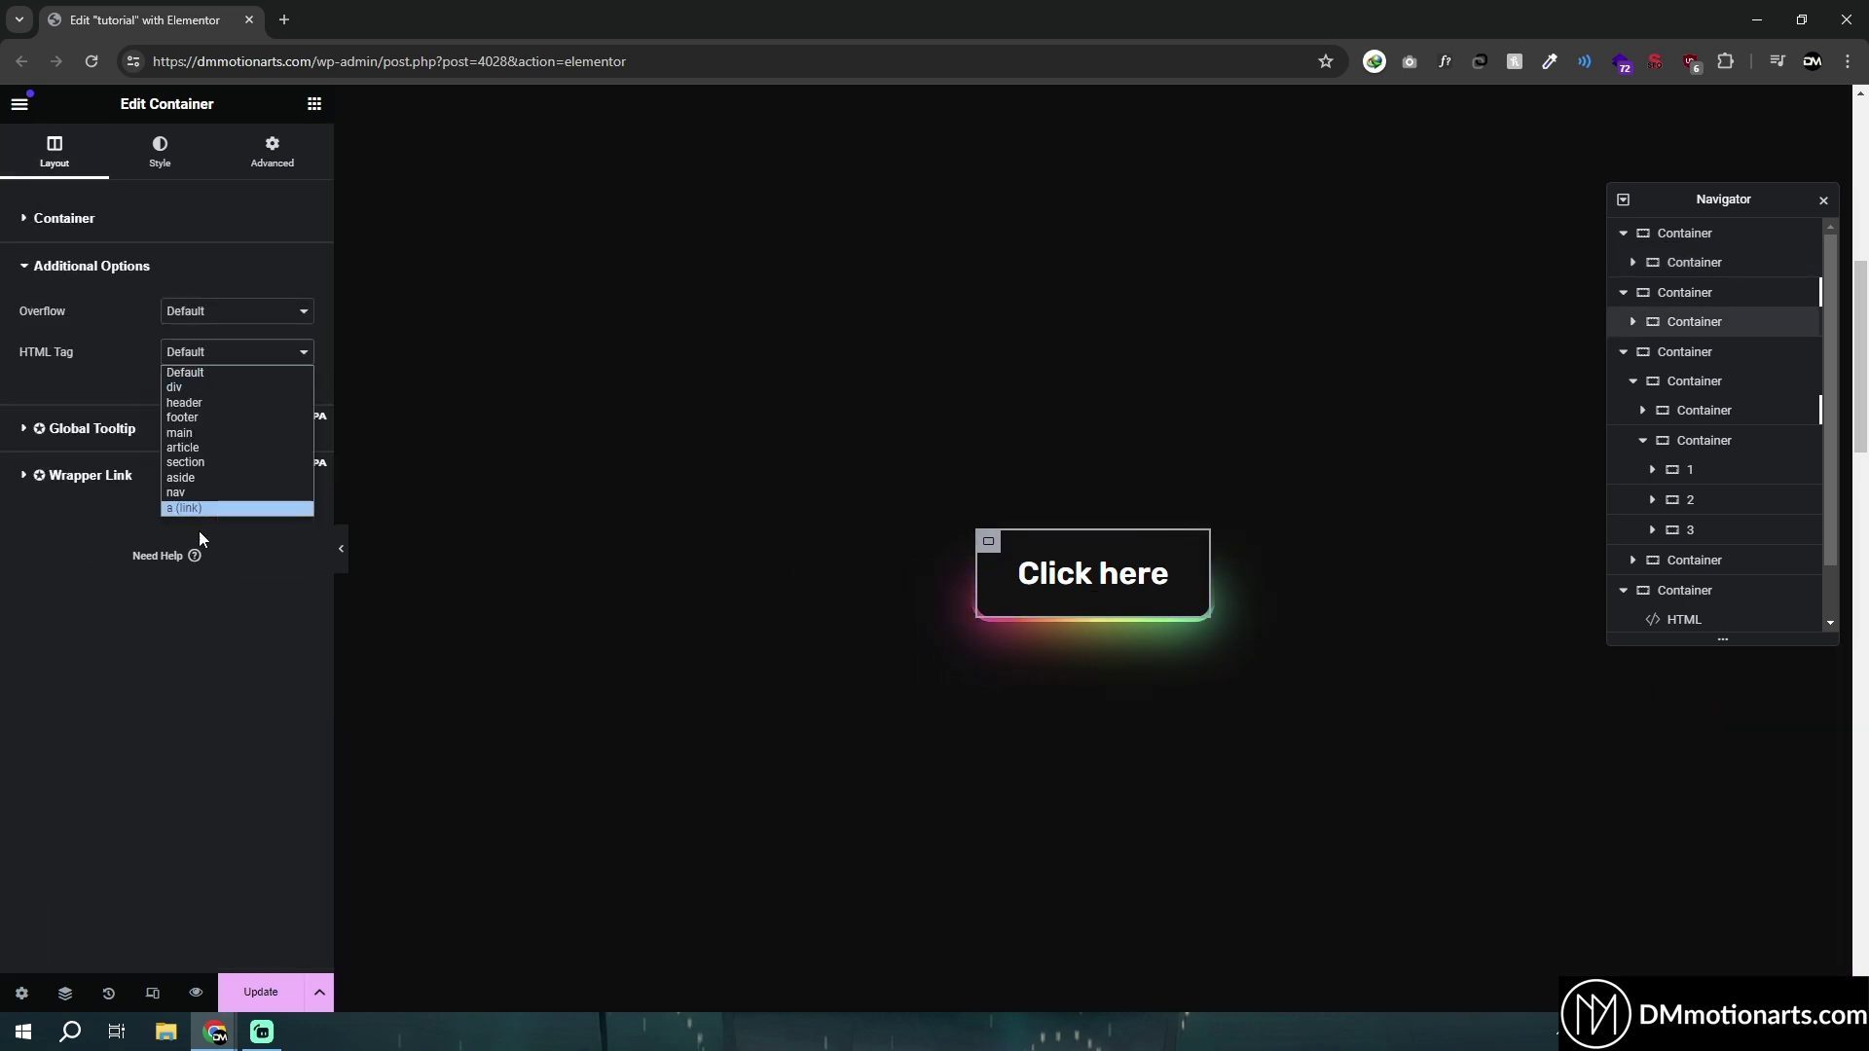
{"action": "left_click", "coordinate": [205, 509]}
{"action": "left_click", "coordinate": [184, 493]}
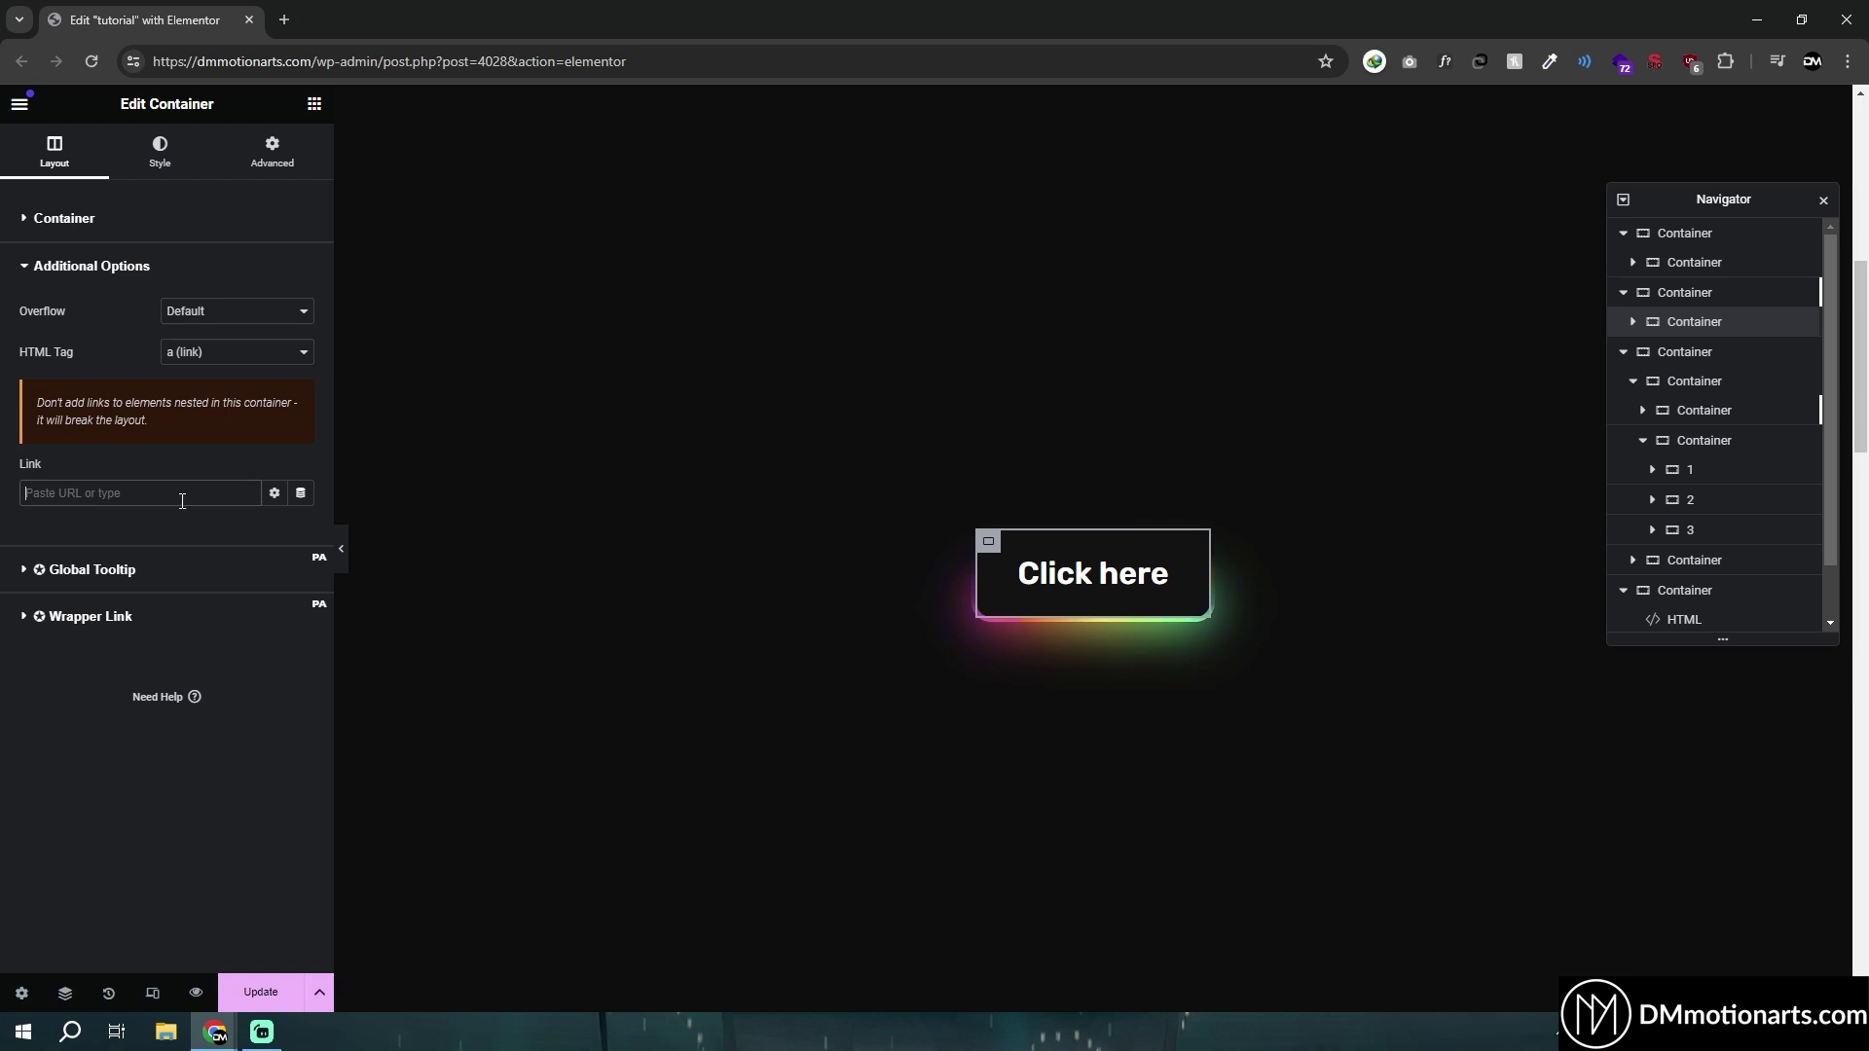
{"action": "left_click", "coordinate": [165, 352]}
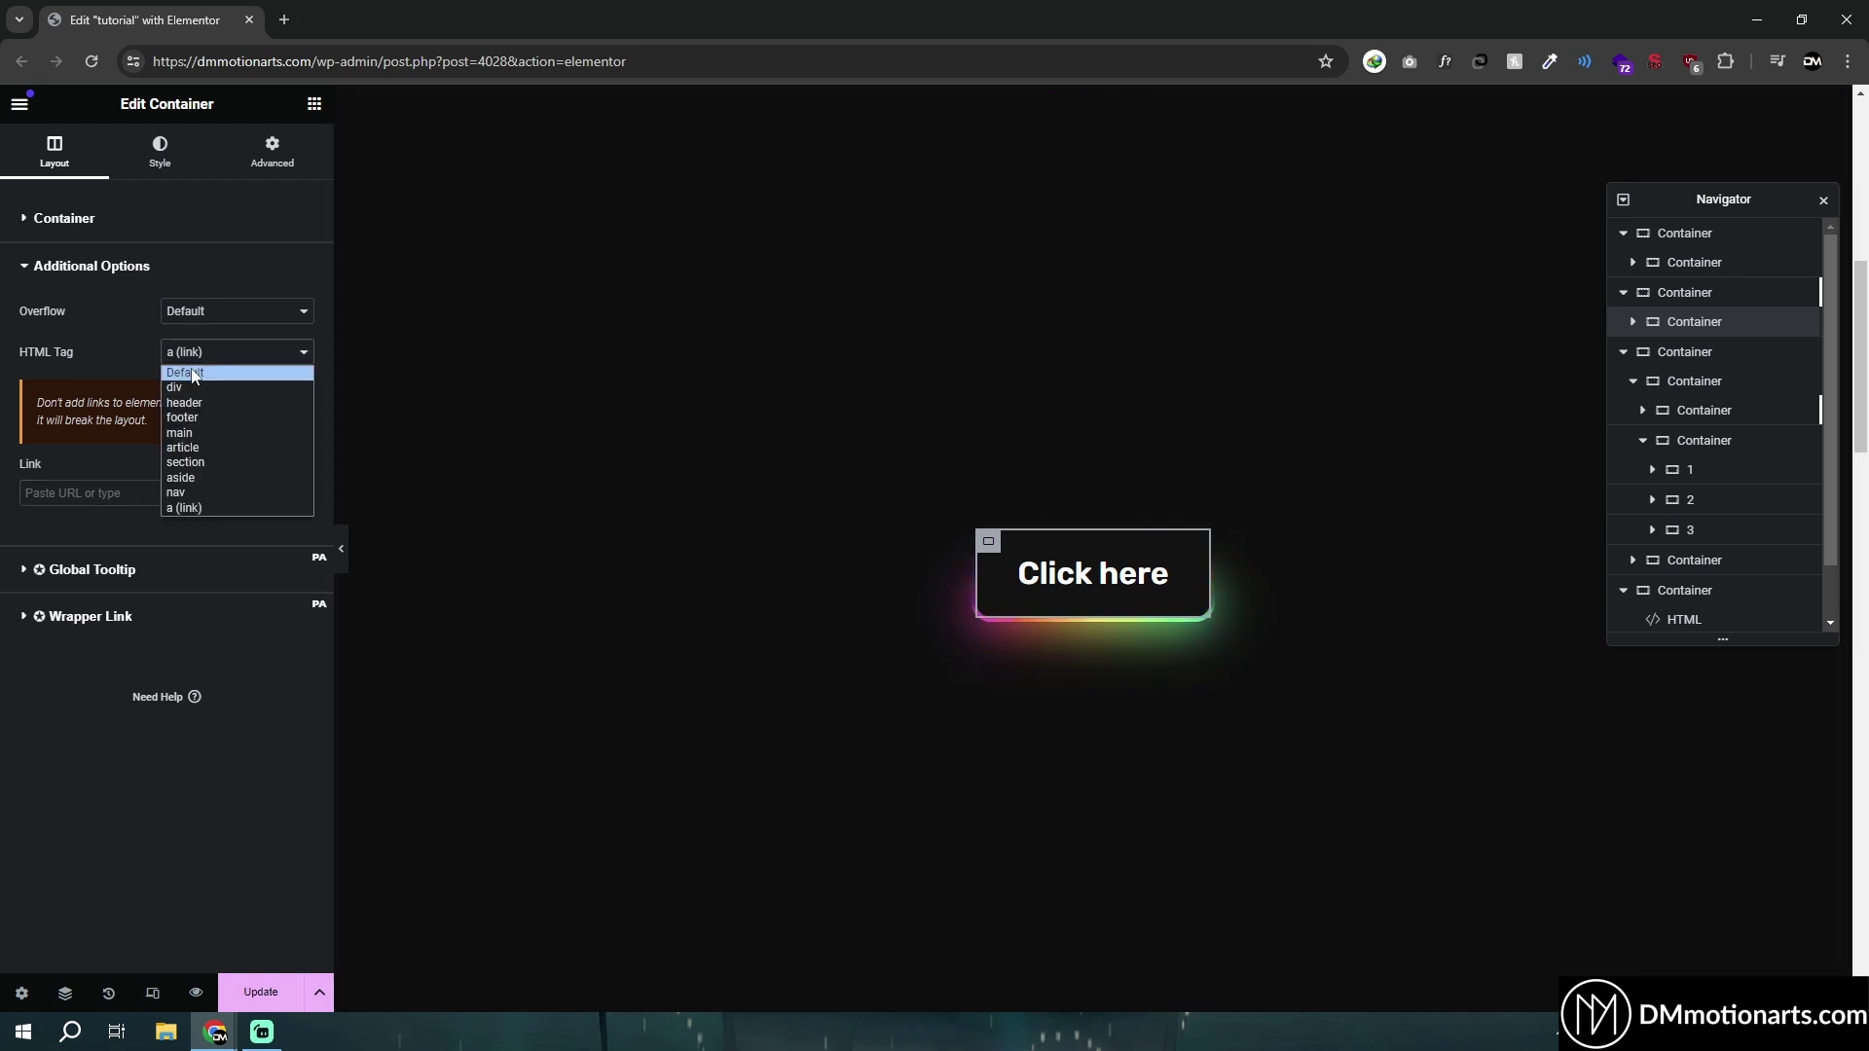
{"action": "left_click", "coordinate": [180, 368]}
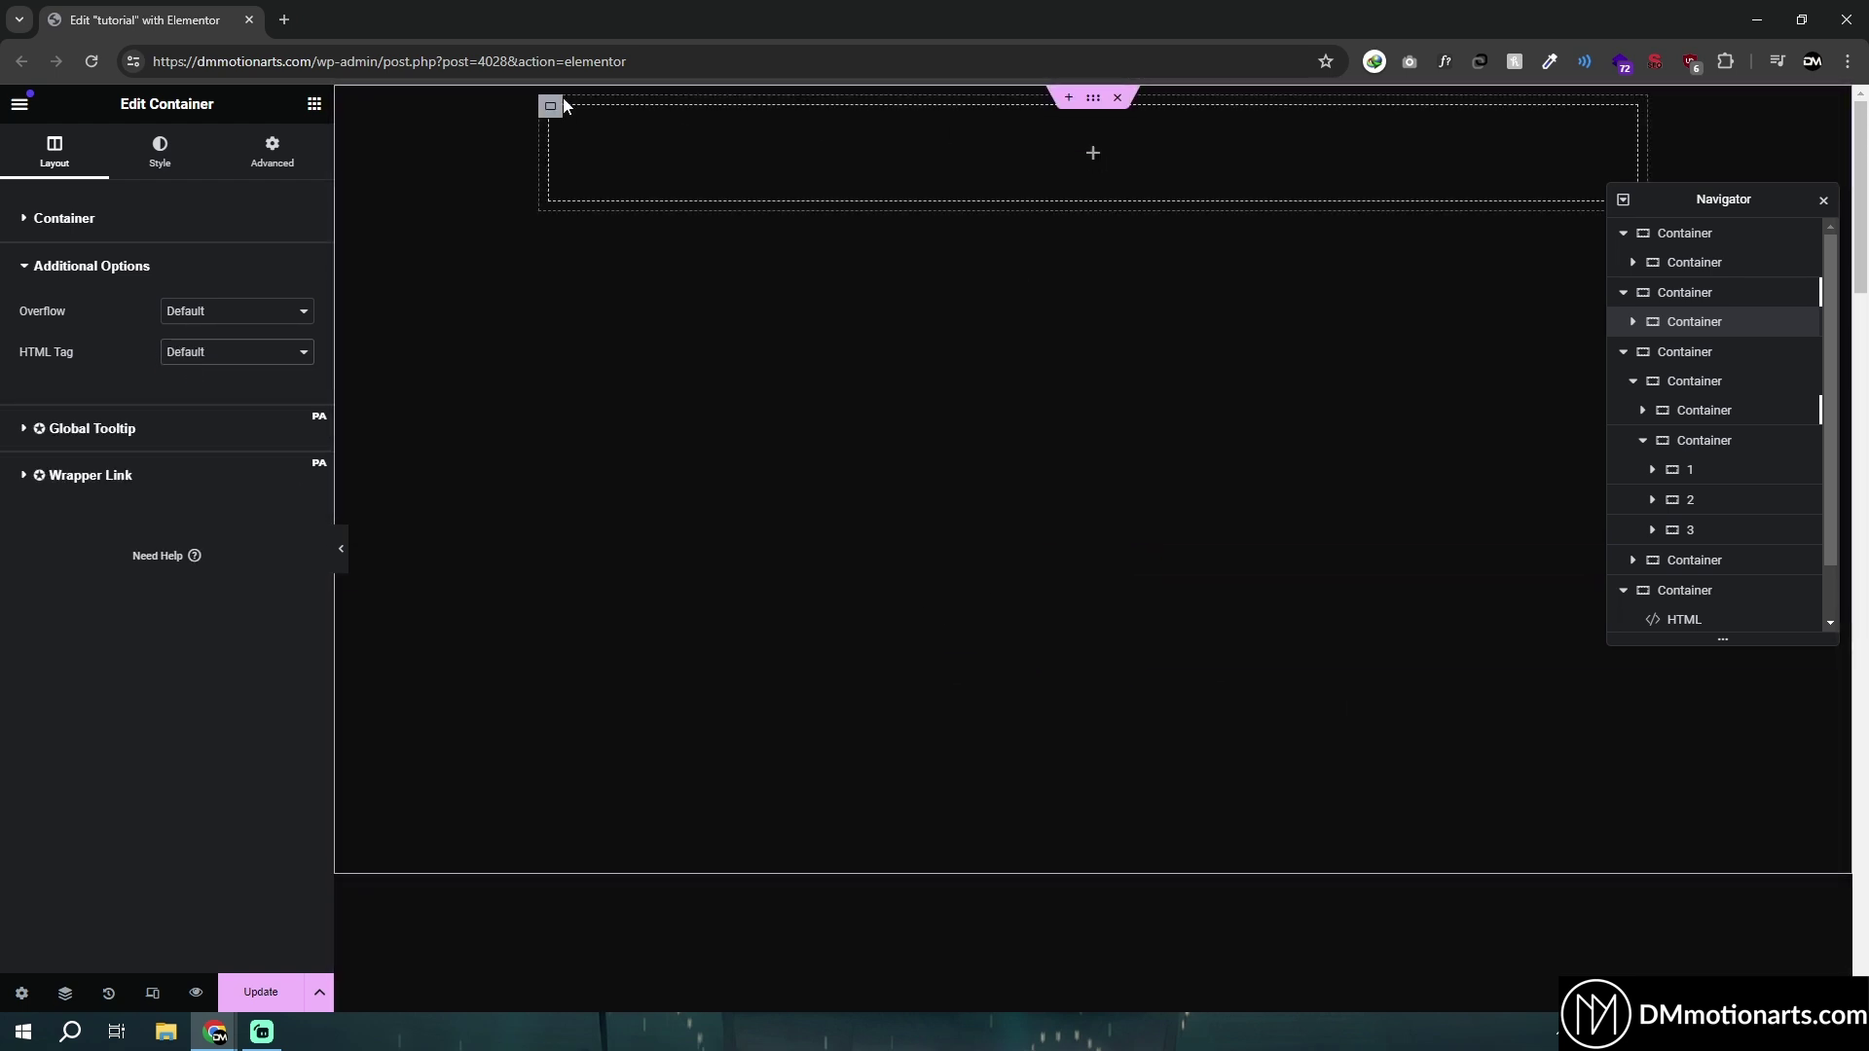
Step: Set both Justify Content and Align Items to Center on the new outer container
{"action": "left_click", "coordinate": [551, 107]}
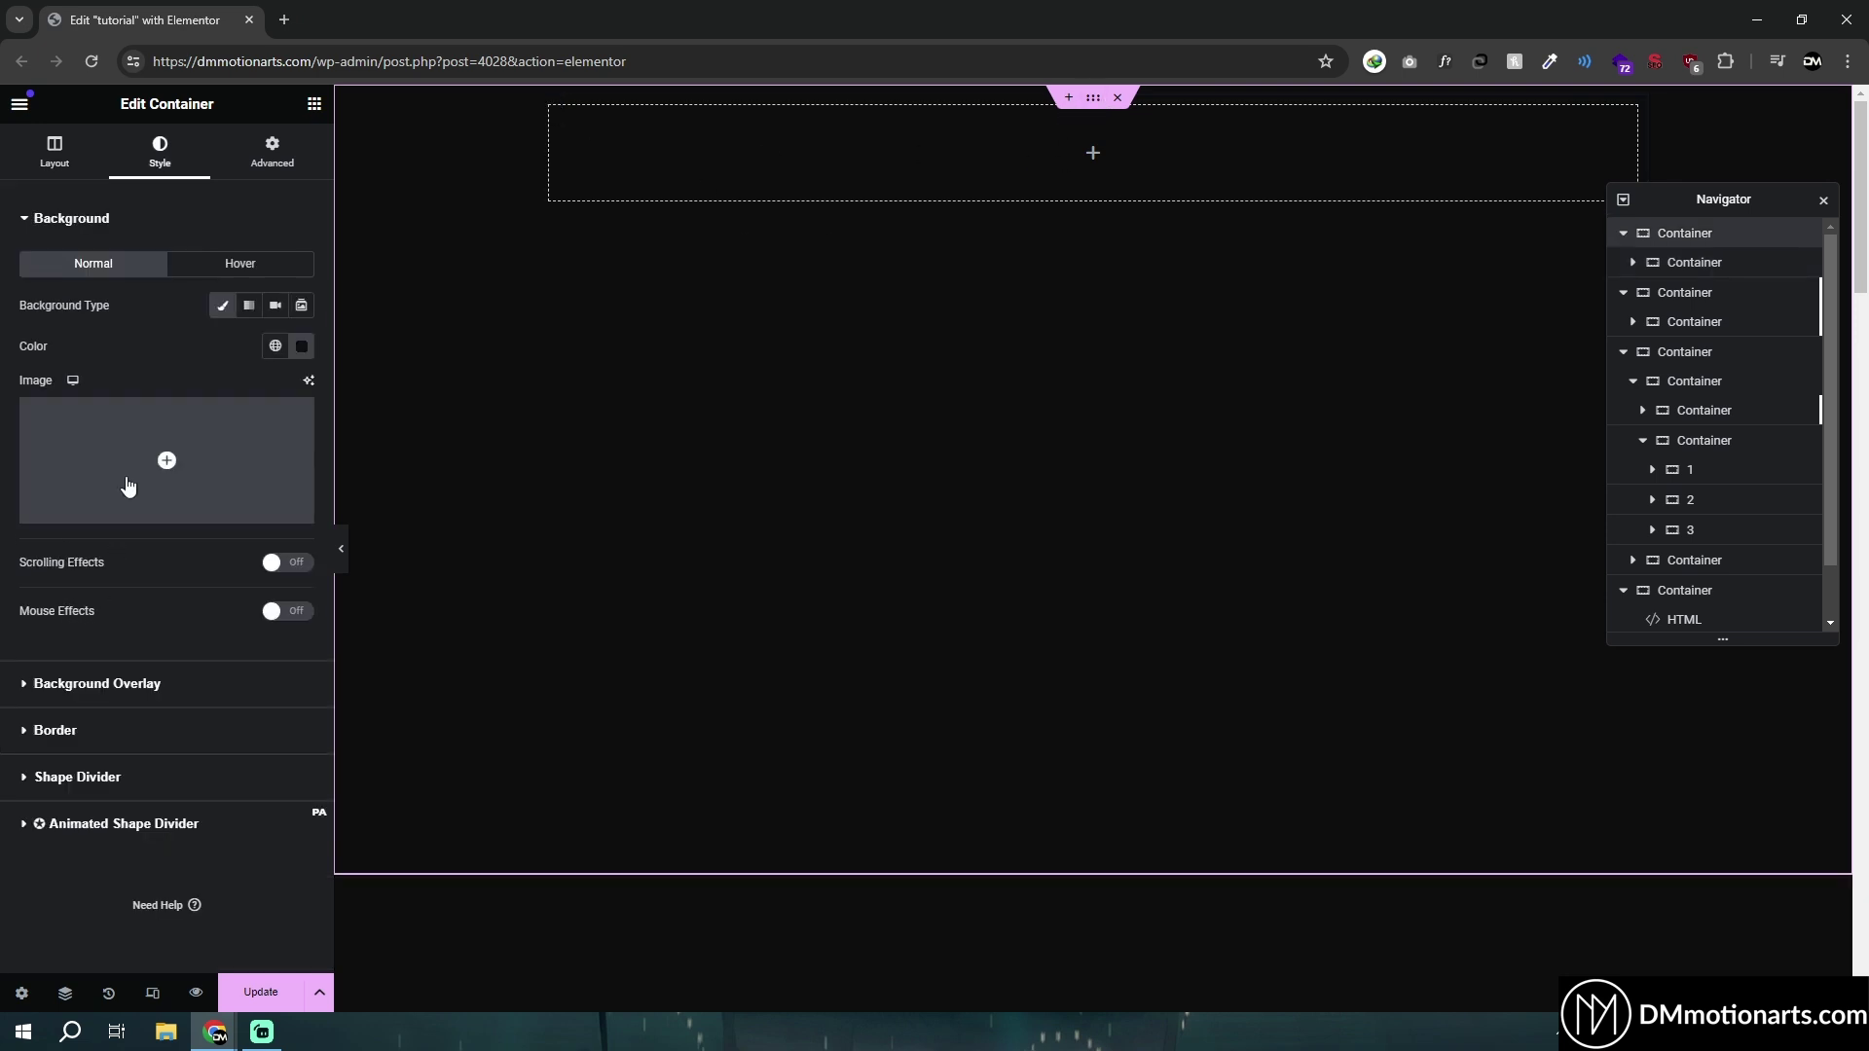
{"action": "left_click", "coordinate": [56, 156]}
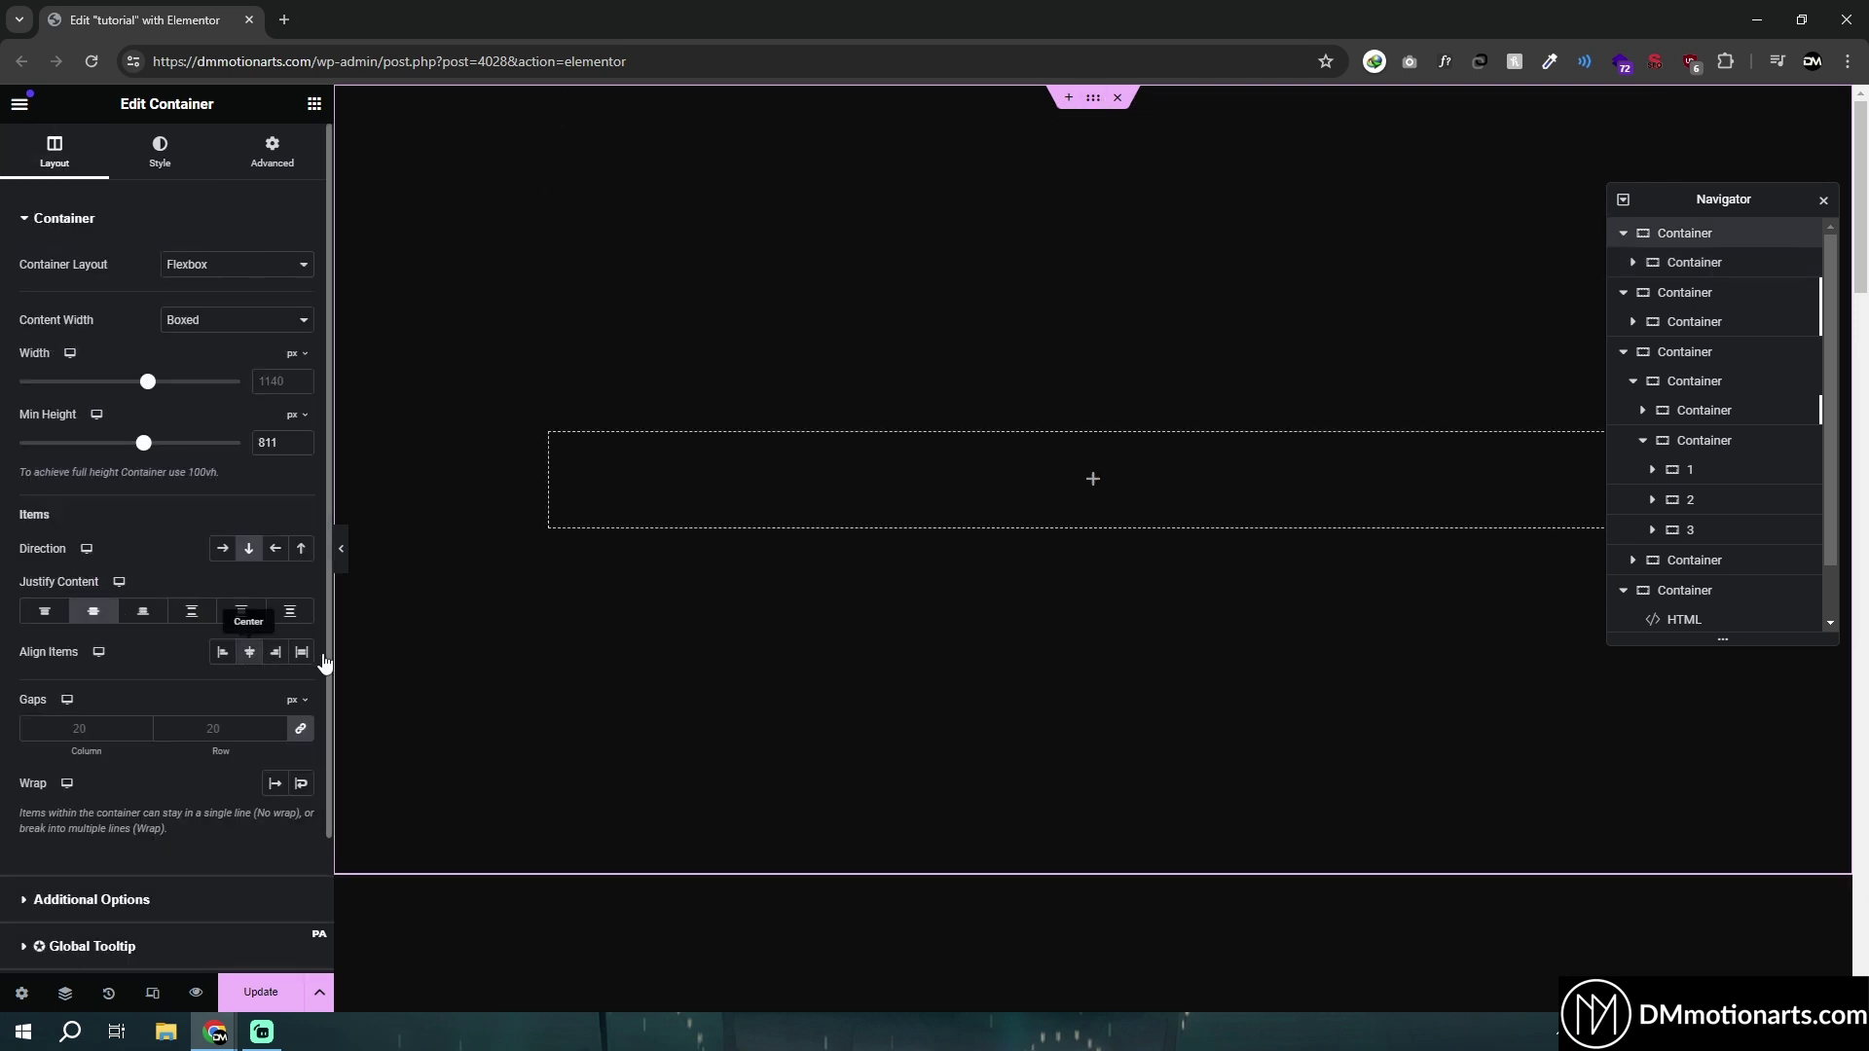
Step: Set the nested container's content width to Full Width, its width to 300 px and its min height to 100 px
{"action": "left_click", "coordinate": [557, 443]}
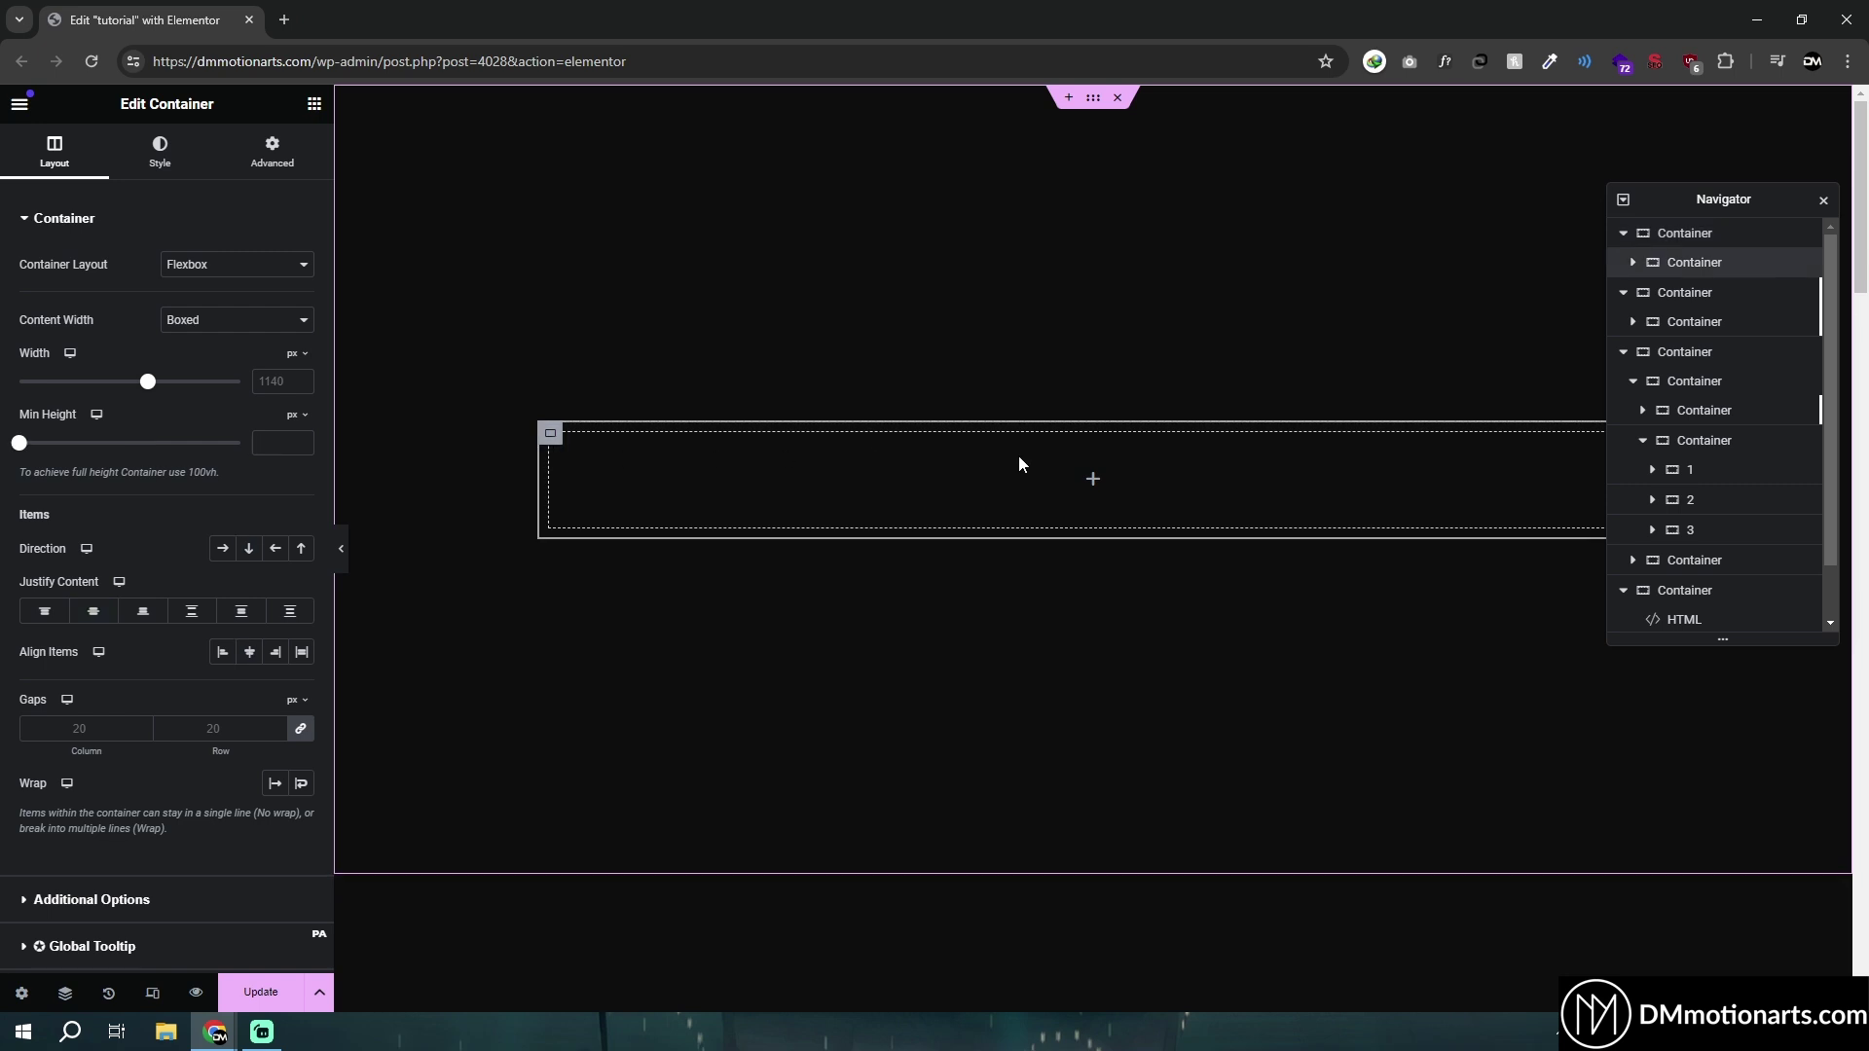
{"action": "left_click", "coordinate": [244, 321]}
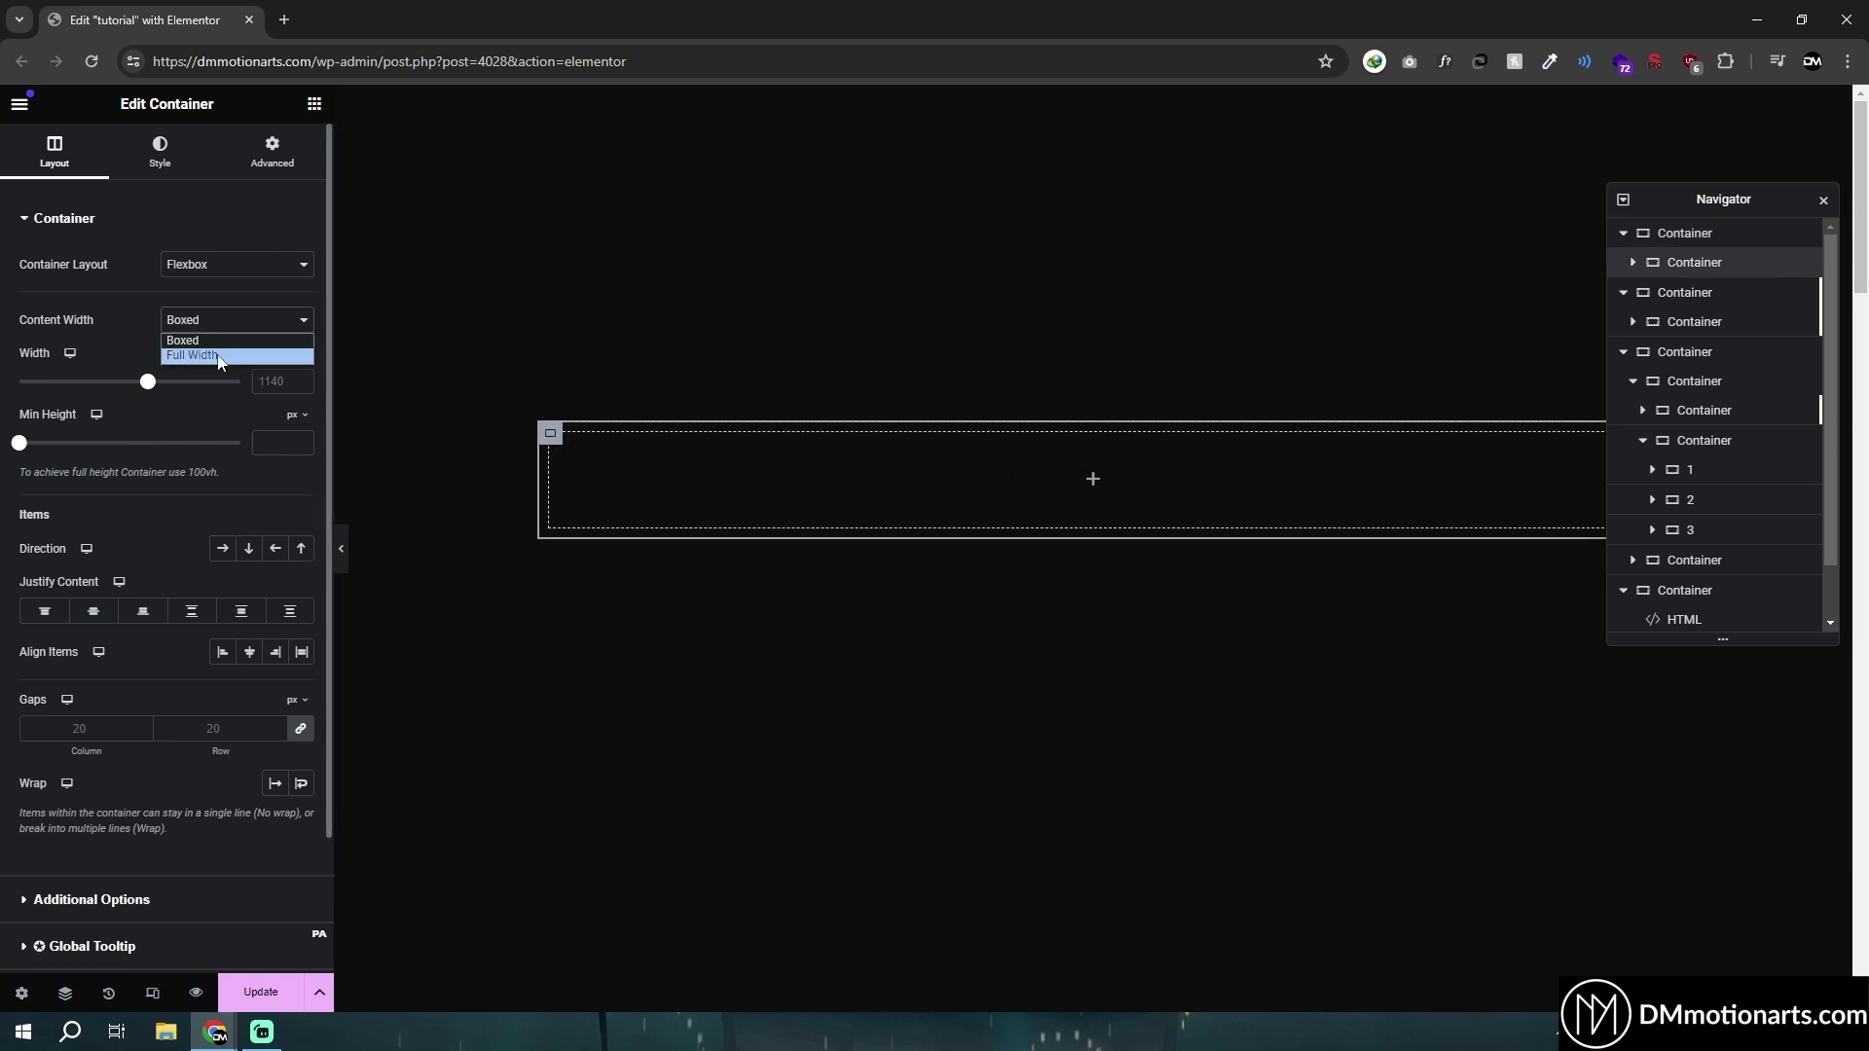
{"action": "left_click", "coordinate": [218, 356]}
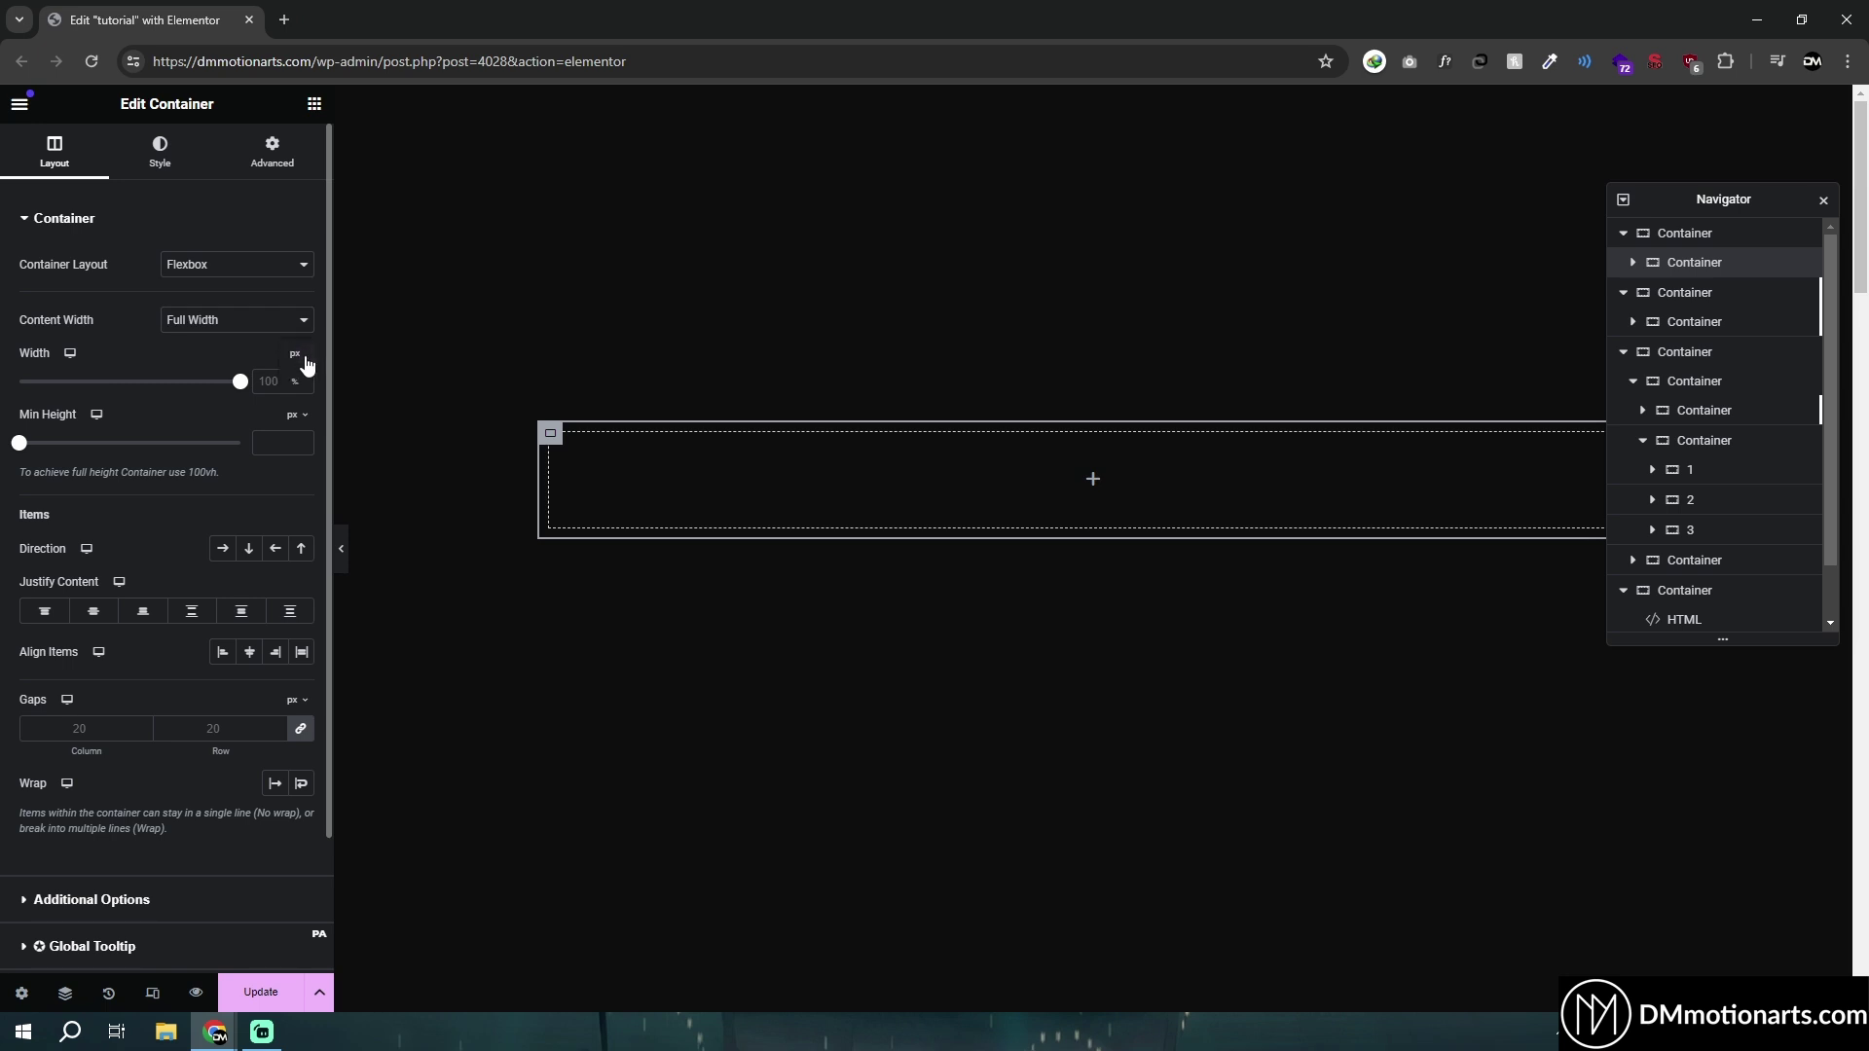
{"action": "left_click", "coordinate": [295, 353]}
{"action": "left_click", "coordinate": [278, 380]}
{"action": "type", "text": "300"}
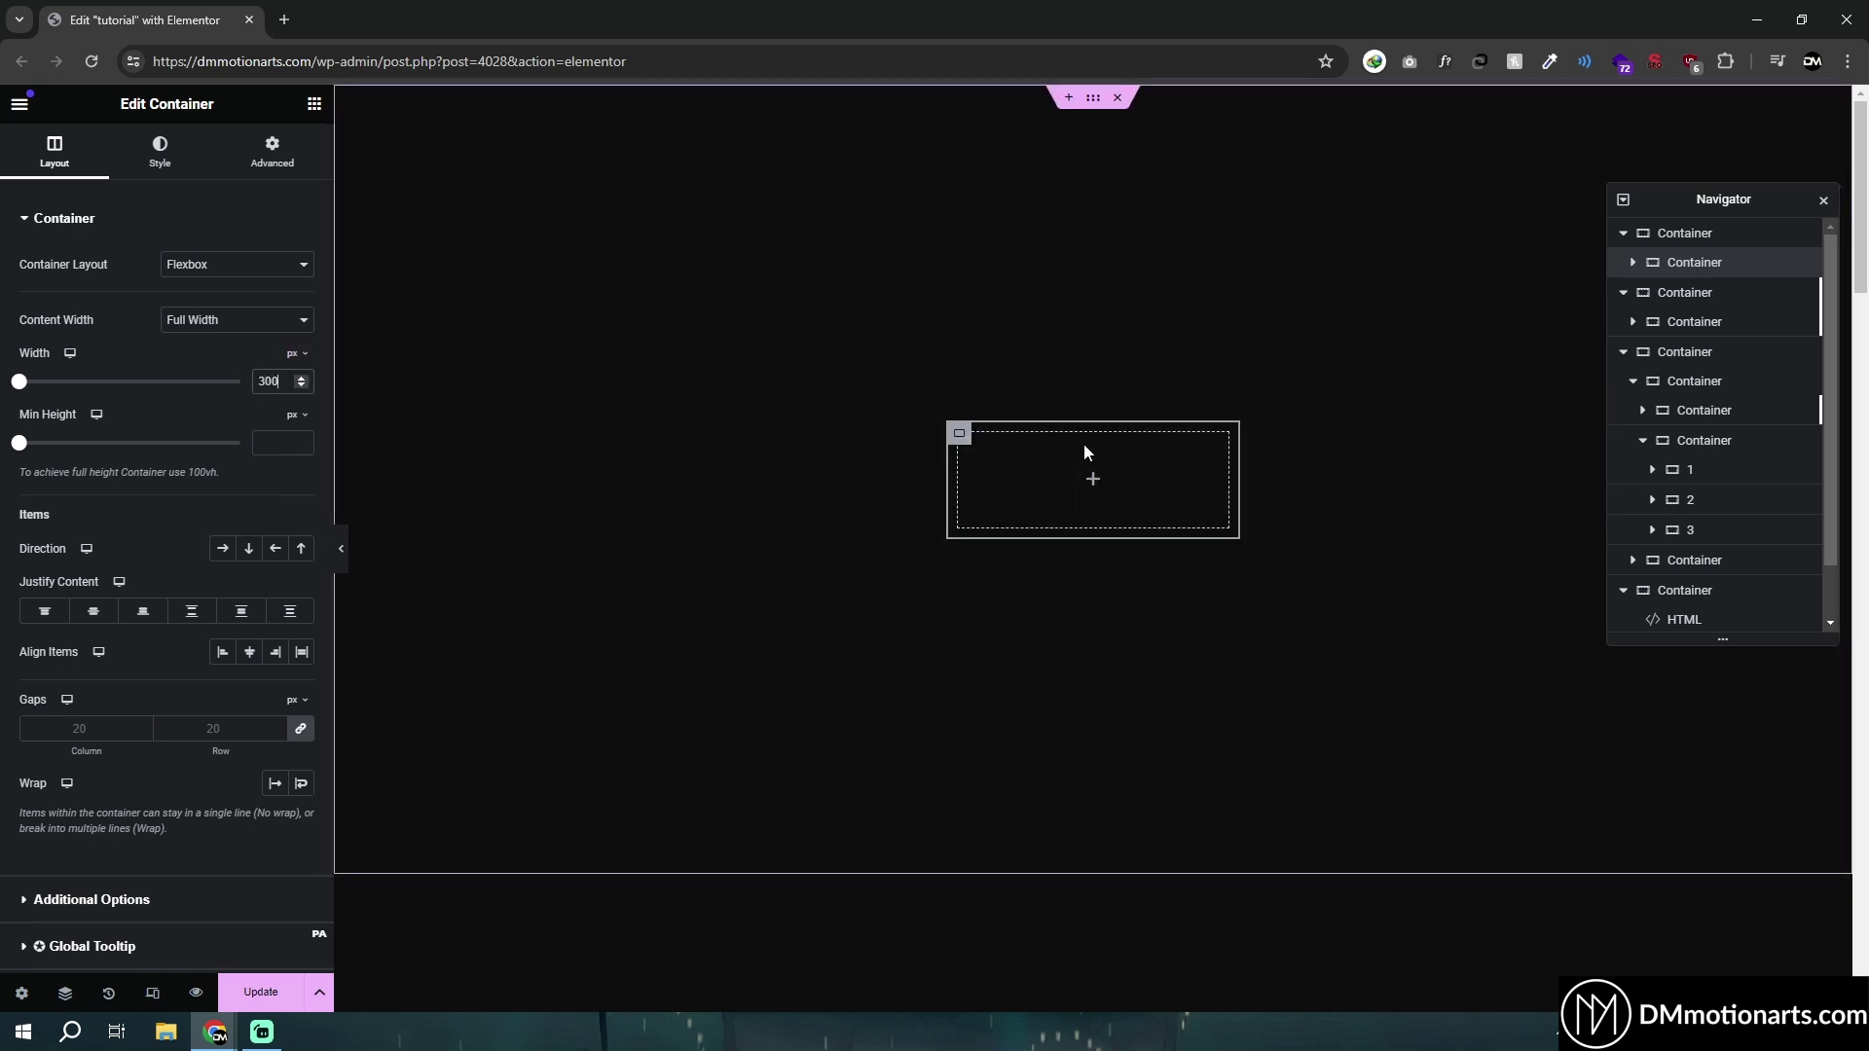
{"action": "left_click", "coordinate": [276, 440]}
{"action": "type", "text": "100"}
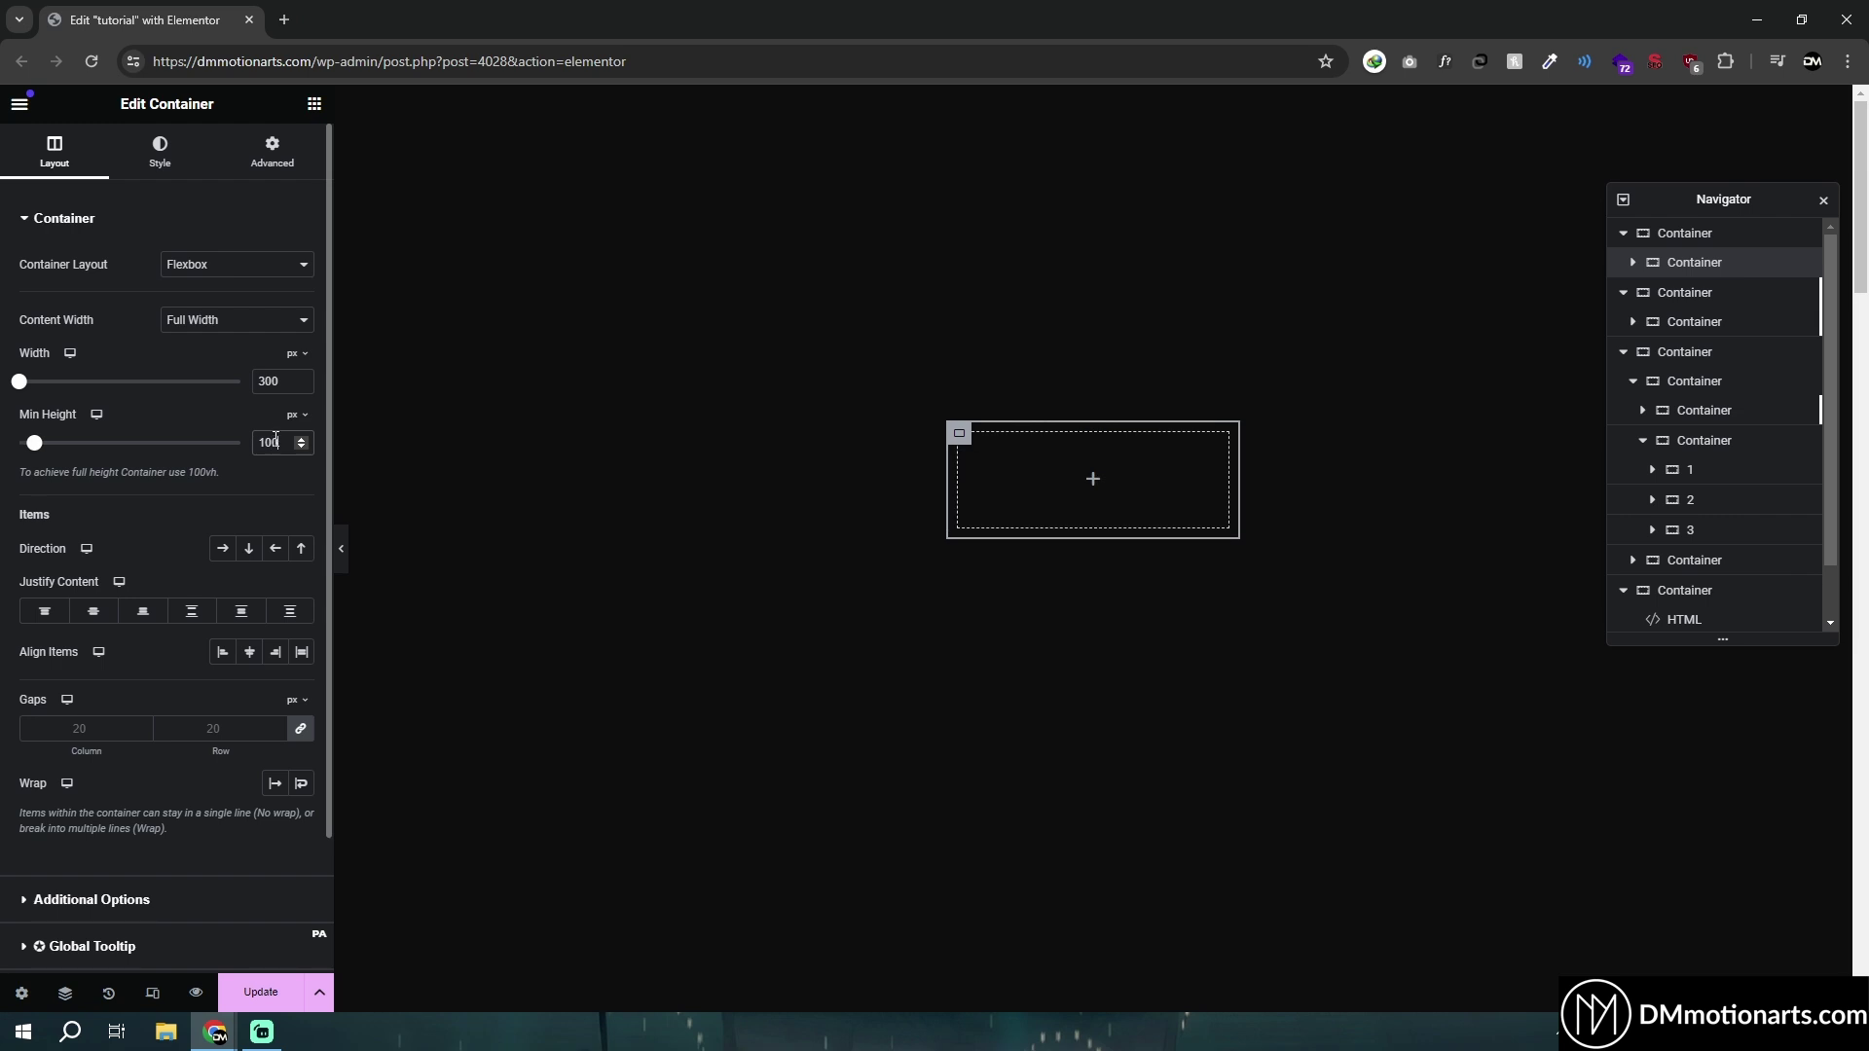
Step: Change the nested container's min height to 120 px
{"action": "left_click", "coordinate": [271, 442]}
{"action": "key", "text": "BackSpace"}
{"action": "type", "text": "2"}
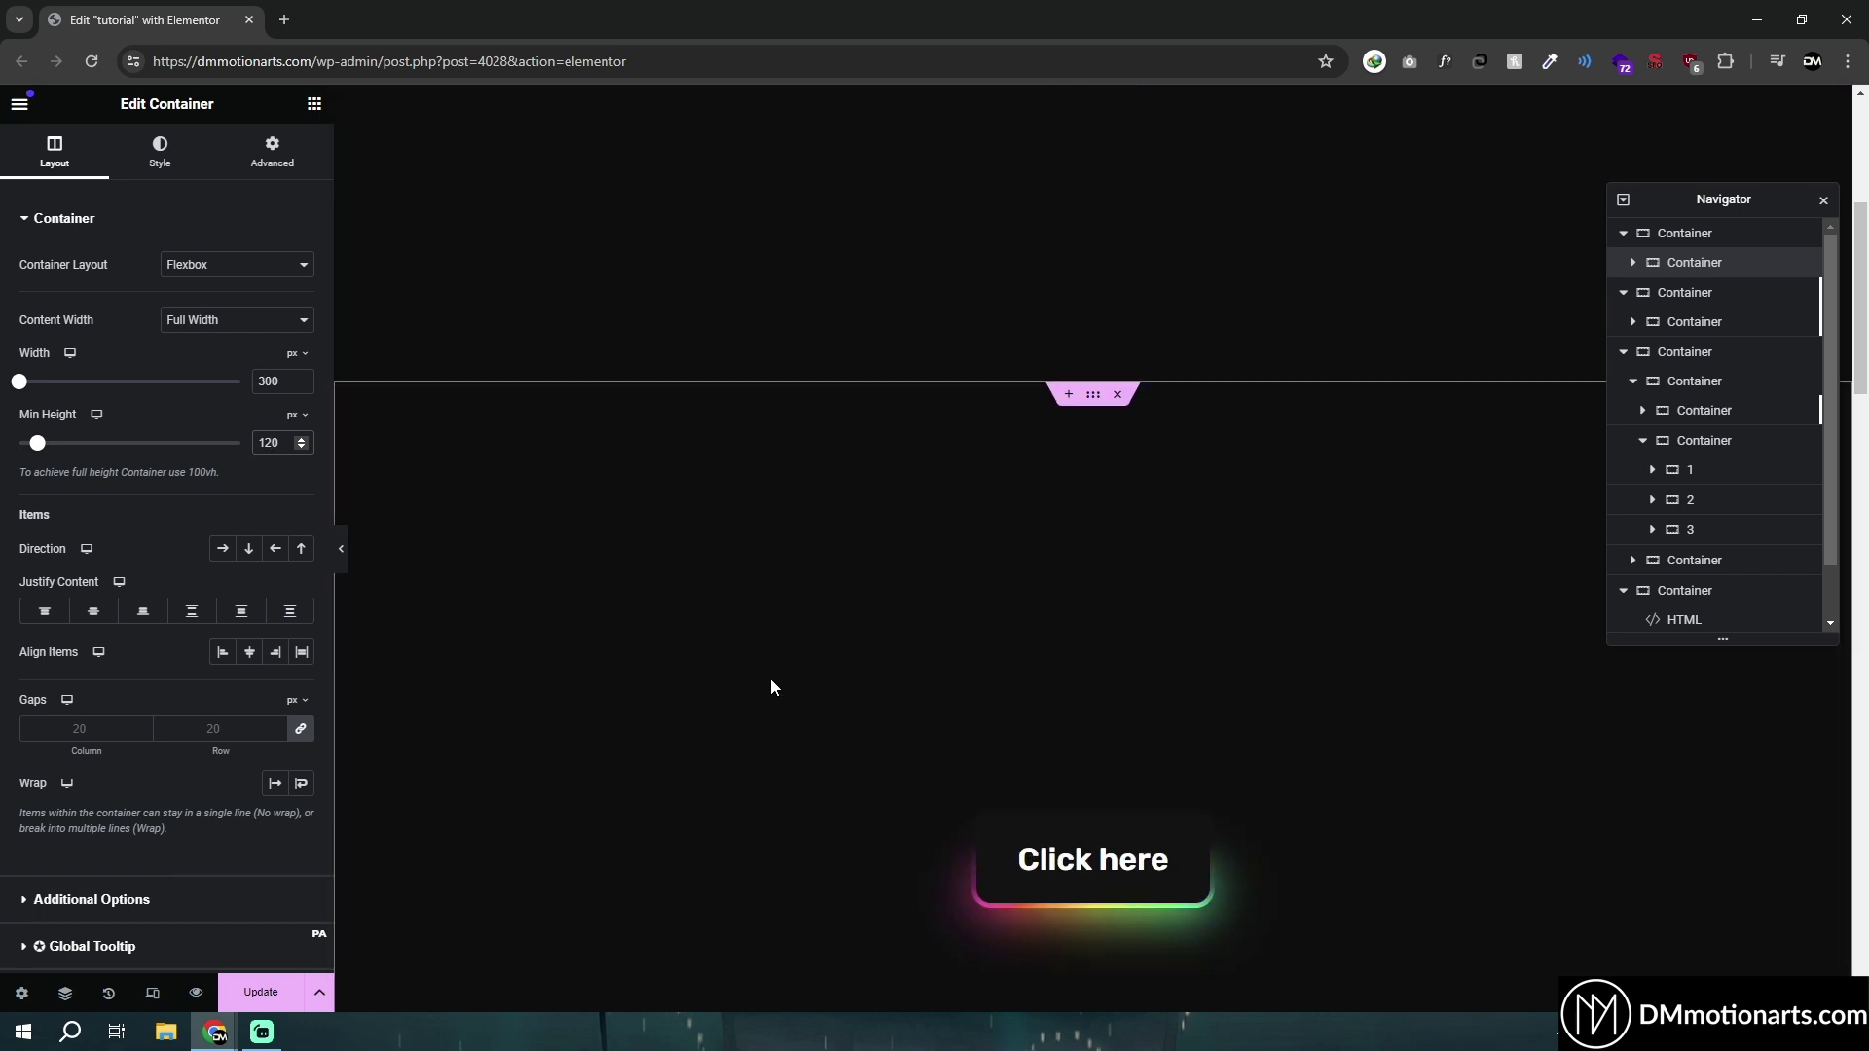
Step: Copy the entire custom CSS of the existing "Click here" button container
{"action": "scroll", "coordinate": [769, 679], "scroll_direction": "down", "scroll_amount": 2}
{"action": "left_click", "coordinate": [271, 151]}
{"action": "scroll", "coordinate": [146, 584], "scroll_direction": "down", "scroll_amount": 5}
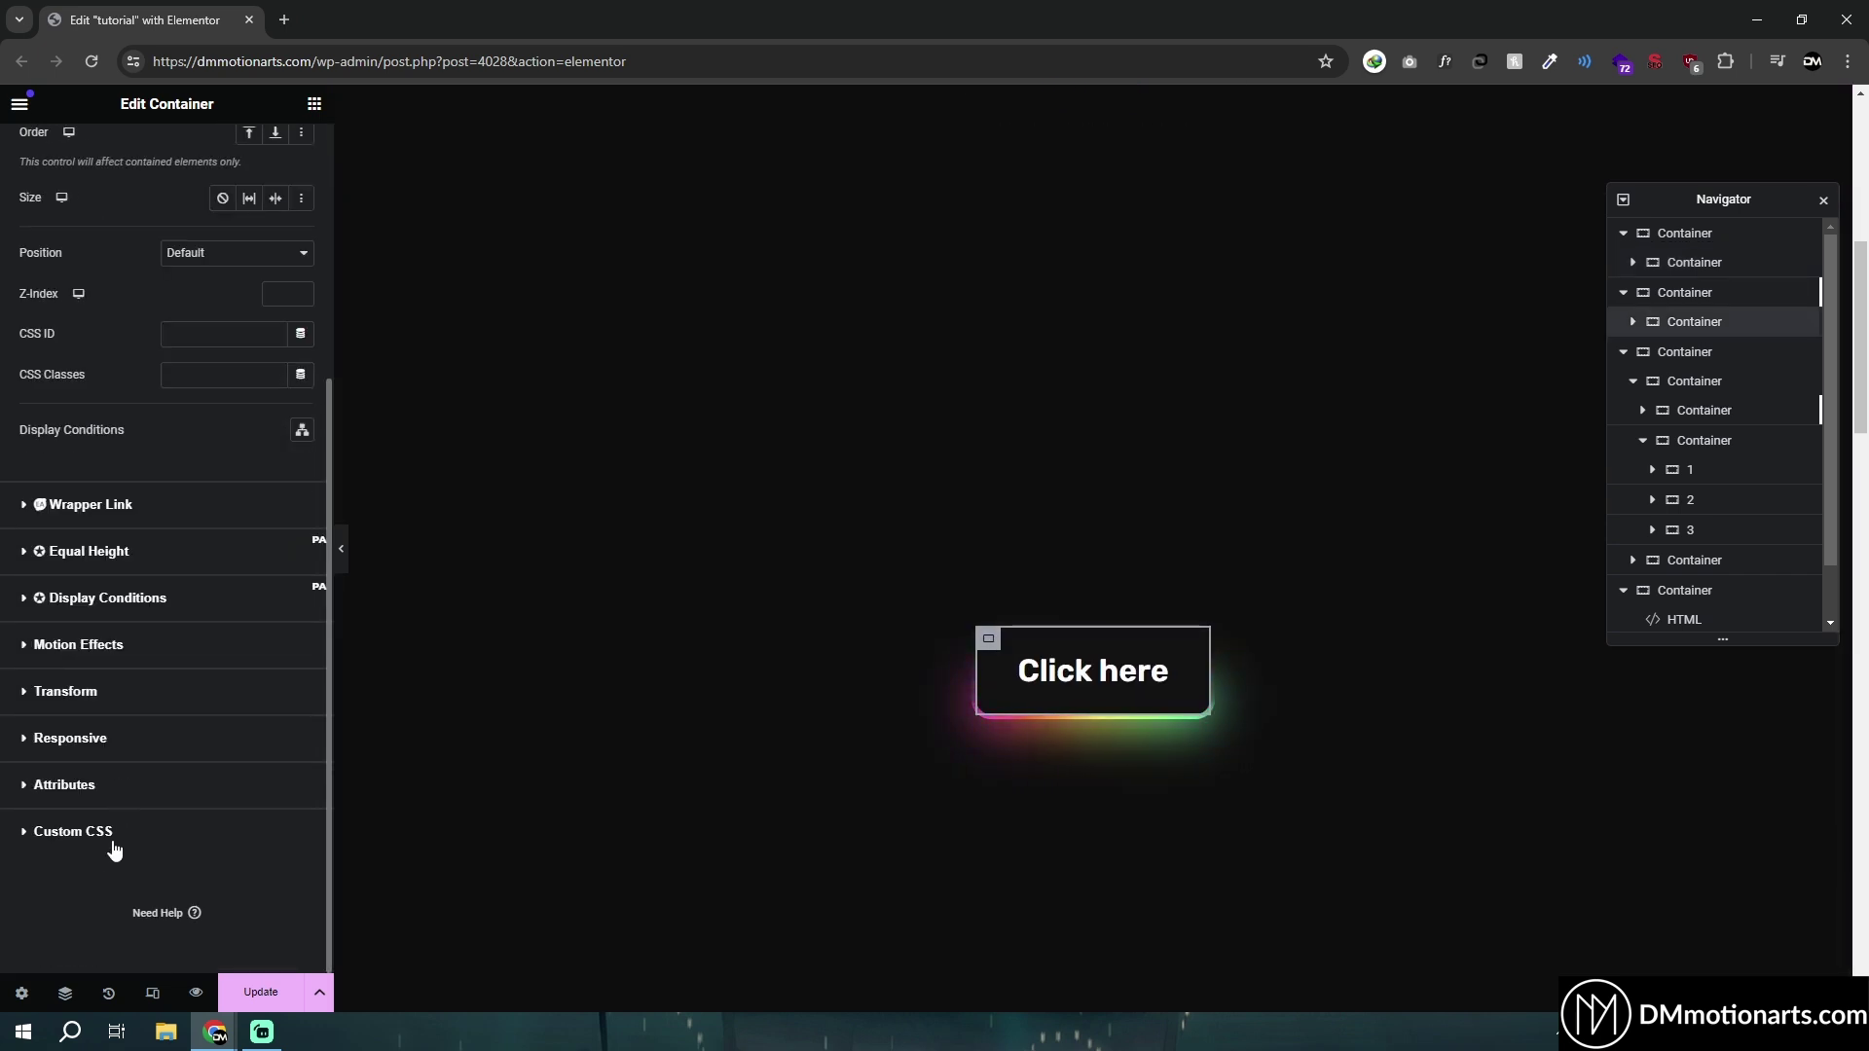
{"action": "left_click", "coordinate": [78, 830]}
{"action": "left_click", "coordinate": [182, 835]}
{"action": "key", "text": "ctrl+a"}
{"action": "key", "text": "ctrl+c"}
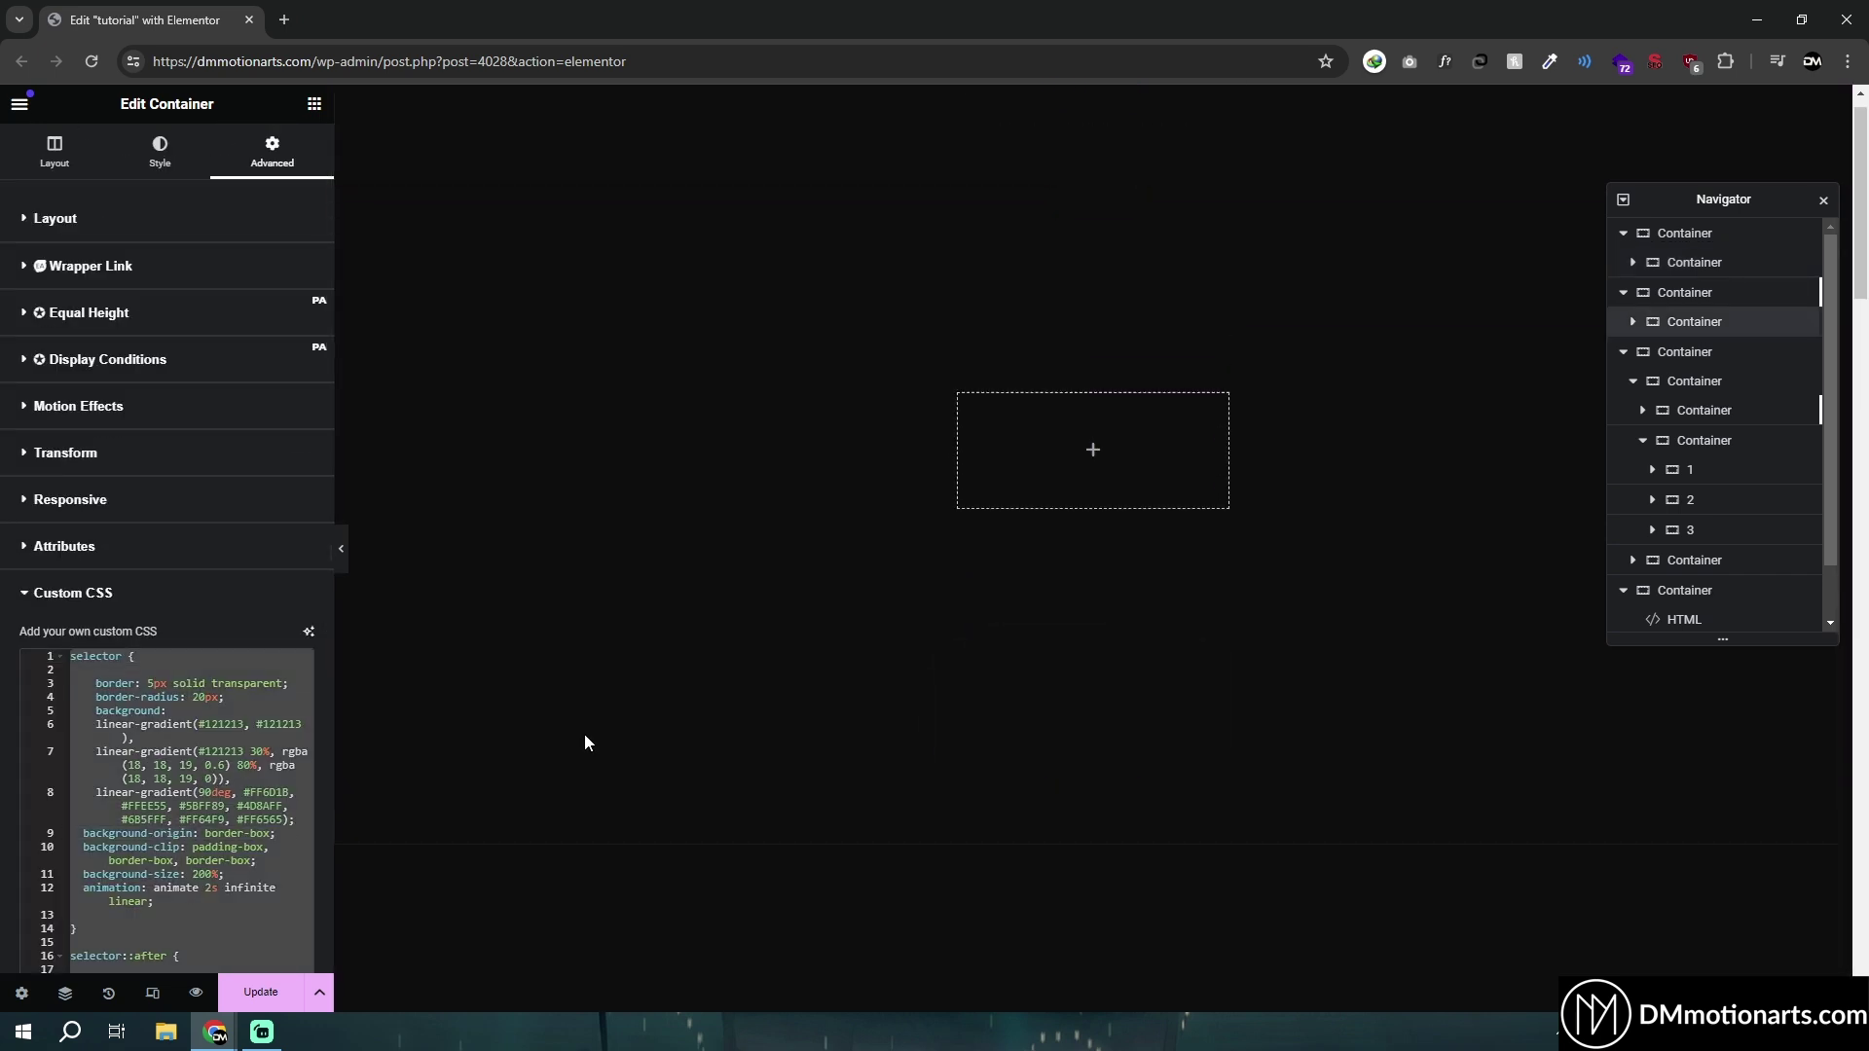
Step: Paste the copied CSS into the new nested container's Custom CSS
{"action": "left_click", "coordinate": [960, 426]}
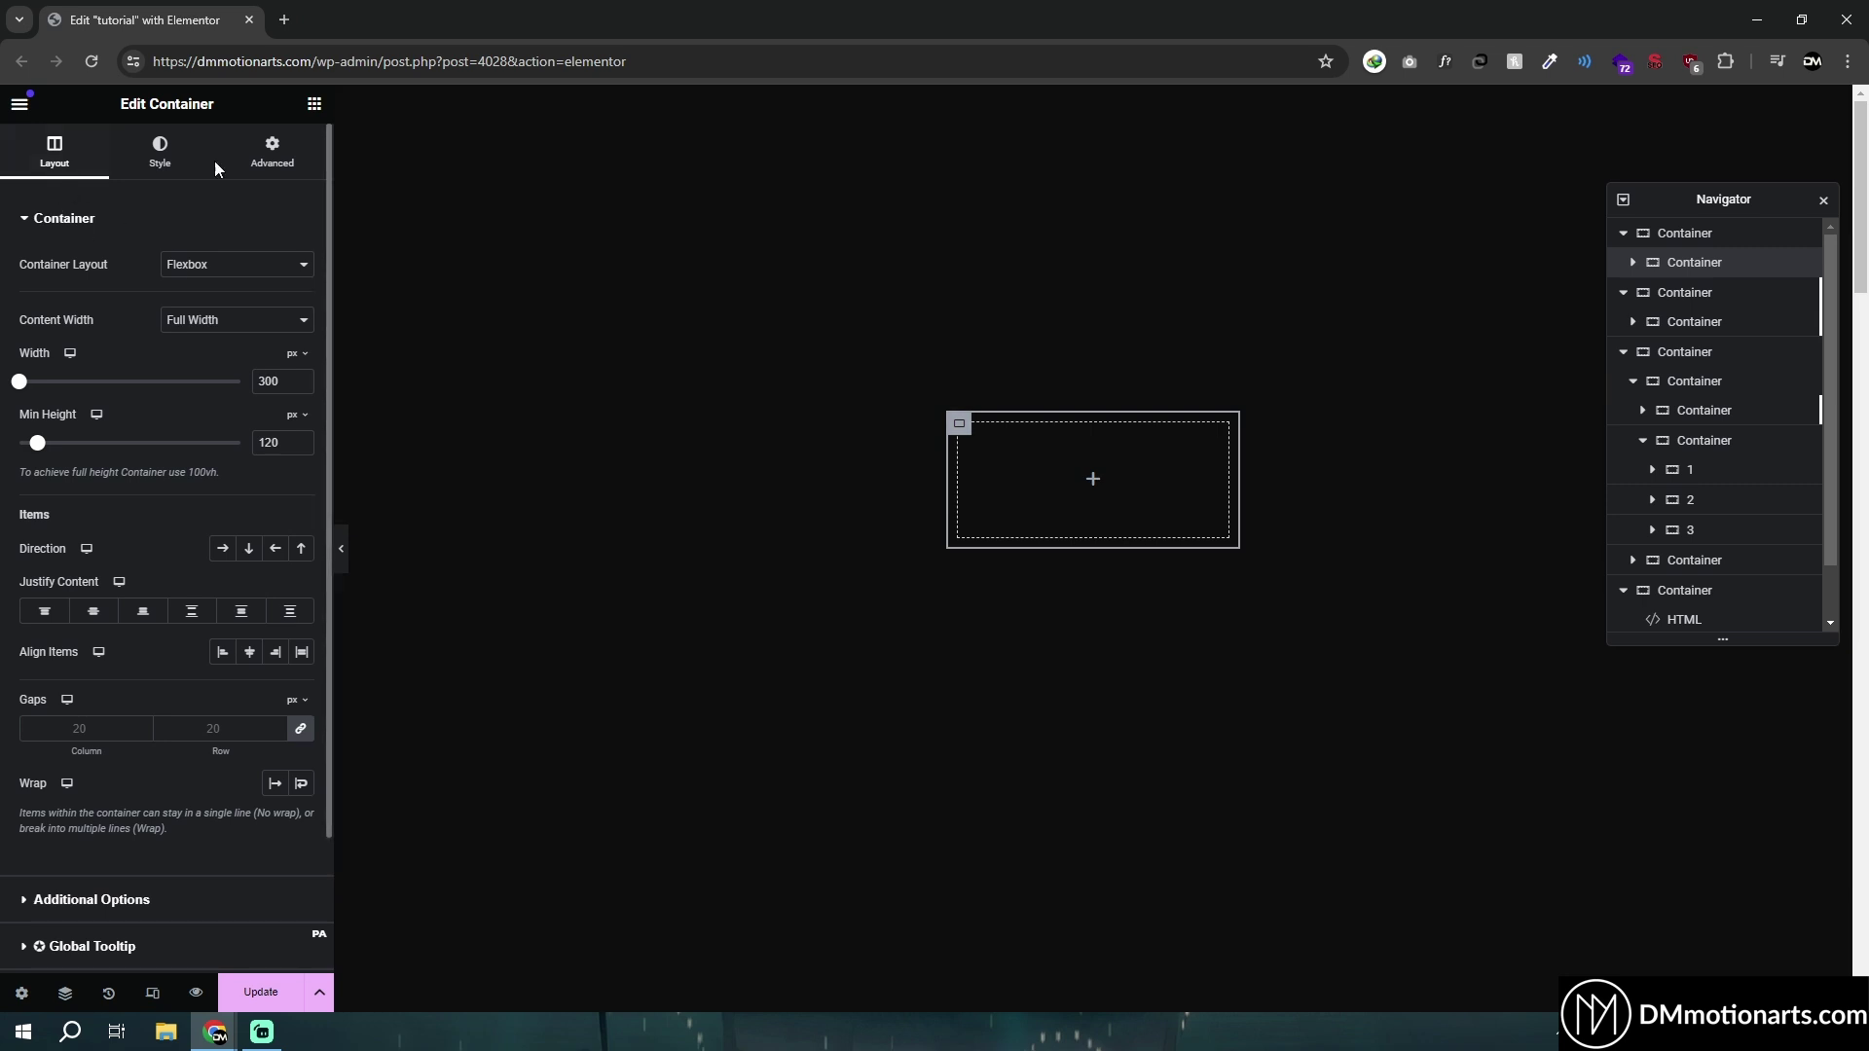
{"action": "left_click", "coordinate": [274, 146]}
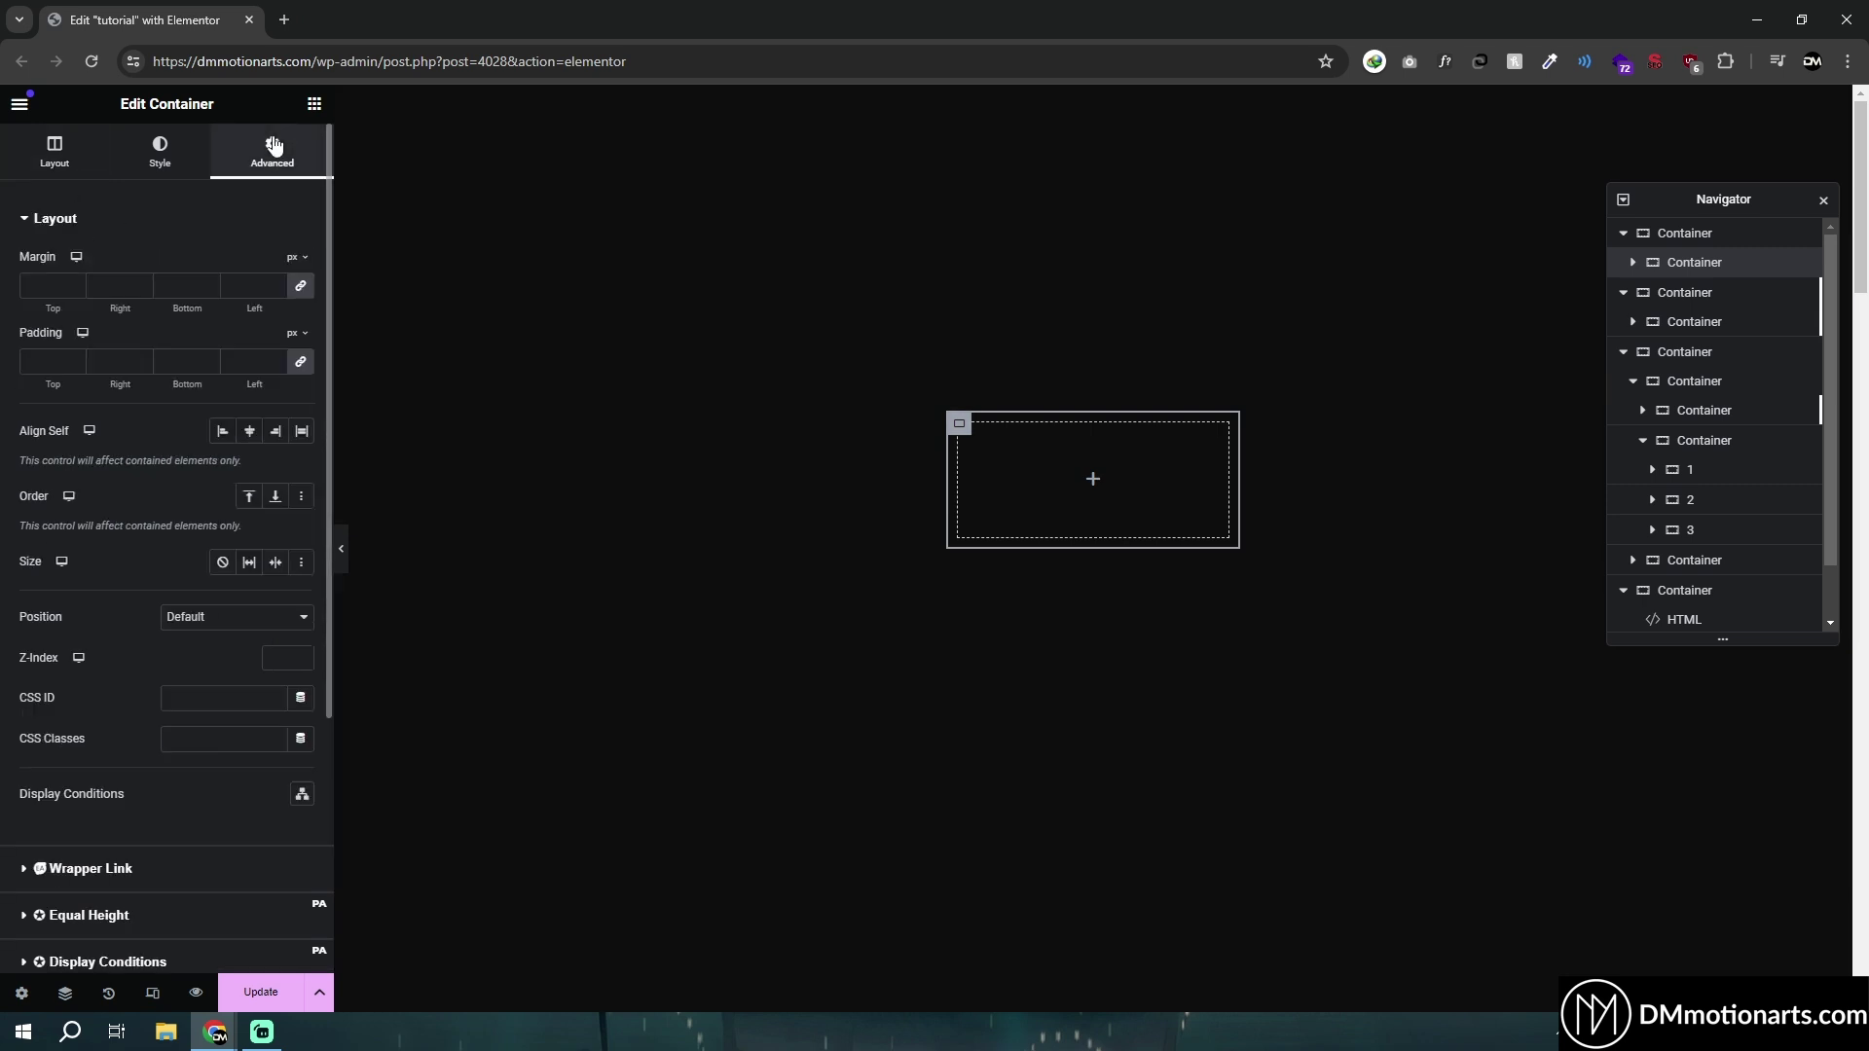
{"action": "scroll", "coordinate": [22, 619], "scroll_direction": "down", "scroll_amount": 4}
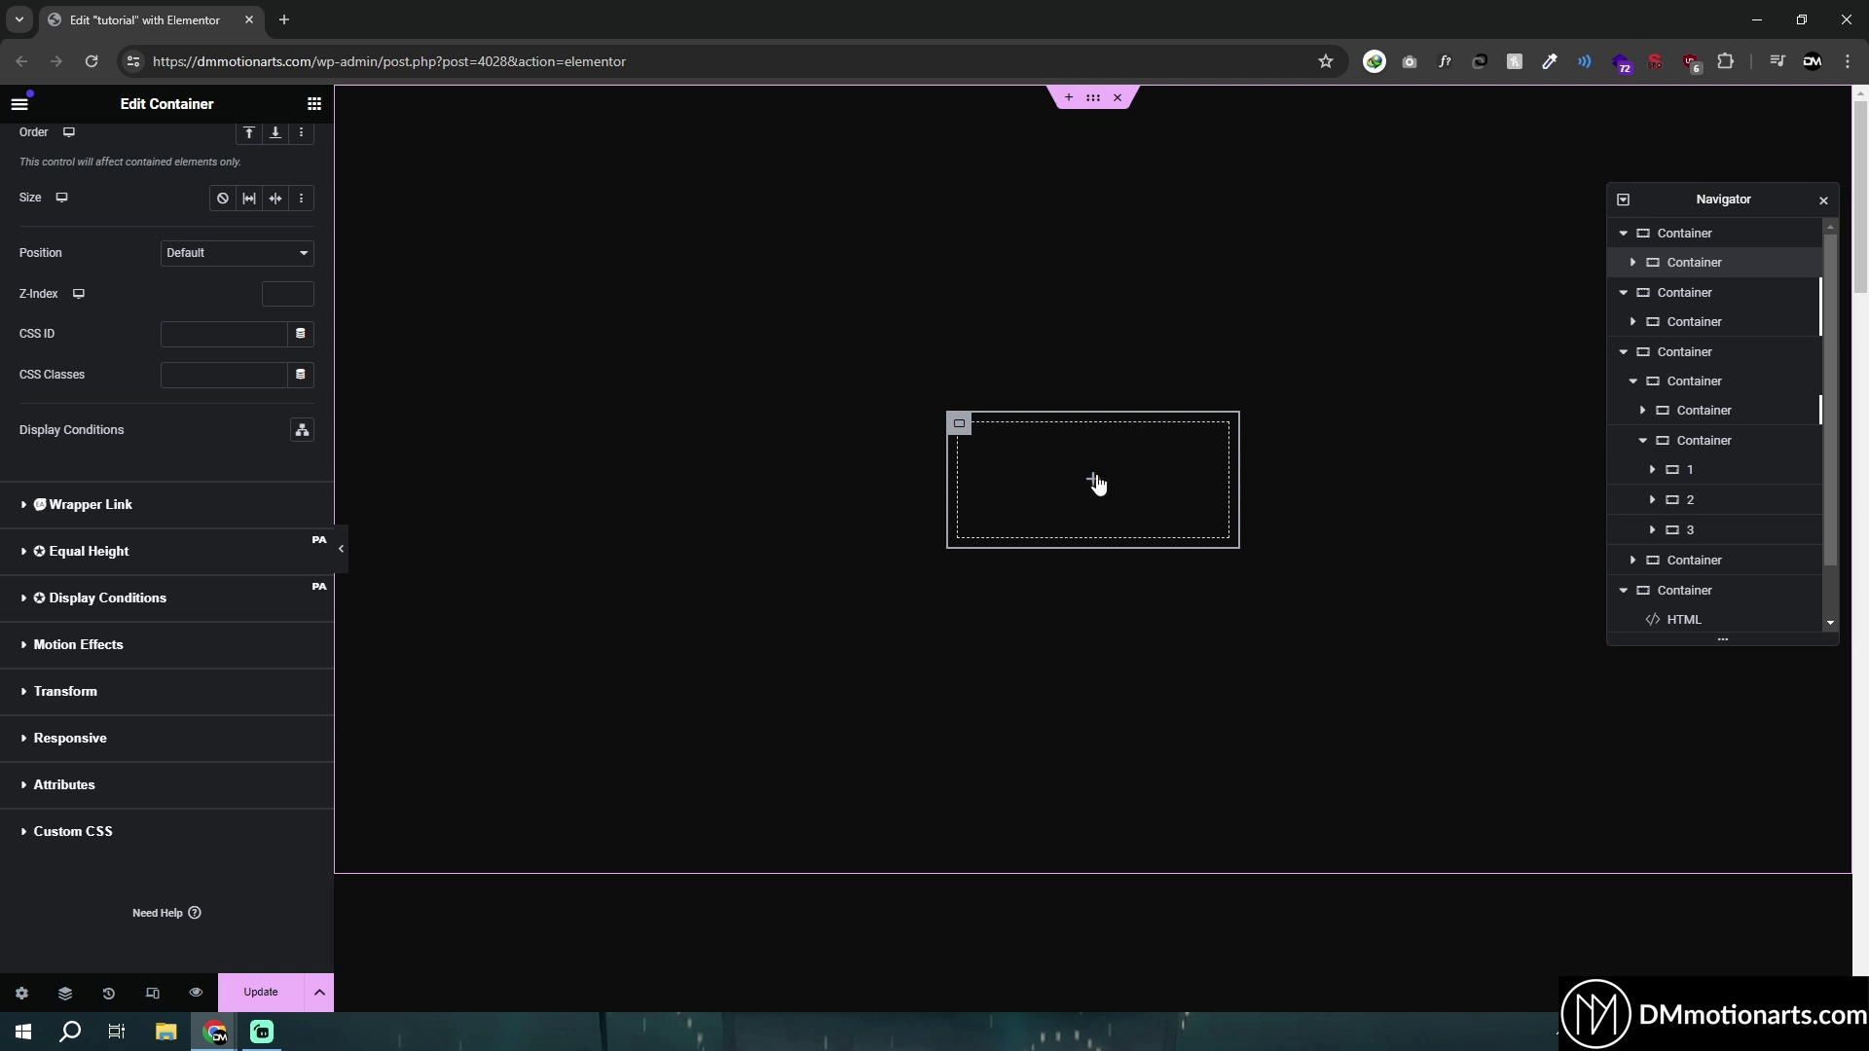
{"action": "left_click", "coordinate": [17, 829]}
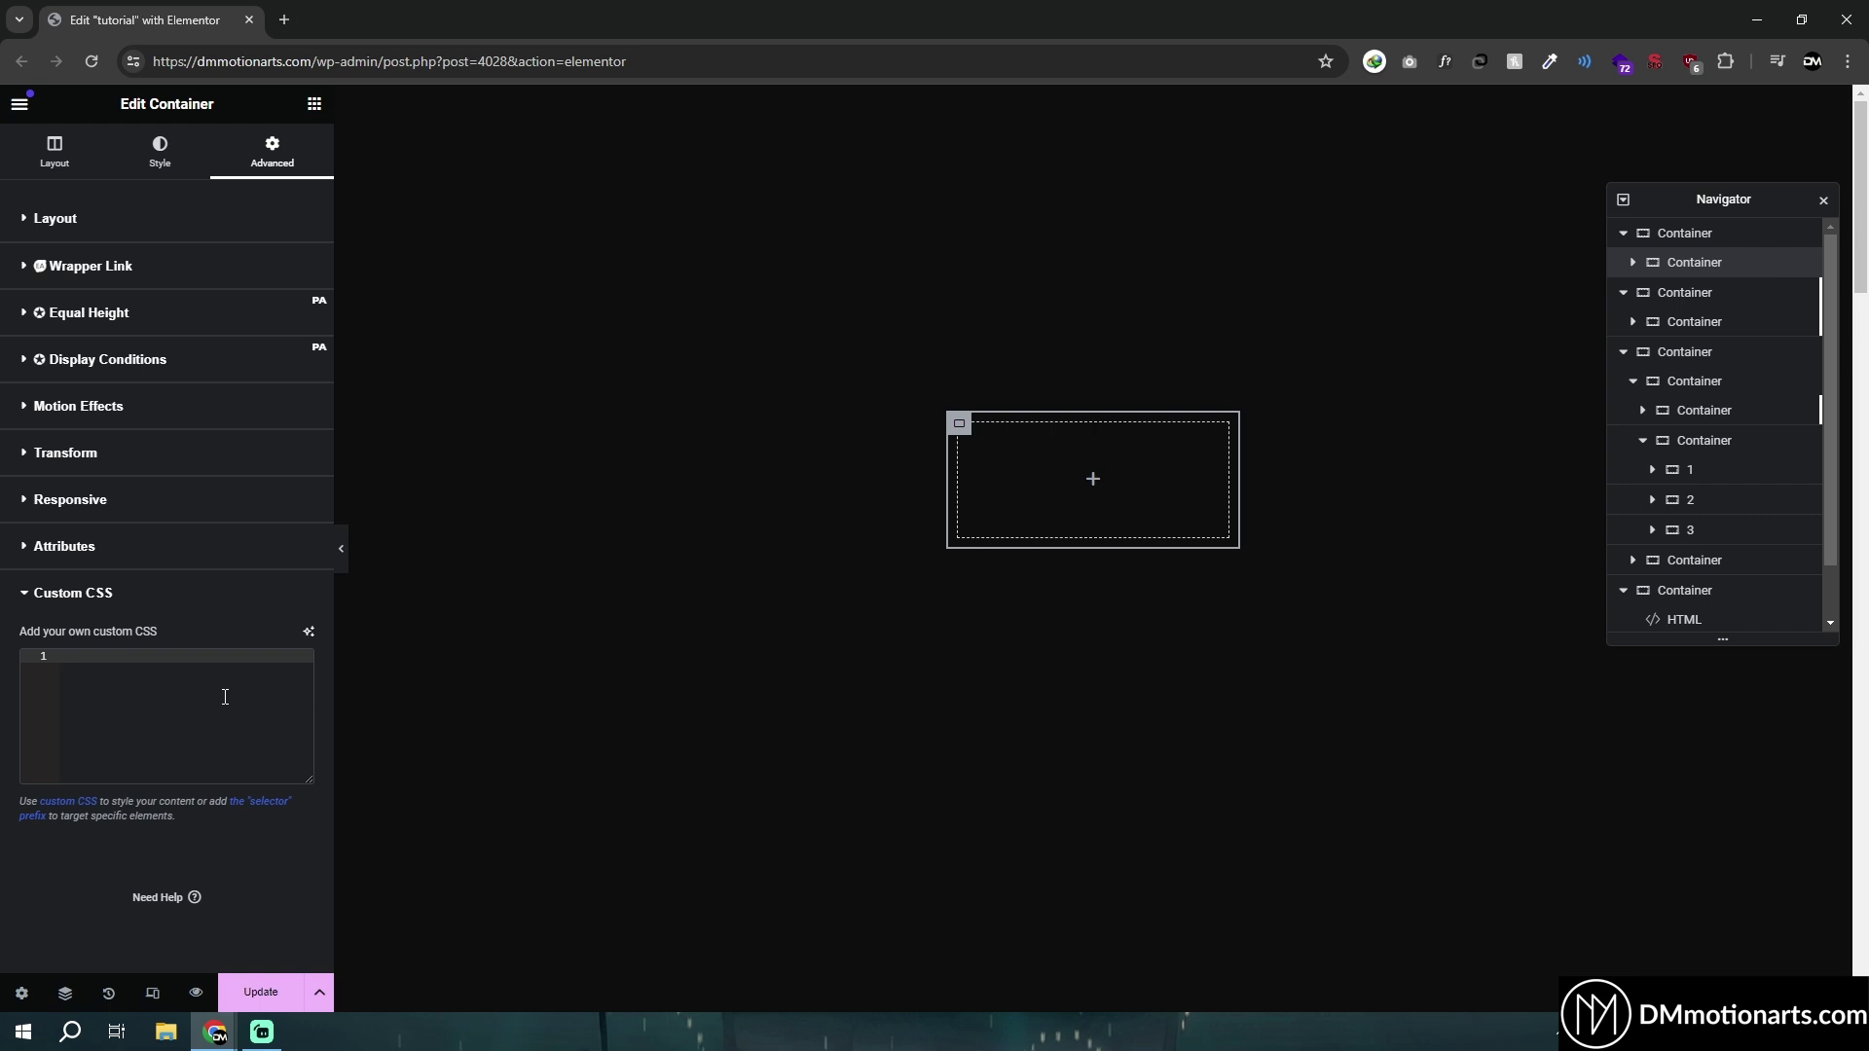
{"action": "key", "text": "ctrl+v"}
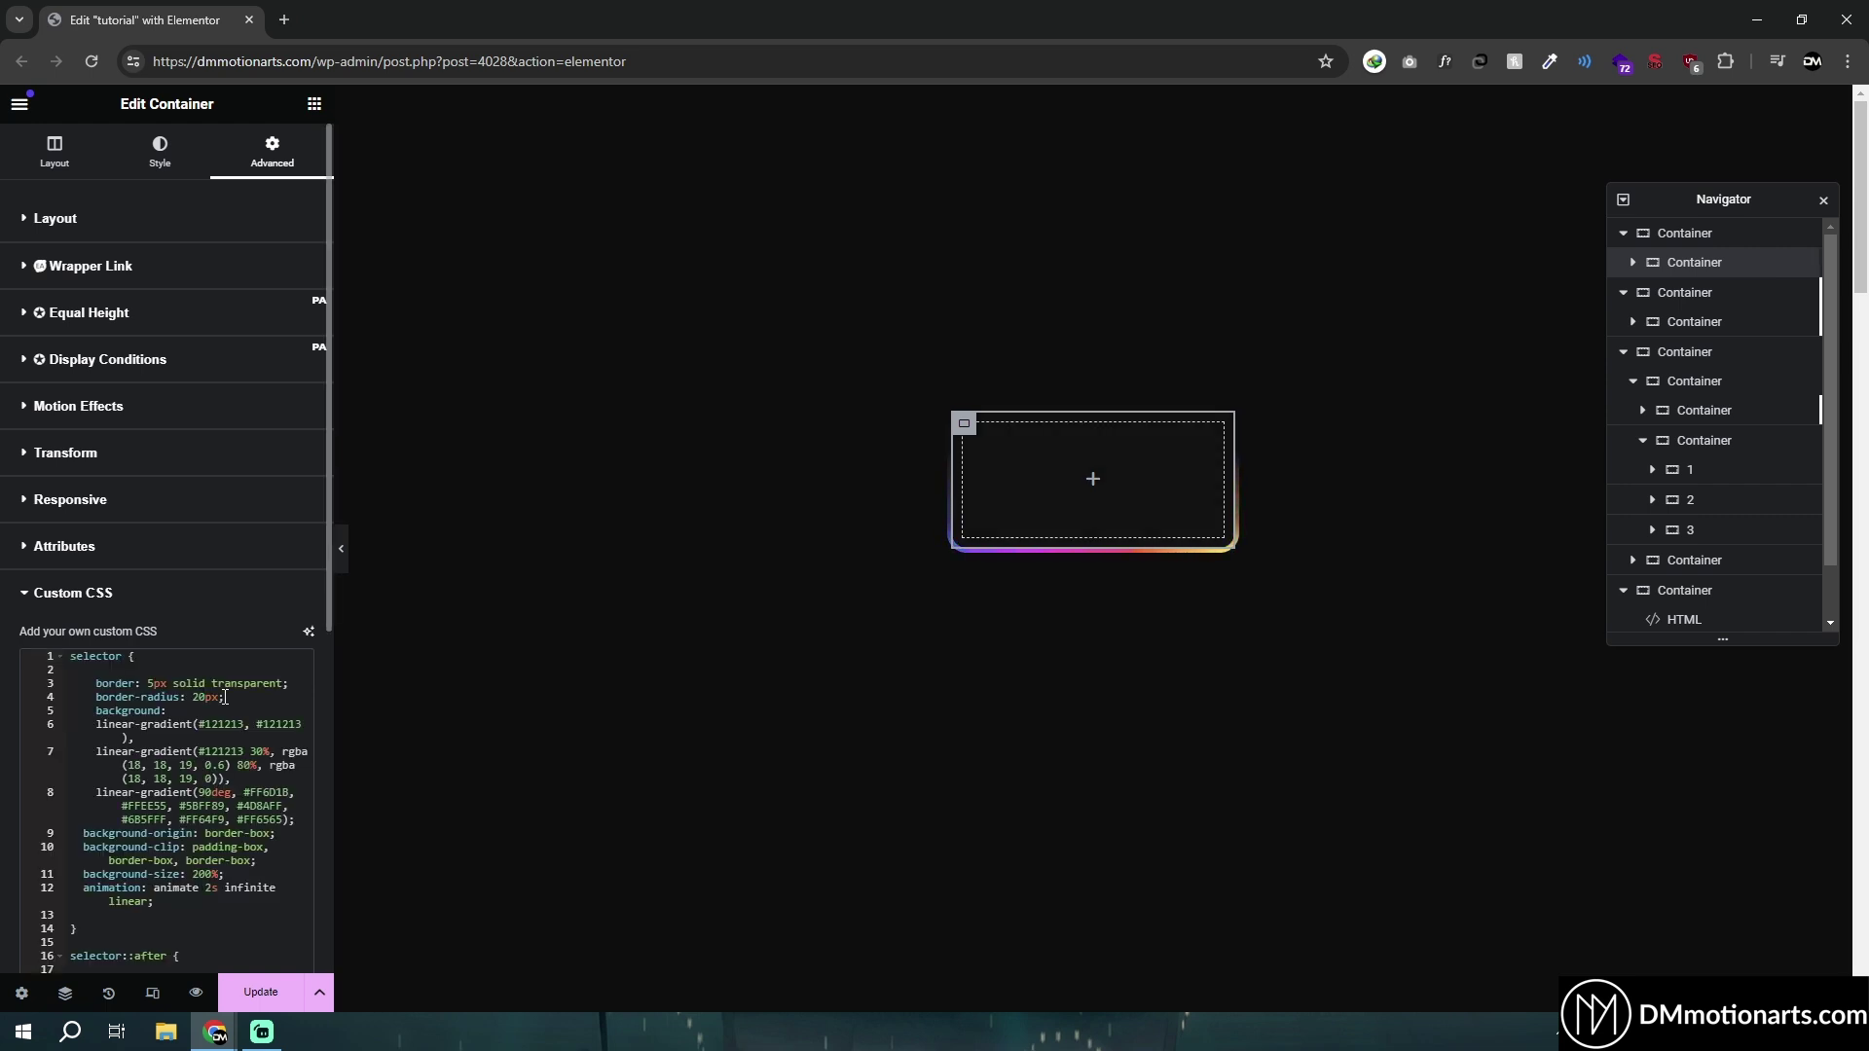
Step: Preview the new gradient-border container with the editor panel hidden, and bring the panel back
{"action": "left_click", "coordinate": [341, 549]}
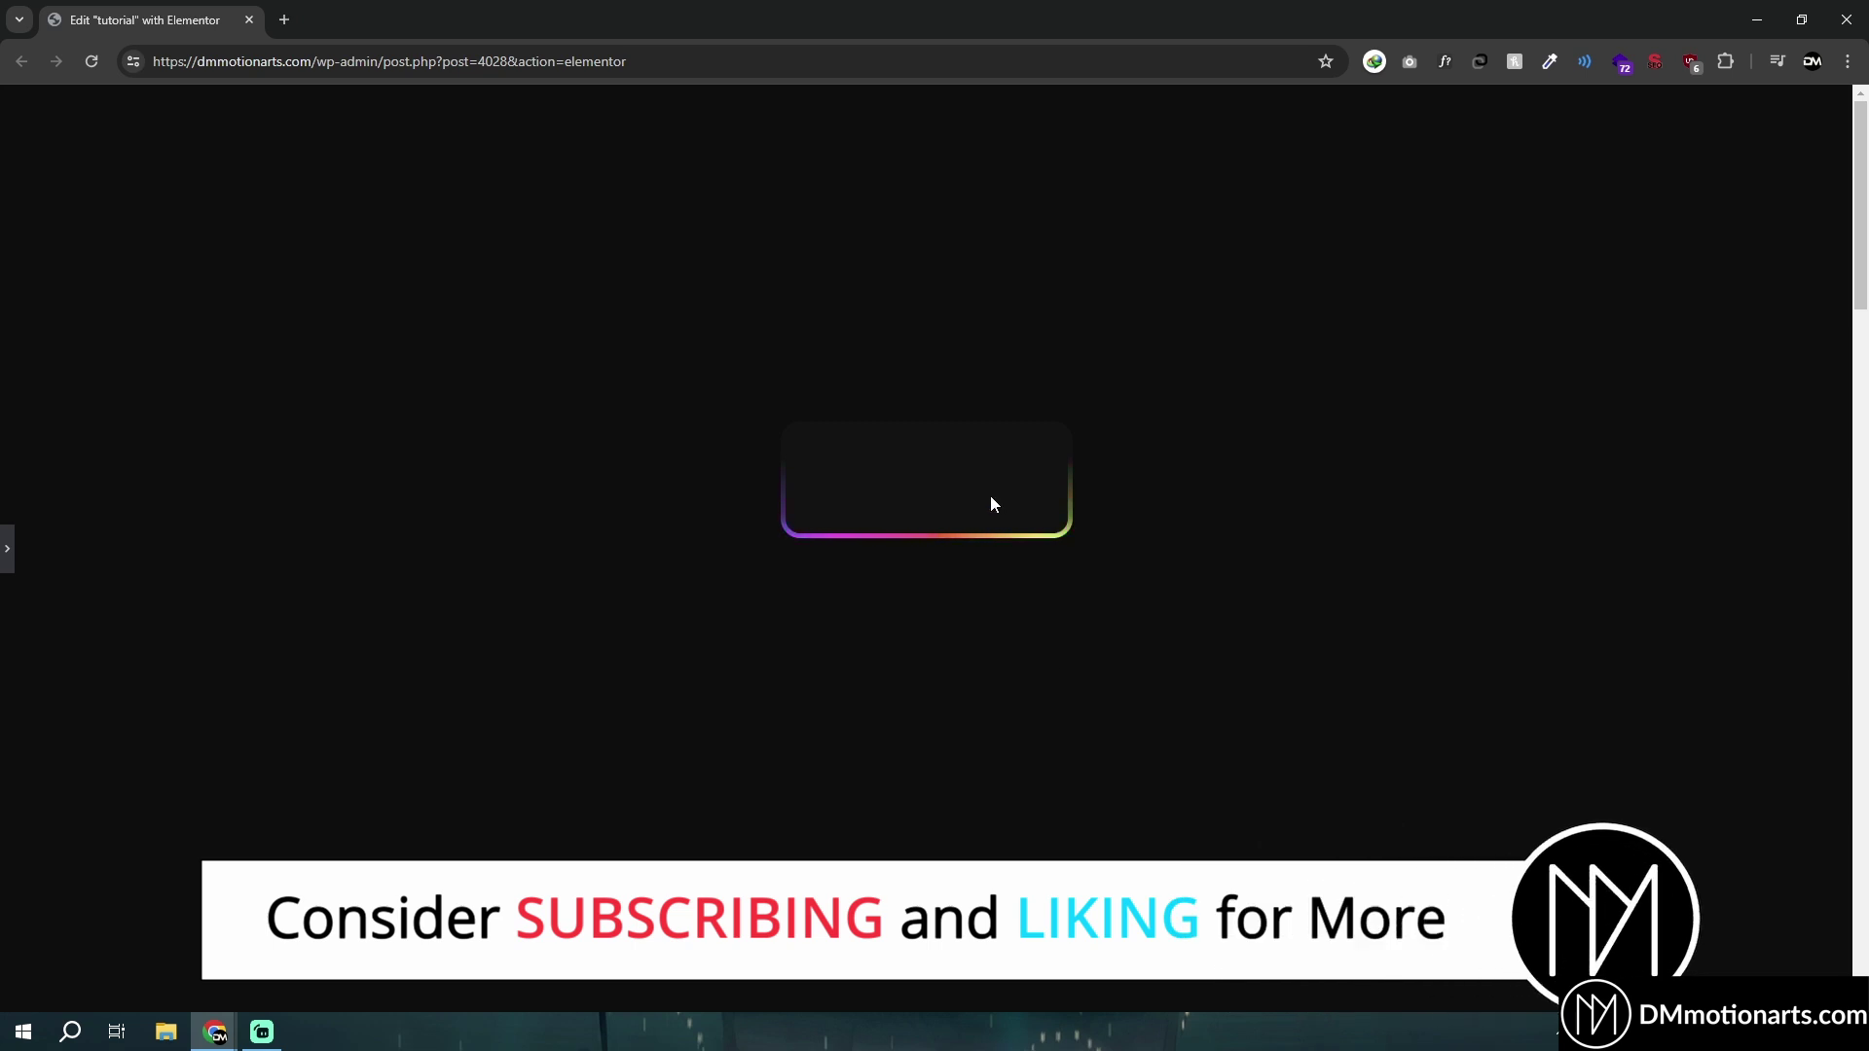
{"action": "left_click", "coordinate": [7, 548]}
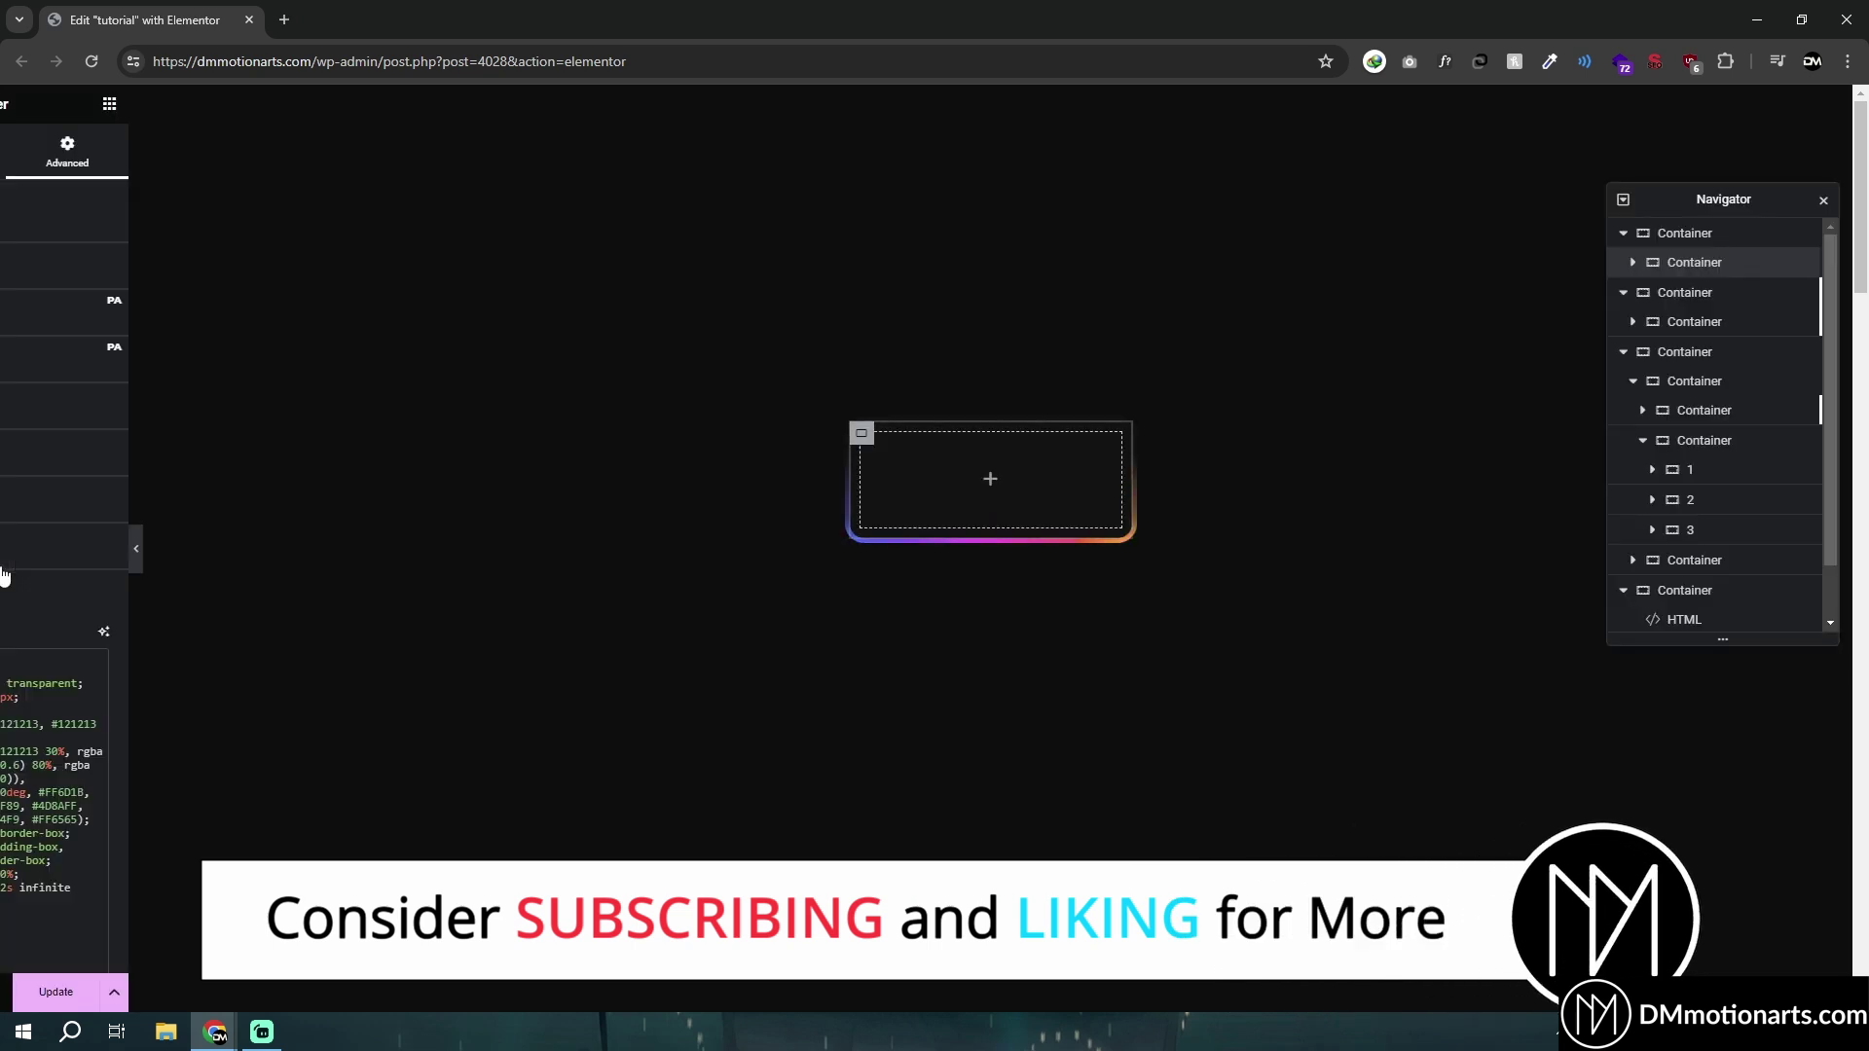
{"action": "scroll", "coordinate": [81, 611], "scroll_direction": "down", "scroll_amount": 2}
{"action": "scroll", "coordinate": [81, 611], "scroll_direction": "up", "scroll_amount": 2}
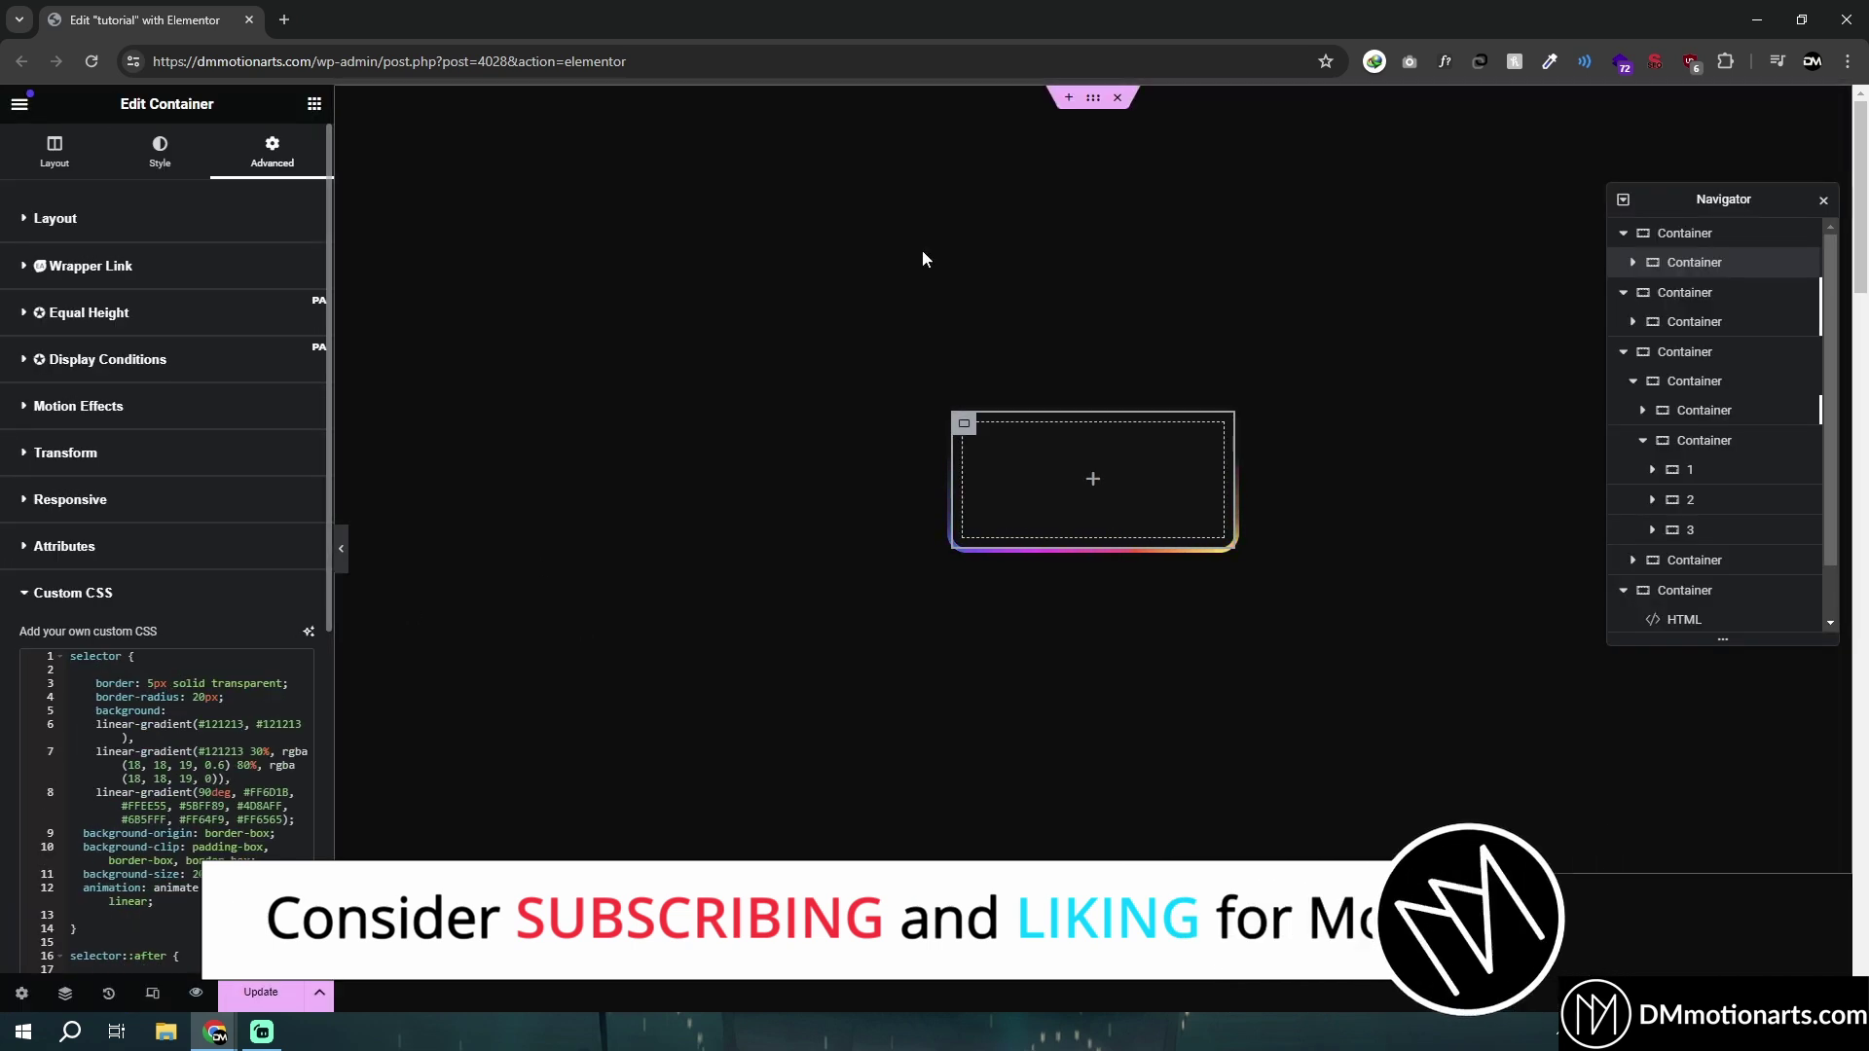
Step: Examine the Custom CSS and advanced layout settings of the outer container around the existing "Click here" button
{"action": "left_click", "coordinate": [472, 299]}
{"action": "scroll", "coordinate": [472, 299], "scroll_direction": "down", "scroll_amount": 4}
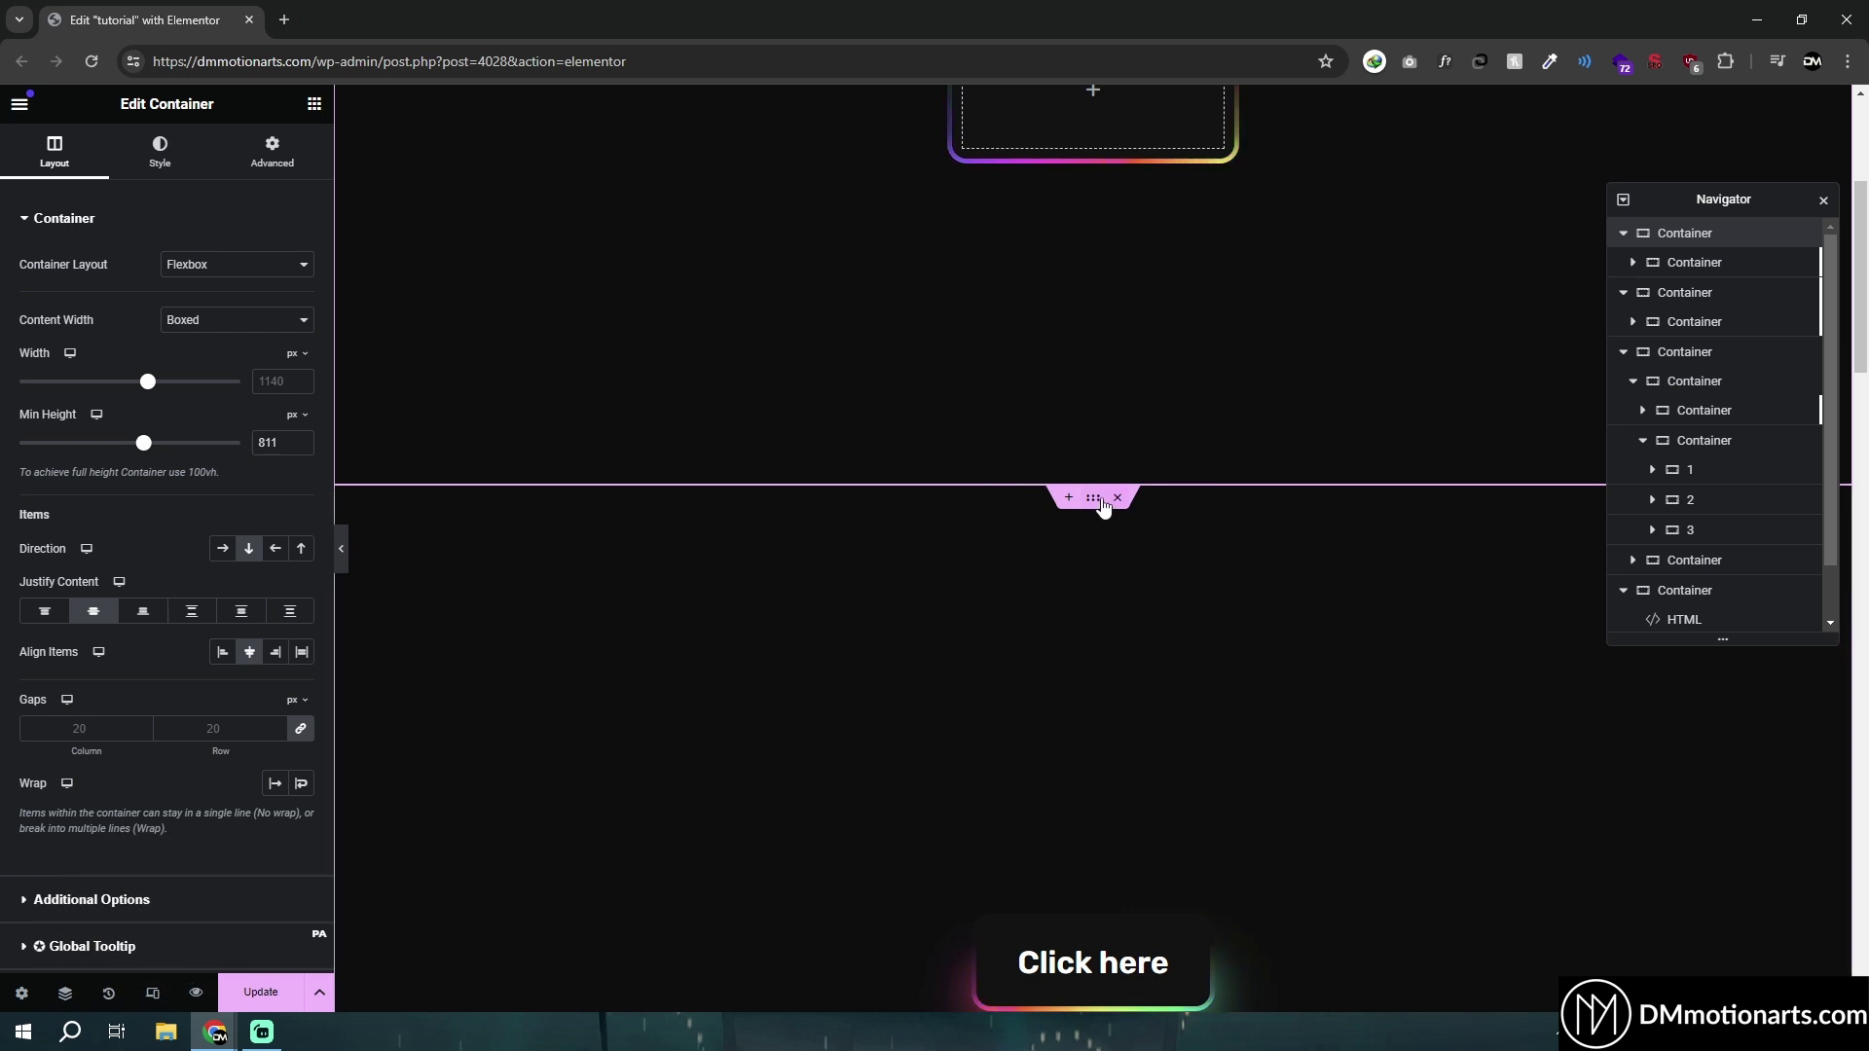
{"action": "left_click", "coordinate": [271, 150]}
{"action": "scroll", "coordinate": [1095, 419], "scroll_direction": "down", "scroll_amount": 1}
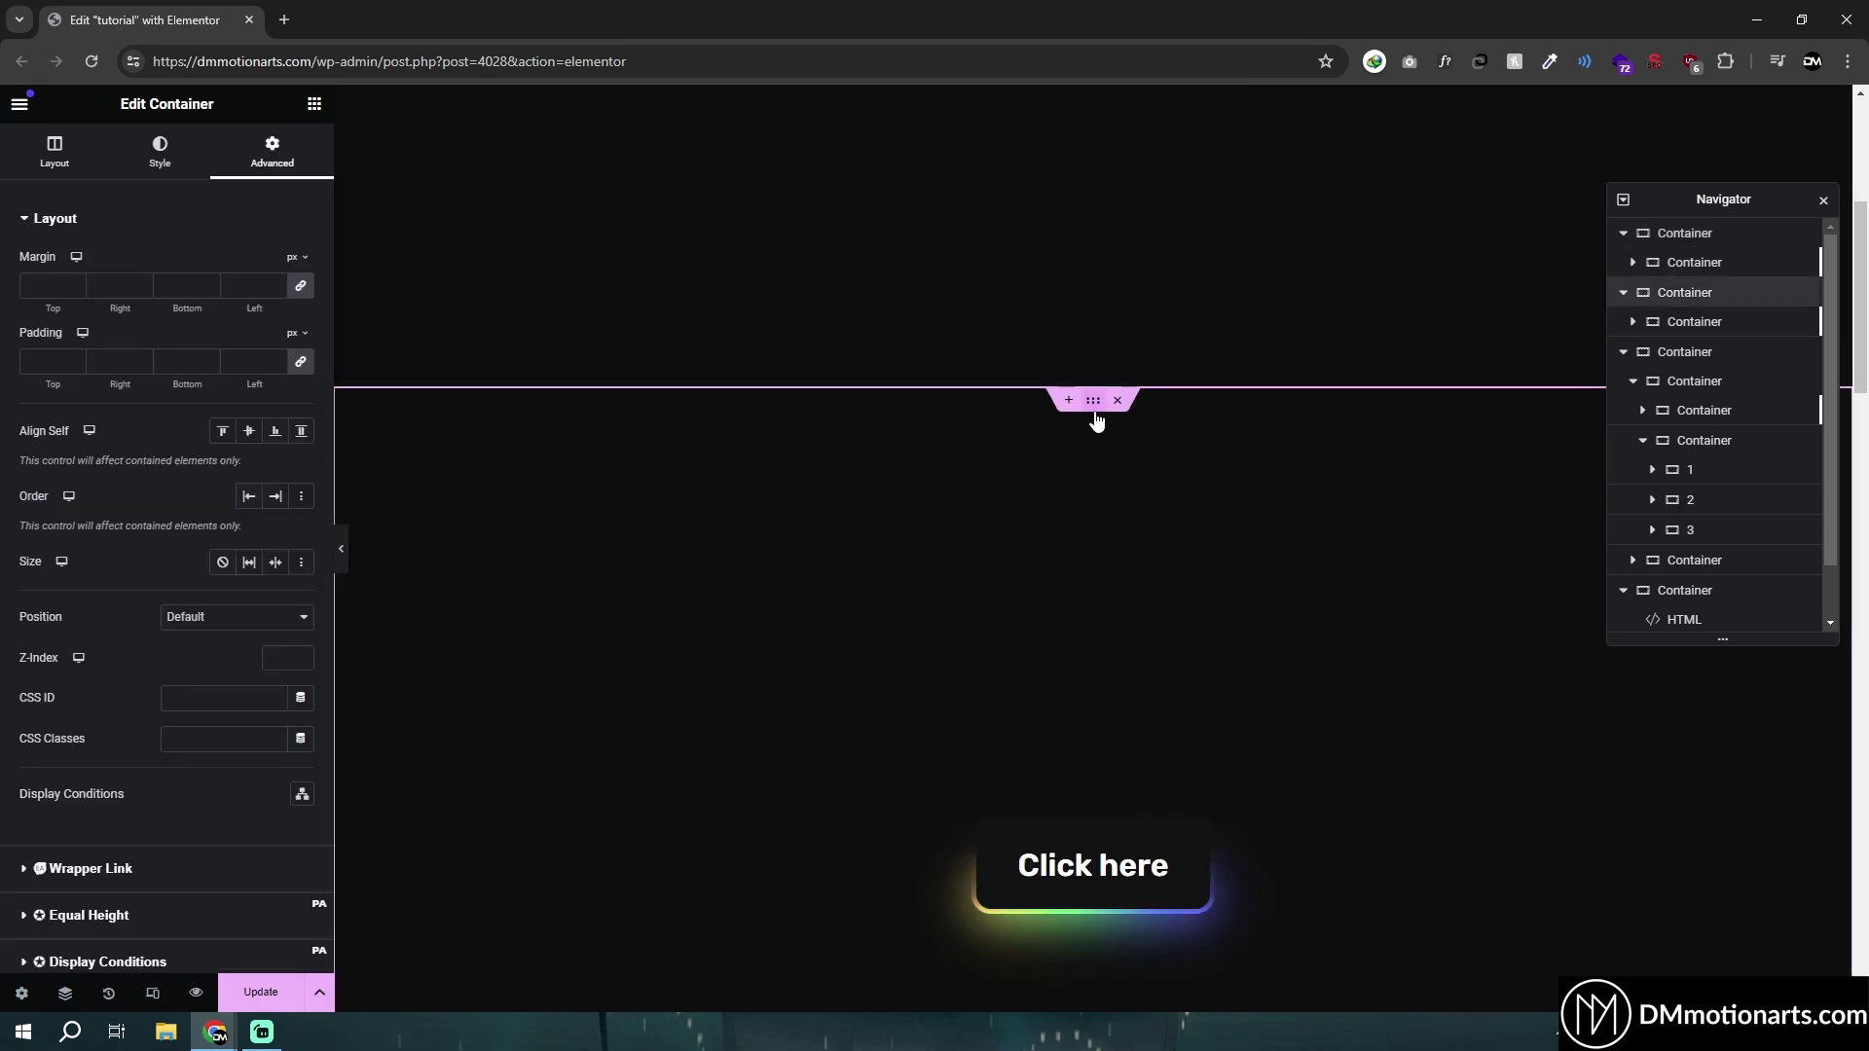
{"action": "scroll", "coordinate": [71, 780], "scroll_direction": "down", "scroll_amount": 4}
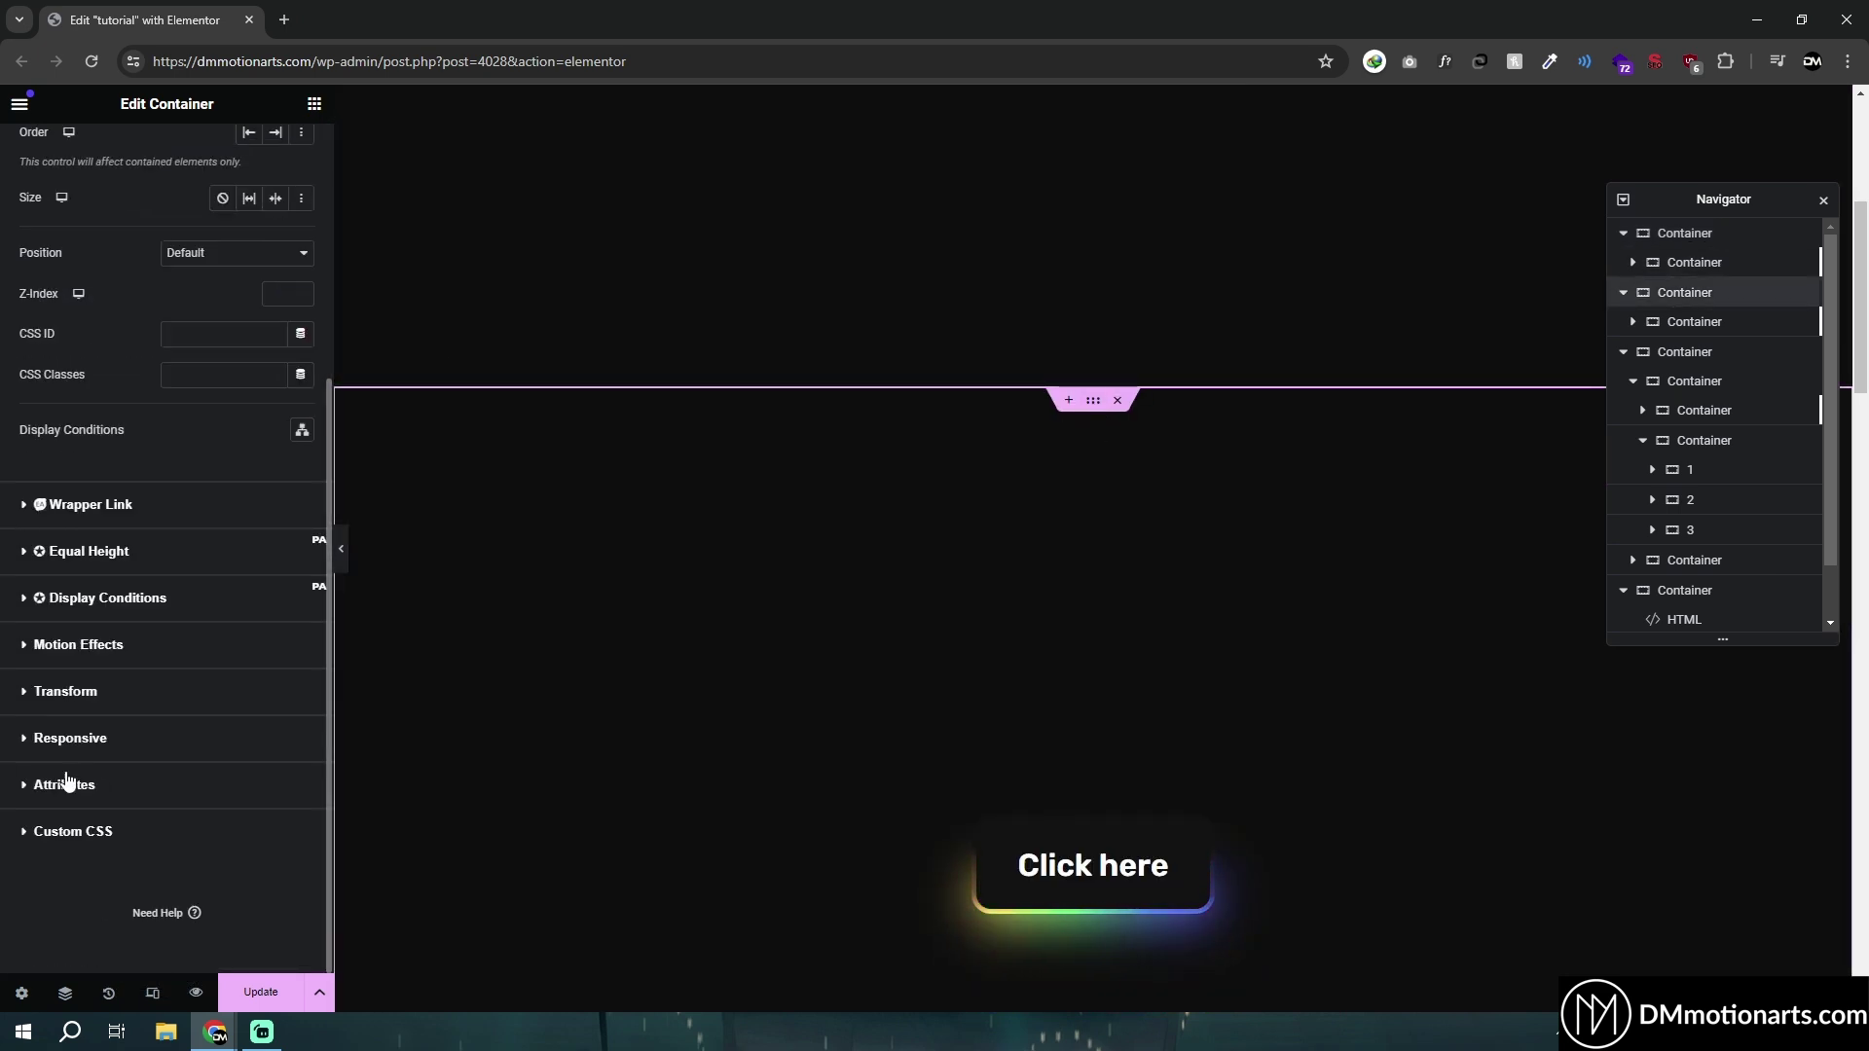
{"action": "left_click", "coordinate": [58, 829]}
{"action": "left_click", "coordinate": [124, 714]}
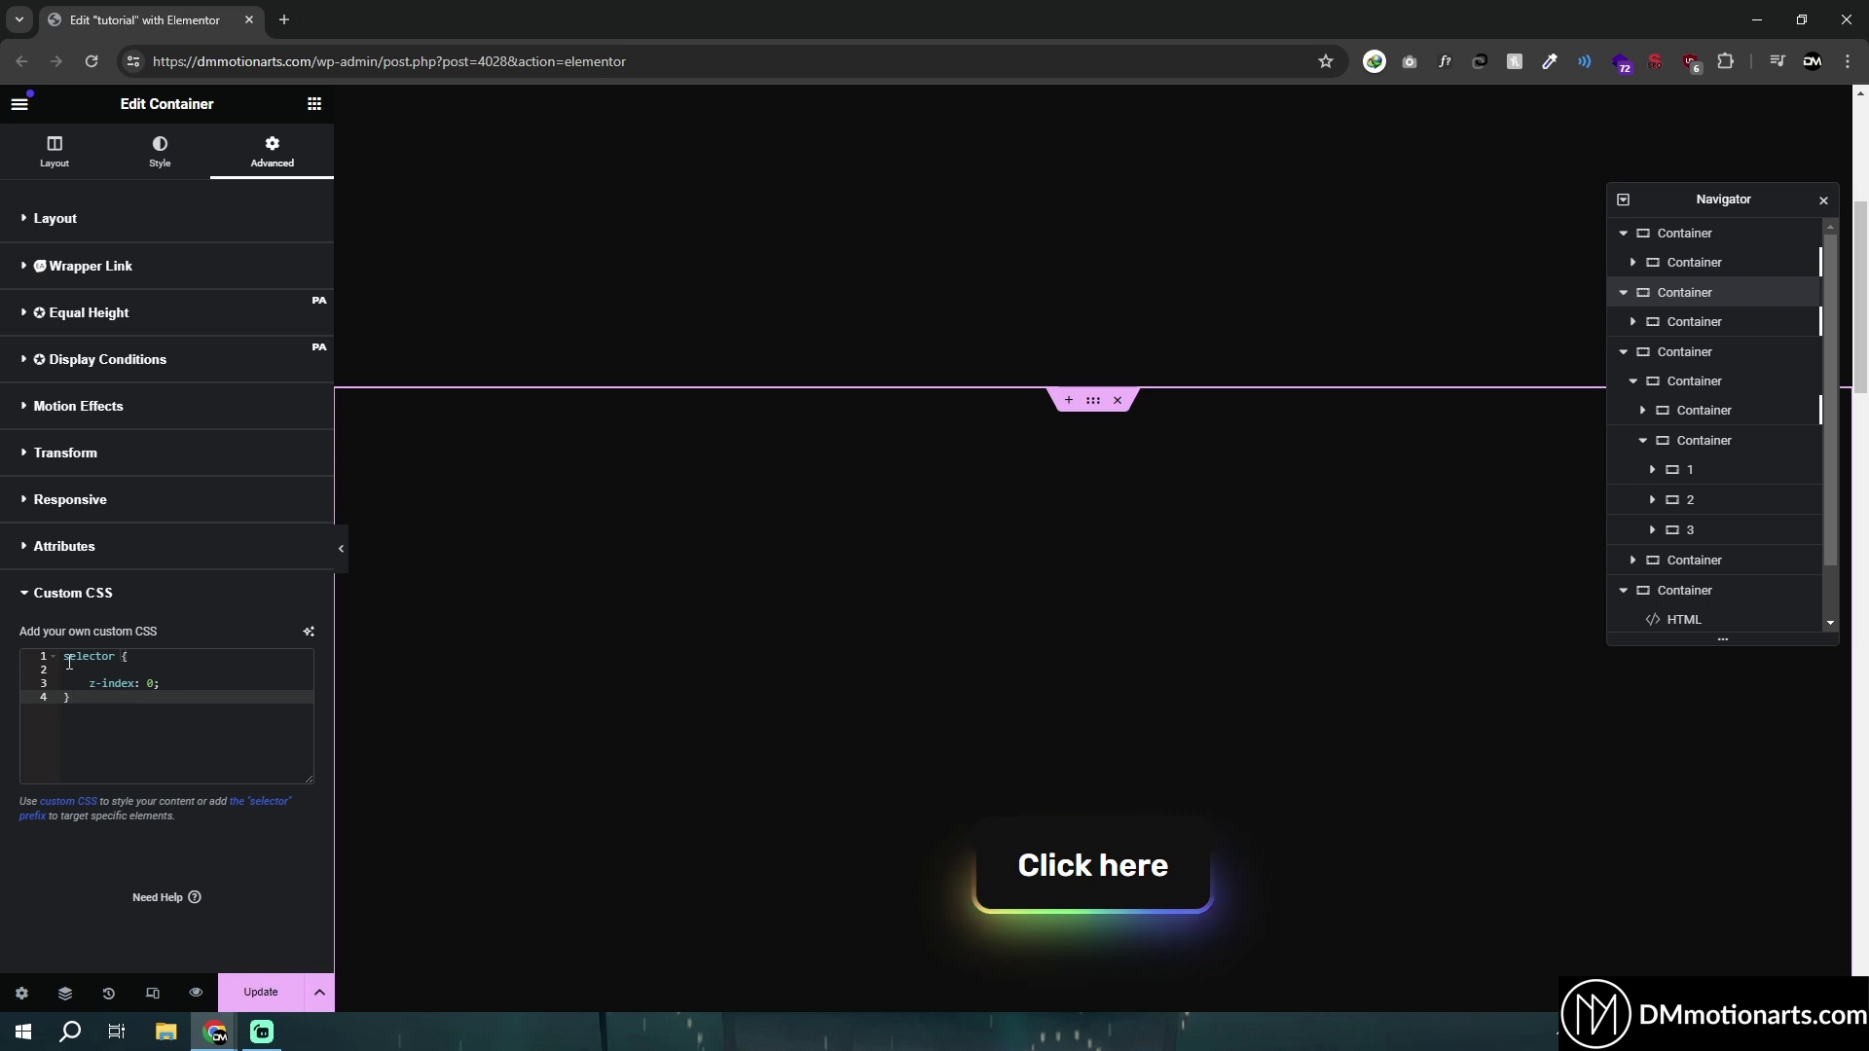
{"action": "key", "text": "ctrl+a"}
{"action": "key", "text": "Right"}
{"action": "left_click", "coordinate": [54, 218]}
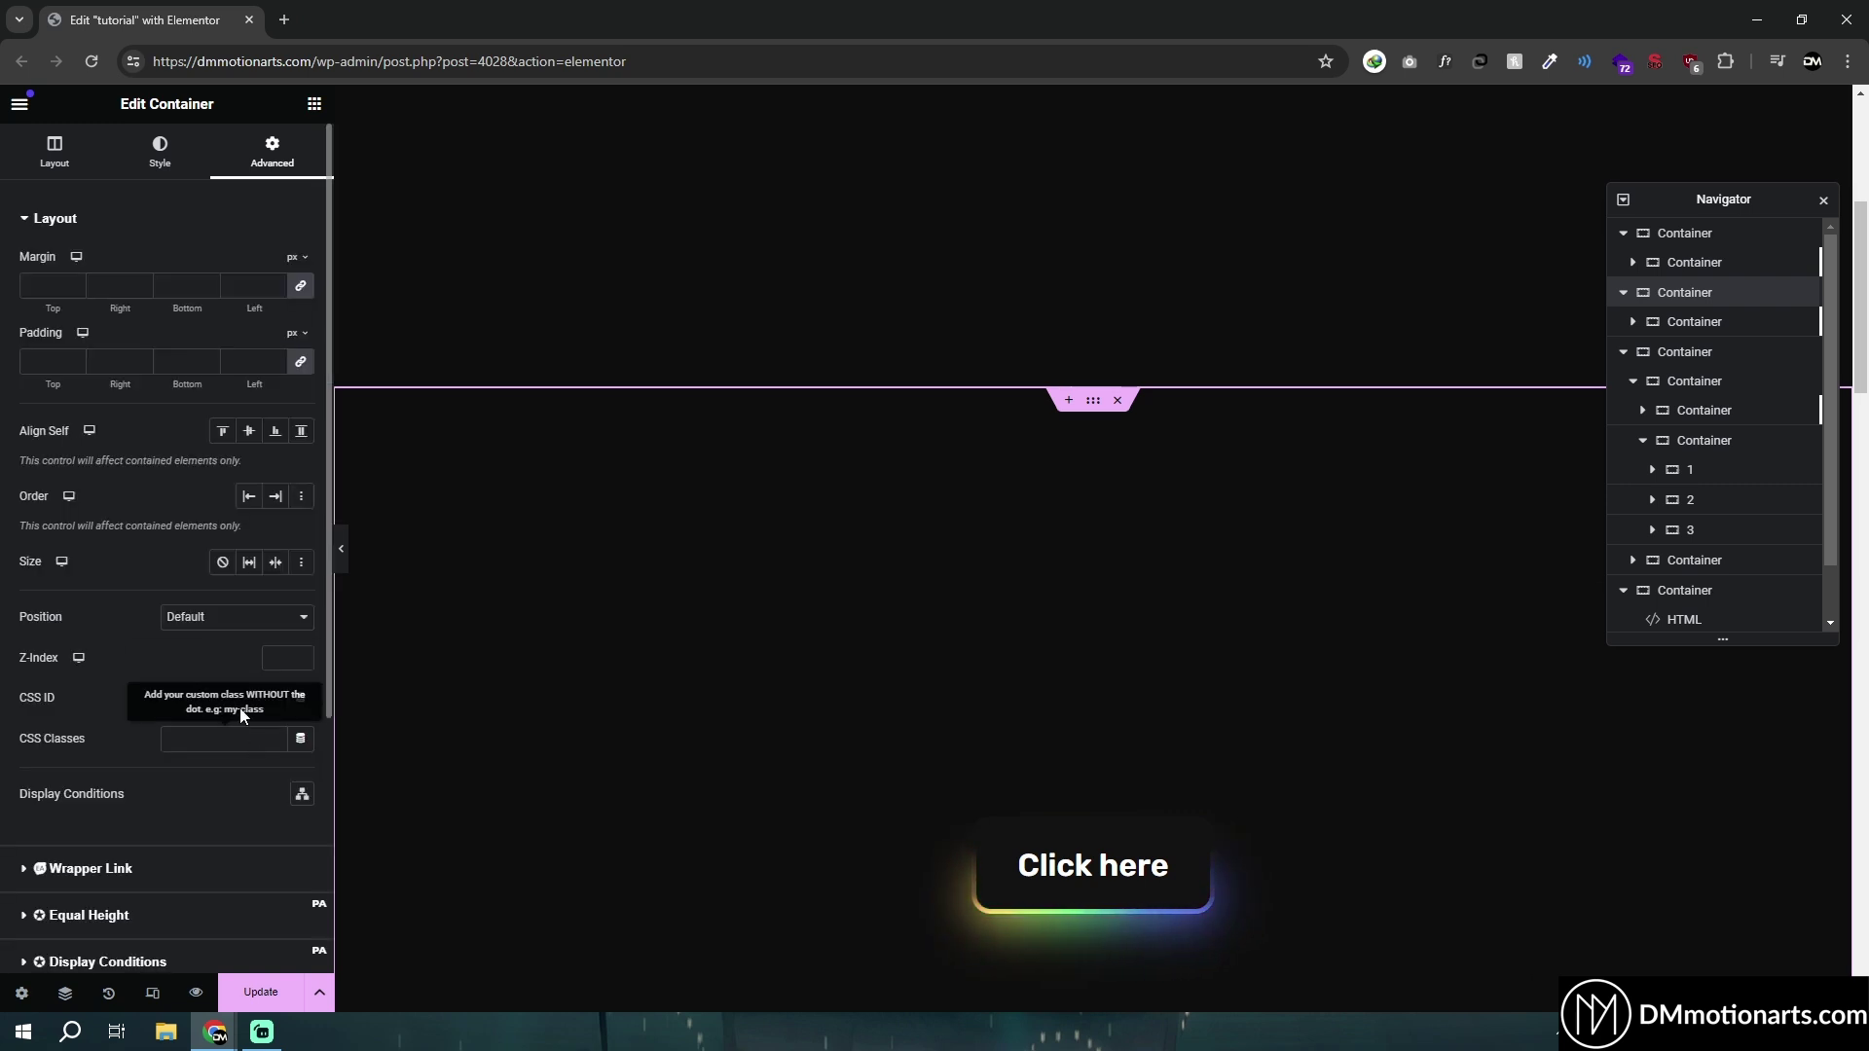
{"action": "scroll", "coordinate": [685, 711], "scroll_direction": "down", "scroll_amount": 3}
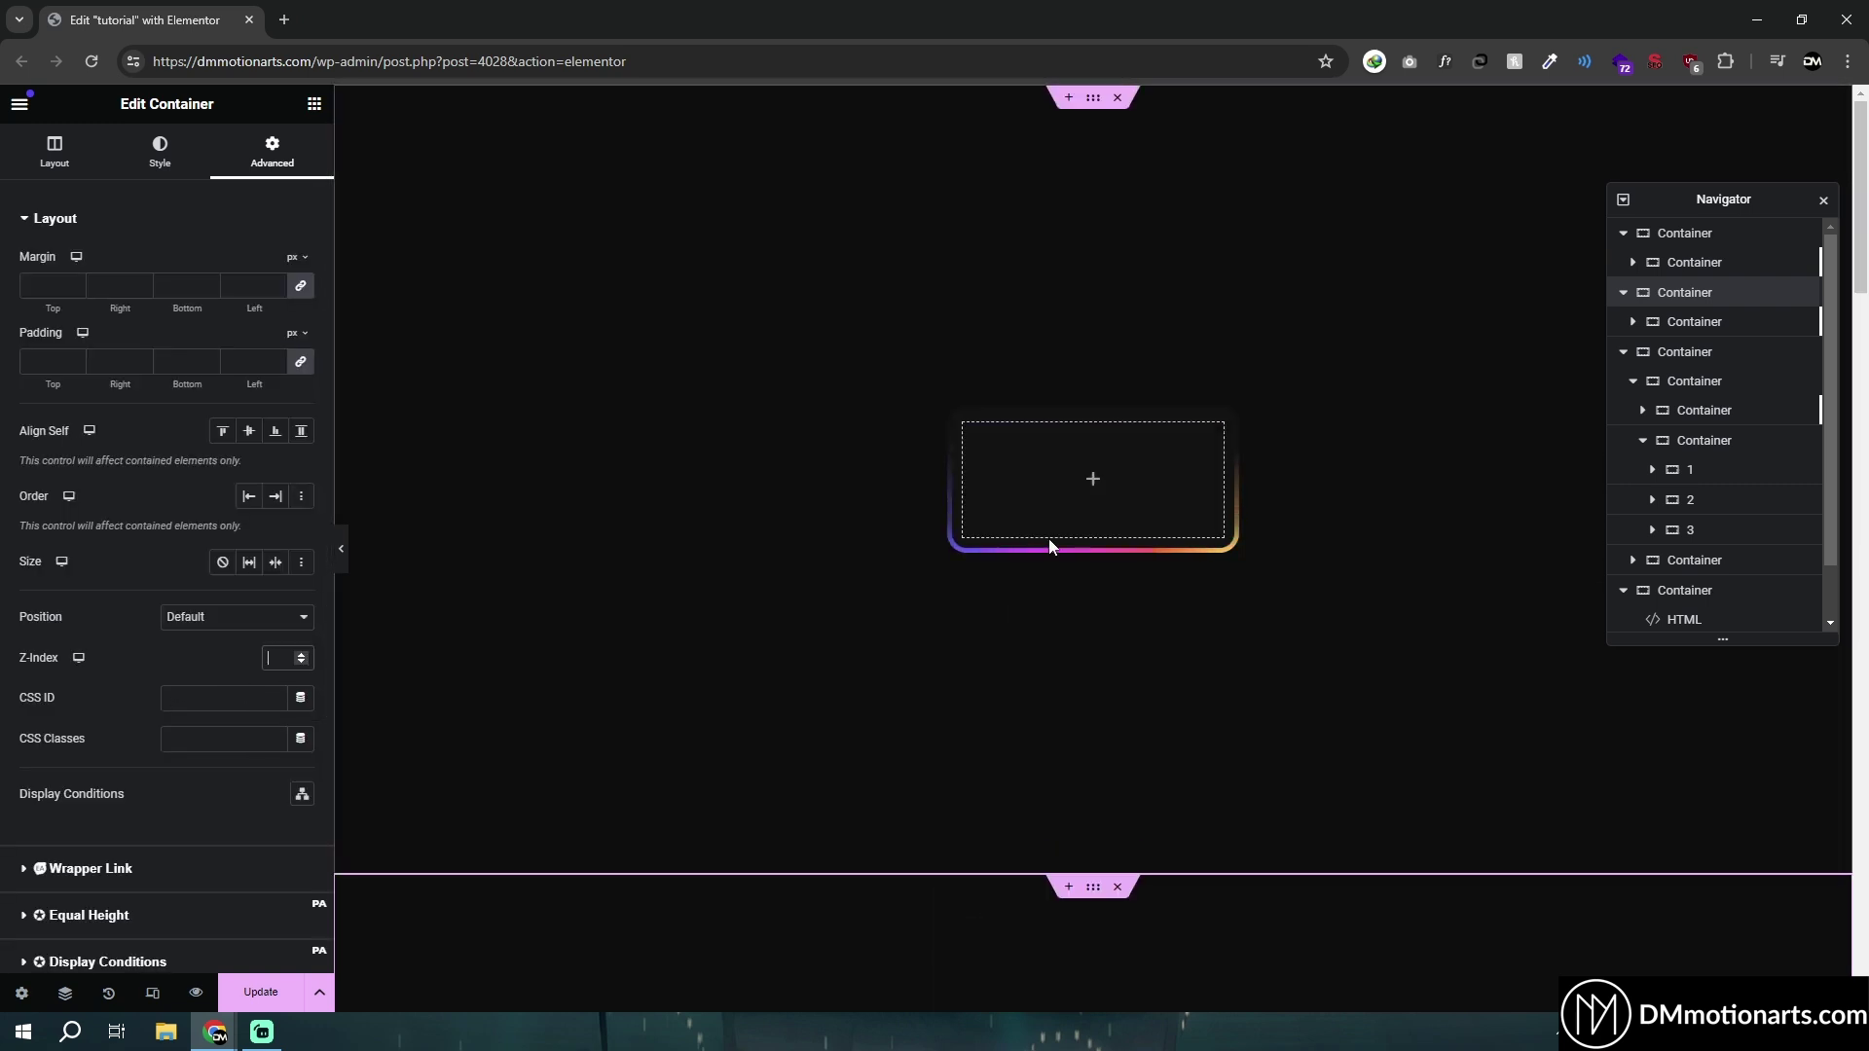
Step: Try a Z-Index of 4 on the new outer container and clear the value again
{"action": "left_click", "coordinate": [1095, 100]}
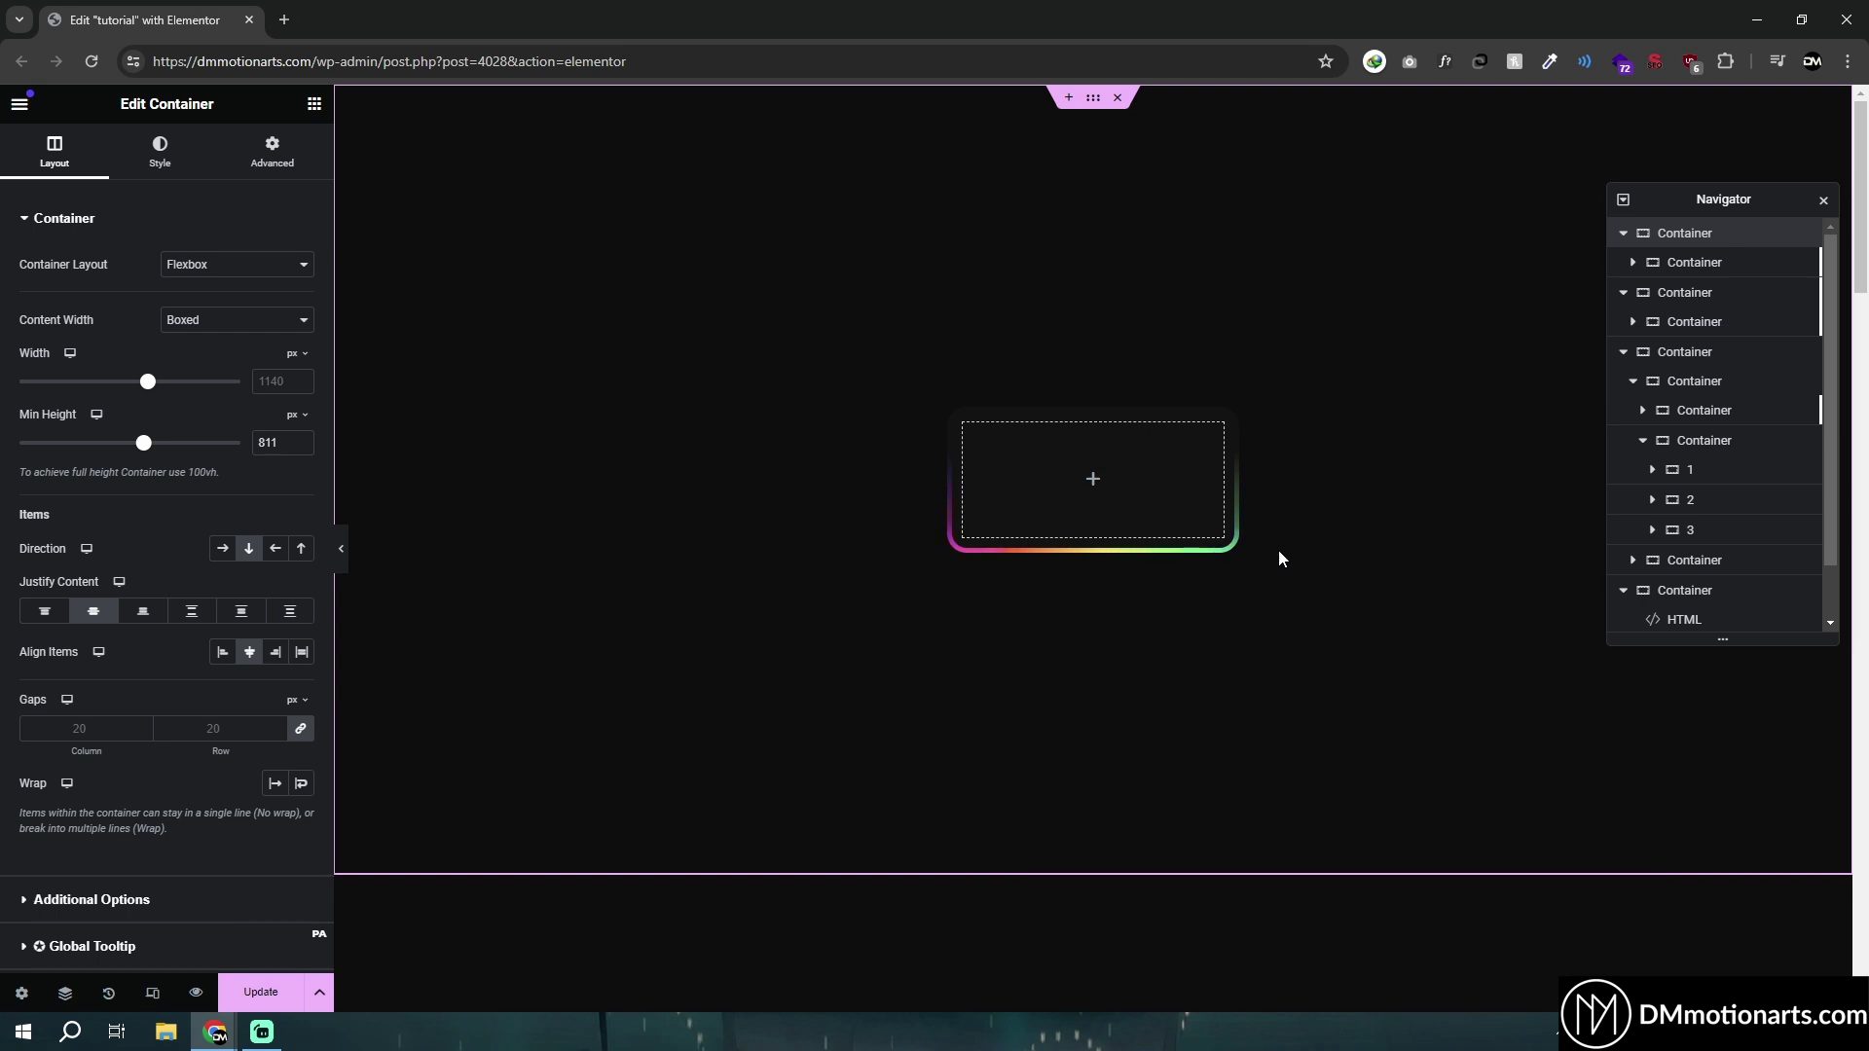
{"action": "scroll", "coordinate": [934, 585], "scroll_direction": "up", "scroll_amount": 1}
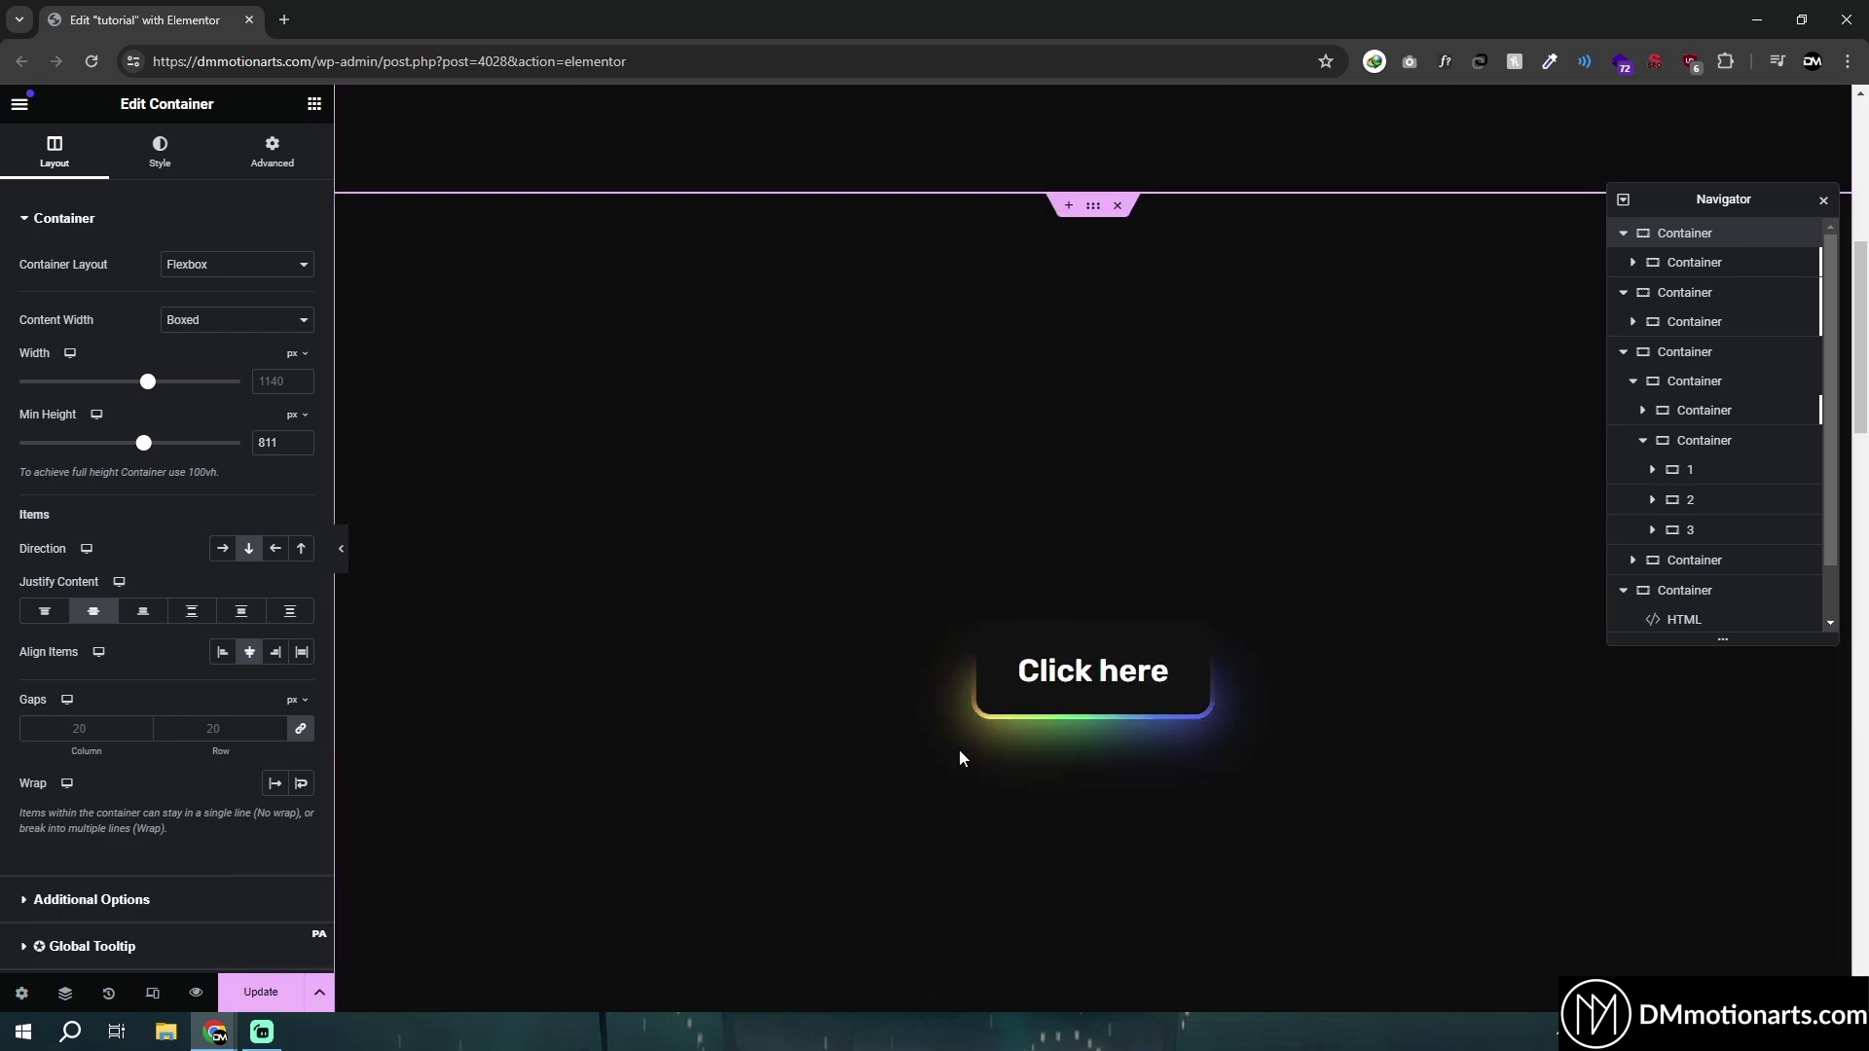
{"action": "scroll", "coordinate": [800, 662], "scroll_direction": "up", "scroll_amount": 1}
{"action": "scroll", "coordinate": [800, 662], "scroll_direction": "down", "scroll_amount": 1}
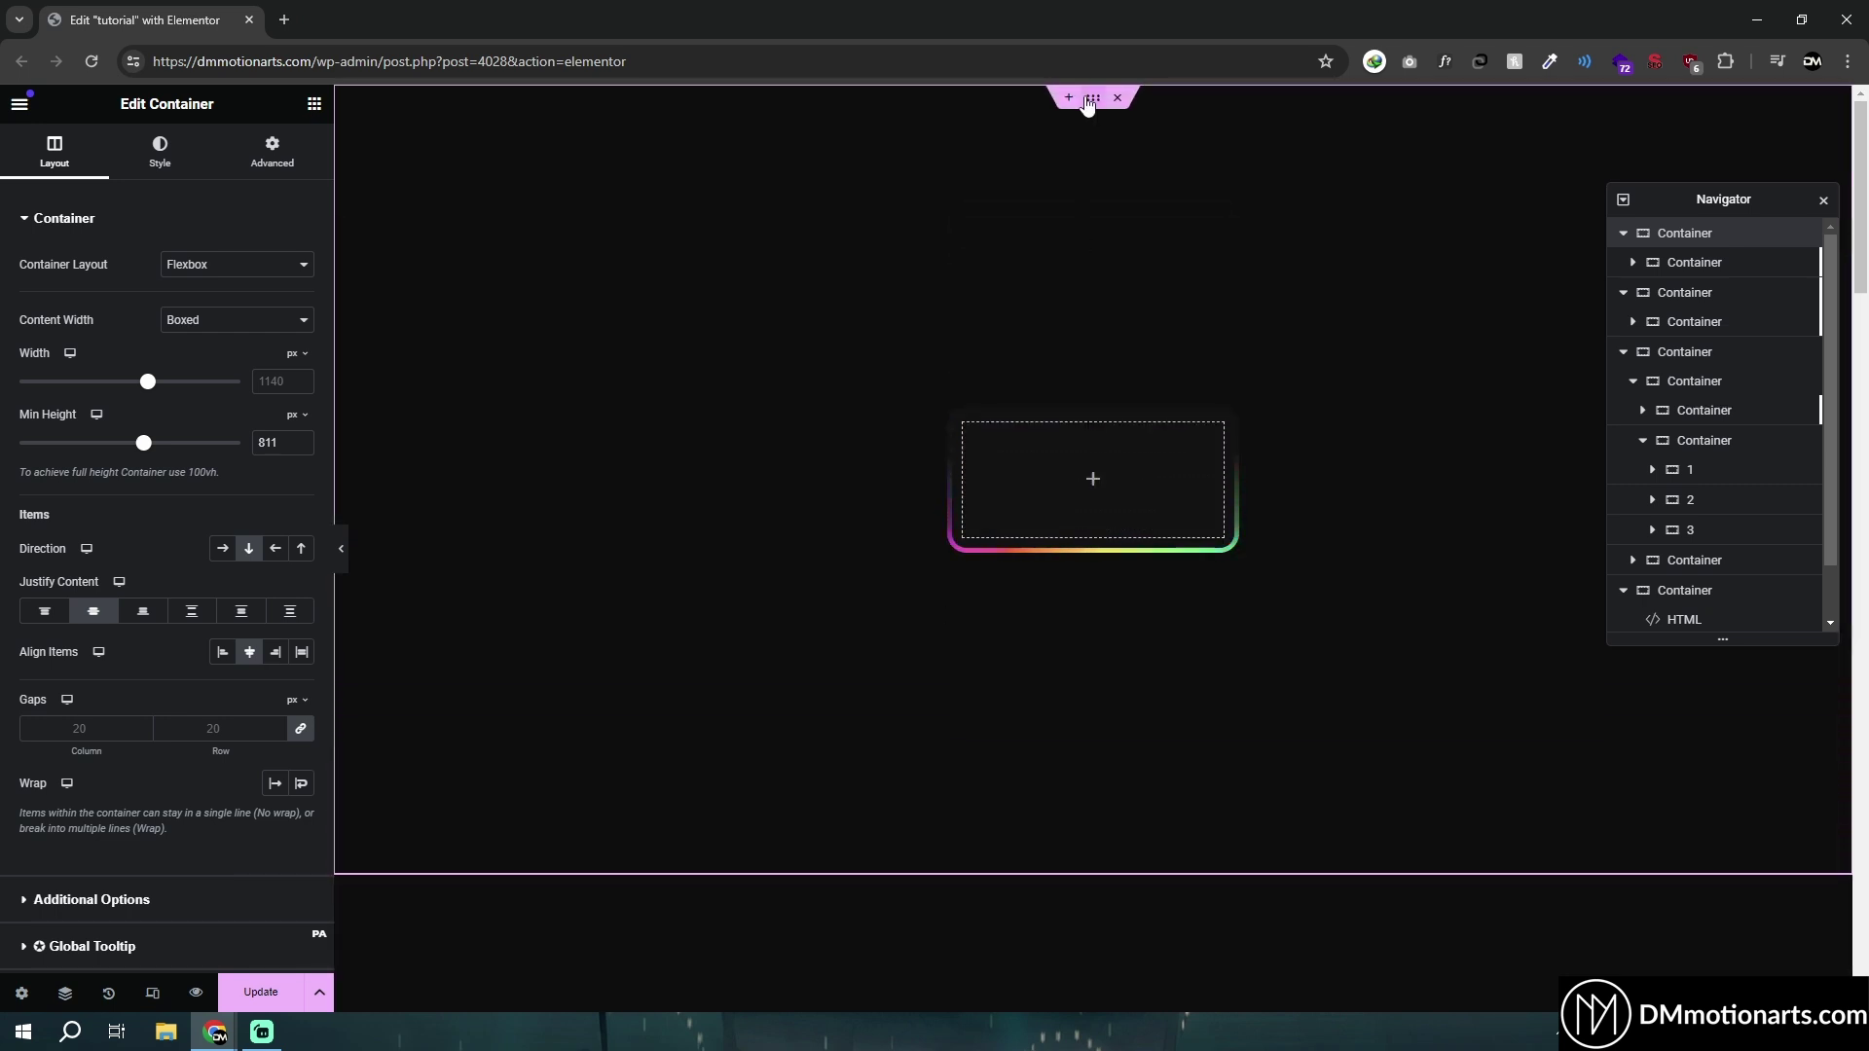
{"action": "left_click", "coordinate": [272, 151]}
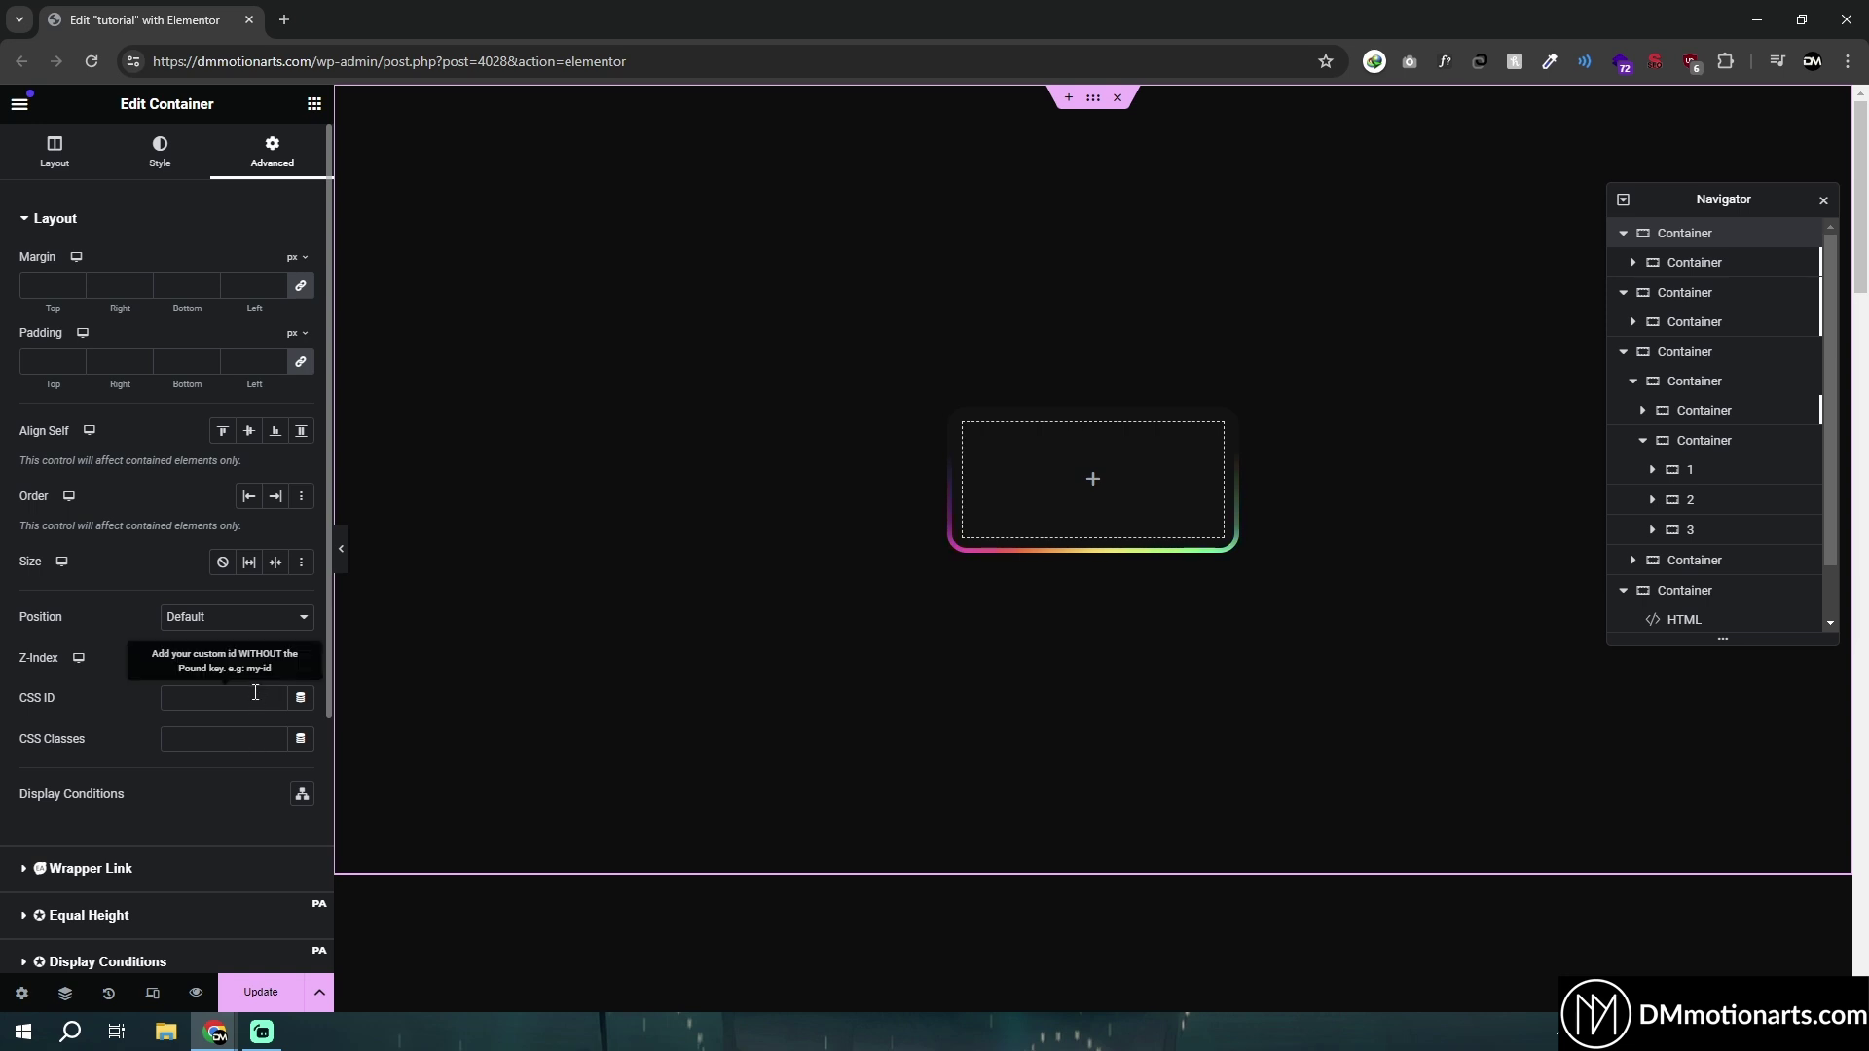
{"action": "left_click", "coordinate": [272, 660]}
{"action": "type", "text": "2"}
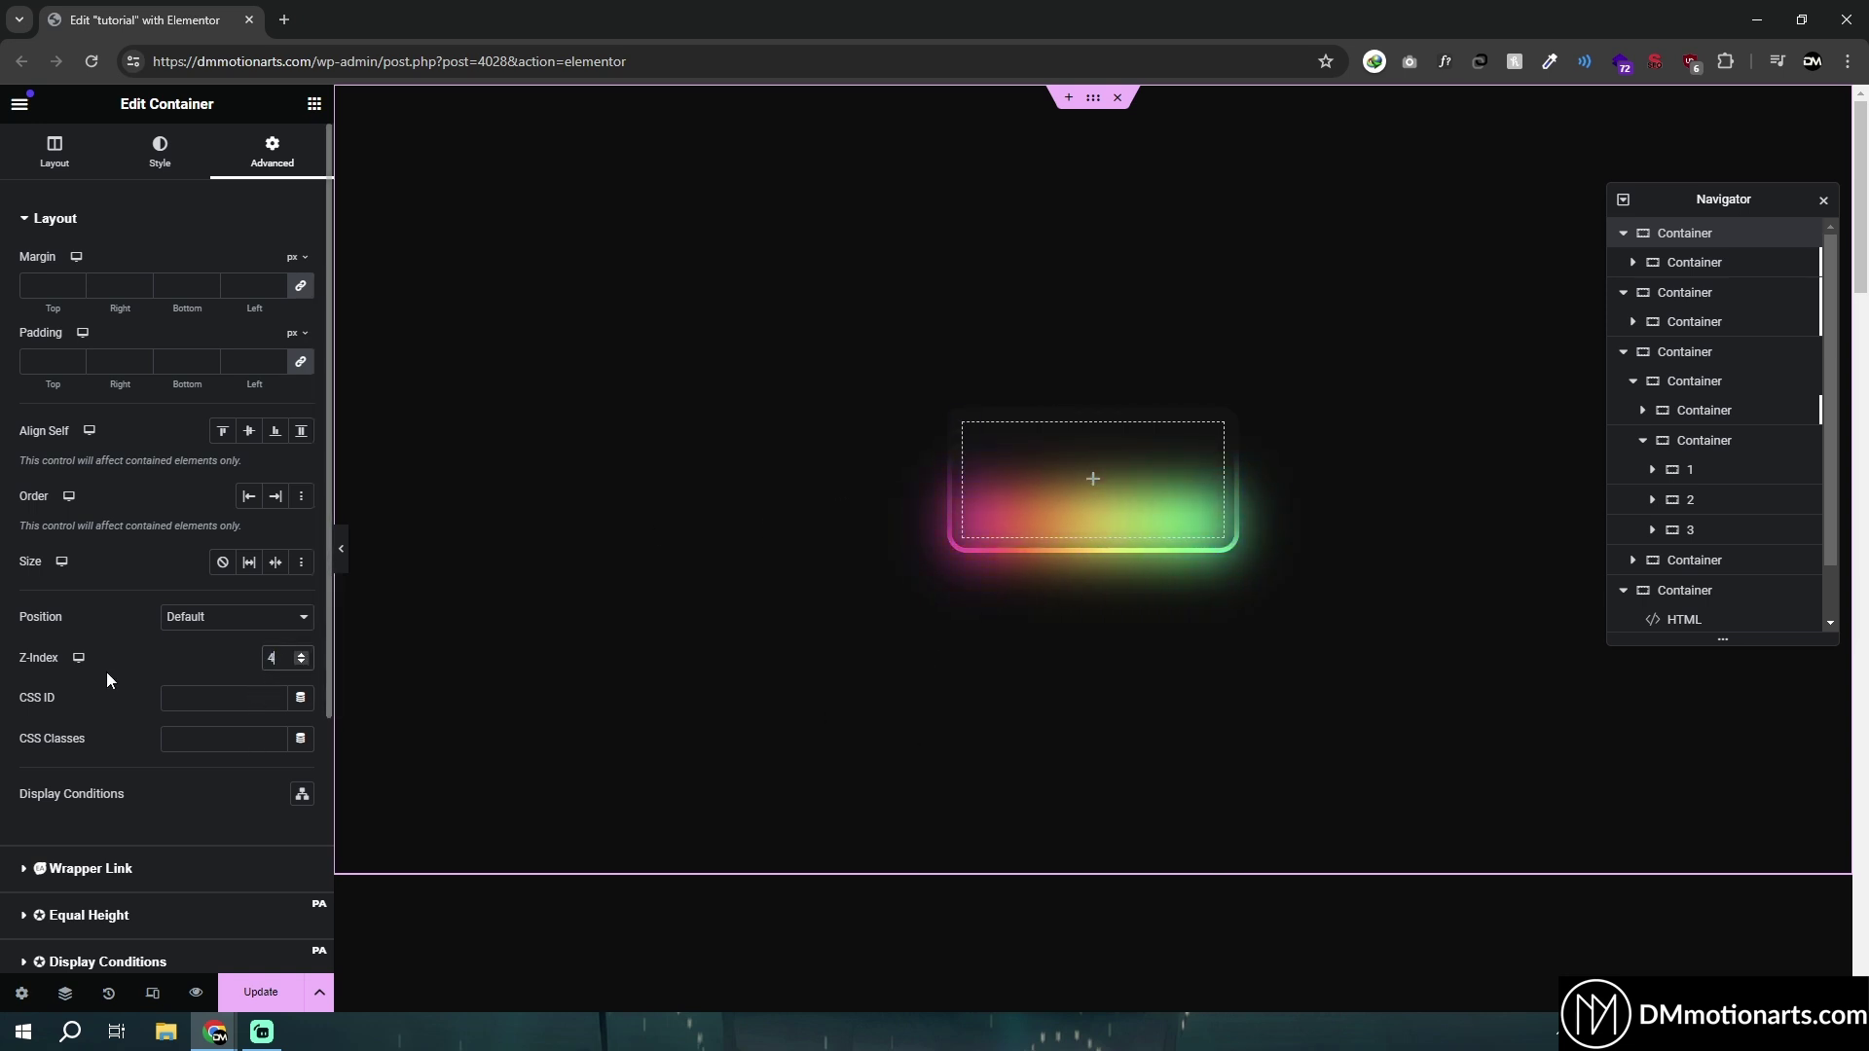
{"action": "key", "text": "BackSpace"}
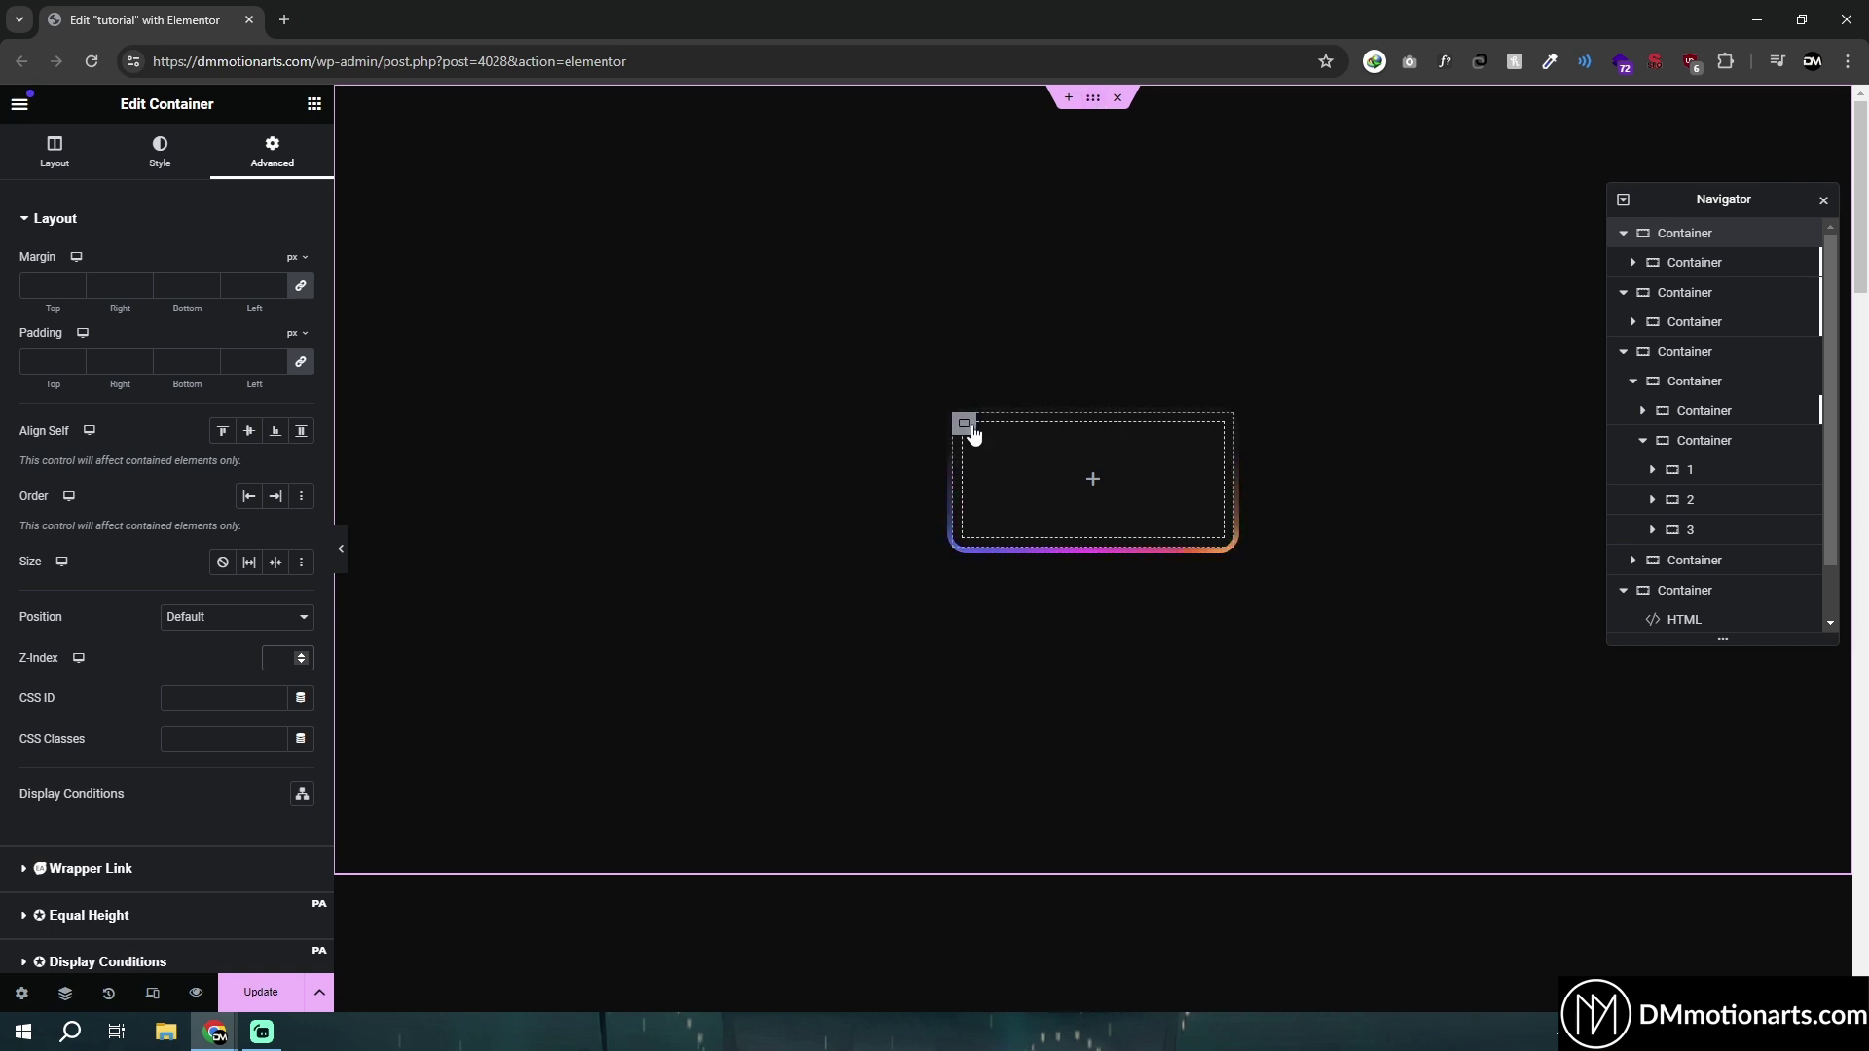
Step: Add a selector rule with z-index: 0; to the new outer container's Custom CSS
{"action": "left_click", "coordinate": [967, 427]}
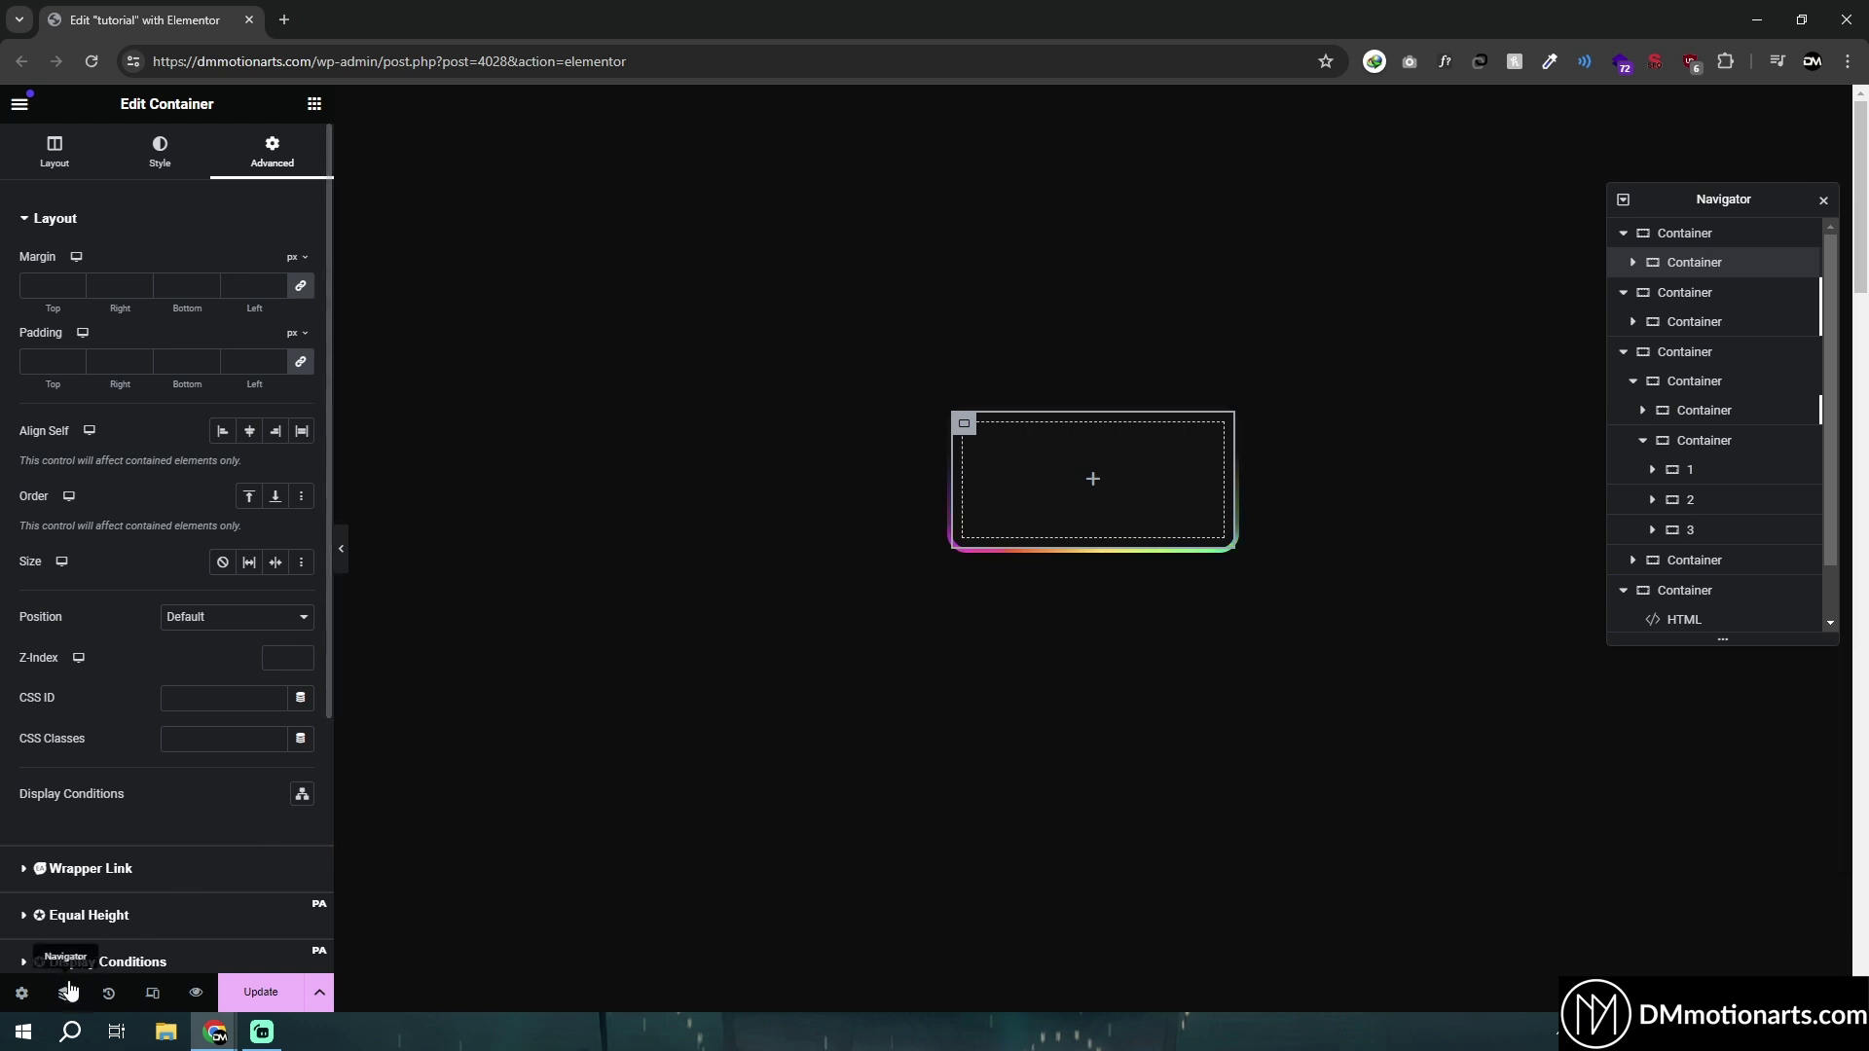
{"action": "left_click", "coordinate": [1686, 233]}
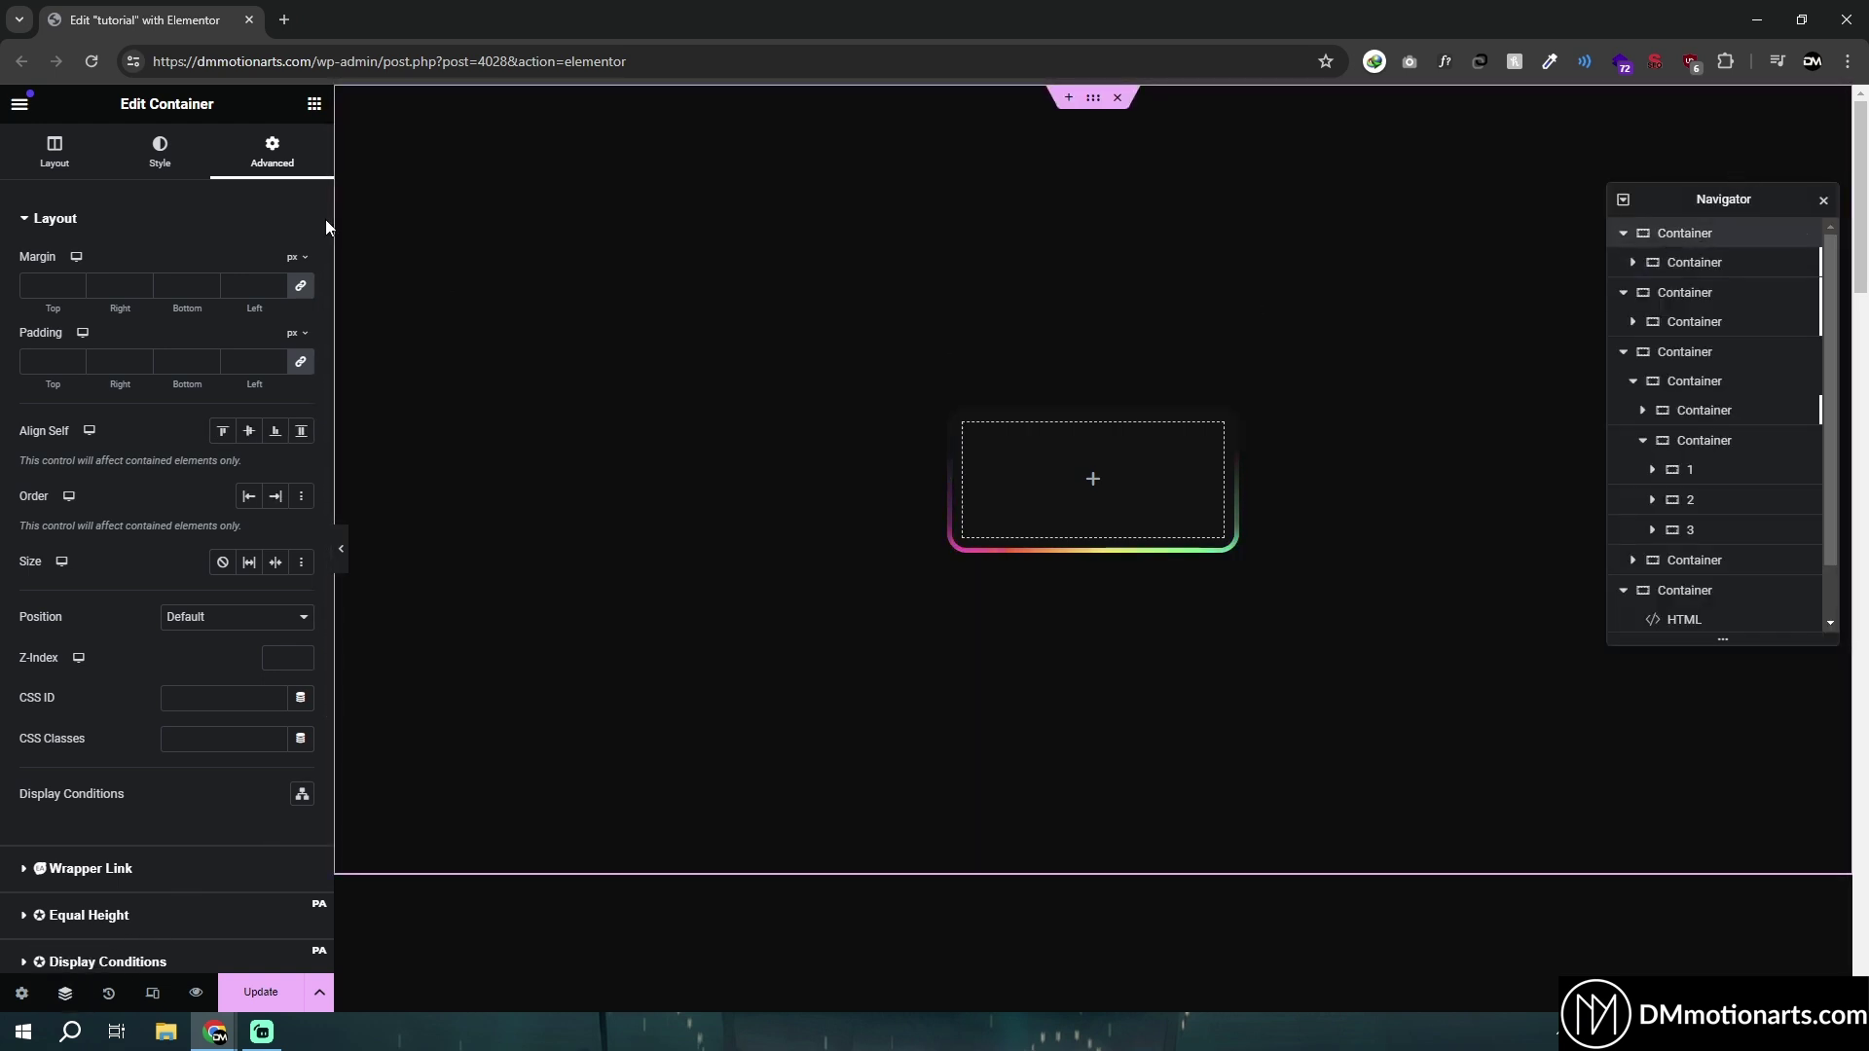
{"action": "scroll", "coordinate": [165, 526], "scroll_direction": "down", "scroll_amount": 4}
{"action": "left_click", "coordinate": [23, 828]}
{"action": "type", "text": "selector {"}
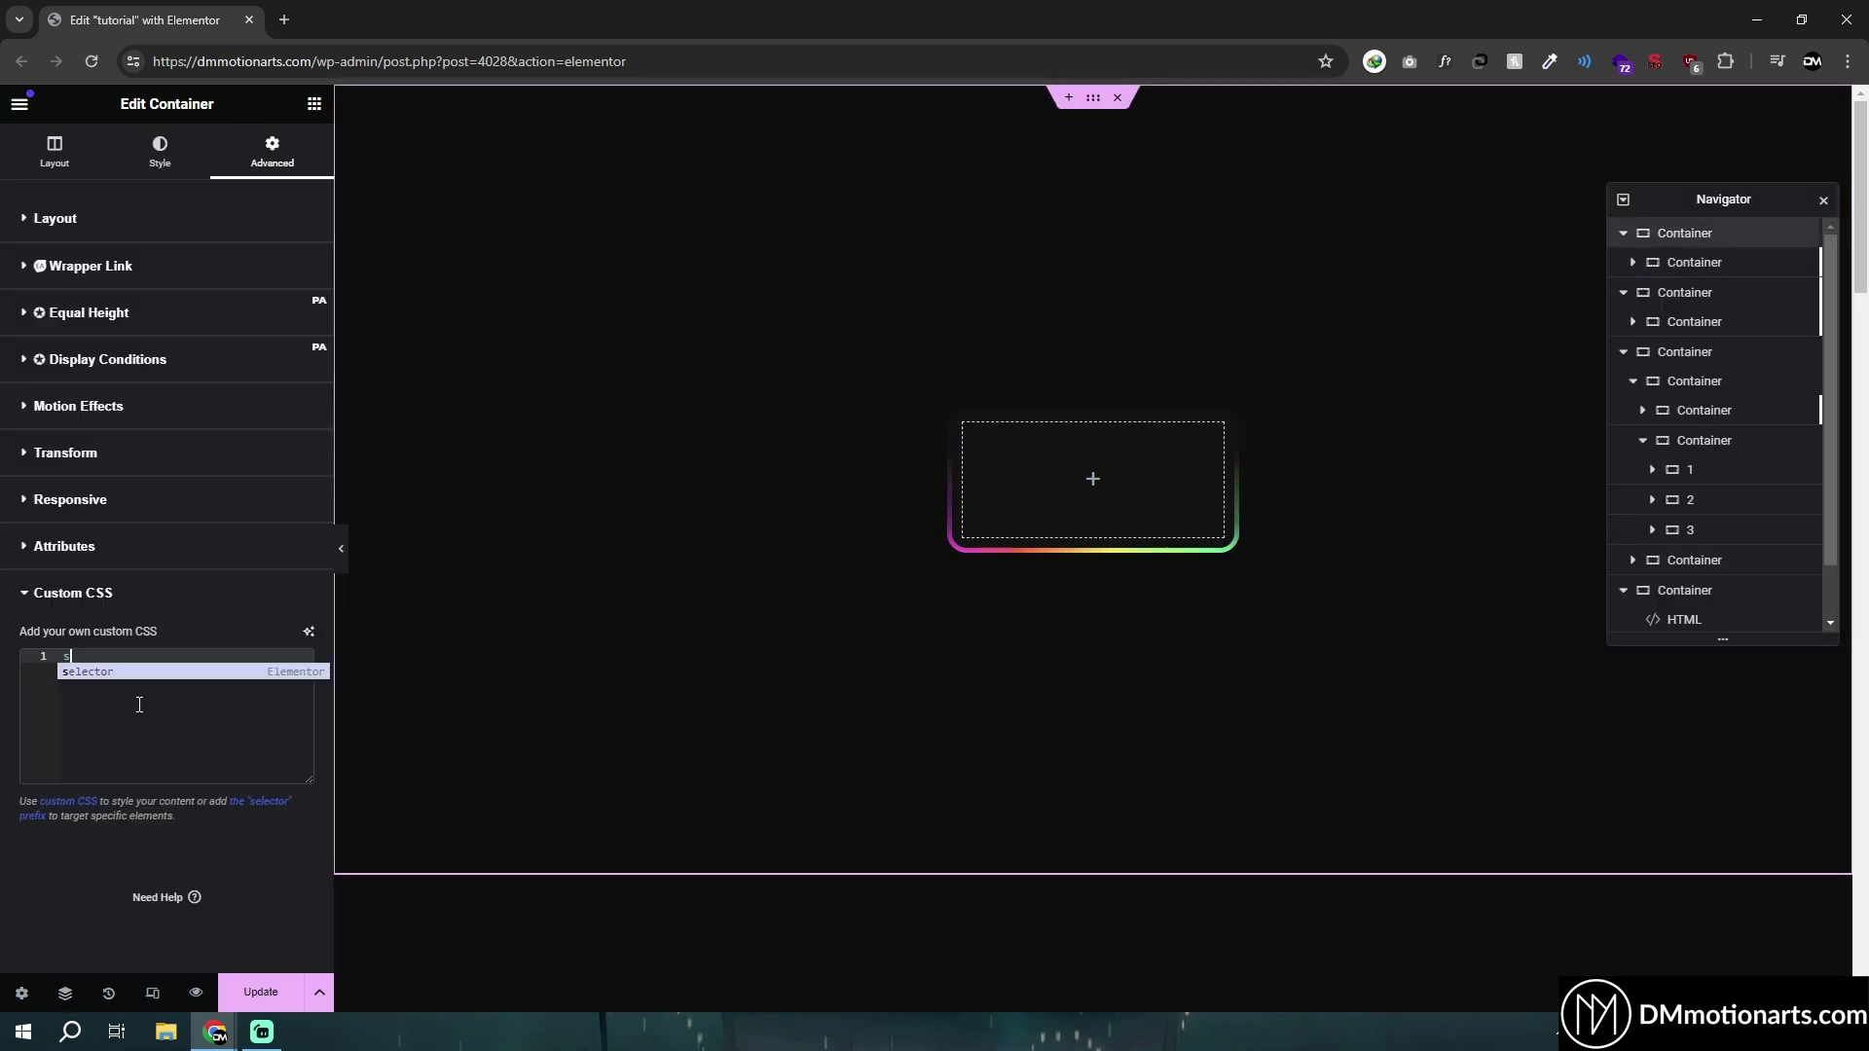
{"action": "key", "text": "Return"}
{"action": "key", "text": "Return"}
{"action": "key", "text": "Return"}
{"action": "key", "text": "Up"}
{"action": "type", "text": "z-index: 0"}
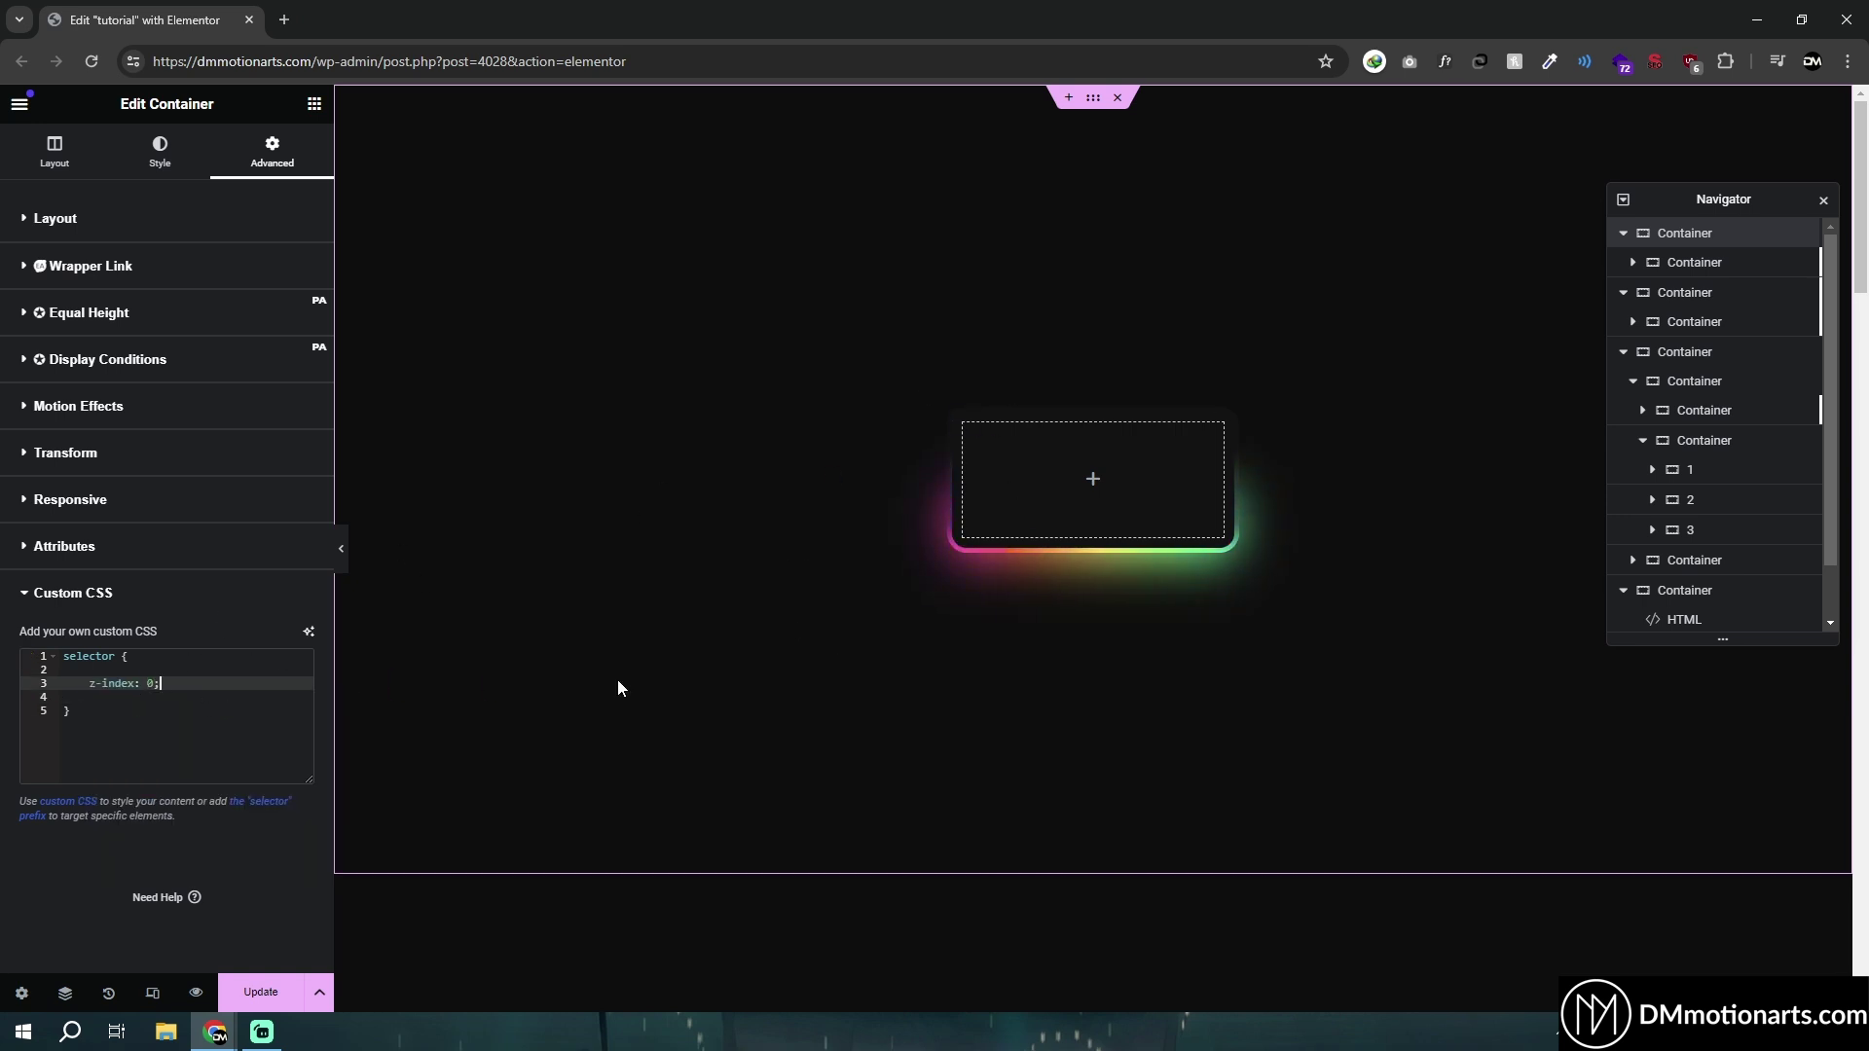
Step: Copy all of the new nested container's custom CSS code
{"action": "left_click", "coordinate": [964, 424]}
{"action": "scroll", "coordinate": [115, 868], "scroll_direction": "down", "scroll_amount": 4}
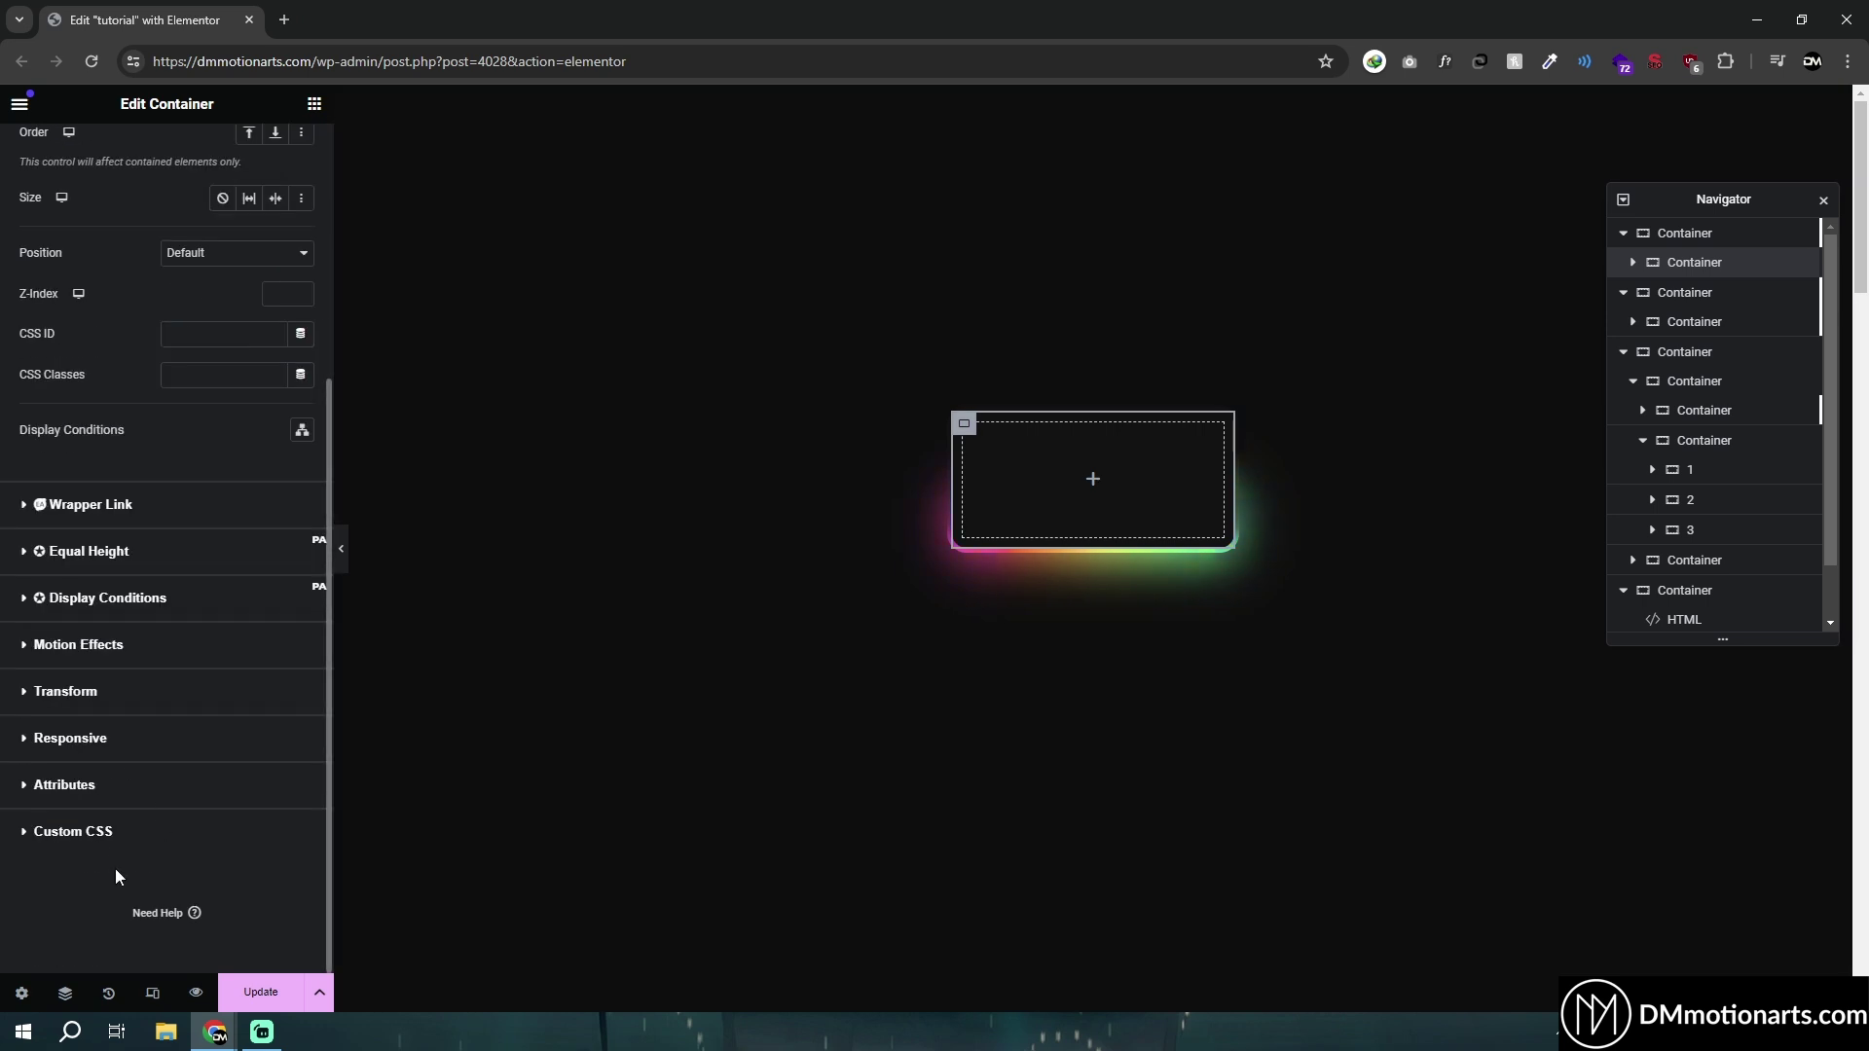
{"action": "left_click", "coordinate": [115, 831]}
{"action": "scroll", "coordinate": [161, 584], "scroll_direction": "down", "scroll_amount": 3}
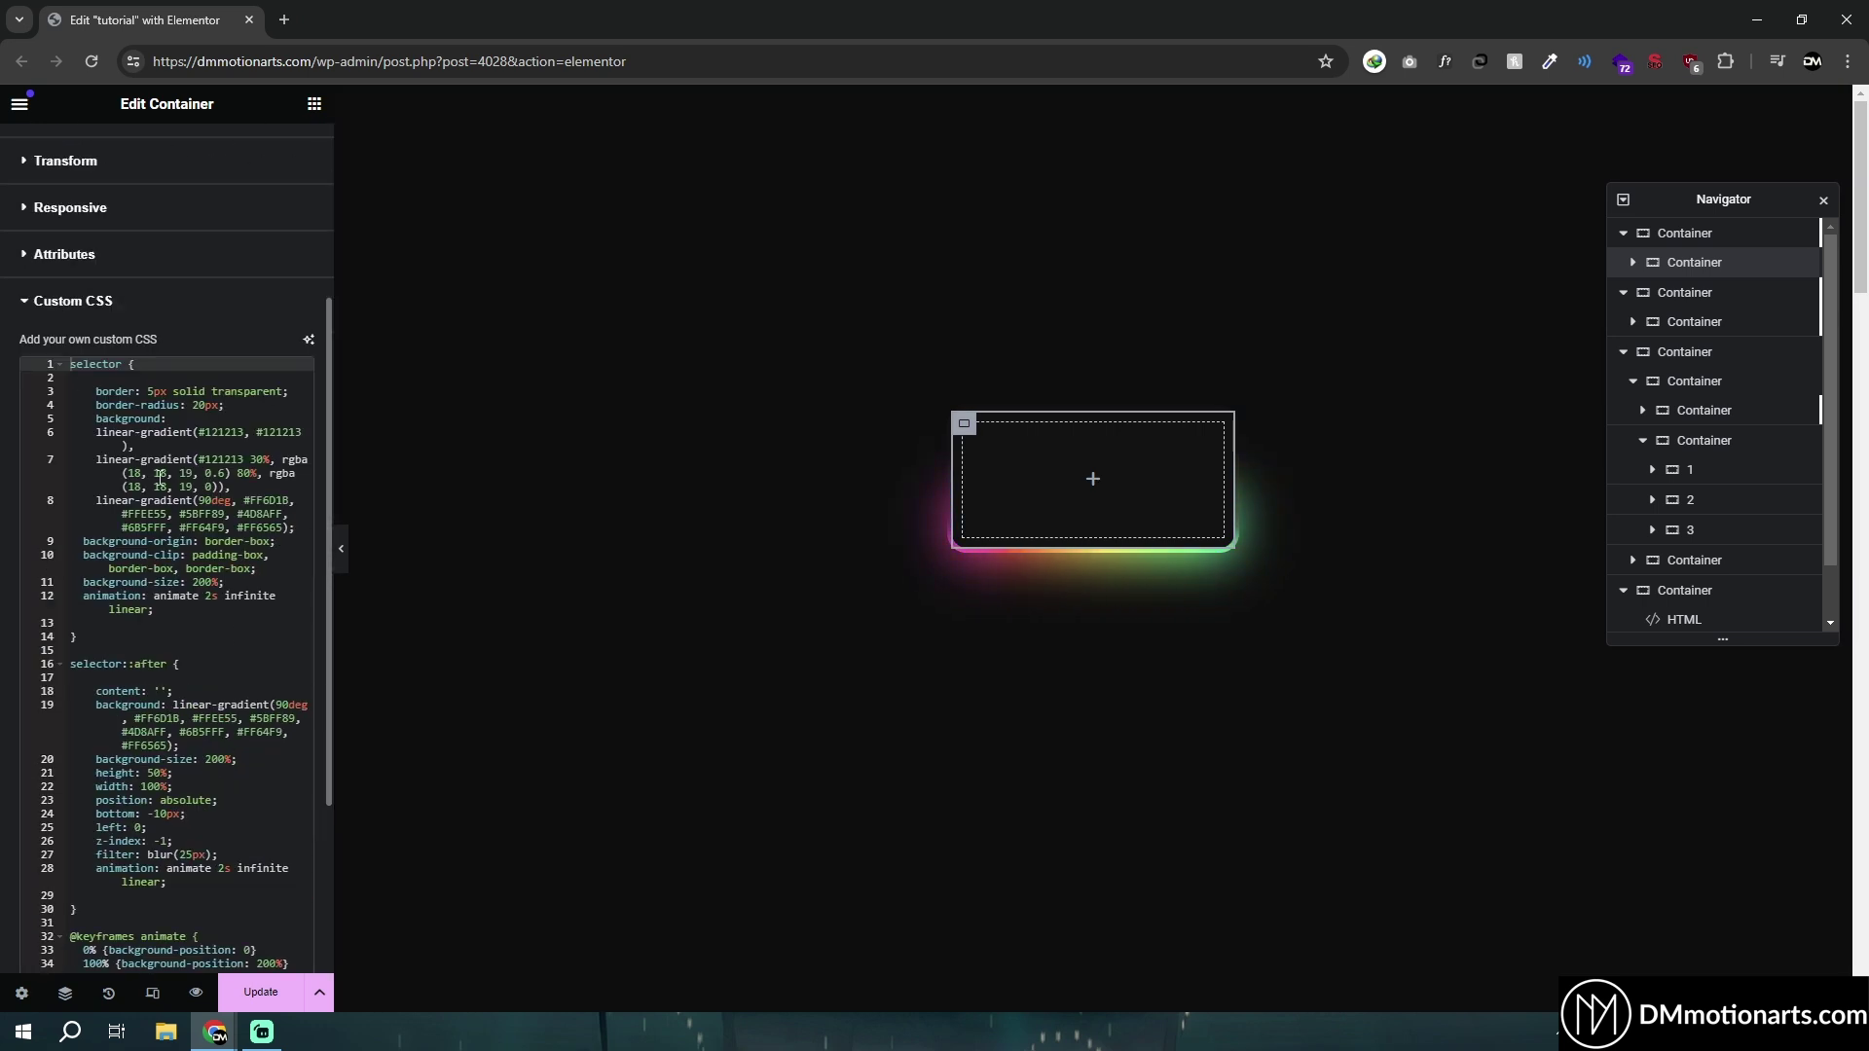
{"action": "left_click", "coordinate": [195, 602]}
{"action": "key", "text": "ctrl+a"}
{"action": "key", "text": "ctrl+c"}
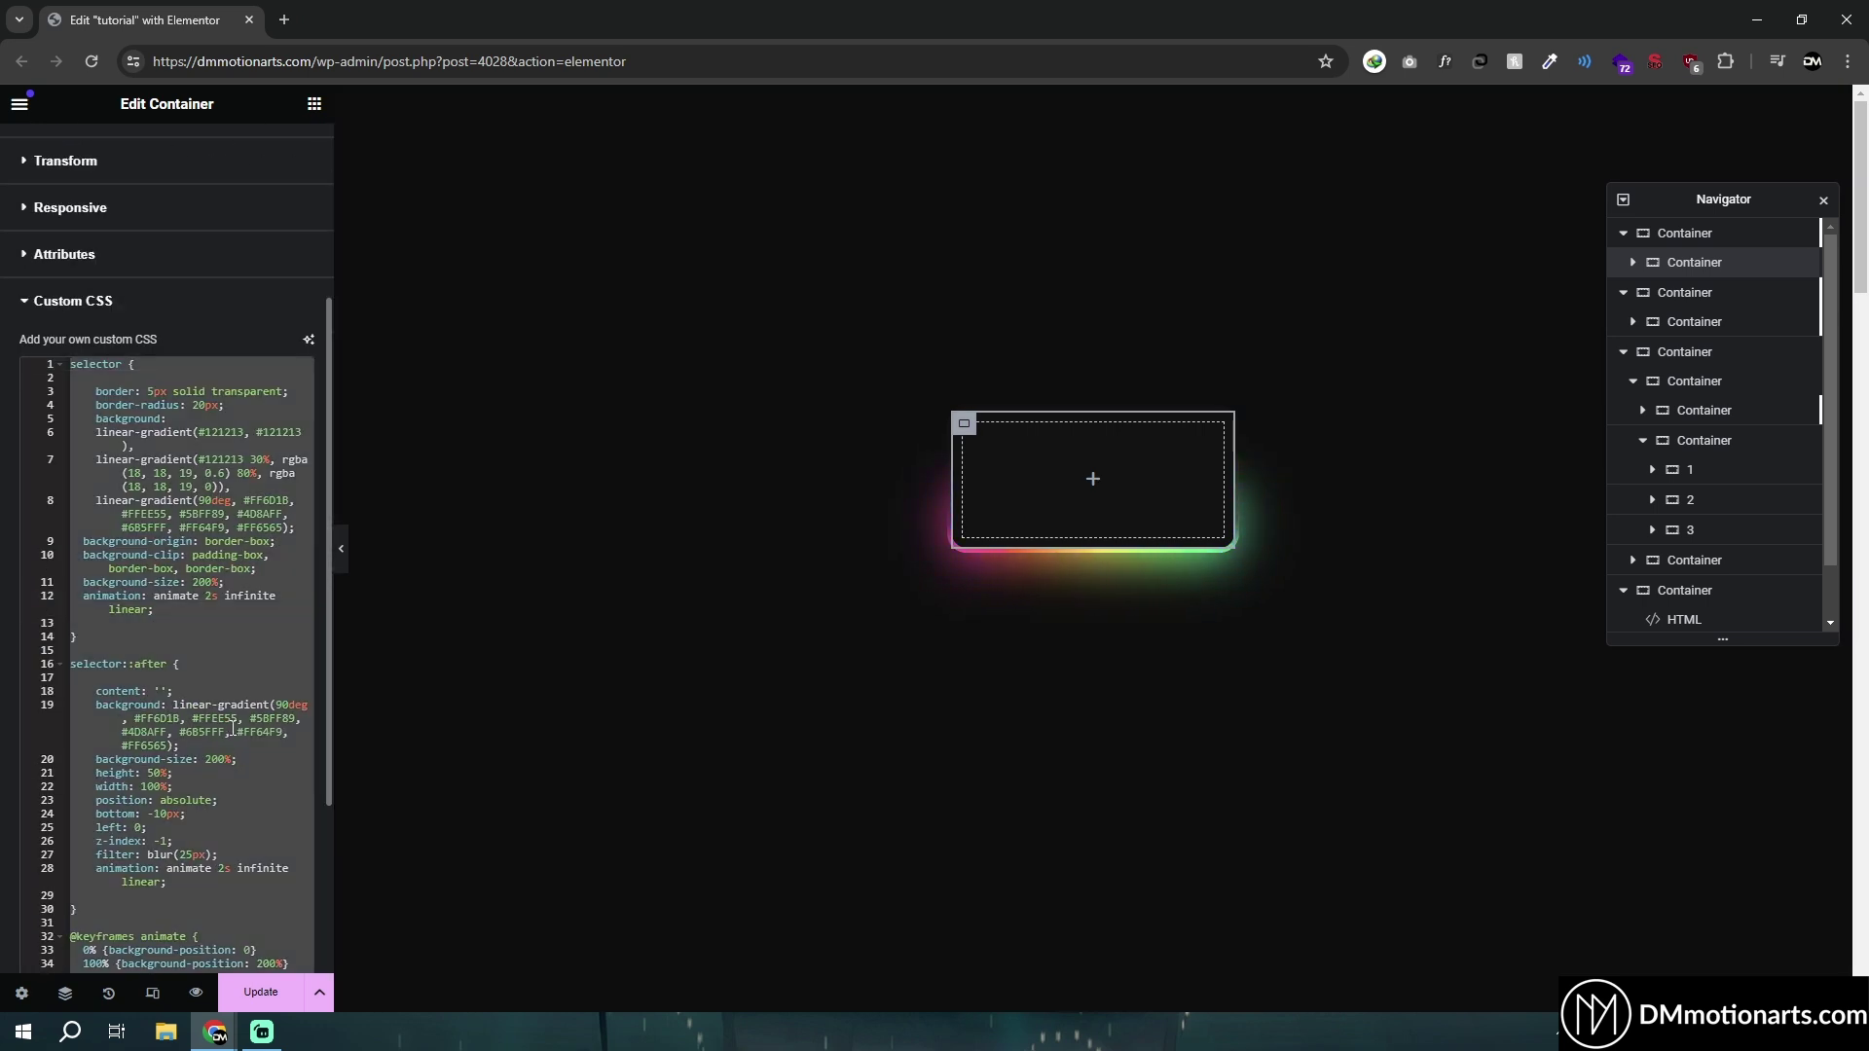
Step: Paste the CSS into a new Notepad document, move its window aside and return to the Elementor editor
{"action": "key", "text": "super"}
{"action": "type", "text": "n"}
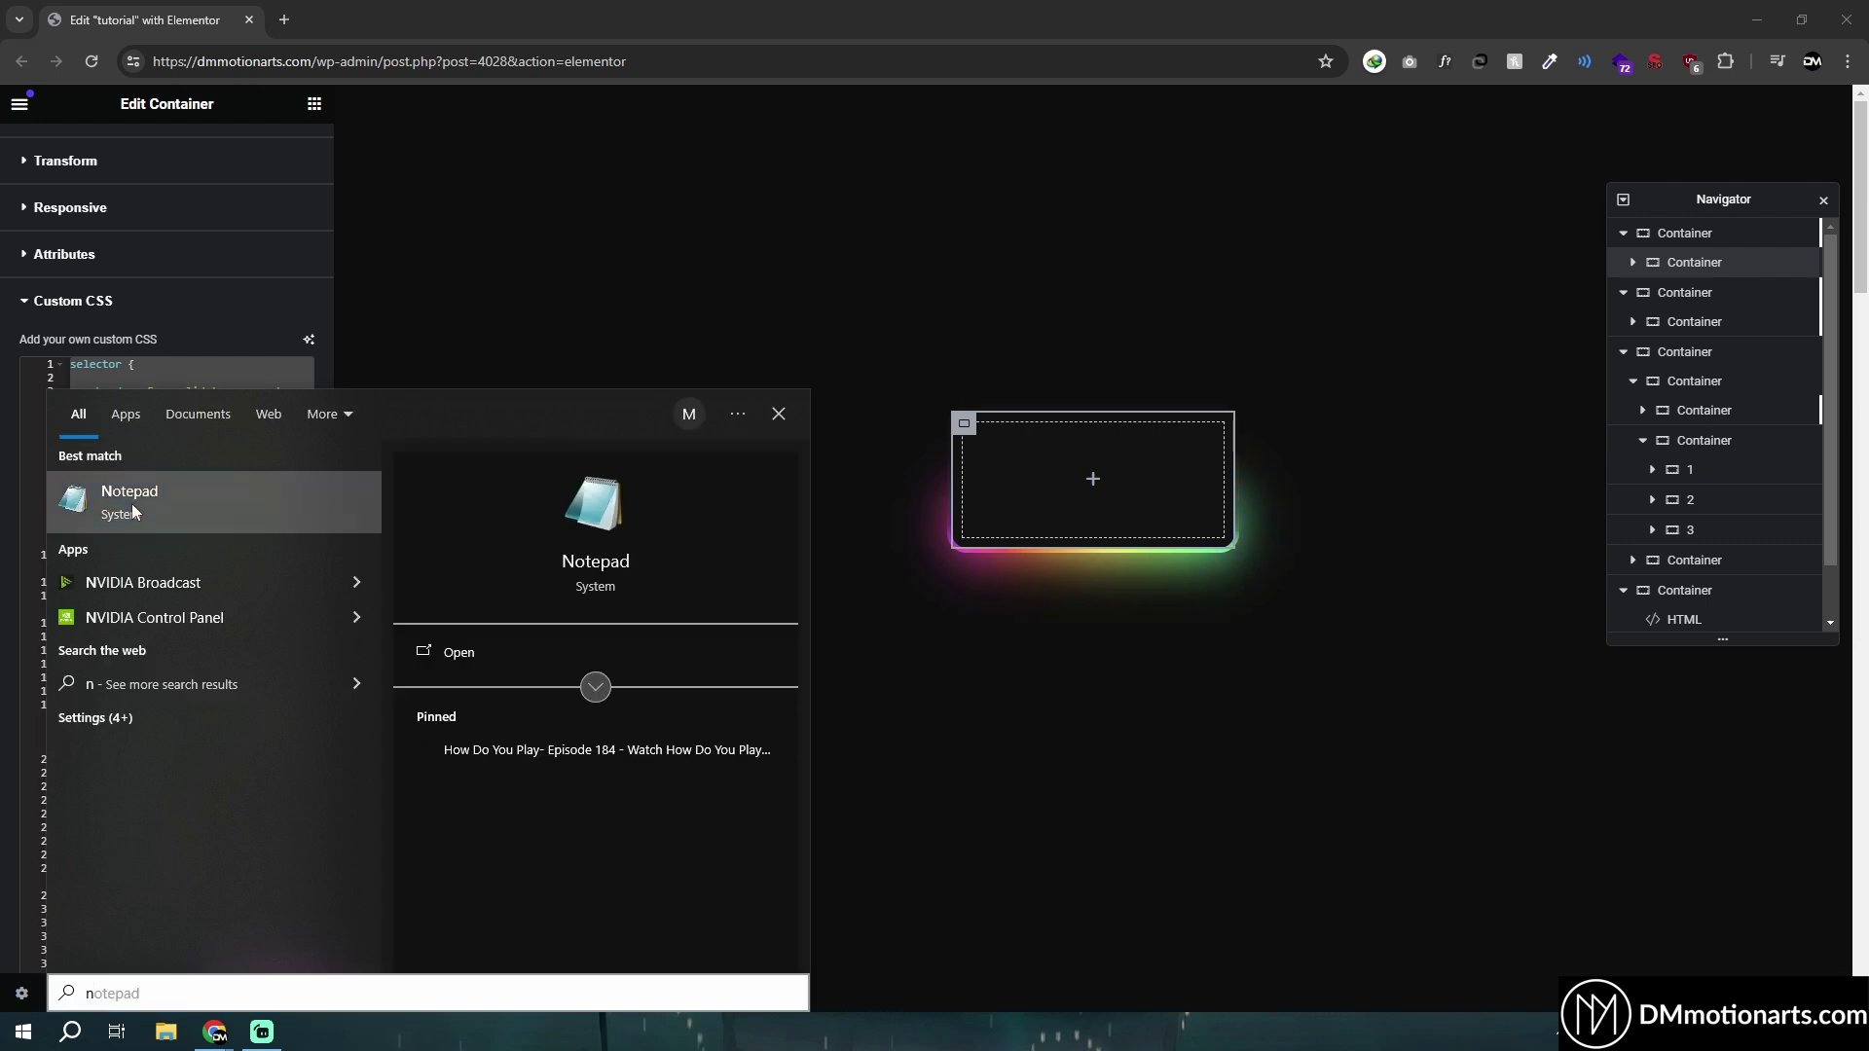
{"action": "left_click", "coordinate": [132, 505]}
{"action": "key", "text": "ctrl+v"}
{"action": "left_click_drag", "start_coordinate": [682, 244], "coordinate": [1177, 396]}
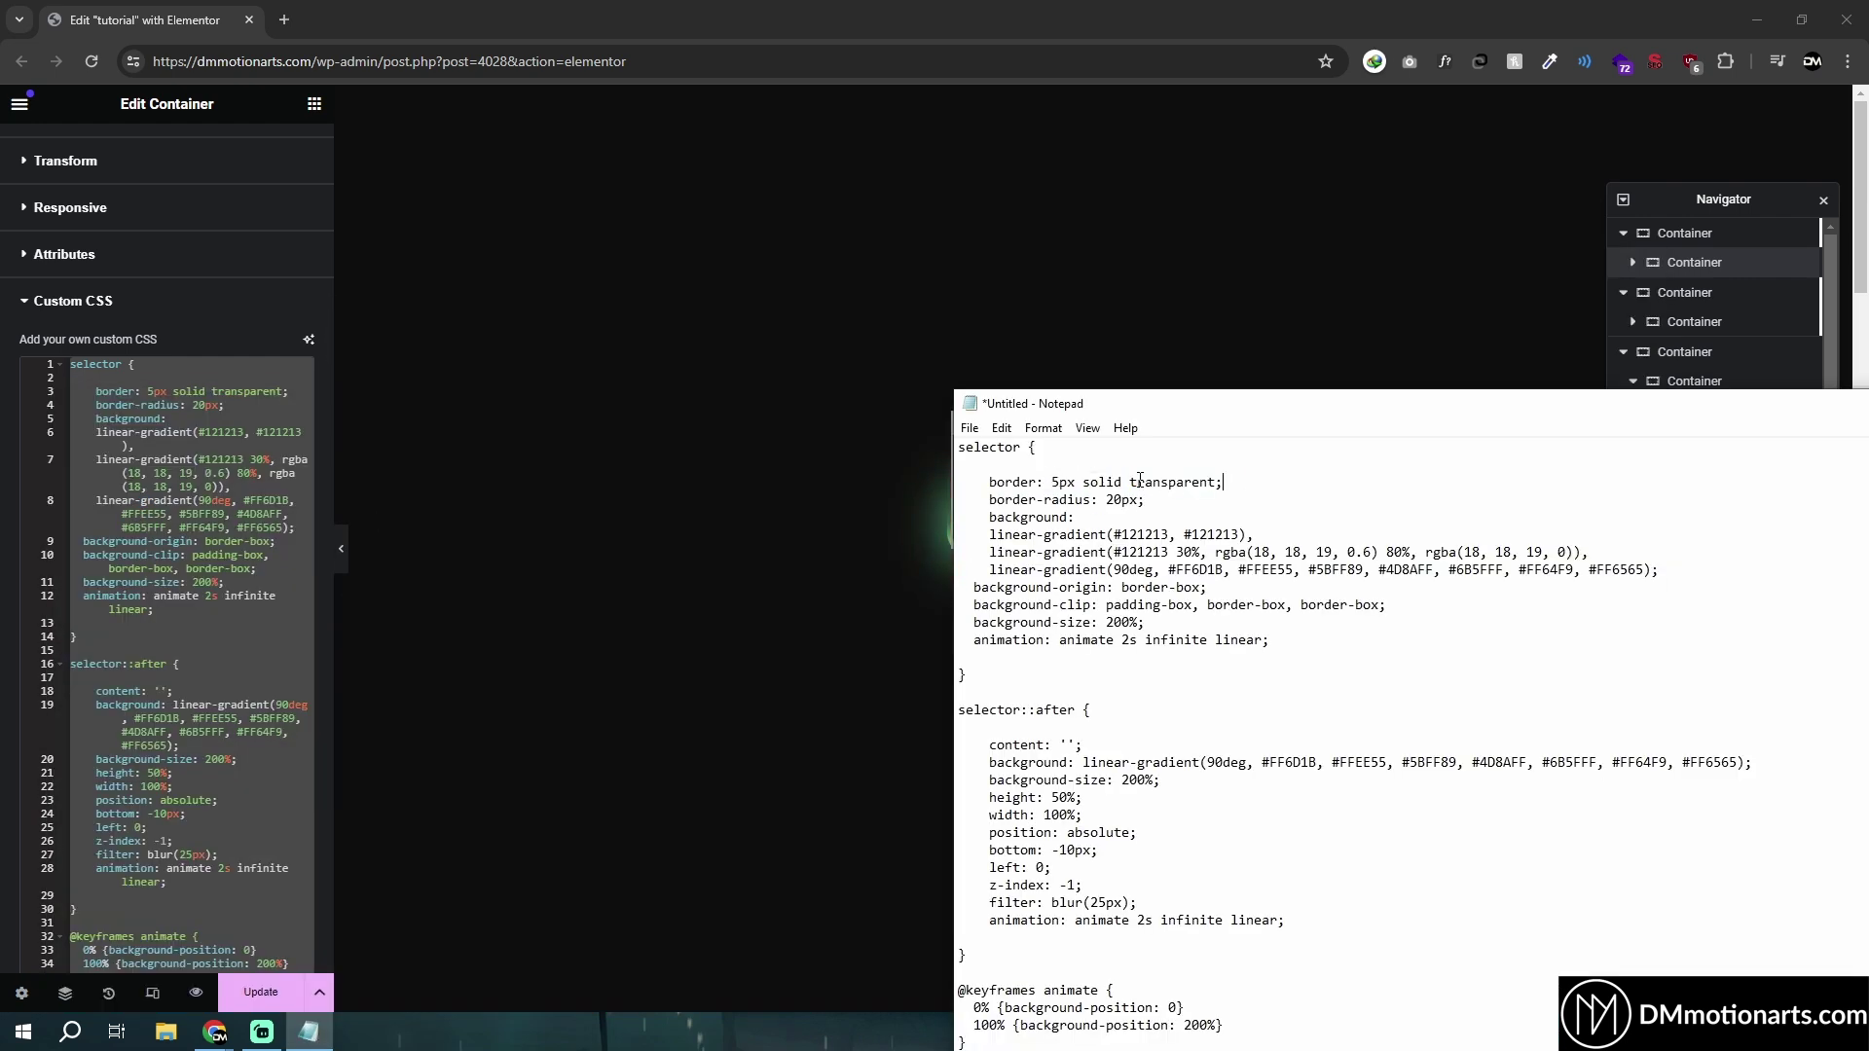
{"action": "left_click", "coordinate": [798, 513]}
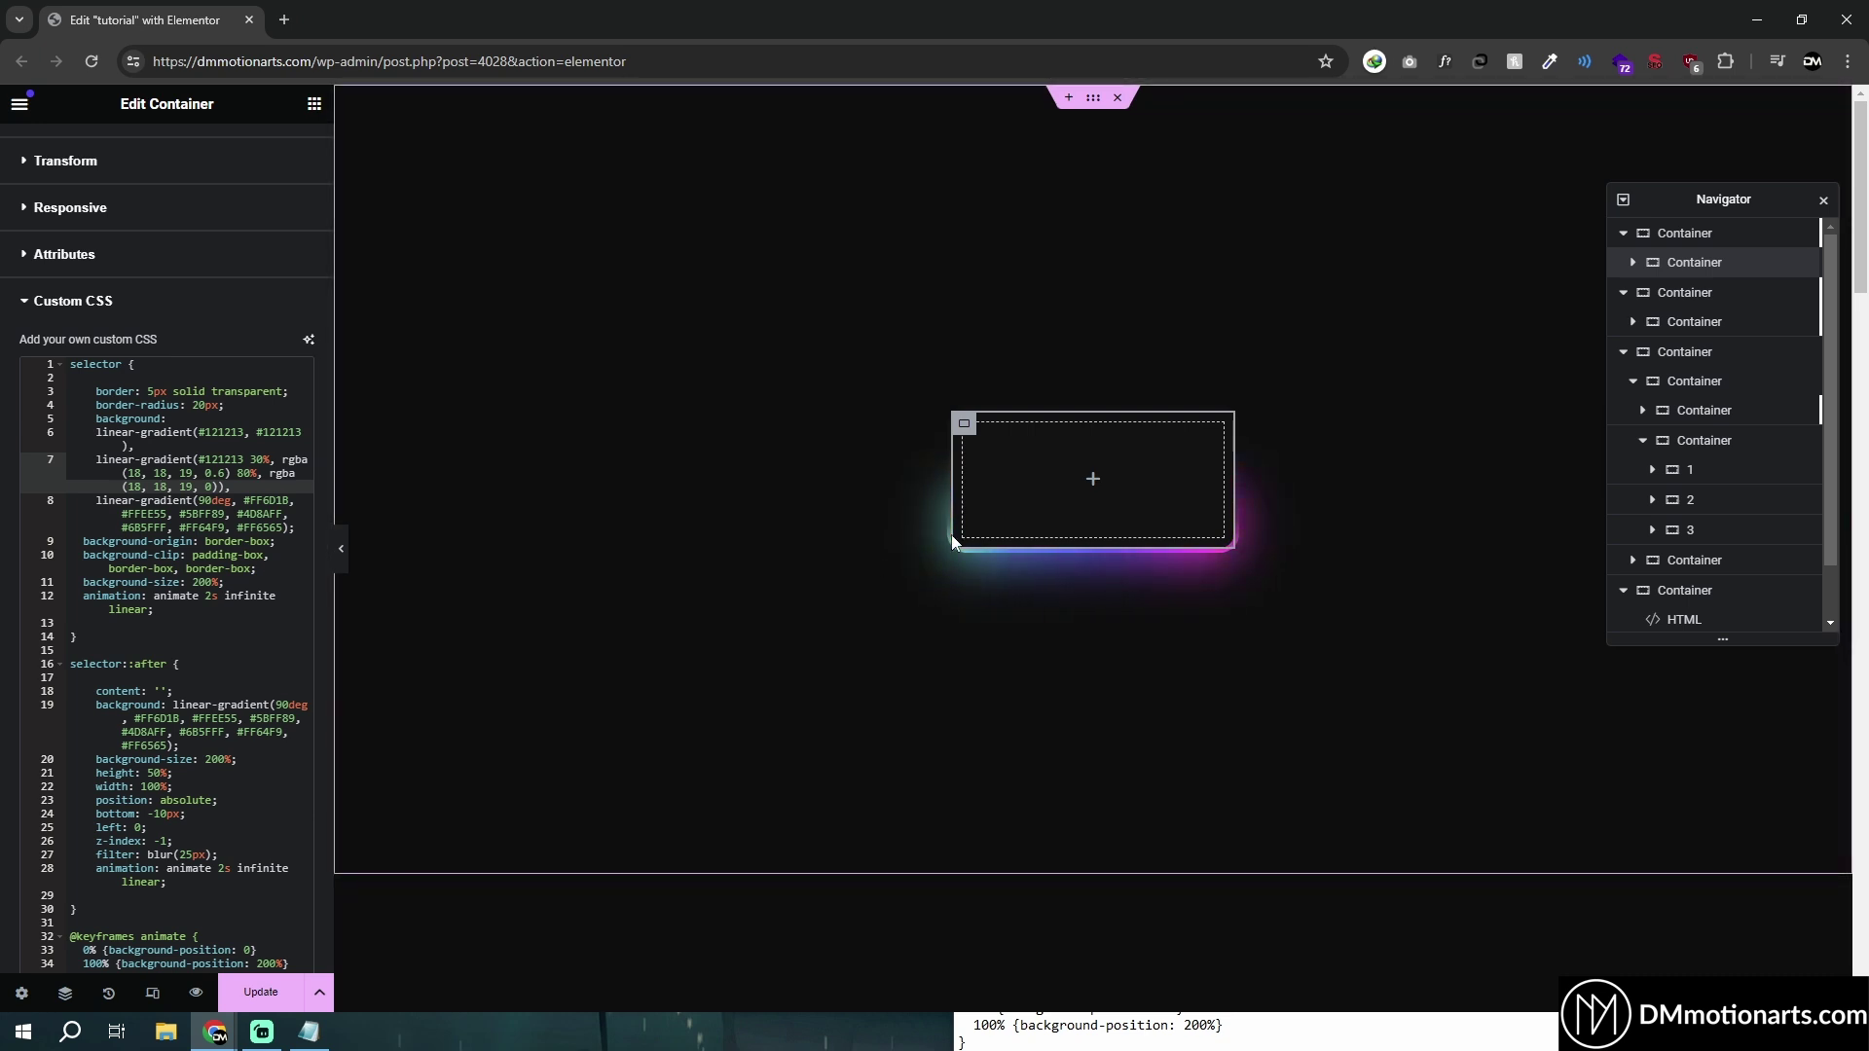
Step: Change the border color in the nested container's CSS from transparent to red
{"action": "left_click", "coordinate": [239, 392]}
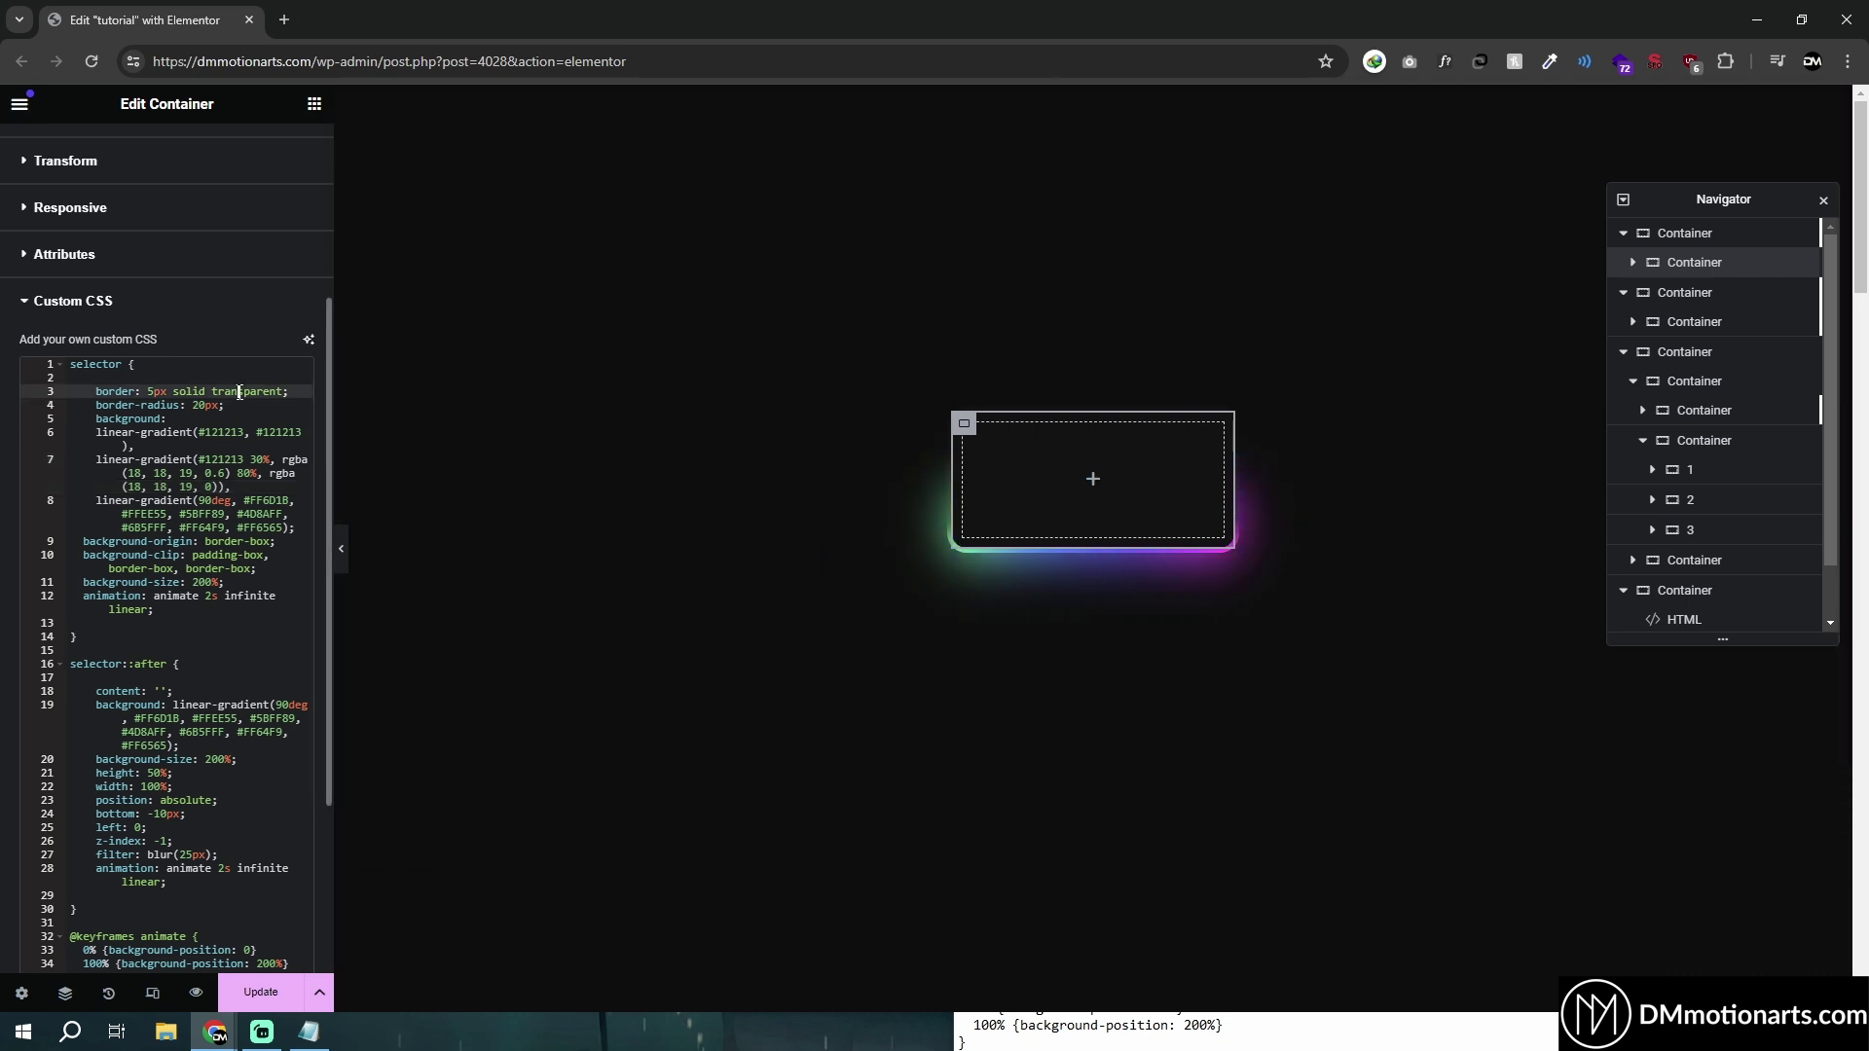
{"action": "double_click", "coordinate": [239, 392]}
{"action": "type", "text": "red"}
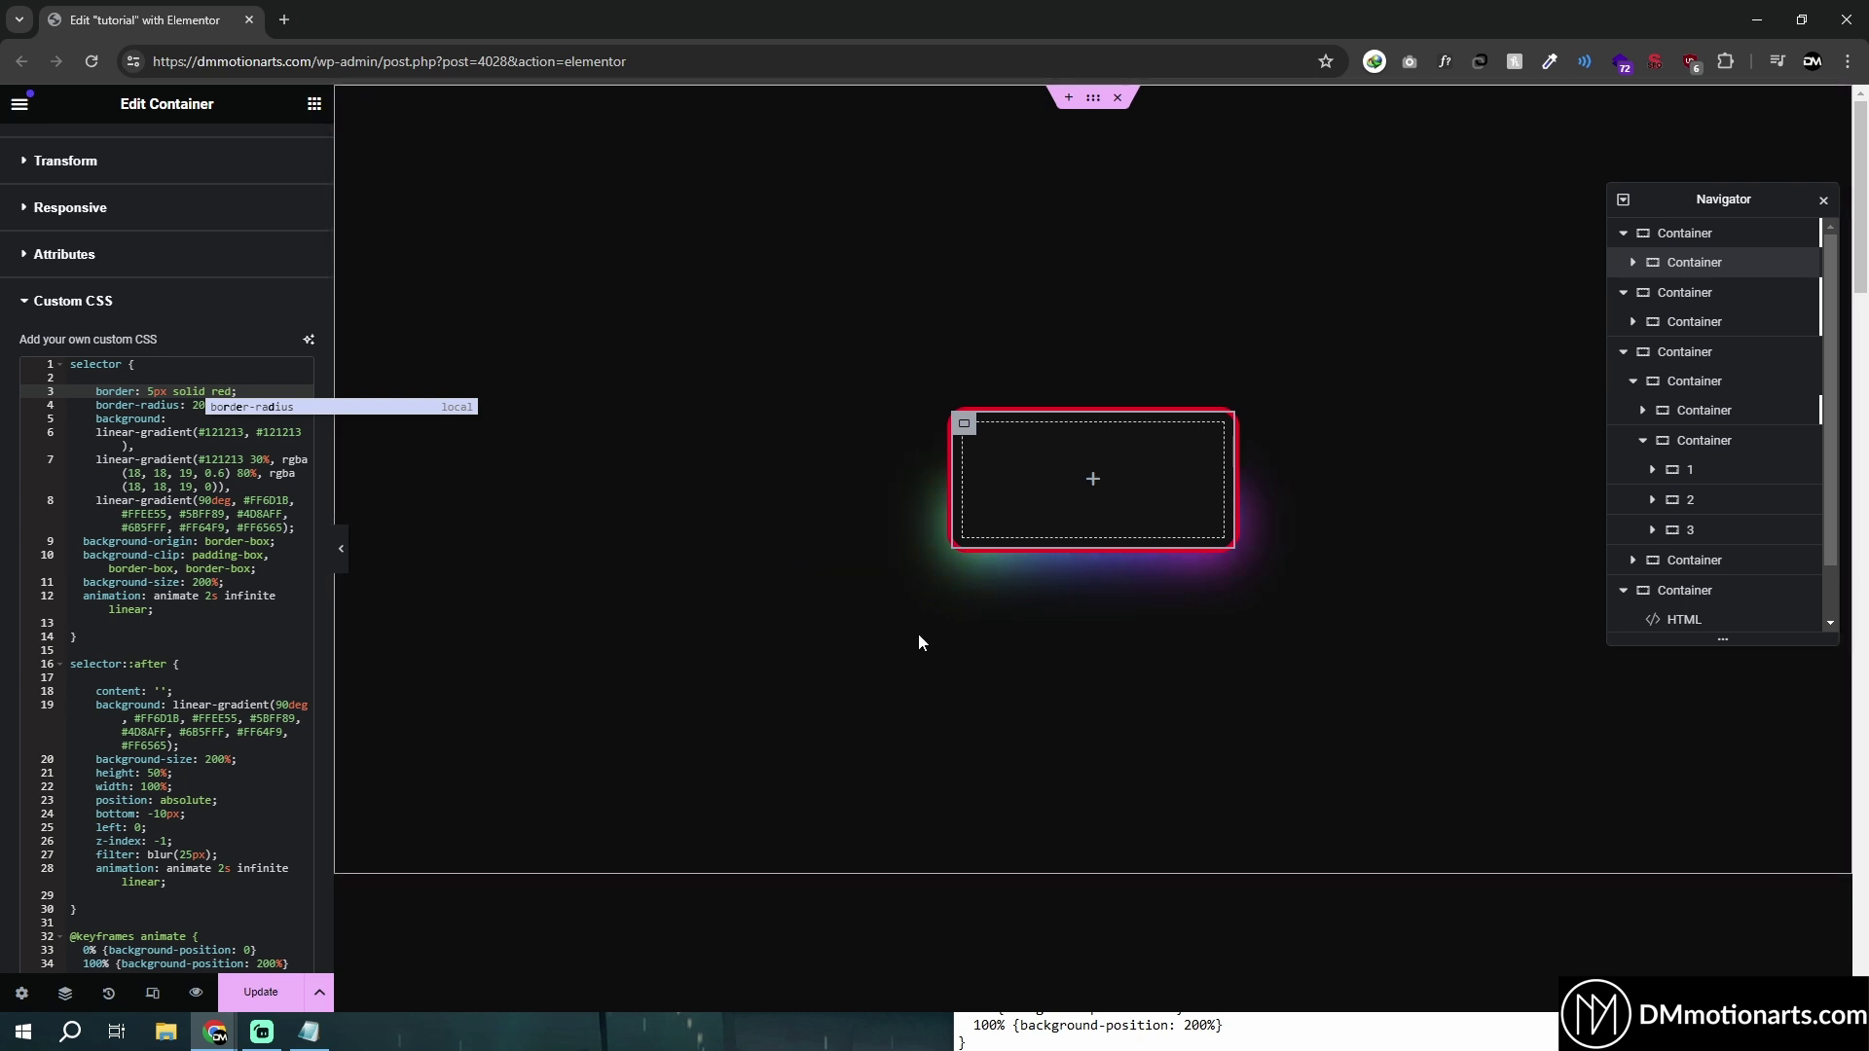
Step: Undo the red border color in the nested container's custom CSS
{"action": "type", "text": ";"}
{"action": "left_click", "coordinate": [239, 500]}
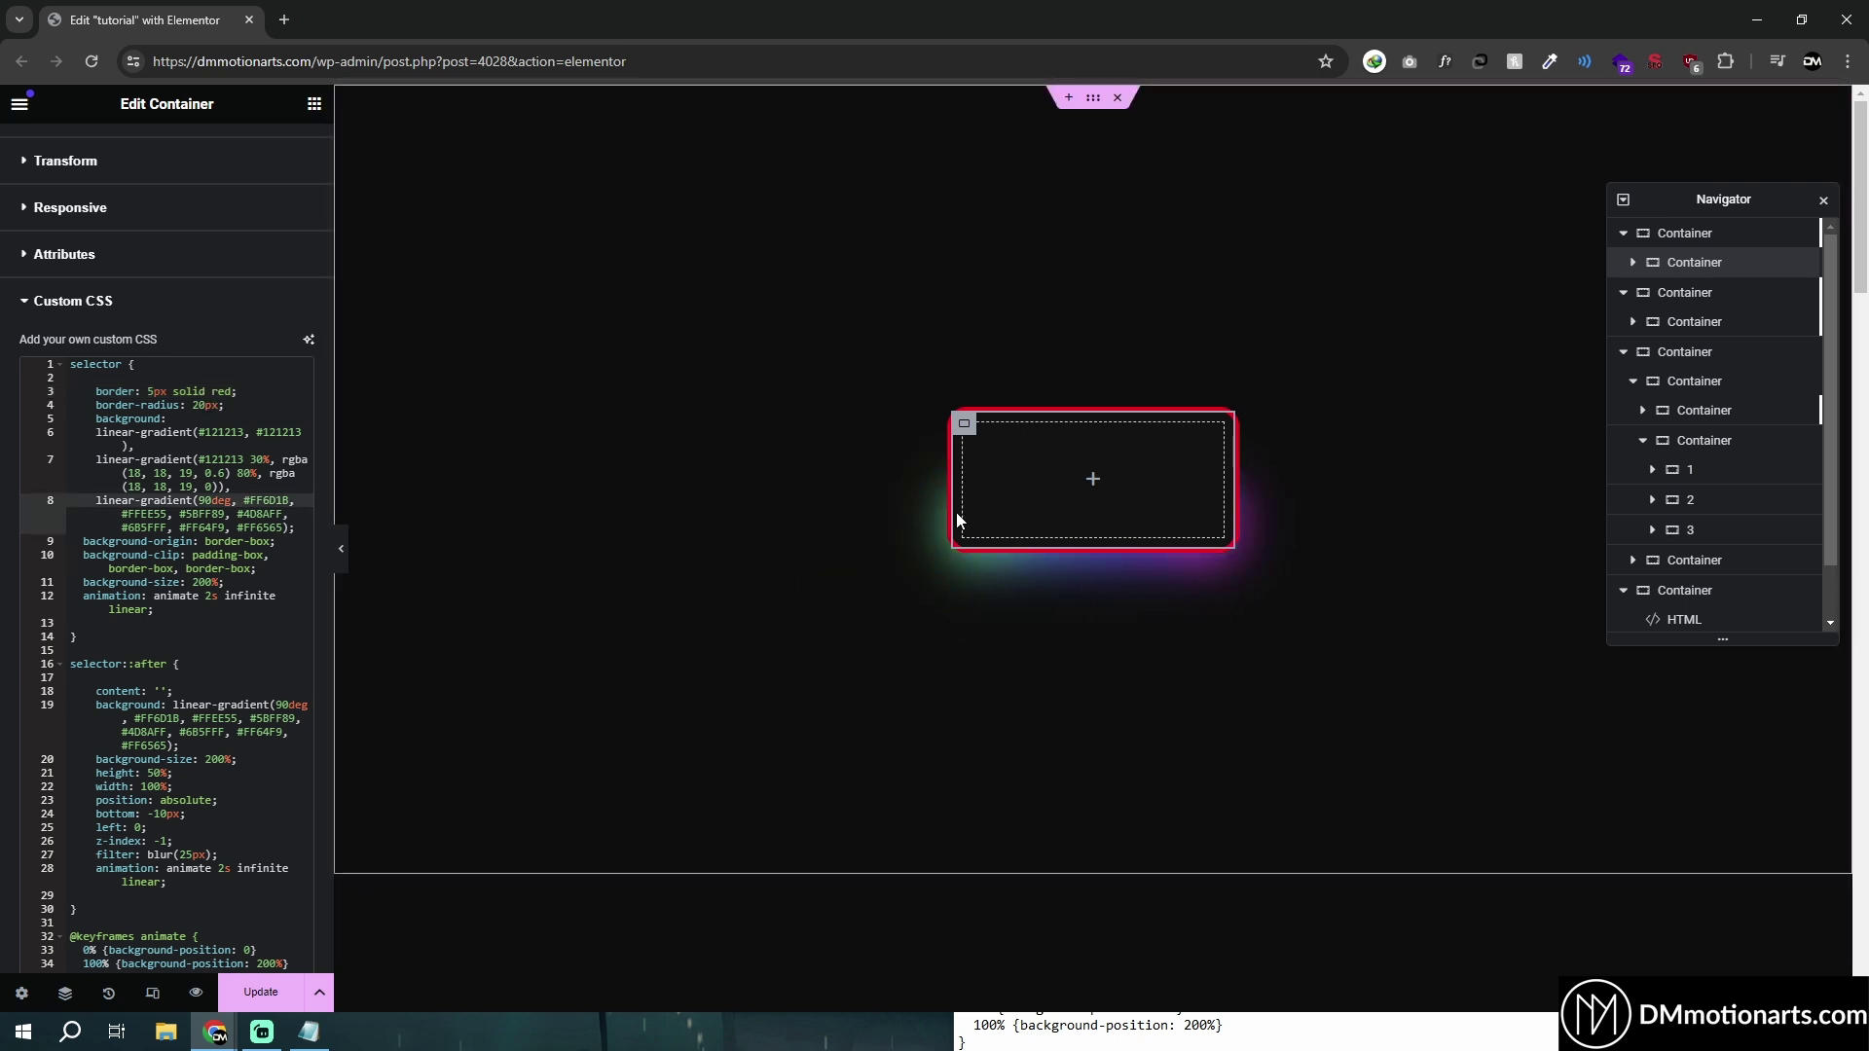
{"action": "key", "text": "ctrl+z"}
{"action": "key", "text": "ctrl+z"}
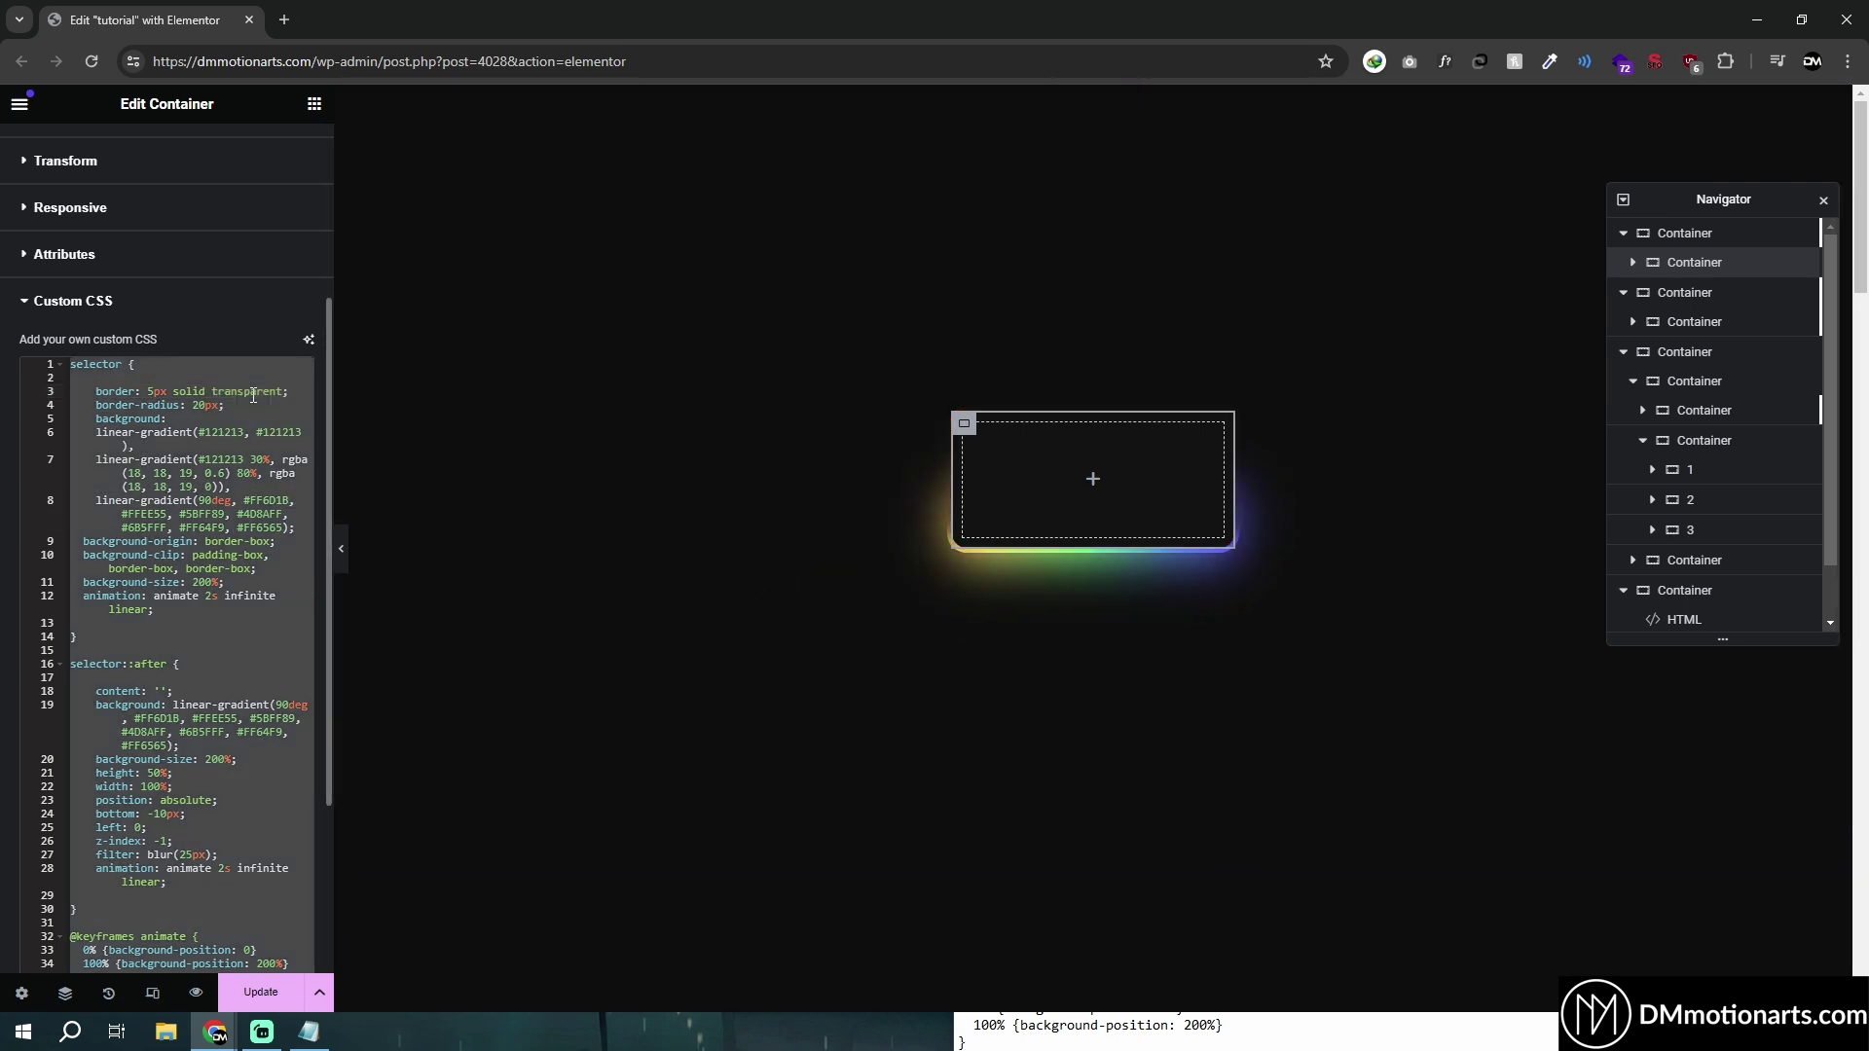
Step: Test a 50px border width in the nested container's CSS and restore it to 5px
{"action": "left_click", "coordinate": [156, 391]}
{"action": "type", "text": "0"}
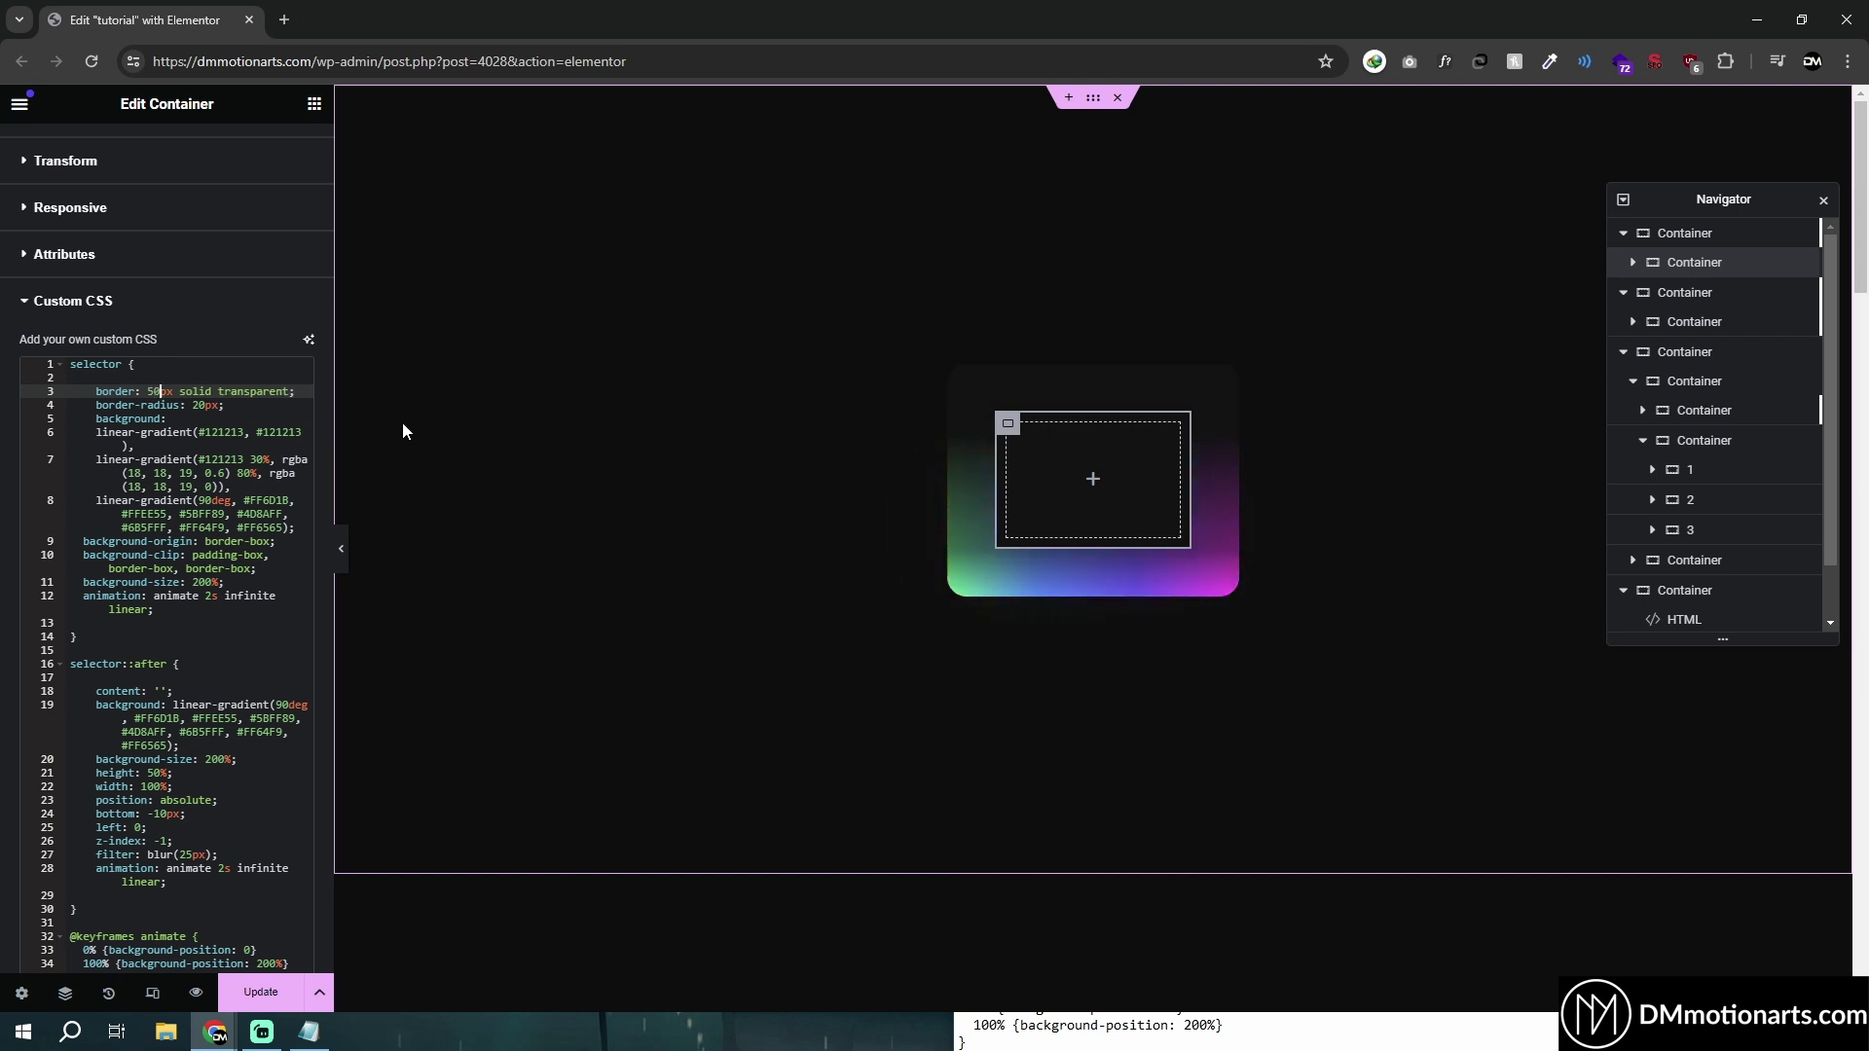
{"action": "key", "text": "BackSpace"}
{"action": "key", "text": "BackSpace"}
{"action": "type", "text": "5"}
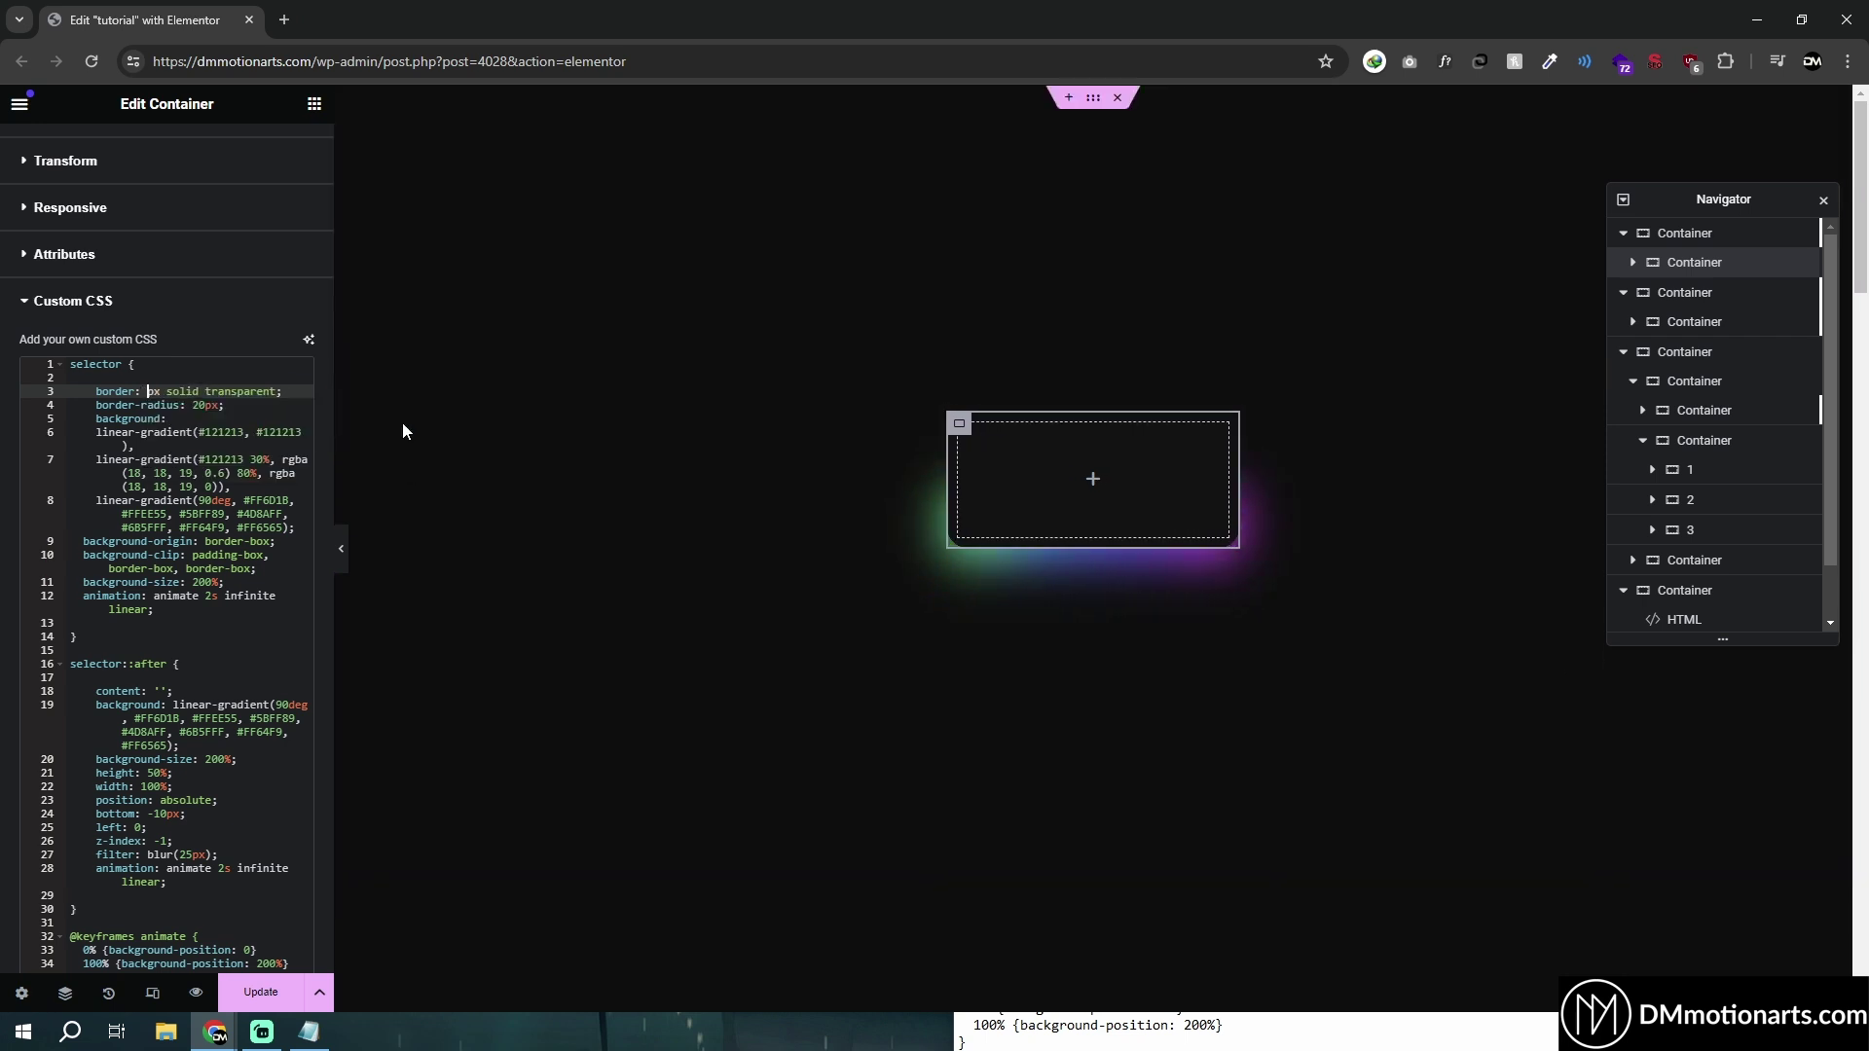
{"action": "key", "text": "BackSpace"}
{"action": "type", "text": "15"}
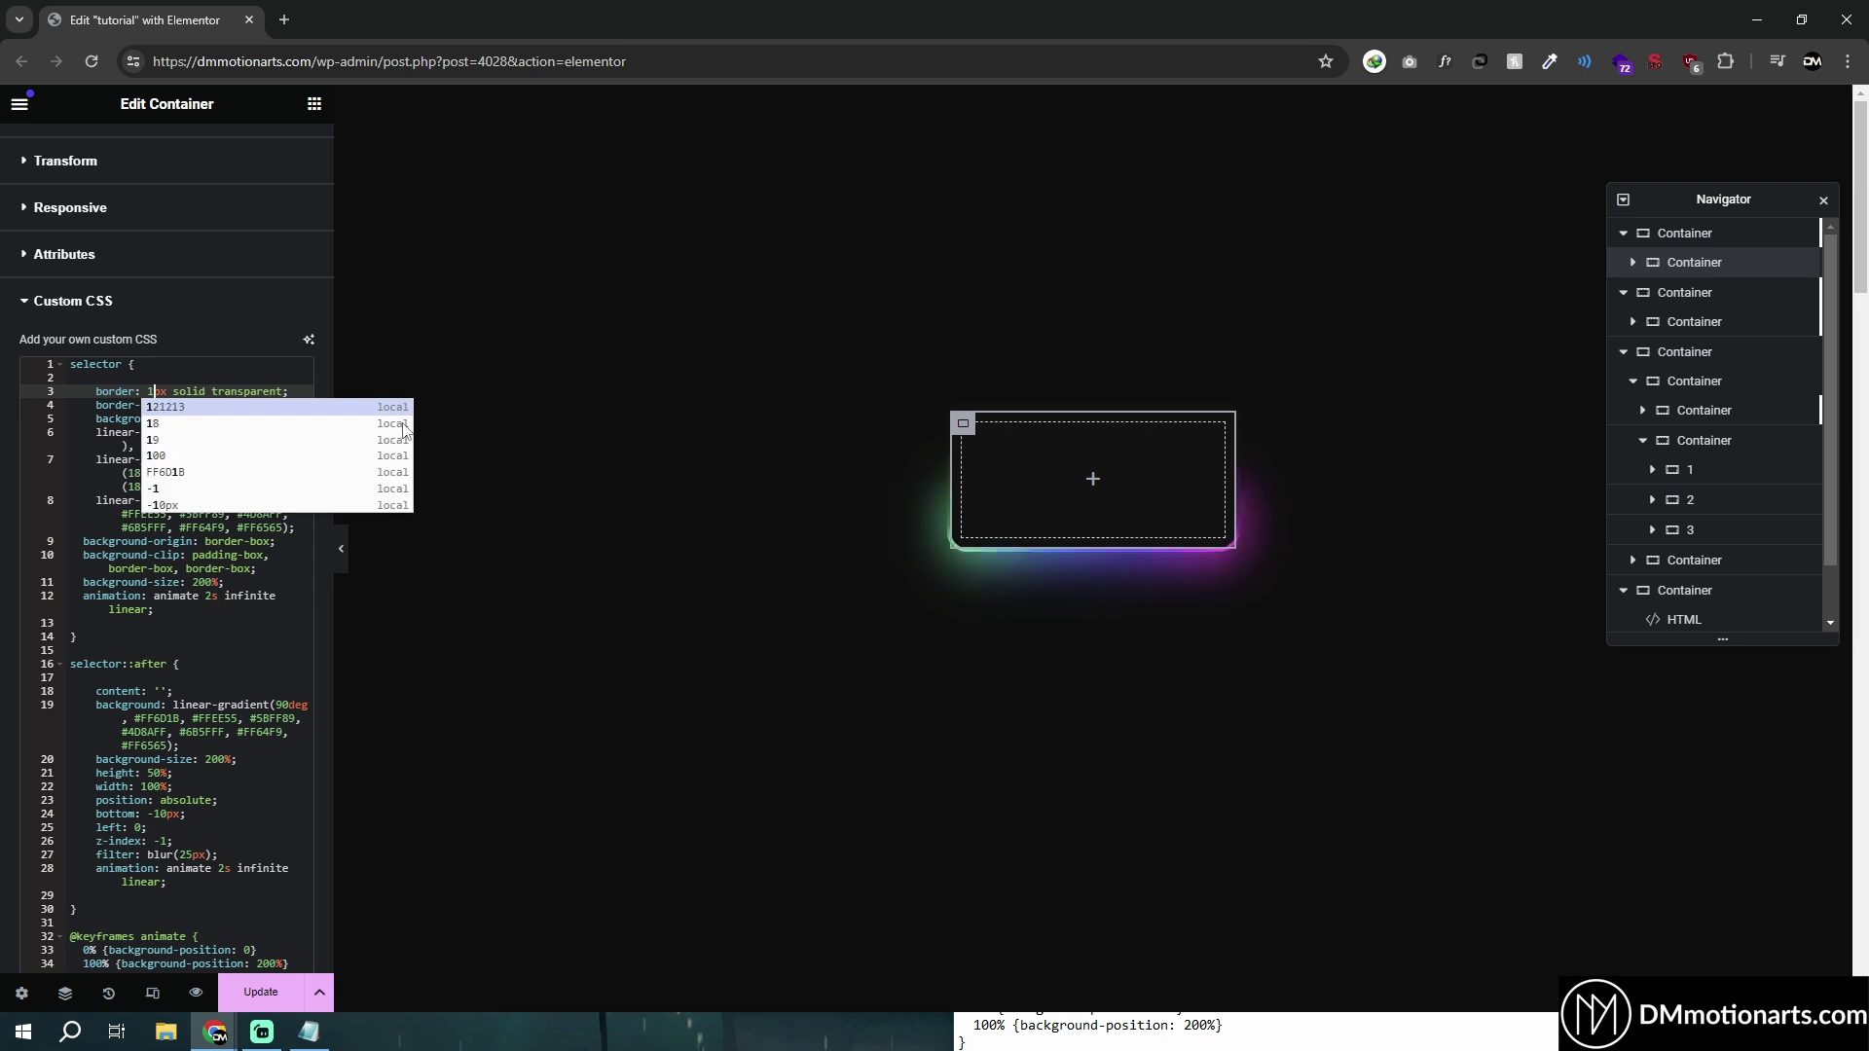
{"action": "key", "text": "BackSpace"}
{"action": "key", "text": "BackSpace"}
{"action": "type", "text": "5"}
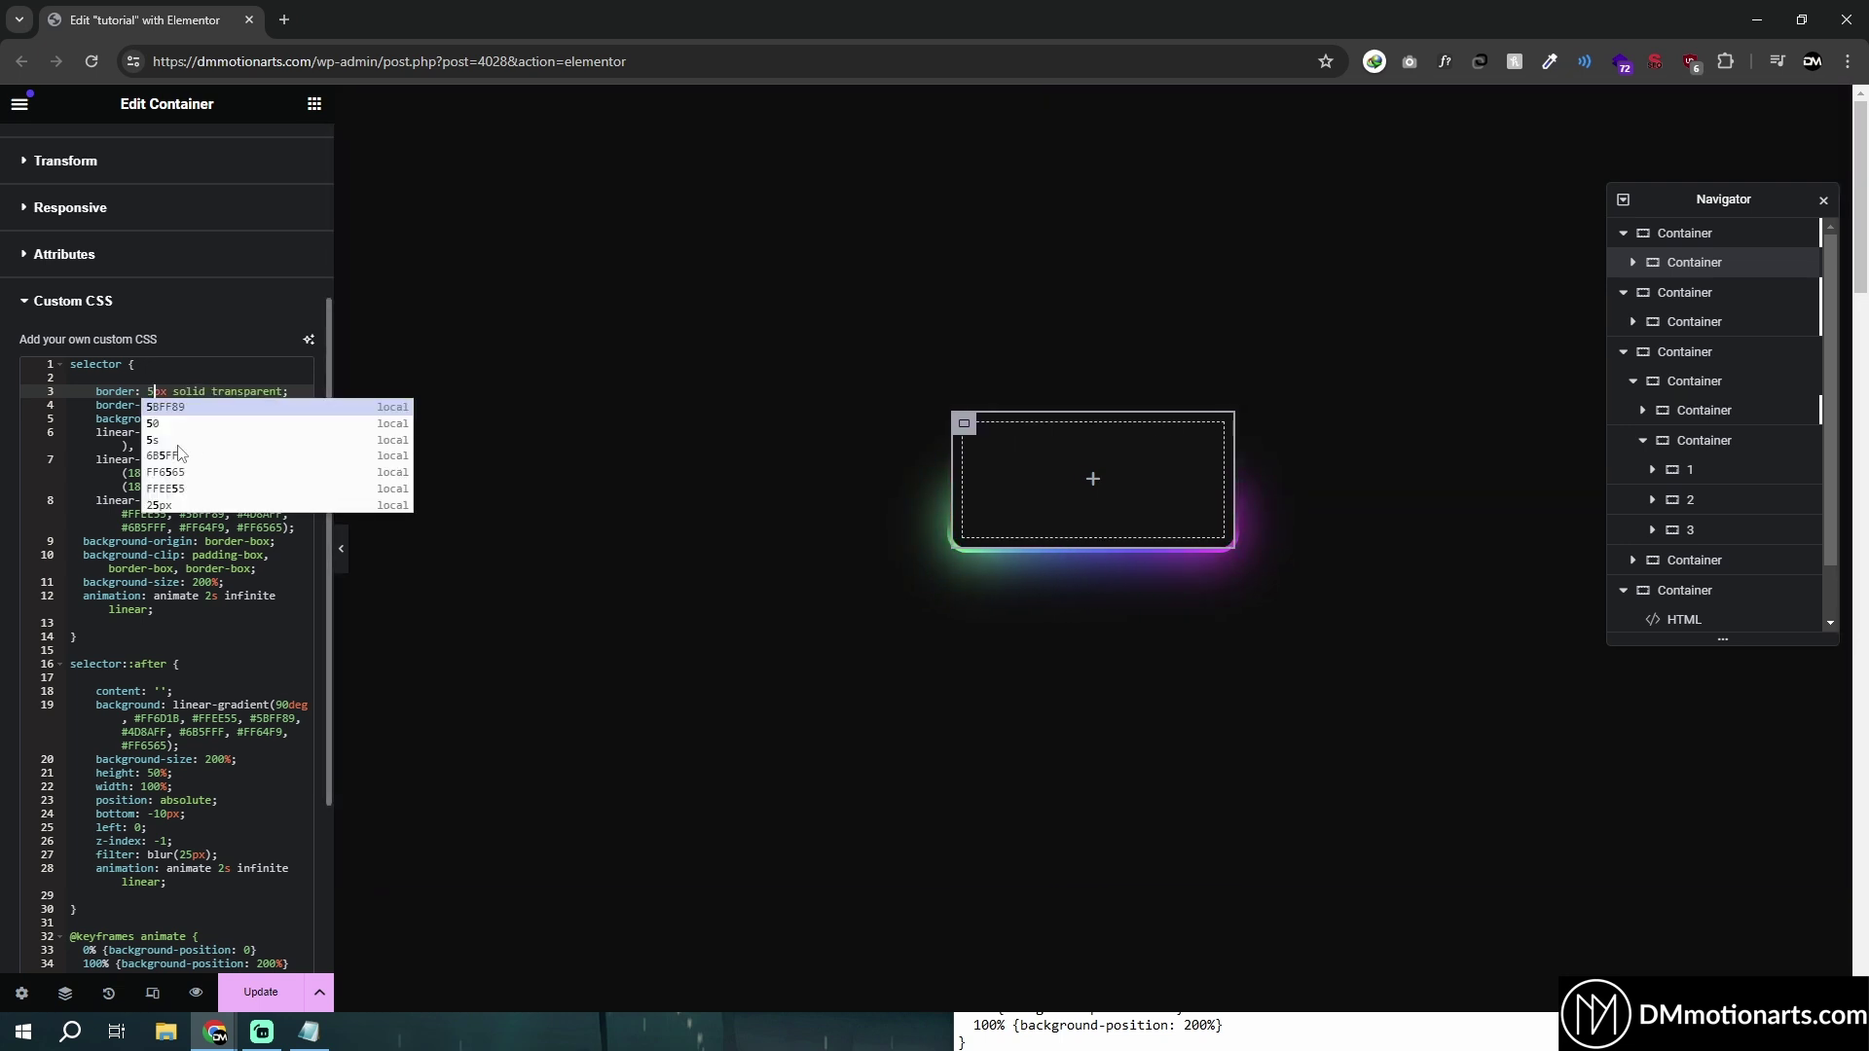
Step: Preview the button without the editing panel and bring the panel back
{"action": "left_click", "coordinate": [110, 402]}
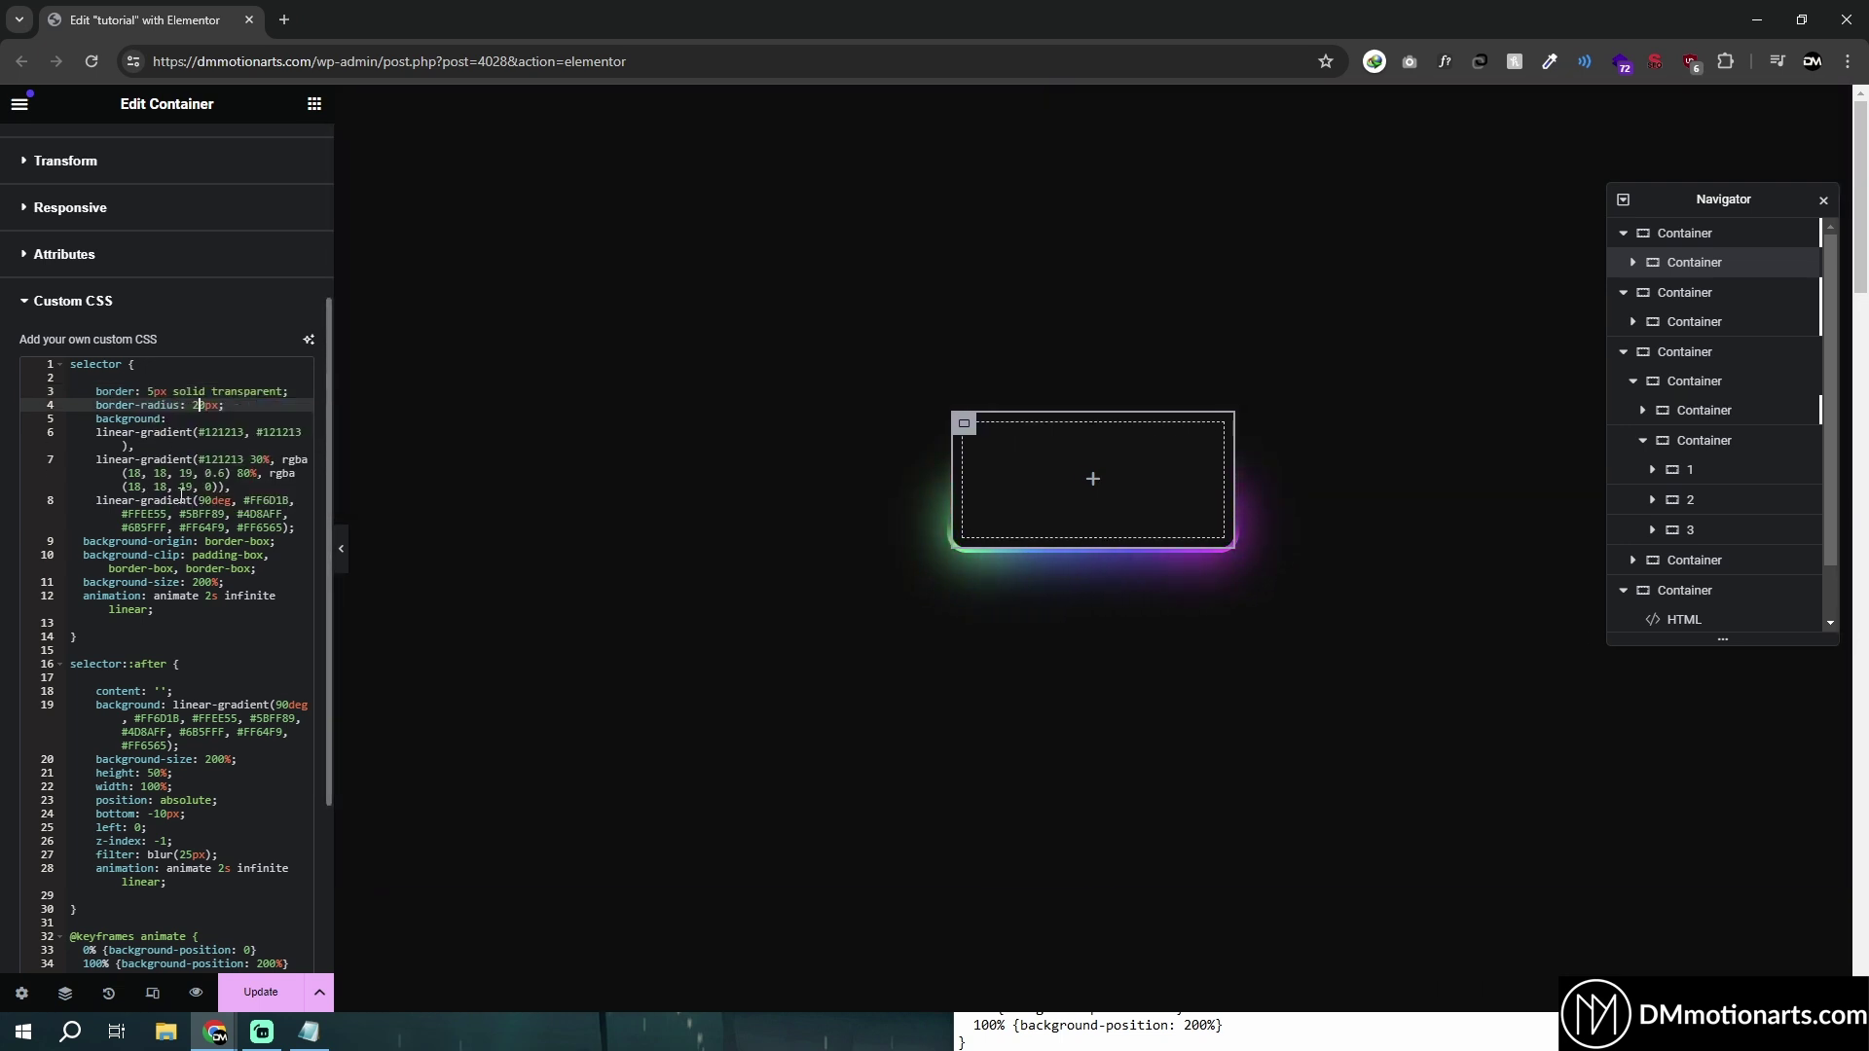
{"action": "left_click", "coordinate": [340, 549]}
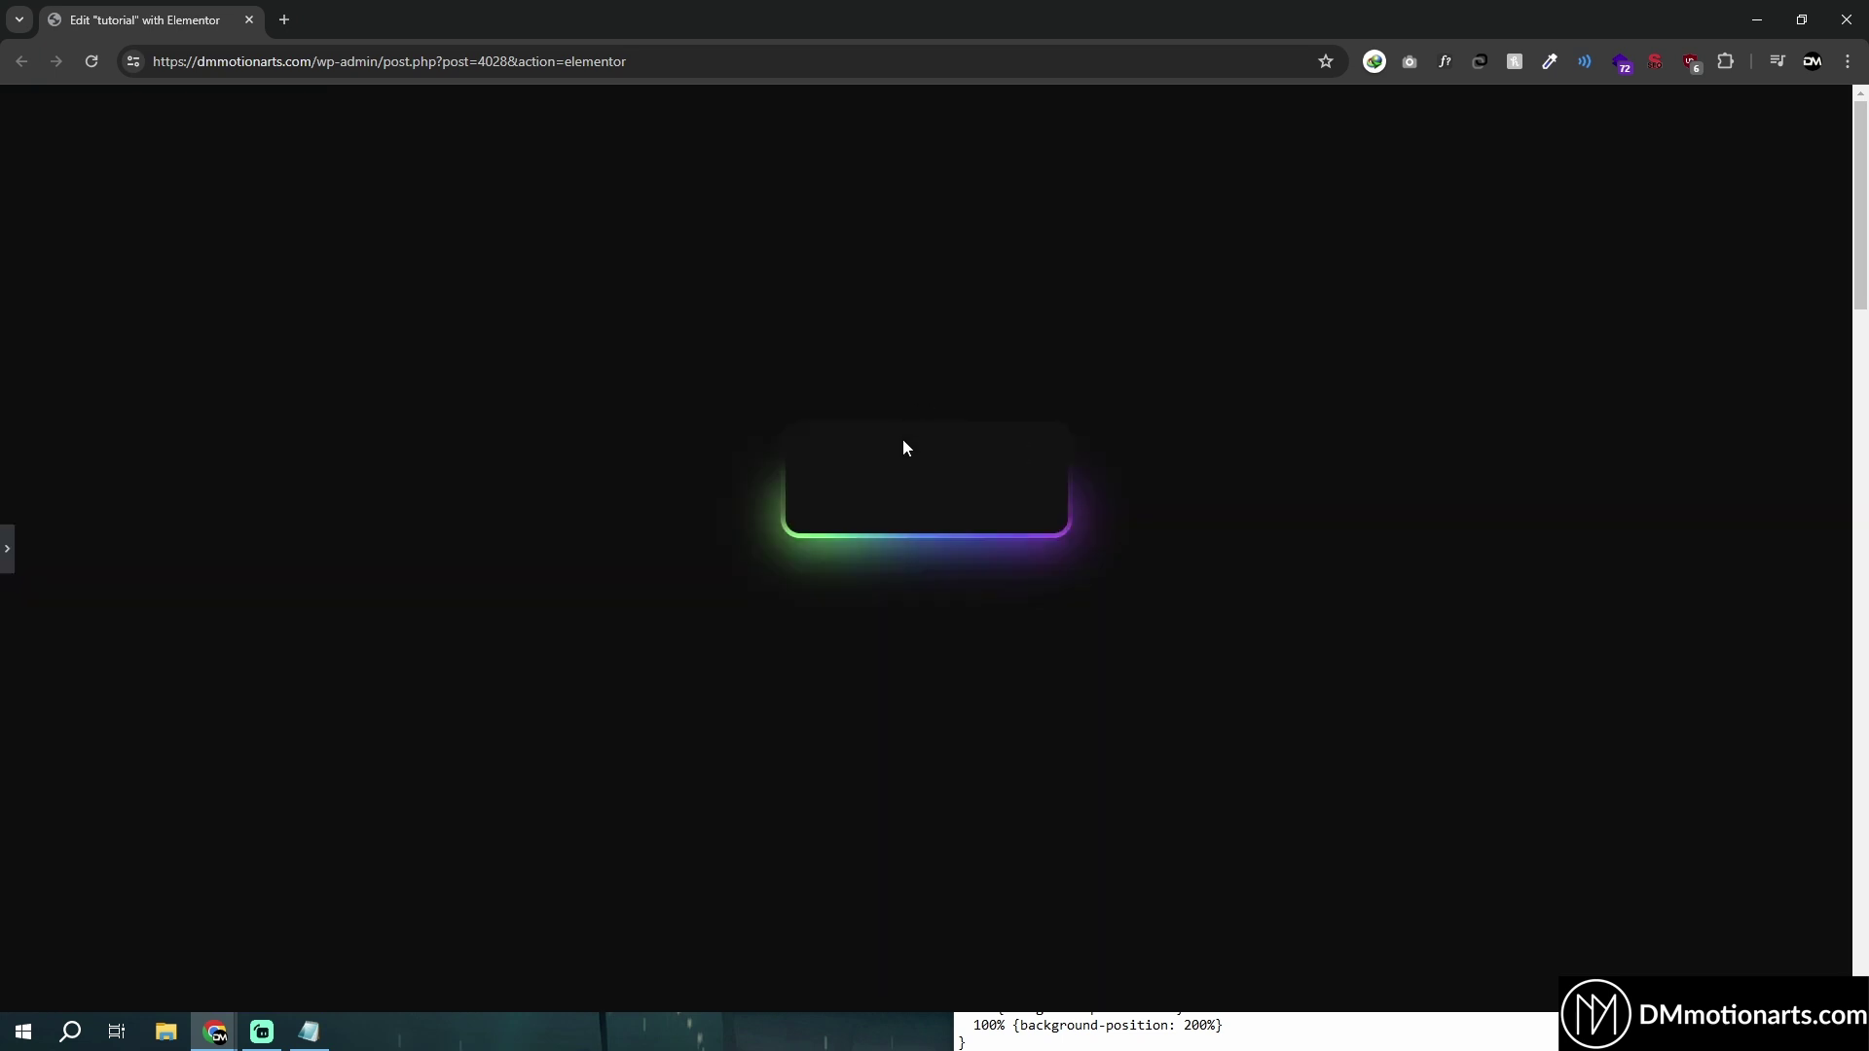
{"action": "left_click", "coordinate": [7, 548]}
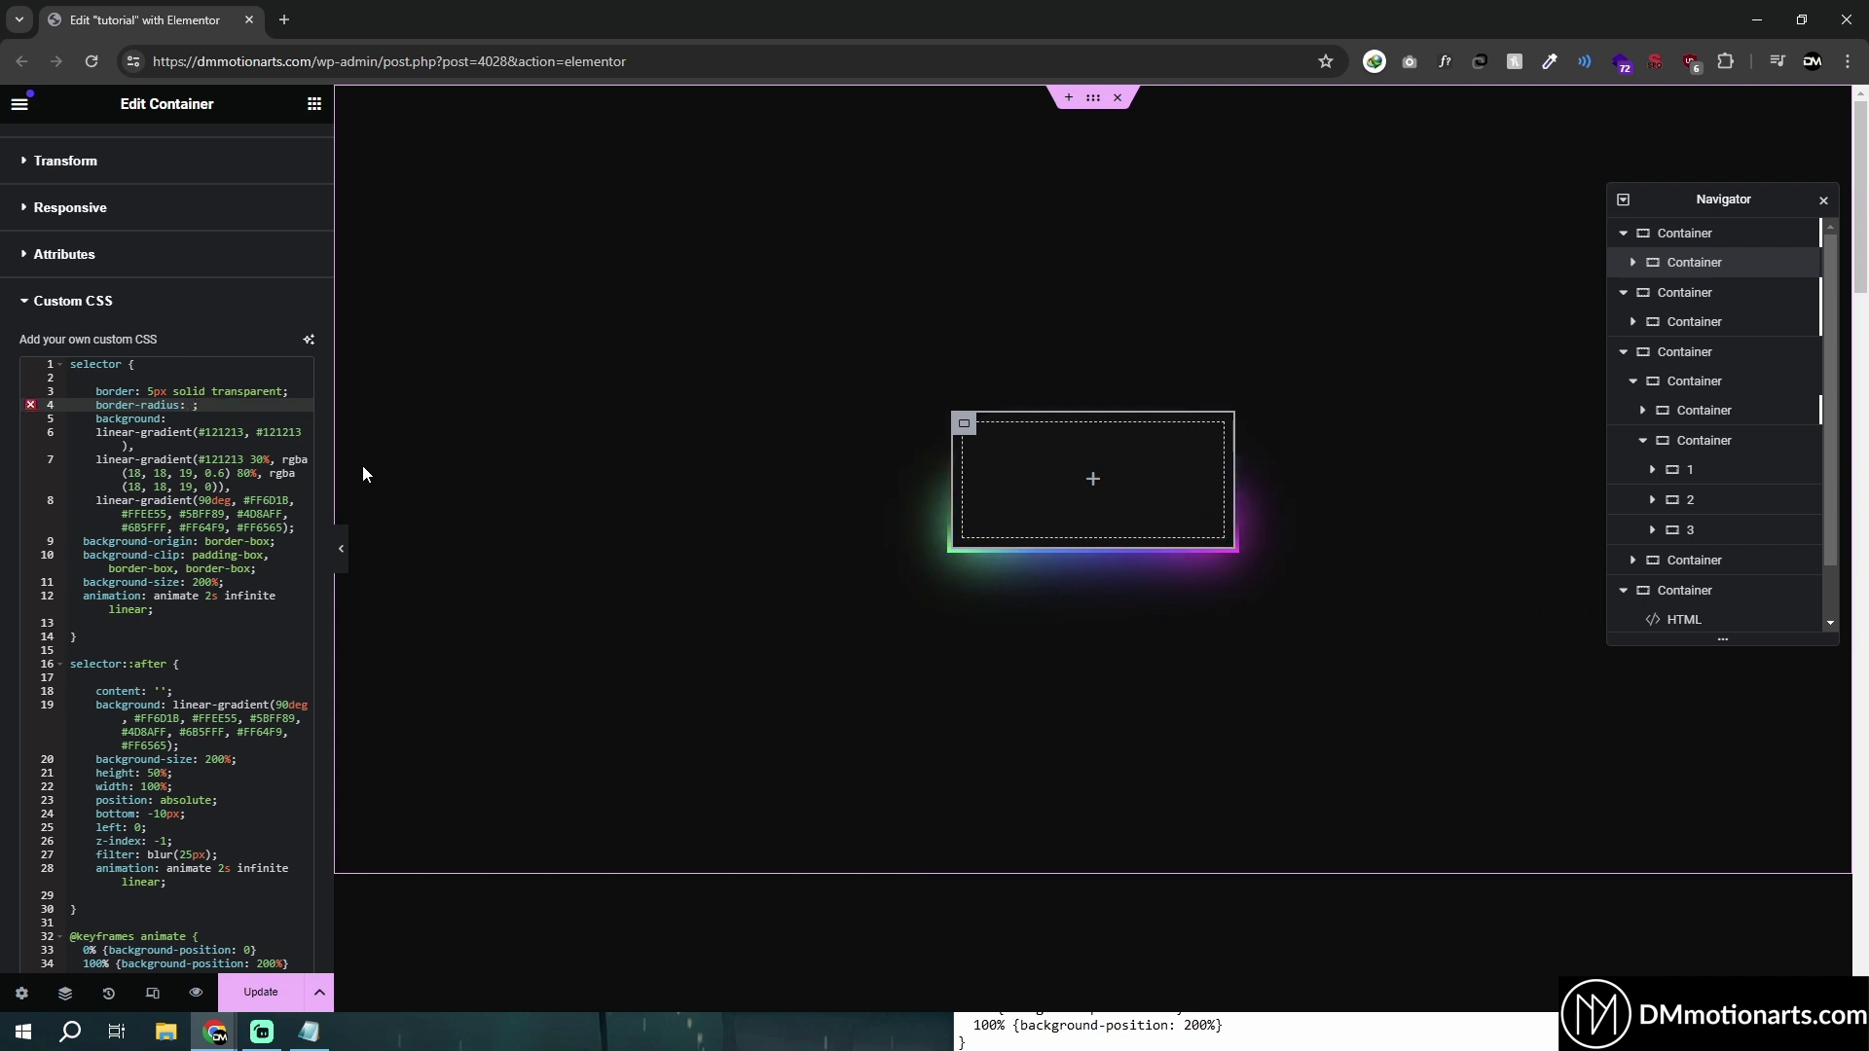
Step: Test a 5px border-radius in the nested container's CSS and restore it to 20px
{"action": "type", "text": "50%"}
{"action": "type", "text": "5px"}
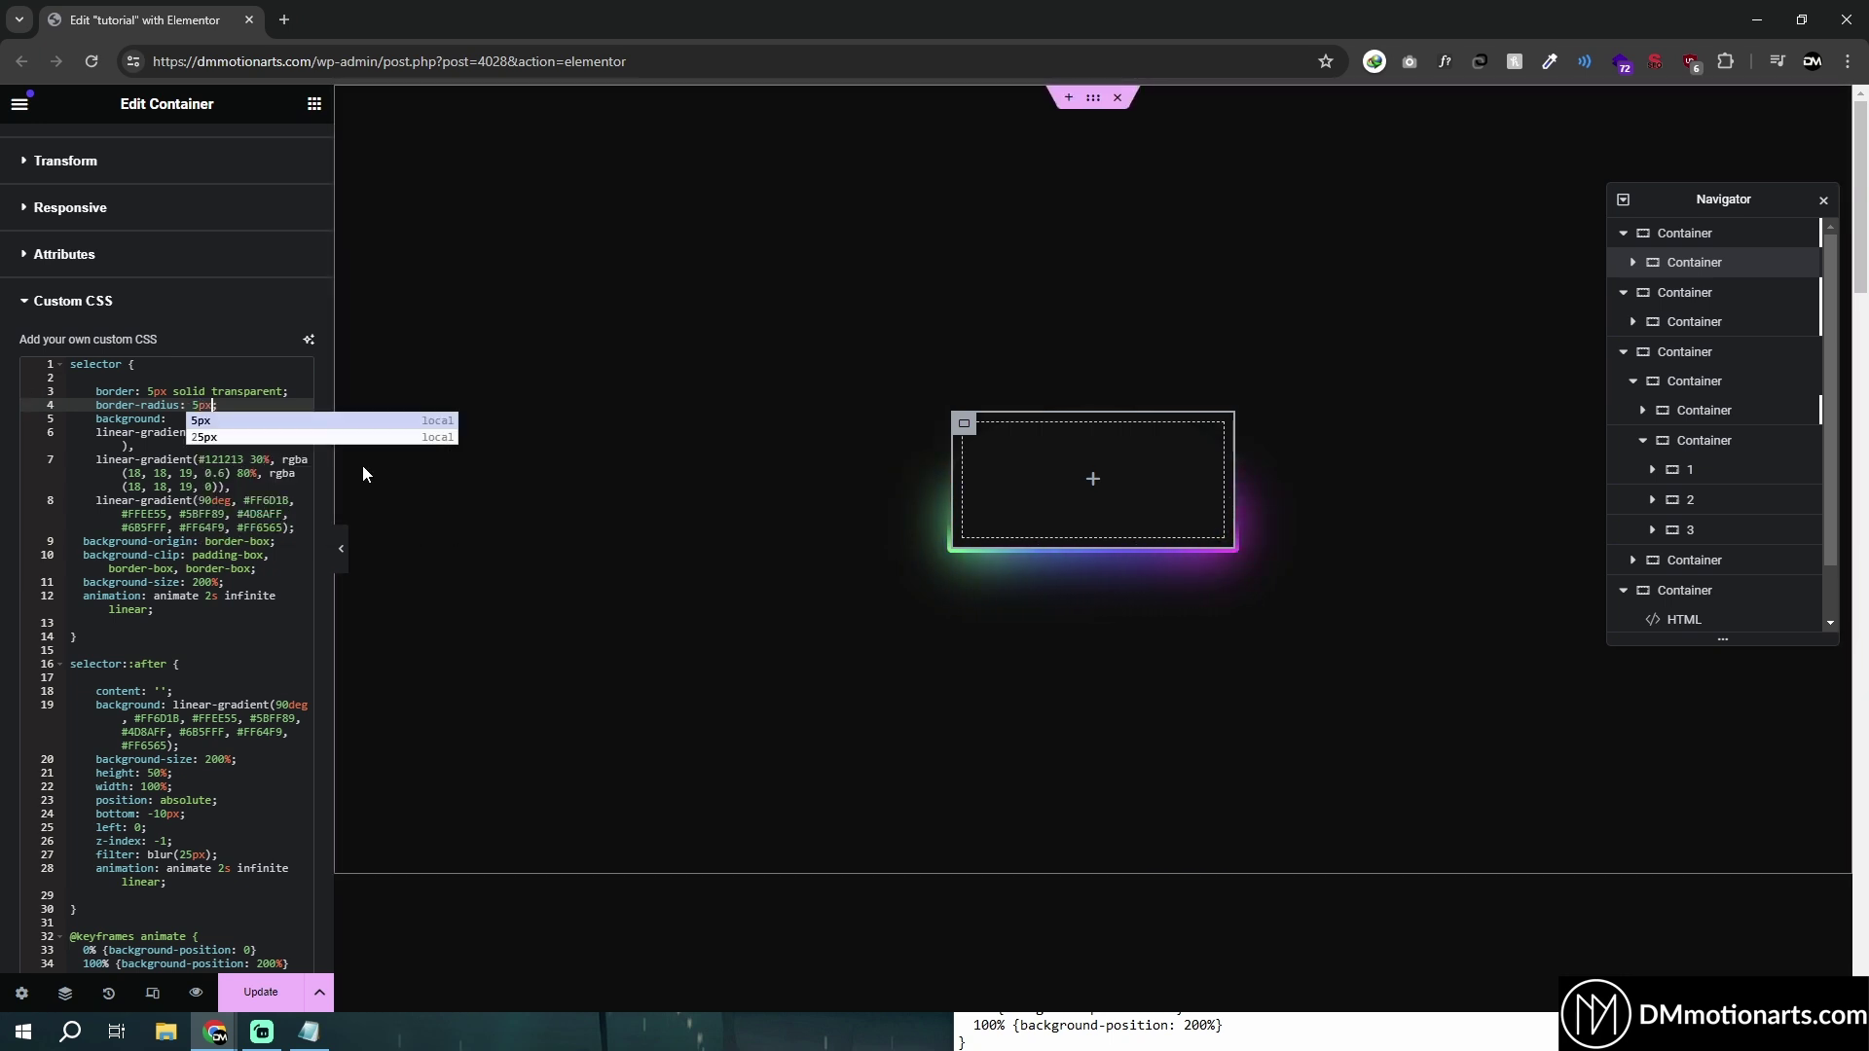
{"action": "key", "text": "BackSpace"}
{"action": "key", "text": "BackSpace"}
{"action": "key", "text": "BackSpace"}
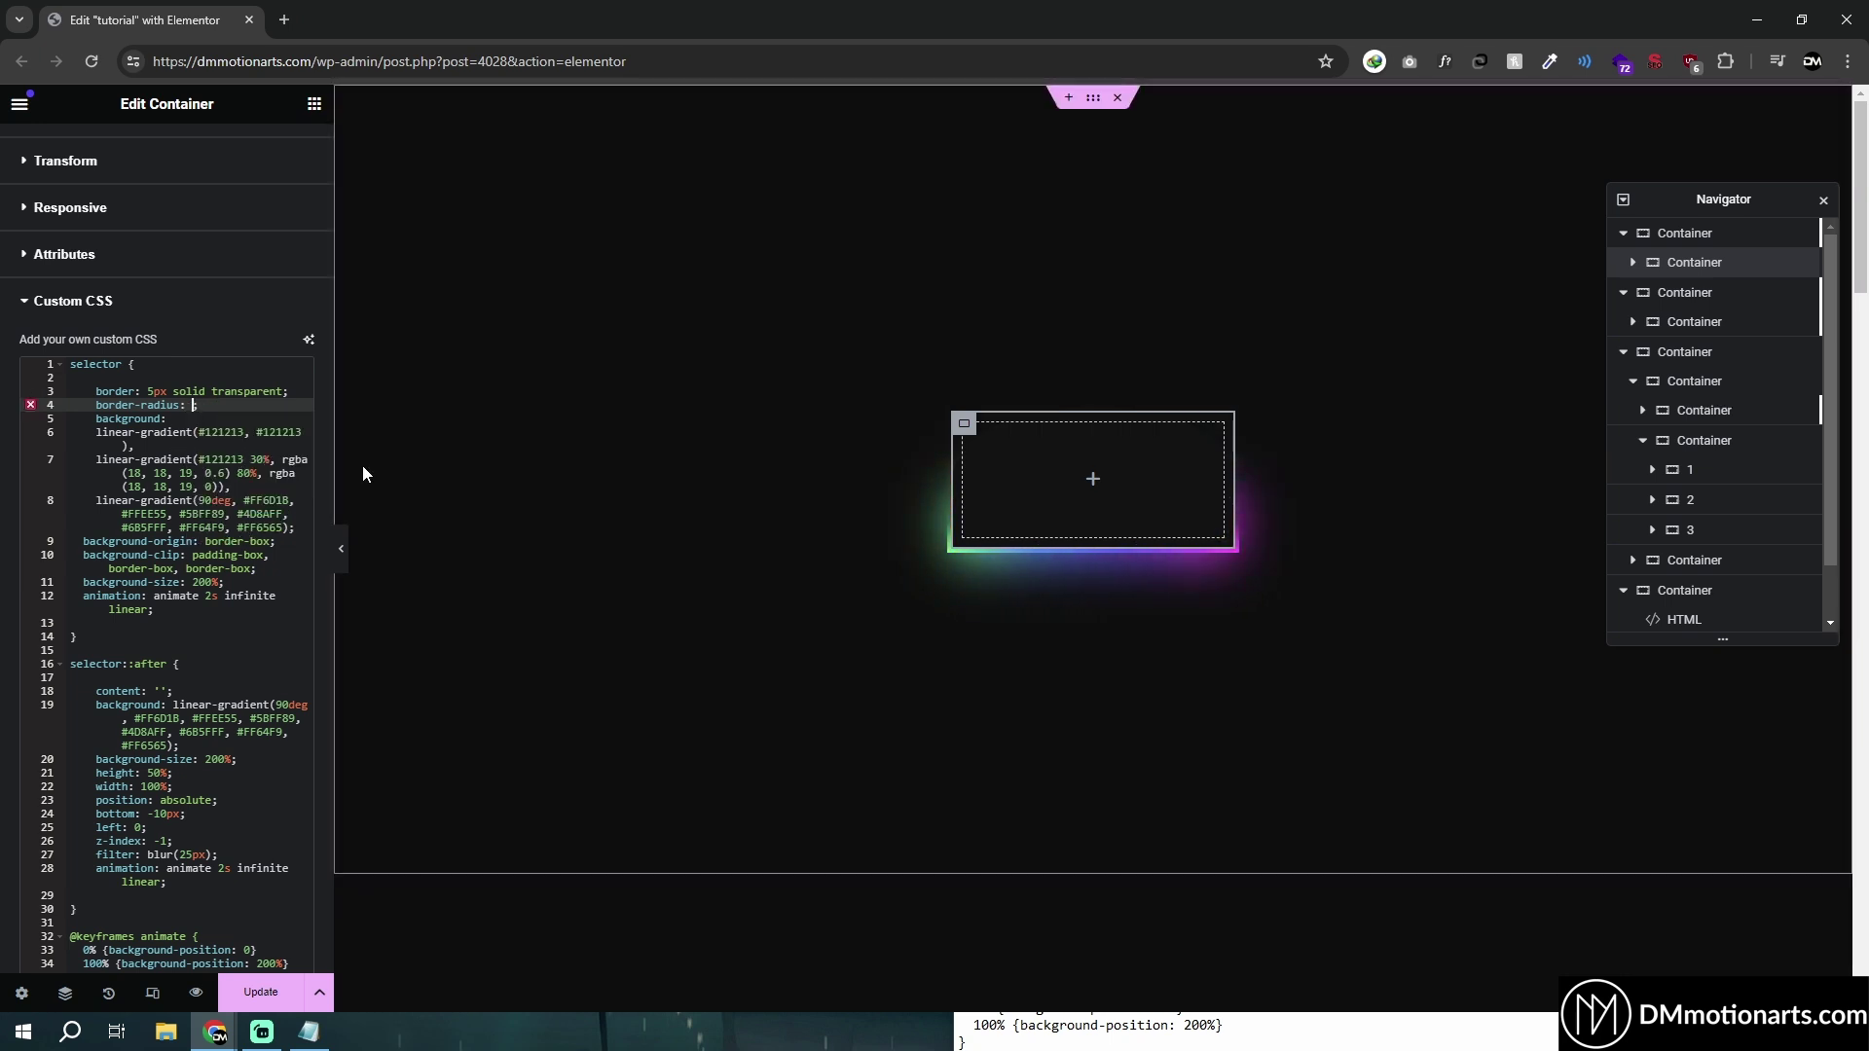
{"action": "type", "text": "20px"}
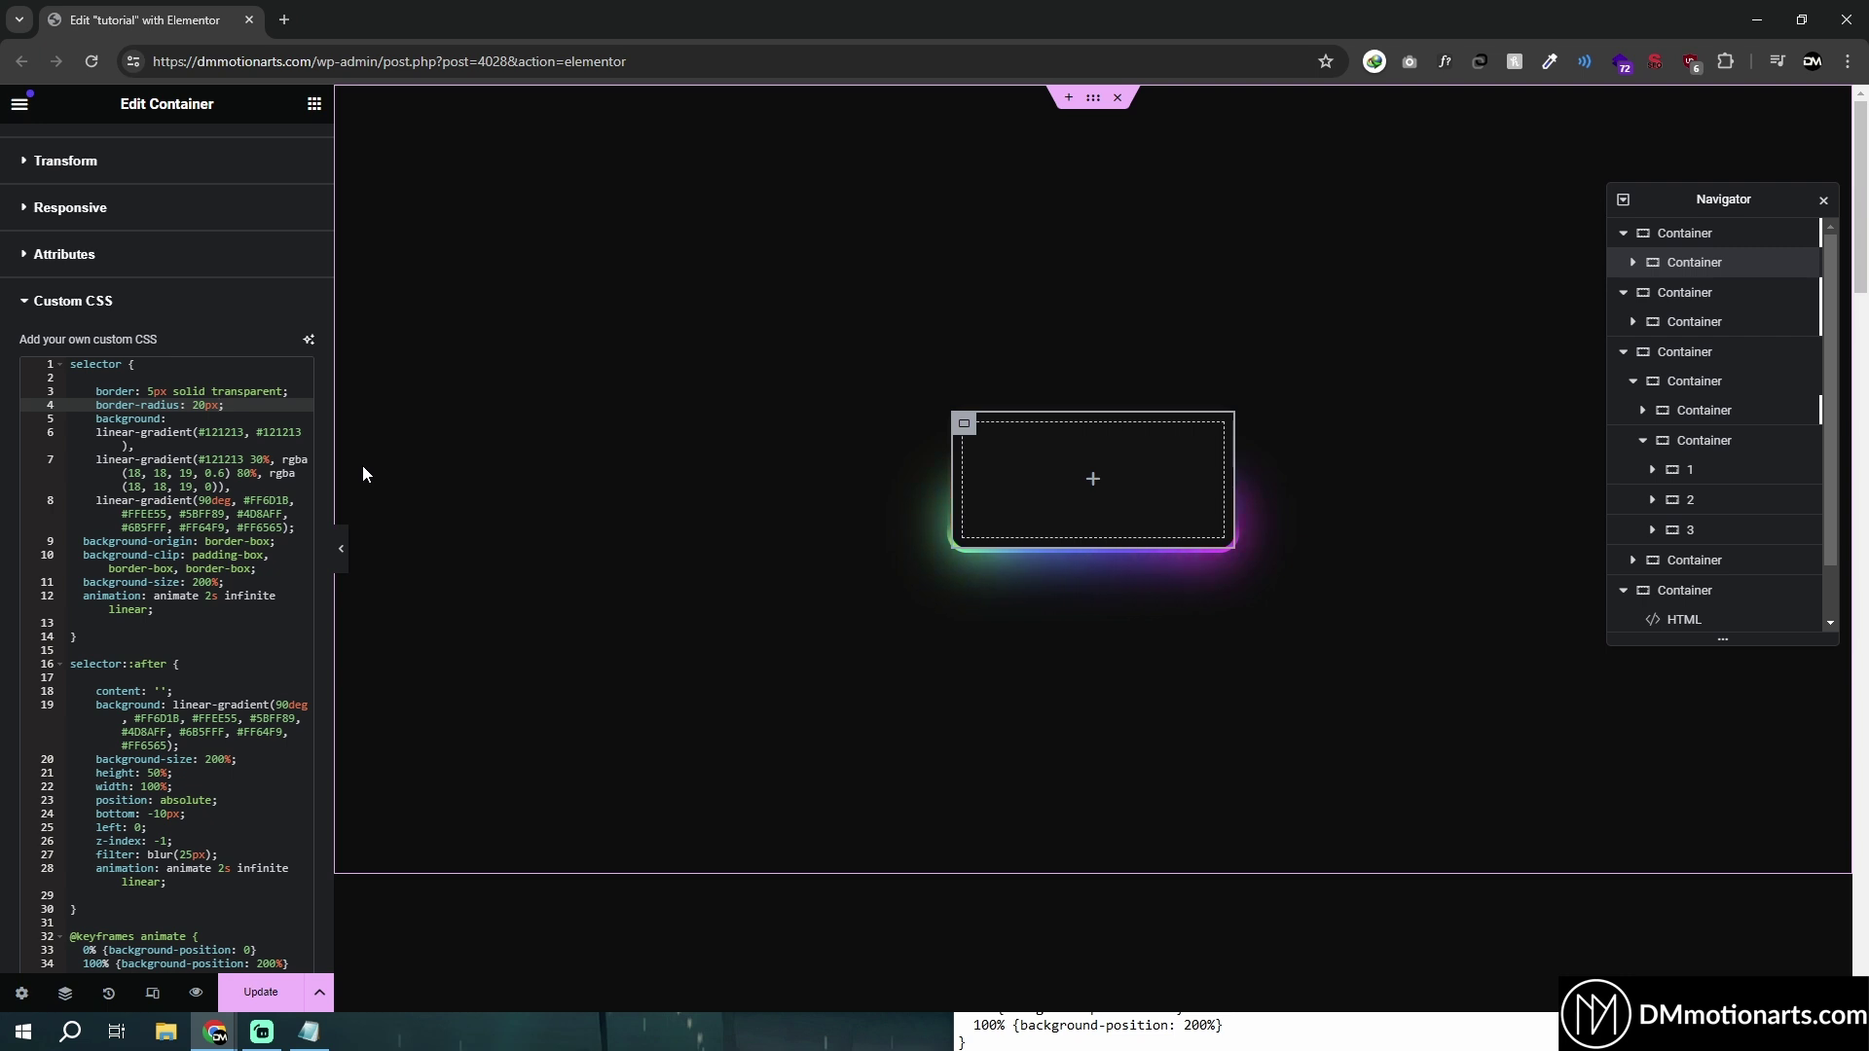
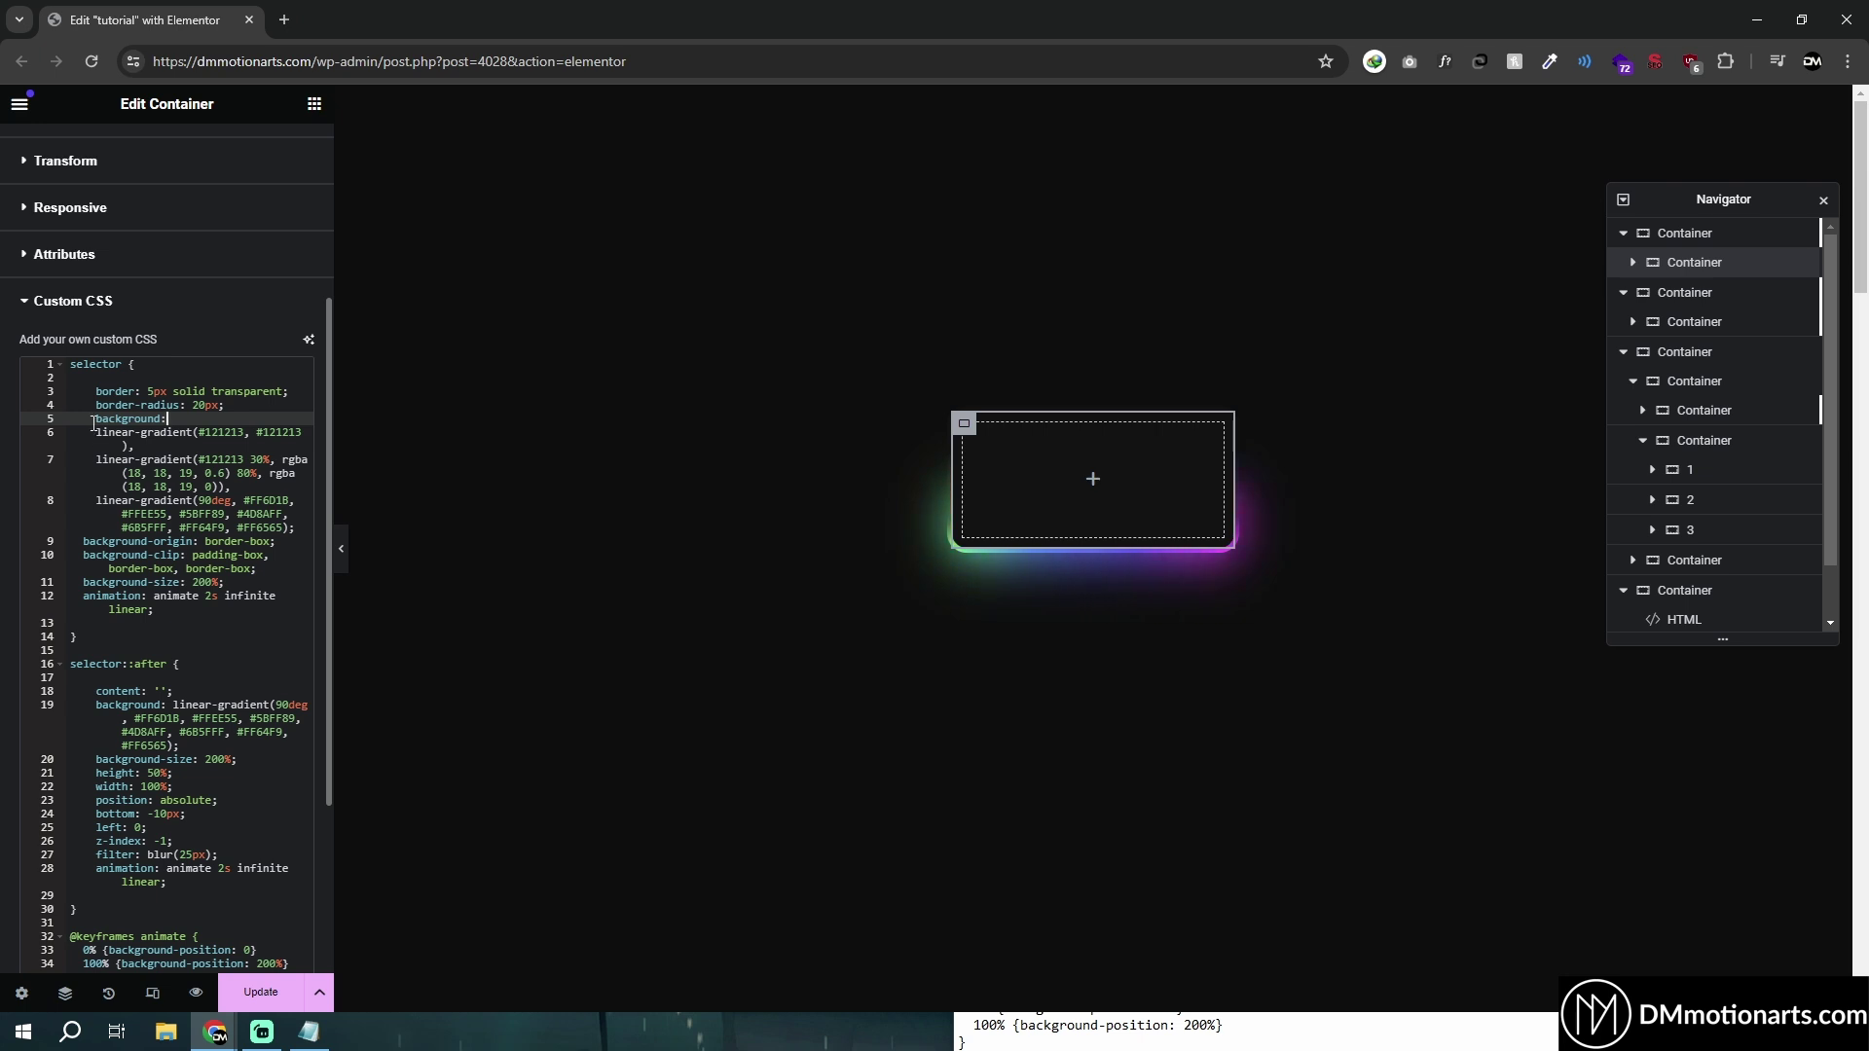
Step: Examine the background's three linear-gradient lines in the Notepad copy of the CSS and return to the Elementor editor
{"action": "left_click_drag", "start_coordinate": [96, 418], "coordinate": [313, 524]}
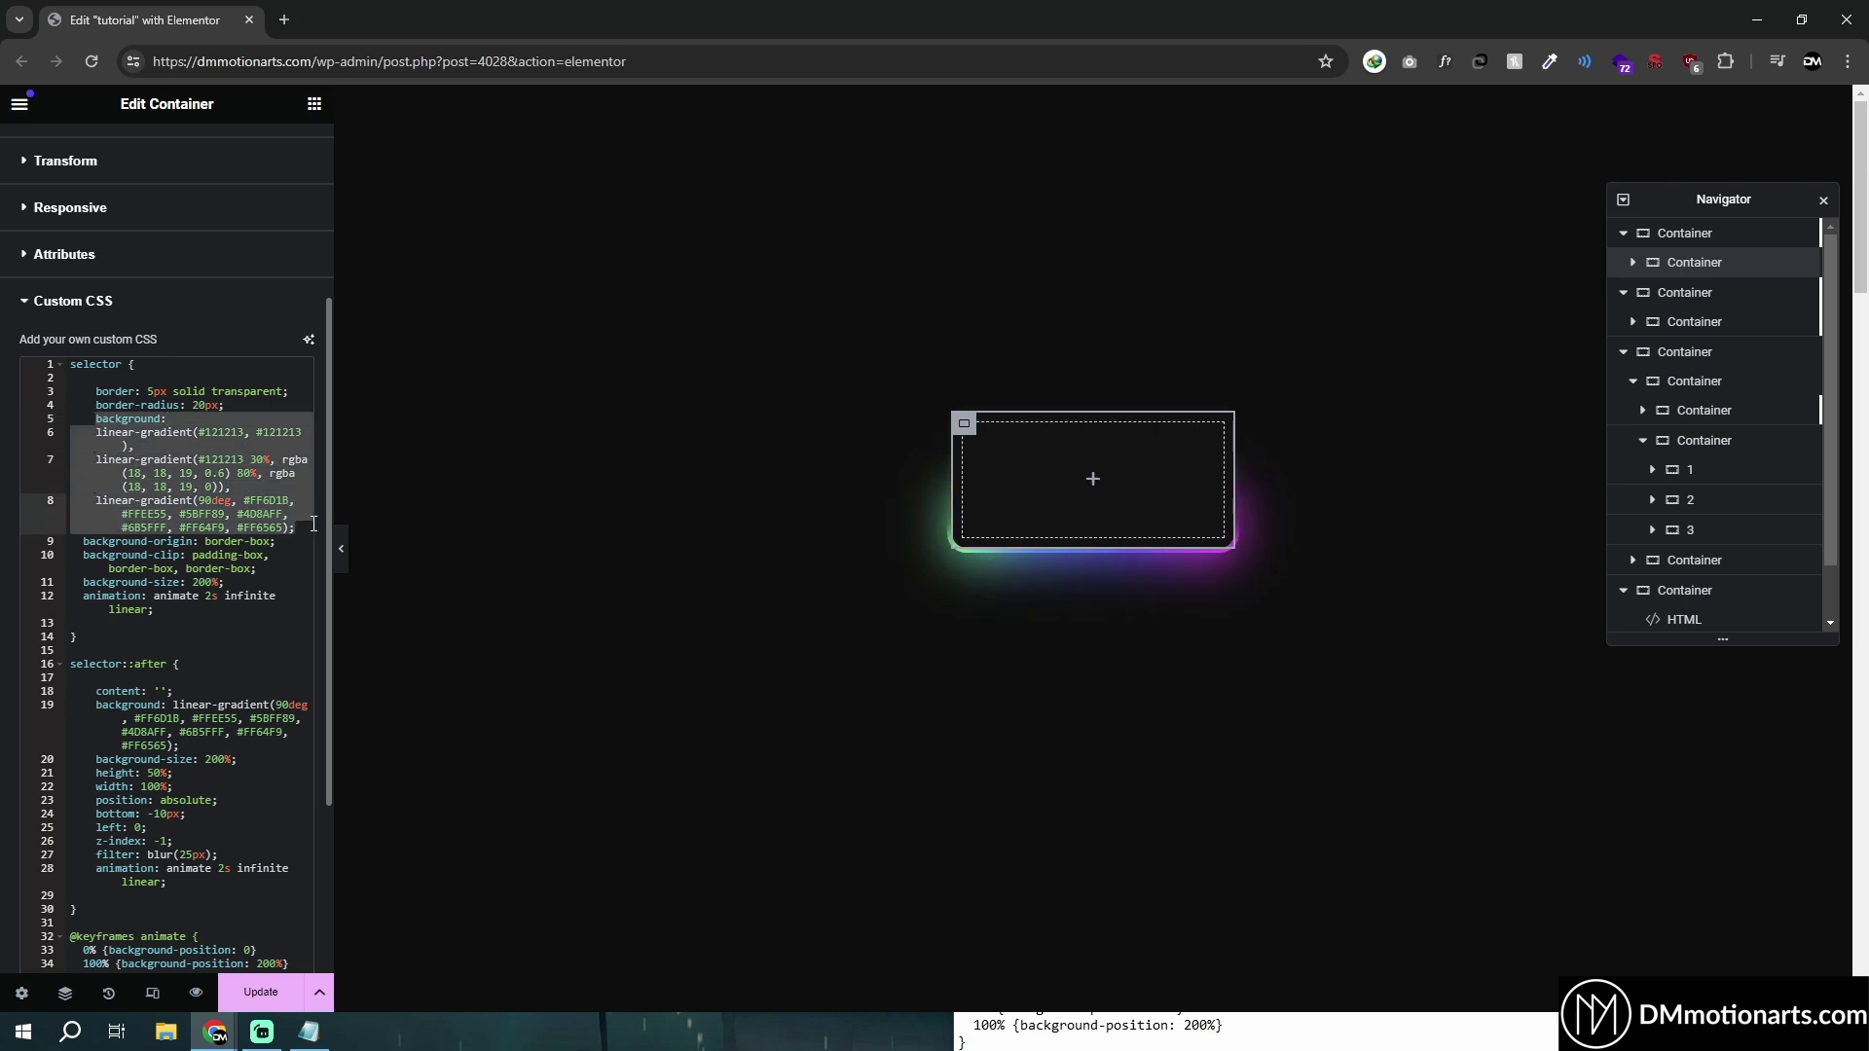
{"action": "left_click", "coordinate": [309, 1032]}
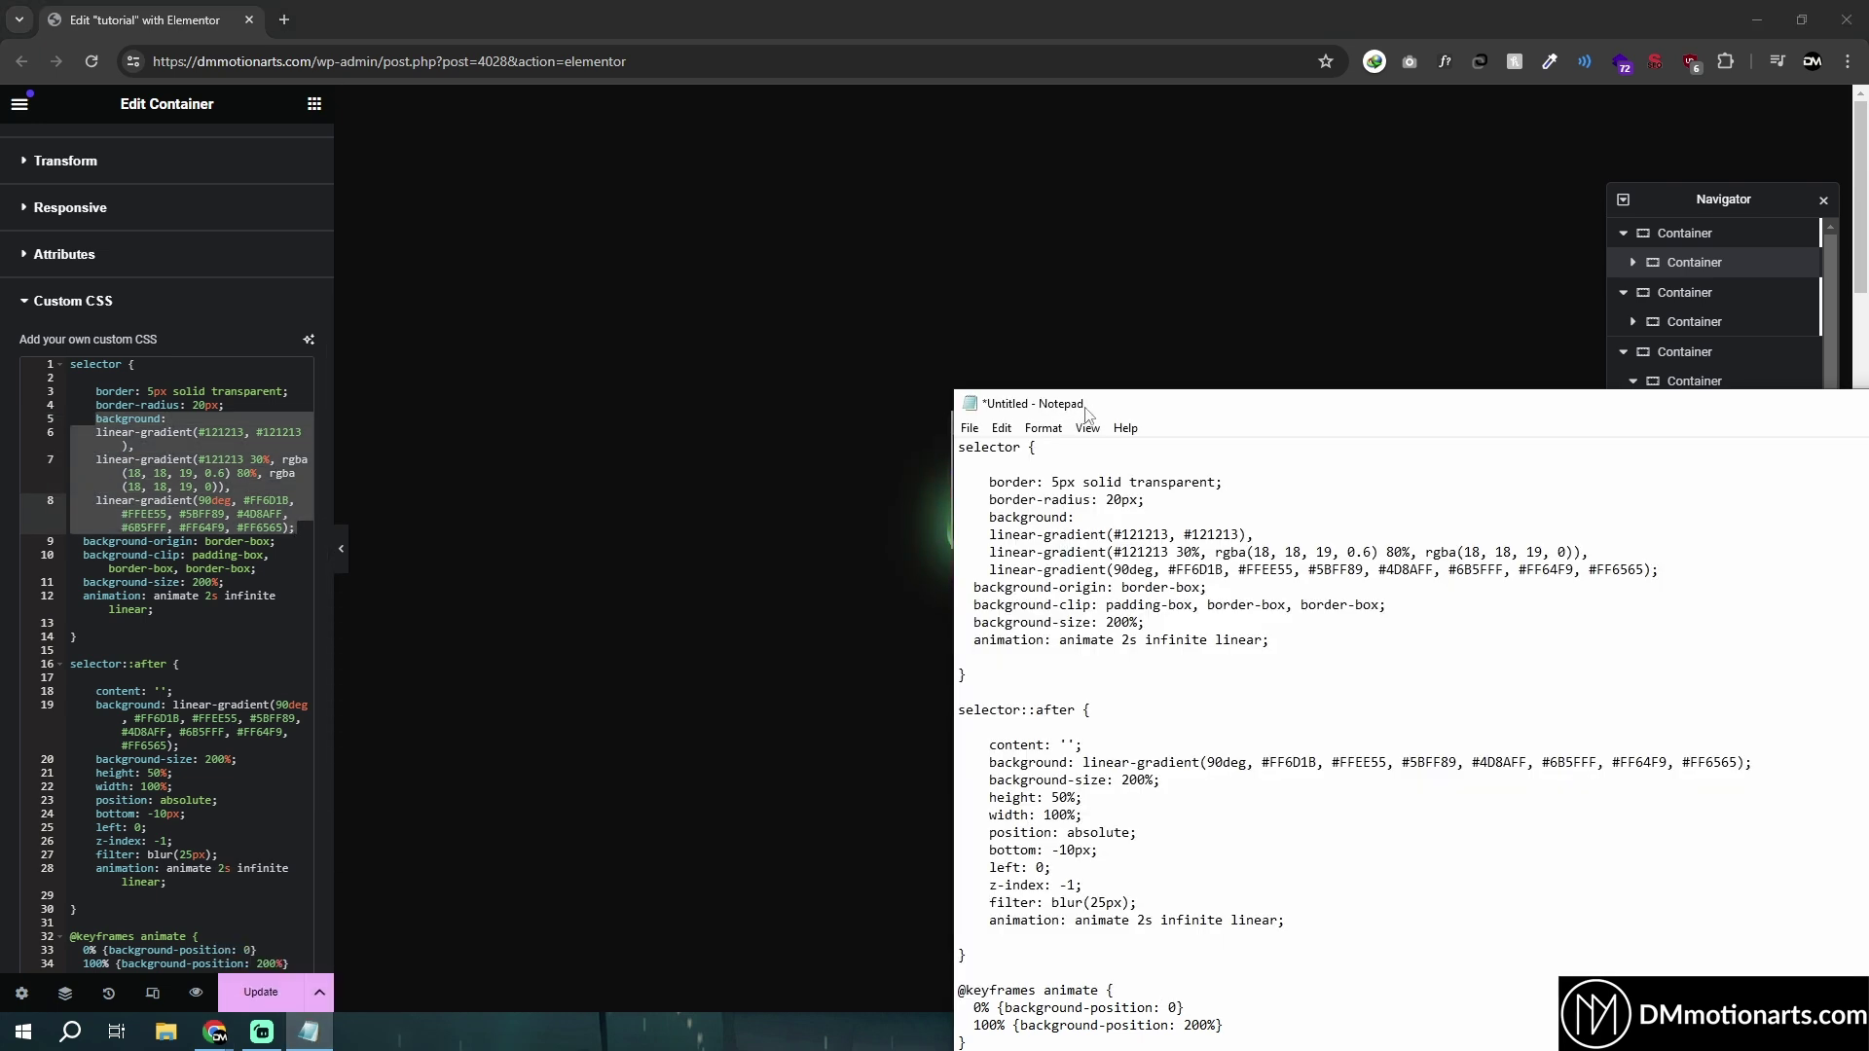
{"action": "left_click_drag", "start_coordinate": [1086, 413], "coordinate": [560, 355]}
{"action": "left_click_drag", "start_coordinate": [759, 465], "coordinate": [1163, 509]}
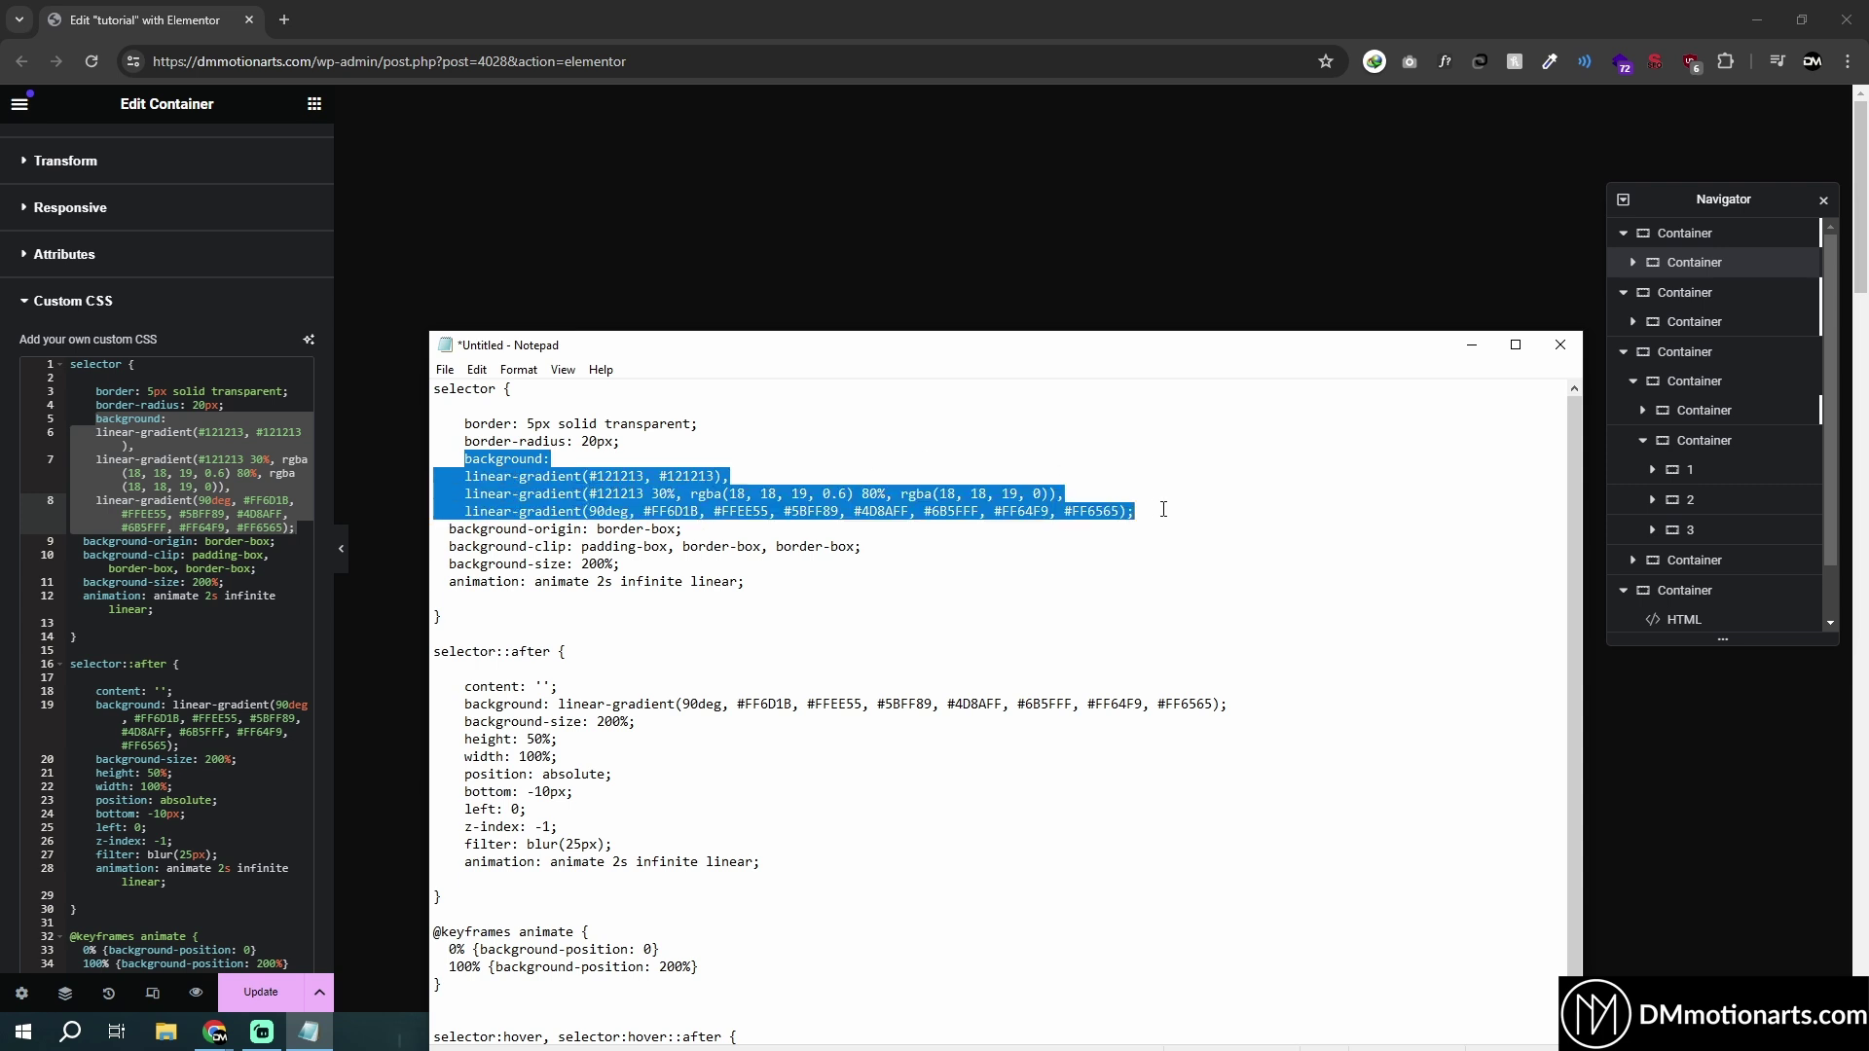
{"action": "left_click", "coordinate": [451, 525]}
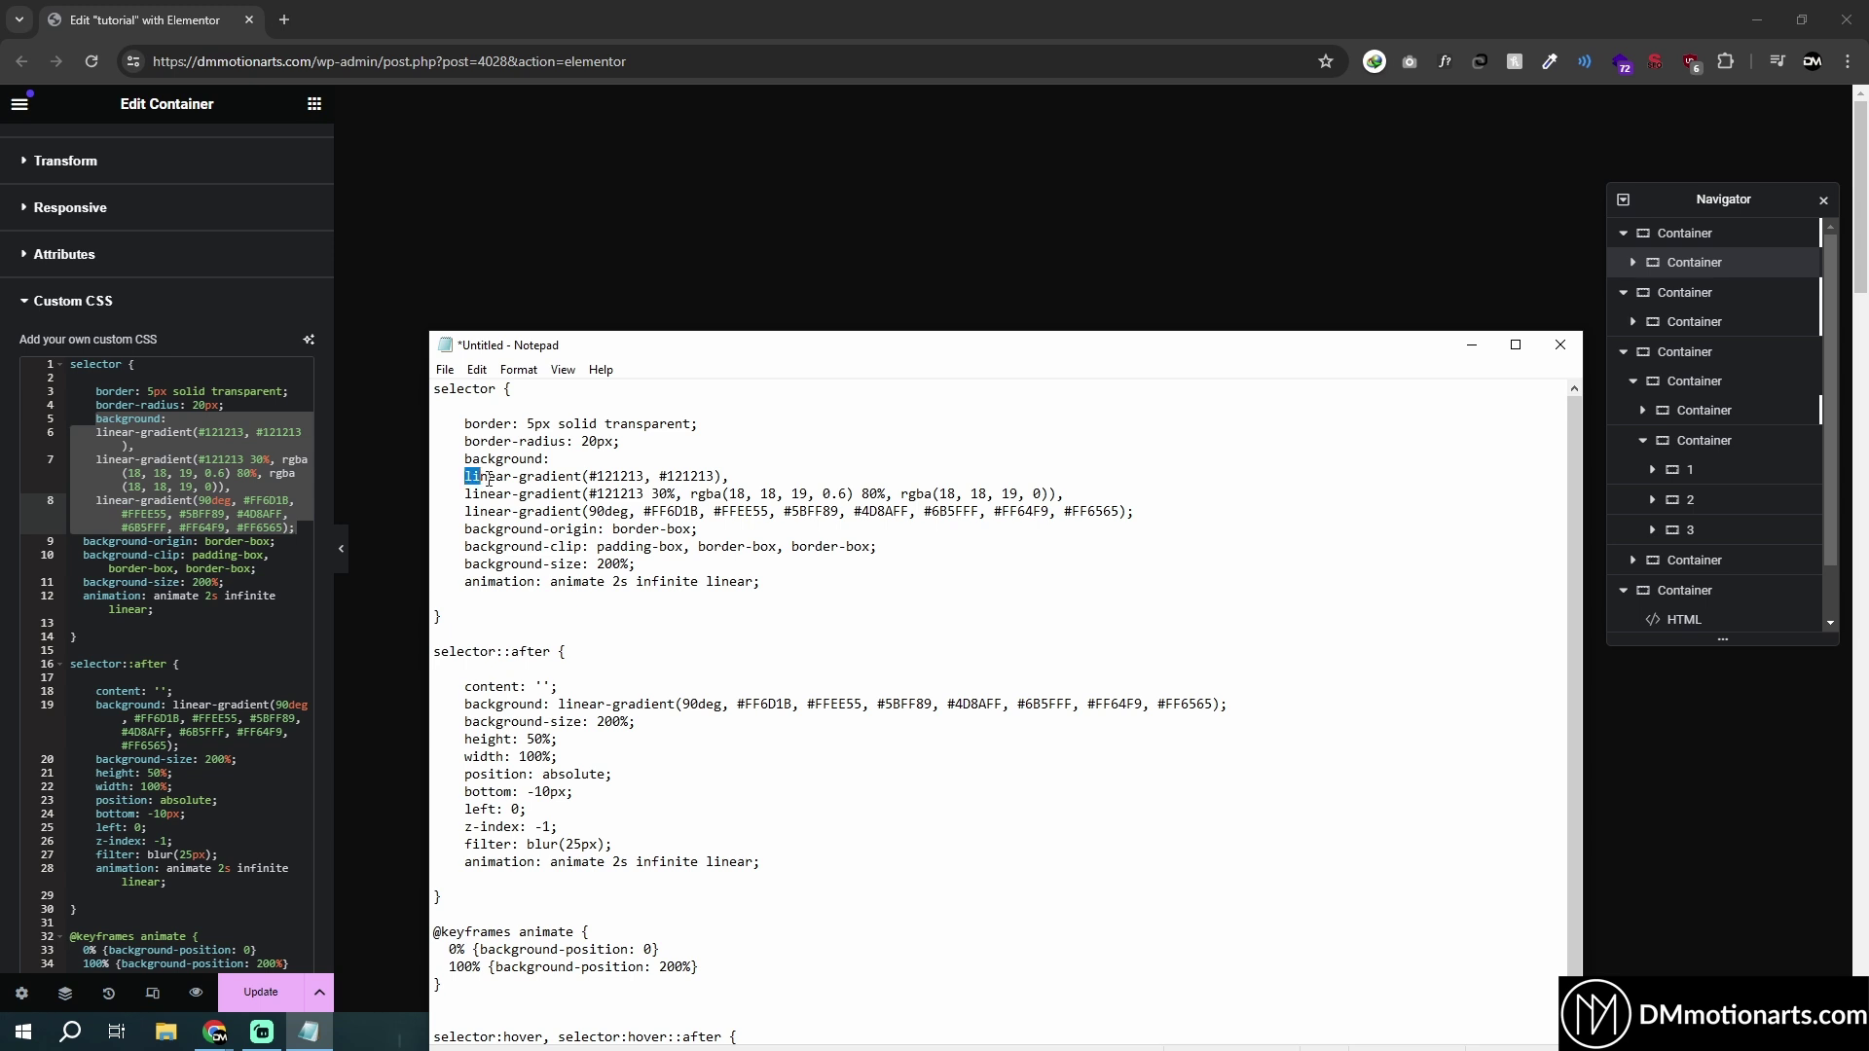
{"action": "left_click_drag", "start_coordinate": [489, 477], "coordinate": [1171, 516]}
{"action": "left_click", "coordinate": [1201, 517]}
{"action": "key", "text": "alt+Tab"}
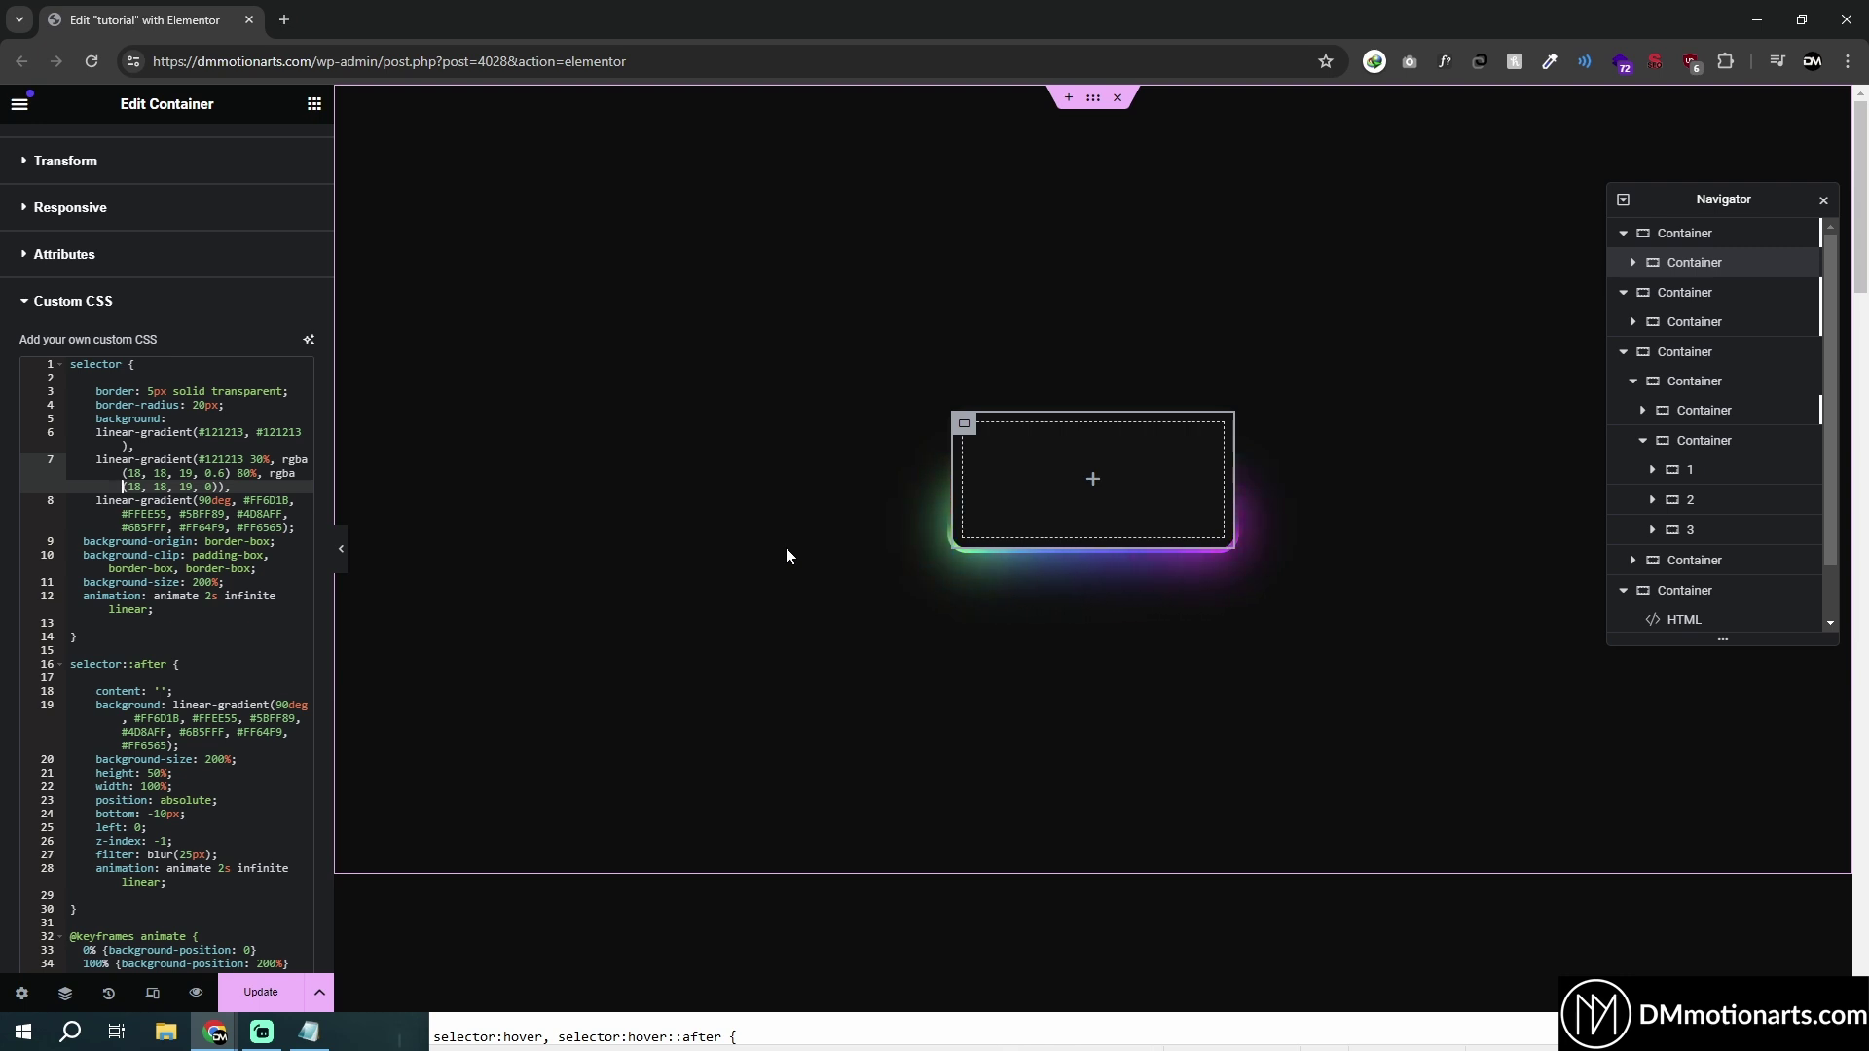
Step: Delete everything from the selector::after rule to the end of the custom CSS, and undo the deletion
{"action": "left_click", "coordinate": [153, 582]}
{"action": "left_click", "coordinate": [73, 662]}
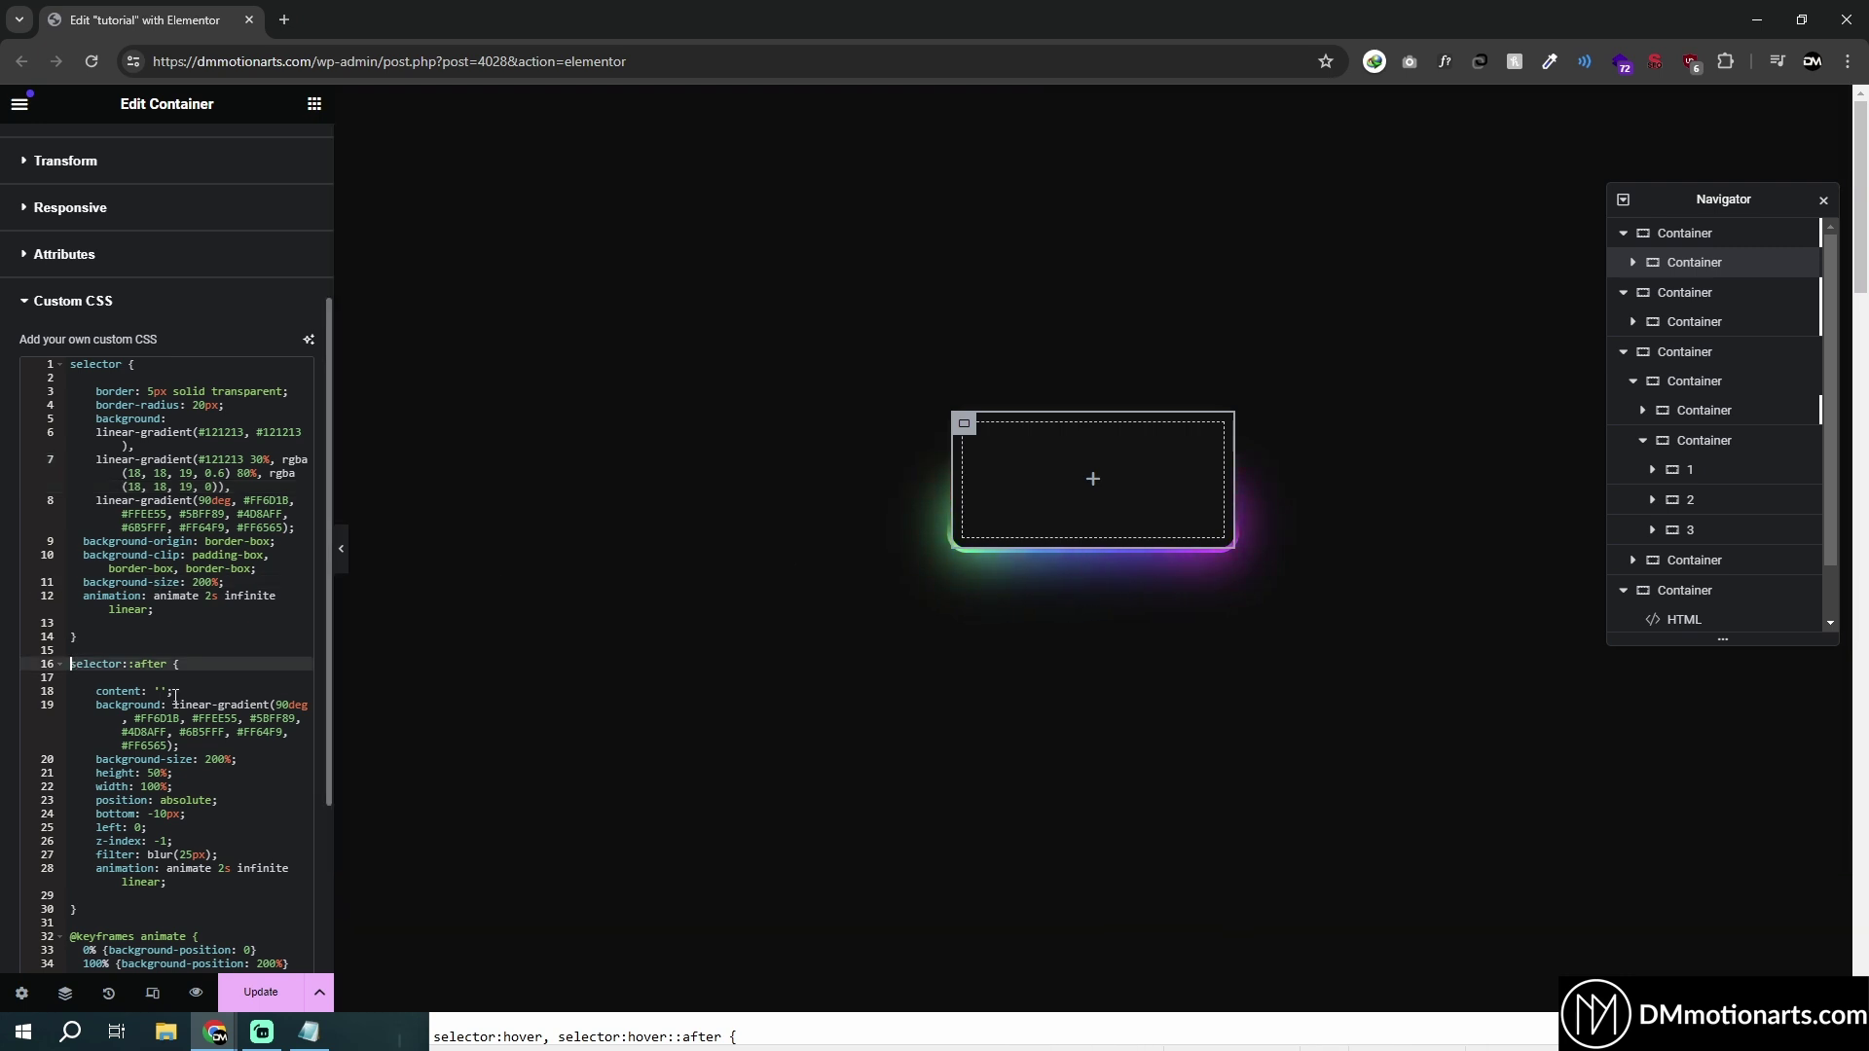
{"action": "scroll", "coordinate": [72, 662], "scroll_direction": "down", "scroll_amount": 3}
{"action": "left_click", "coordinate": [151, 793], "text": "shift"}
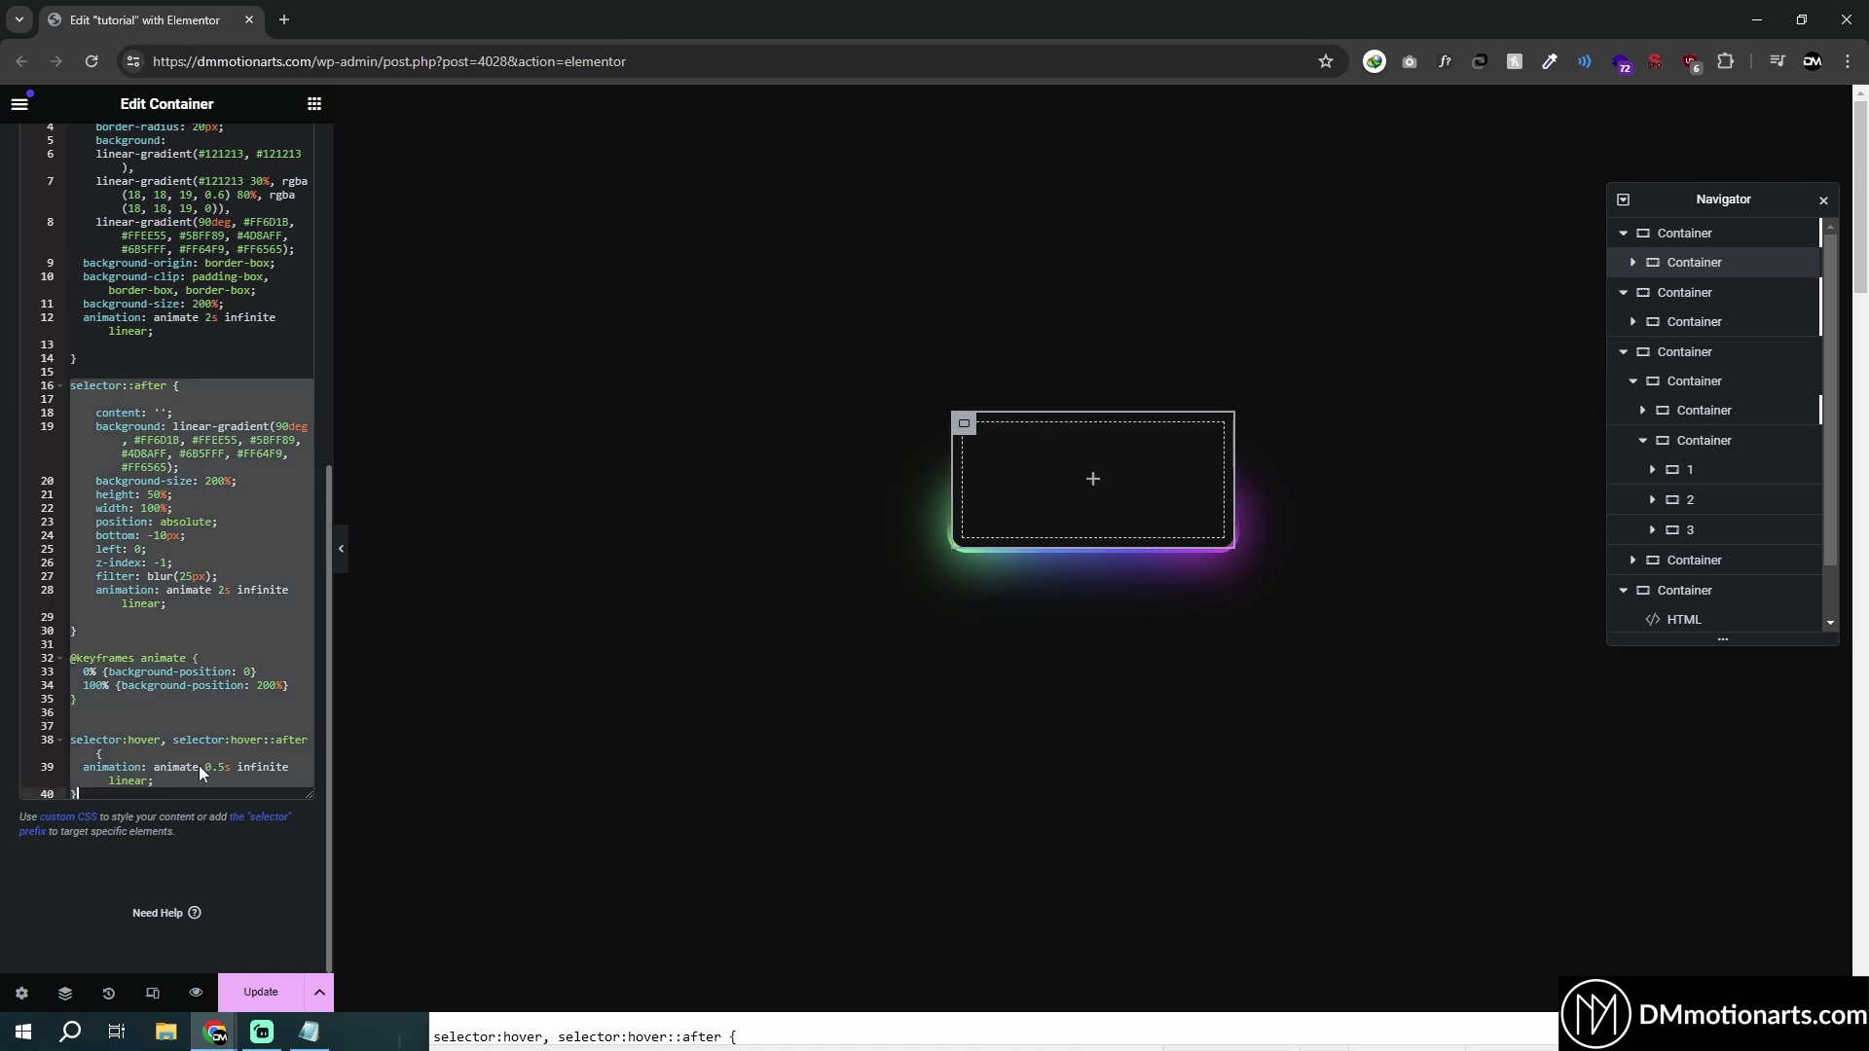
{"action": "key", "text": "BackSpace"}
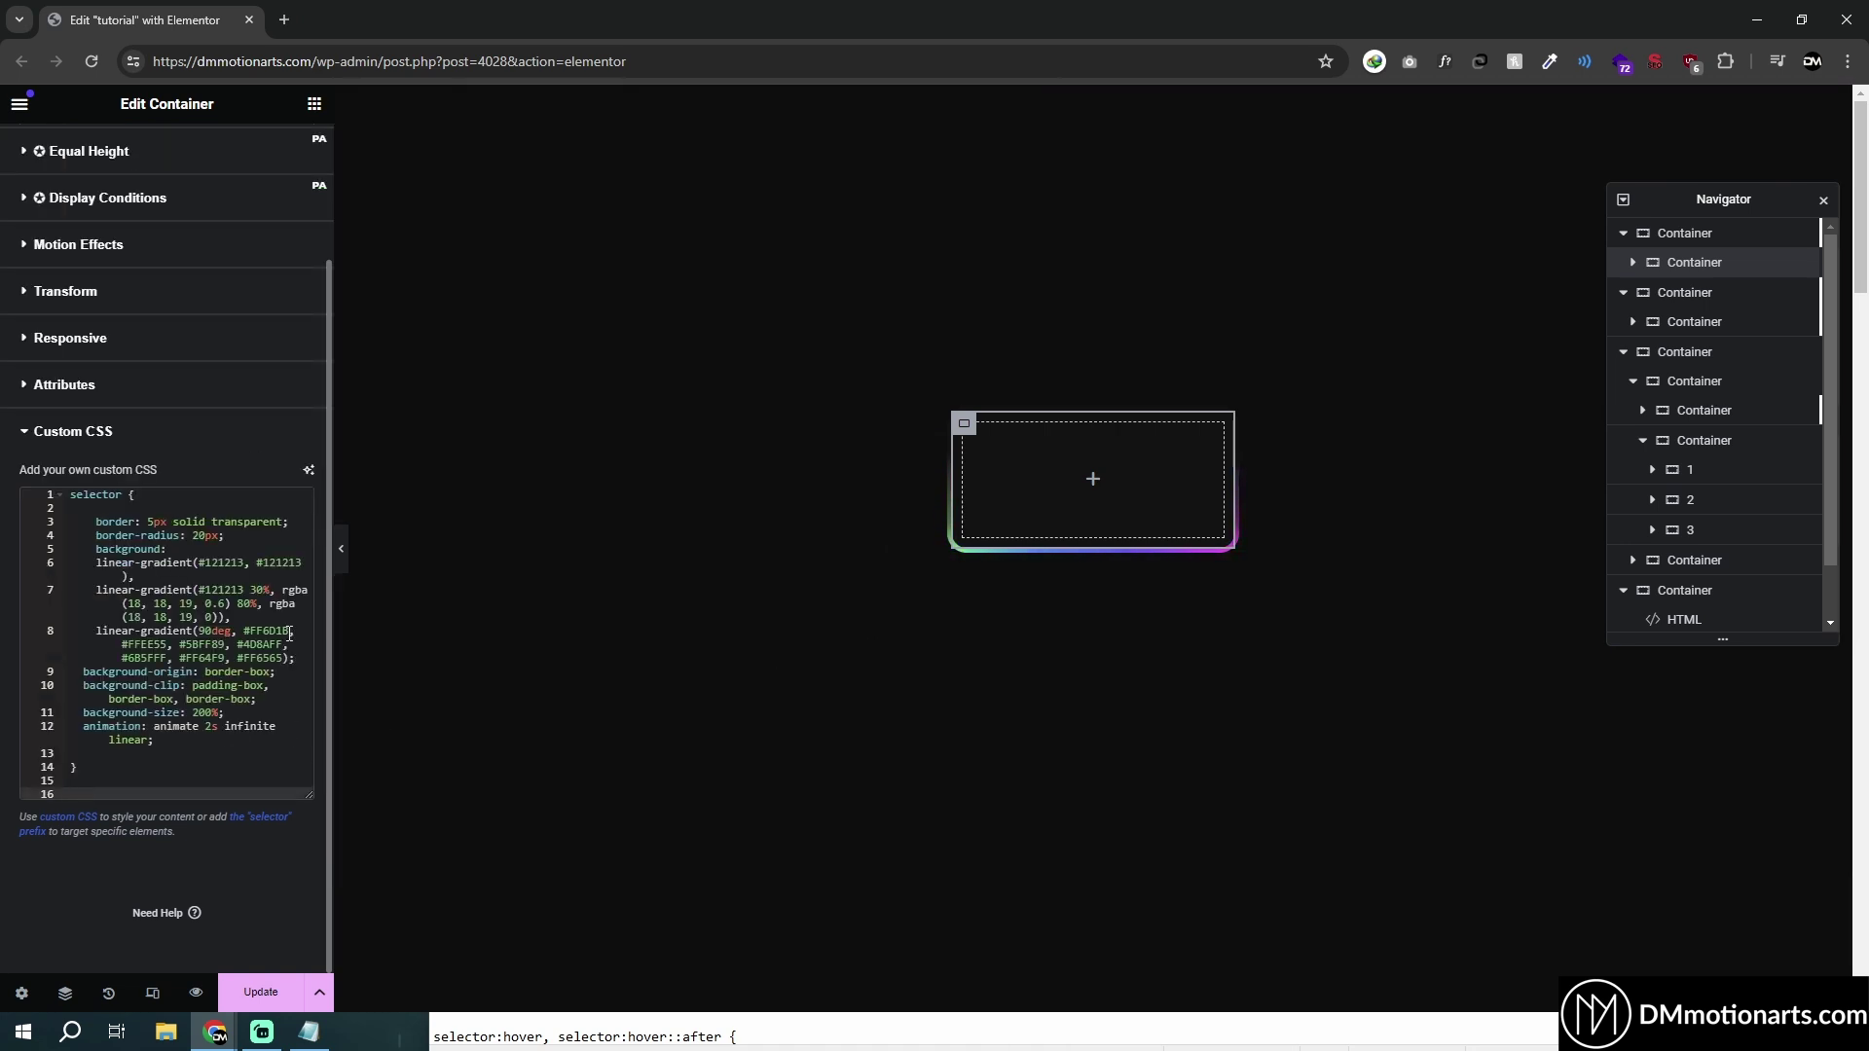
{"action": "key", "text": "ctrl+z"}
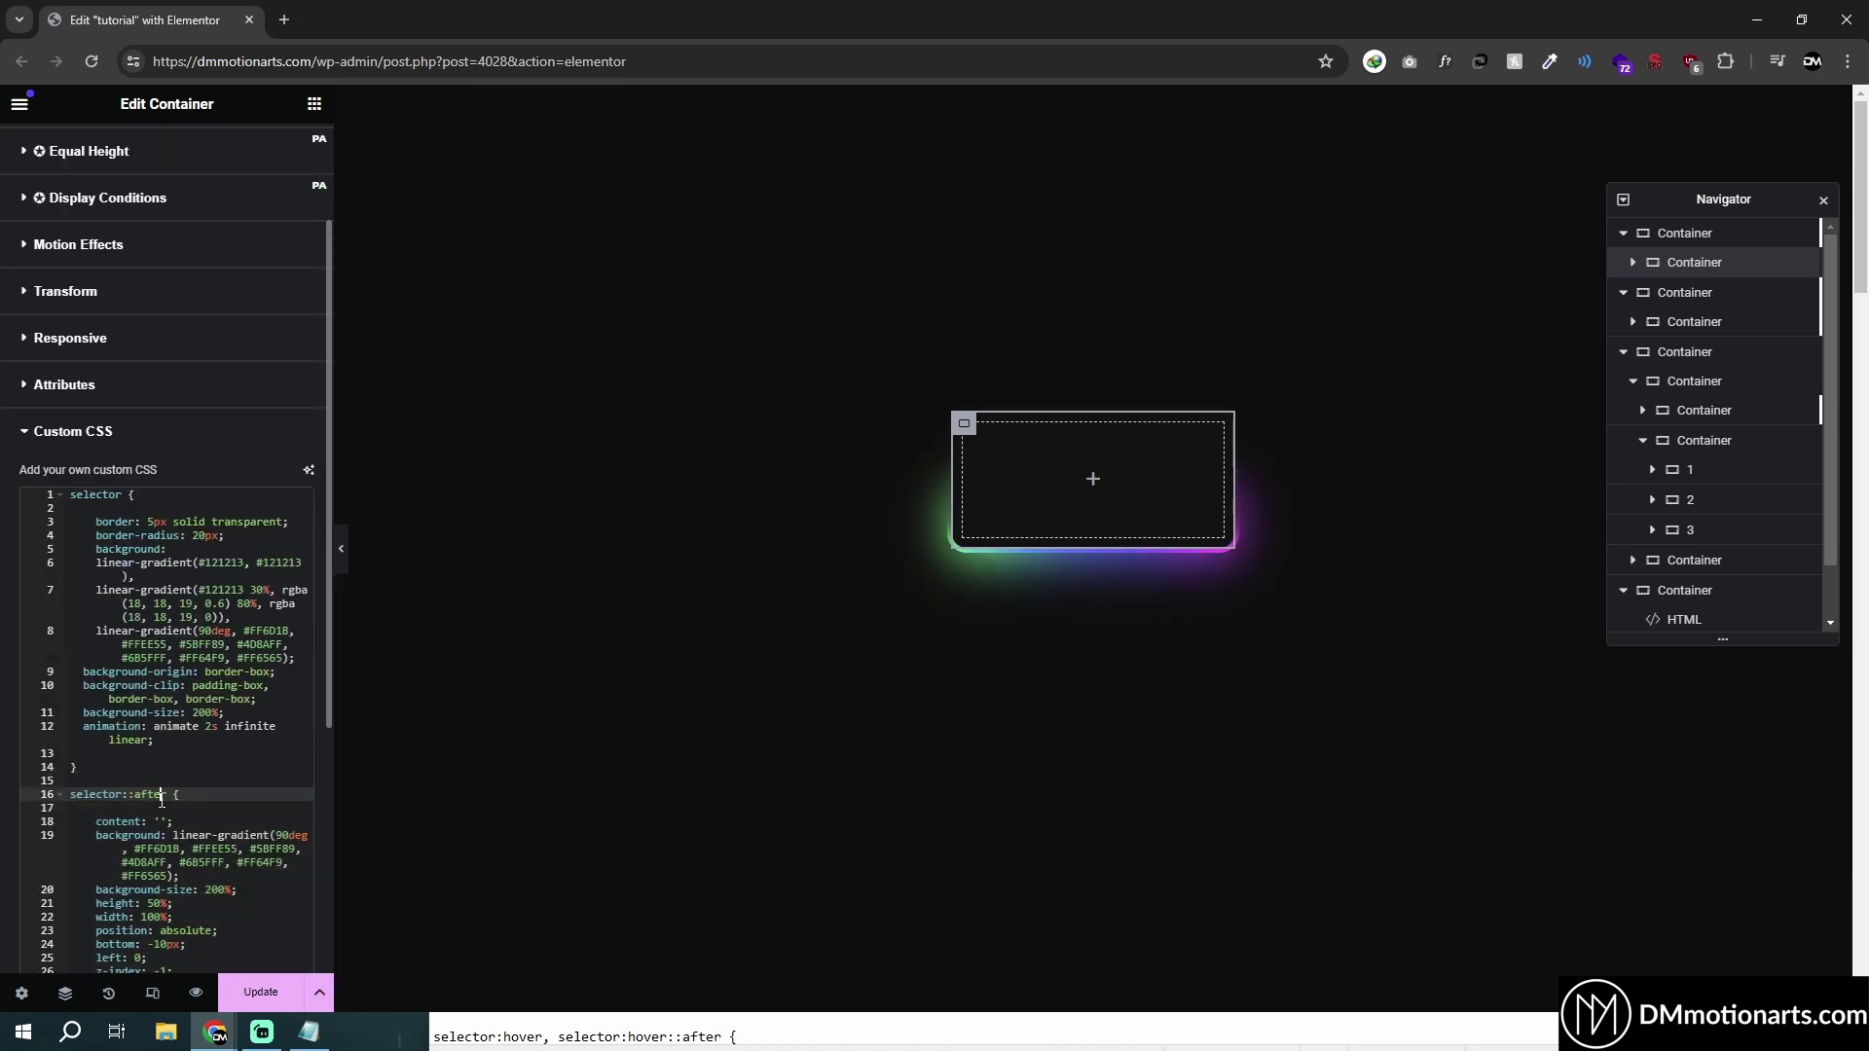
Step: Remove the outer container's background and reopen the nested container's custom CSS
{"action": "left_click", "coordinate": [1094, 101]}
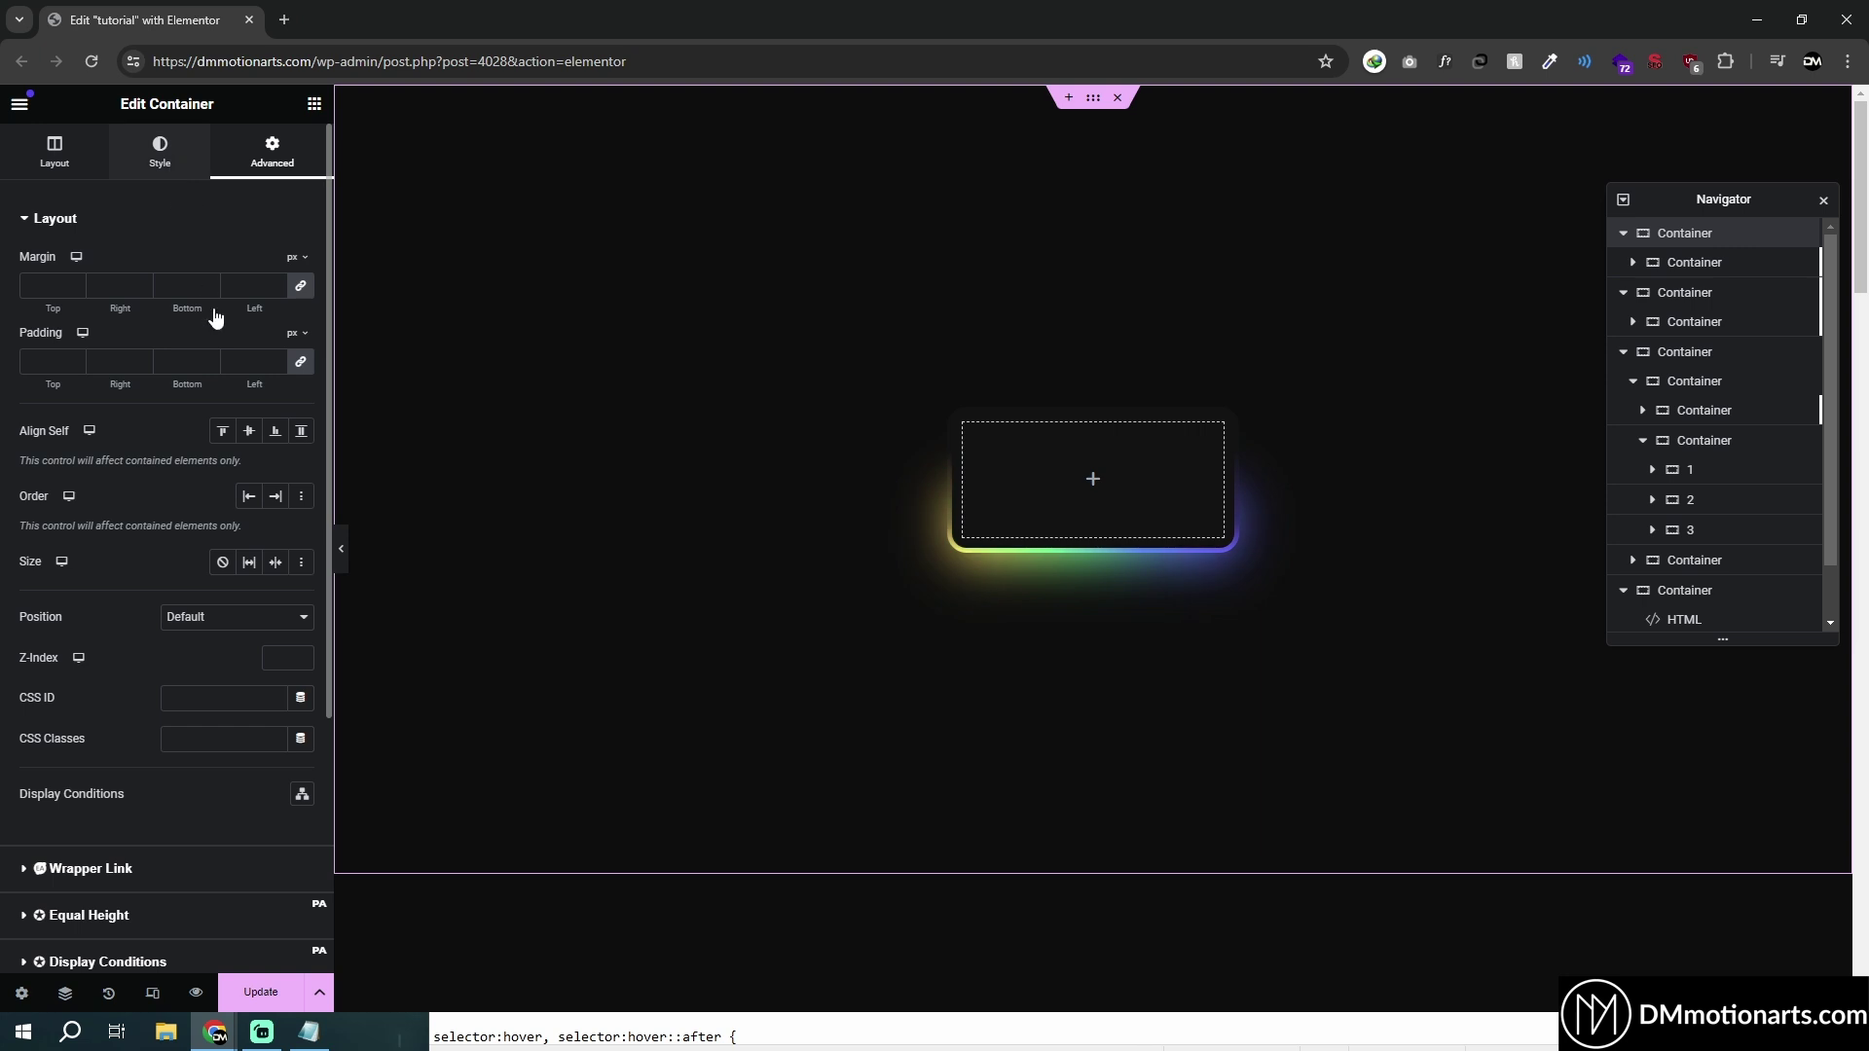
{"action": "left_click", "coordinate": [217, 308]}
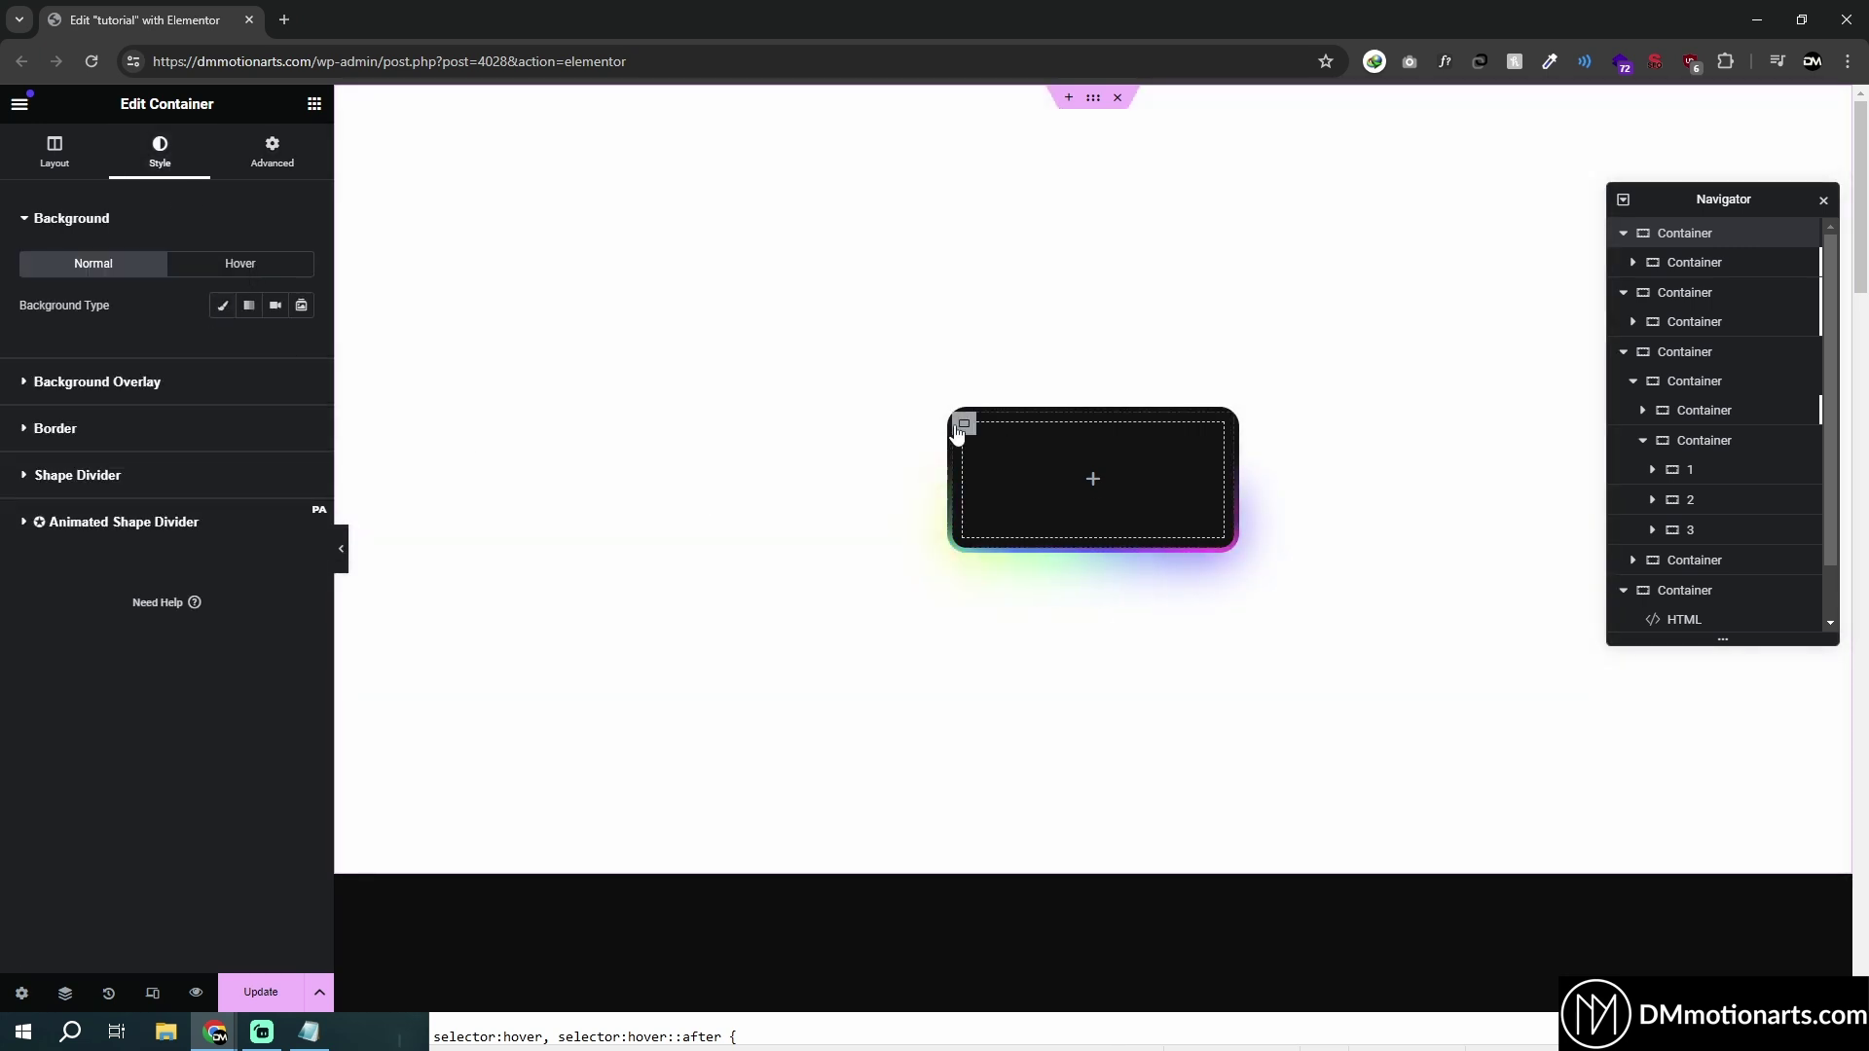
{"action": "left_click", "coordinate": [961, 427]}
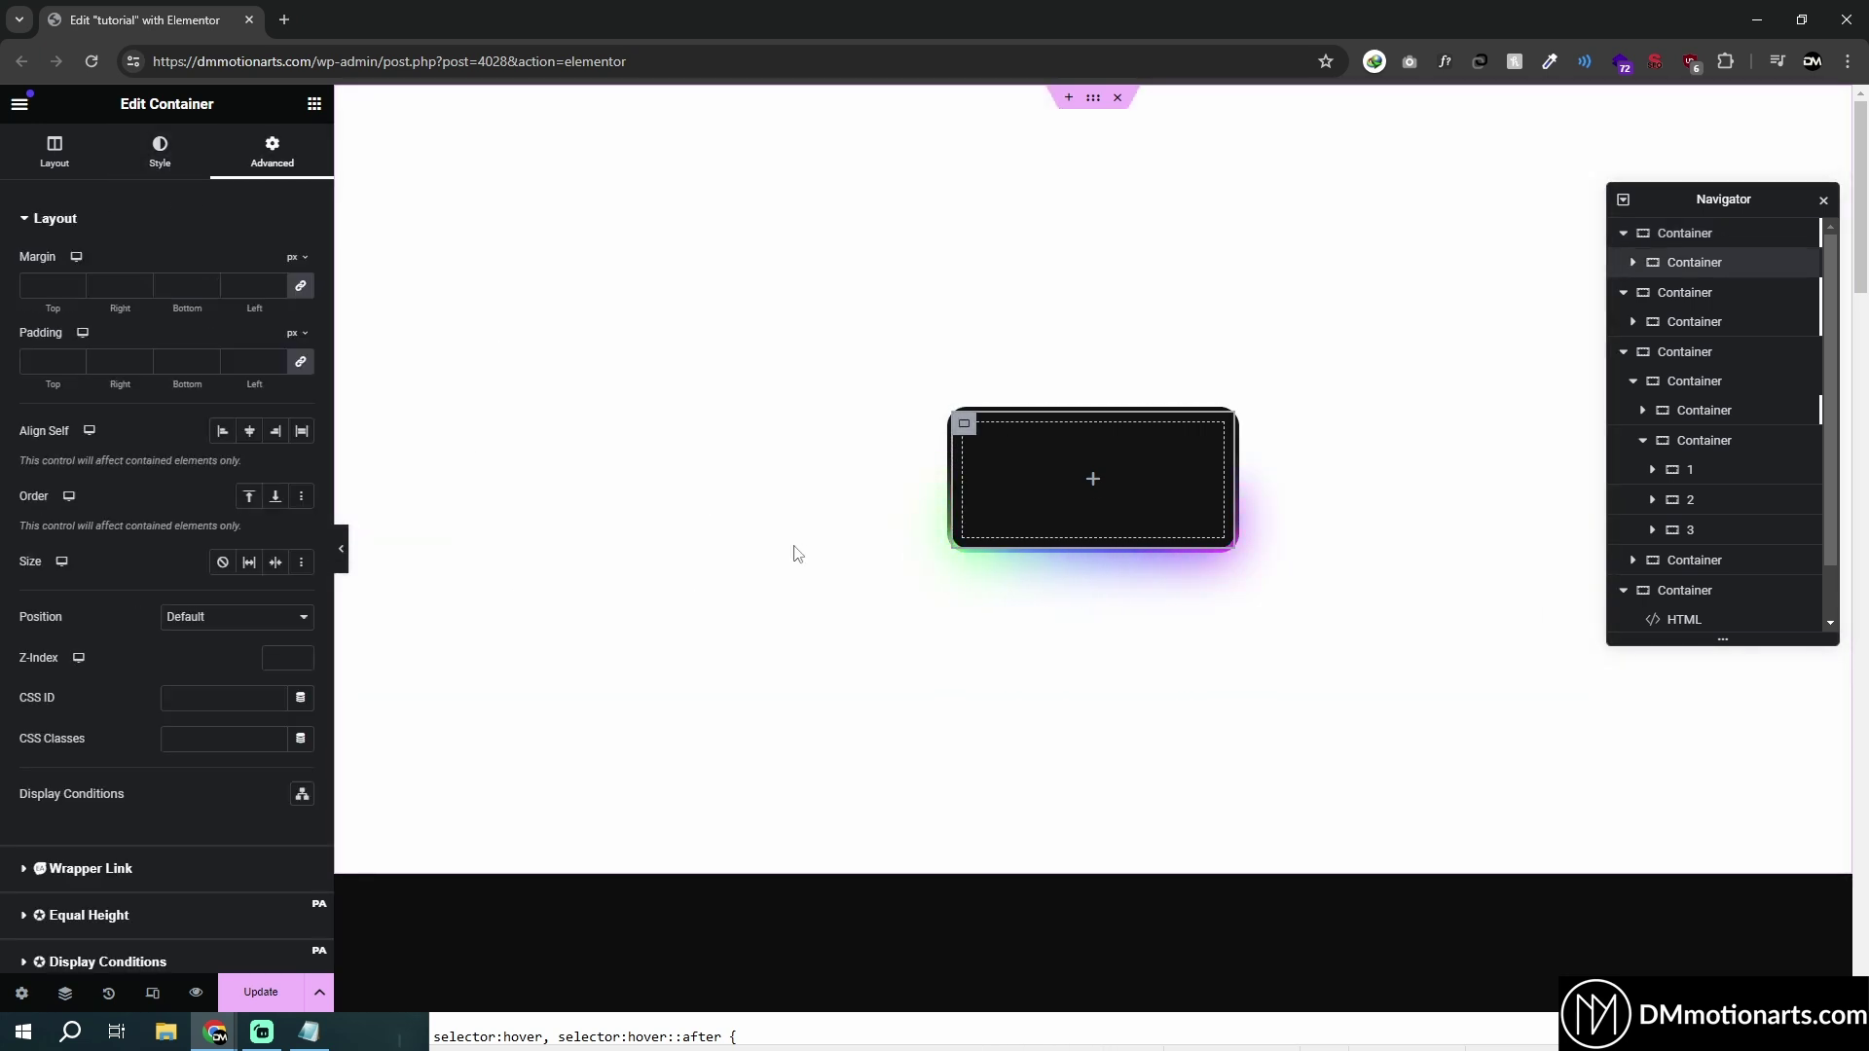
{"action": "scroll", "coordinate": [113, 710], "scroll_direction": "down", "scroll_amount": 4}
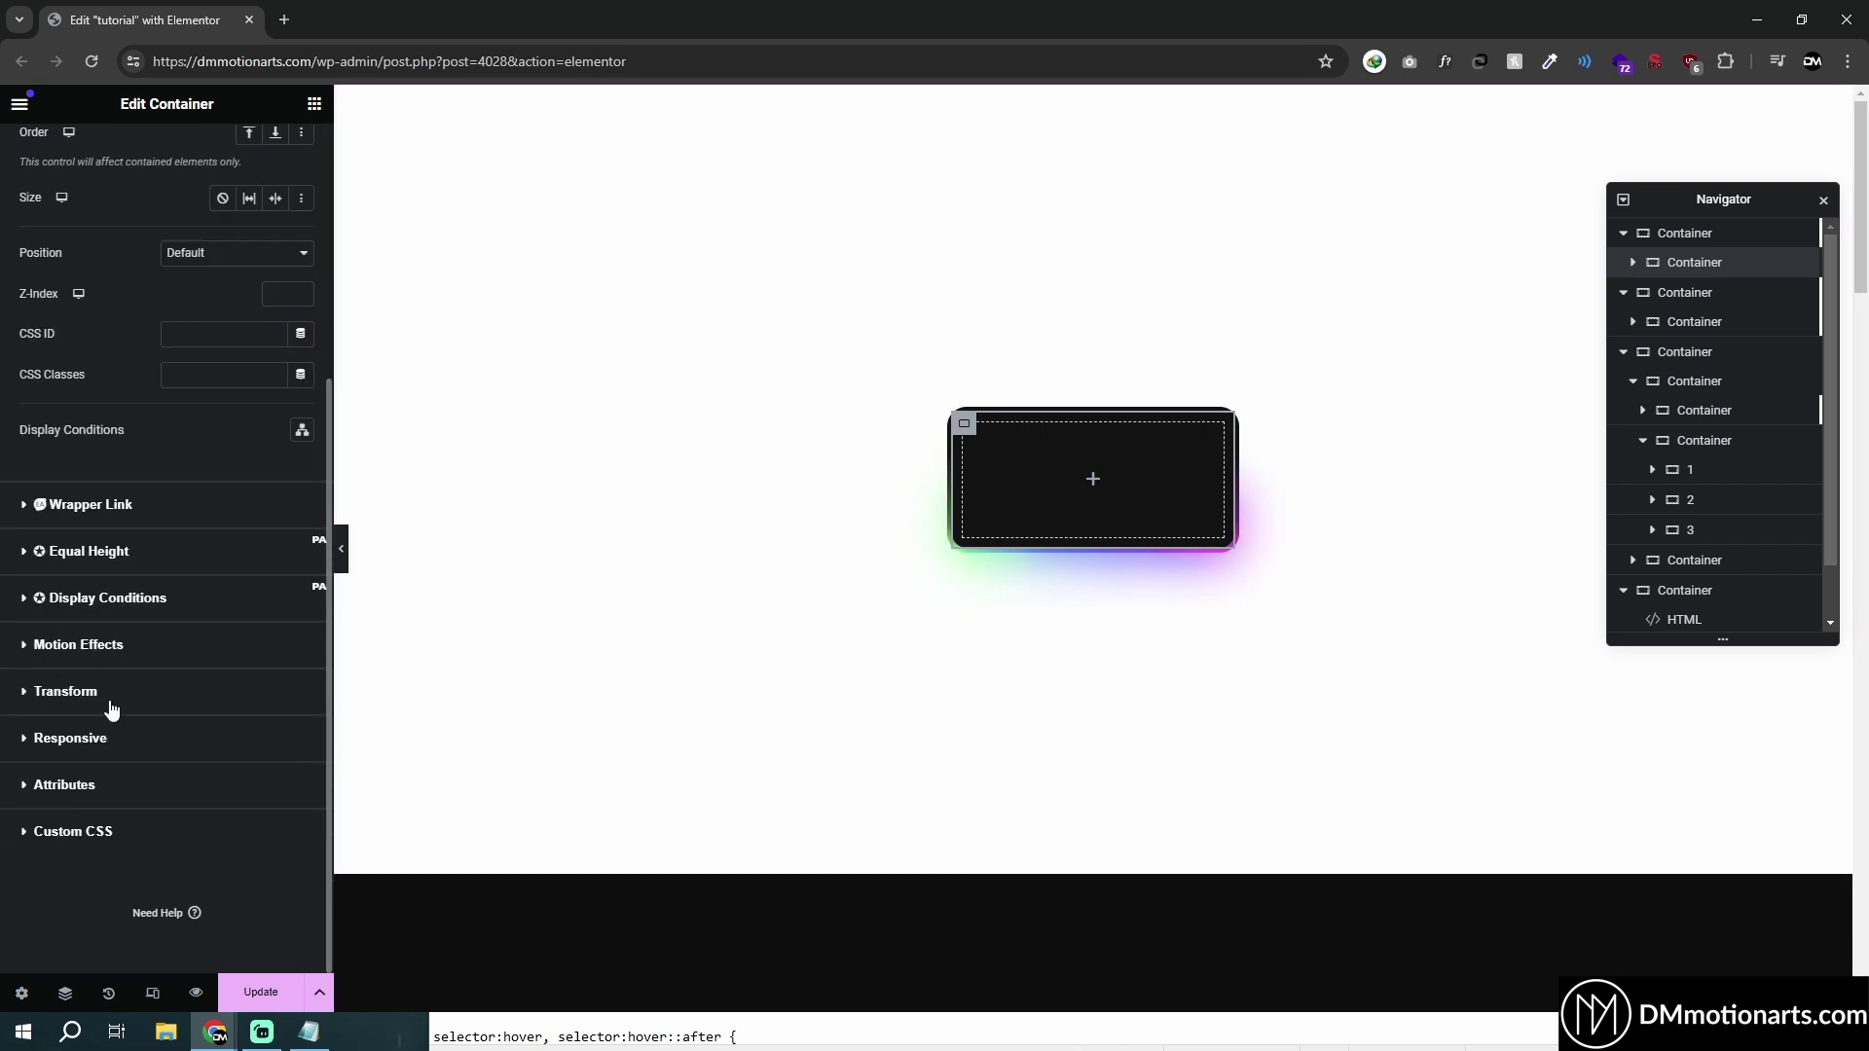
{"action": "left_click", "coordinate": [53, 831]}
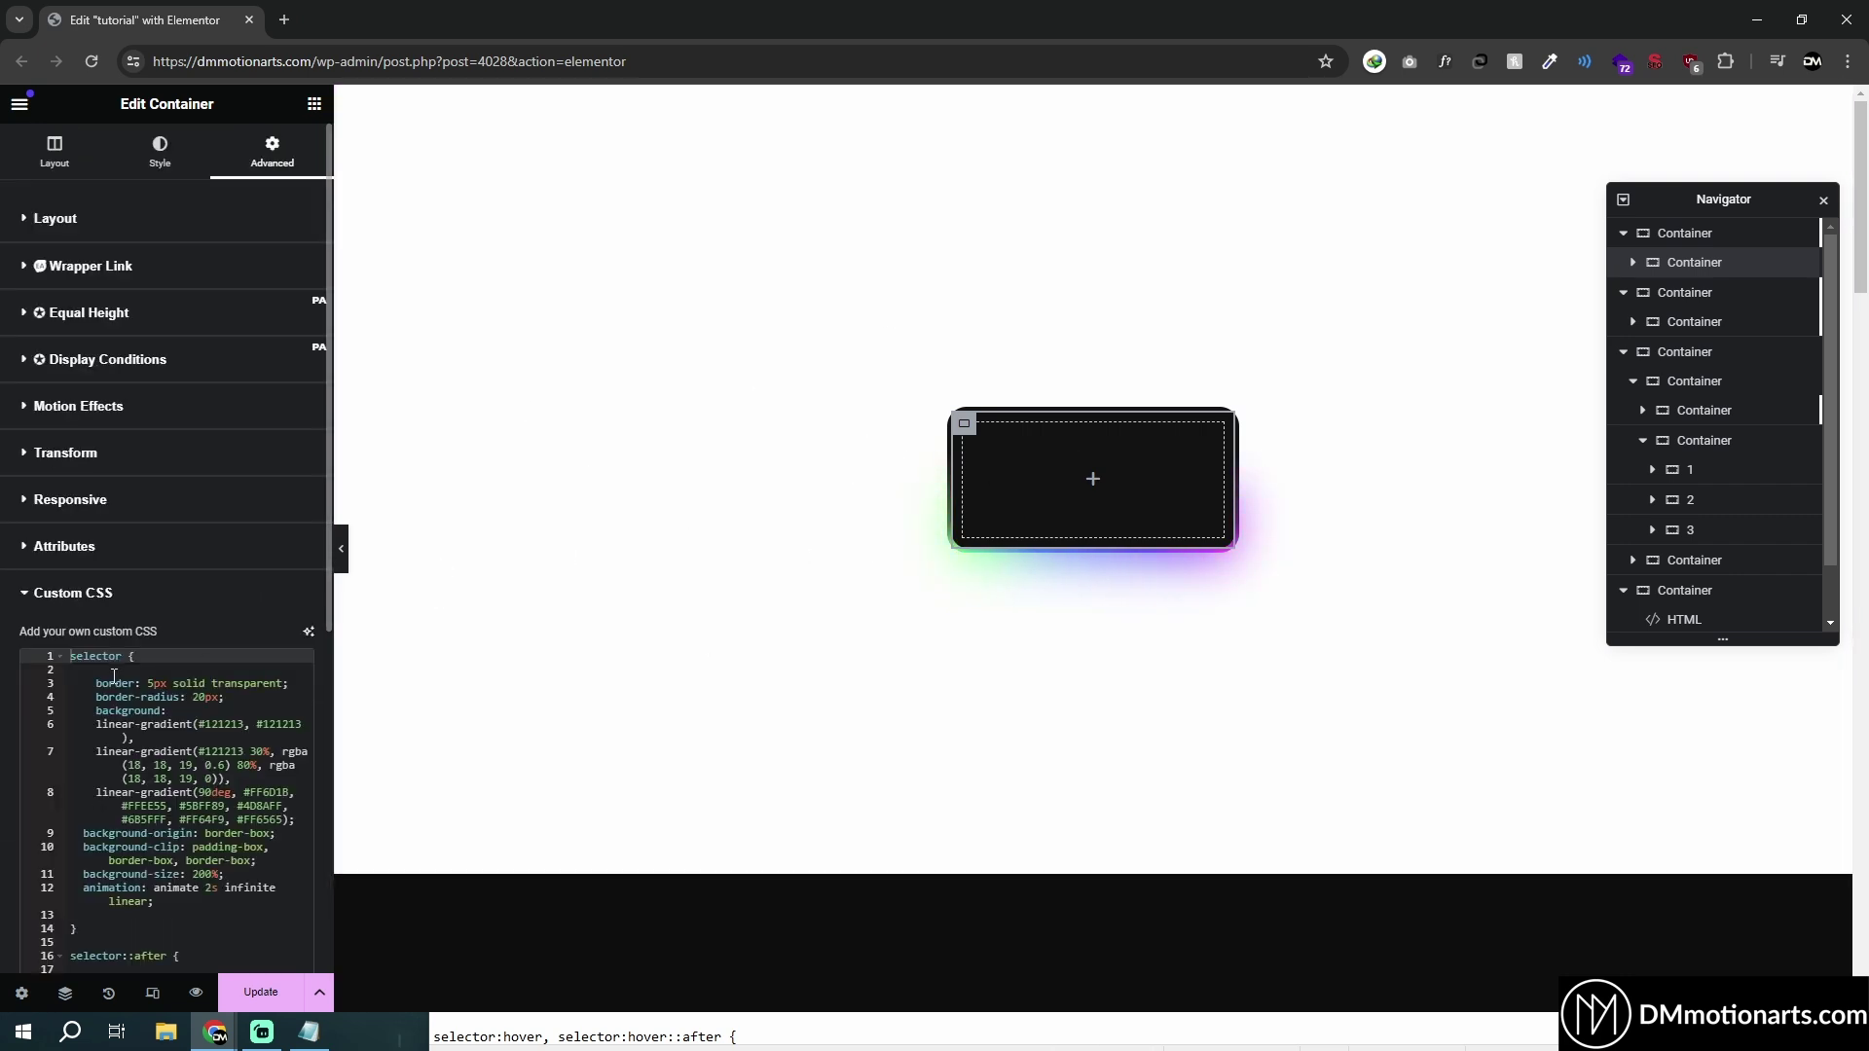
{"action": "scroll", "coordinate": [145, 563], "scroll_direction": "down", "scroll_amount": 2}
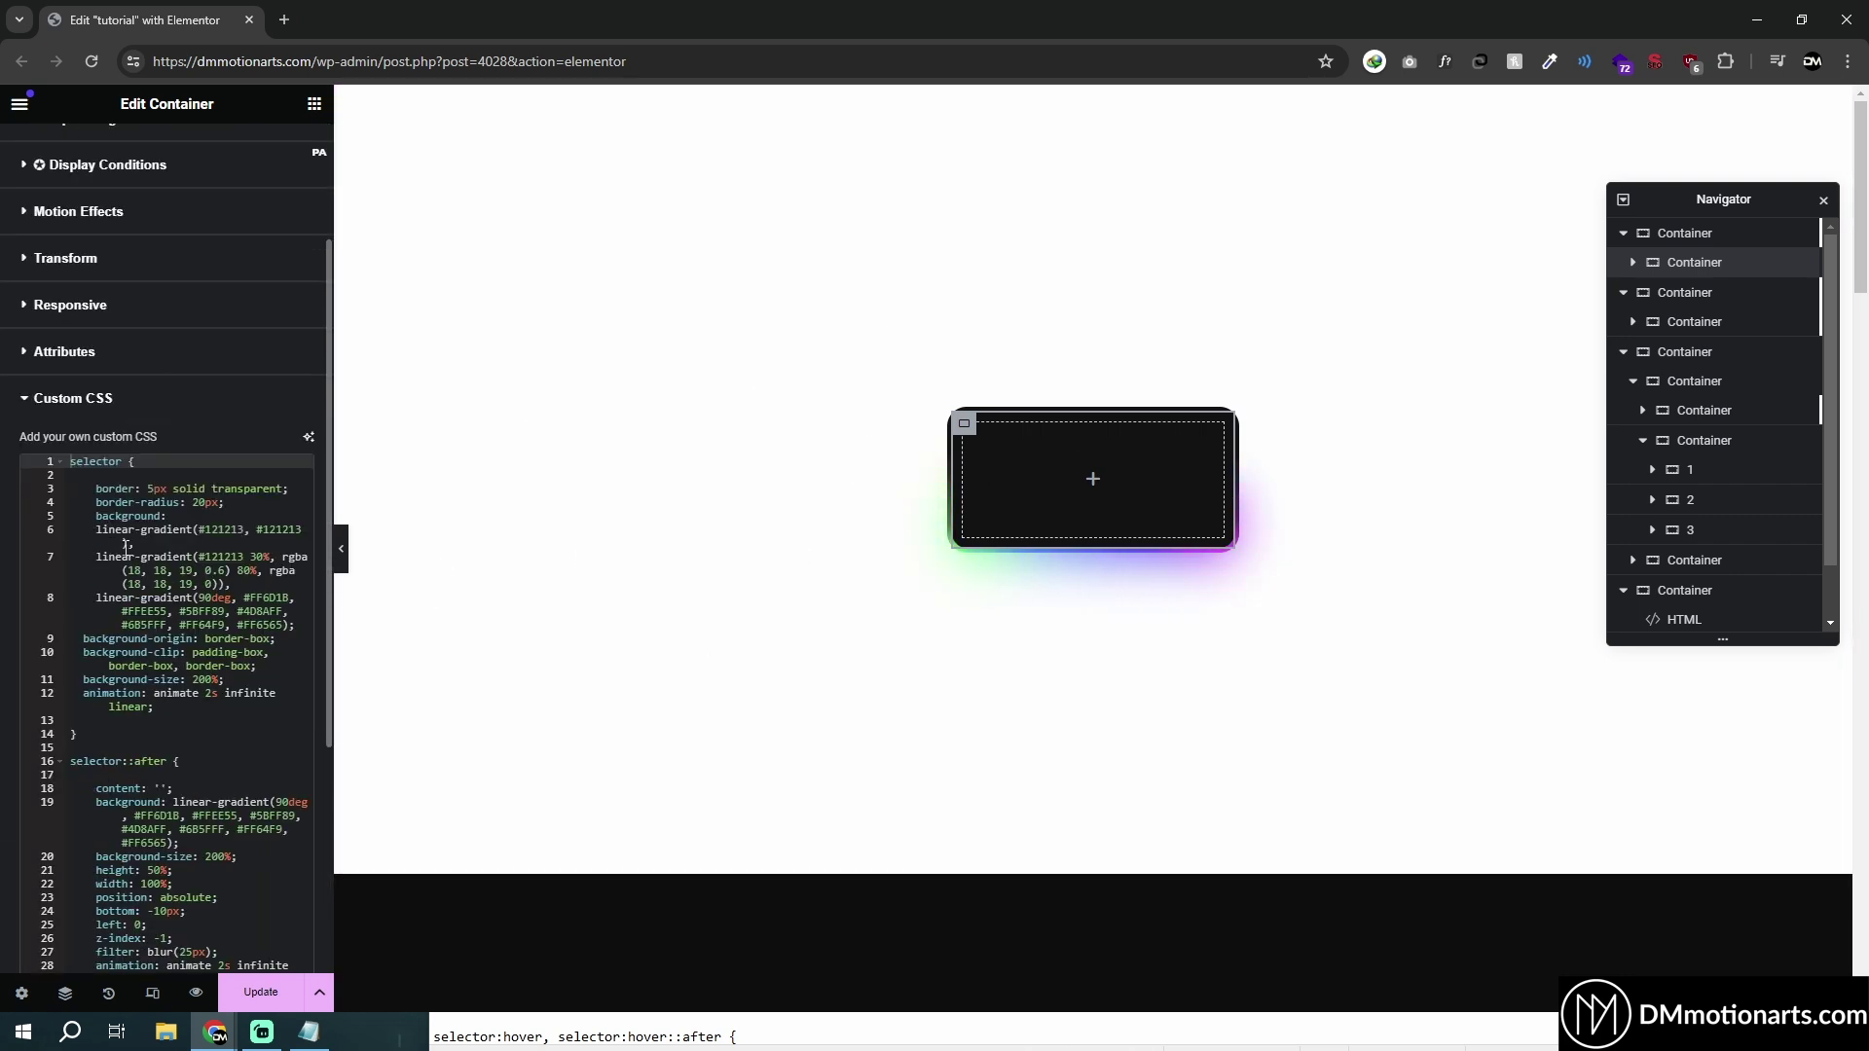
Step: Cut the second and third linear-gradient layers from the selector's background, preview the button without them, and paste them back
{"action": "left_click", "coordinate": [128, 548]}
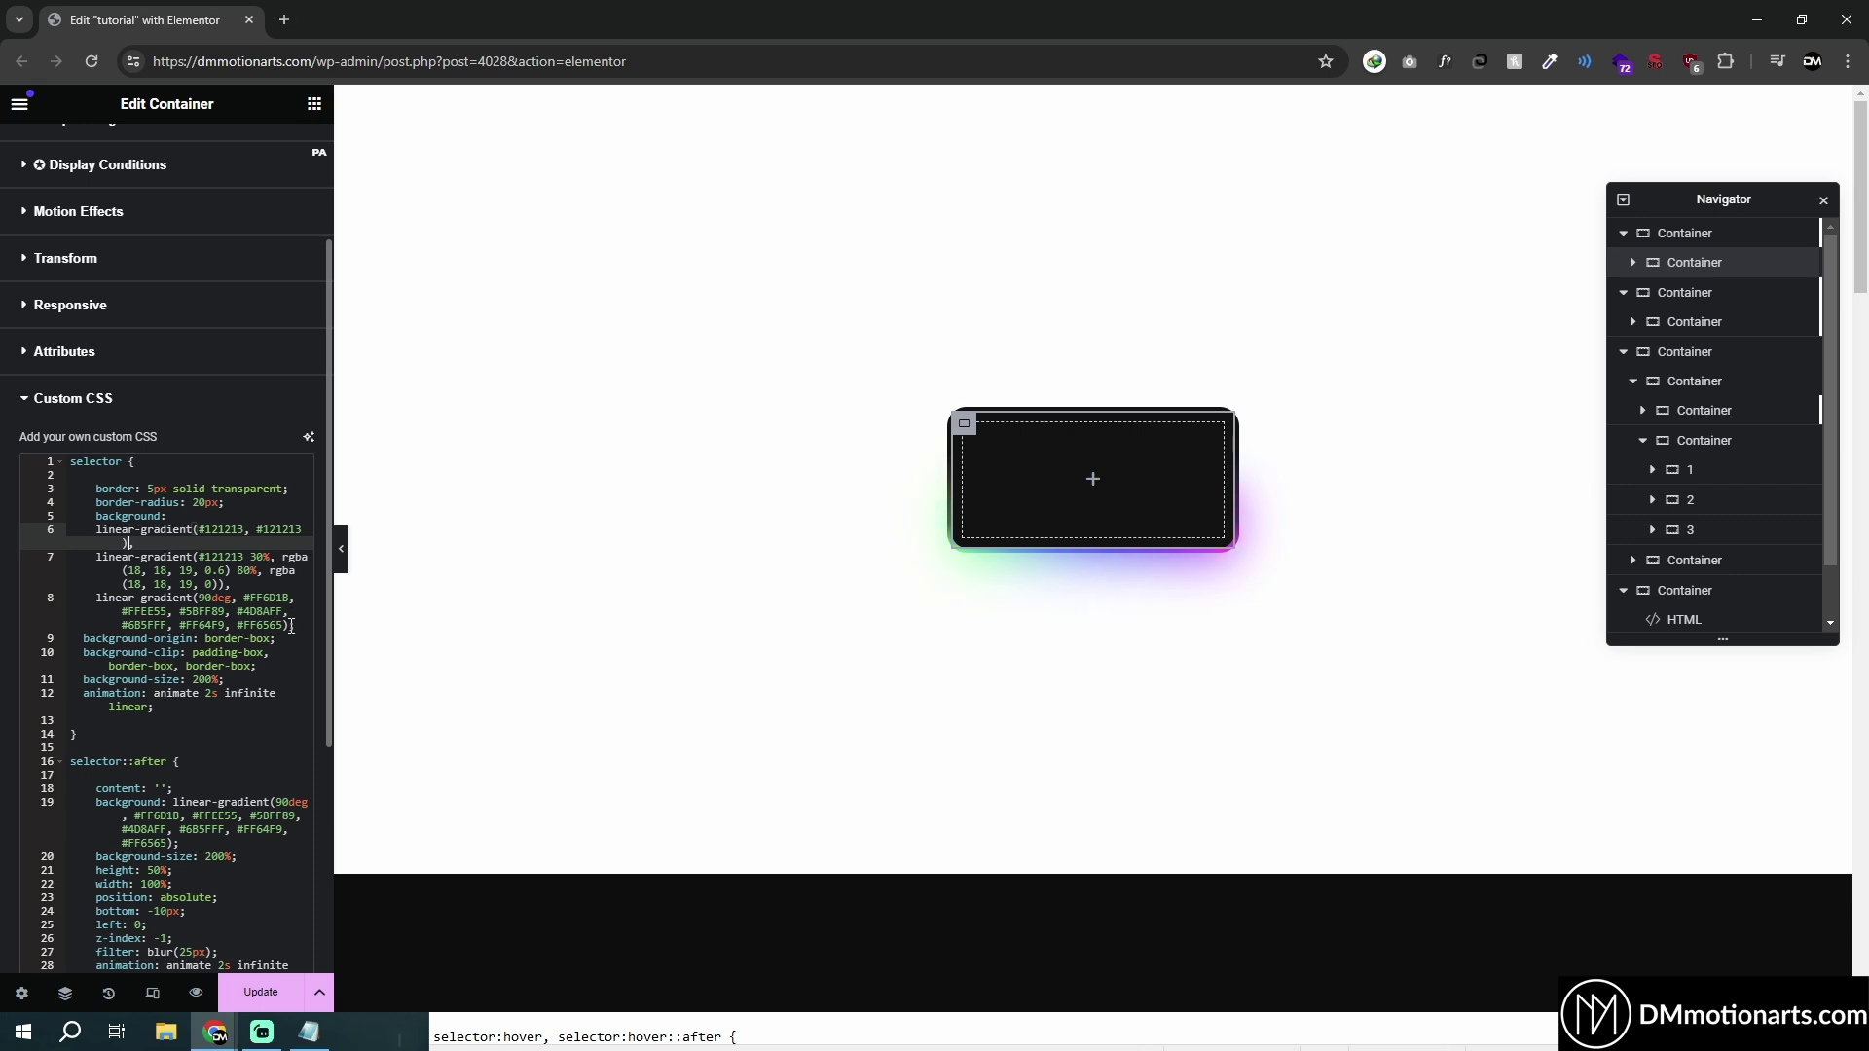
{"action": "left_click", "coordinate": [318, 628], "text": "shift"}
{"action": "key", "text": "ctrl+c"}
{"action": "left_click", "coordinate": [341, 548]}
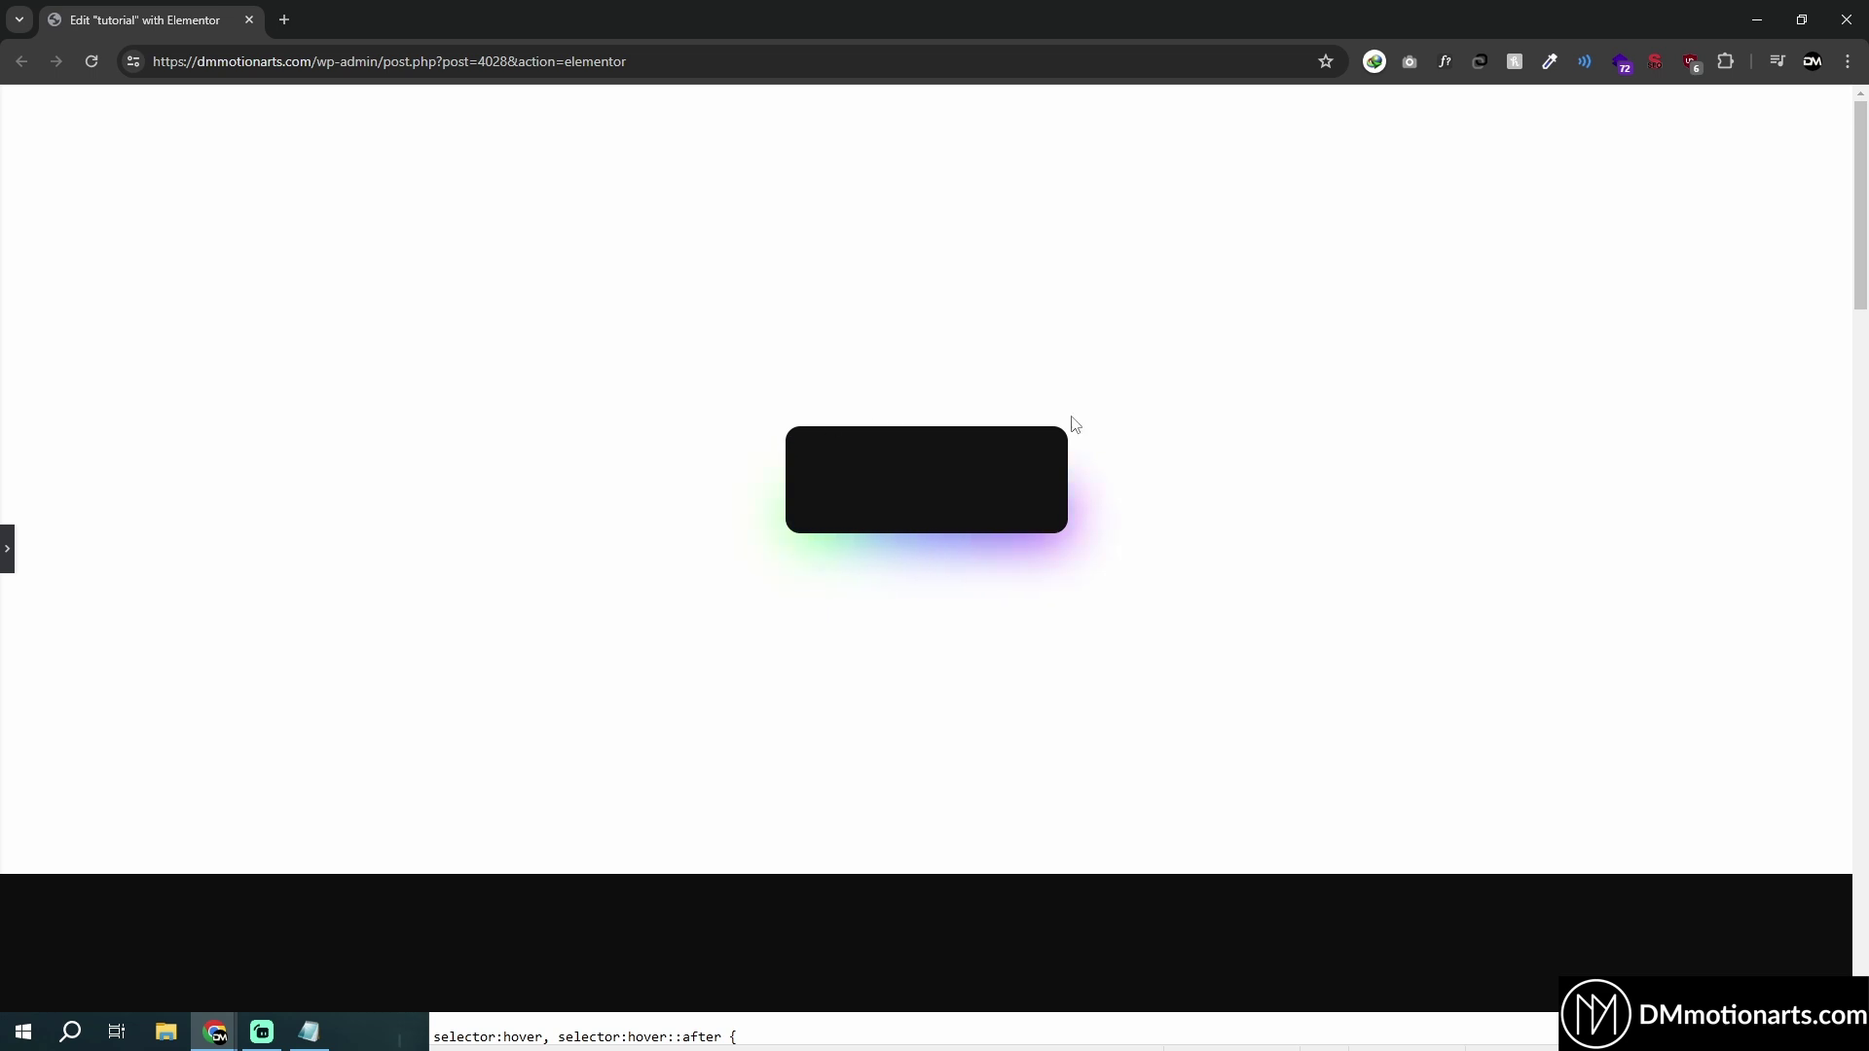
{"action": "left_click", "coordinate": [7, 548]}
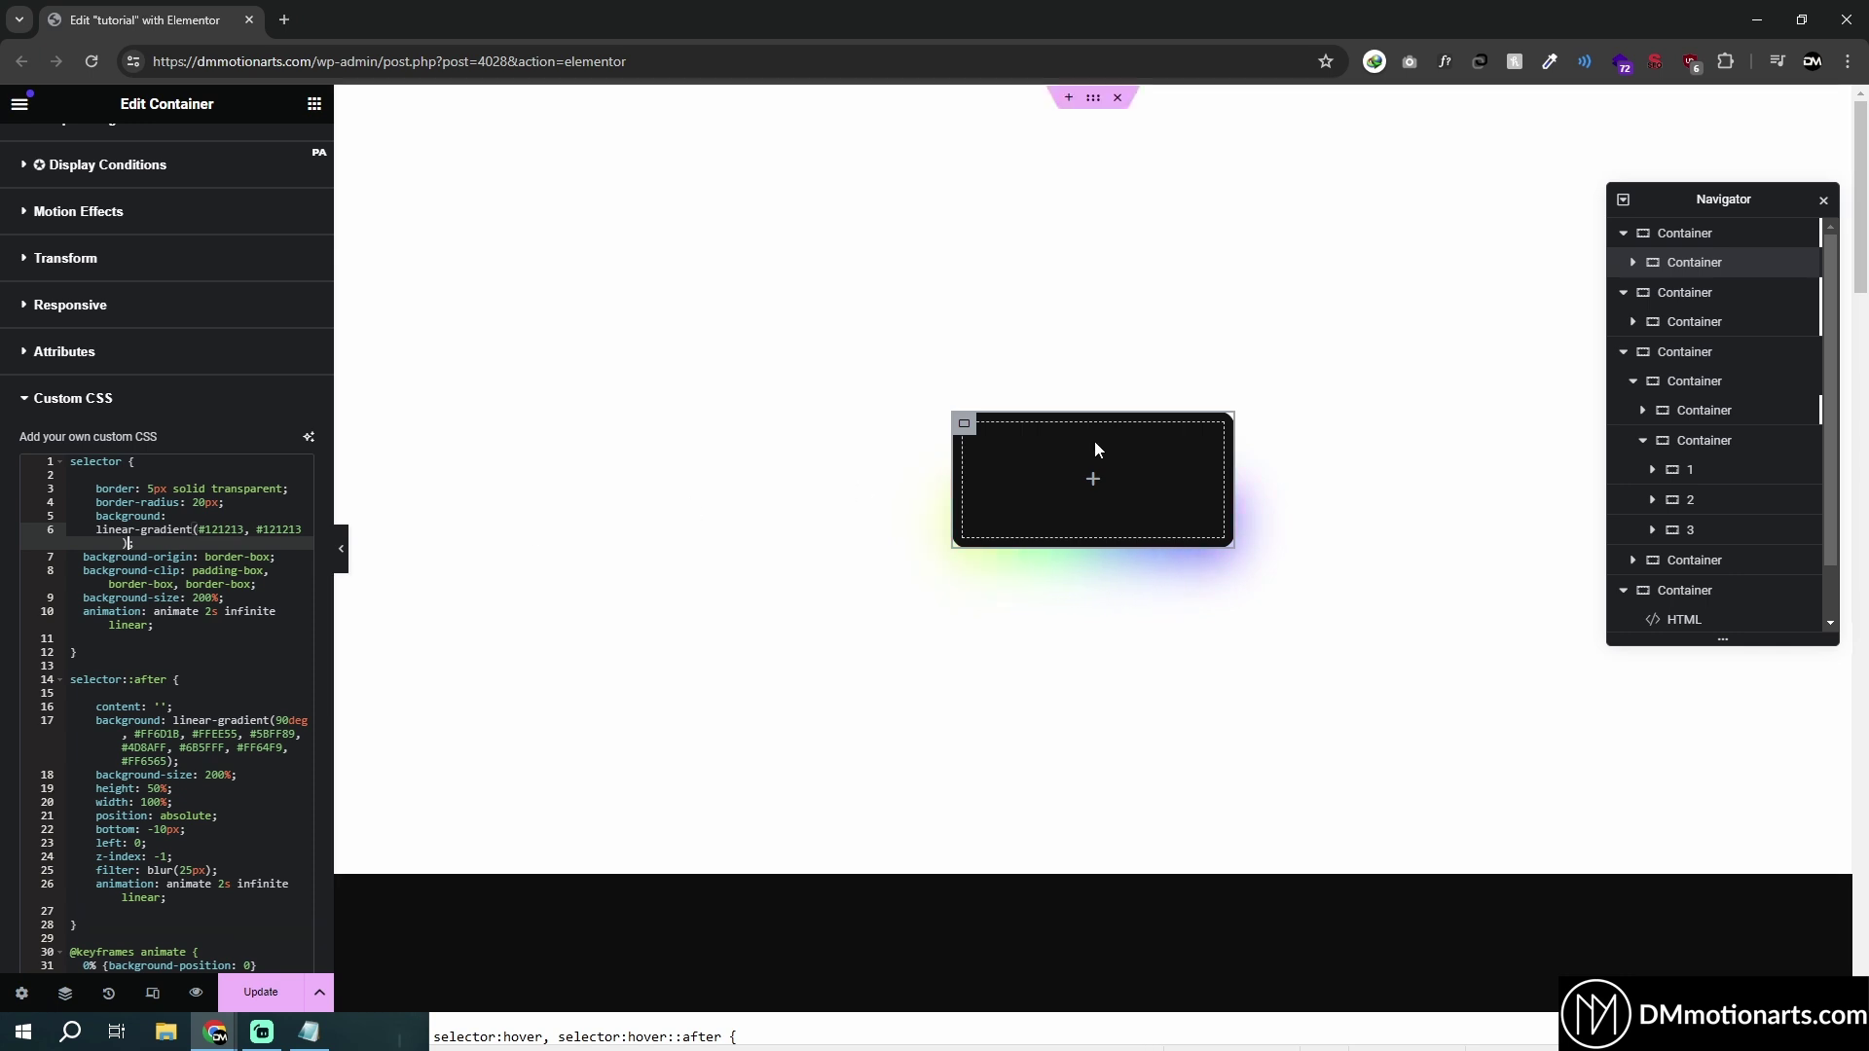
{"action": "key", "text": "ctrl+v"}
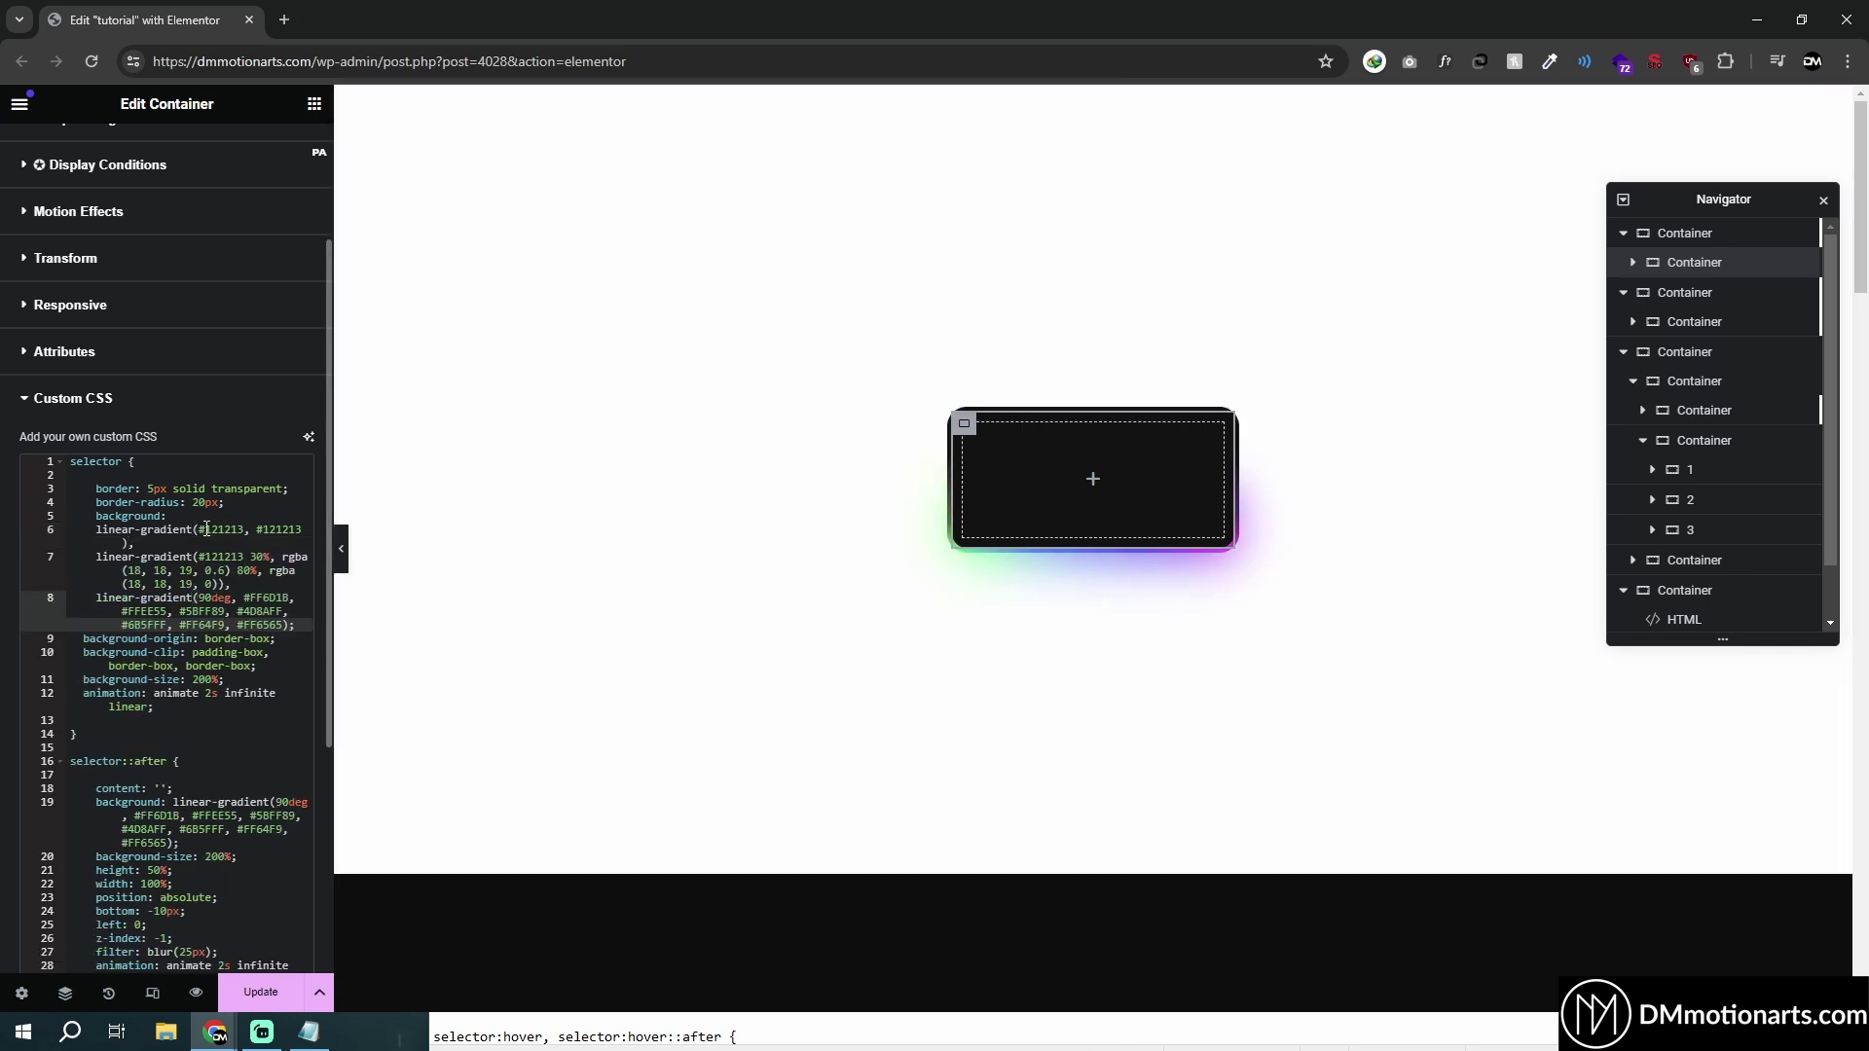
Step: Change the first color of the background's first linear-gradient to red
{"action": "double_click", "coordinate": [243, 534]}
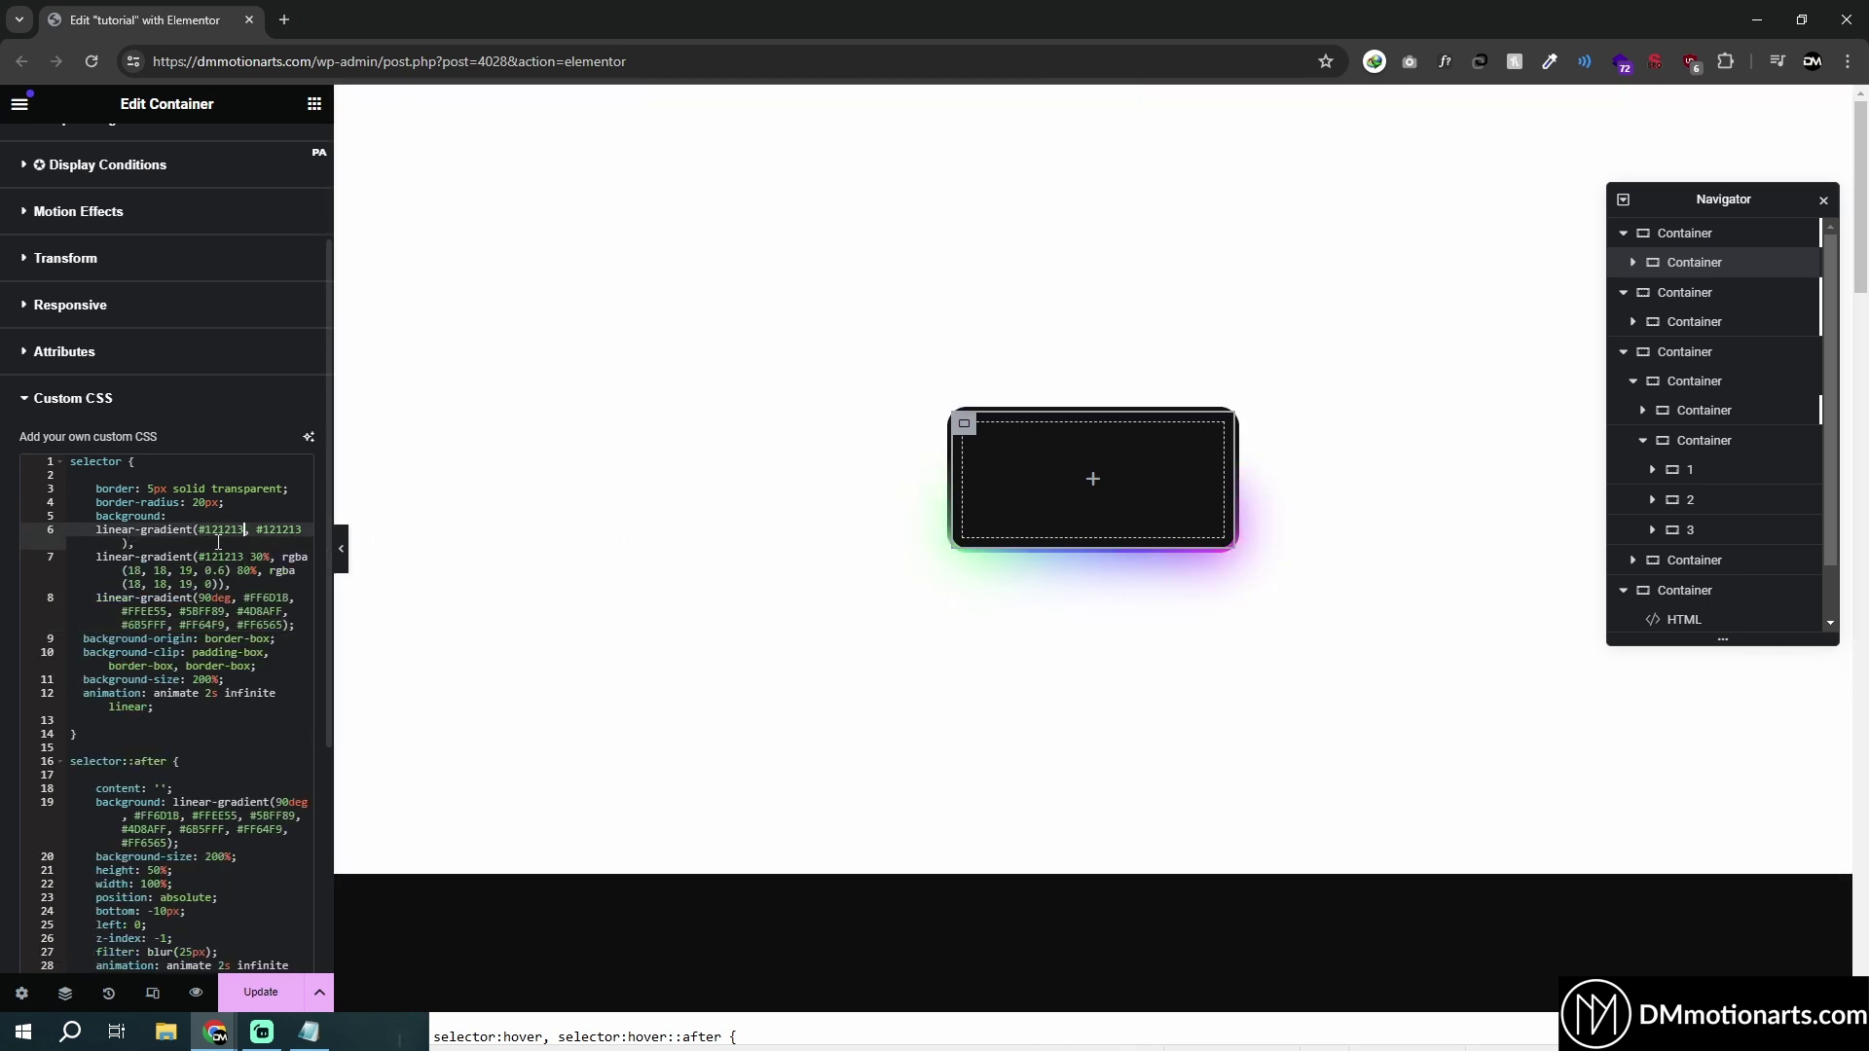
{"action": "type", "text": "red,"}
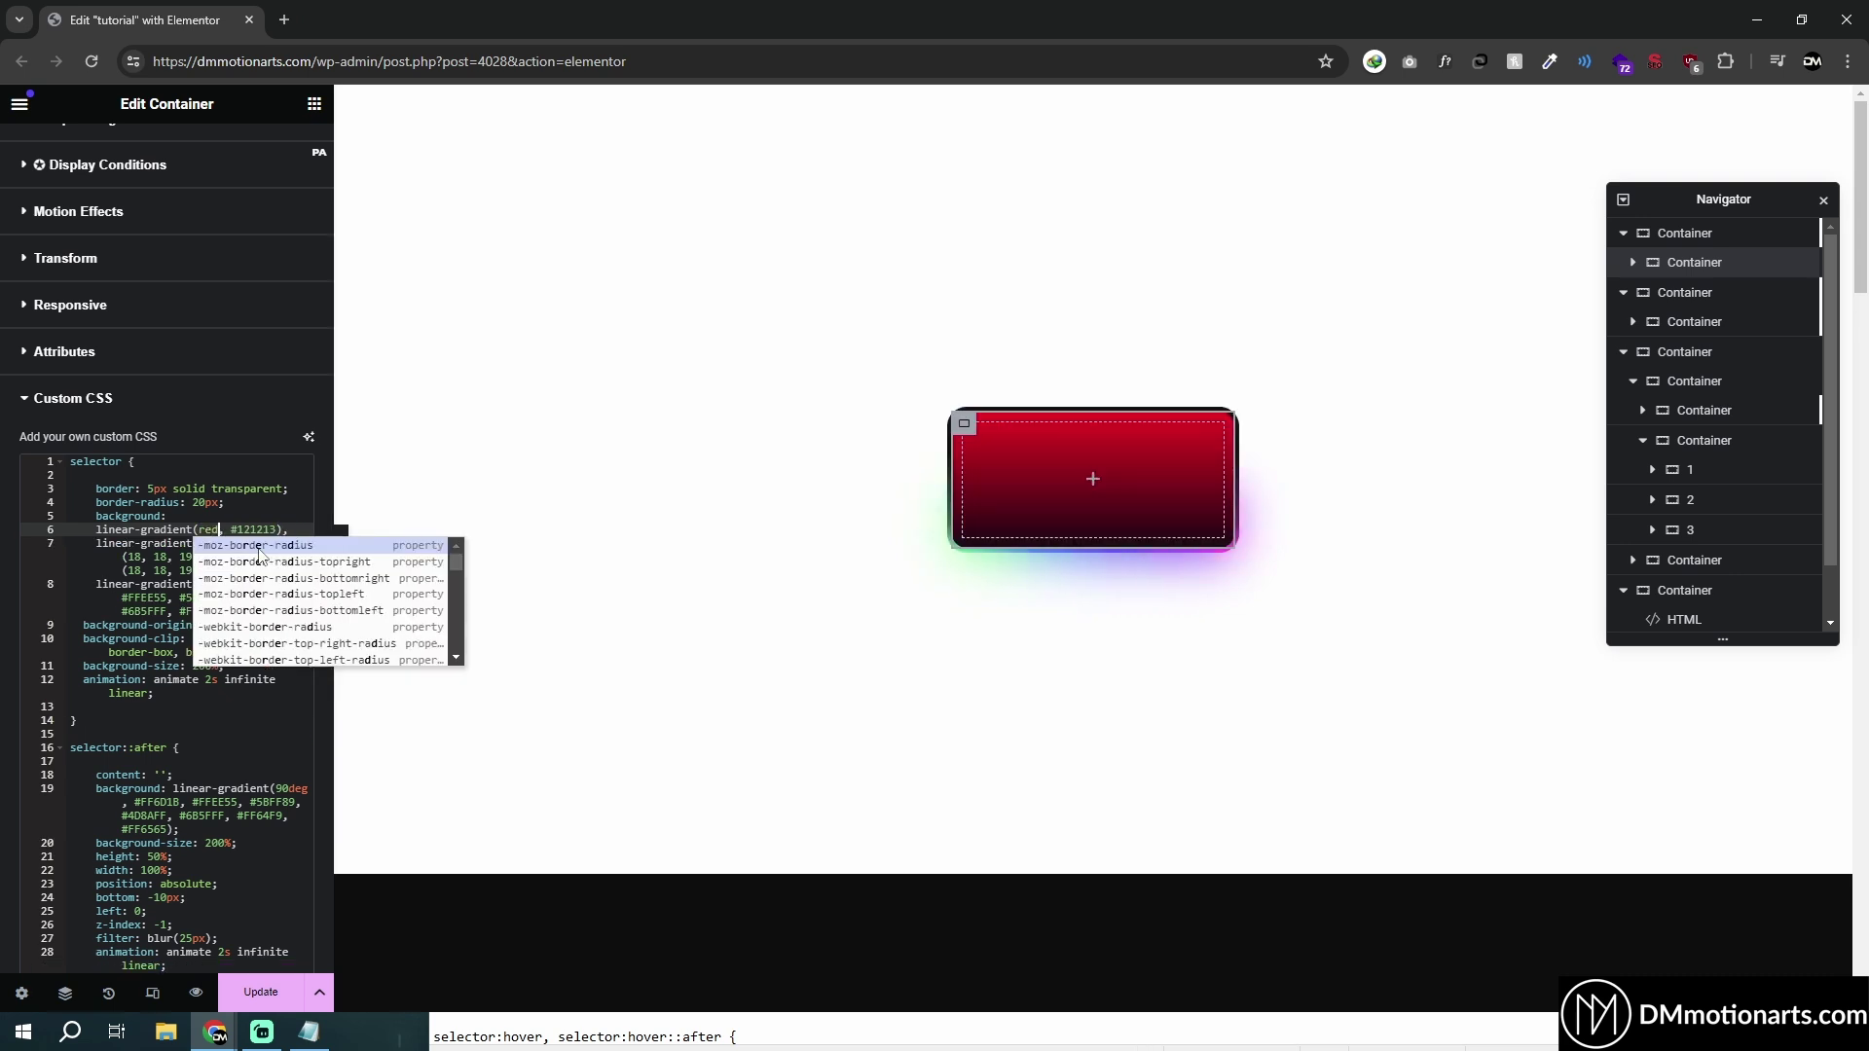
{"action": "left_click", "coordinate": [127, 543]}
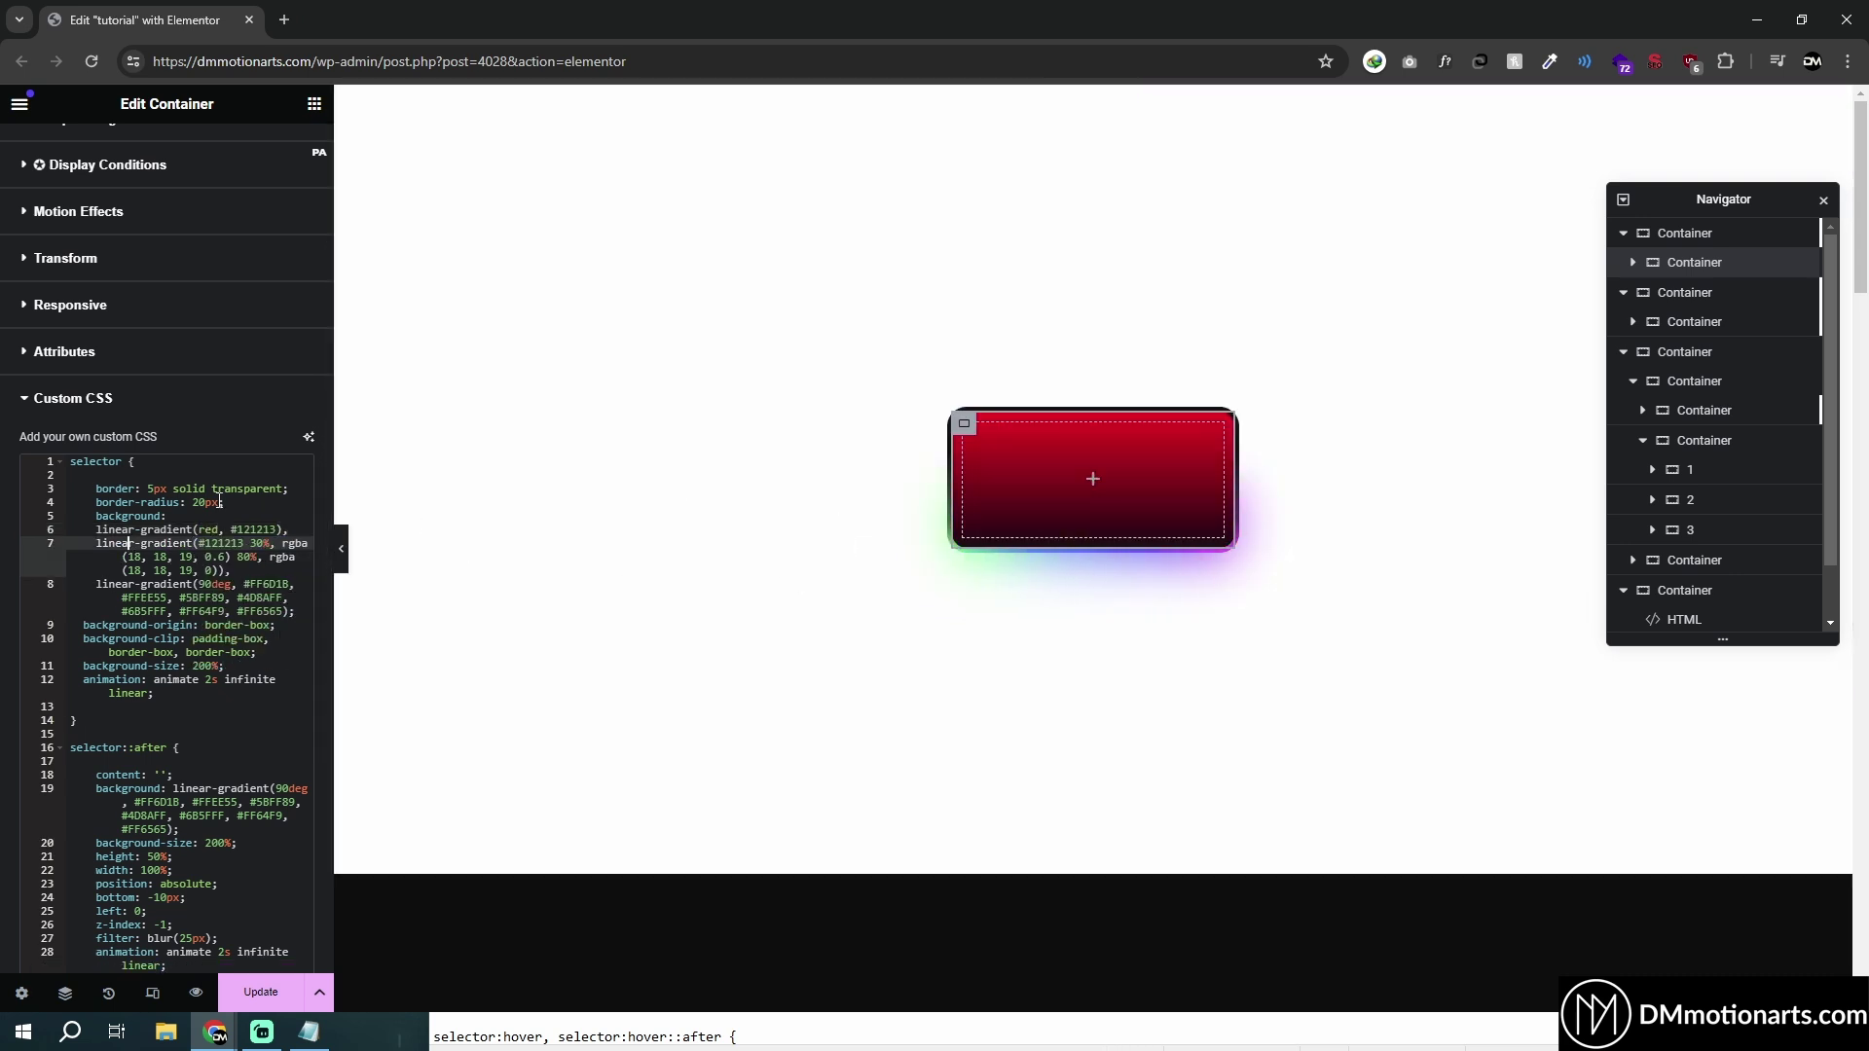
Step: Change the second color of the background's first linear-gradient to red as well
{"action": "left_click_drag", "start_coordinate": [176, 517], "coordinate": [278, 526]}
{"action": "left_click", "coordinate": [231, 530]}
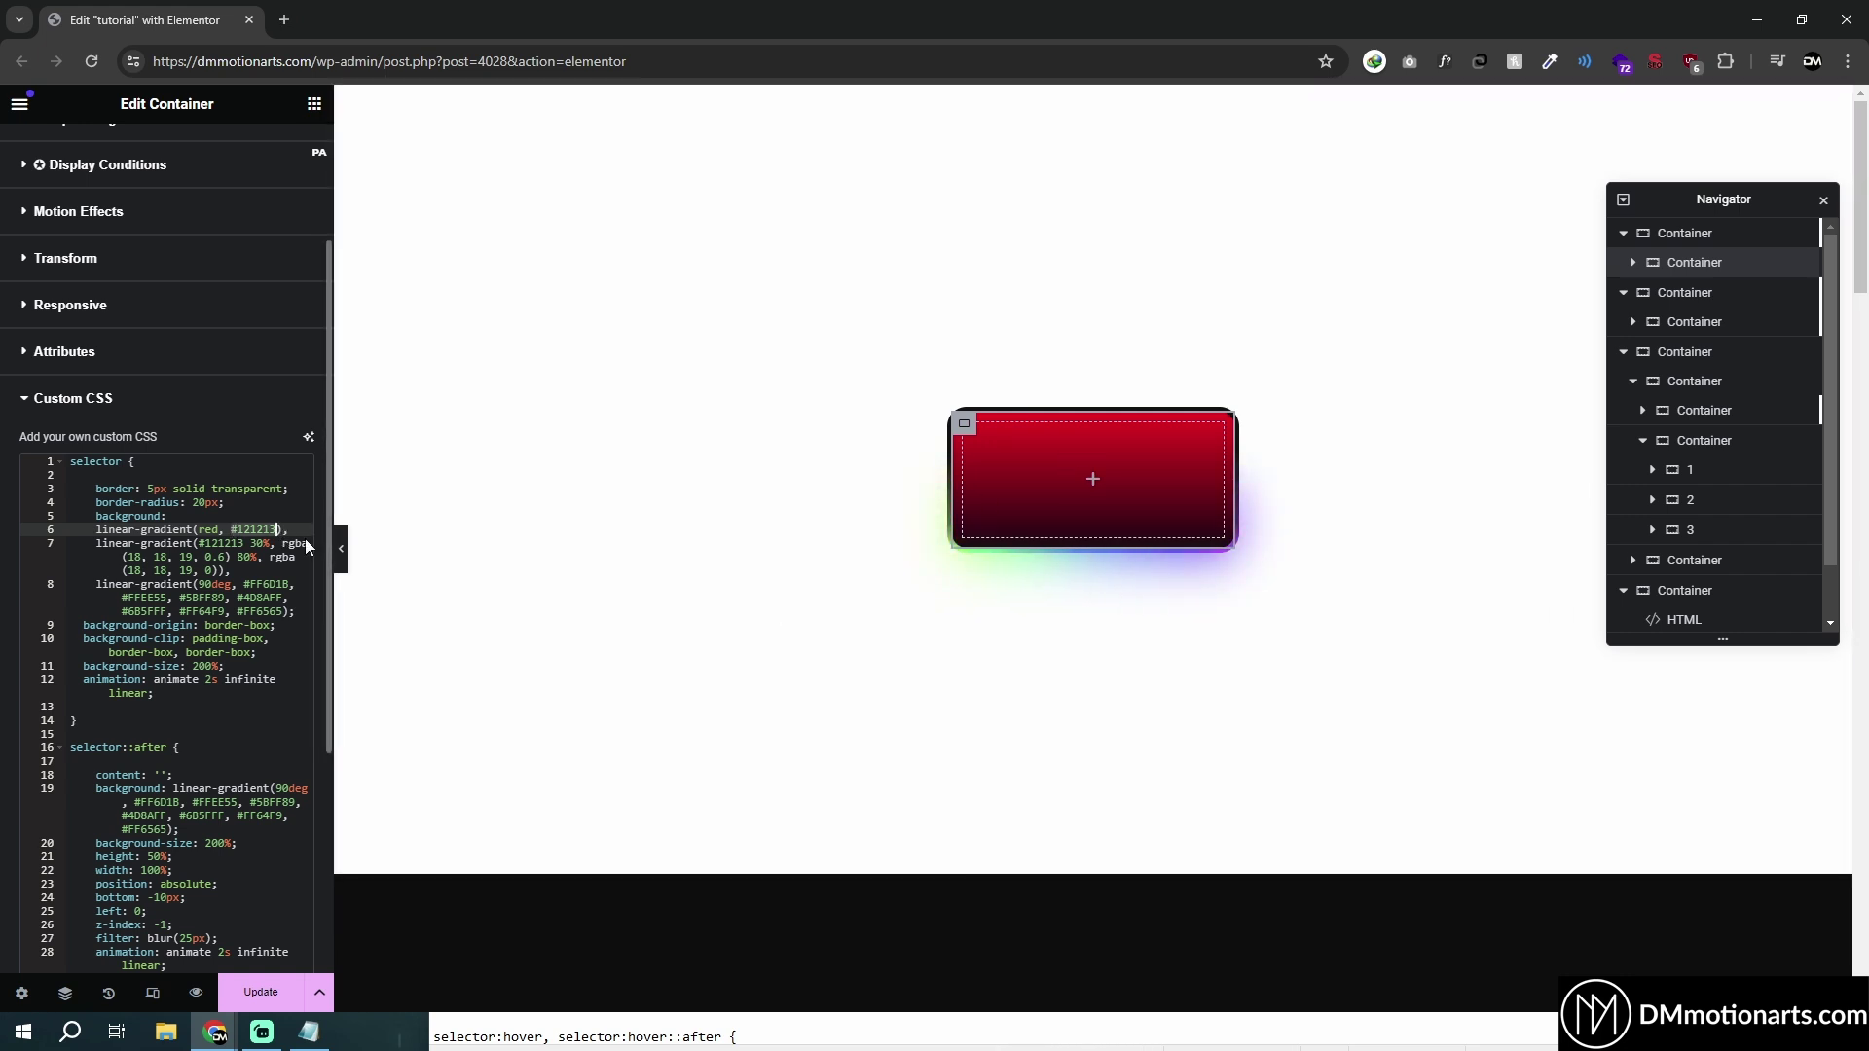
{"action": "type", "text": "red"}
{"action": "left_click", "coordinate": [231, 530]}
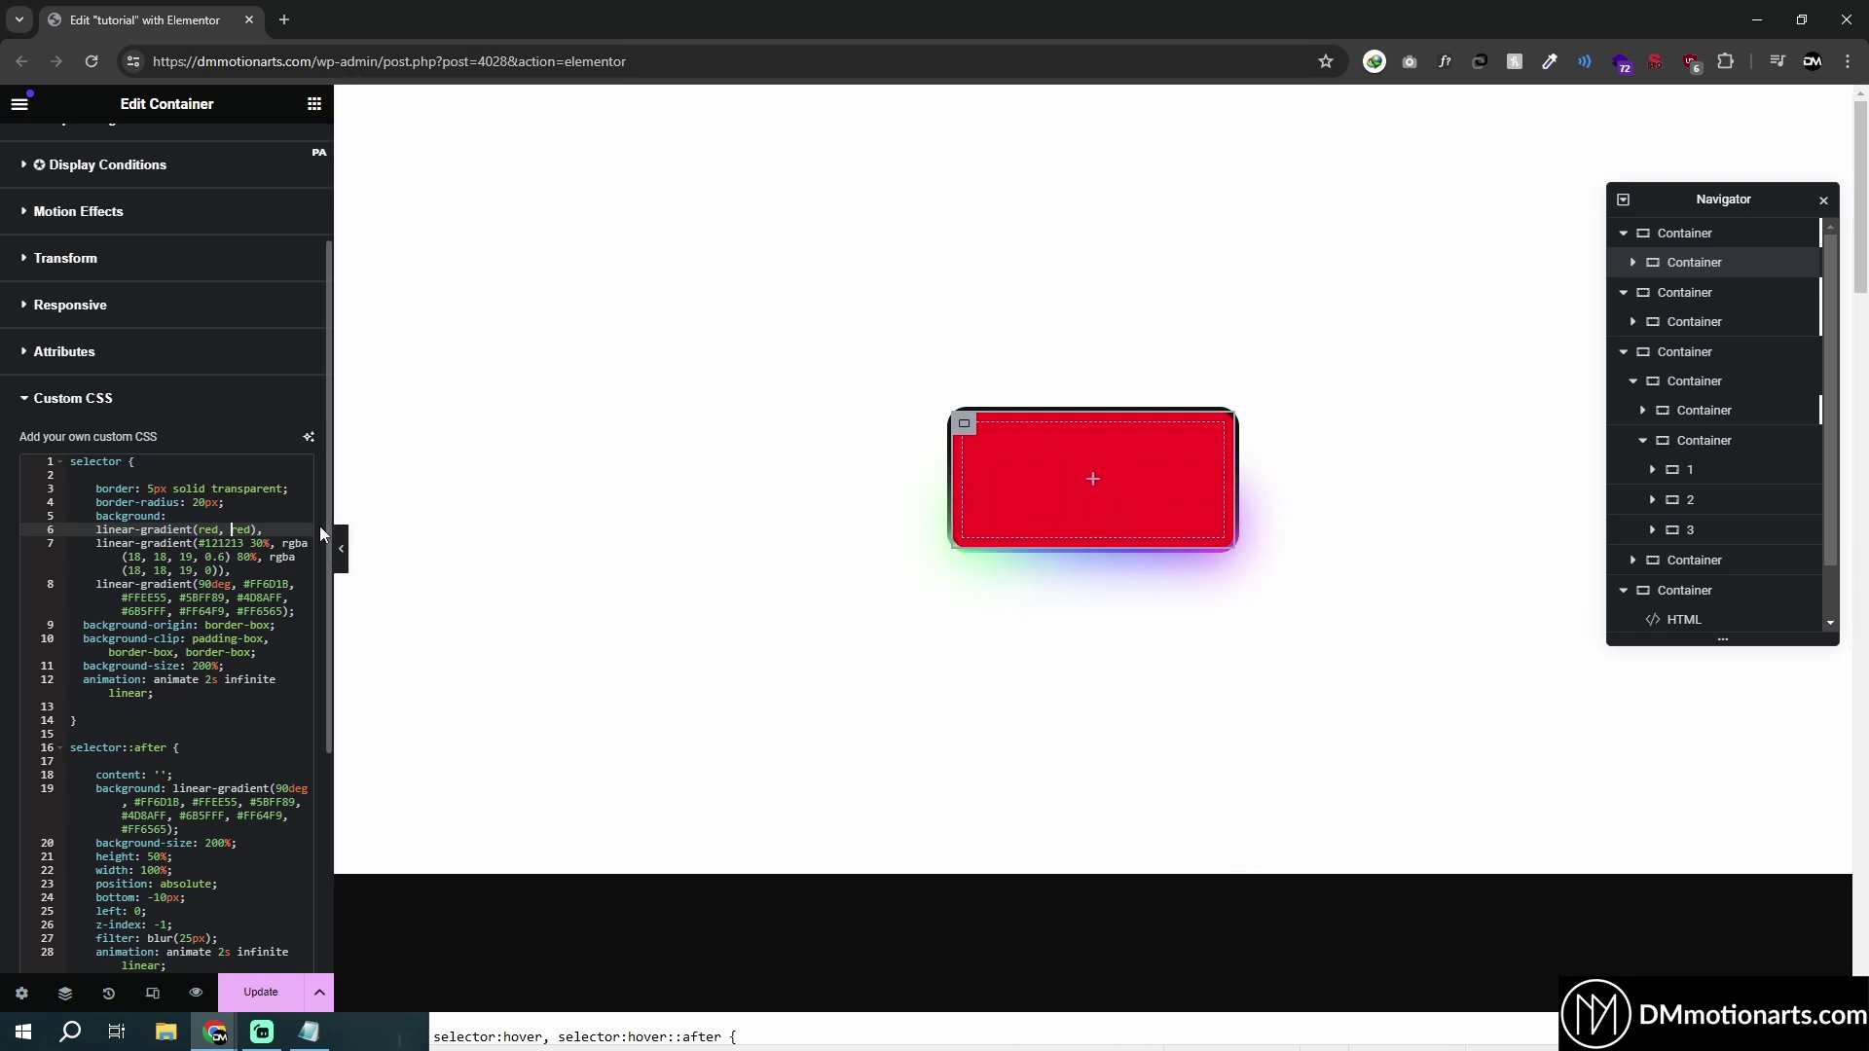
{"action": "key", "text": "End"}
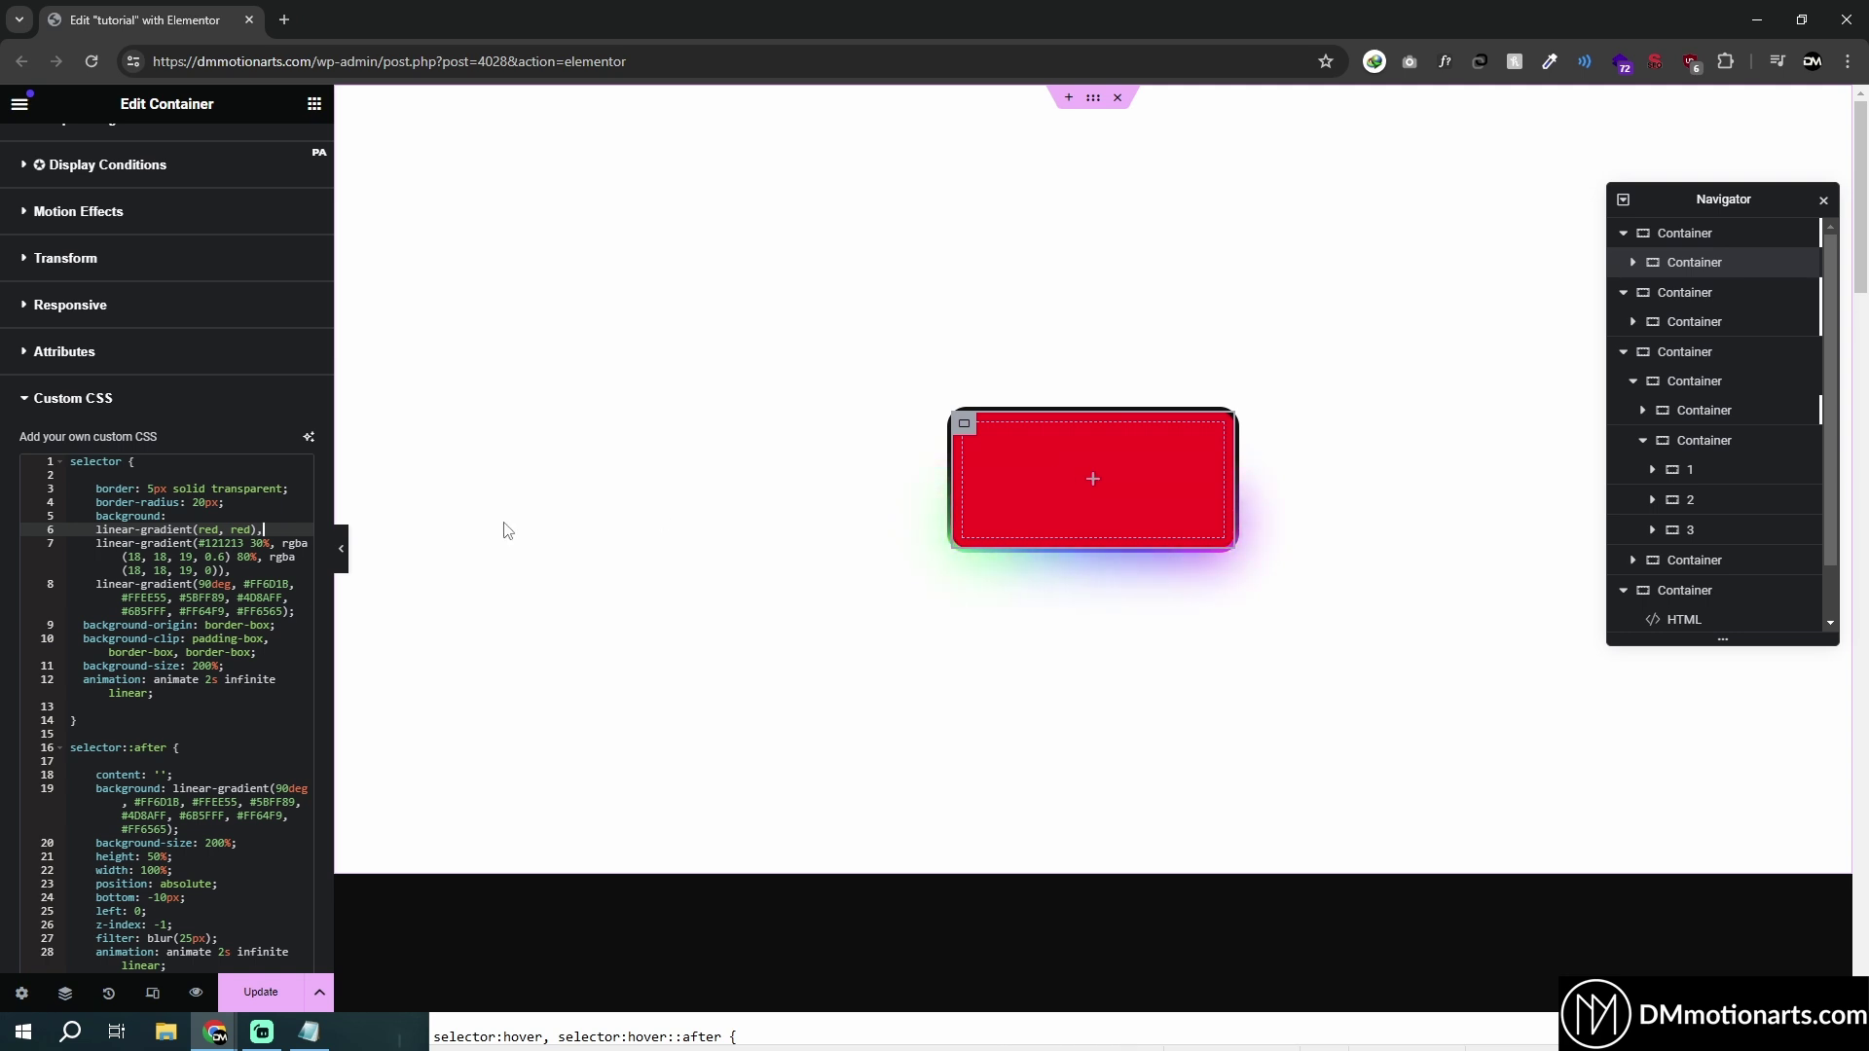
Step: Undo the red color edits so the first linear-gradient uses #121213 for both colors, keeping all three background layers
{"action": "key", "text": "ctrl+z"}
{"action": "left_click", "coordinate": [270, 533]}
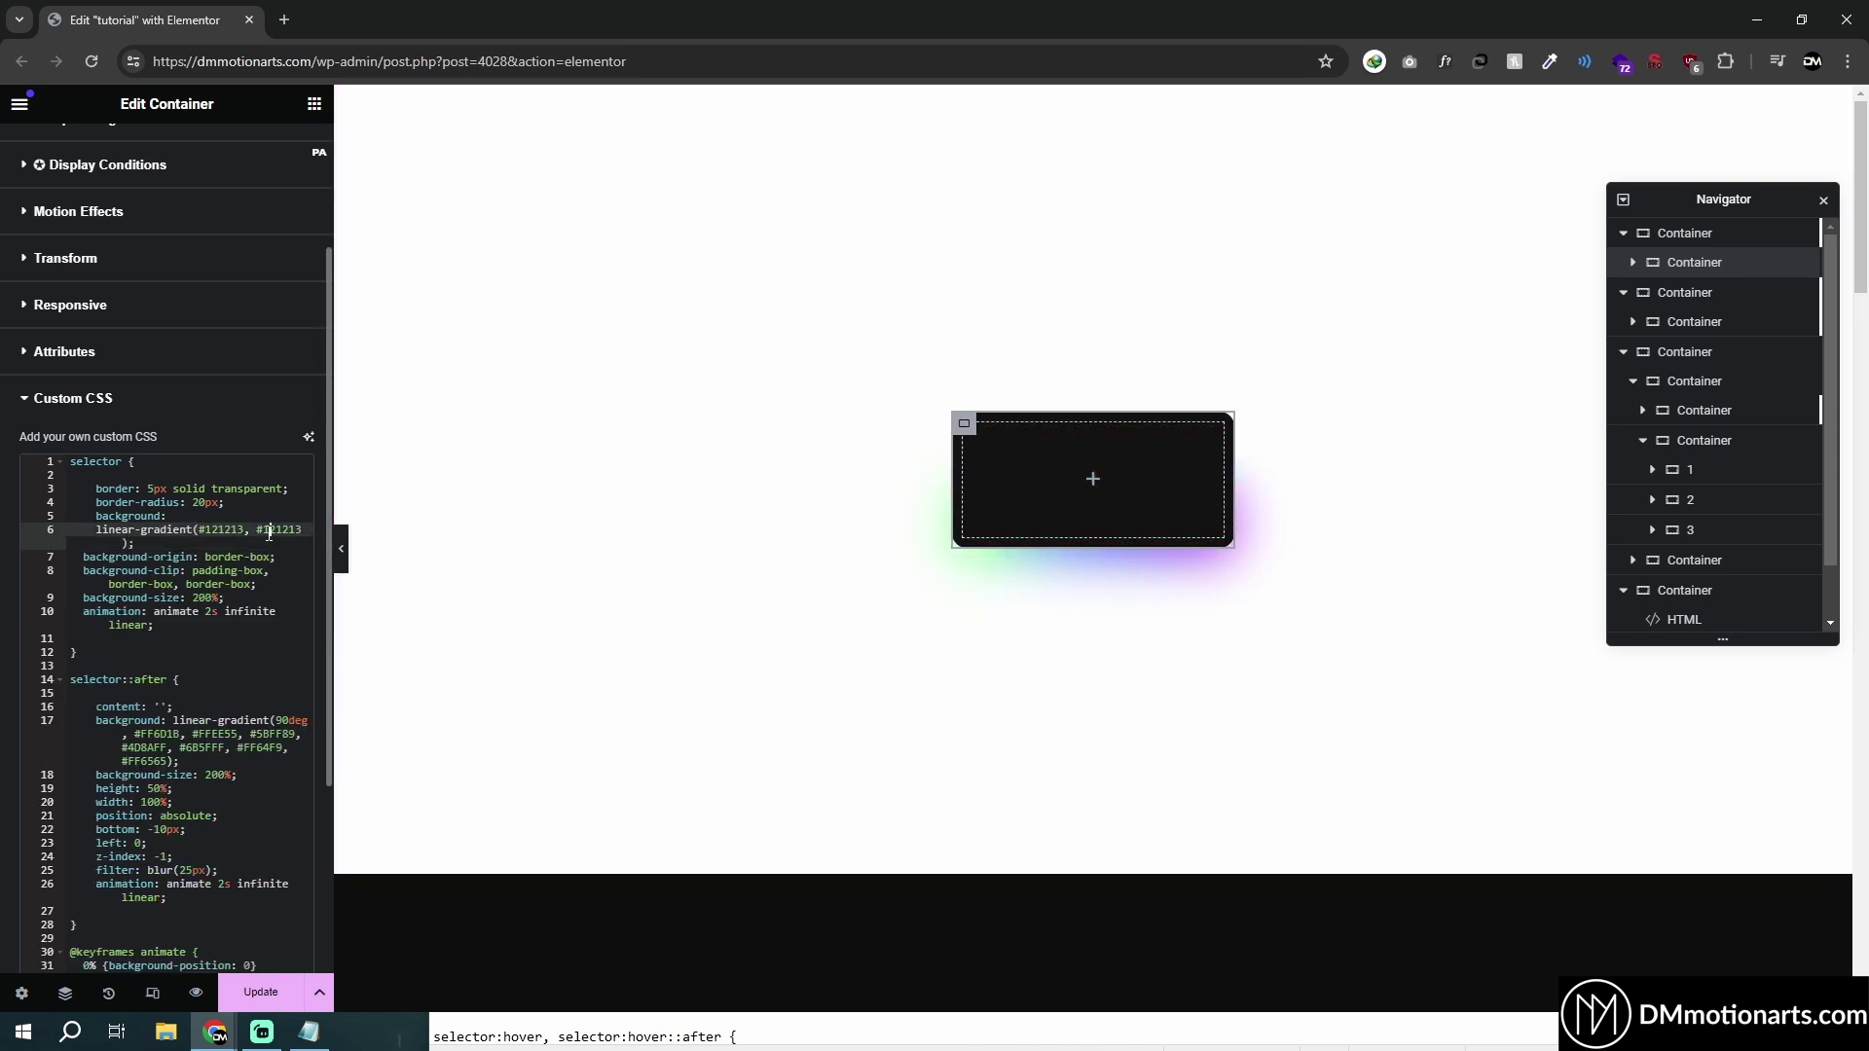
{"action": "key", "text": "ctrl+shift+z"}
{"action": "left_click", "coordinate": [203, 533]}
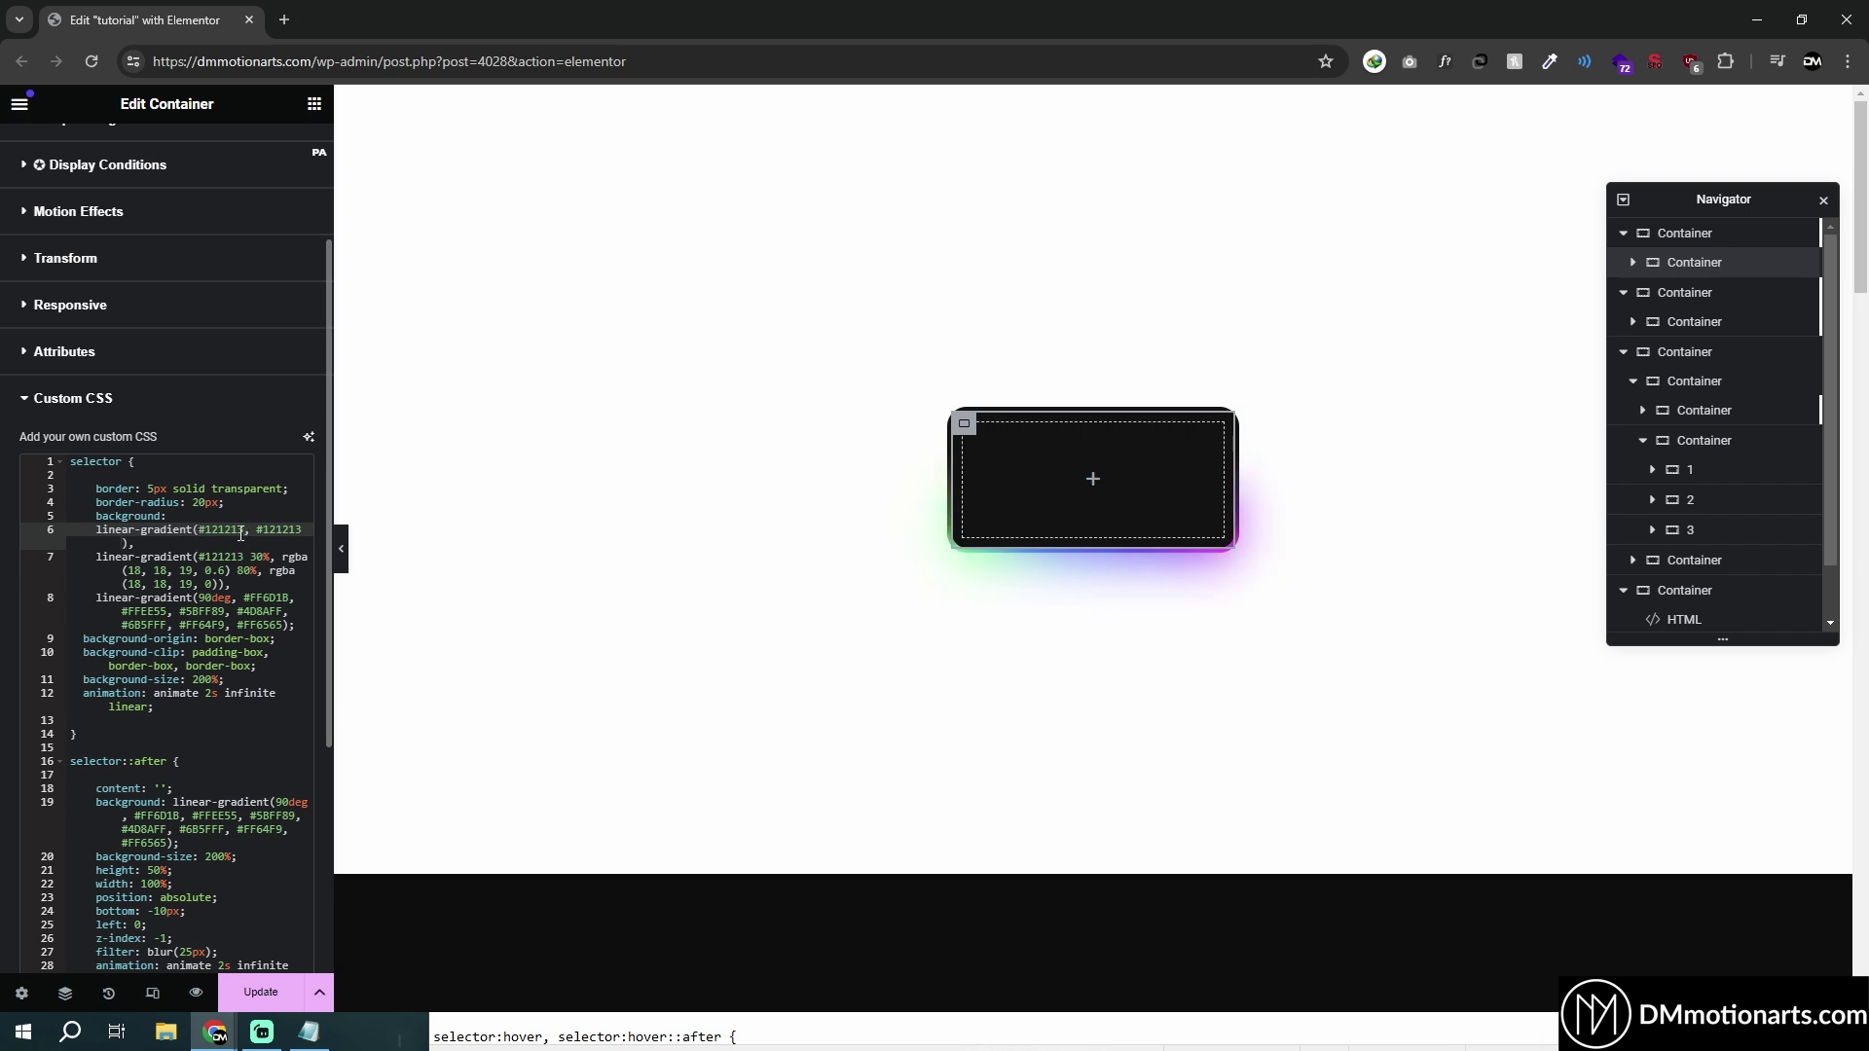
{"action": "mouse_move", "coordinate": [258, 529]}
{"action": "left_mouse_down"}
{"action": "mouse_move", "coordinate": [304, 531]}
{"action": "mouse_move", "coordinate": [245, 528]}
{"action": "left_mouse_up"}
{"action": "left_click", "coordinate": [298, 529]}
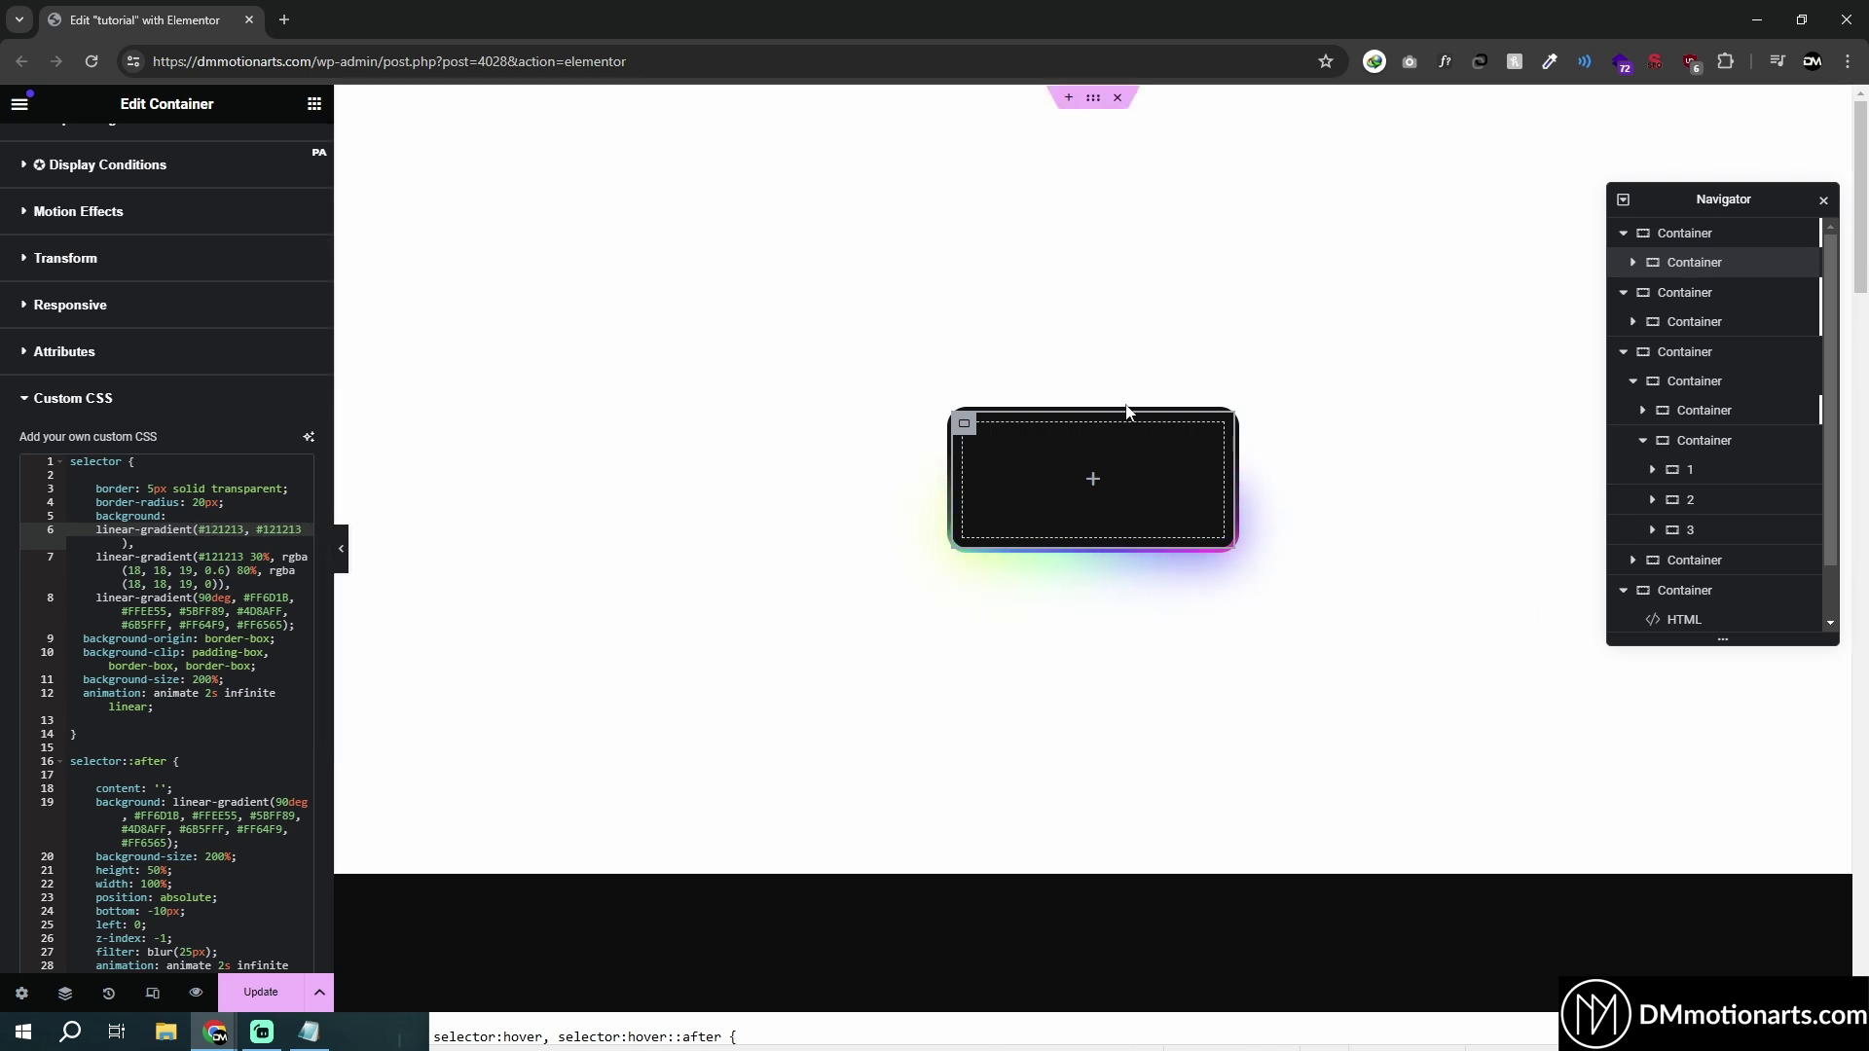
Step: Delete the second linear-gradient layer, the one starting with #121213 30%, from the selector's background
{"action": "left_click", "coordinate": [96, 557]}
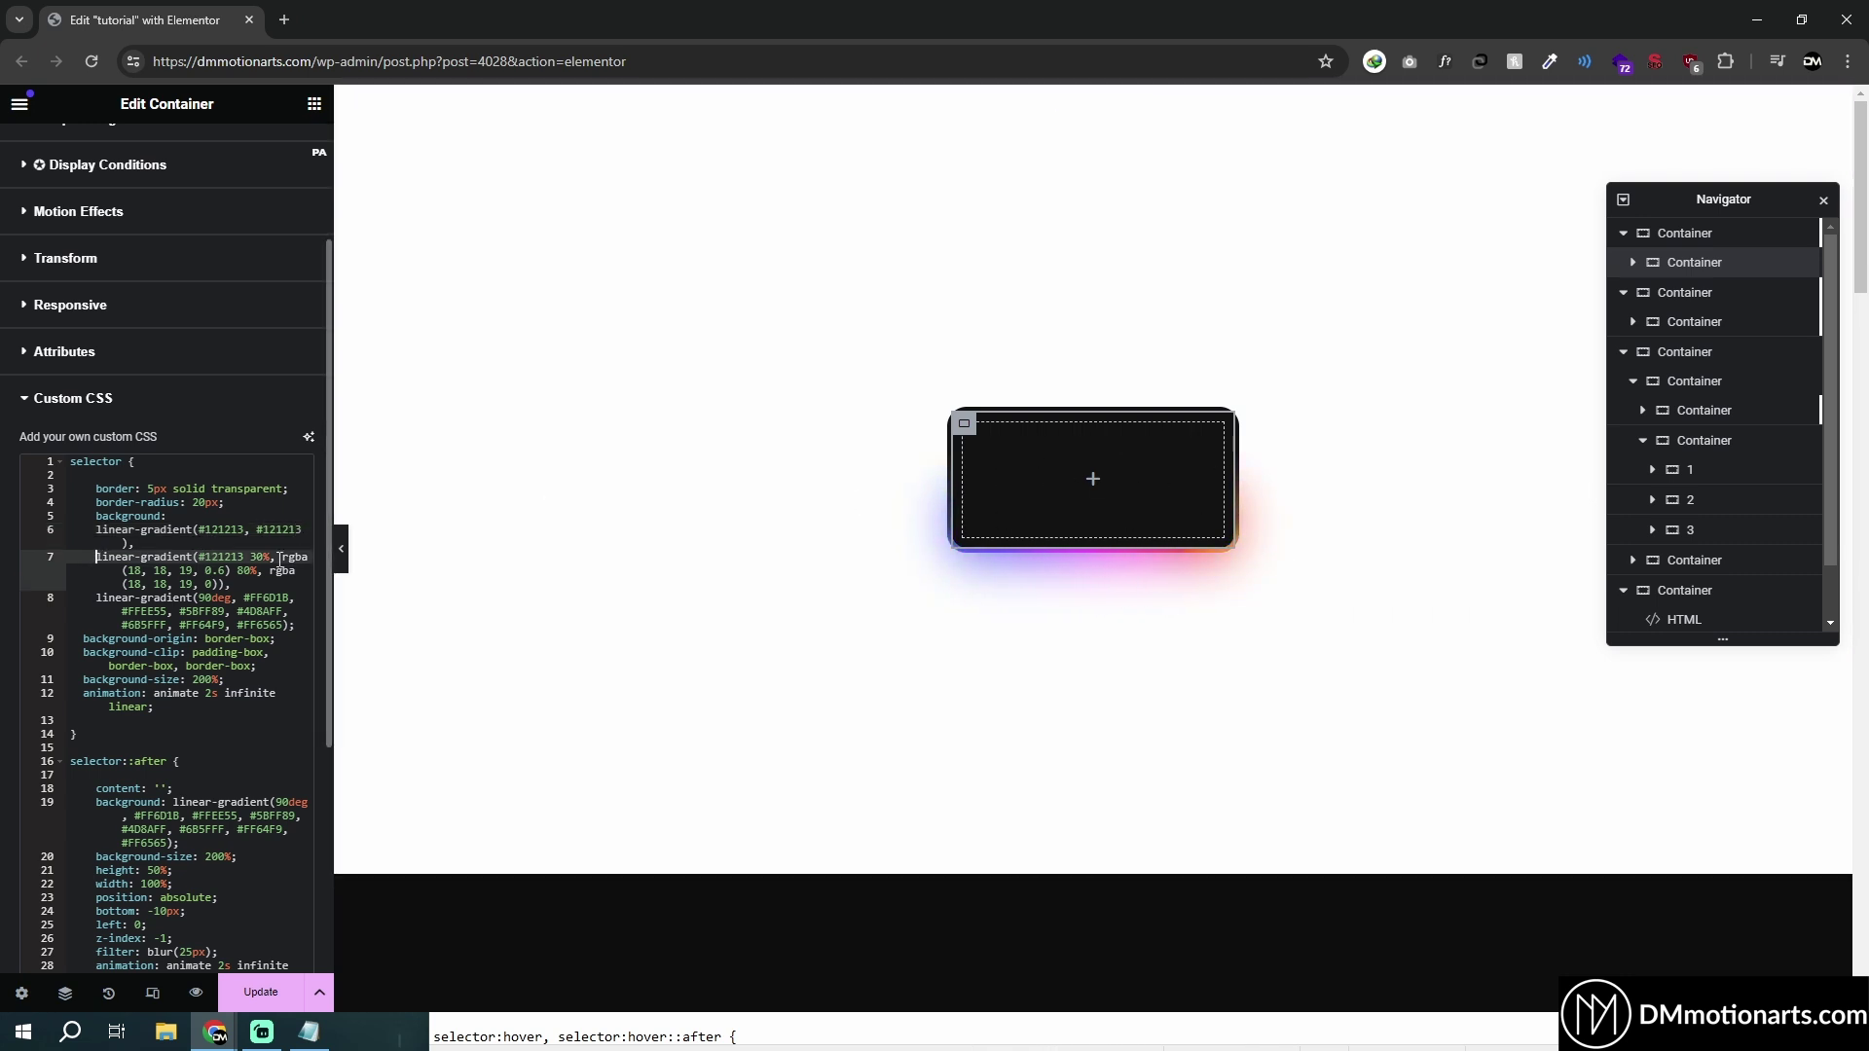
{"action": "left_click", "coordinate": [227, 584], "text": "shift"}
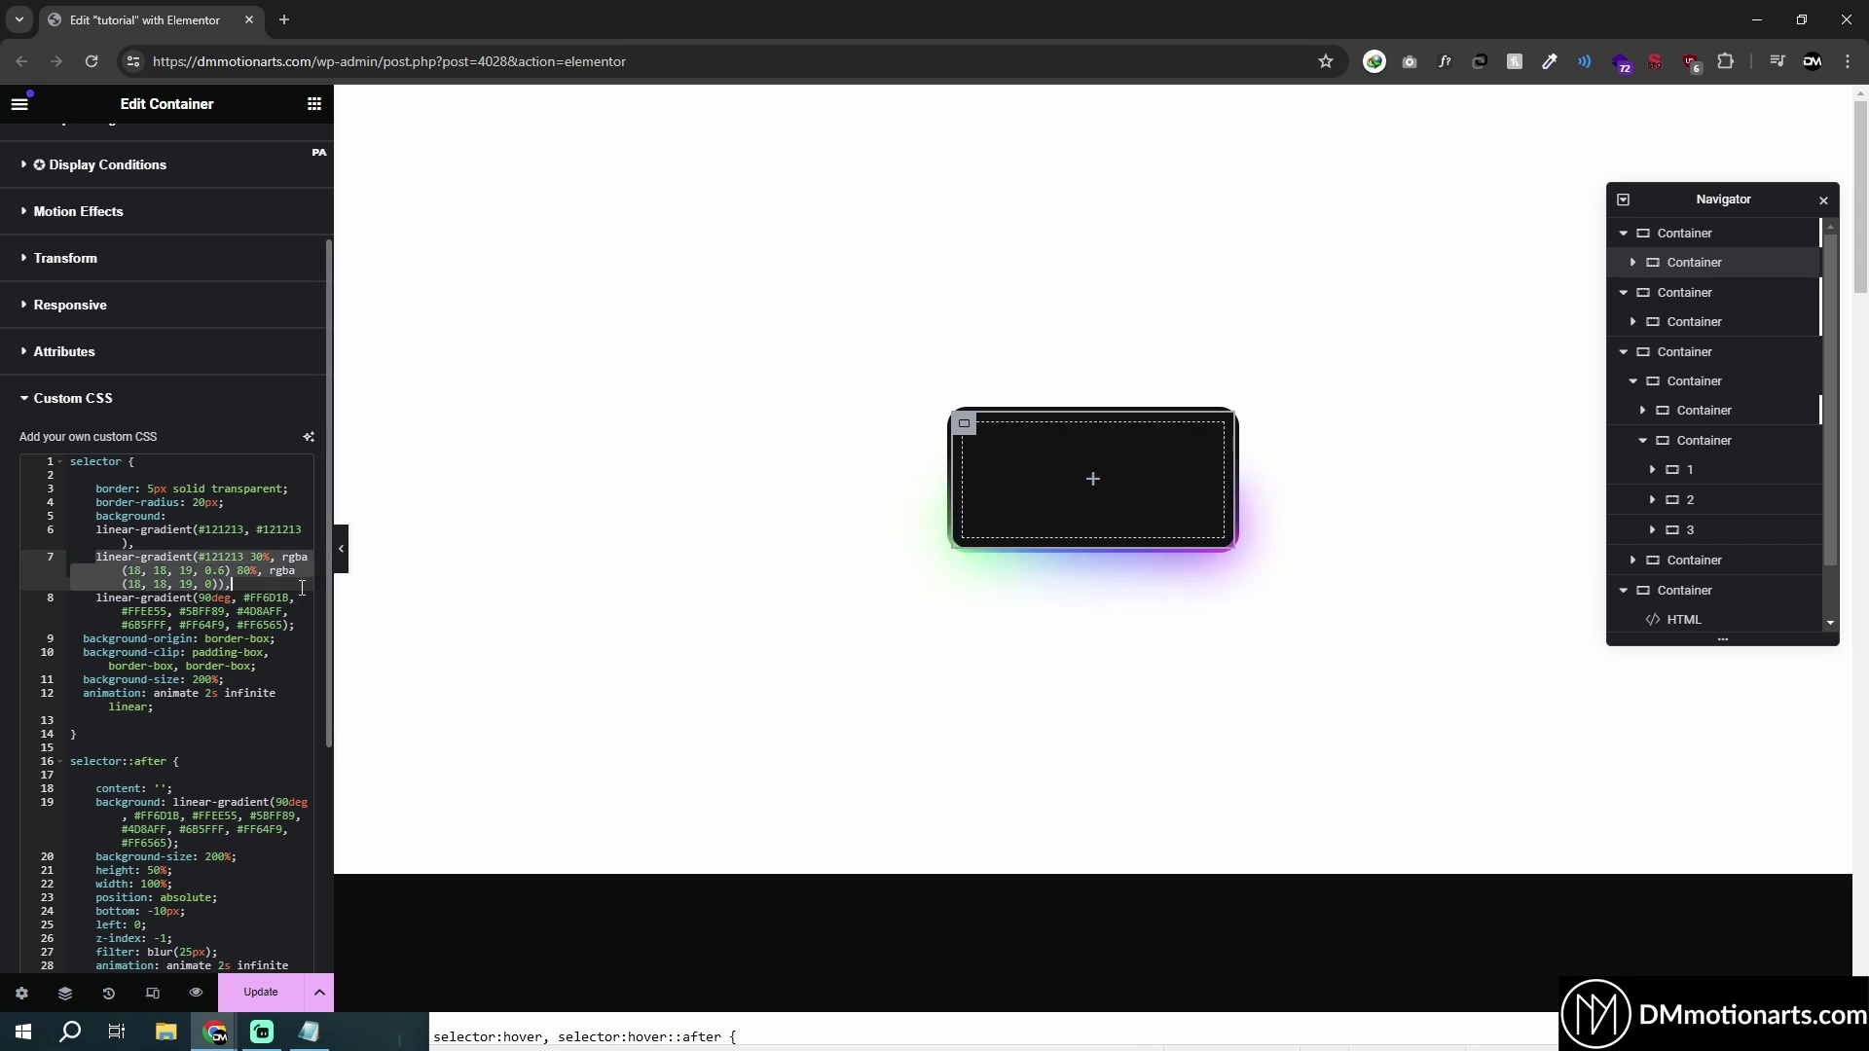
{"action": "key", "text": "BackSpace"}
{"action": "key", "text": "ctrl+z"}
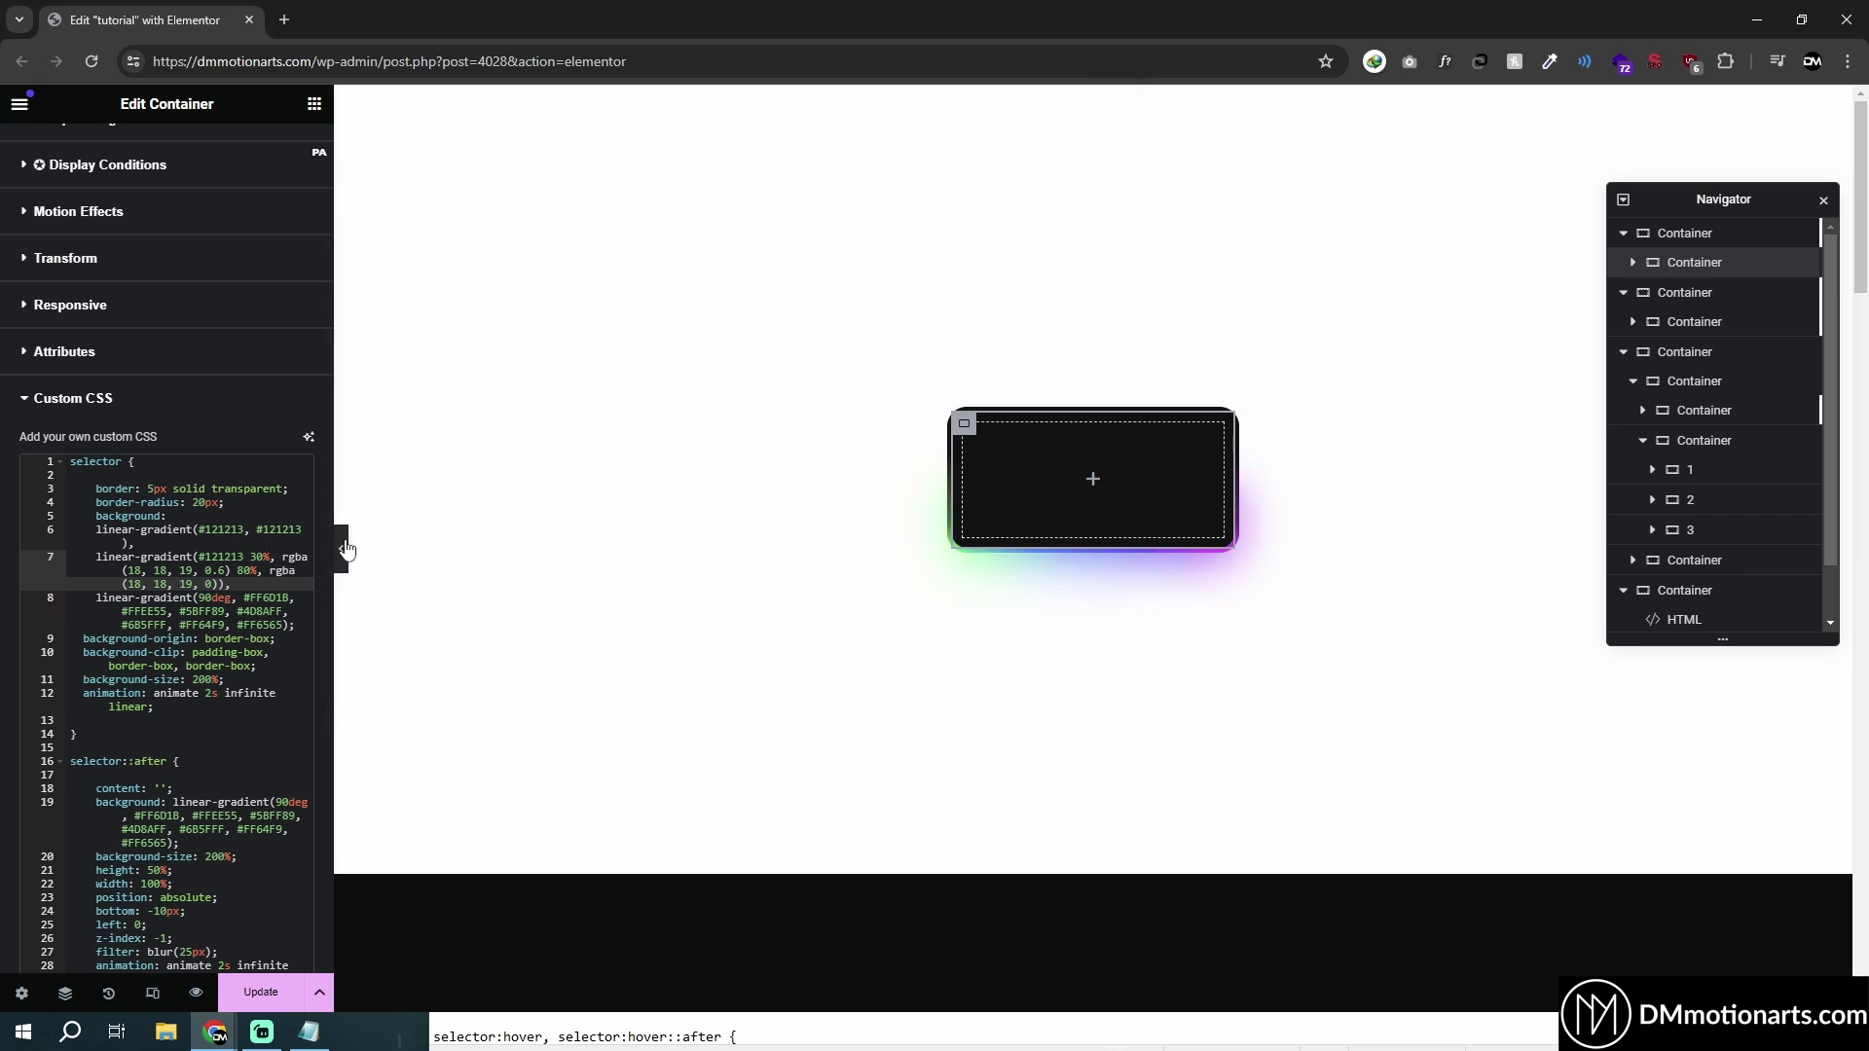
{"action": "key", "text": "ctrl+shift+z"}
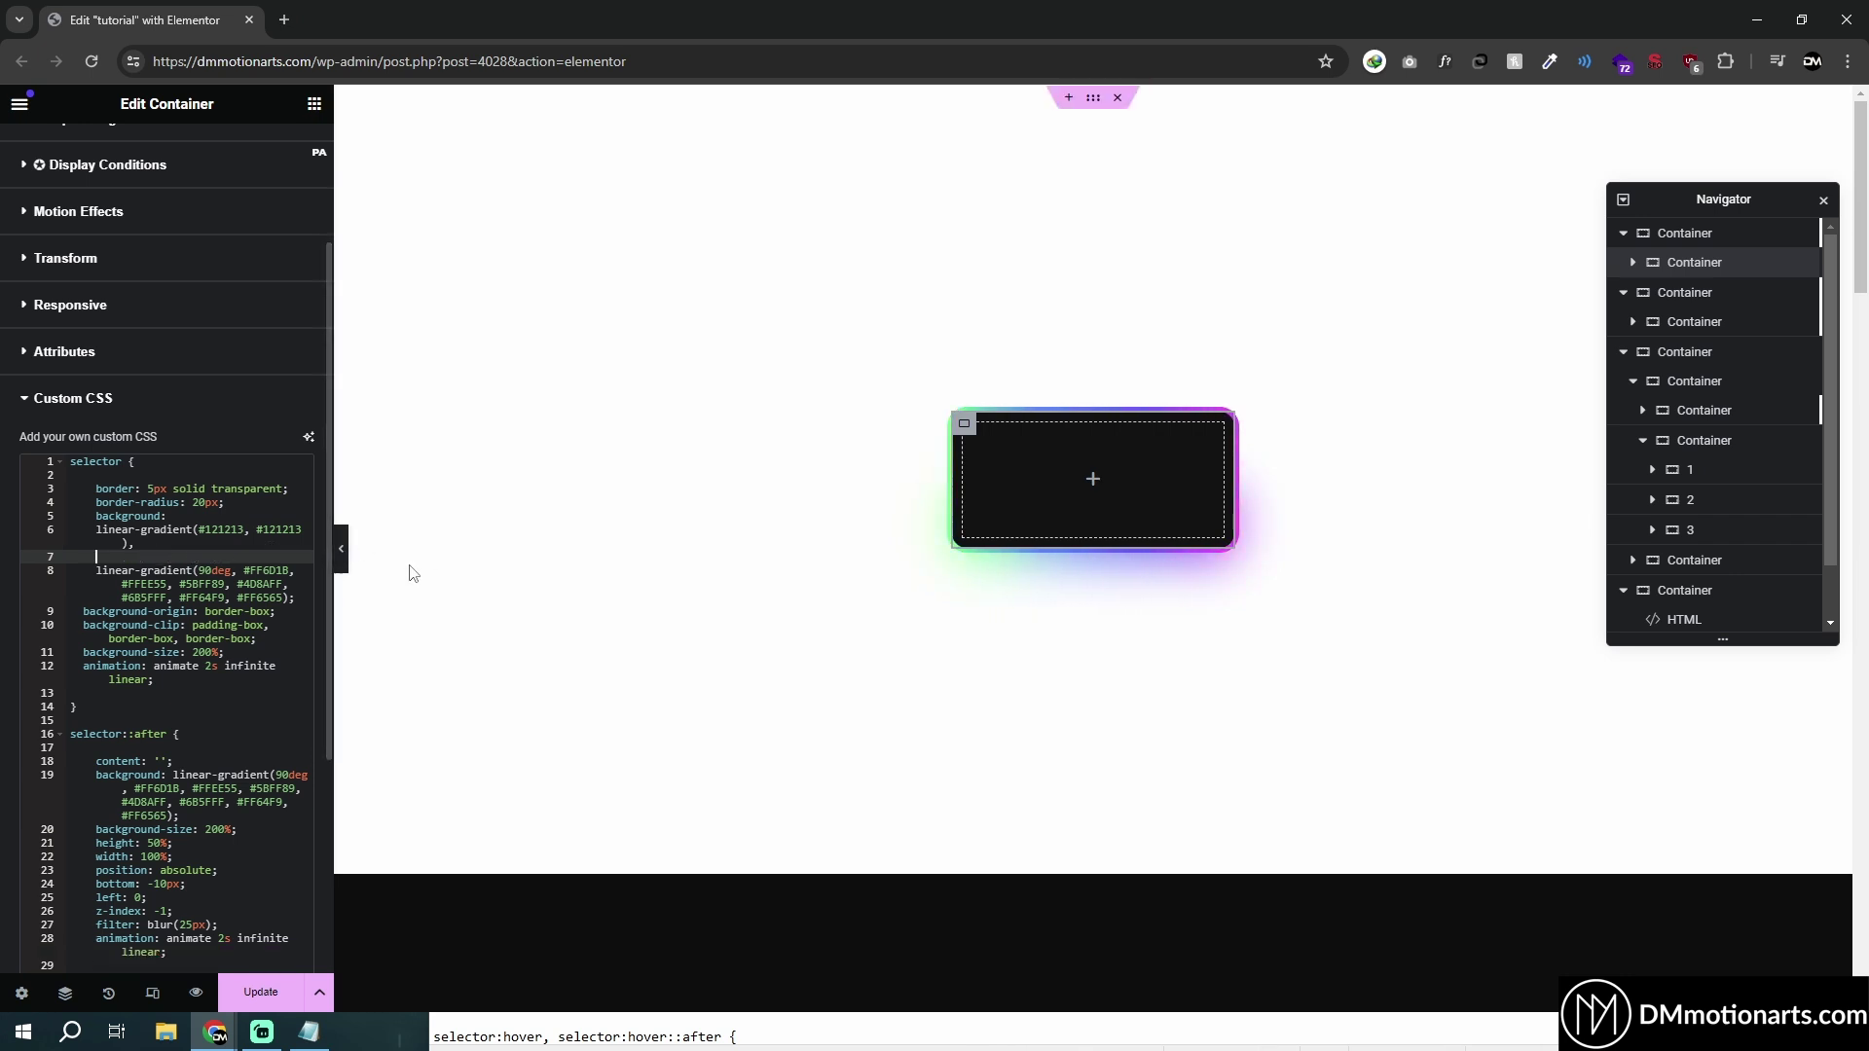
Step: Preview the button without the second gradient layer and compare it with the finished "Click here" button further down the page
{"action": "left_click", "coordinate": [341, 557]}
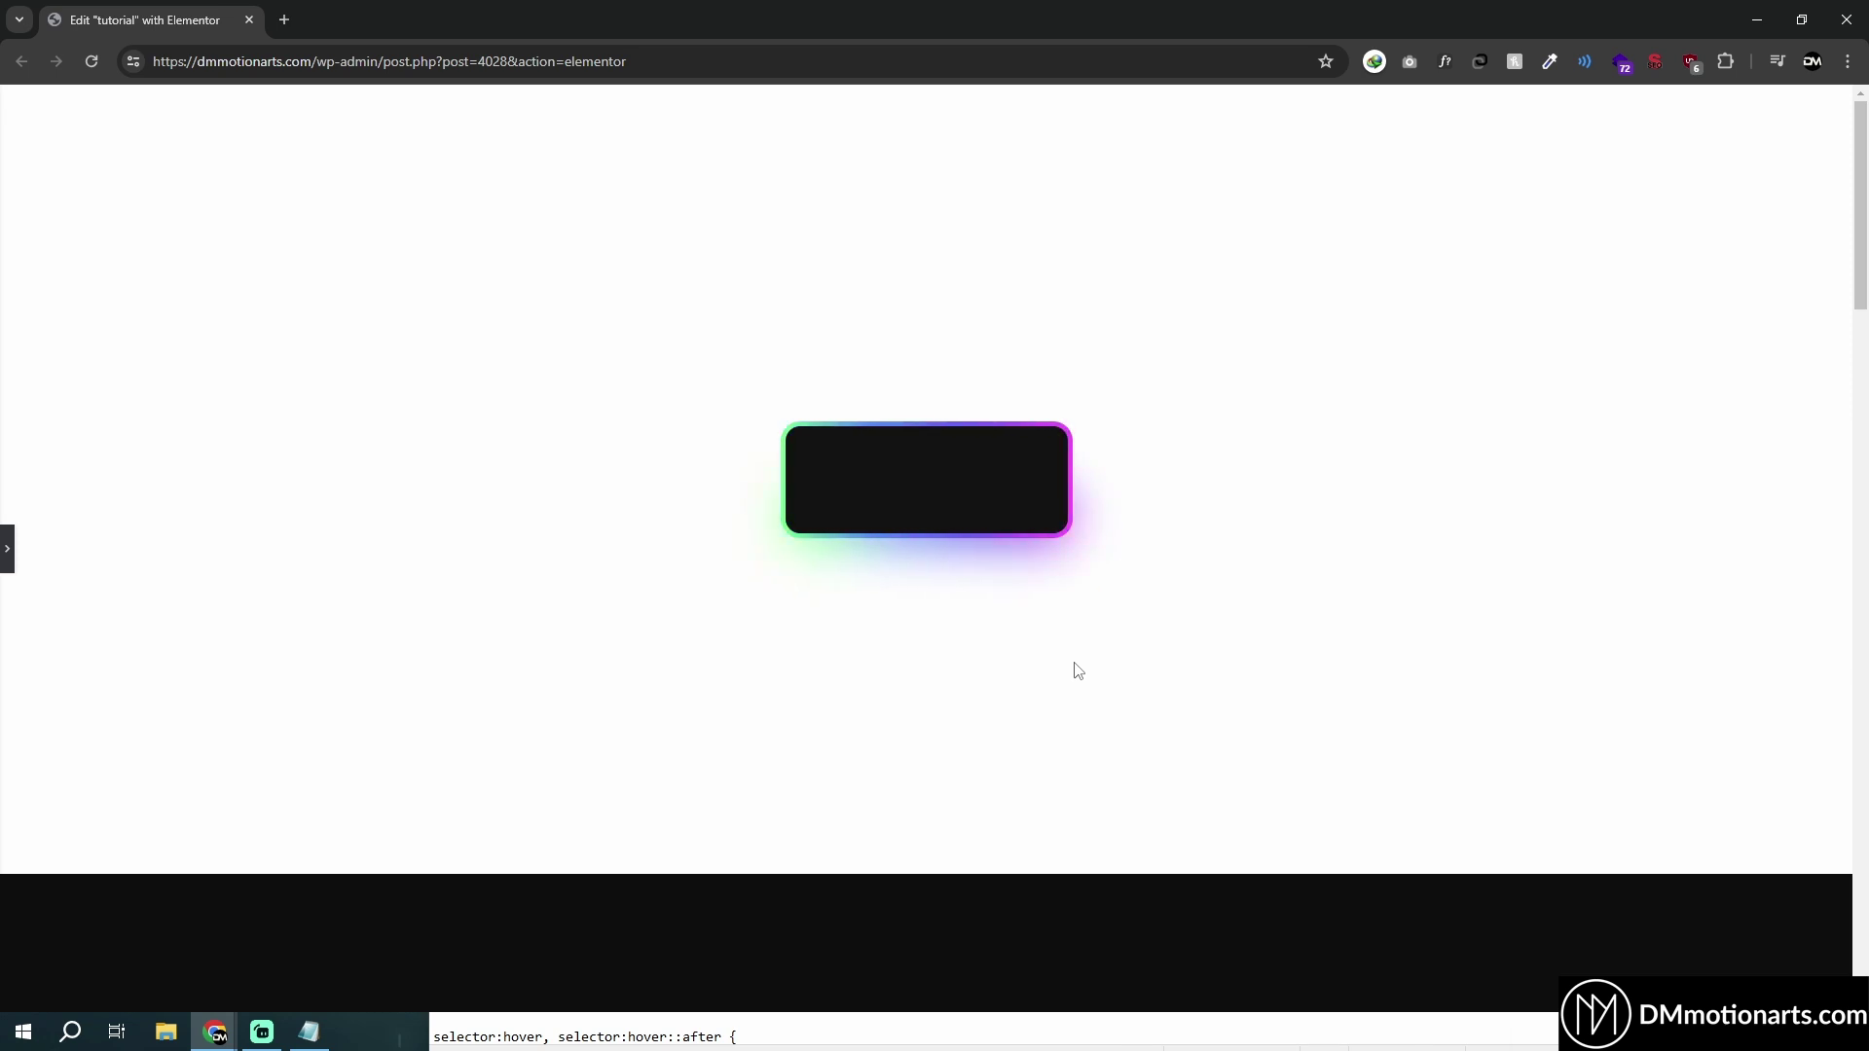
{"action": "scroll", "coordinate": [1071, 672], "scroll_direction": "down", "scroll_amount": 4}
{"action": "scroll", "coordinate": [1065, 670], "scroll_direction": "down", "scroll_amount": 3}
{"action": "key", "text": "alt+Tab"}
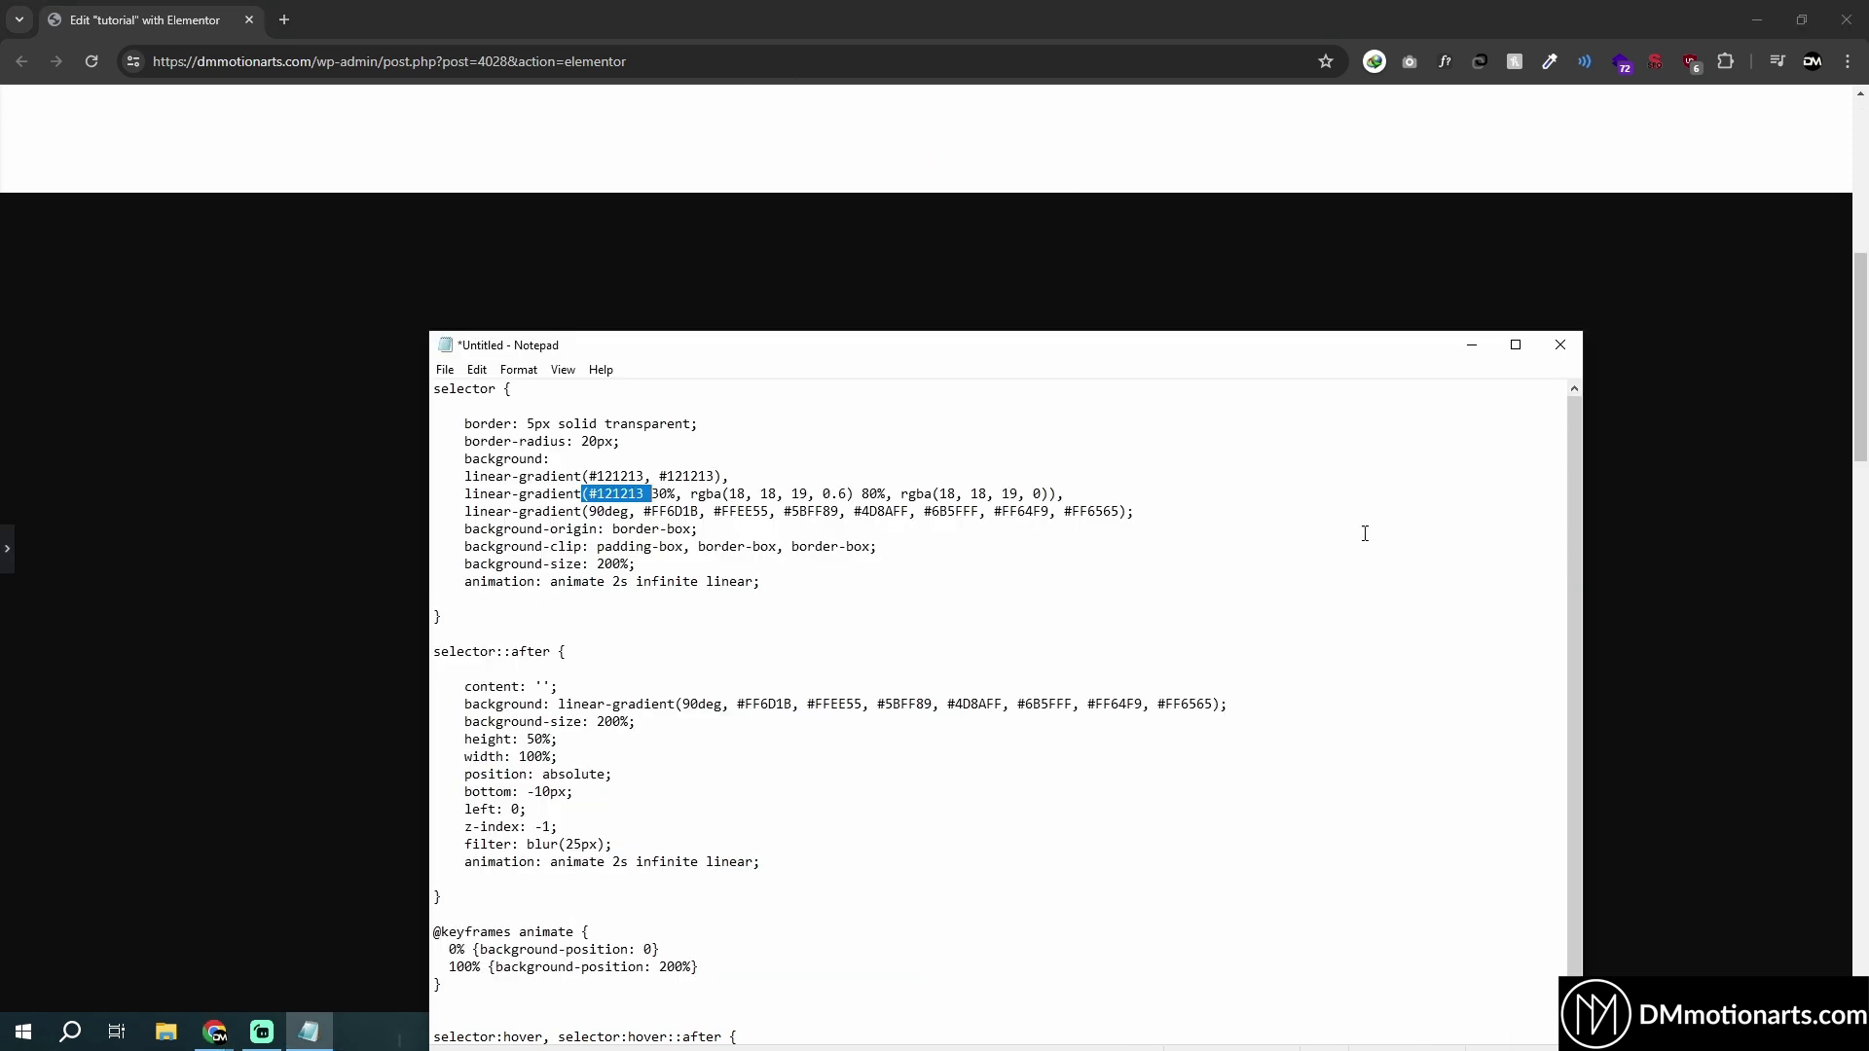
{"action": "left_click", "coordinate": [1472, 344]}
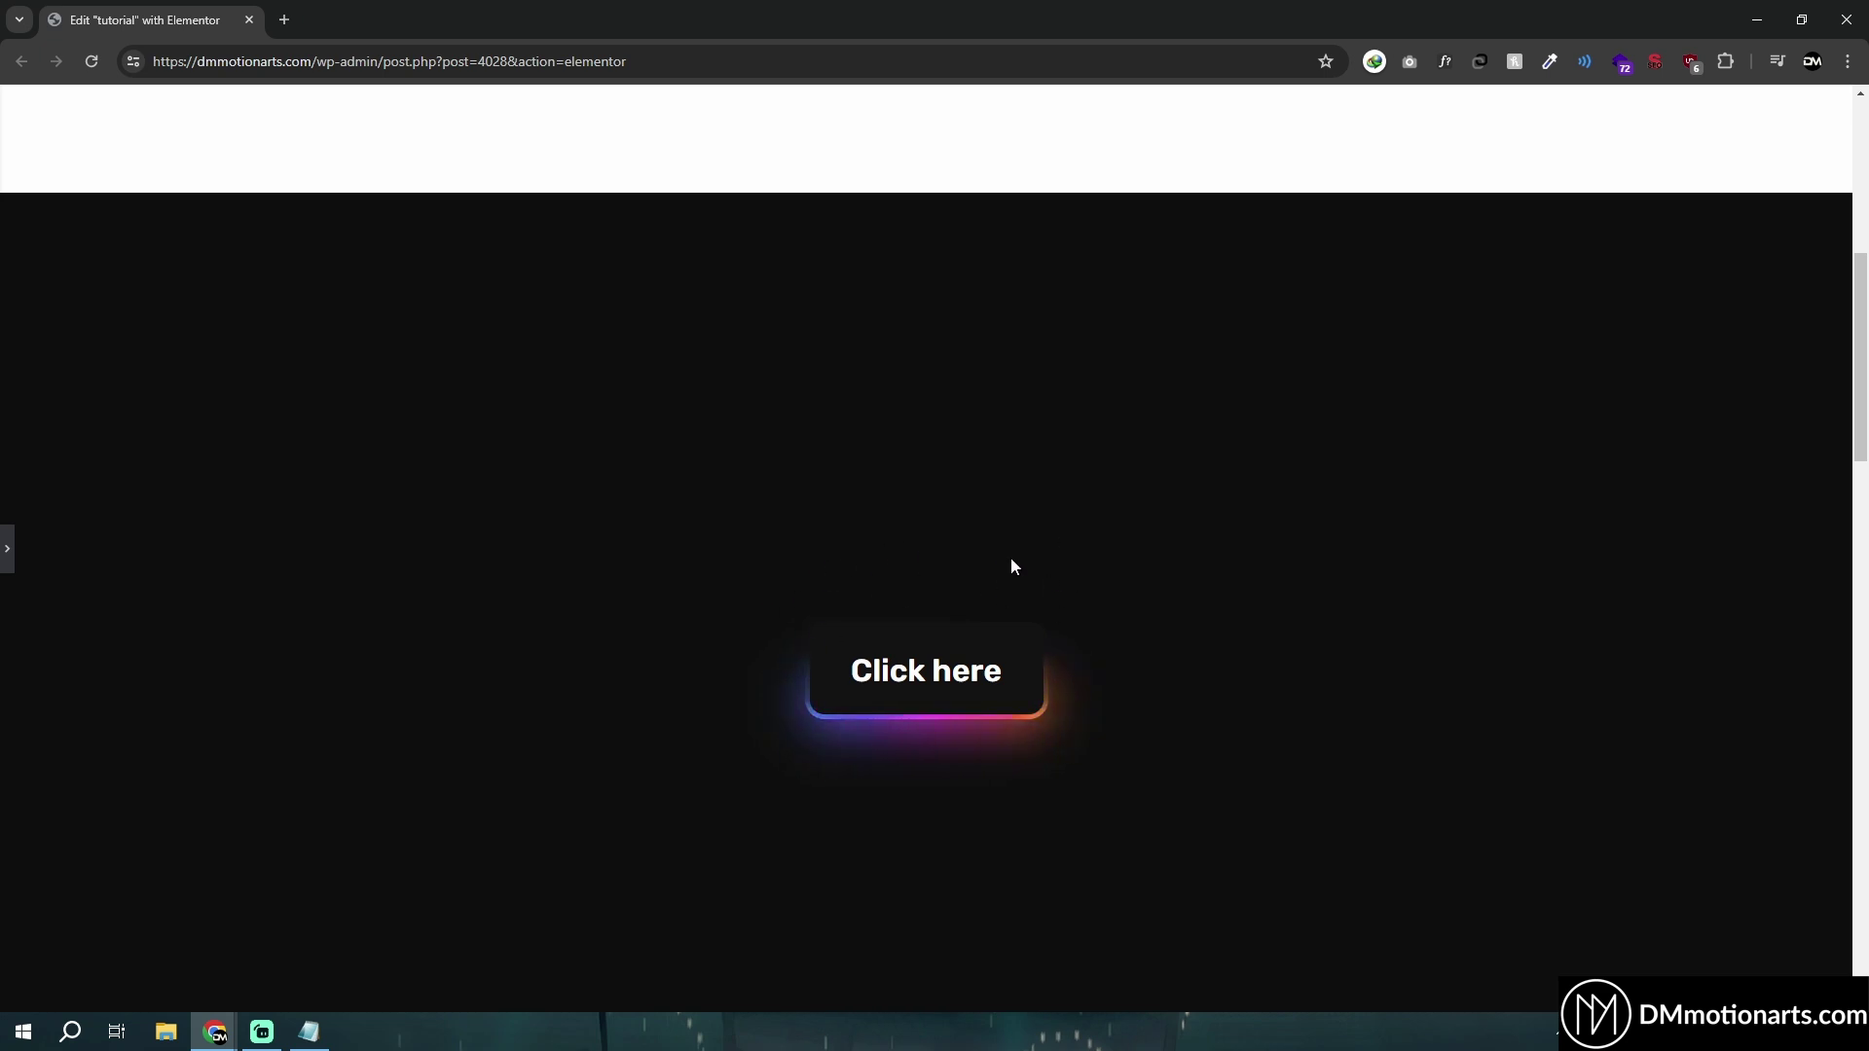
{"action": "scroll", "coordinate": [1010, 567], "scroll_direction": "up", "scroll_amount": 5}
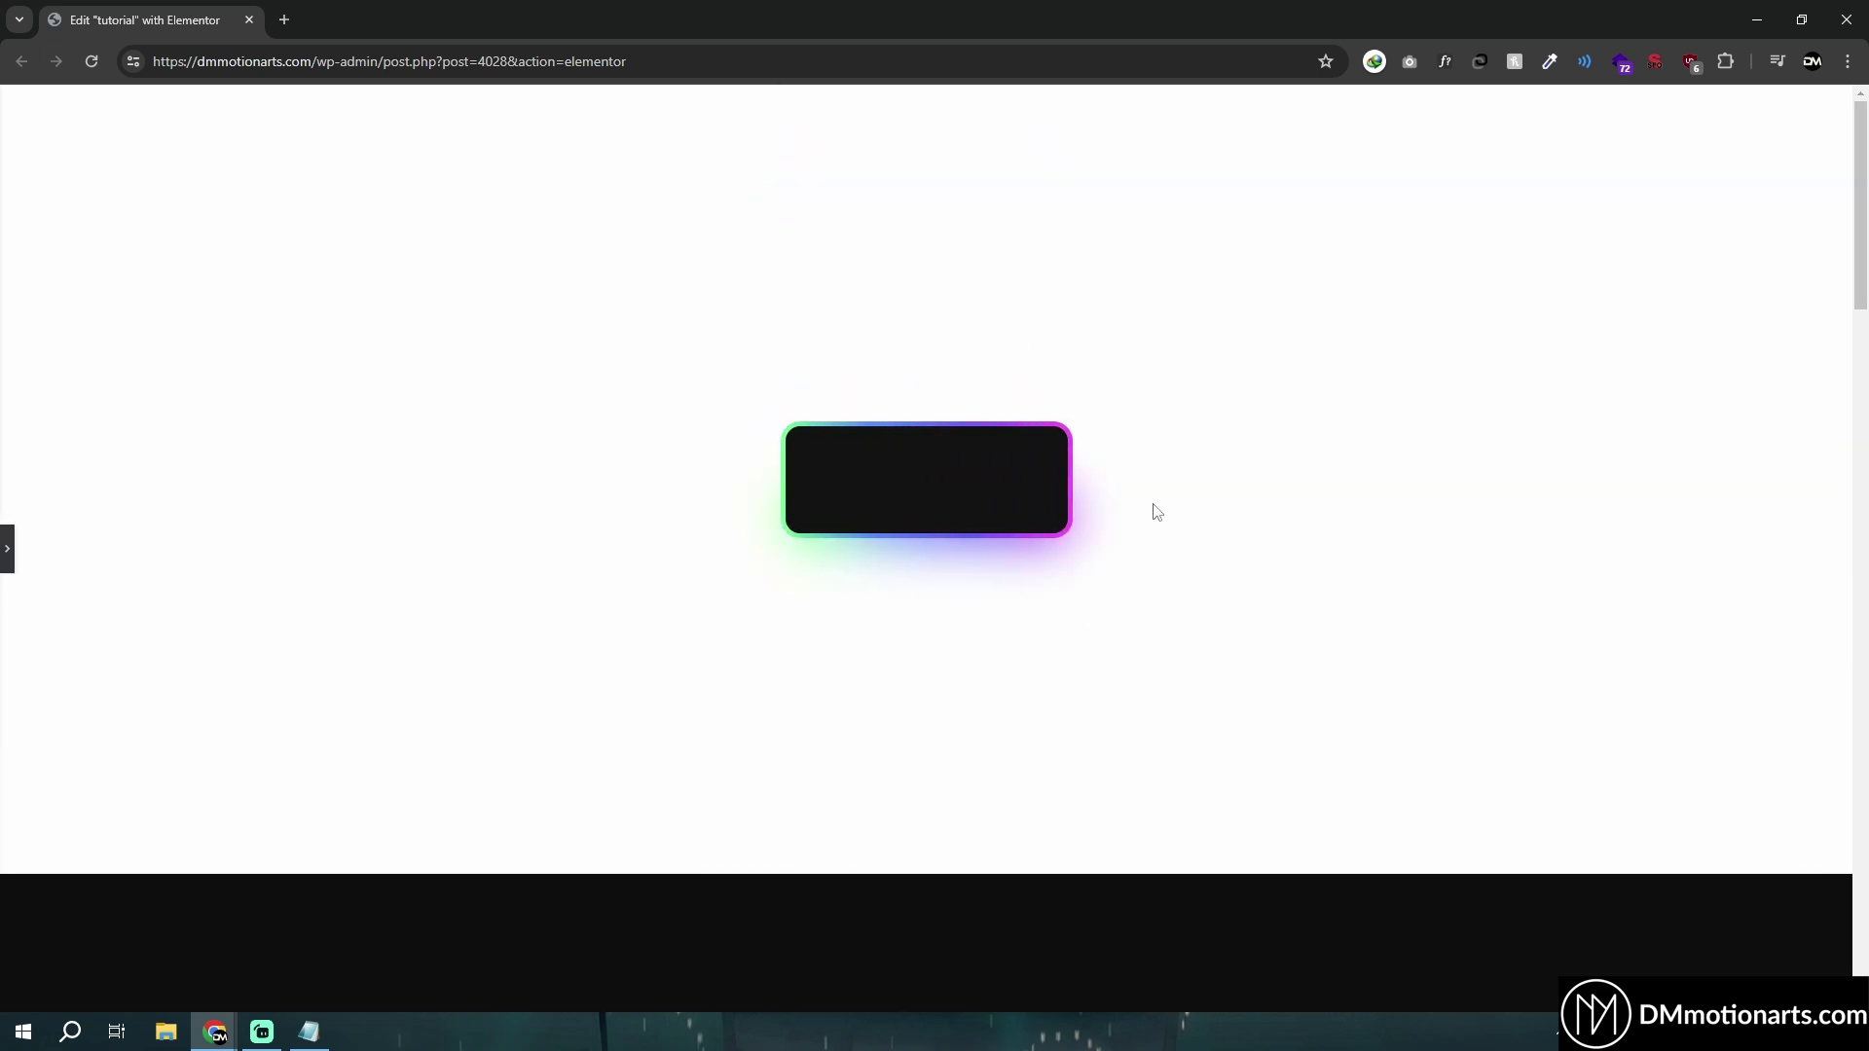
{"action": "key", "text": "ctrl+p"}
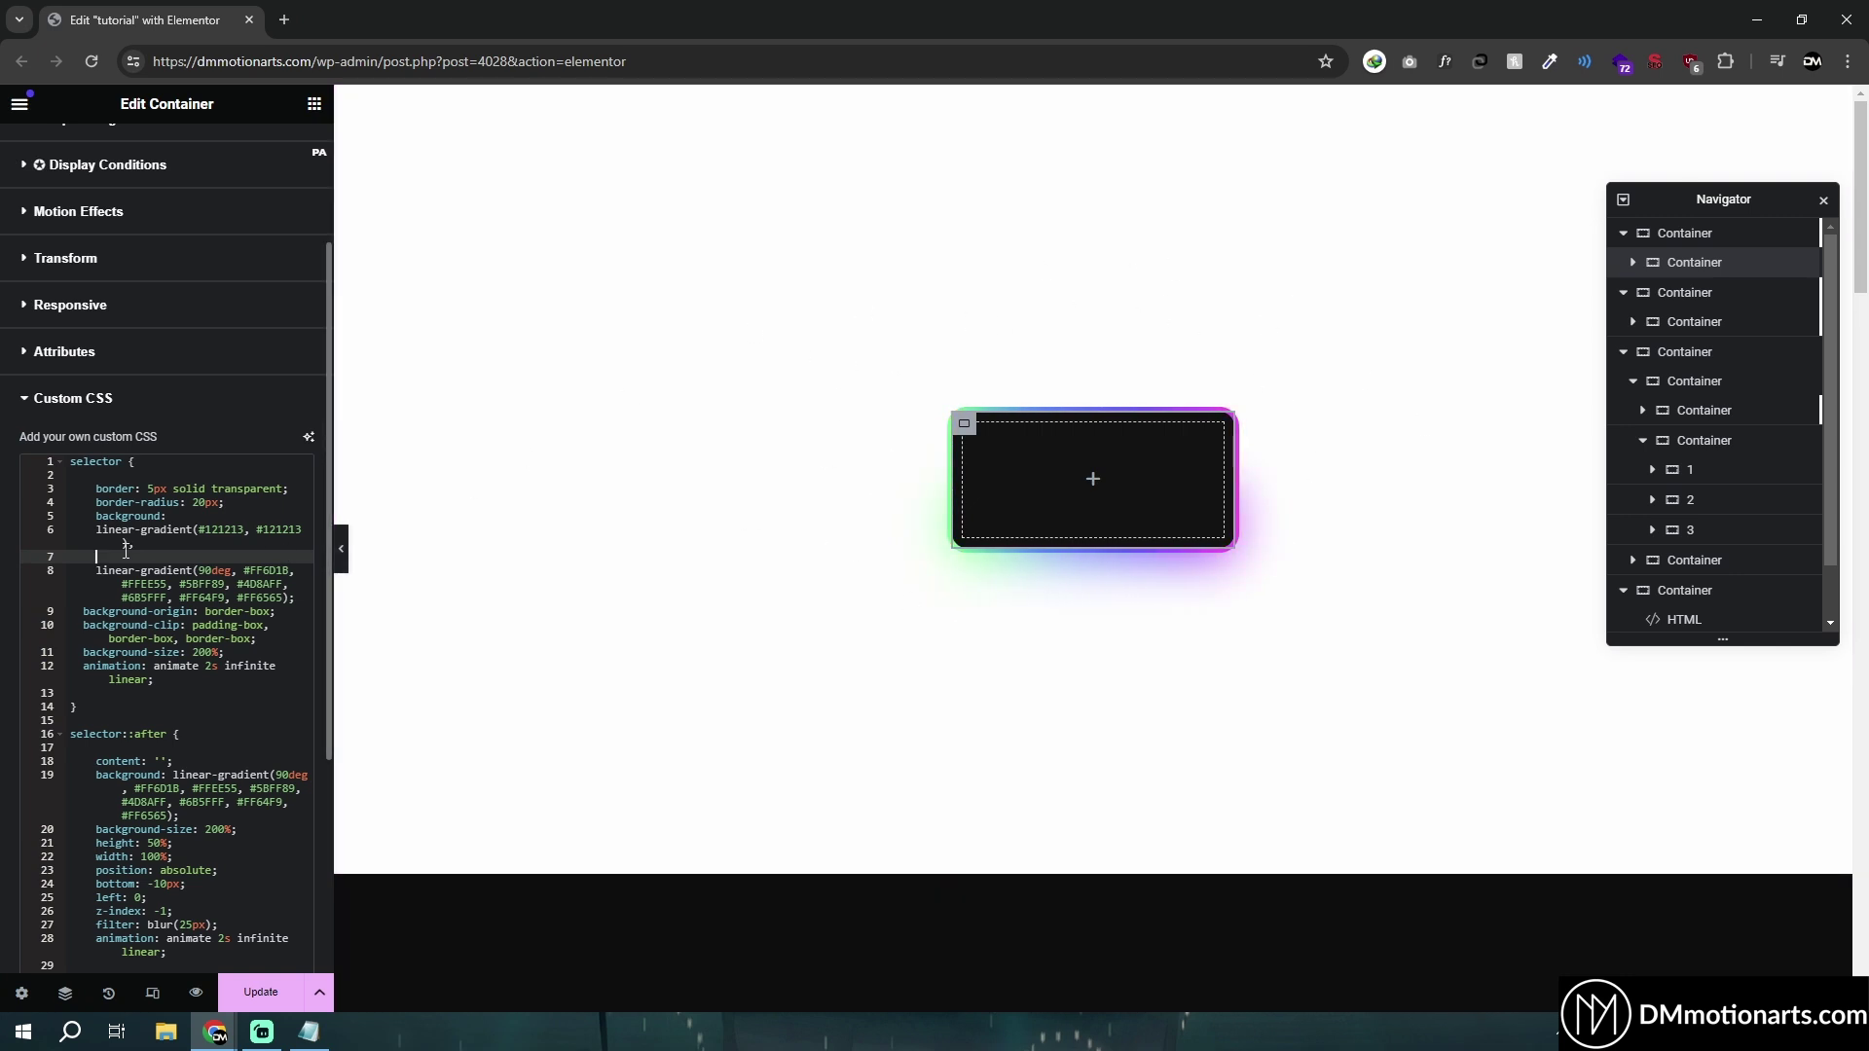
Step: Reinsert linear-gradient(#121213 30%, rgba(18, 18, 19, 0.6) 80%, rgba(18, 18, 19, 0)), as the second background layer and preview the button
{"action": "type", "text": "linear-gradient(#121213 30%, rgba(18, 18, 19, 0.6) 80%, rgba(18, 18, 19, 0)),"}
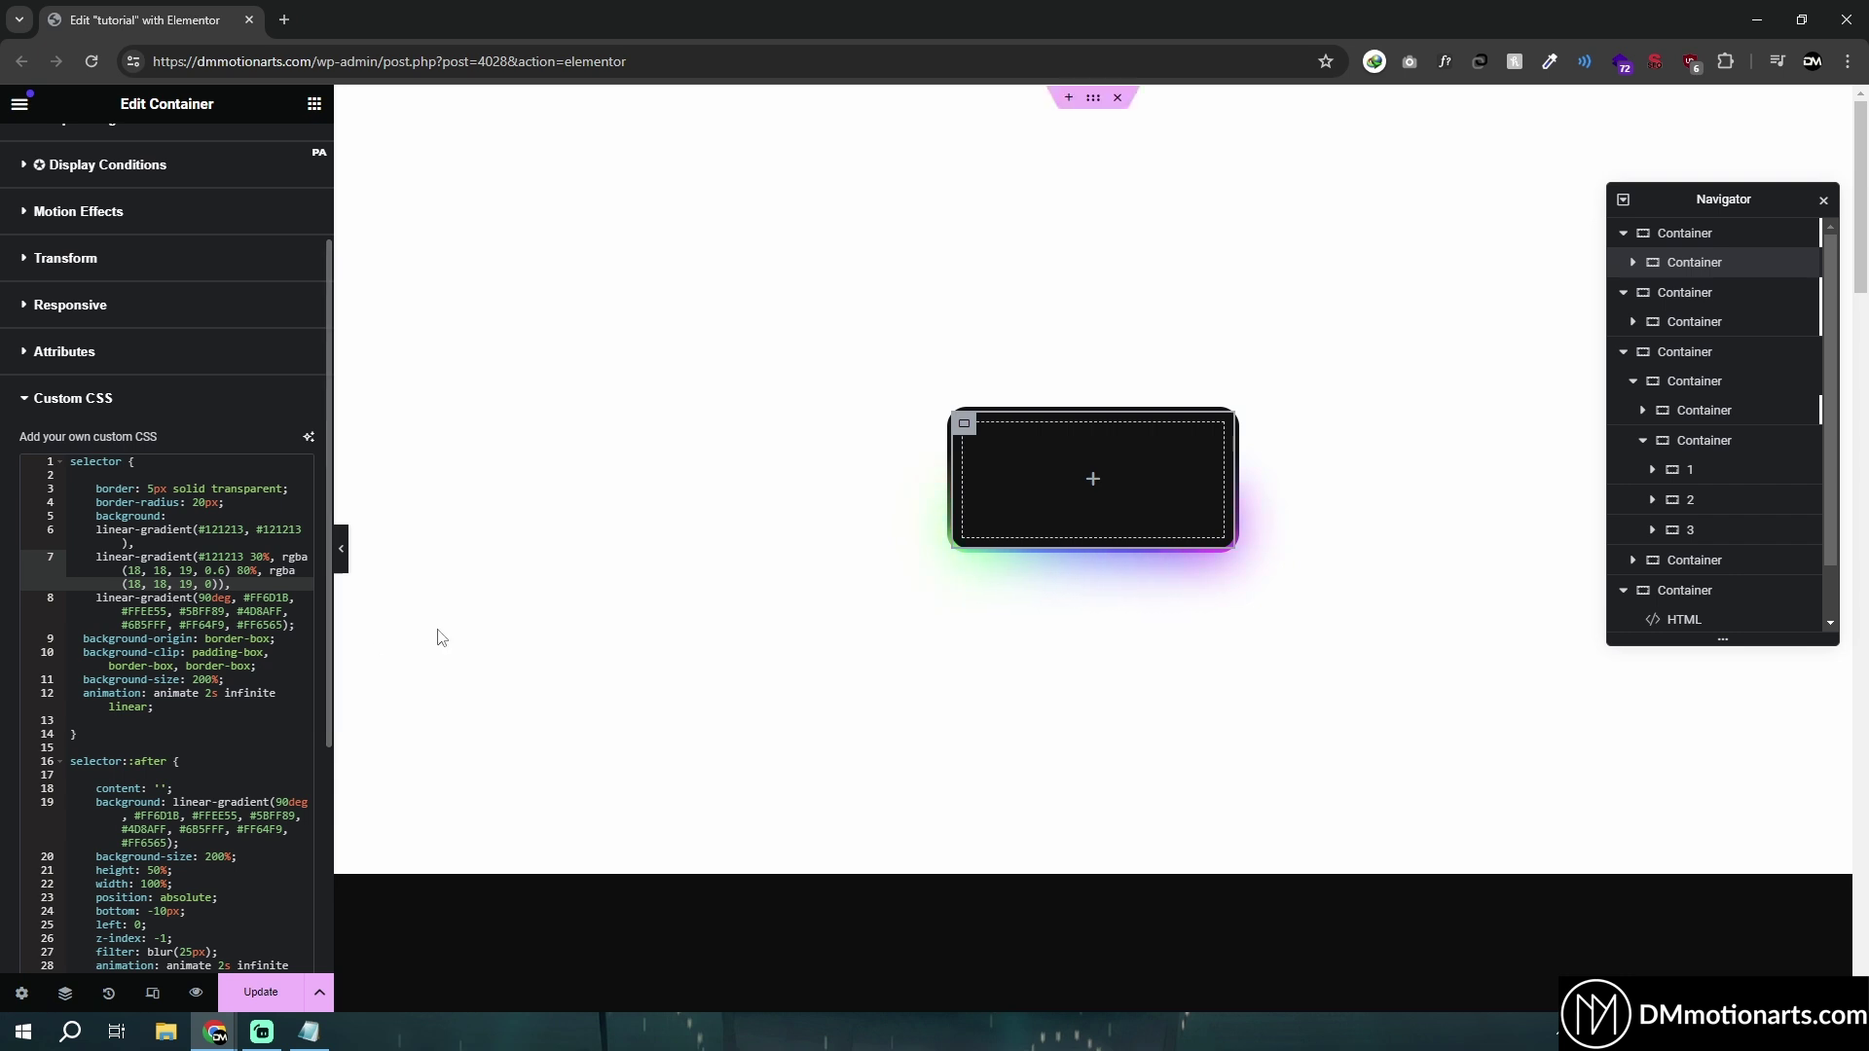
{"action": "left_click", "coordinate": [342, 565]}
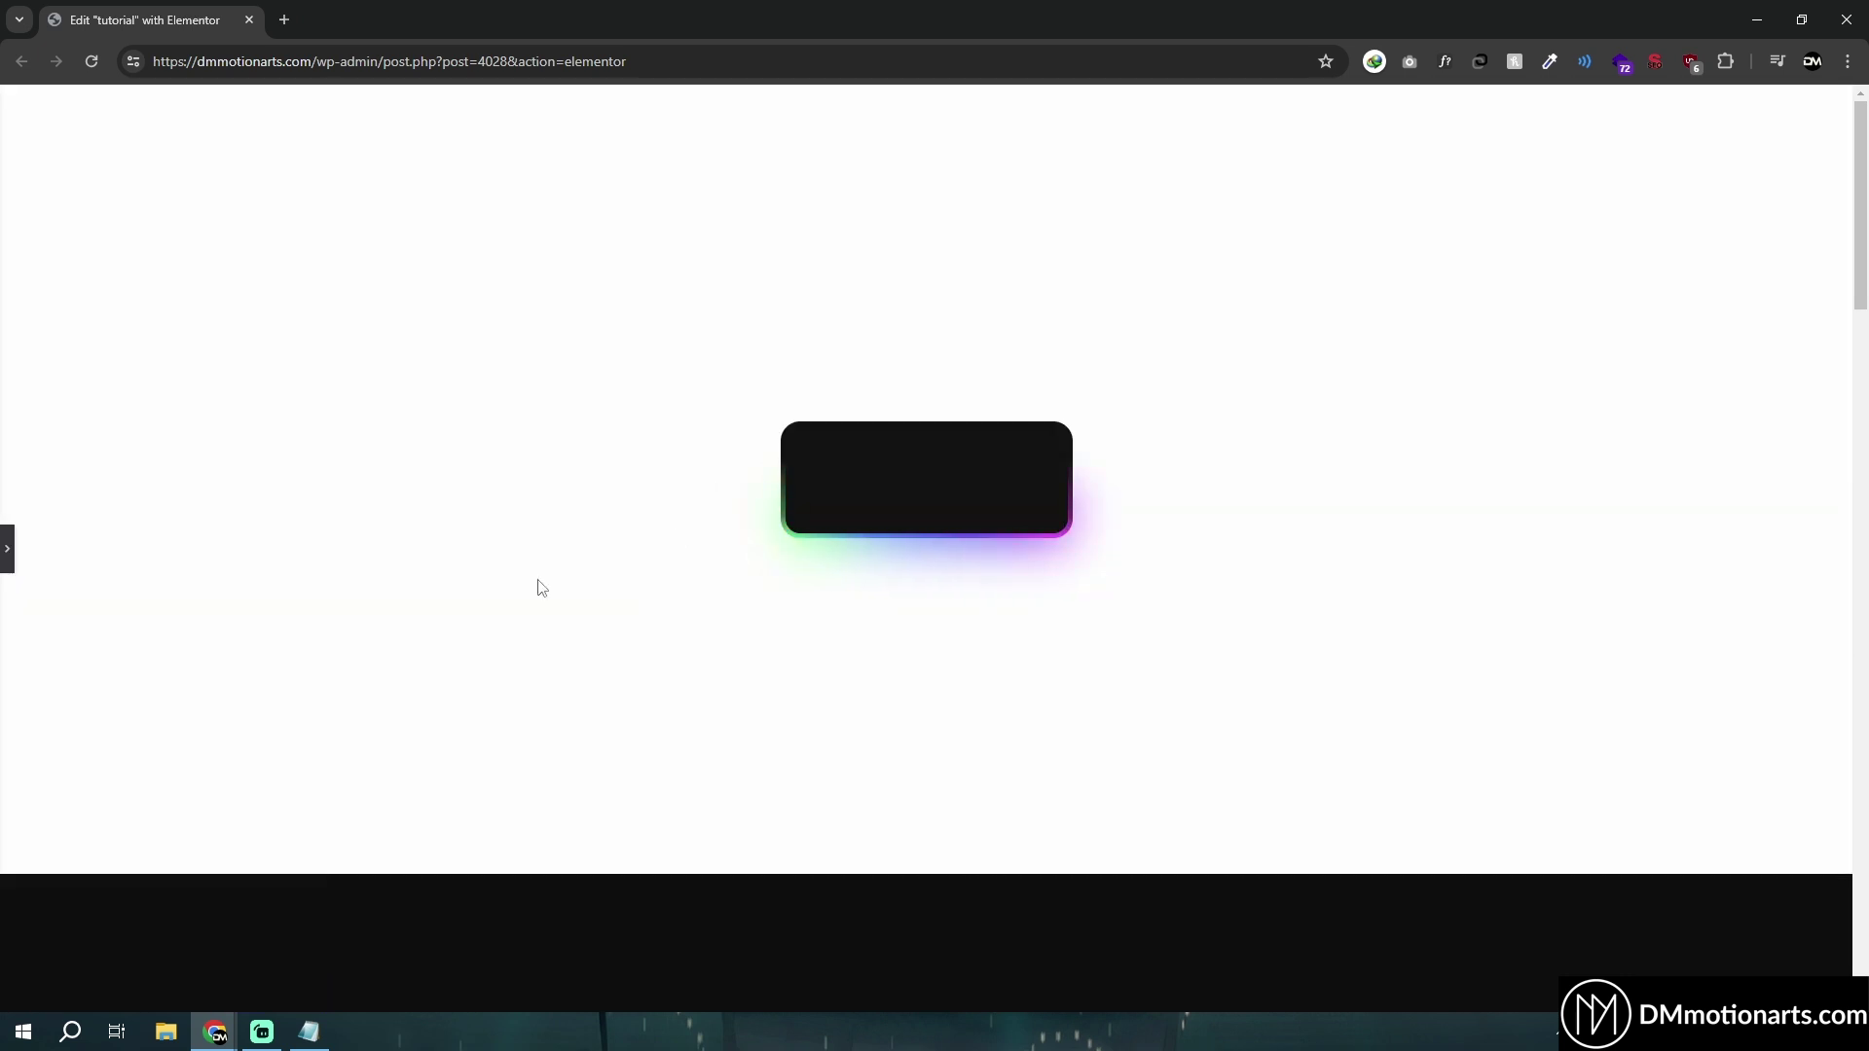
{"action": "left_click", "coordinate": [8, 565]}
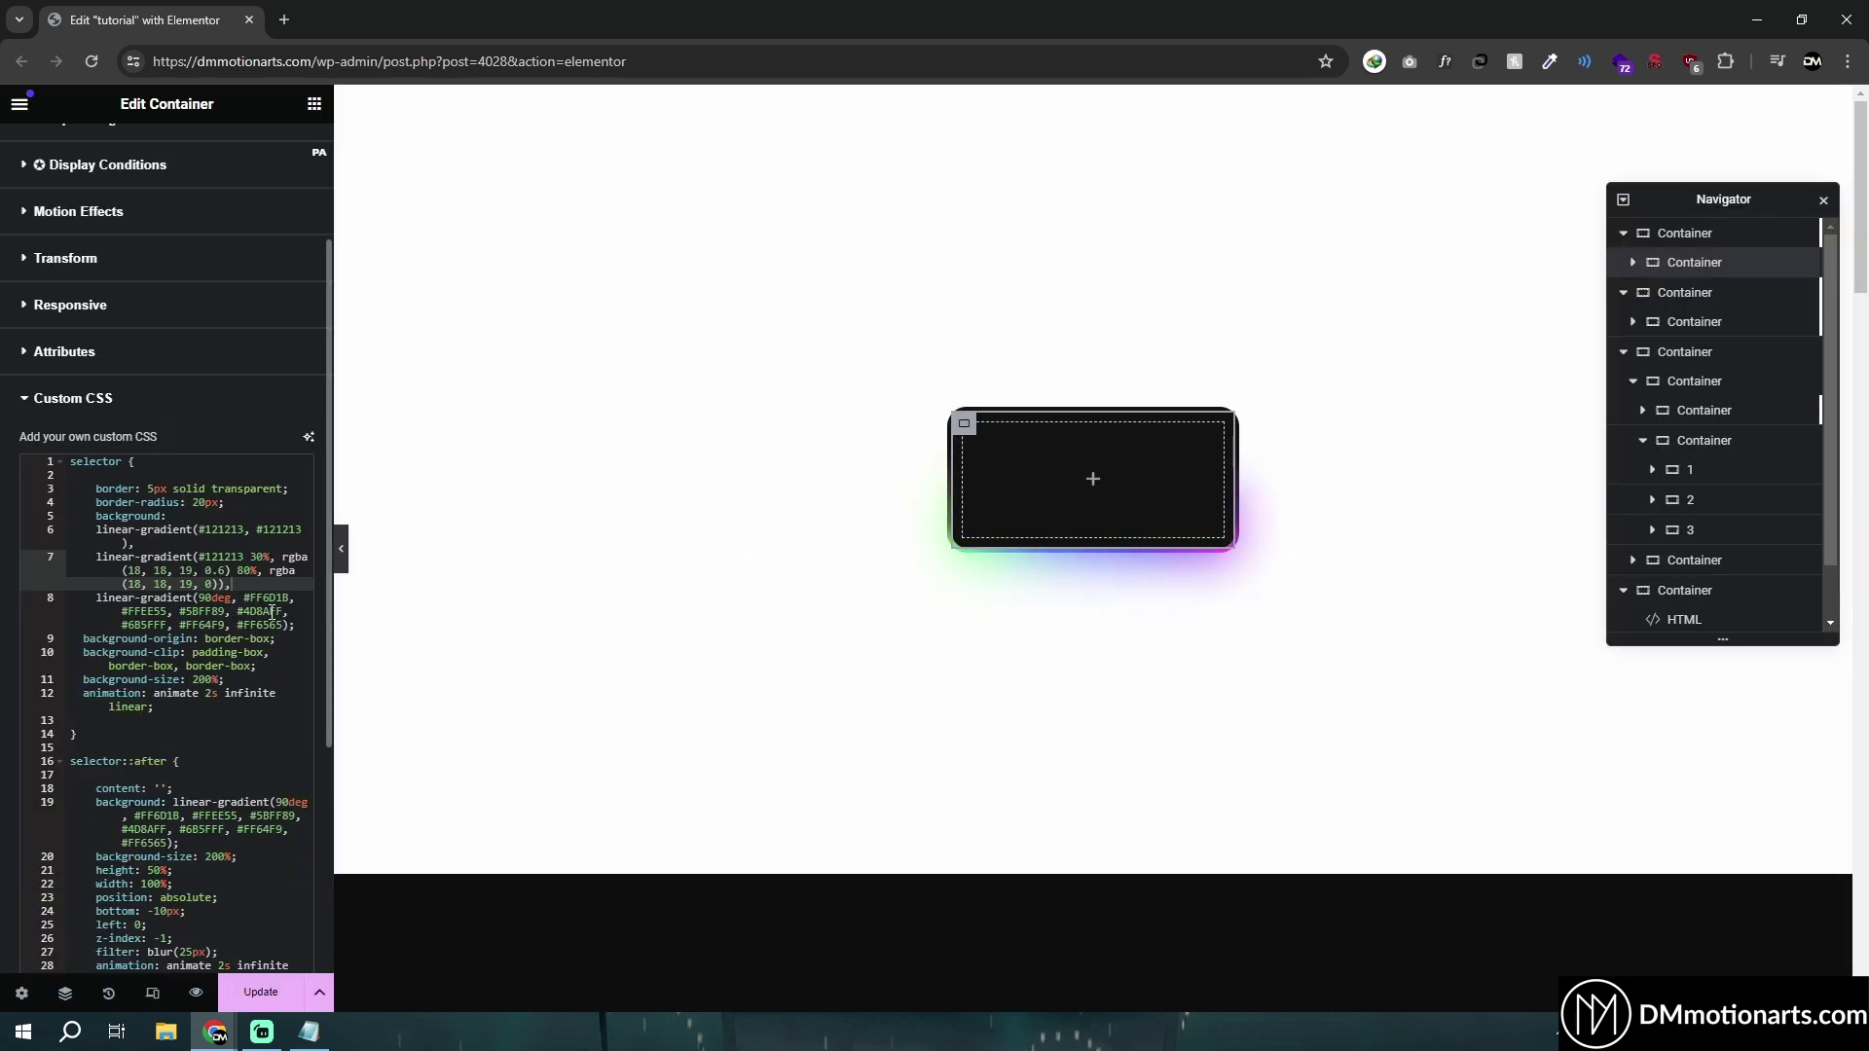
Step: Remove the third, 90deg multicolor linear-gradient layer from the selector's background, preview the button without it, and paste the layer back
{"action": "left_click", "coordinate": [99, 599]}
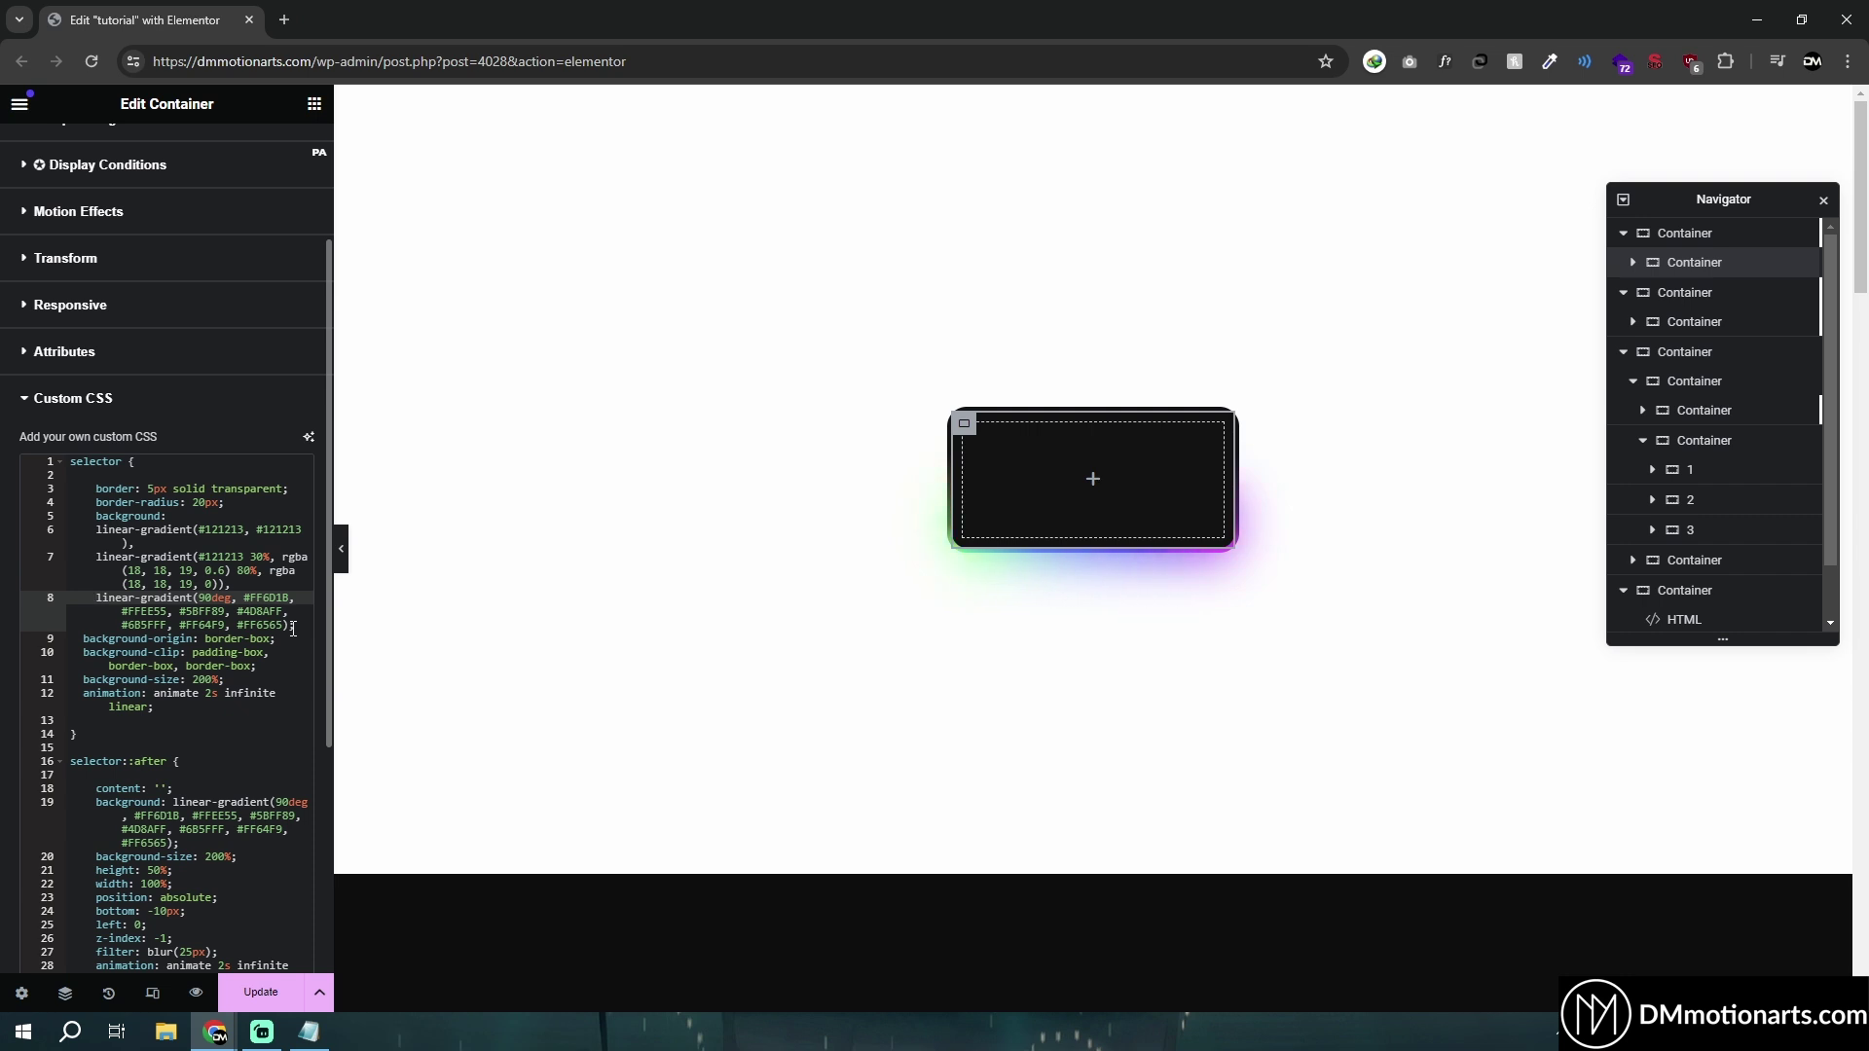
{"action": "left_click", "coordinate": [289, 626], "text": "shift"}
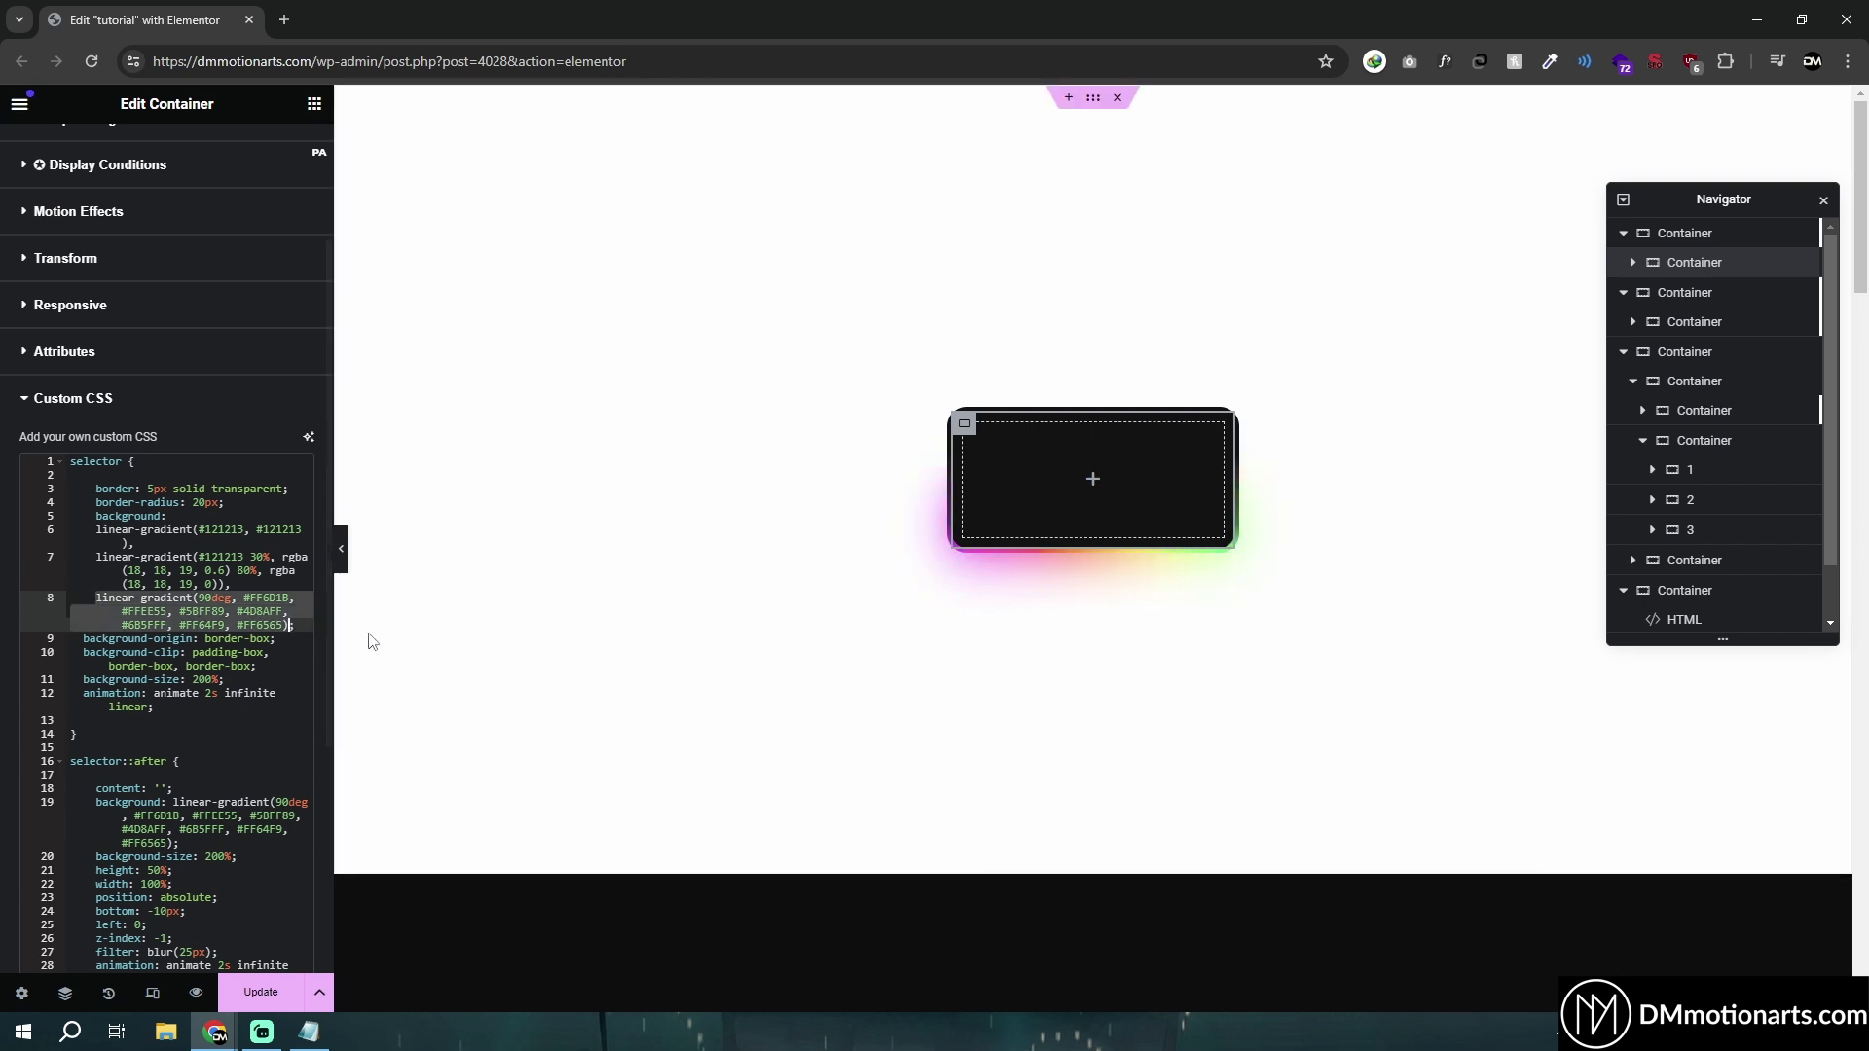
{"action": "key", "text": "BackSpace"}
{"action": "left_click", "coordinate": [340, 548]}
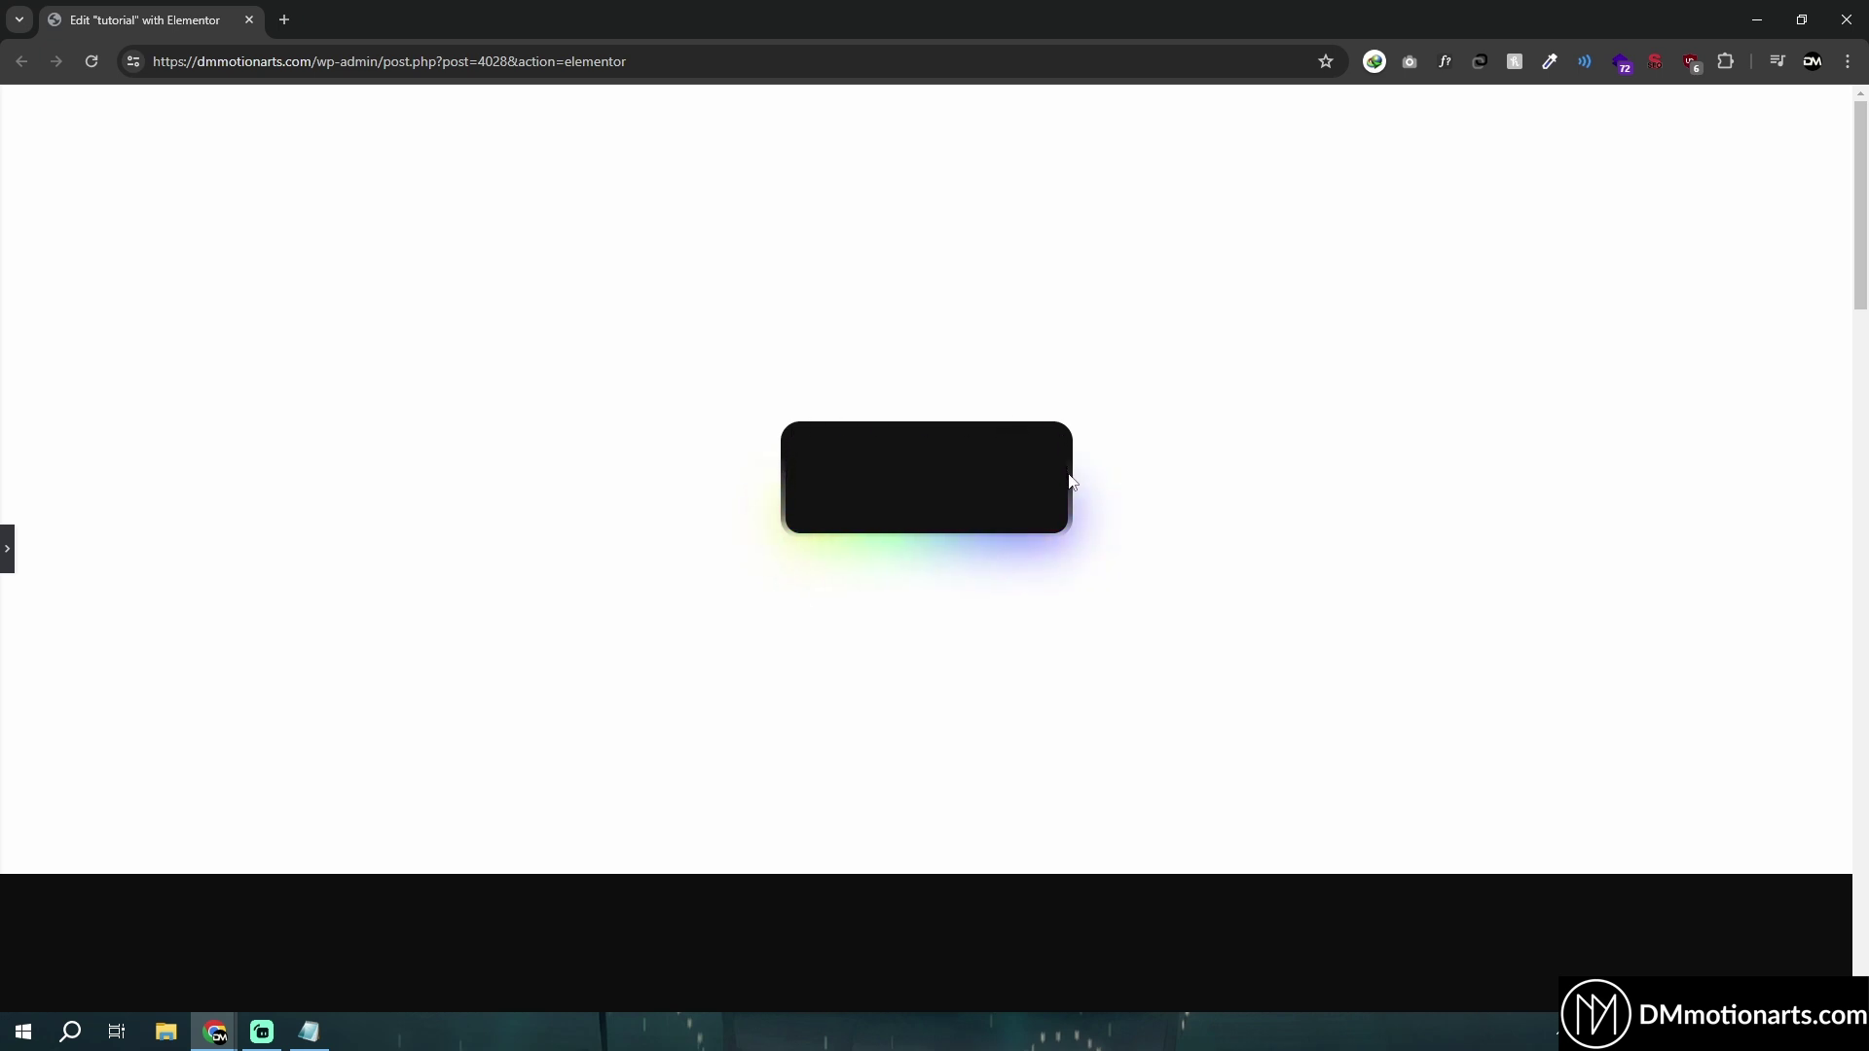
{"action": "left_click", "coordinate": [6, 548]}
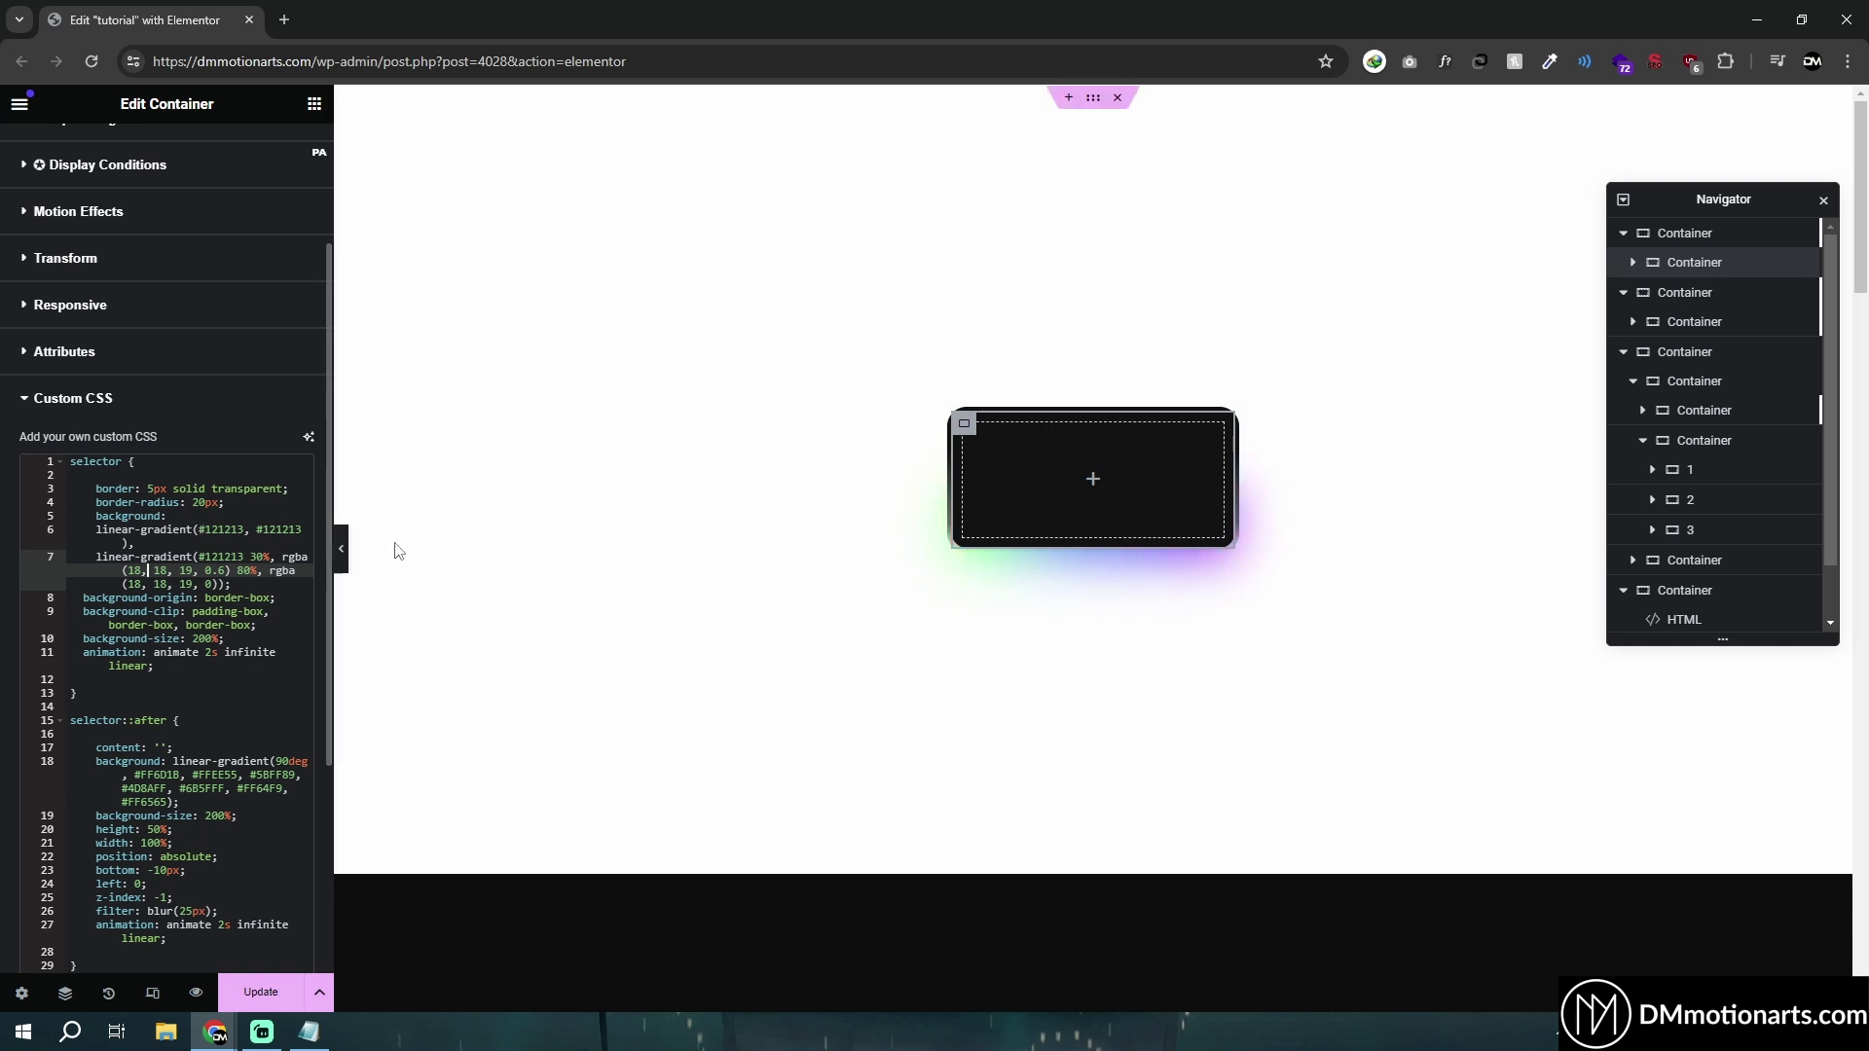
{"action": "left_click", "coordinate": [341, 548]}
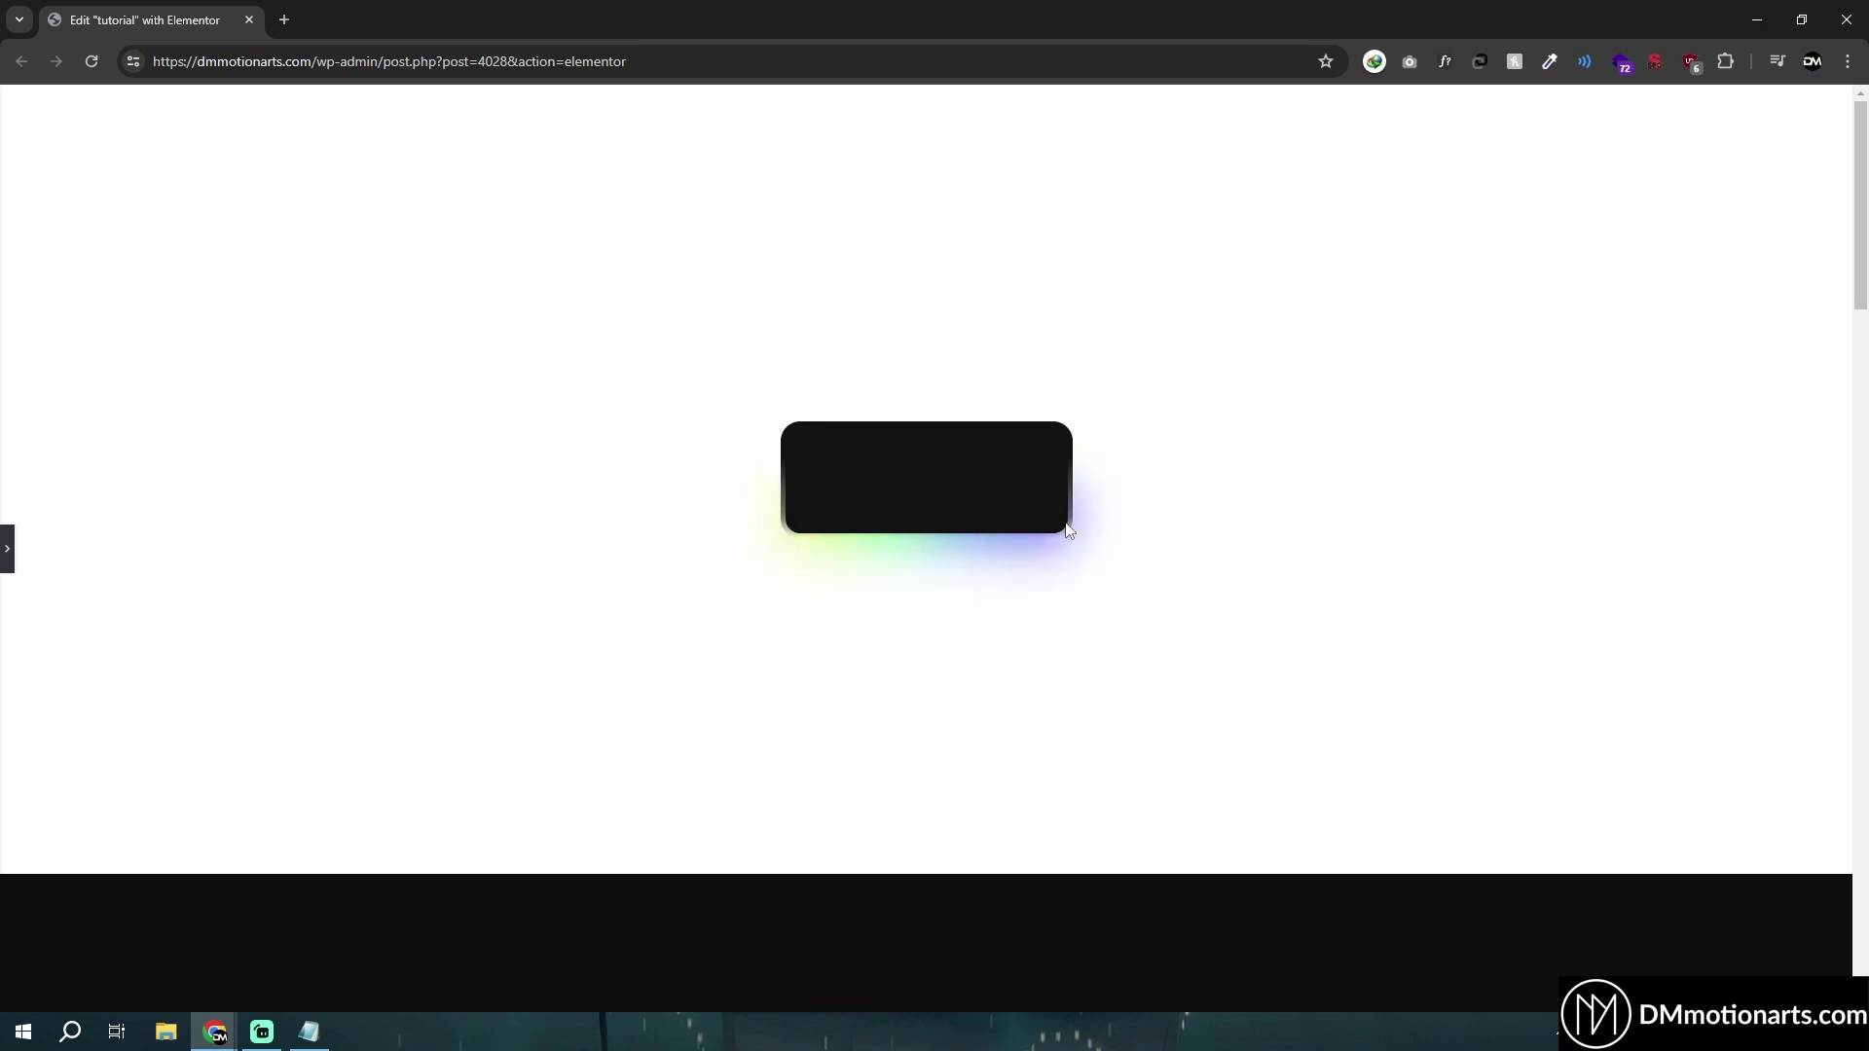
{"action": "scroll", "coordinate": [681, 575], "scroll_direction": "down", "scroll_amount": 5}
{"action": "scroll", "coordinate": [638, 584], "scroll_direction": "down", "scroll_amount": 4}
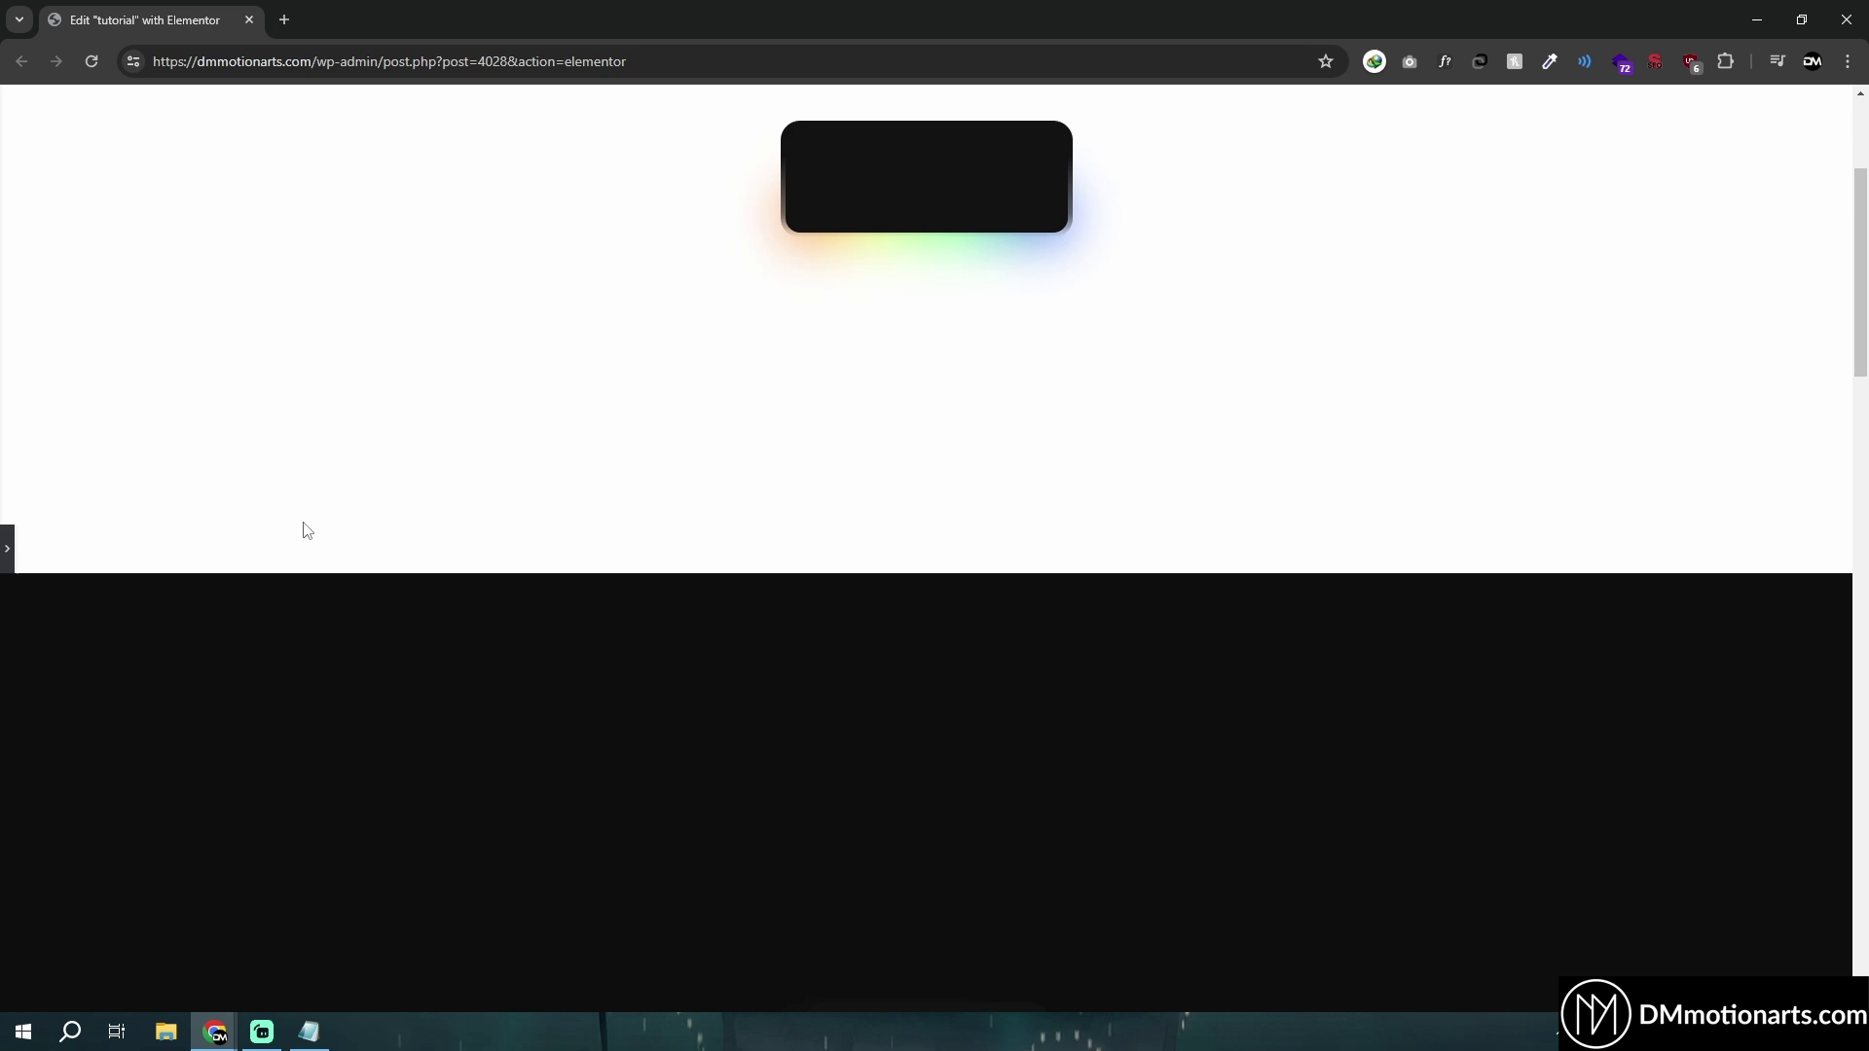
{"action": "scroll", "coordinate": [301, 530], "scroll_direction": "up", "scroll_amount": 3}
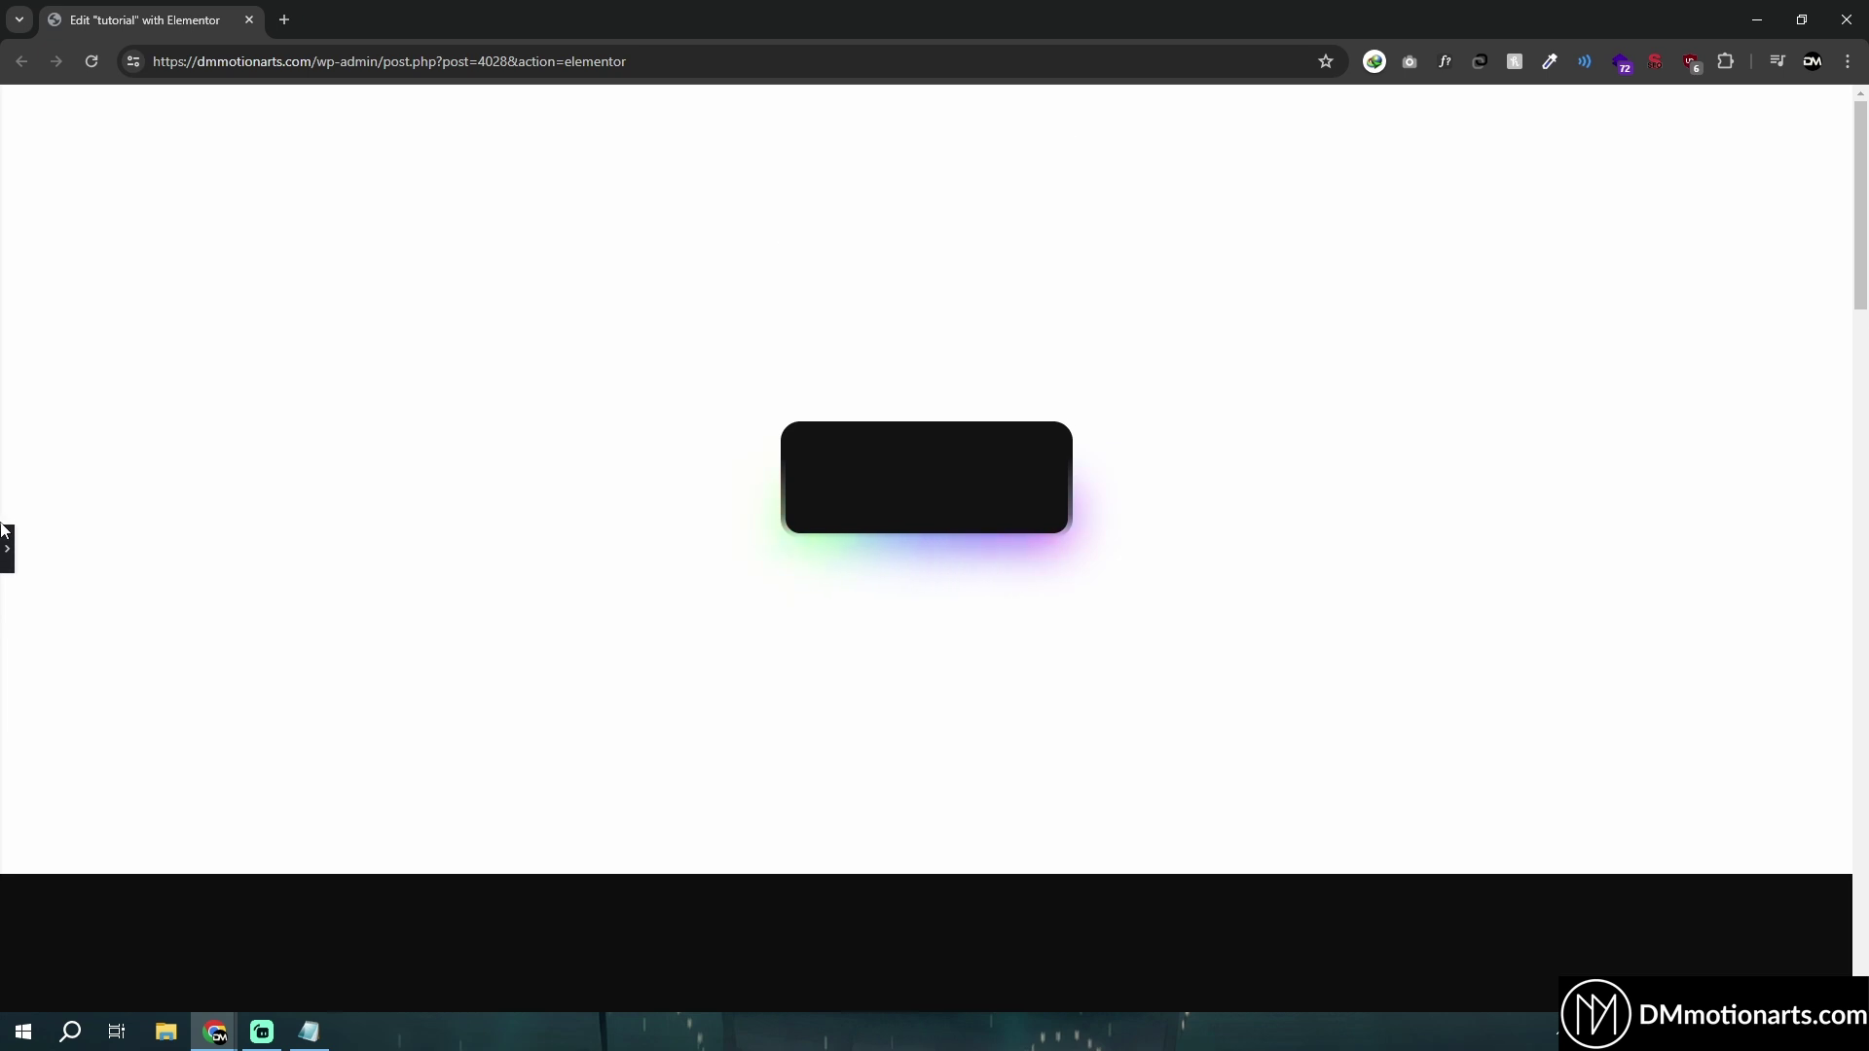
{"action": "left_click", "coordinate": [7, 548]}
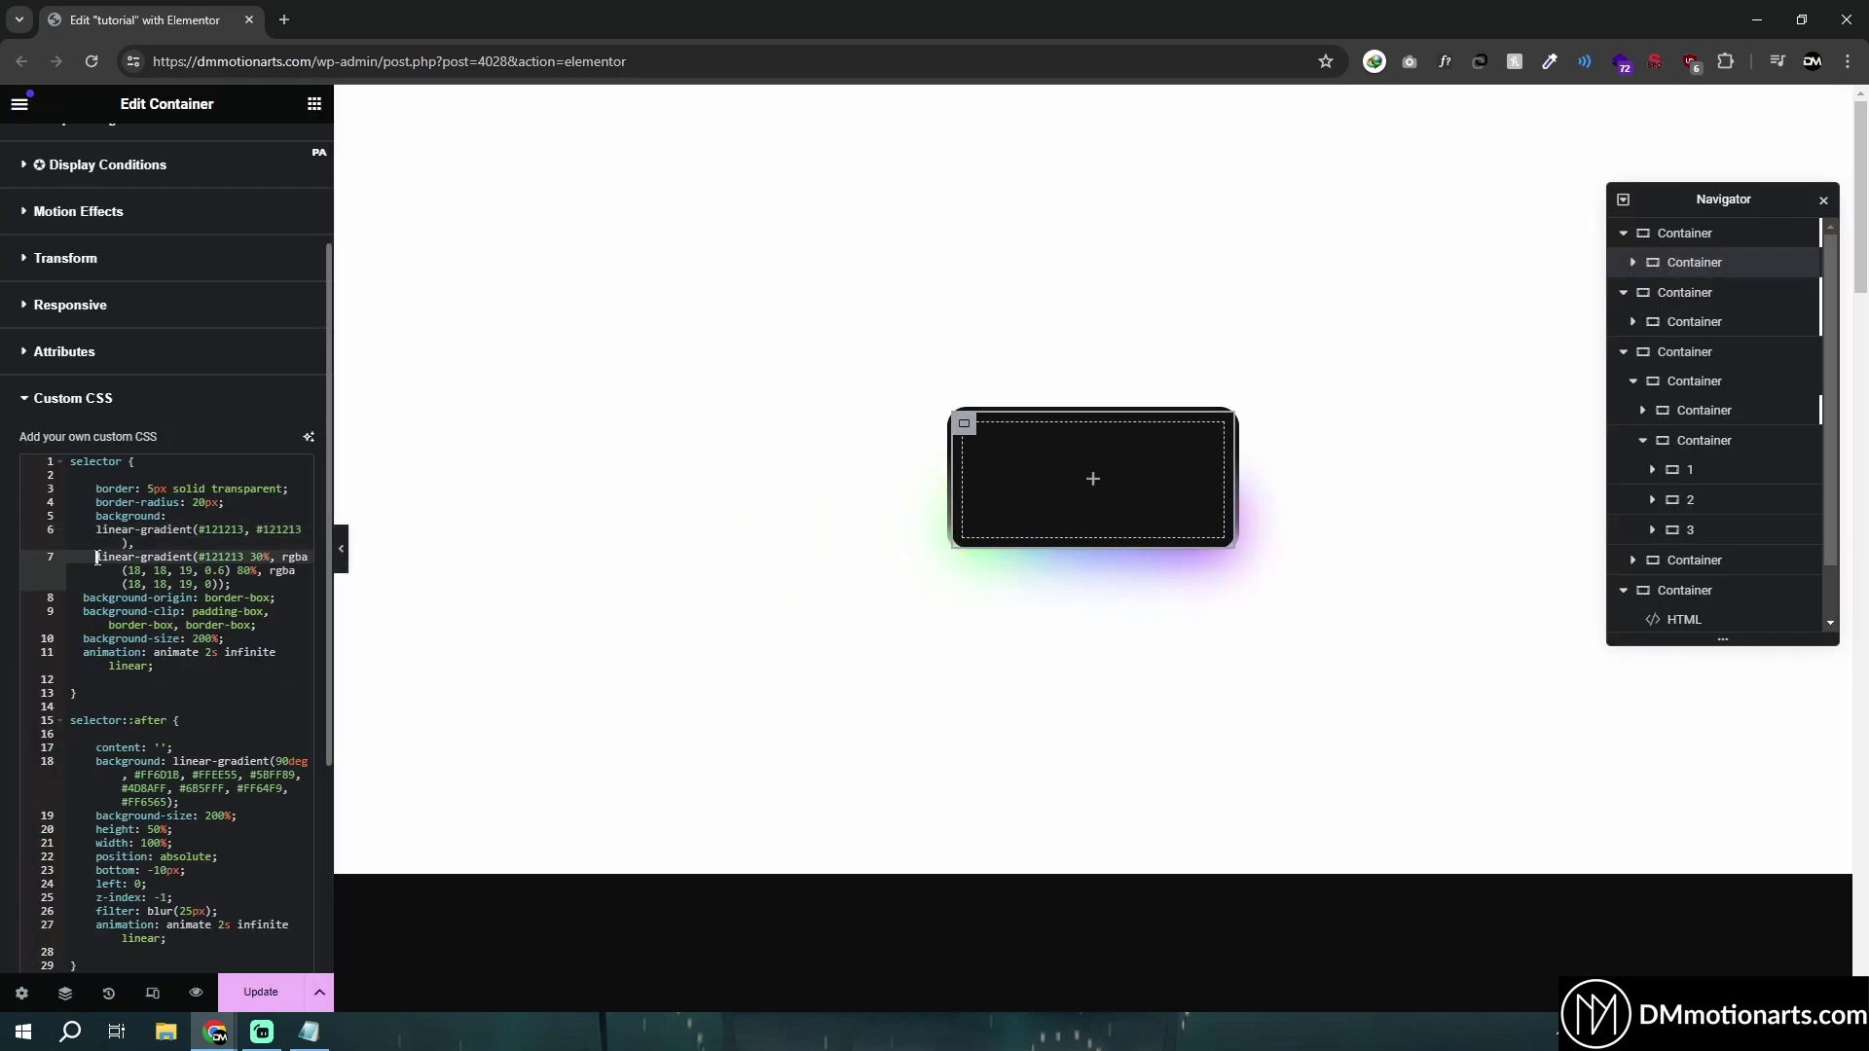
{"action": "left_click", "coordinate": [224, 584]}
{"action": "key", "text": "ctrl+v"}
Step: Copy and delete the second linear-gradient layer, and paste it back in the same place
{"action": "key", "text": "Home"}
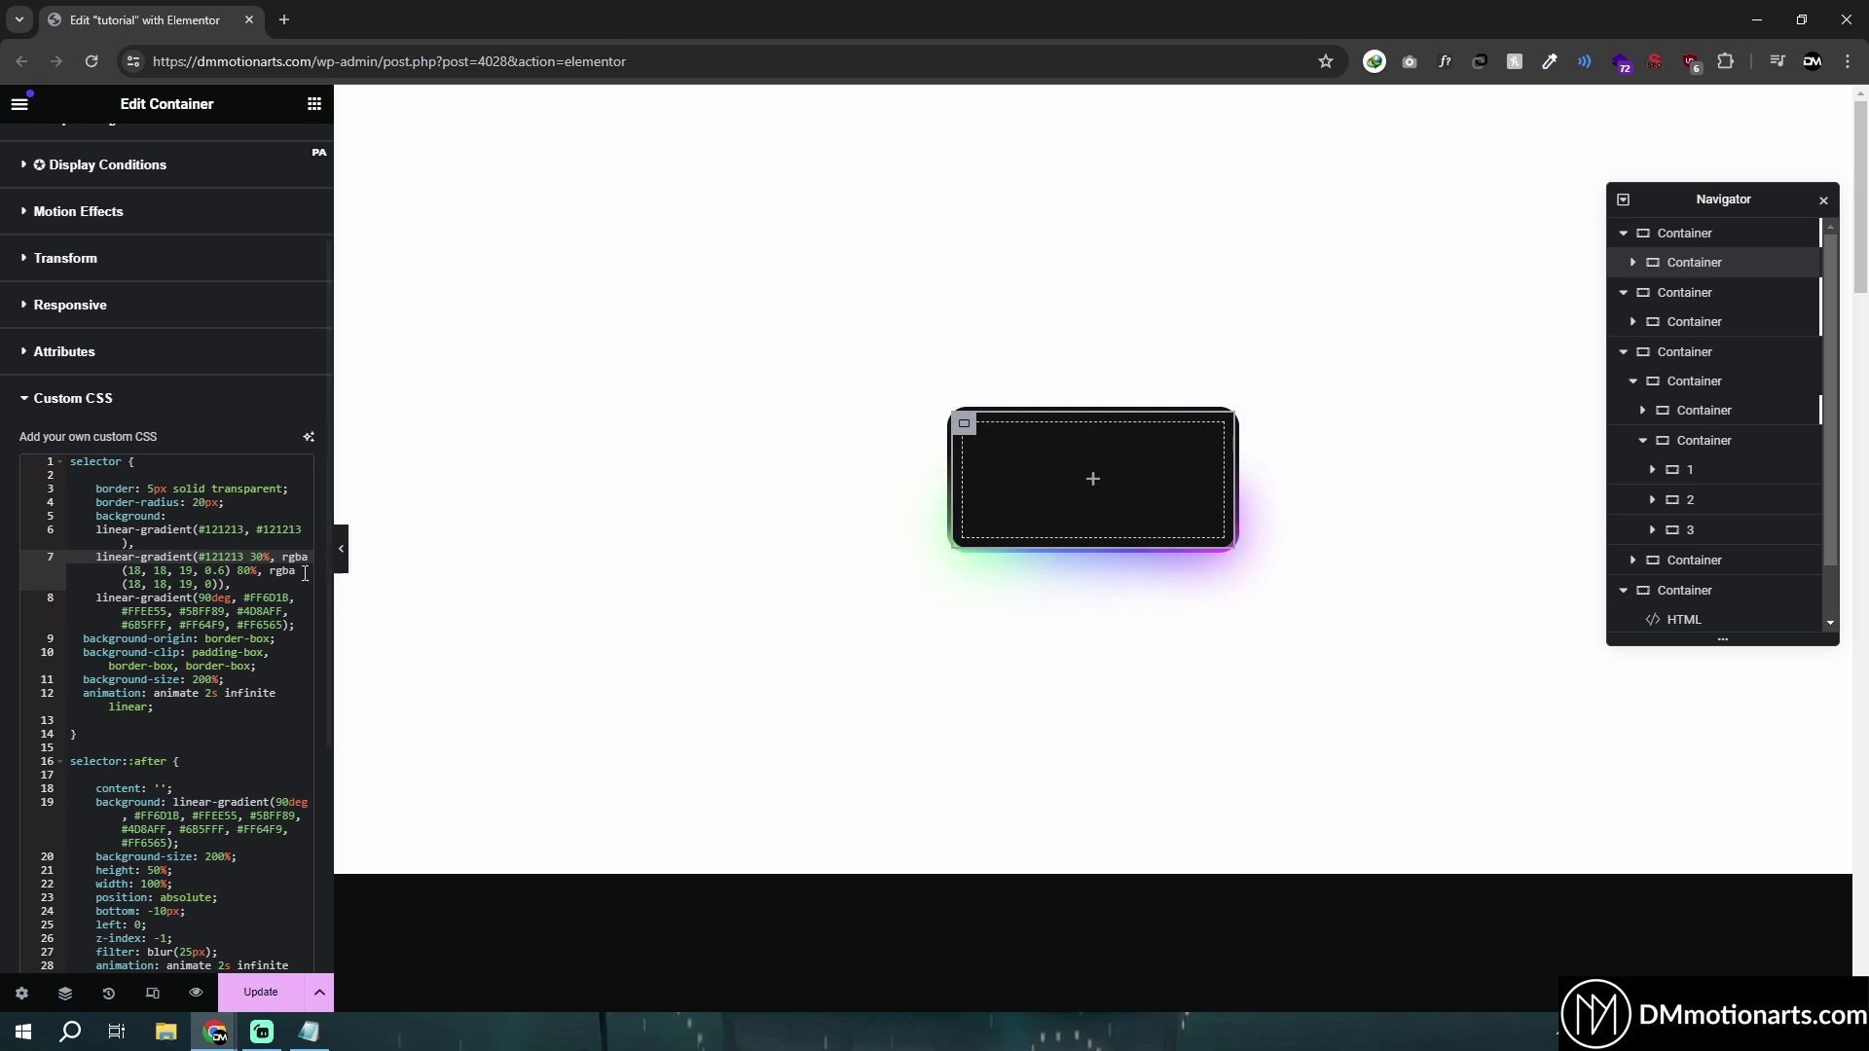
{"action": "key", "text": "shift+End"}
{"action": "key", "text": "ctrl+c"}
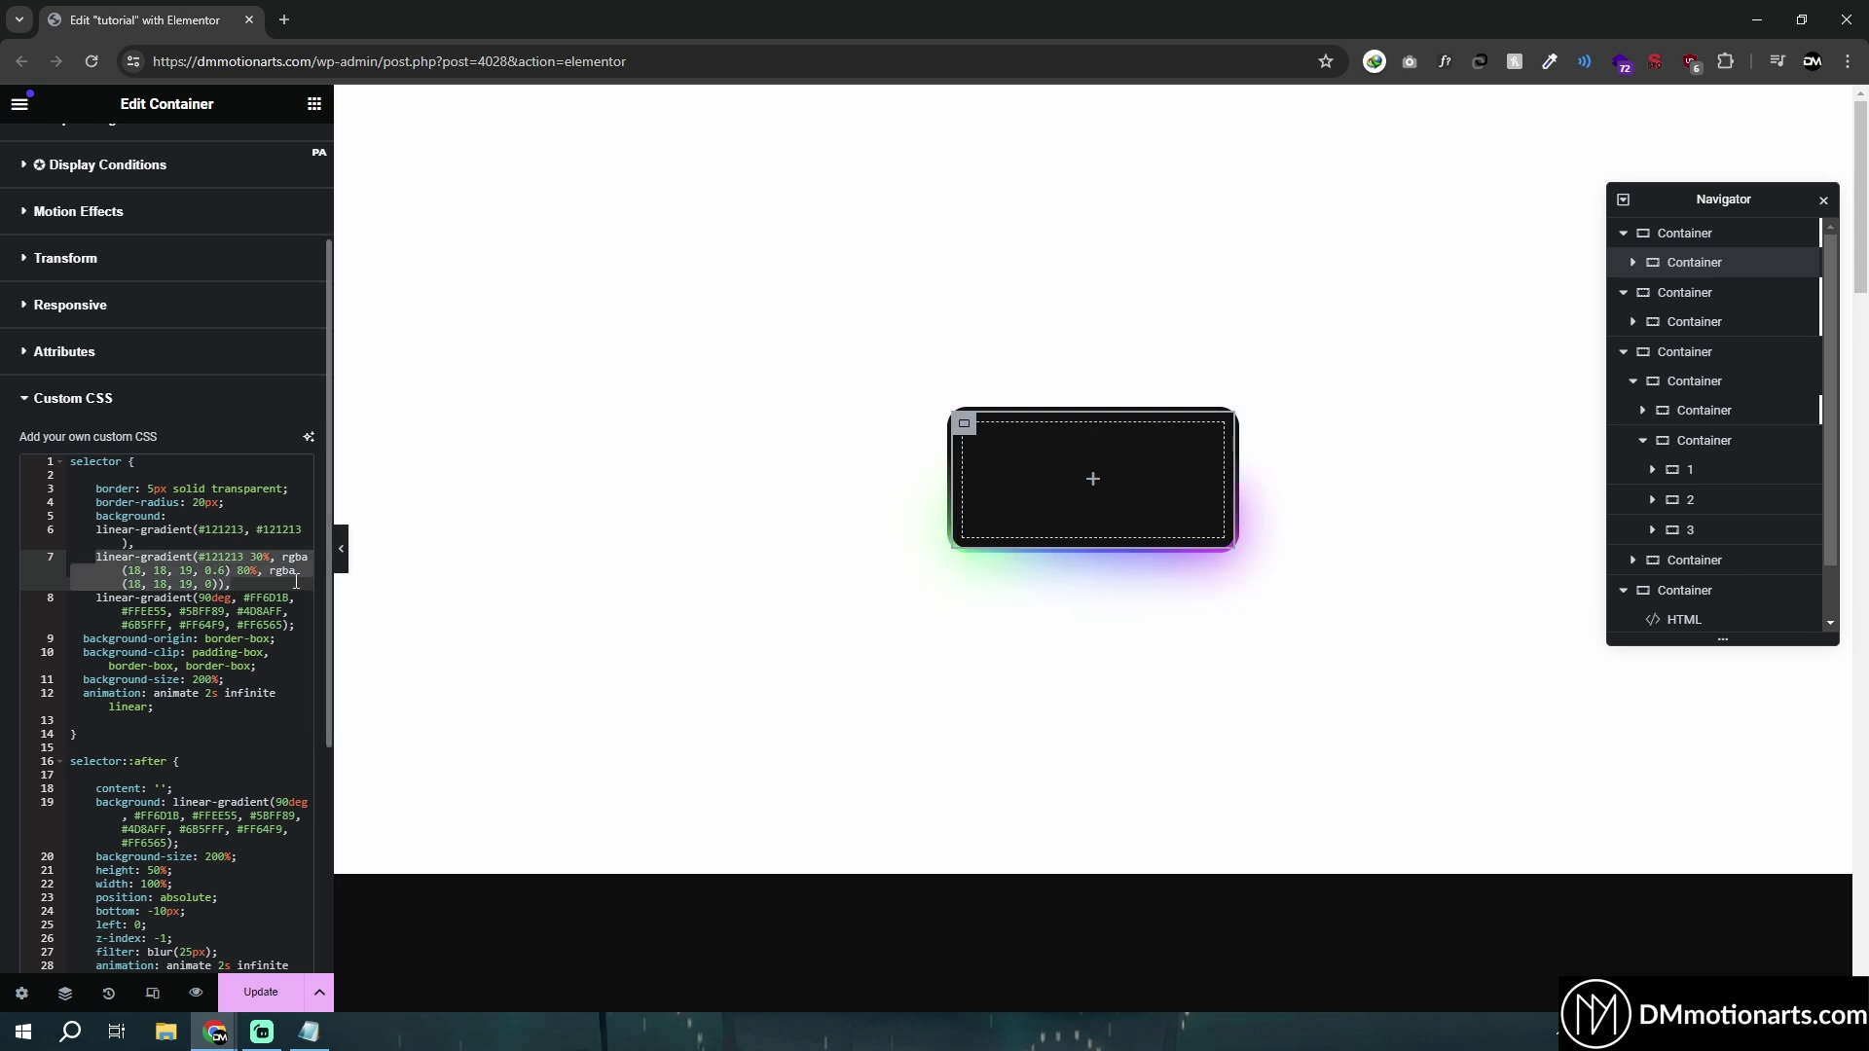
{"action": "key", "text": "BackSpace"}
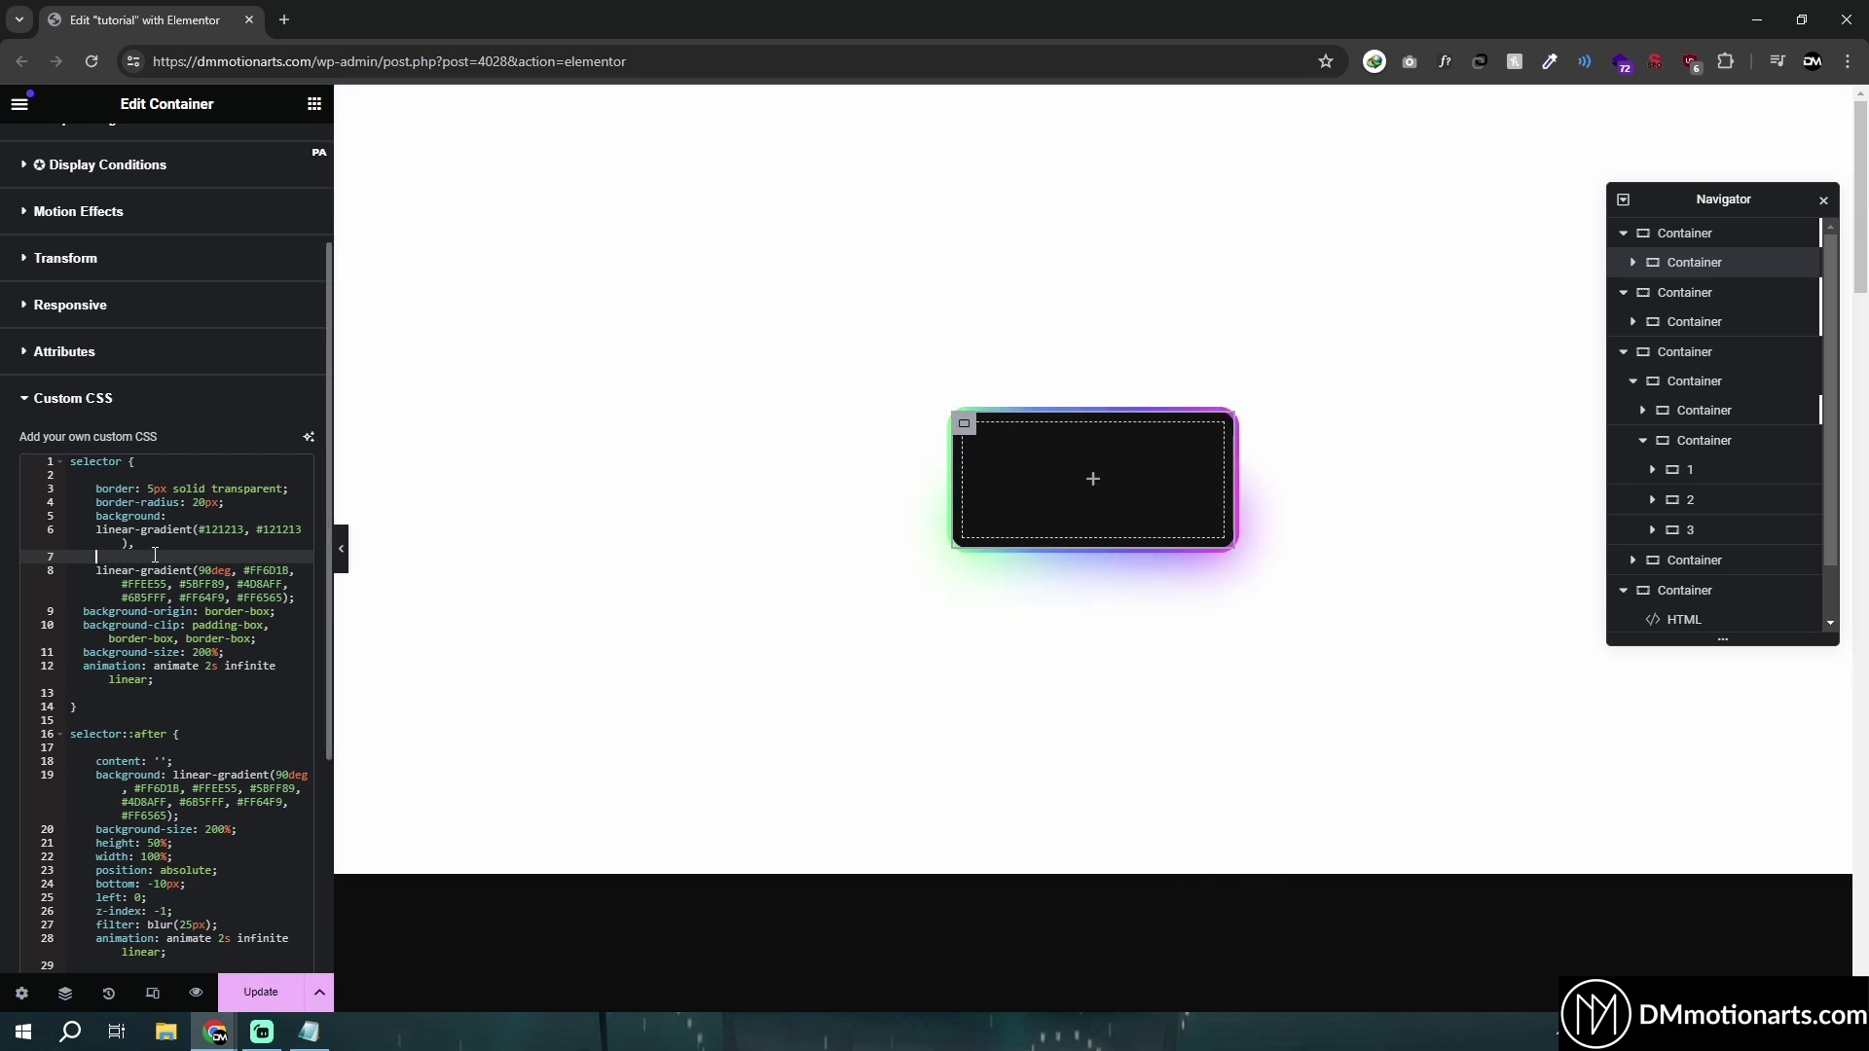
{"action": "key", "text": "ctrl+v"}
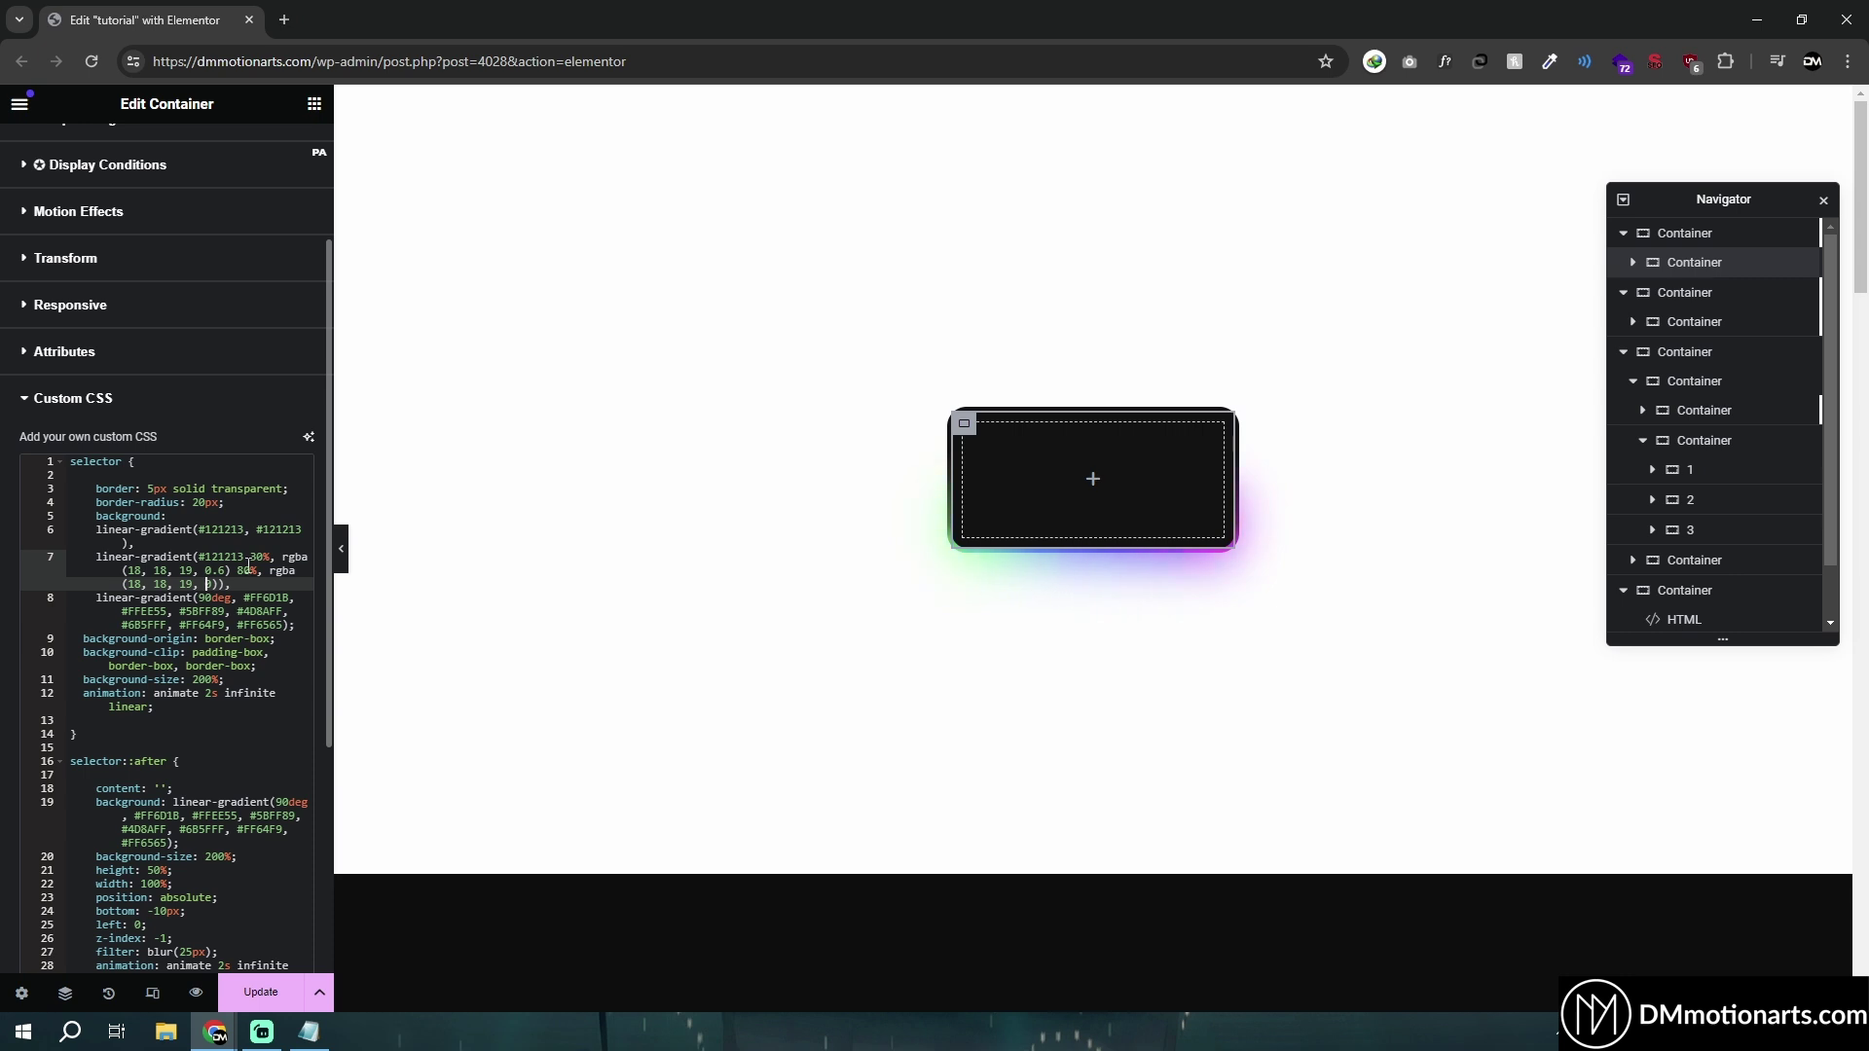
Step: Switch to the Notepad copy of the CSS, move its window aside, and examine the second linear-gradient line
{"action": "left_click", "coordinate": [310, 1034]}
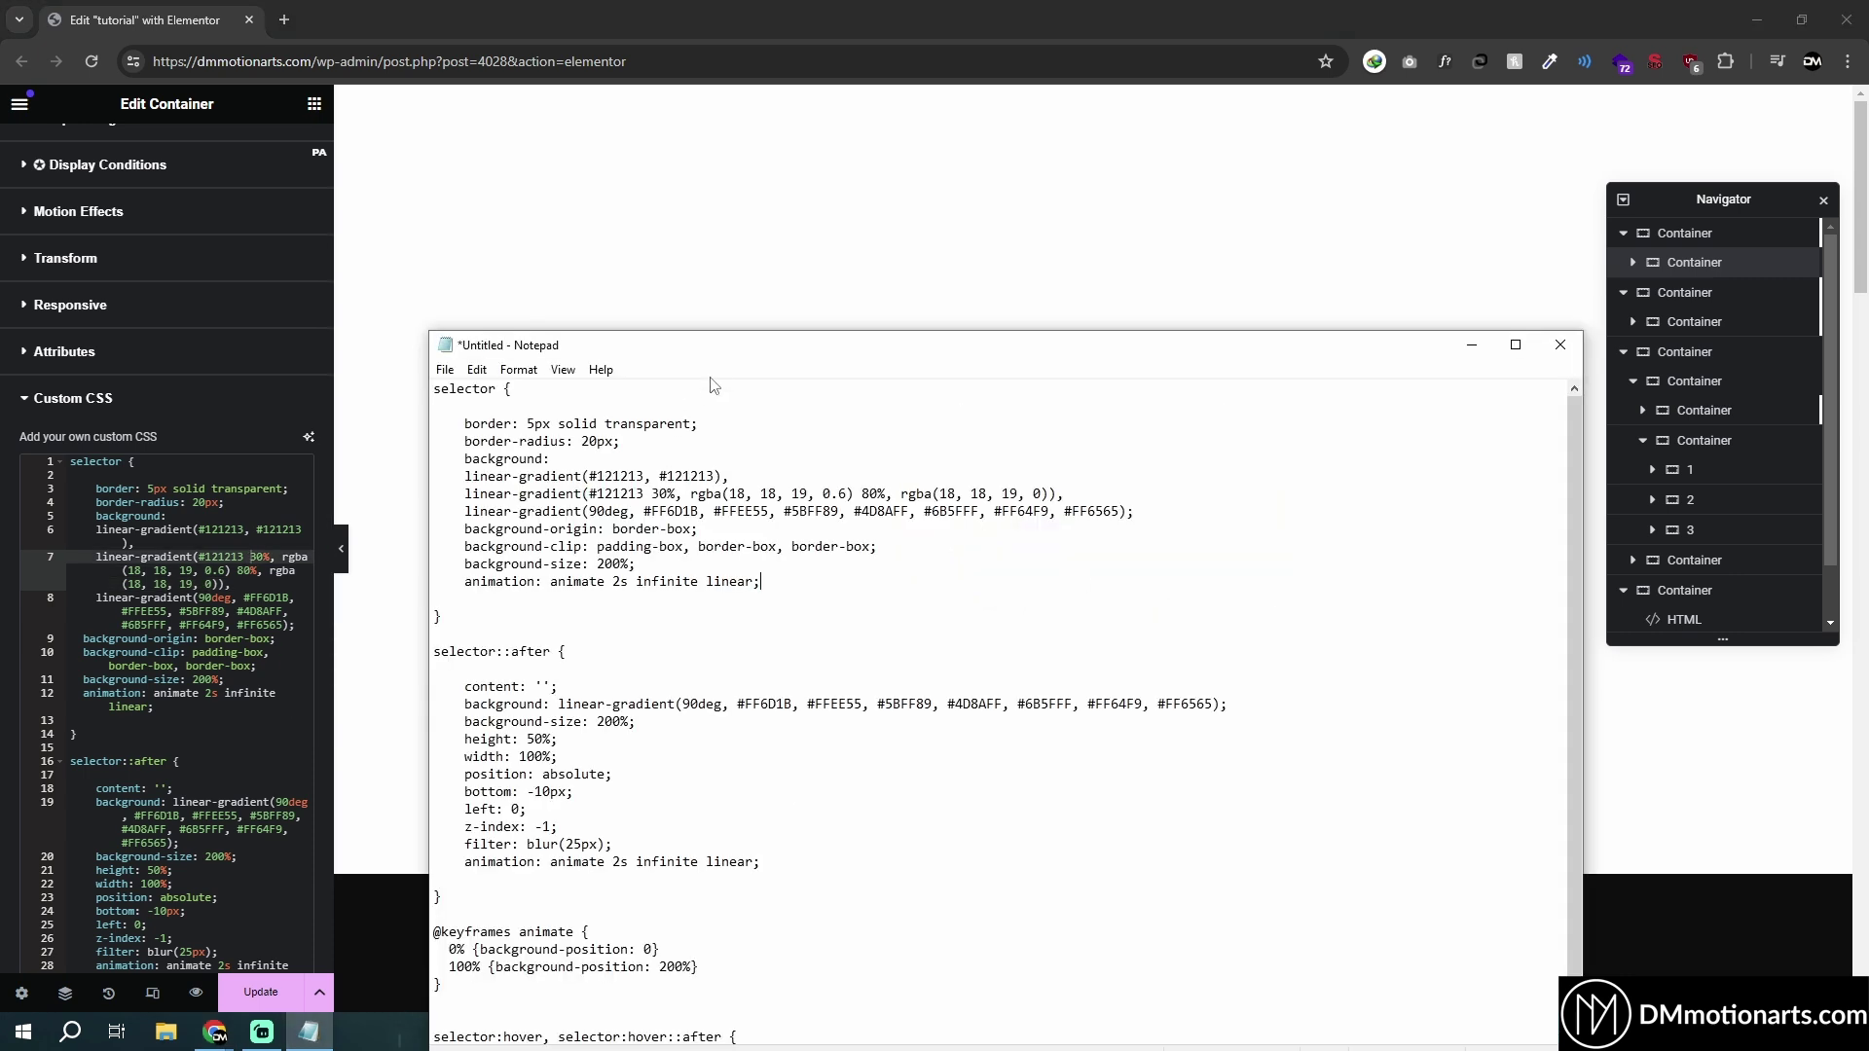
{"action": "left_click_drag", "start_coordinate": [725, 352], "coordinate": [844, 356]}
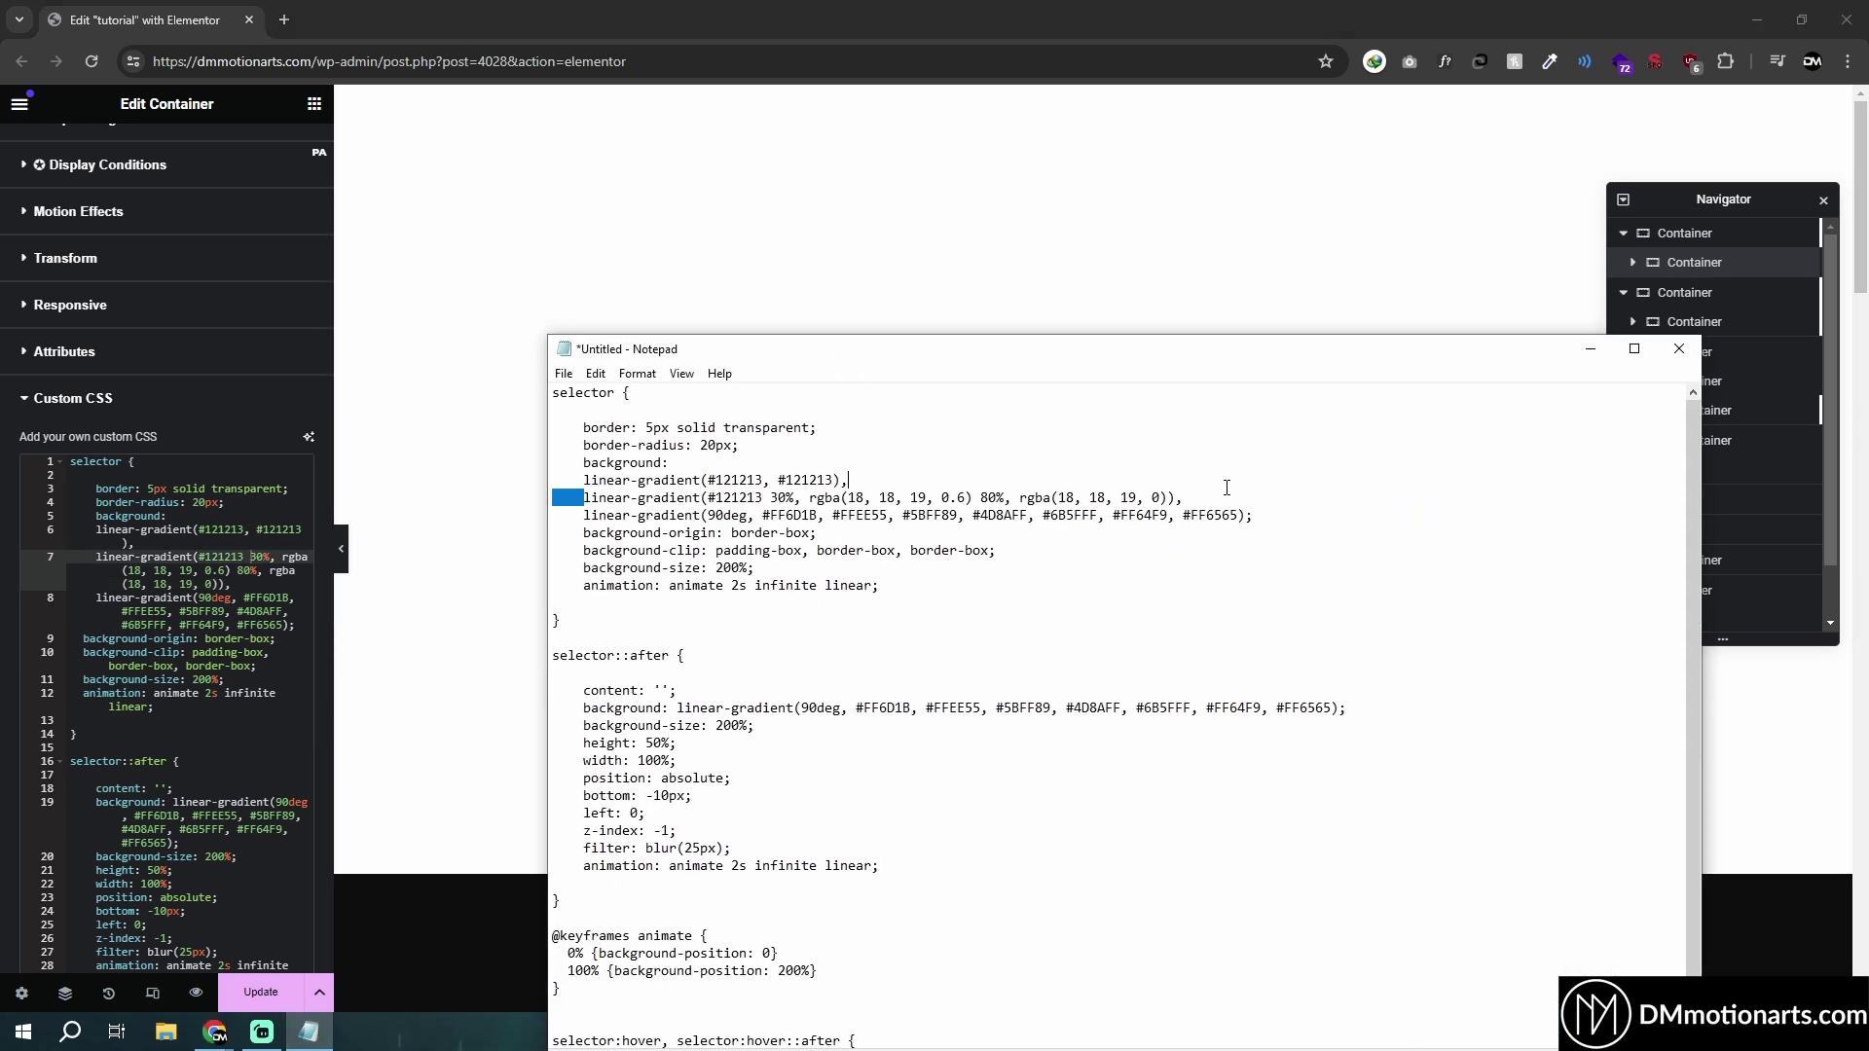
{"action": "left_click_drag", "start_coordinate": [1227, 486], "coordinate": [1197, 500]}
{"action": "left_click", "coordinate": [1192, 497]}
Step: Try the second gradient layer's rgba(18, 18, 19, 0.6) stop at 85% and then 10%, and preview the button without the editor panel
{"action": "left_click", "coordinate": [251, 570]}
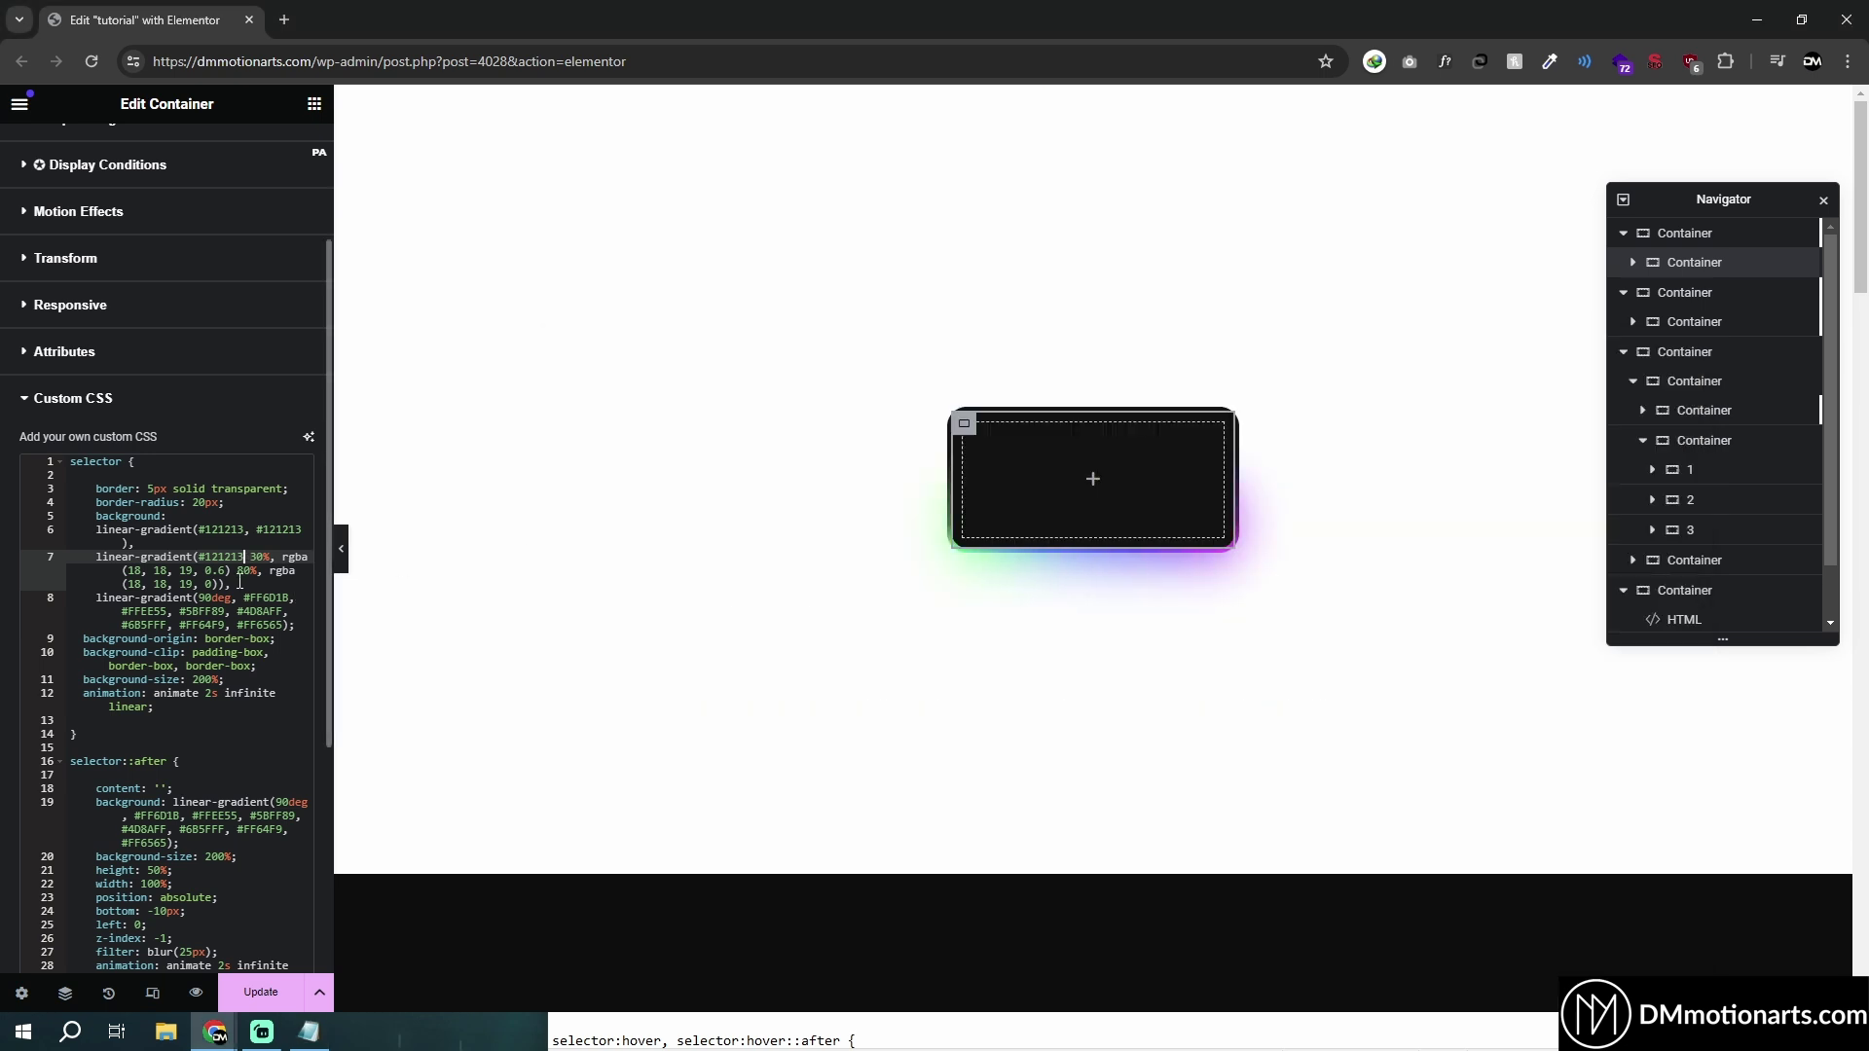
{"action": "key", "text": "BackSpace"}
{"action": "type", "text": "5"}
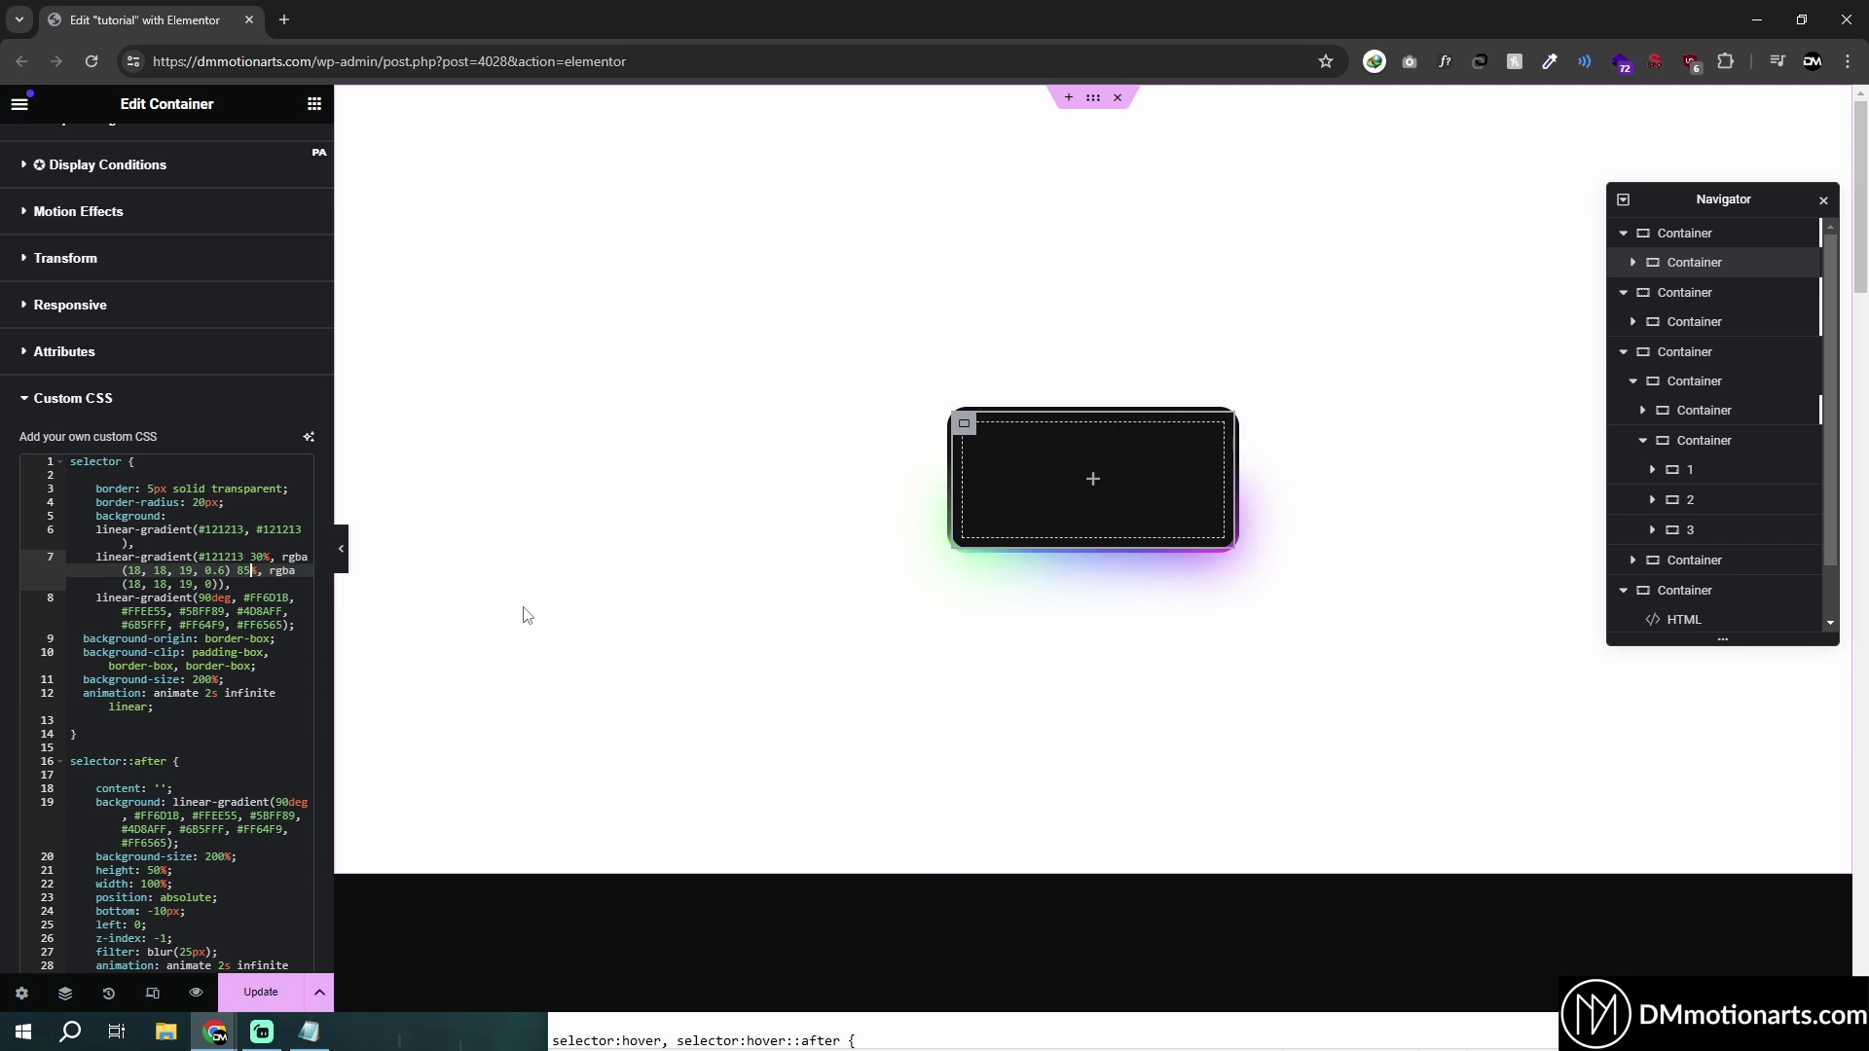
{"action": "key", "text": "BackSpace"}
{"action": "key", "text": "BackSpace"}
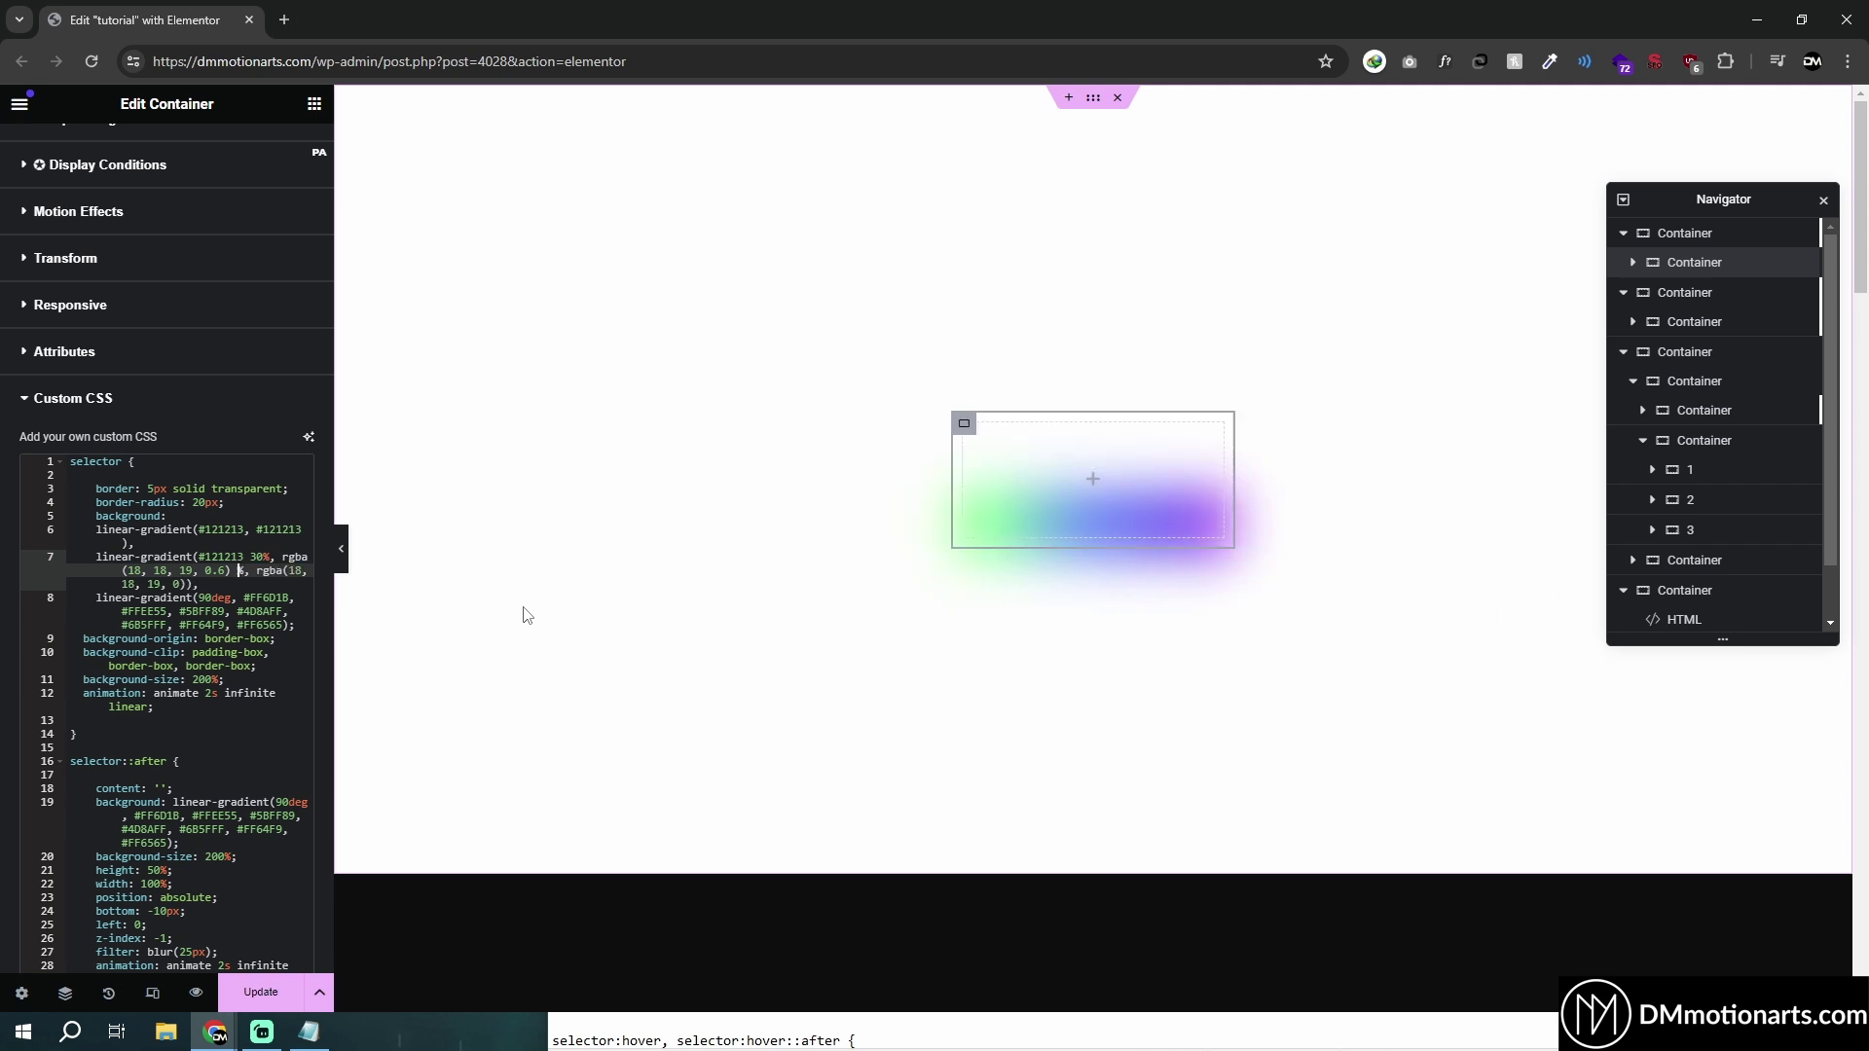
{"action": "type", "text": "10"}
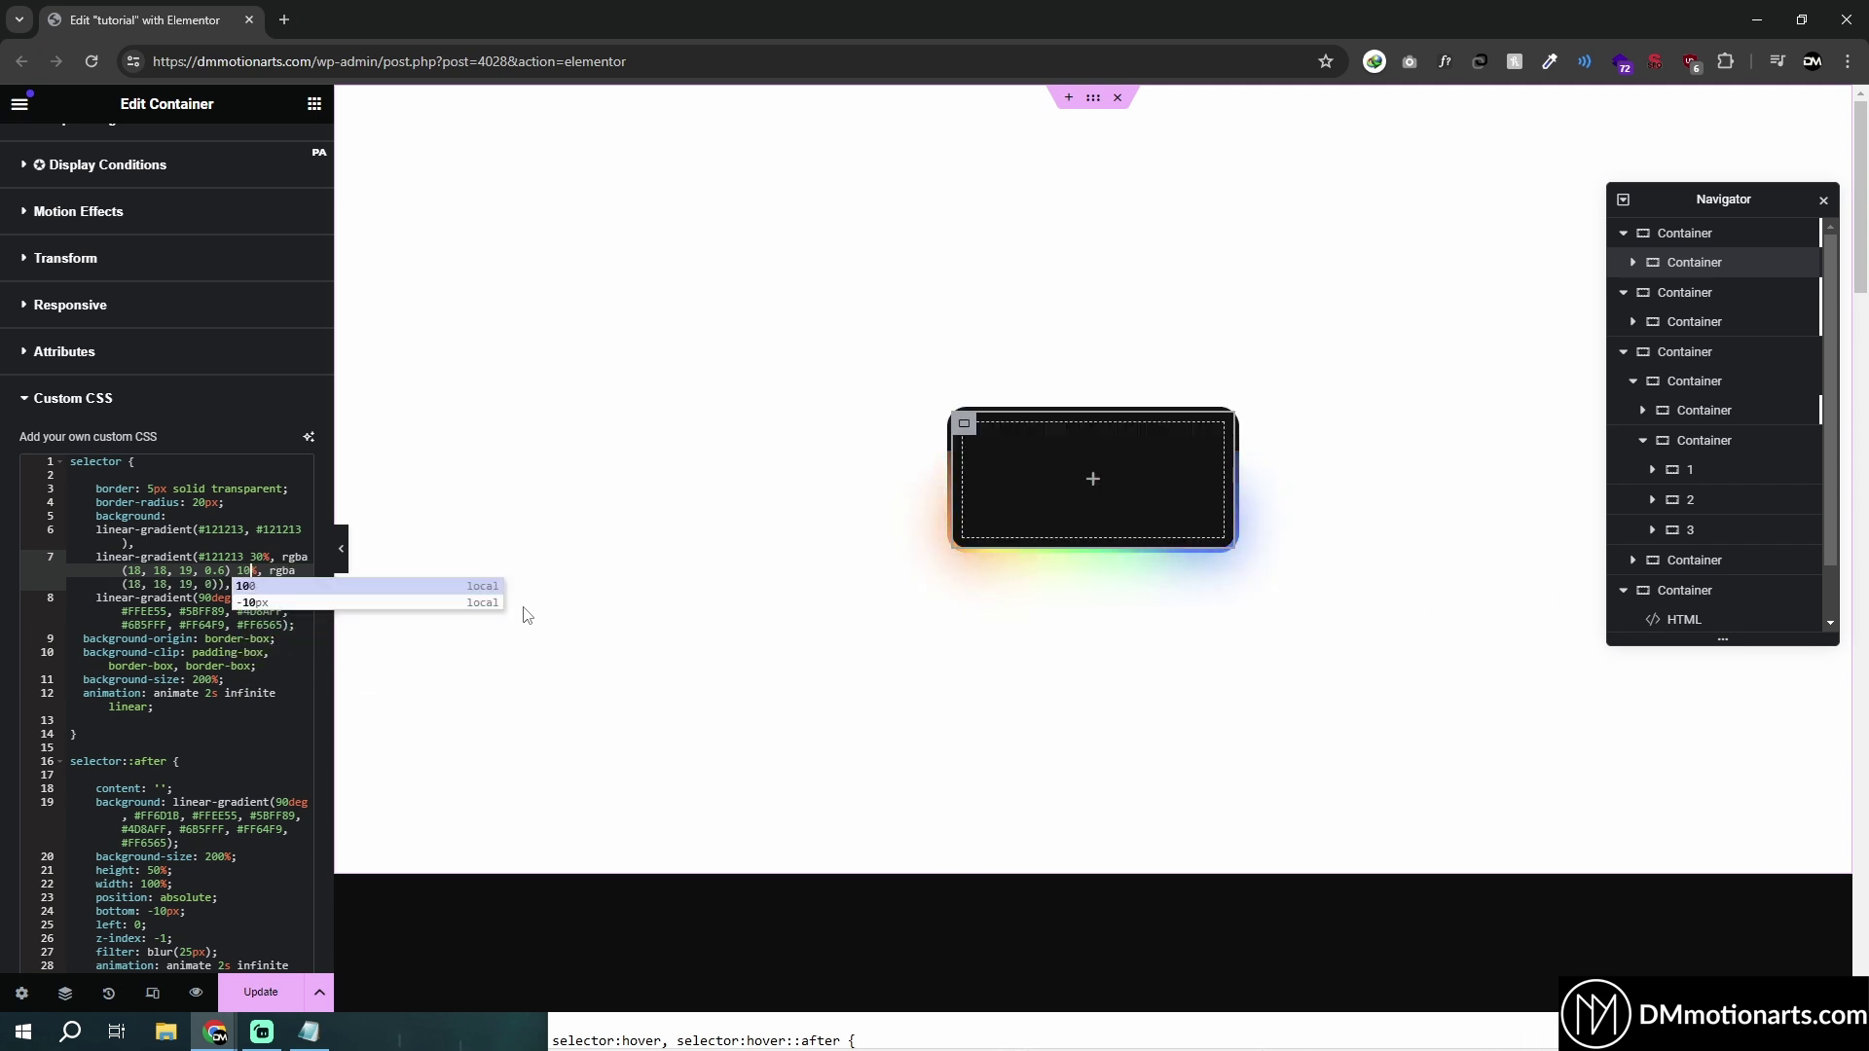
{"action": "left_click", "coordinate": [340, 548]}
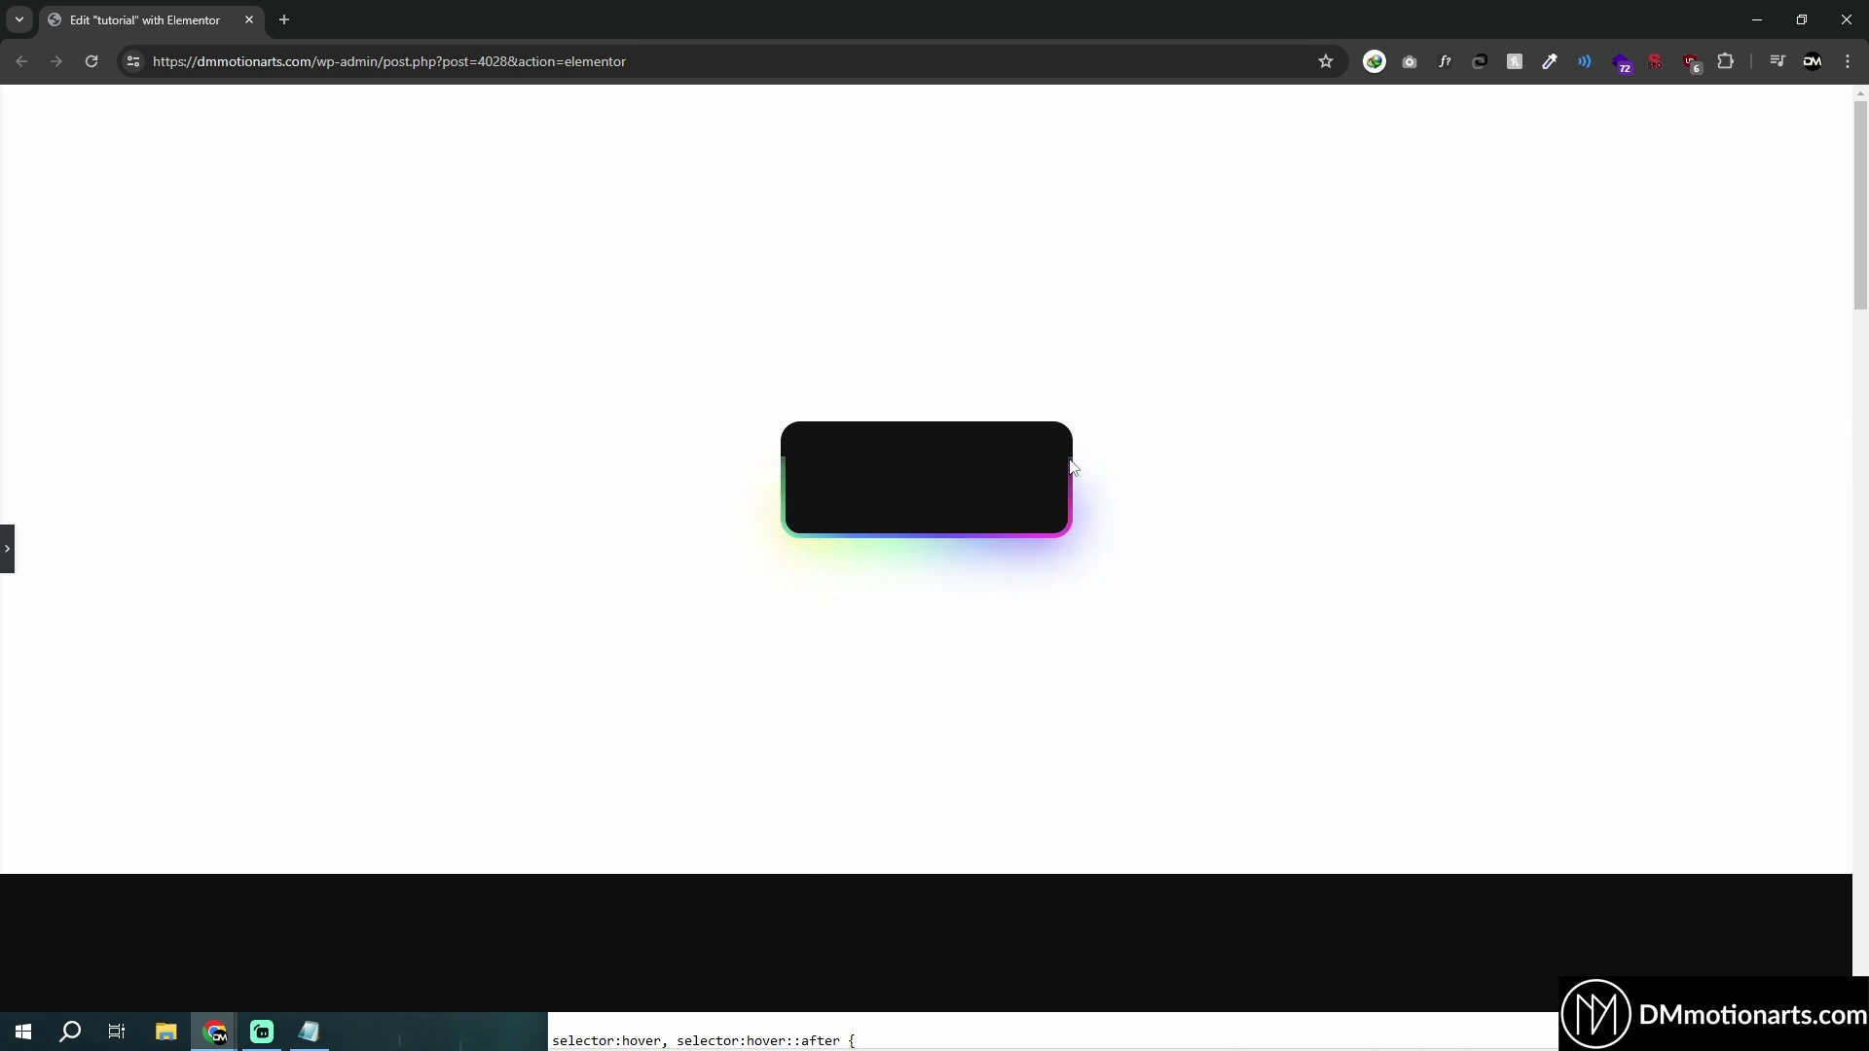
{"action": "left_click", "coordinate": [7, 548]}
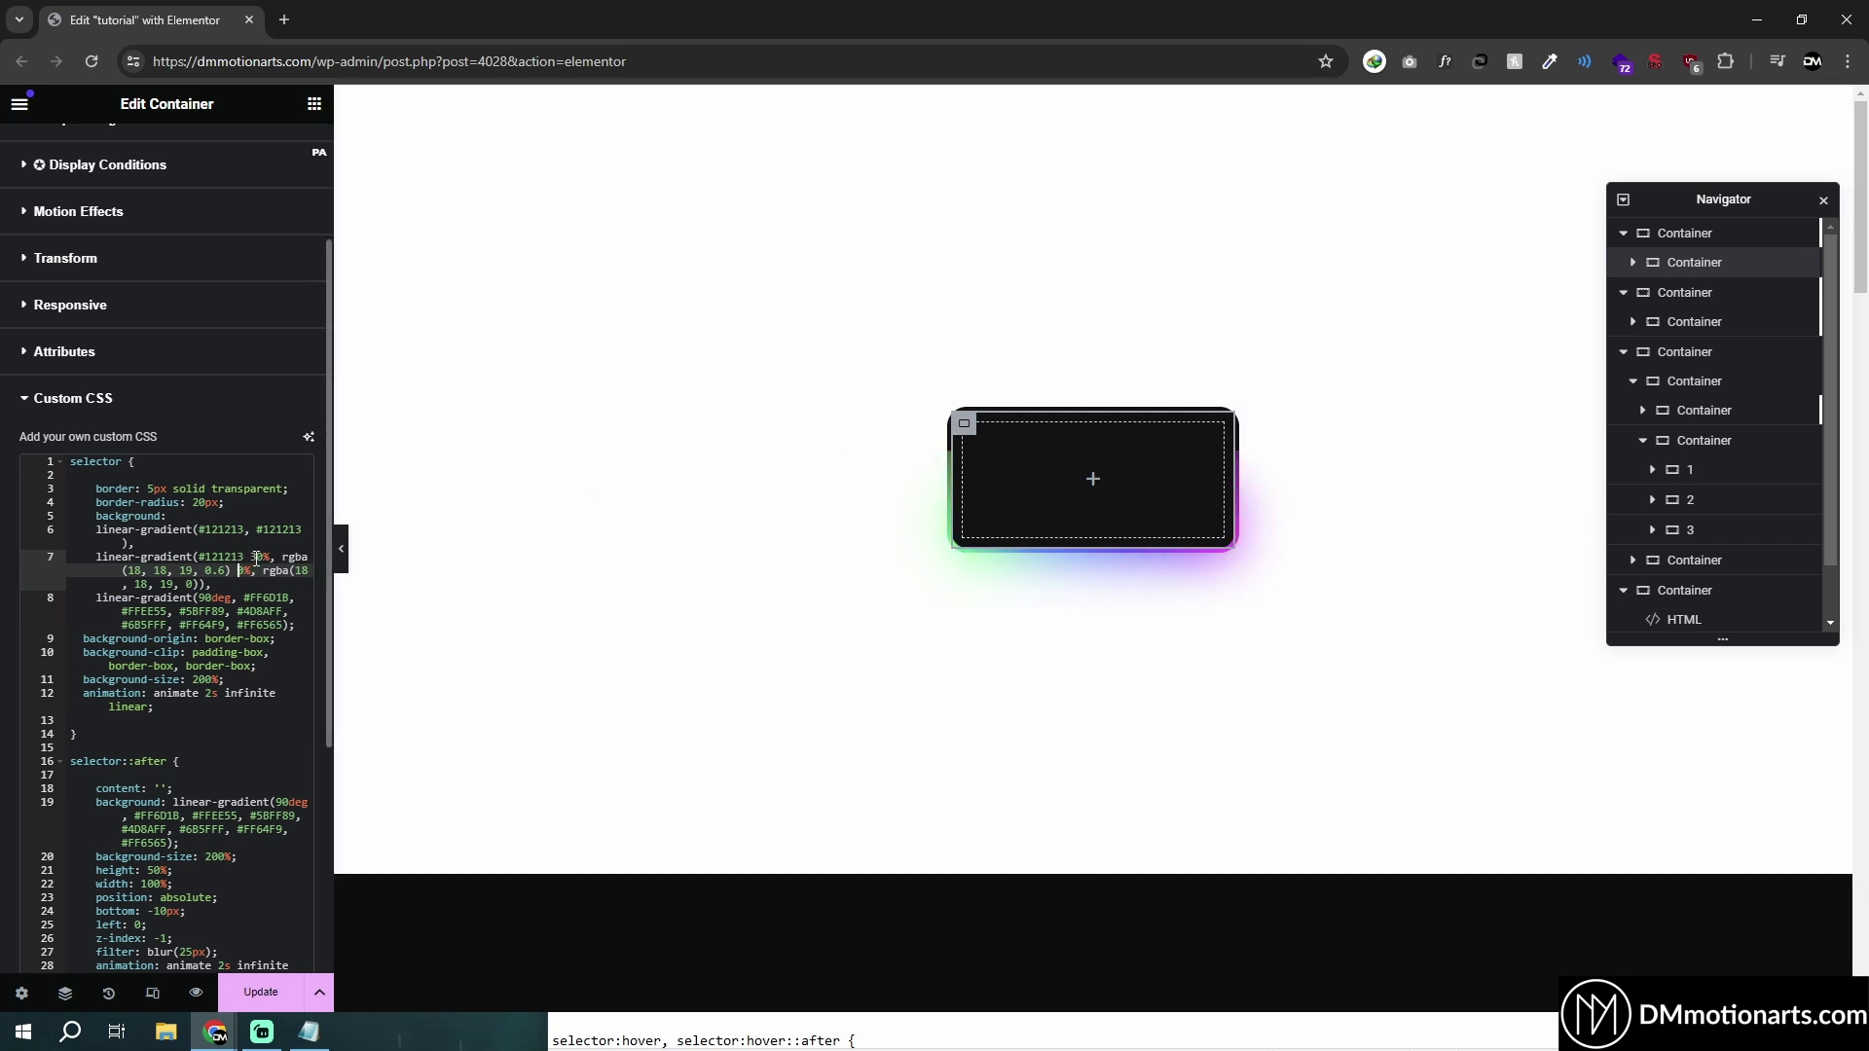
Step: Set the rgba(18, 18, 19, 0.6) stop of the second gradient layer back to 80%
{"action": "left_click_drag", "start_coordinate": [206, 559], "coordinate": [241, 561]}
{"action": "left_click", "coordinate": [264, 558]}
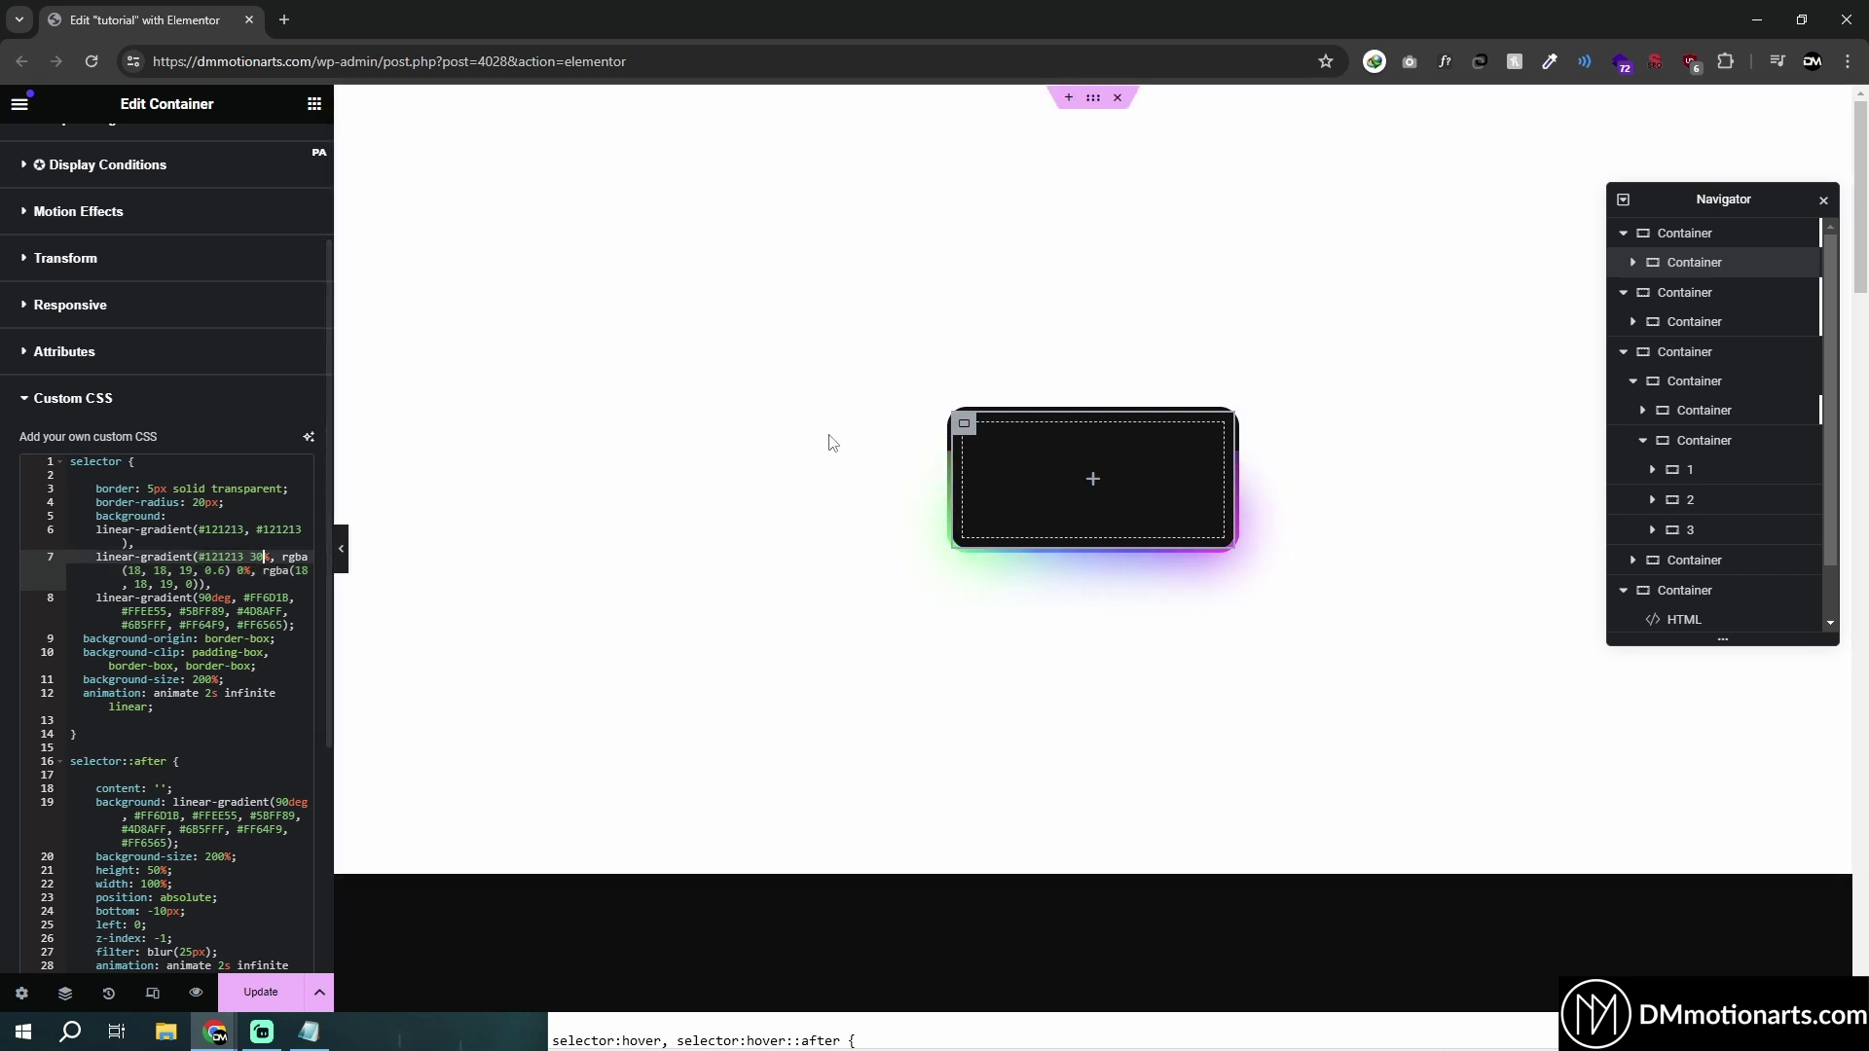
{"action": "left_click", "coordinate": [238, 570]}
{"action": "type", "text": "8"}
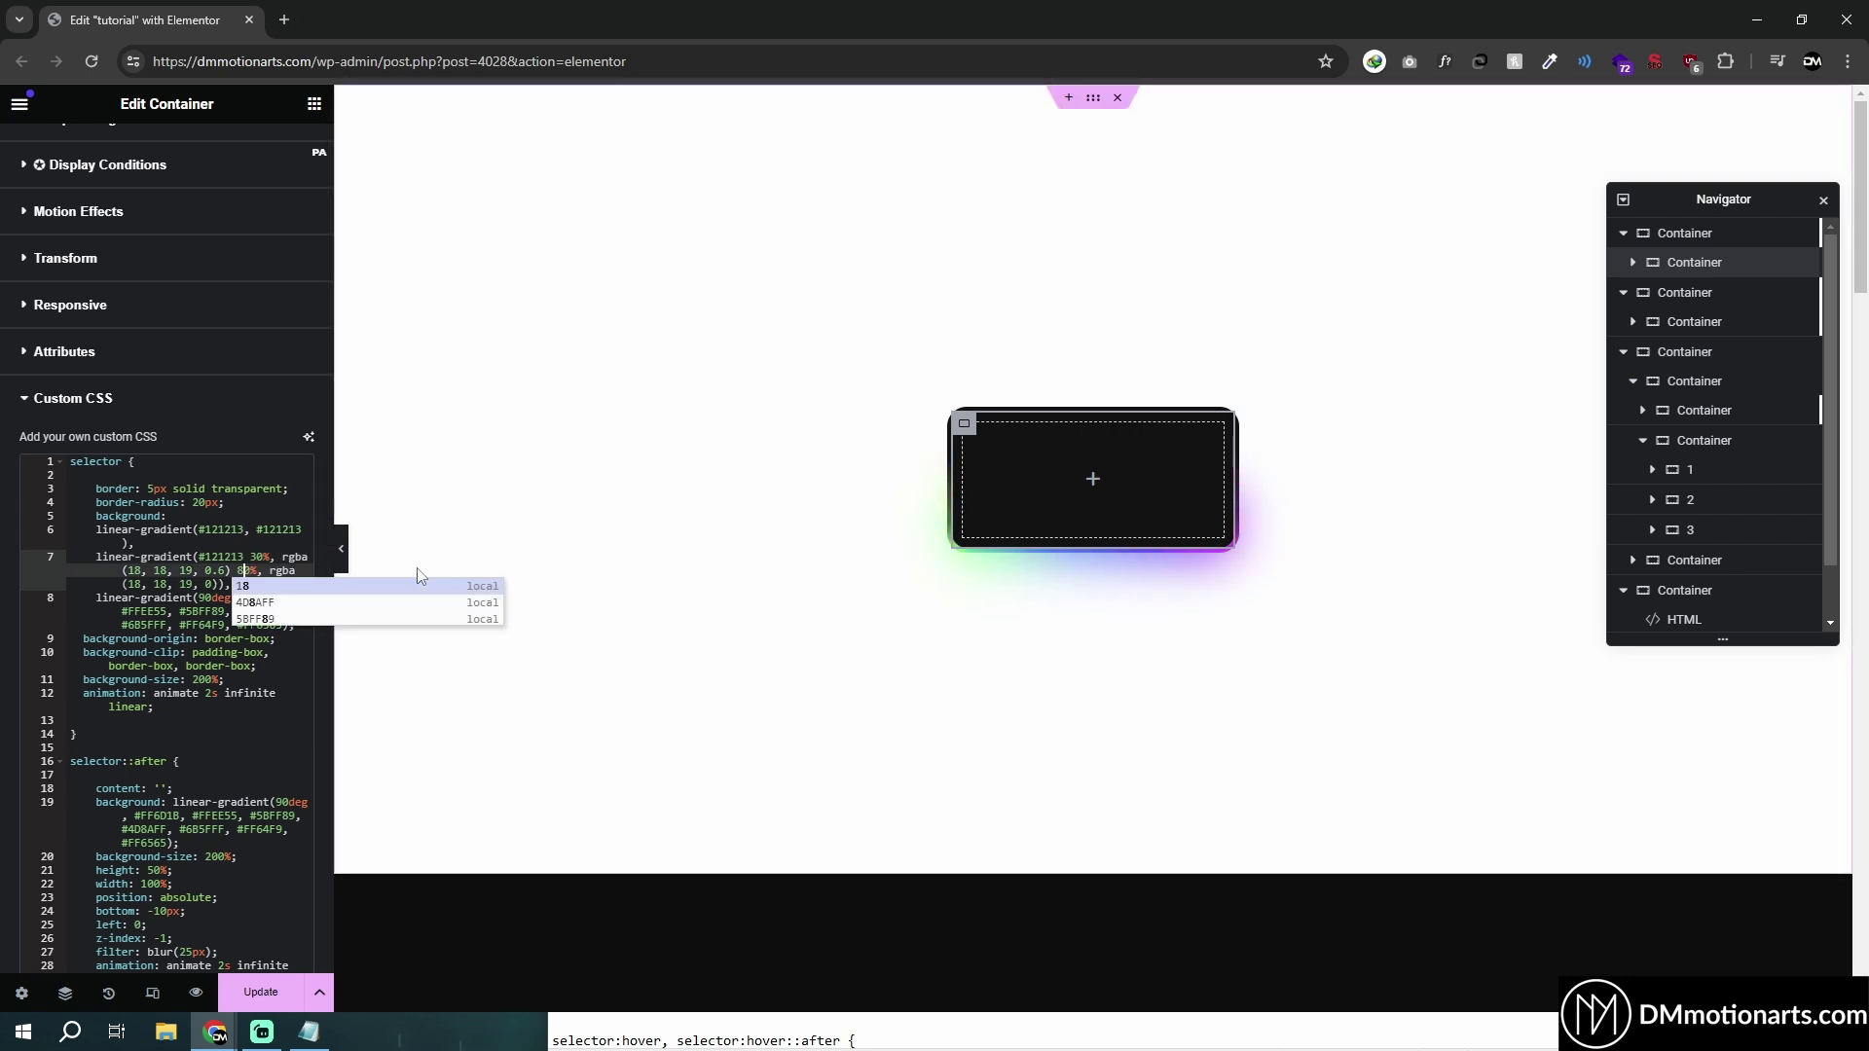
Step: Try the second layer's rgba(18, 18, 19, 0.6) stop at 50% and then 70%
{"action": "key", "text": "BackSpace"}
{"action": "type", "text": "7"}
{"action": "type", "text": "5"}
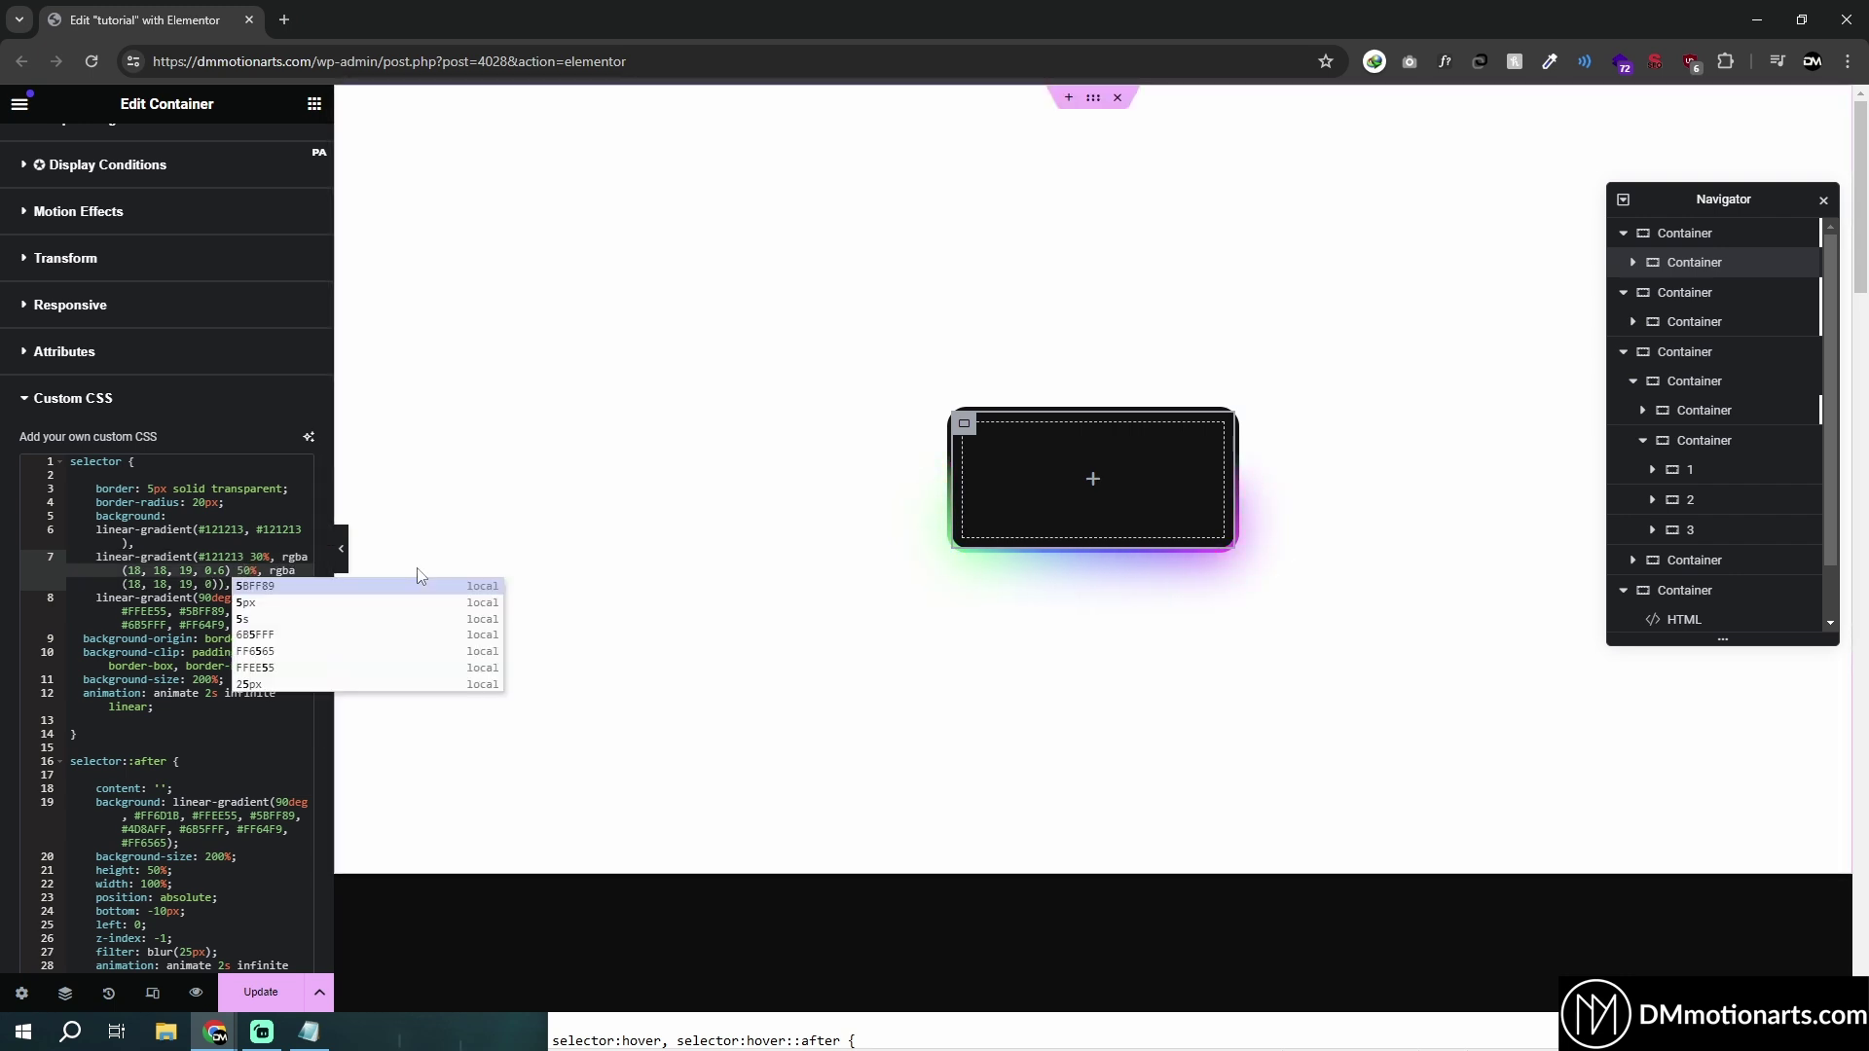
{"action": "key", "text": "BackSpace"}
{"action": "type", "text": "7"}
Step: Set the #121213 stop of the second gradient layer to 10% and preview the button without the editor panel
{"action": "key", "text": "Up"}
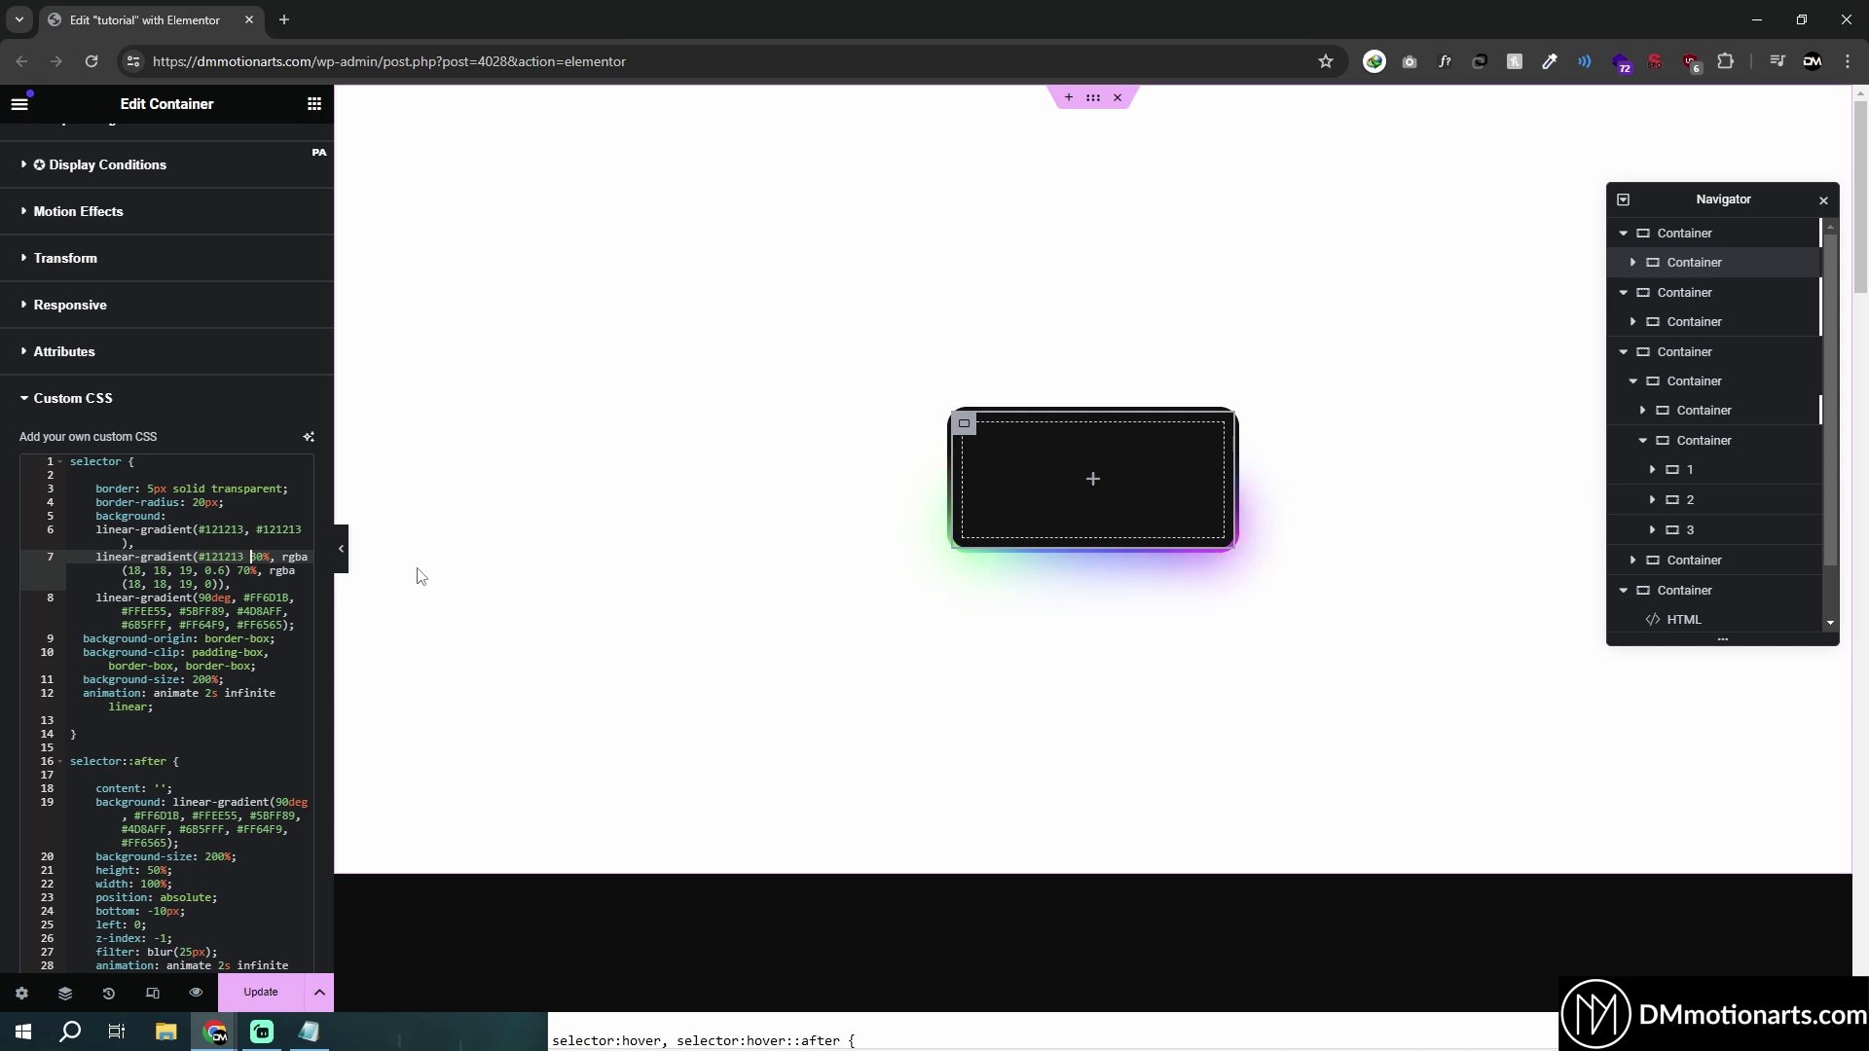
{"action": "key", "text": "BackSpace"}
{"action": "type", "text": "1"}
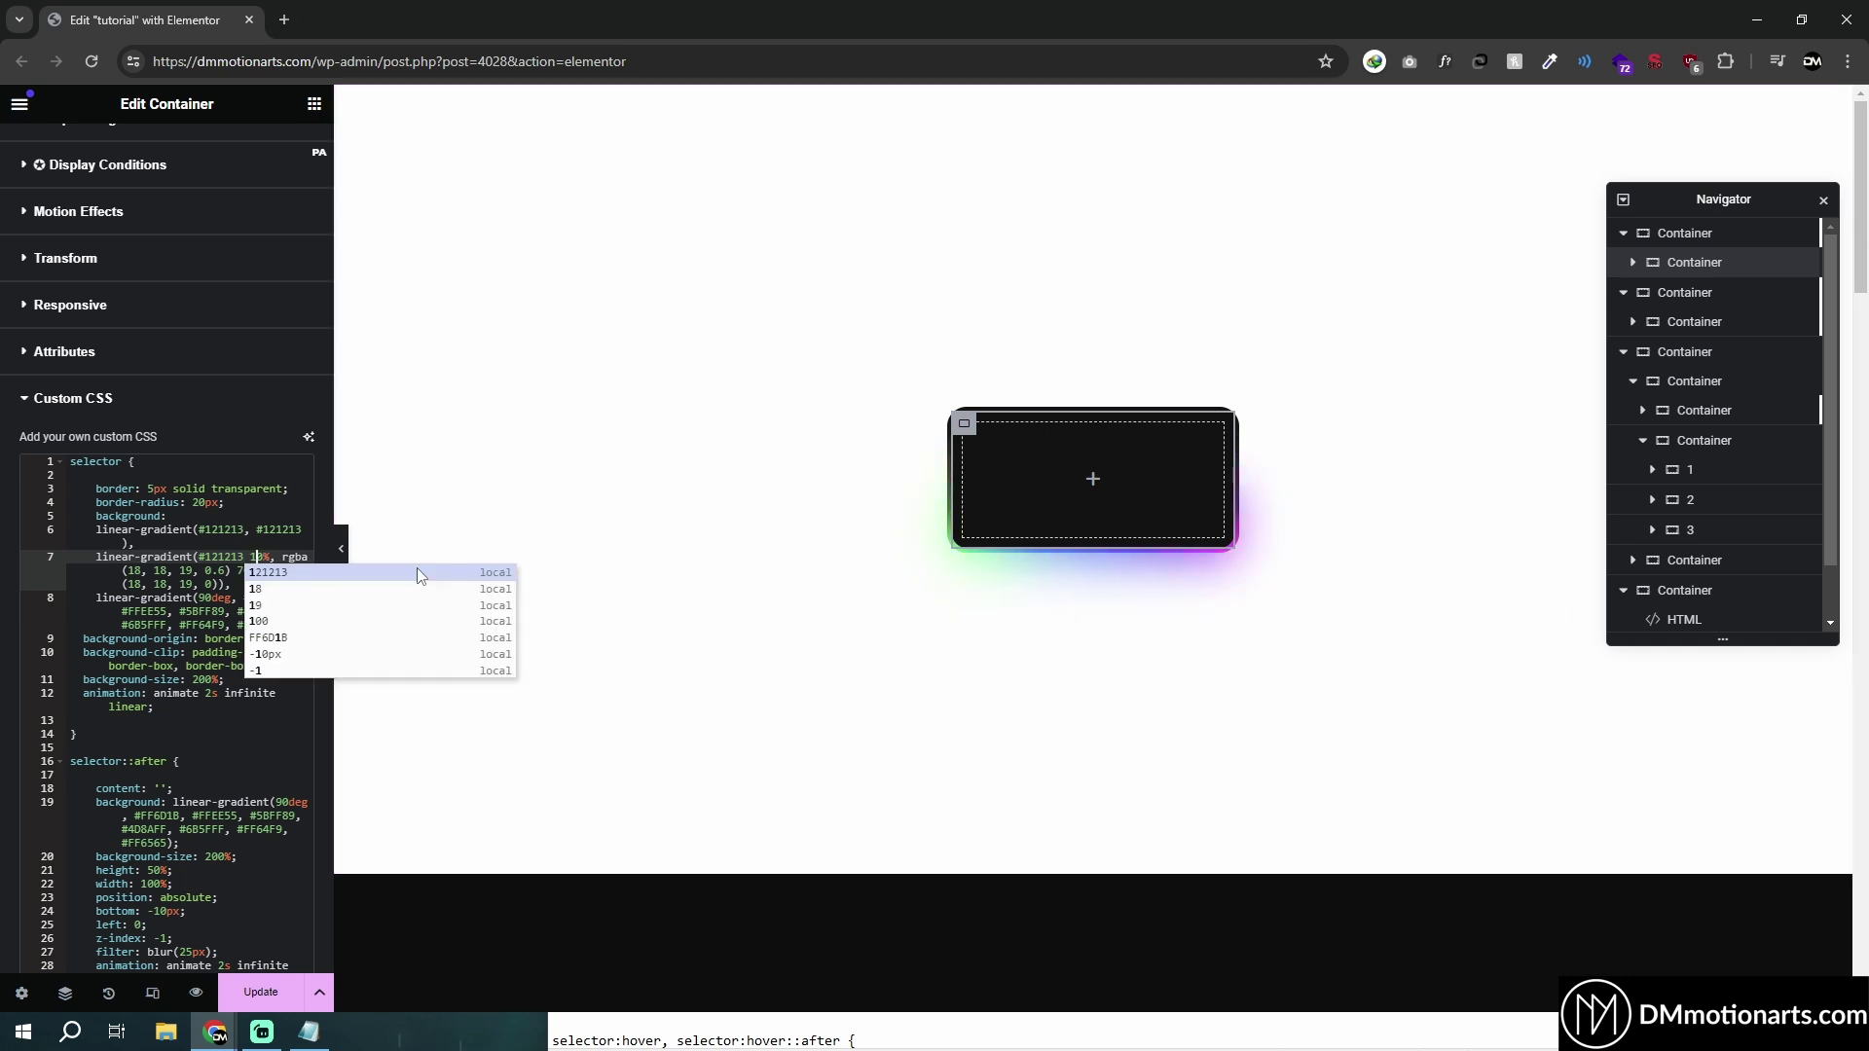
{"action": "left_click", "coordinate": [345, 551]}
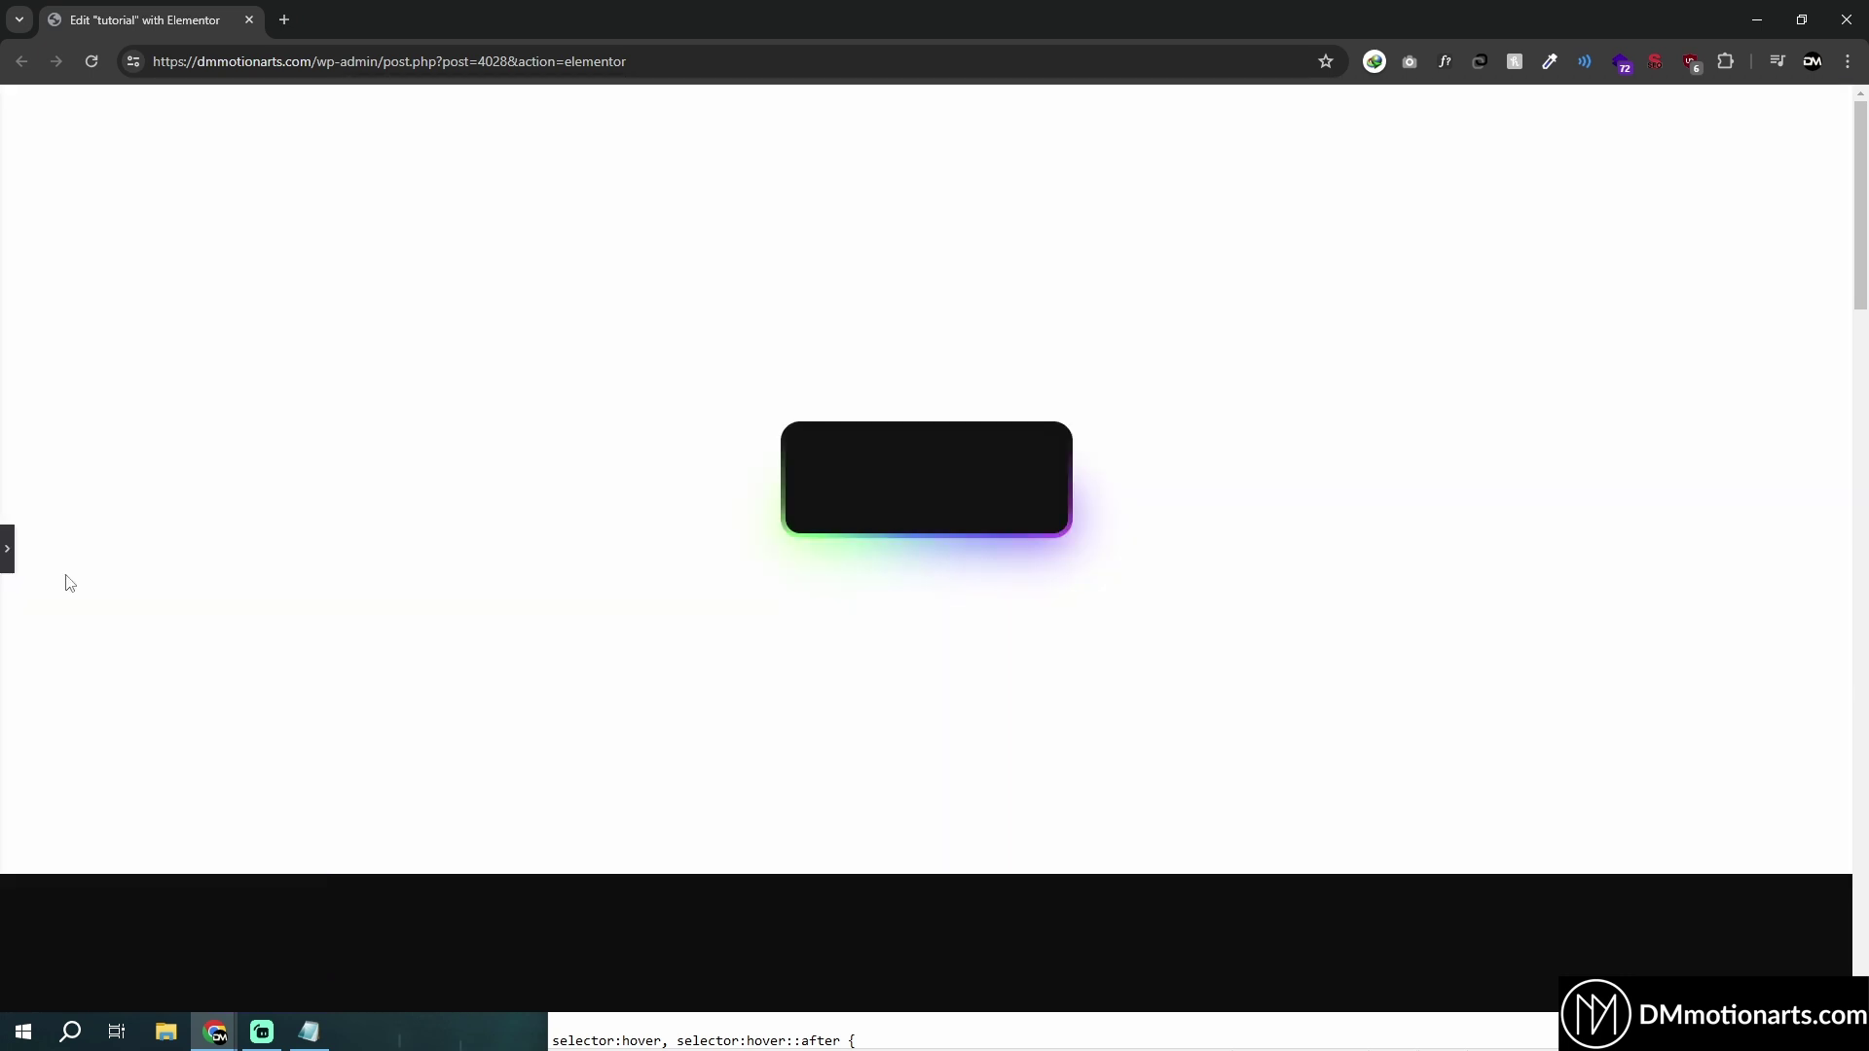
{"action": "left_click", "coordinate": [7, 550]}
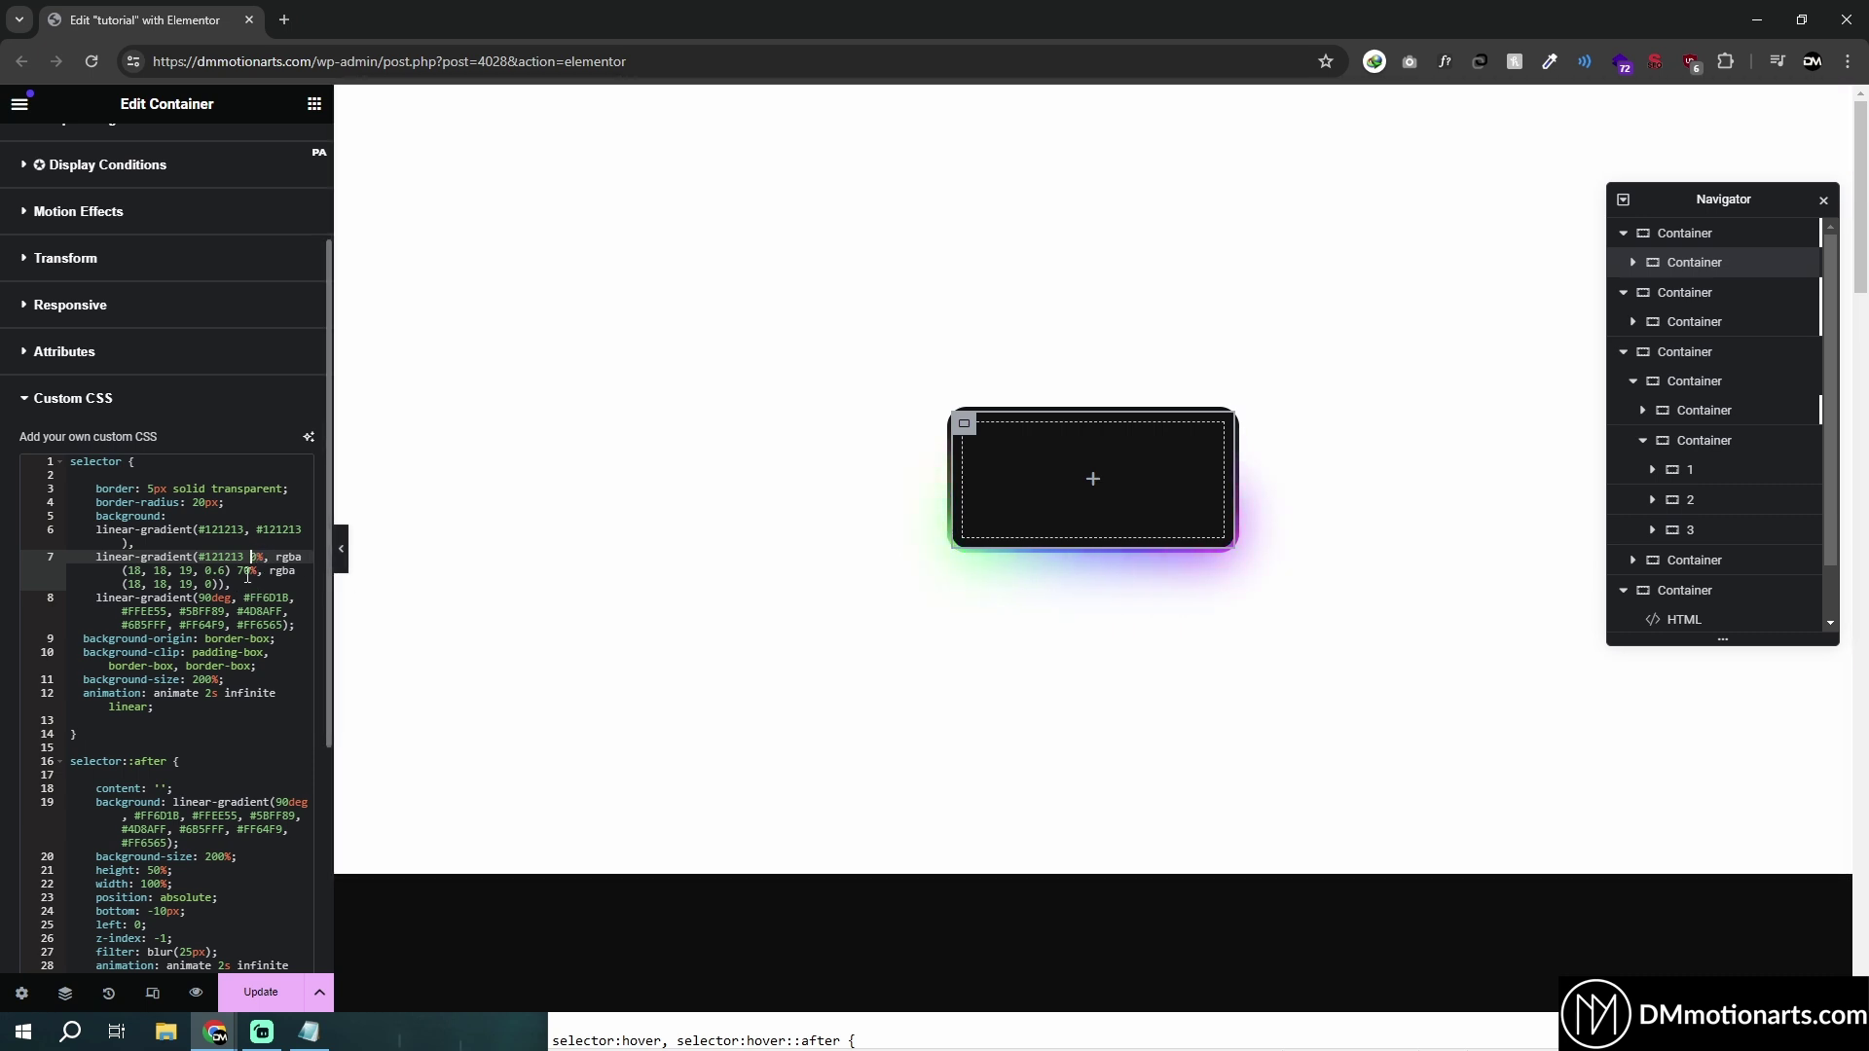
Step: With the second layer's #121213 stop at 0%, try its 0.6-opacity stop at 100% and then 10%, and preview the button
{"action": "left_click", "coordinate": [244, 571]}
{"action": "key", "text": "BackSpace"}
{"action": "type", "text": "10"}
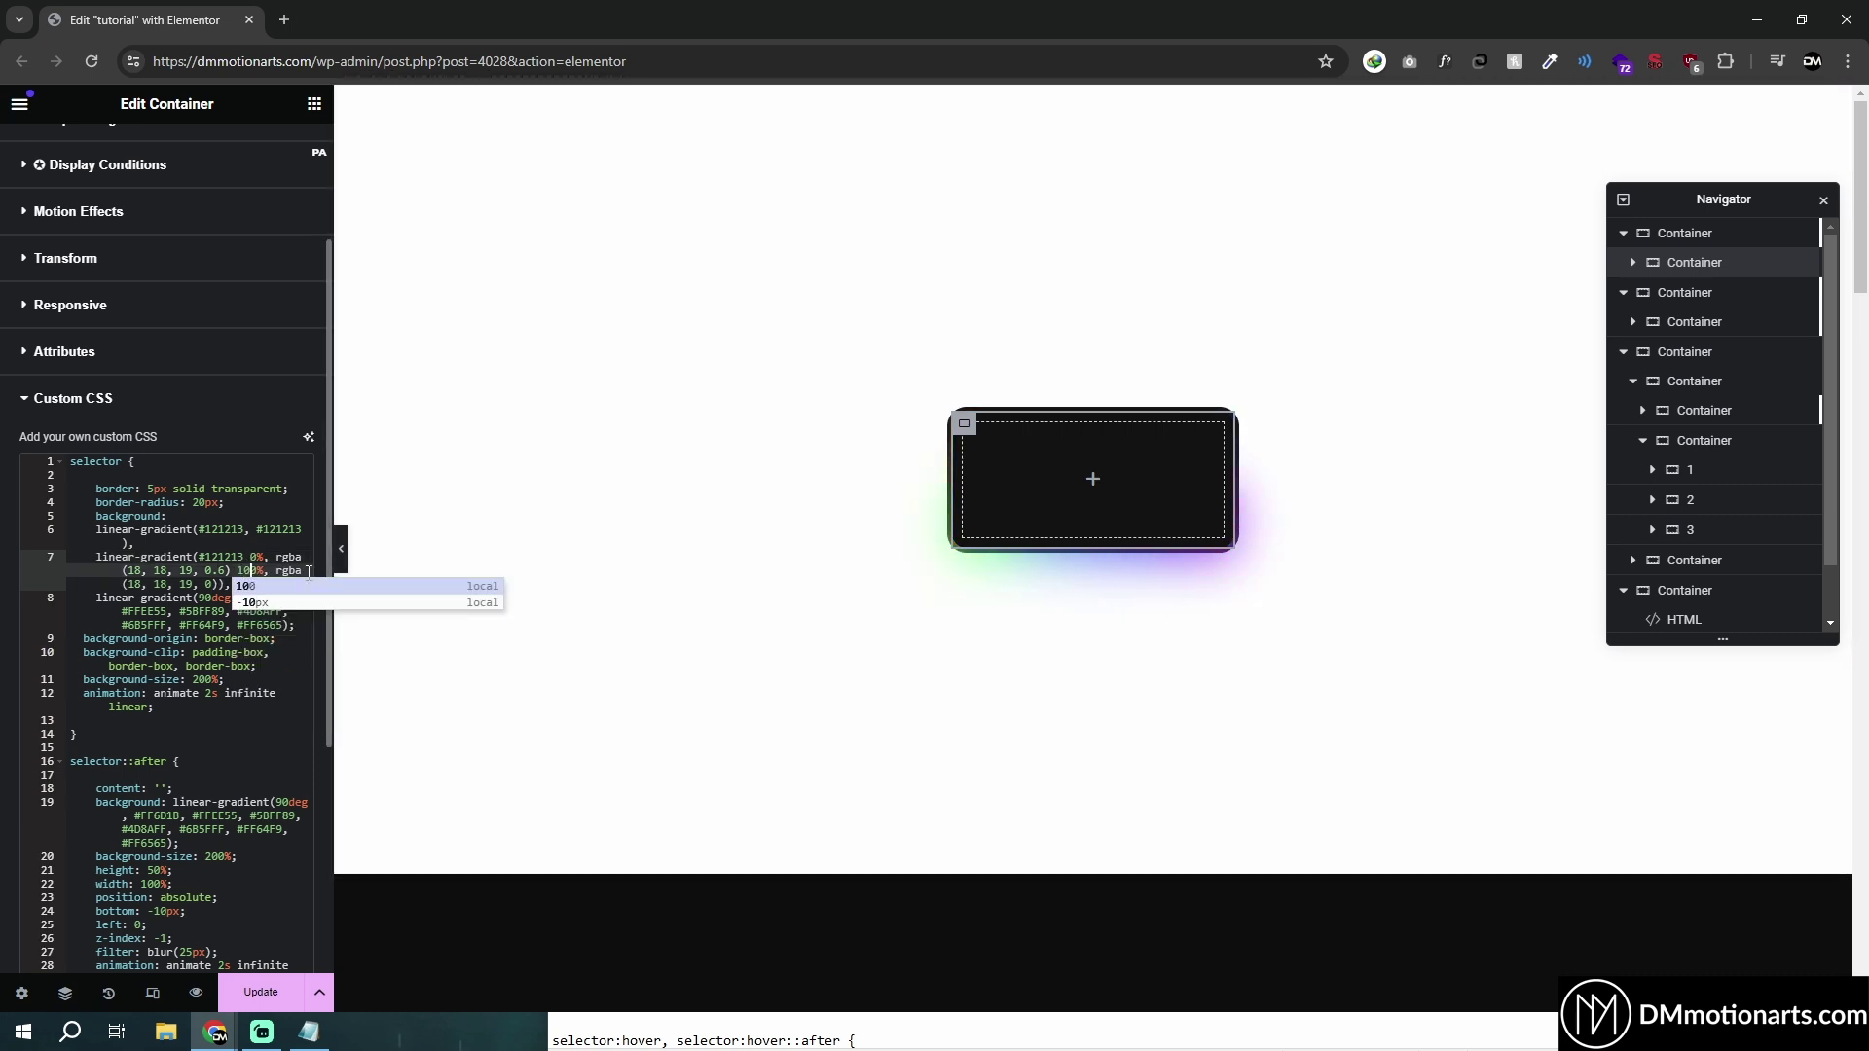
{"action": "key", "text": "BackSpace"}
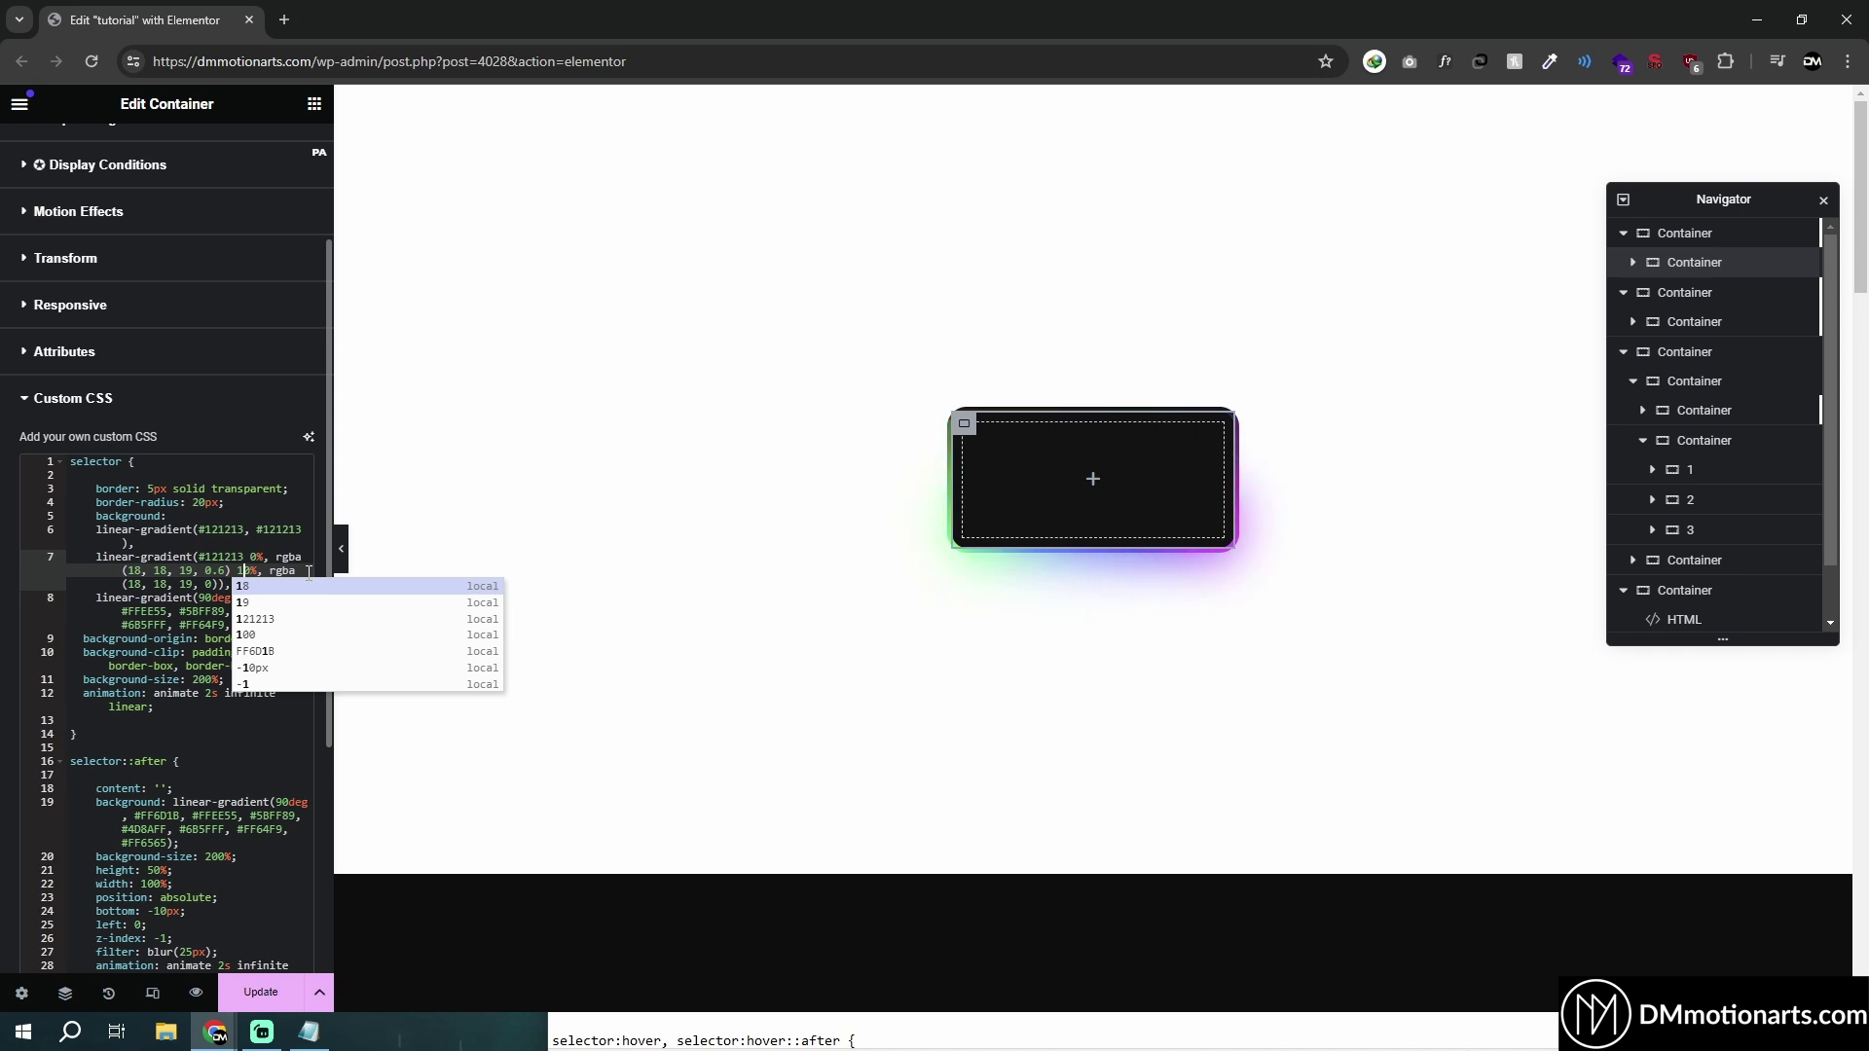
{"action": "left_click", "coordinate": [299, 544]}
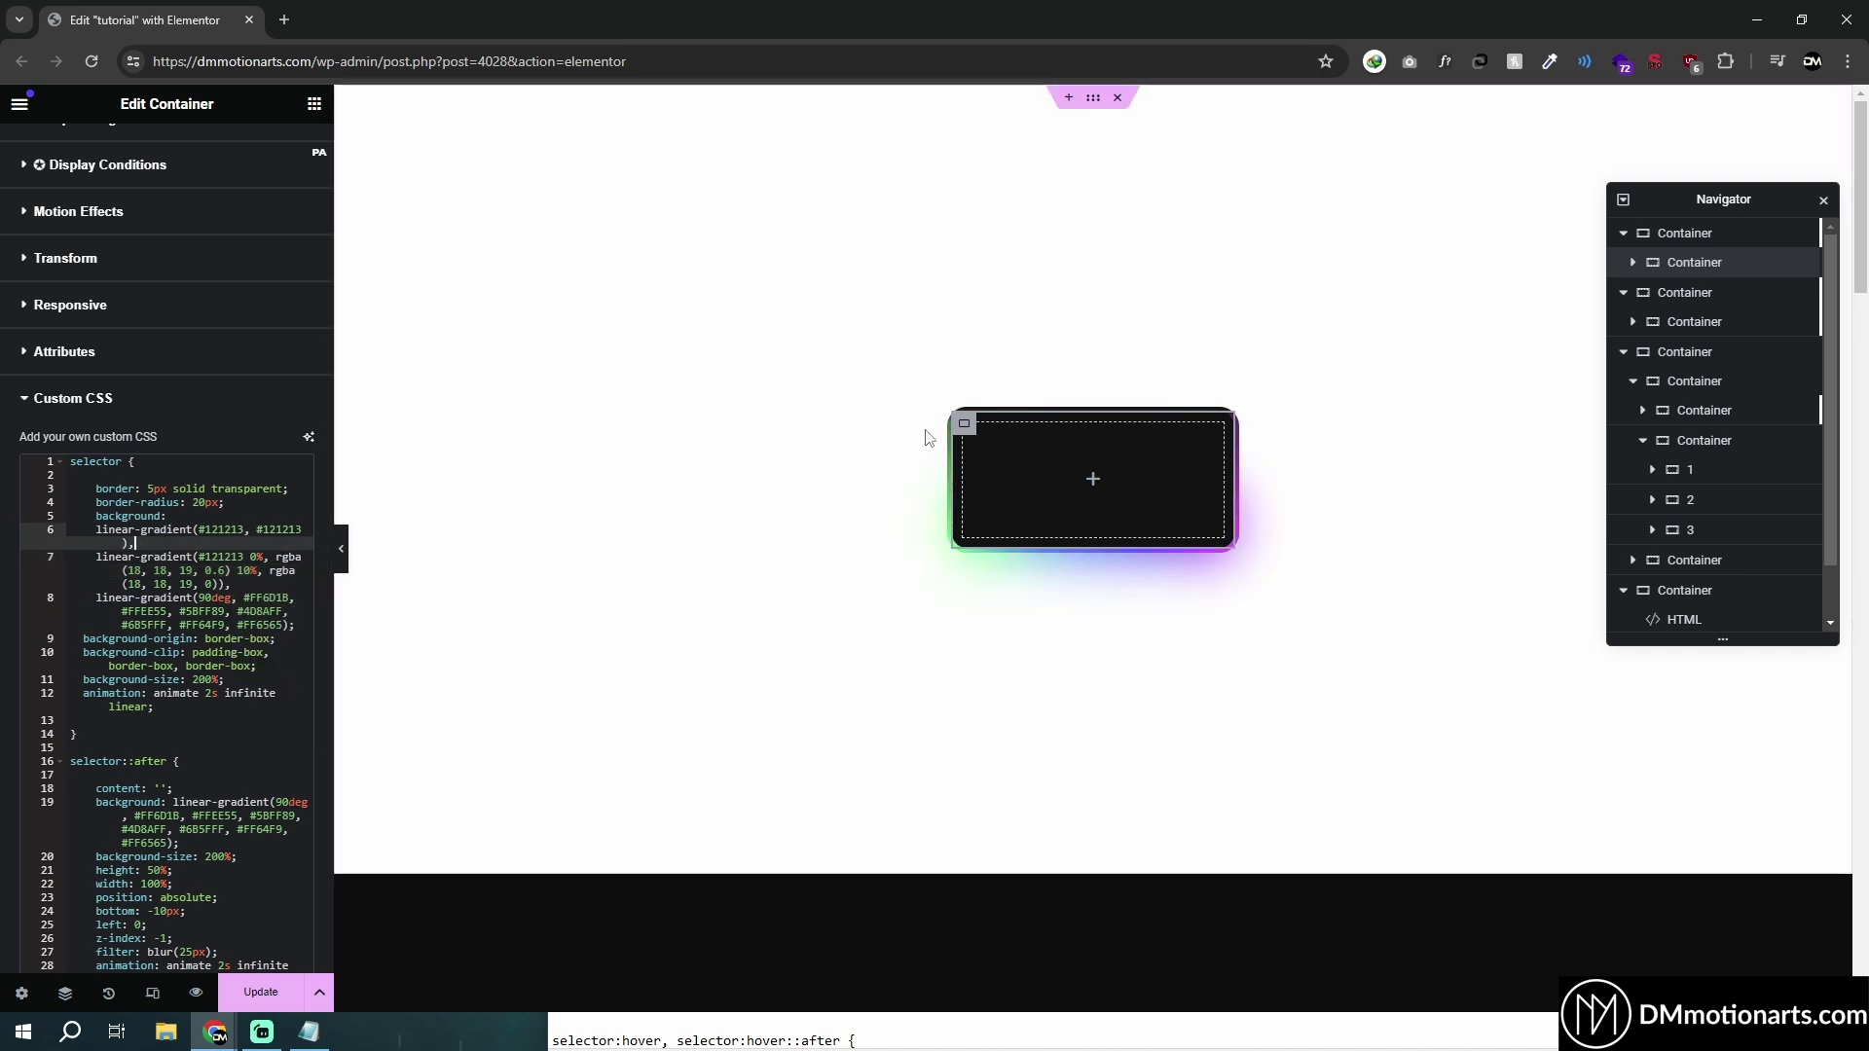
{"action": "left_click", "coordinate": [341, 548]}
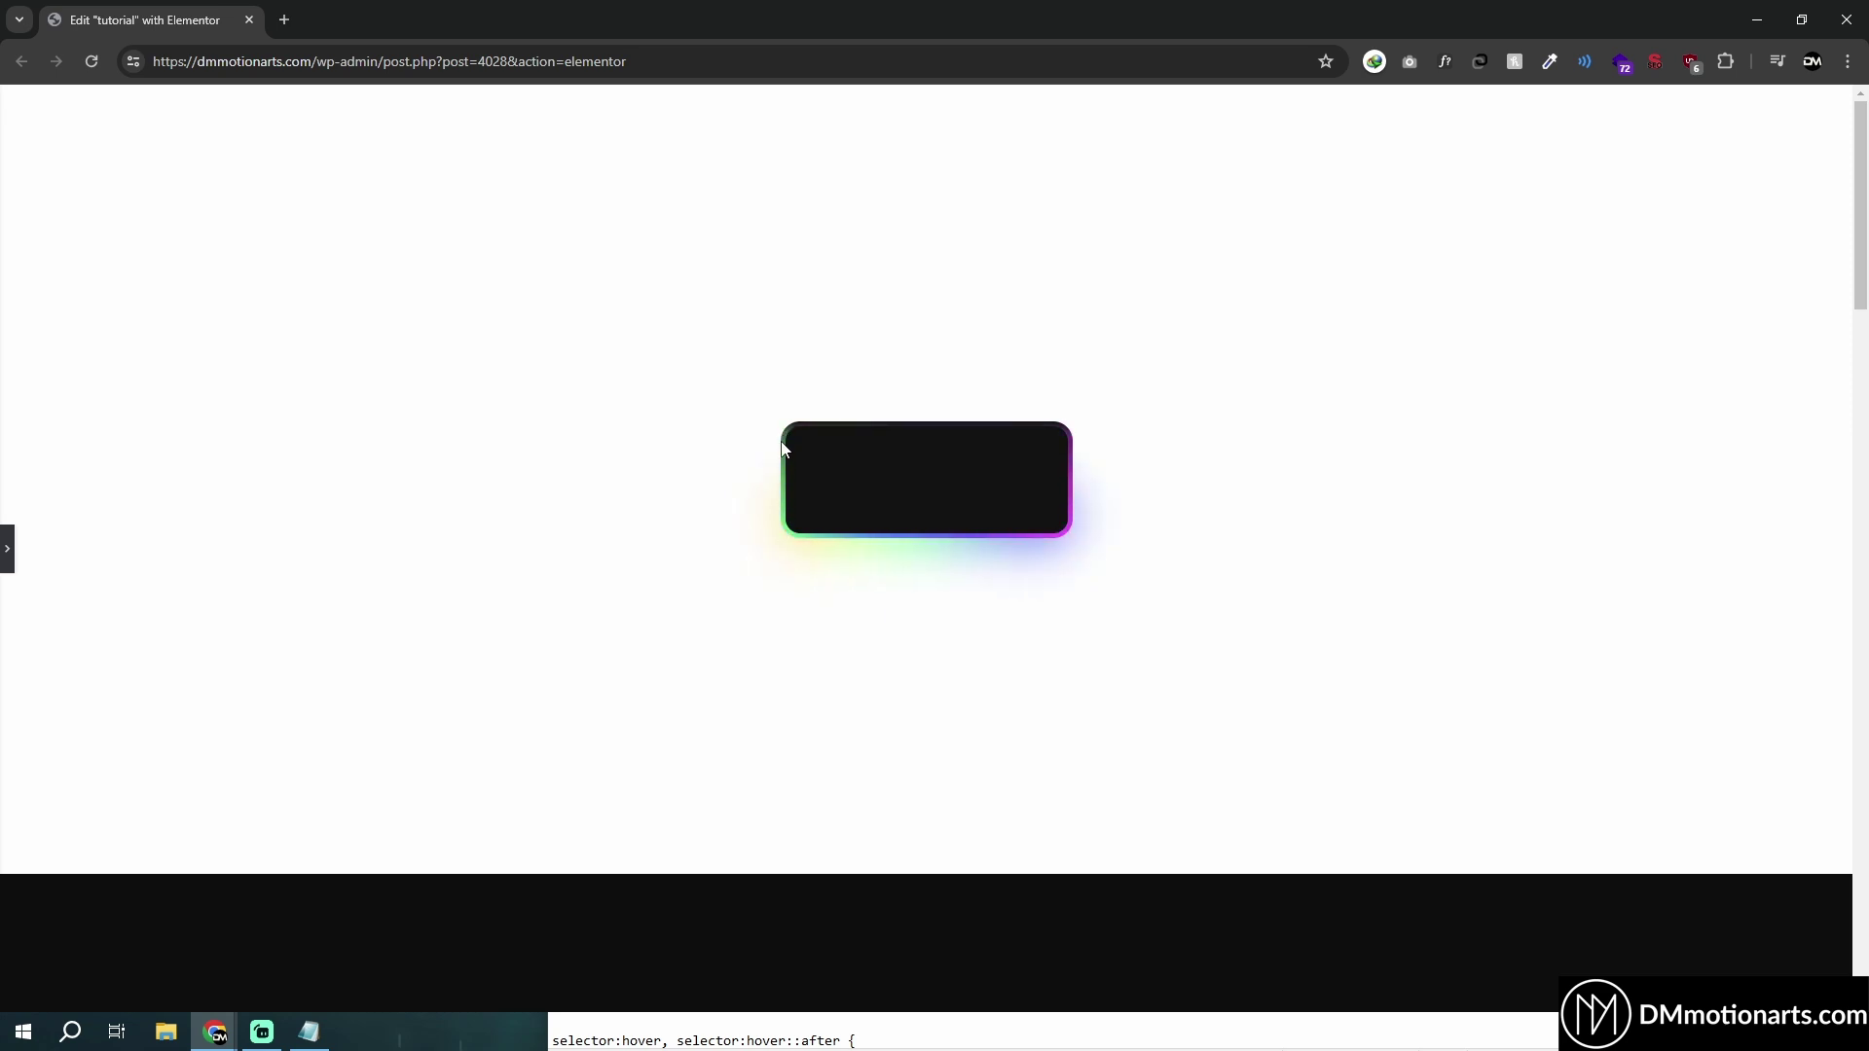
{"action": "left_click", "coordinate": [5, 550]}
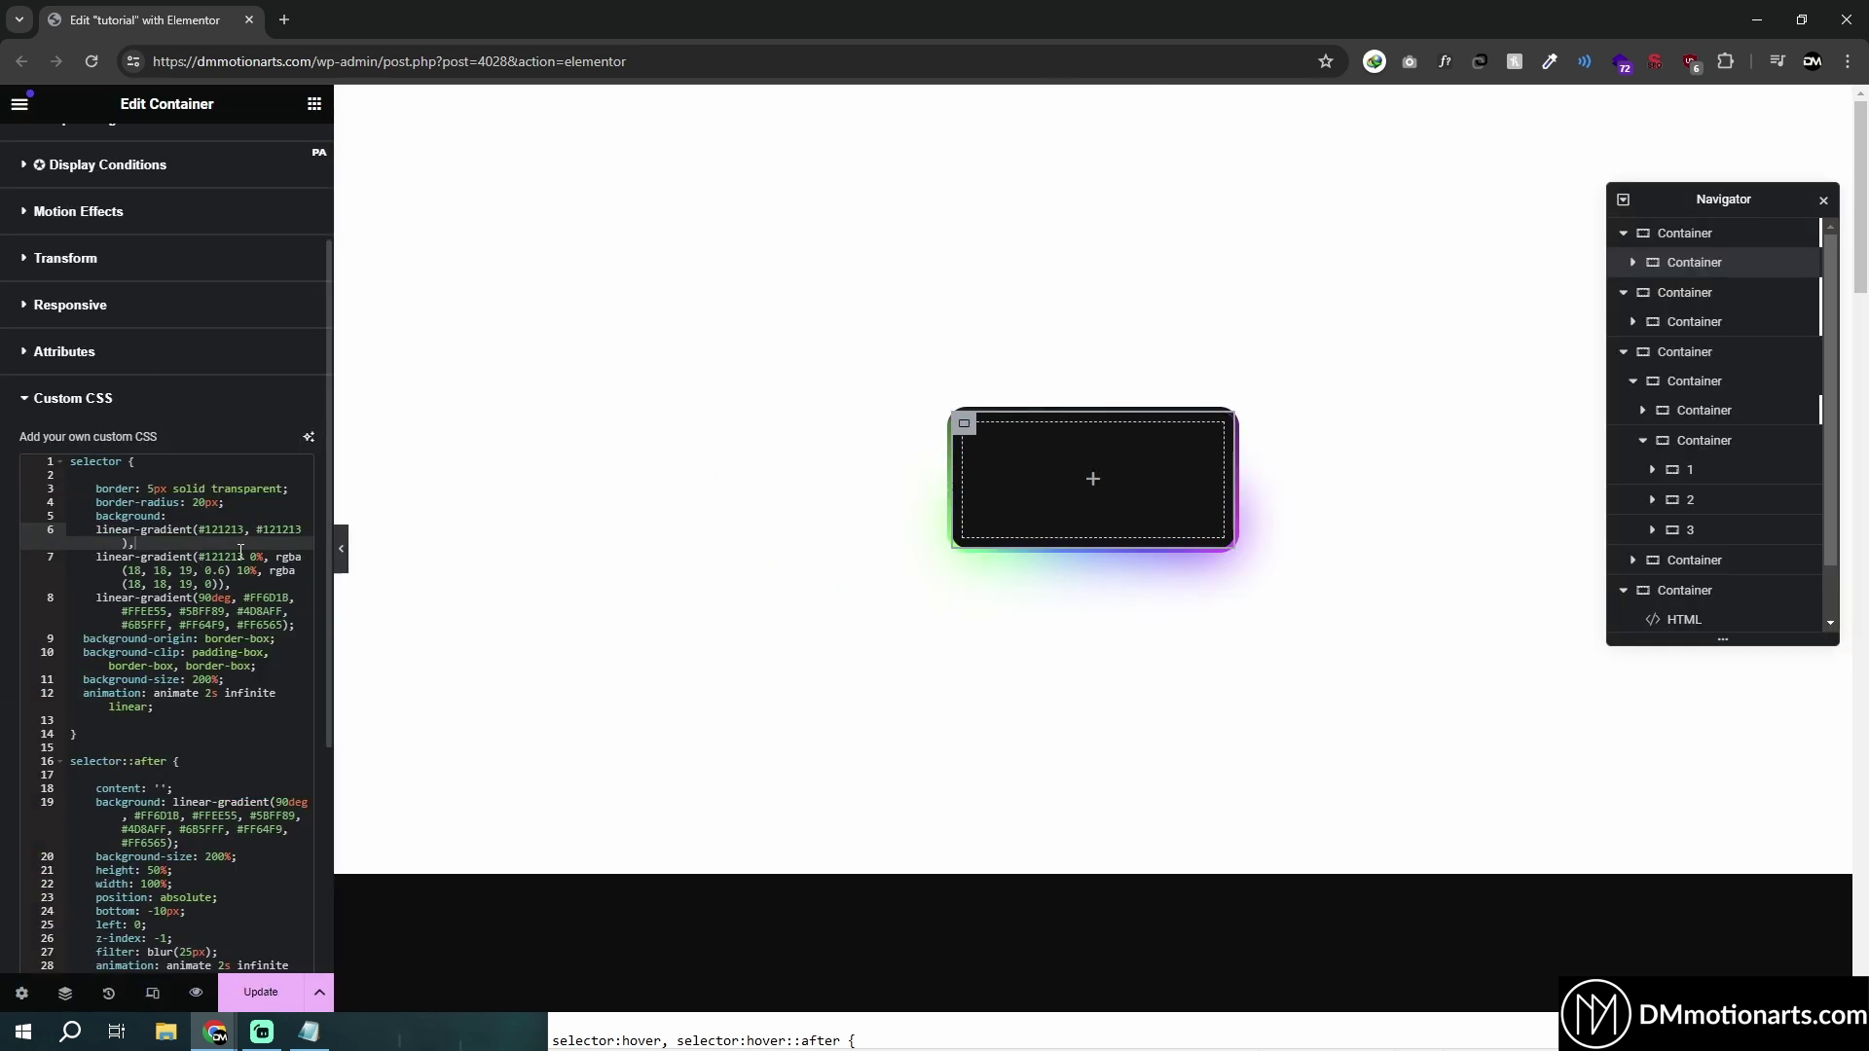
Step: Set the second layer's #121213 stop to 80%, and try the 0.6-opacity stop at 100% before returning it to 10%
{"action": "left_click", "coordinate": [252, 557]}
{"action": "type", "text": "8"}
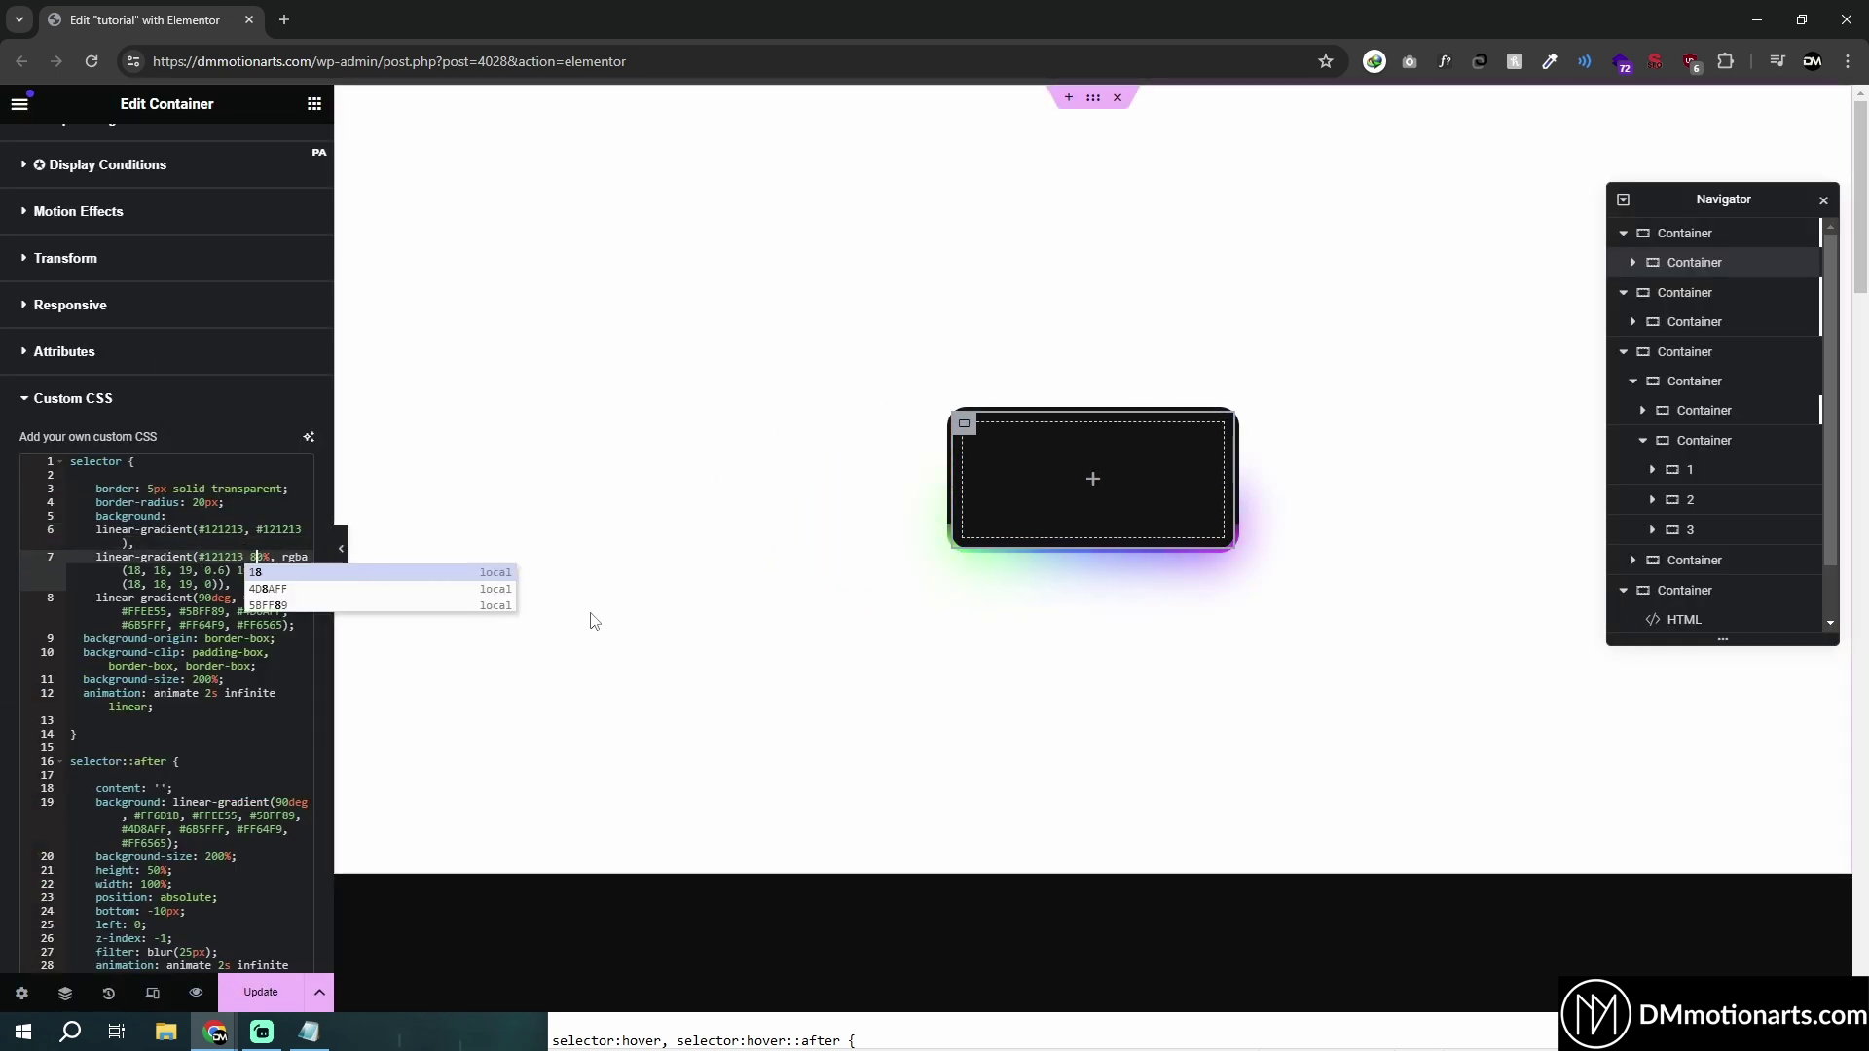
{"action": "key", "text": "Escape"}
{"action": "key", "text": "Down"}
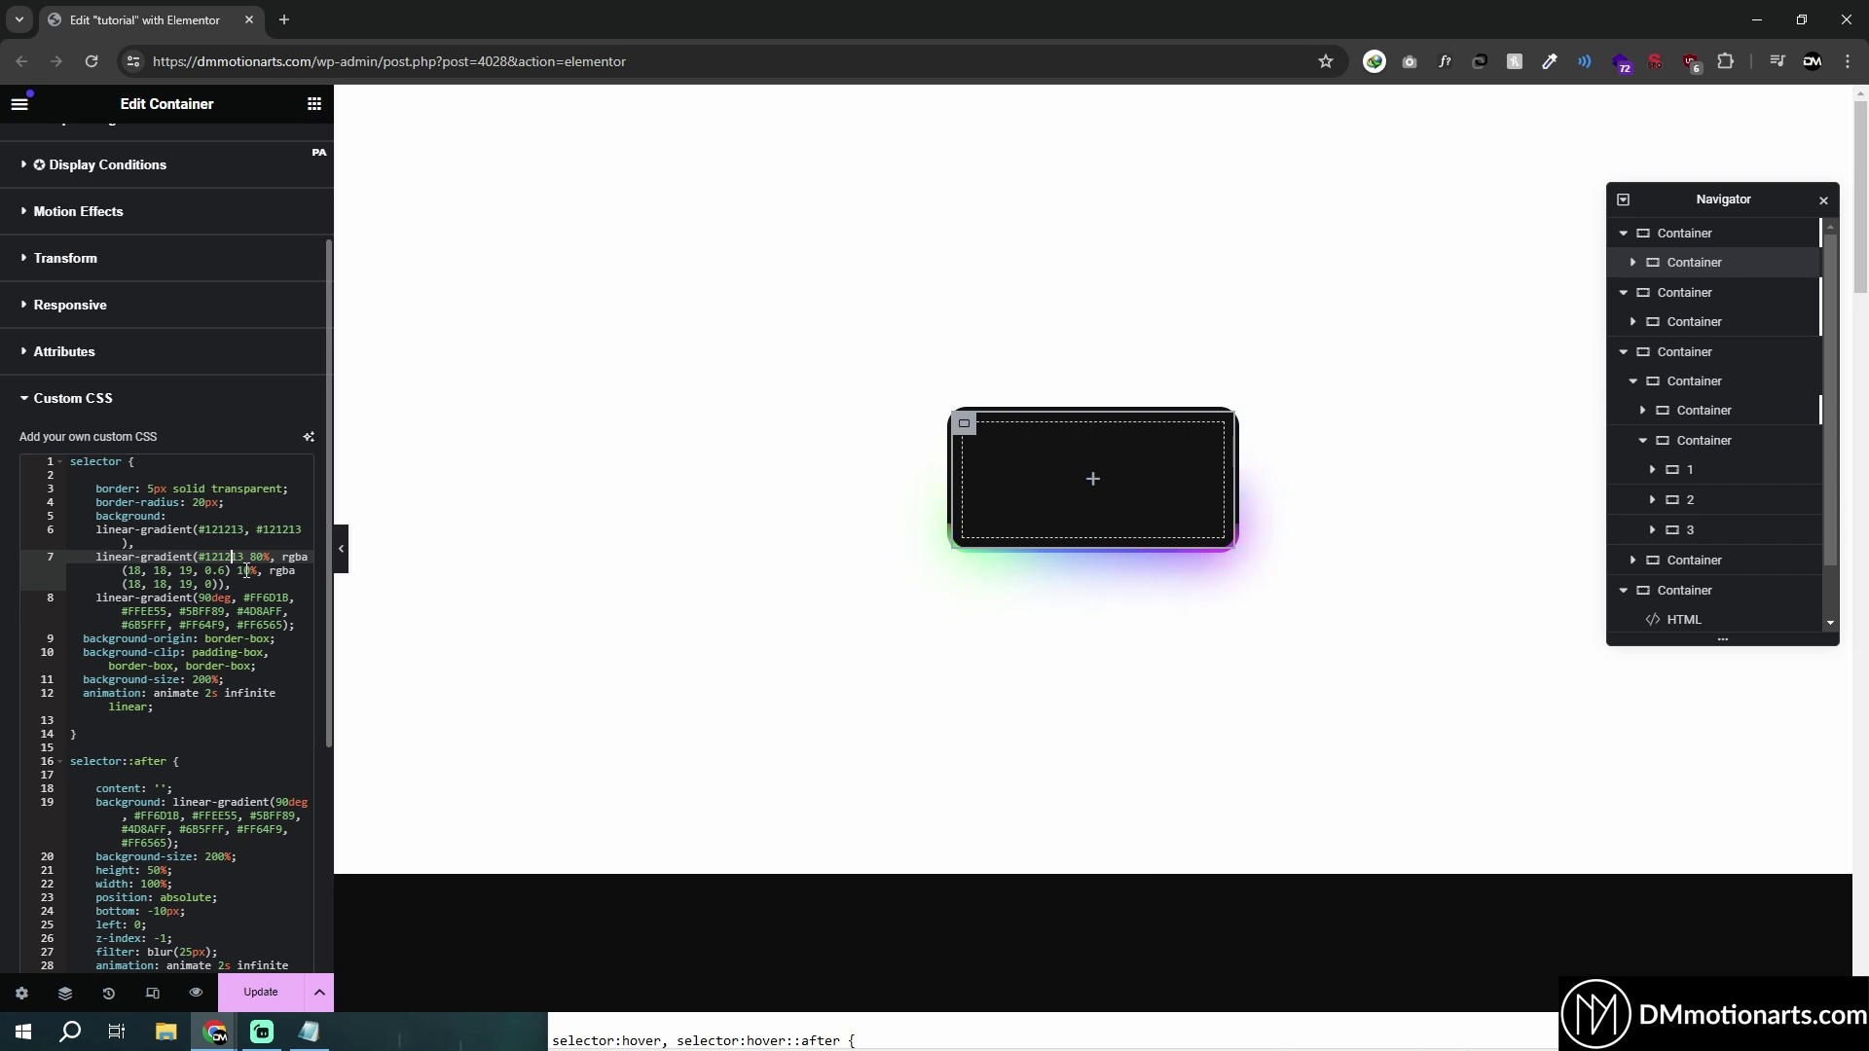
{"action": "type", "text": "0"}
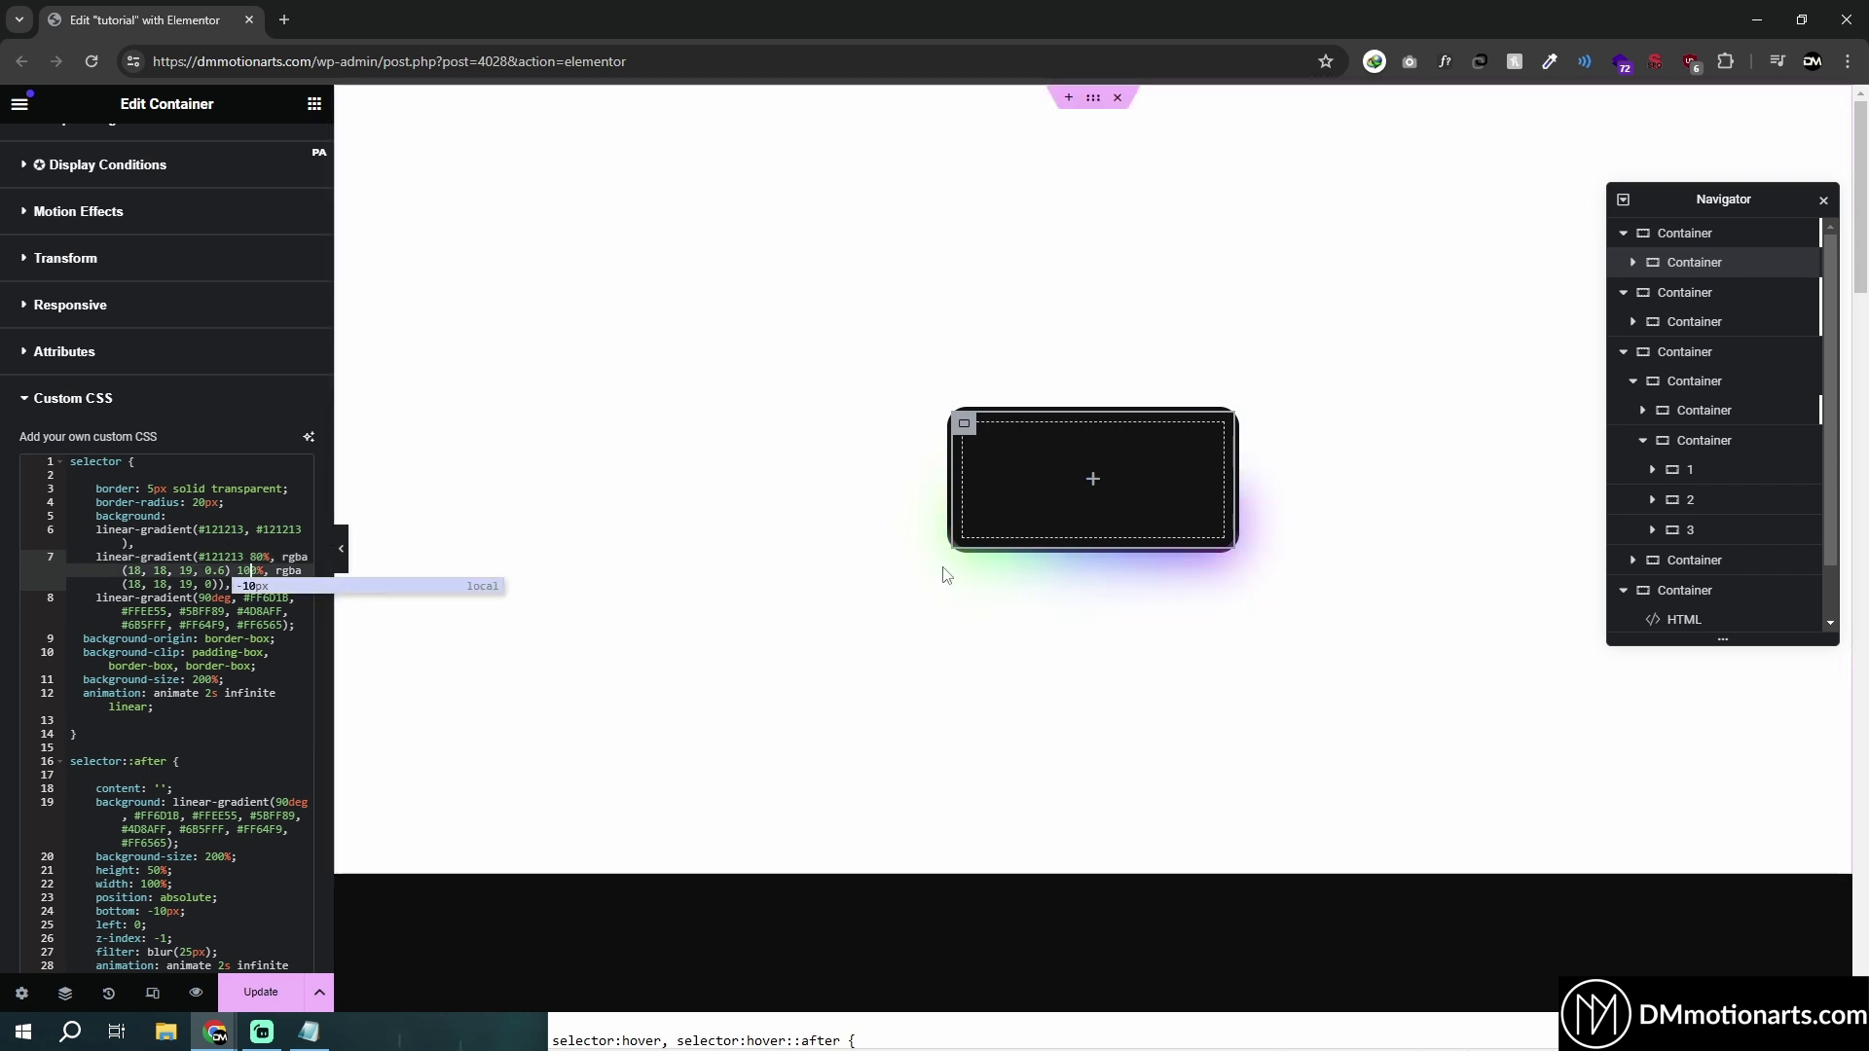
{"action": "key", "text": "BackSpace"}
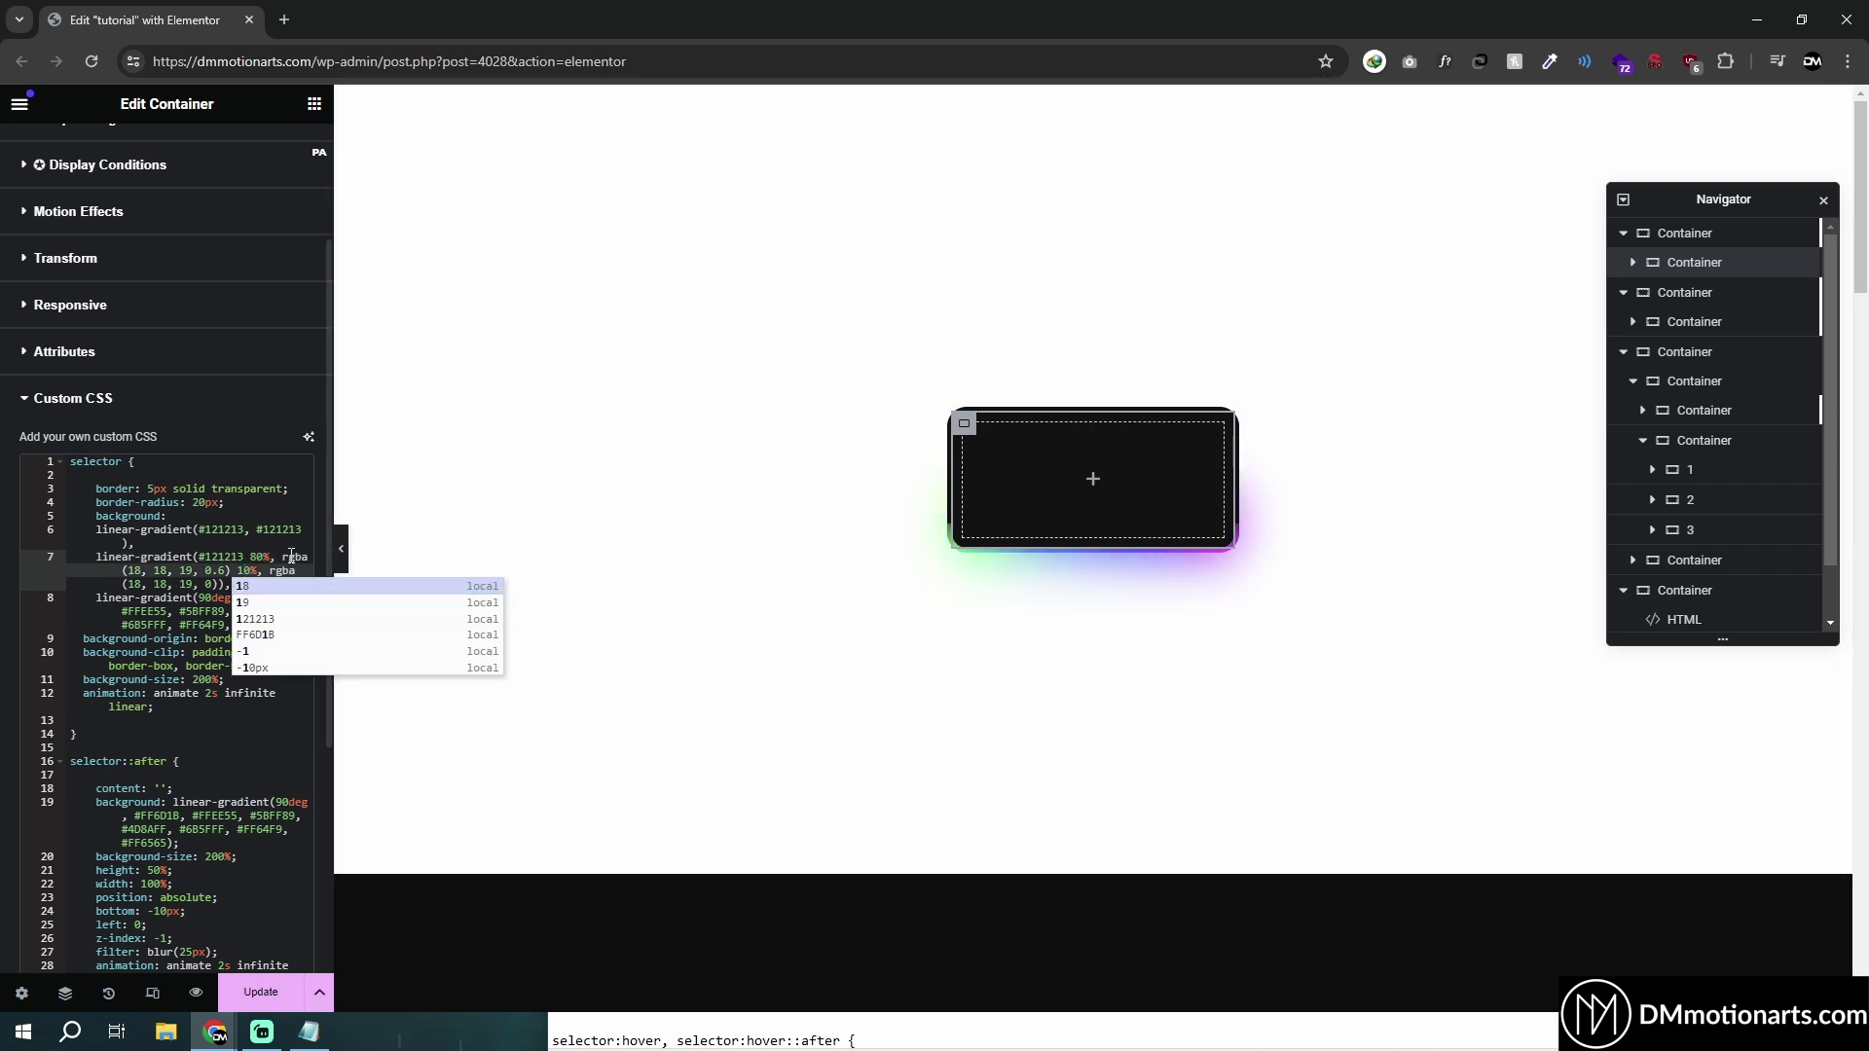
Step: Compare with the Click here button and the Notepad copy, and restore the second gradient layer's stops to 30% and 80%
{"action": "left_click", "coordinate": [261, 557]}
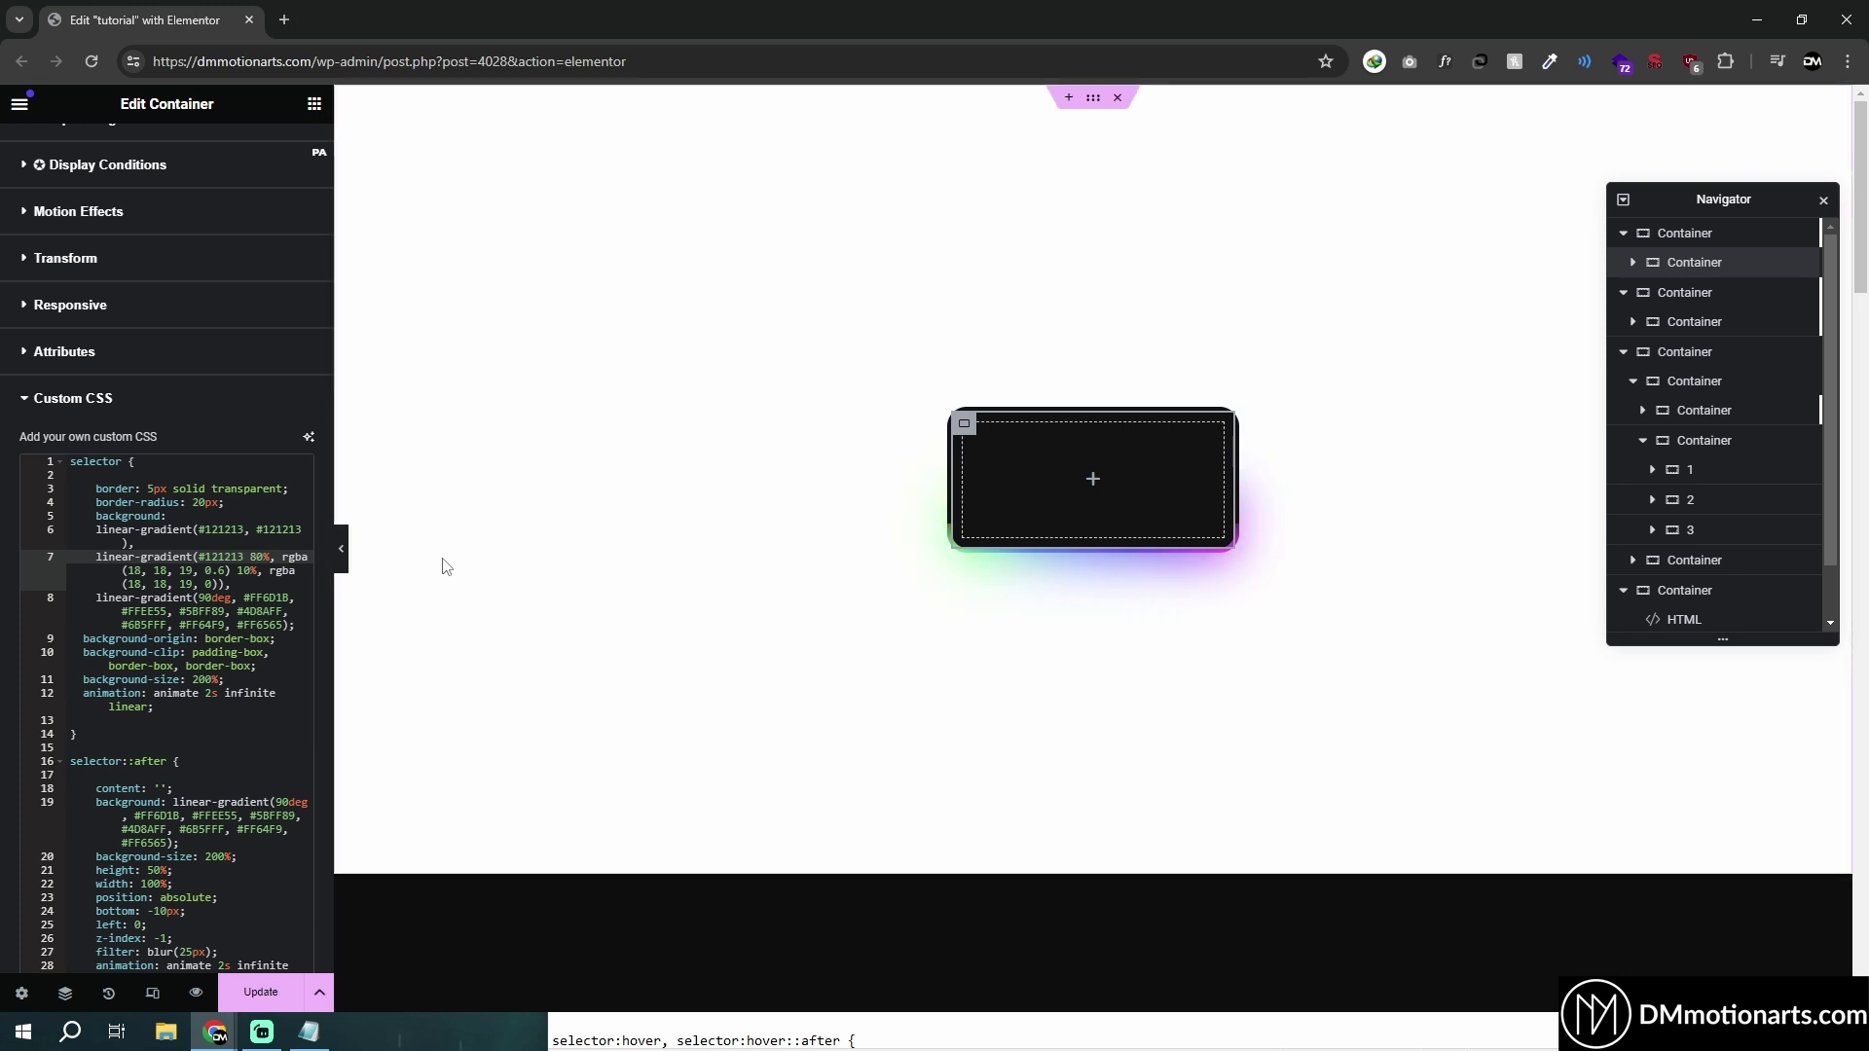
{"action": "scroll", "coordinate": [495, 672], "scroll_direction": "down", "scroll_amount": 8}
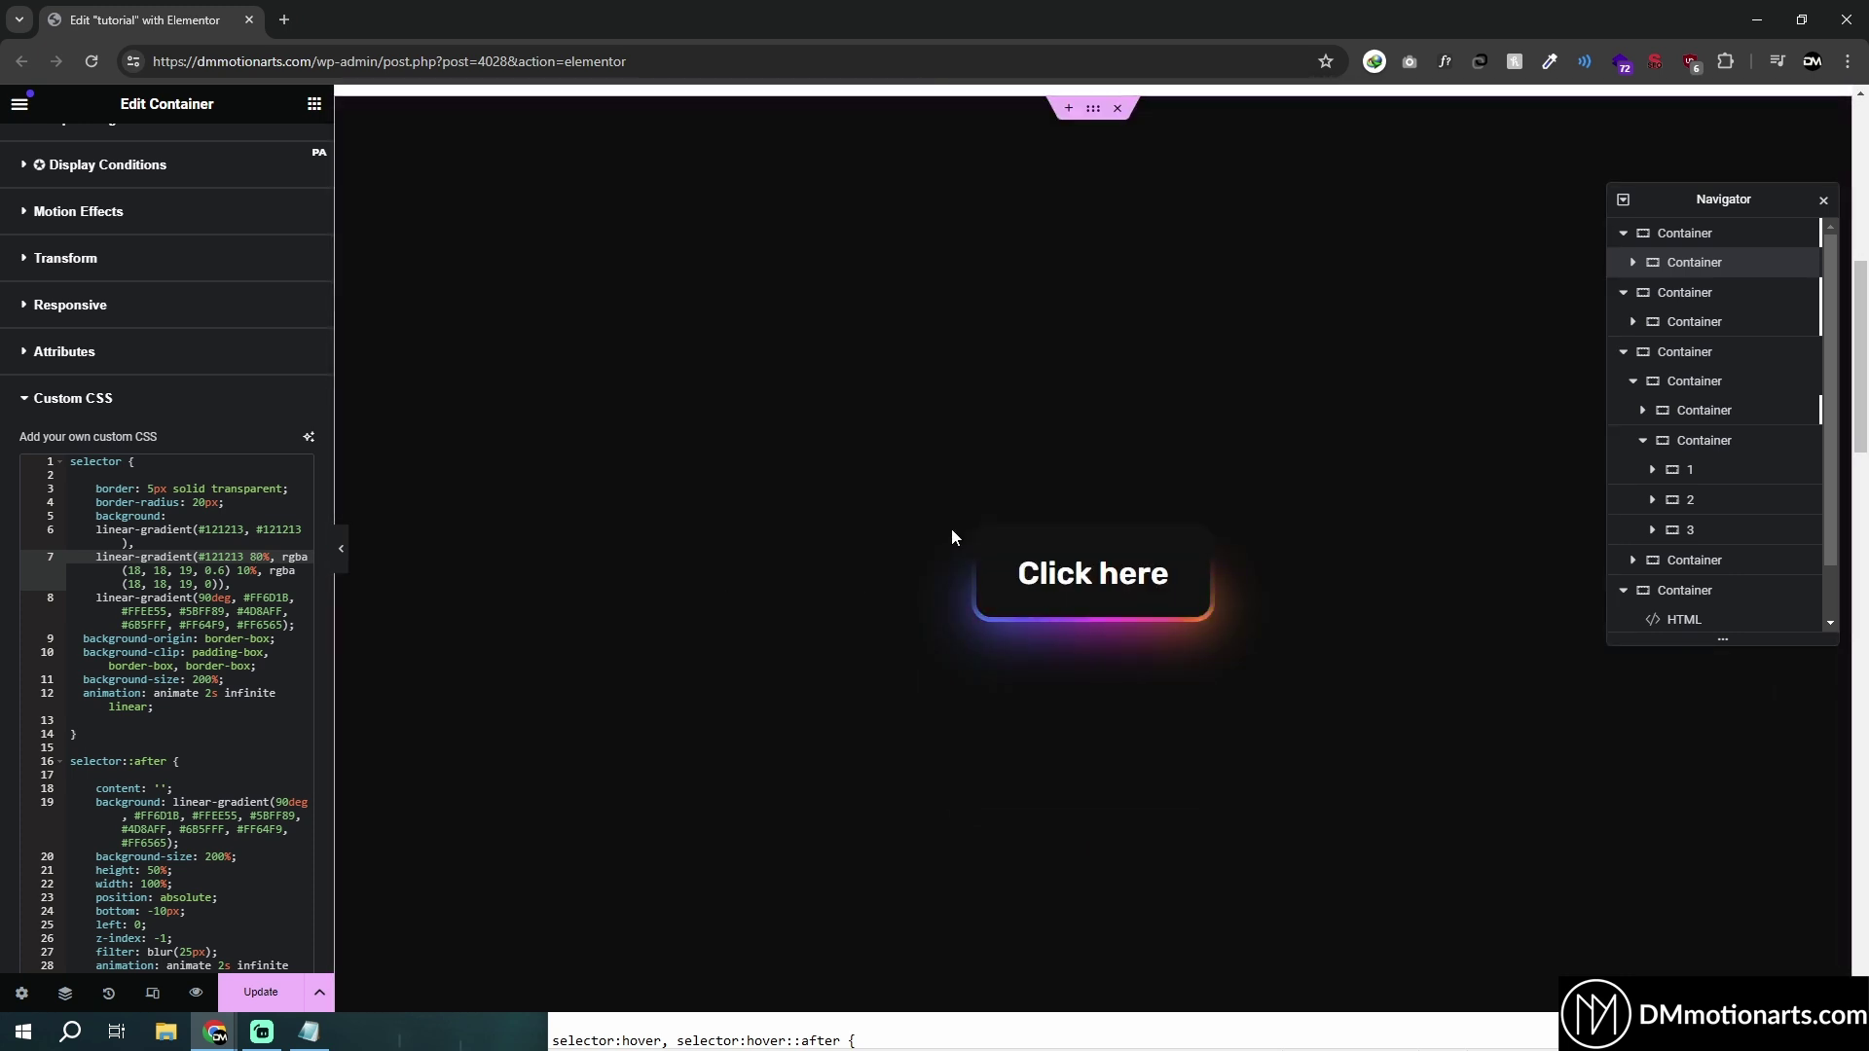
{"action": "scroll", "coordinate": [804, 575], "scroll_direction": "up", "scroll_amount": 8}
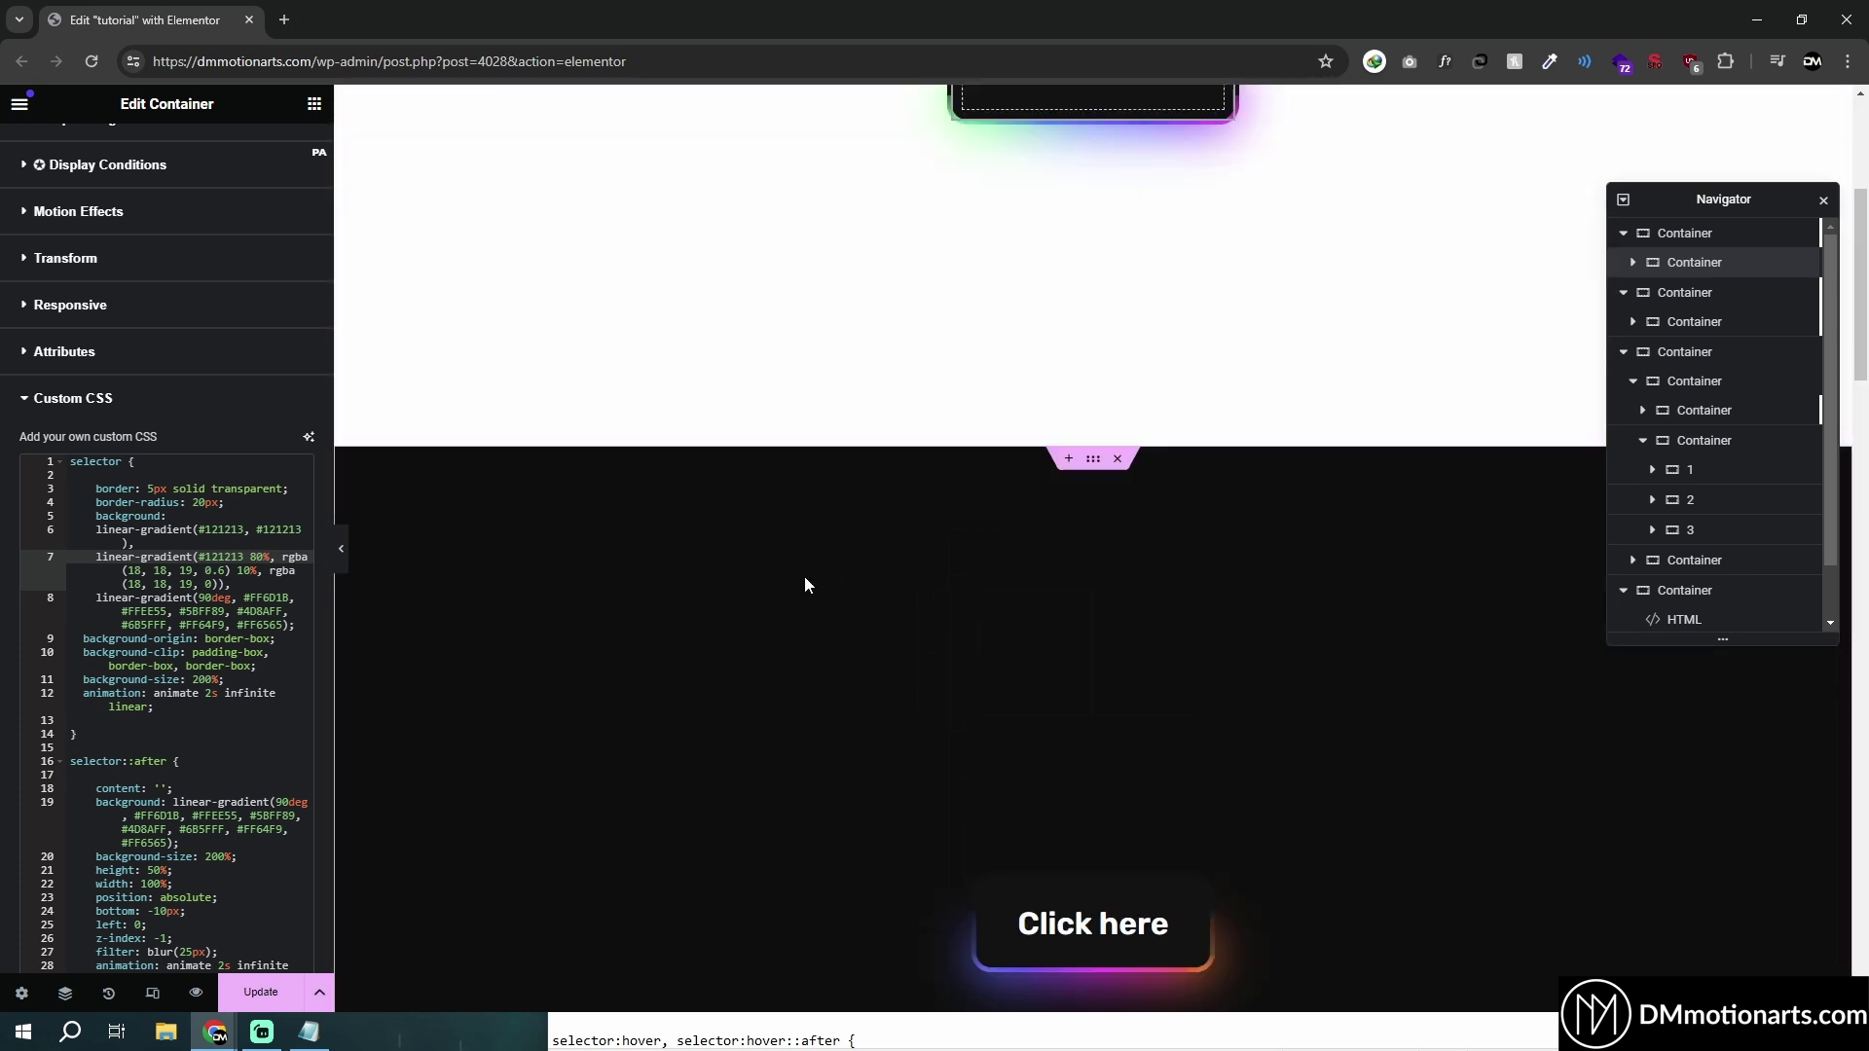
{"action": "key", "text": "BackSpace"}
{"action": "type", "text": "3"}
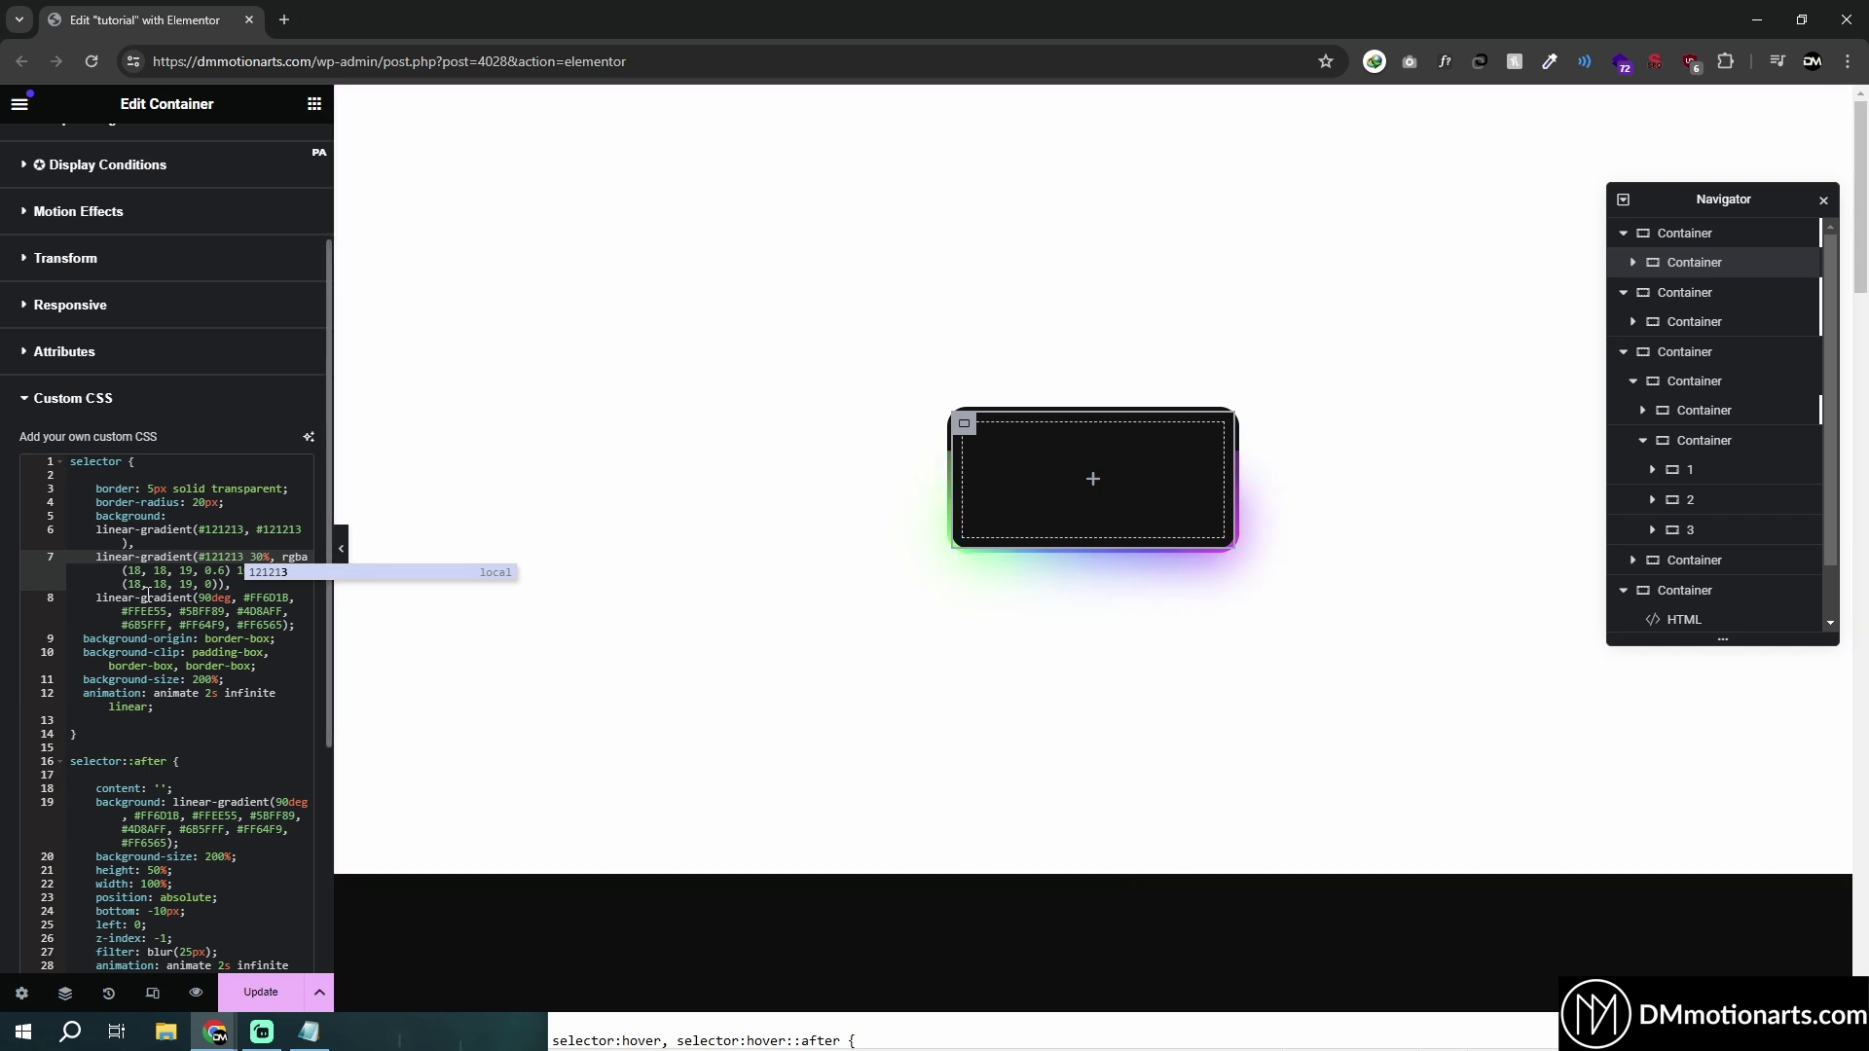
{"action": "key", "text": "alt+Tab"}
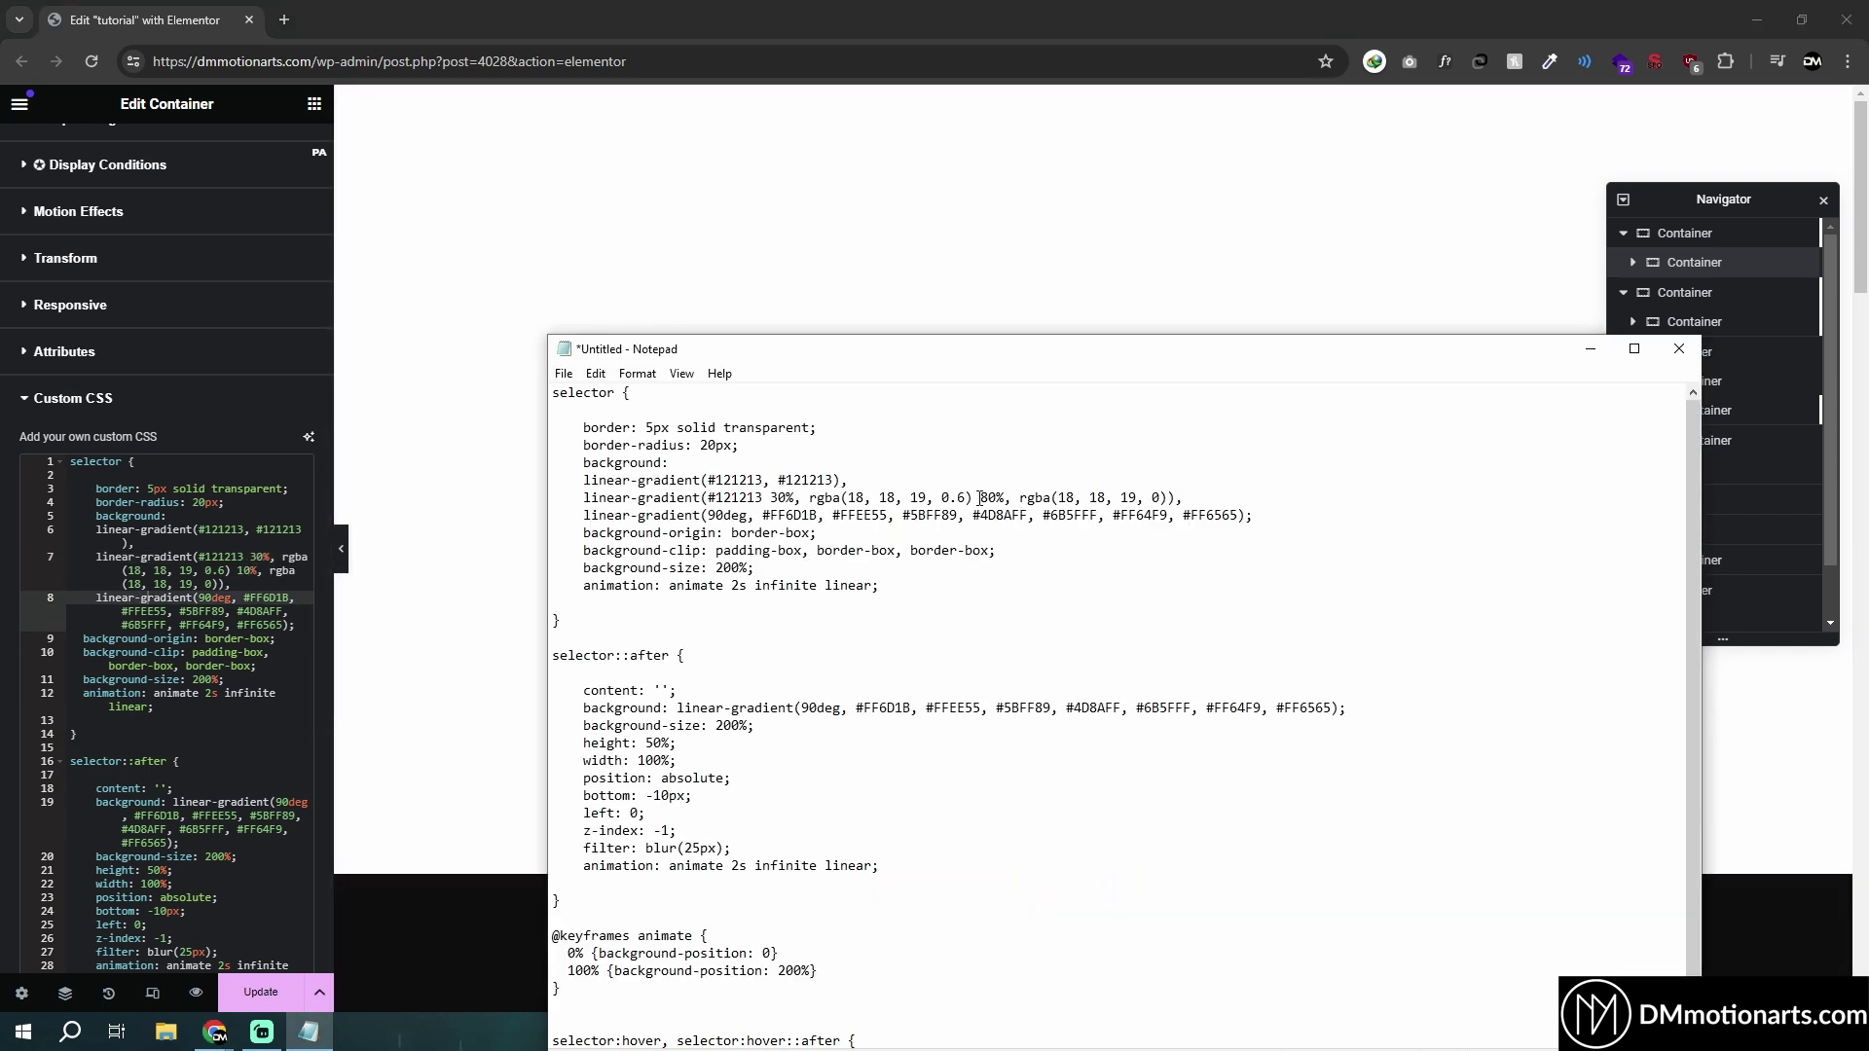
{"action": "key", "text": "alt+Tab"}
{"action": "key", "text": "BackSpace"}
{"action": "type", "text": "8"}
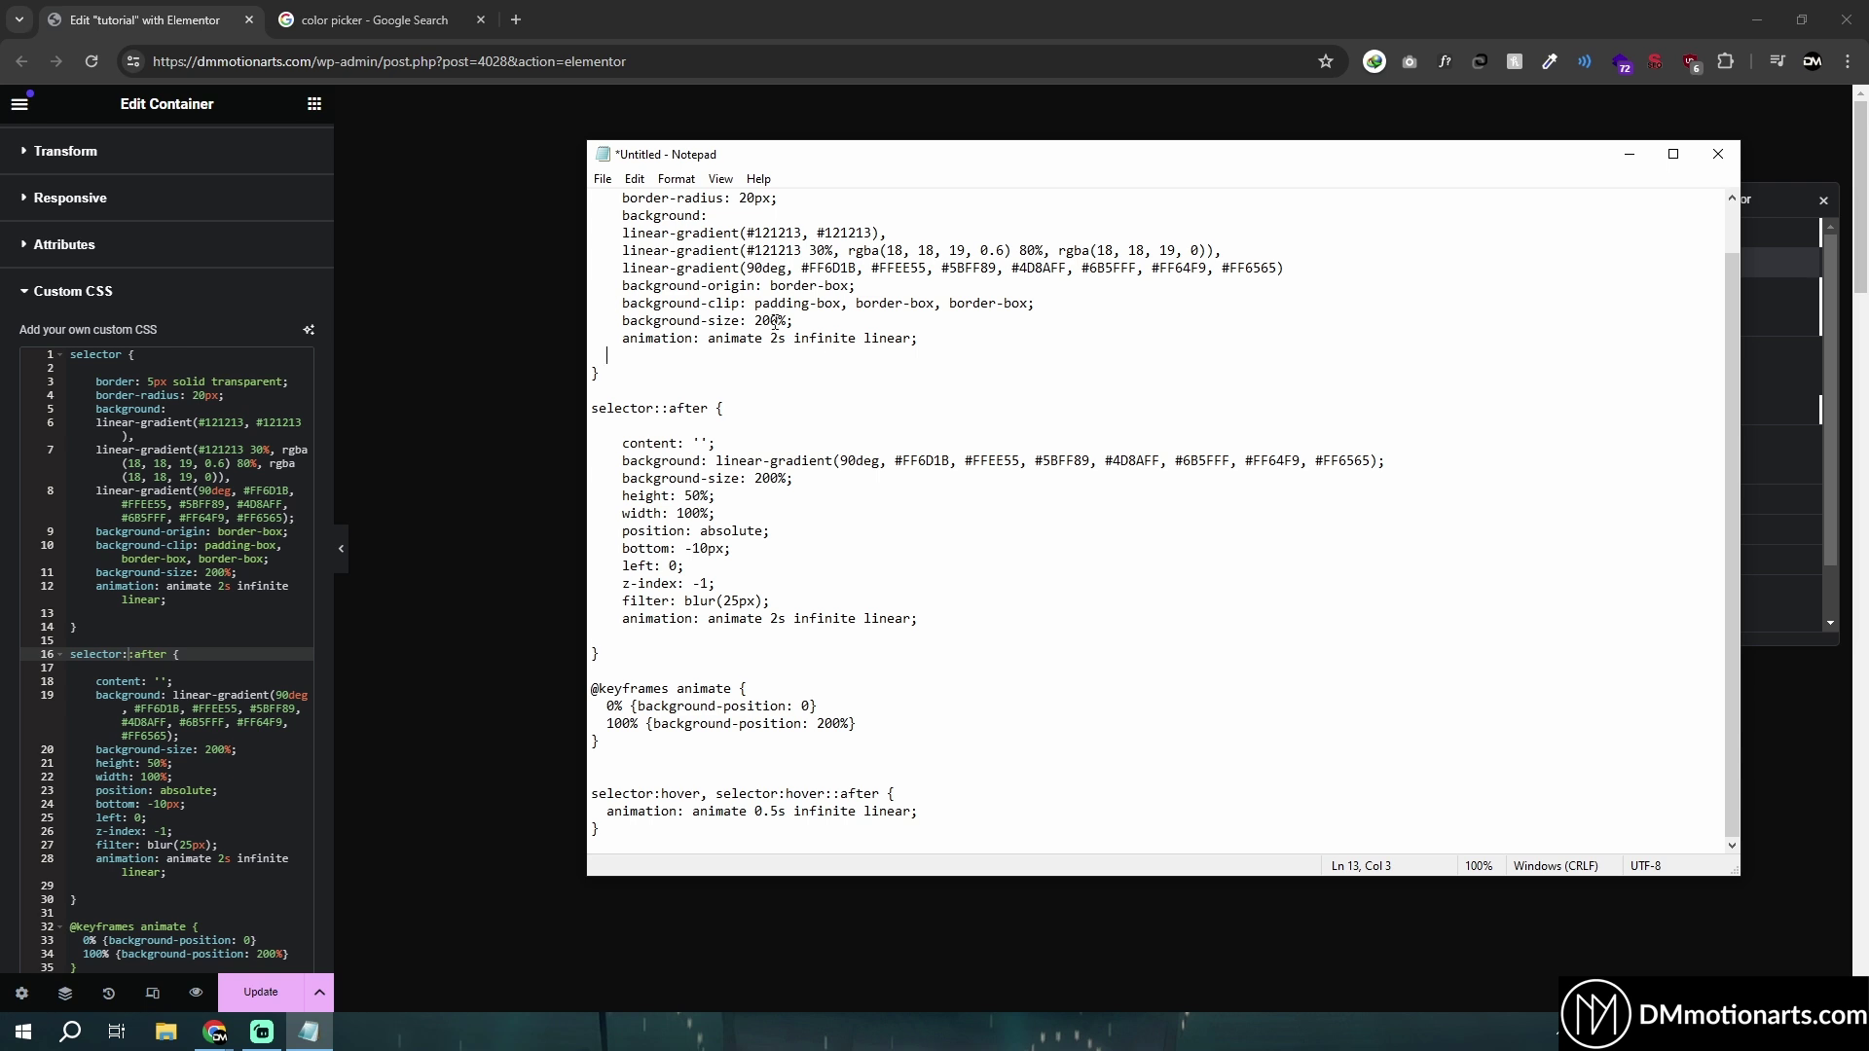
Step: In the Notepad CSS, delete every color after #FFEE55 from the selector's 90deg linear-gradient, leaving only #FF6D1B and #FFEE55
{"action": "left_click_drag", "start_coordinate": [624, 270], "coordinate": [1289, 270]}
{"action": "left_click", "coordinate": [1308, 266]}
{"action": "left_click_drag", "start_coordinate": [1120, 272], "coordinate": [1310, 283]}
{"action": "left_click", "coordinate": [1309, 268]}
{"action": "left_click_drag", "start_coordinate": [1278, 268], "coordinate": [926, 272]}
{"action": "key", "text": "Delete"}
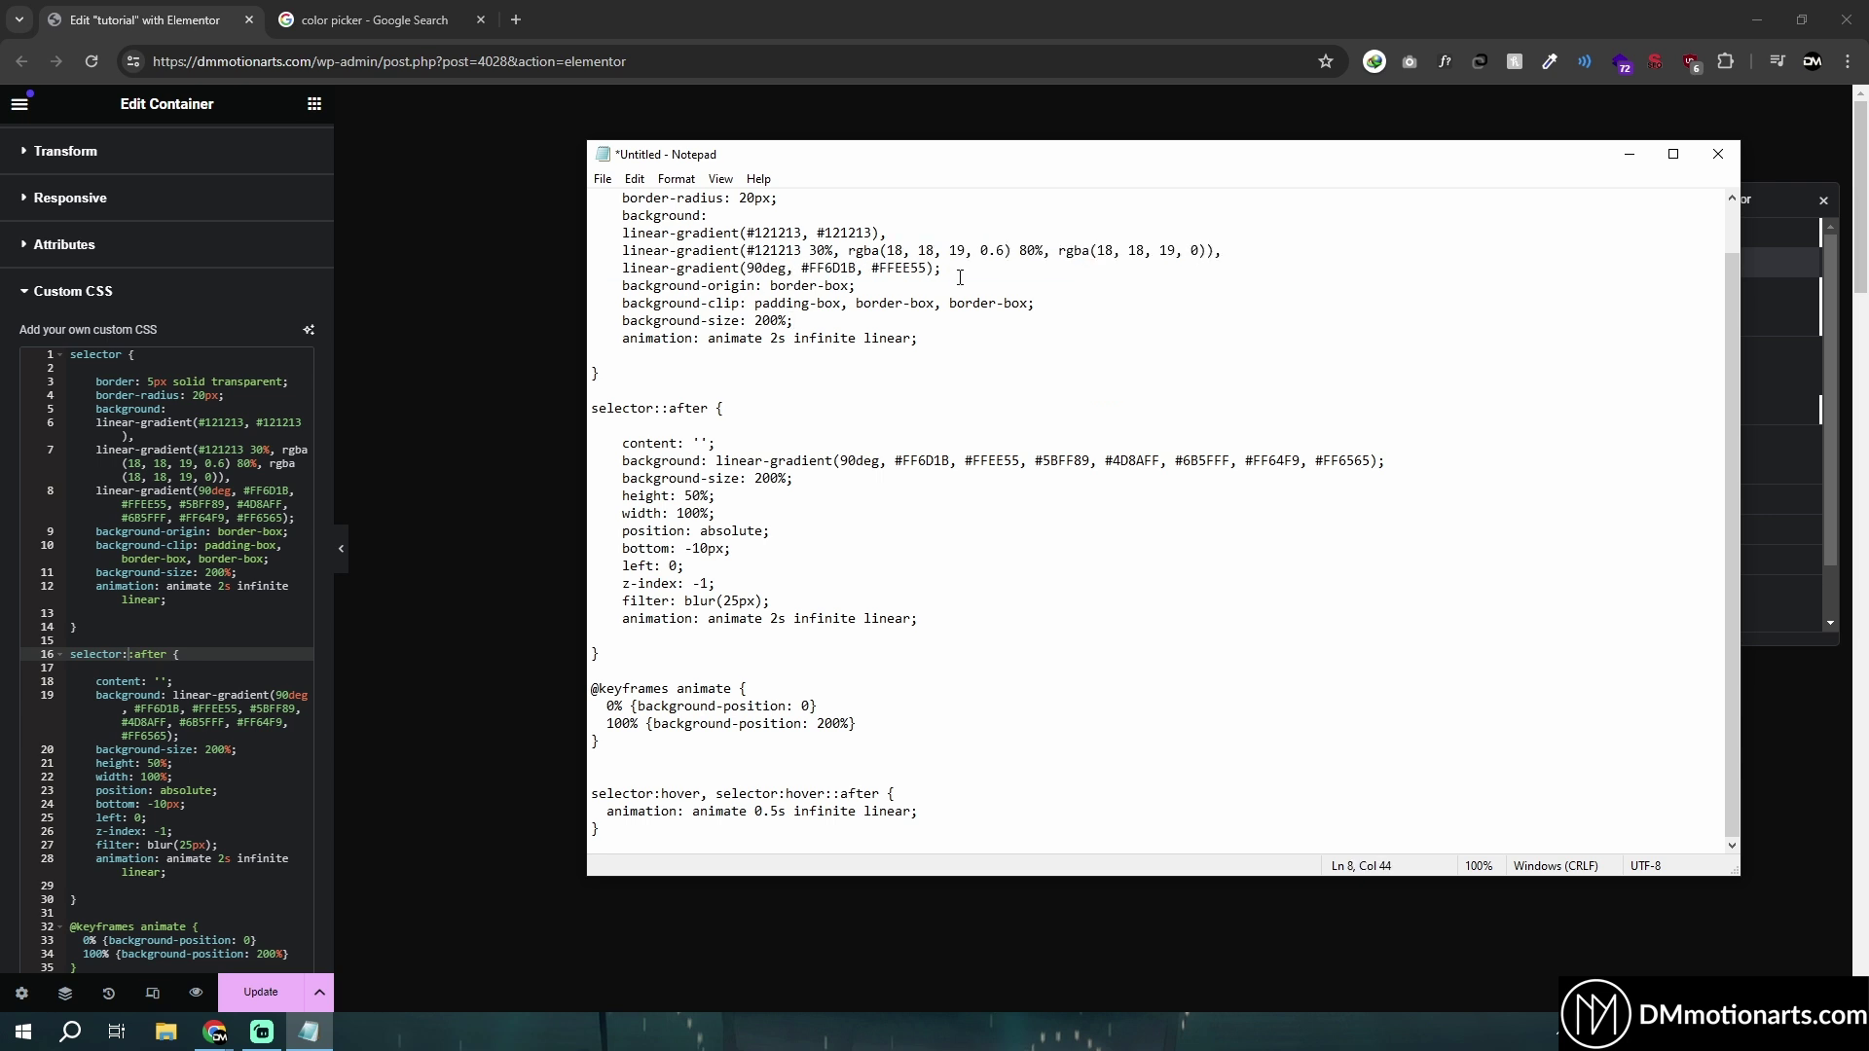
Step: Pick purple #9234eb in Google's color picker and paste its hex code over #FFEE55 in the Notepad 90deg gradient
{"action": "left_click", "coordinate": [405, 39]}
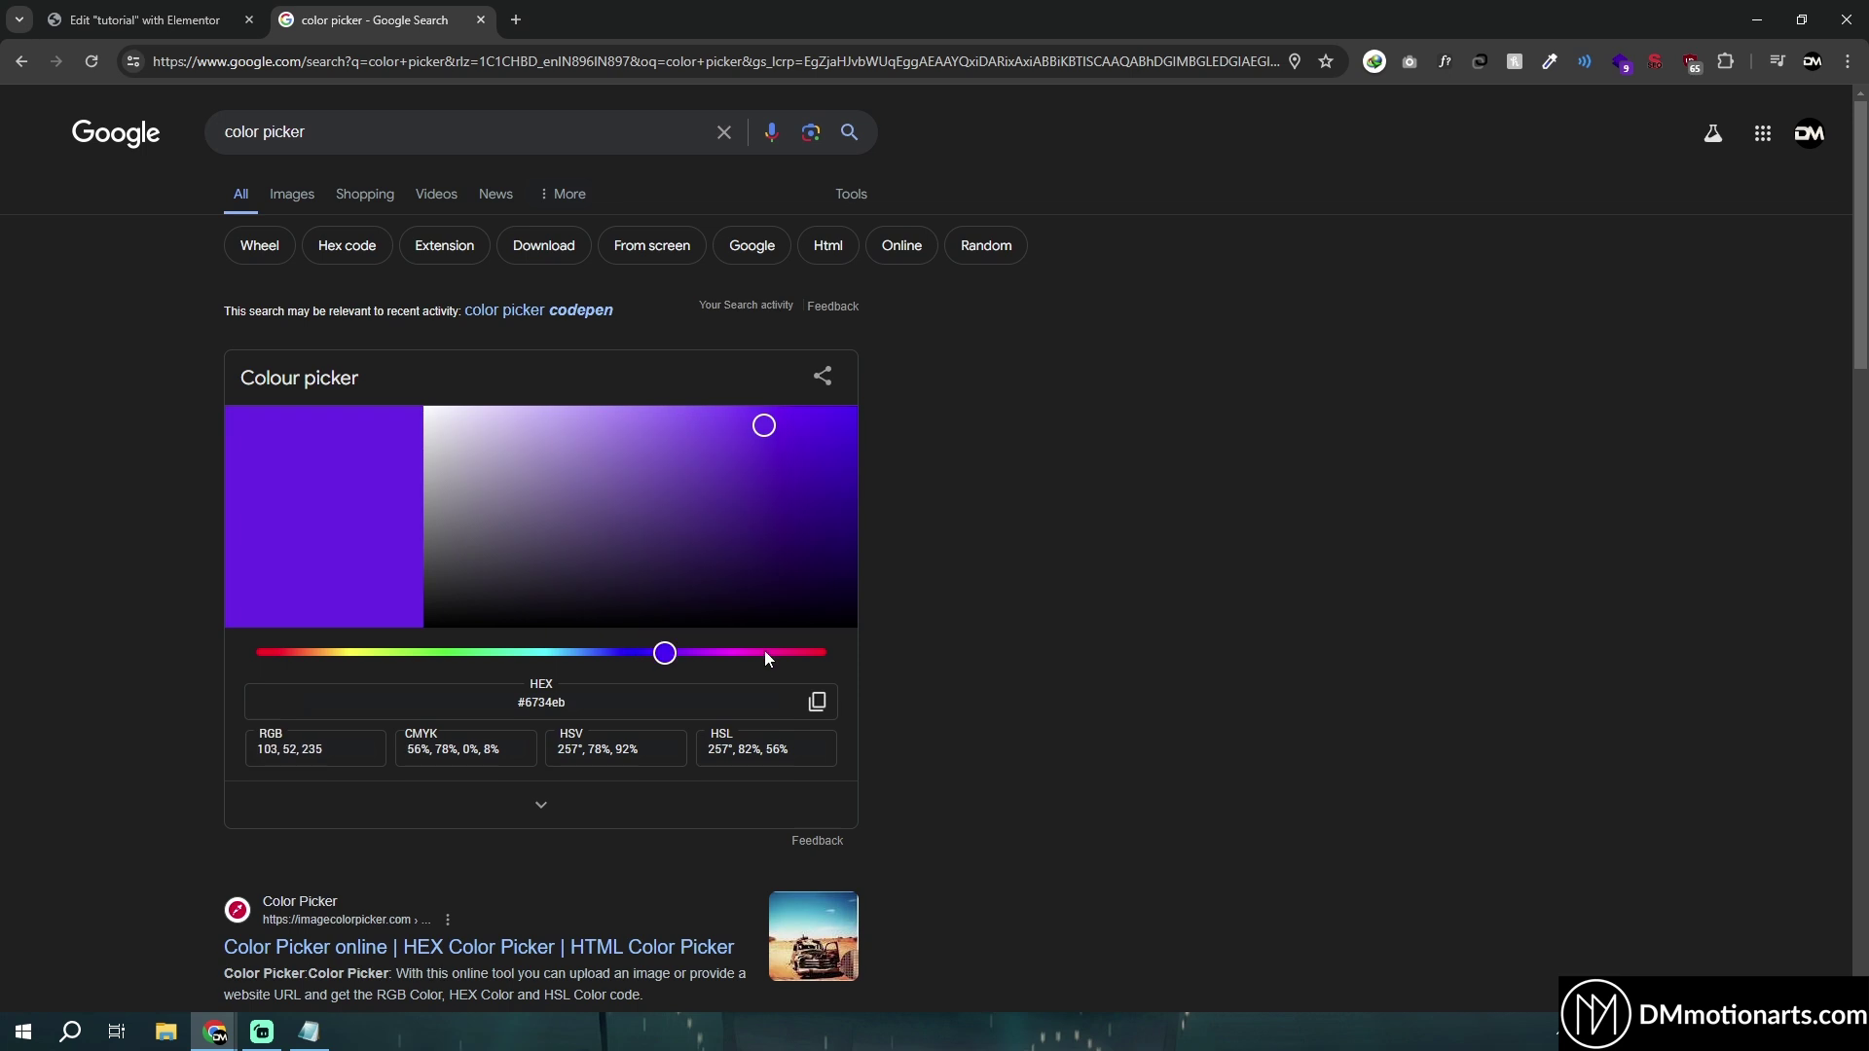
{"action": "mouse_move", "coordinate": [668, 652]}
{"action": "left_mouse_down"}
{"action": "mouse_move", "coordinate": [685, 652]}
{"action": "mouse_move", "coordinate": [638, 652]}
{"action": "mouse_move", "coordinate": [685, 658]}
{"action": "left_mouse_up"}
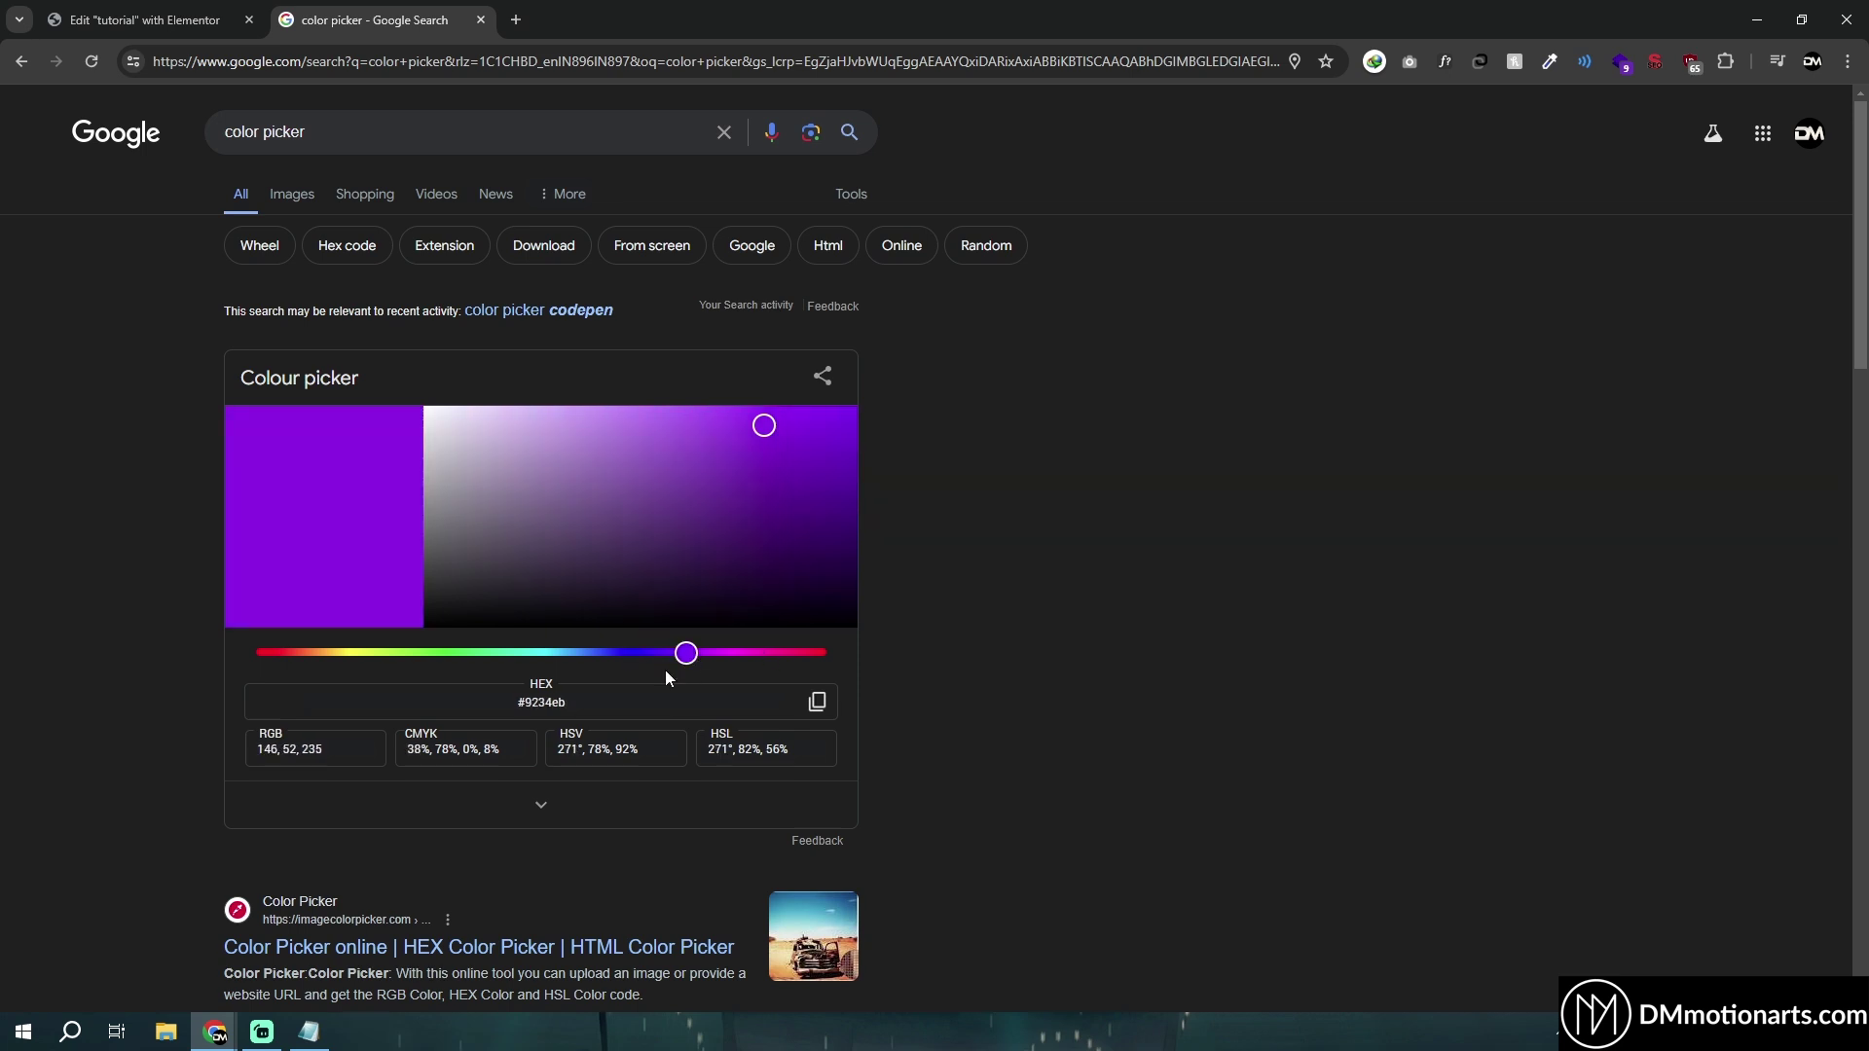
{"action": "left_click", "coordinate": [308, 1031]}
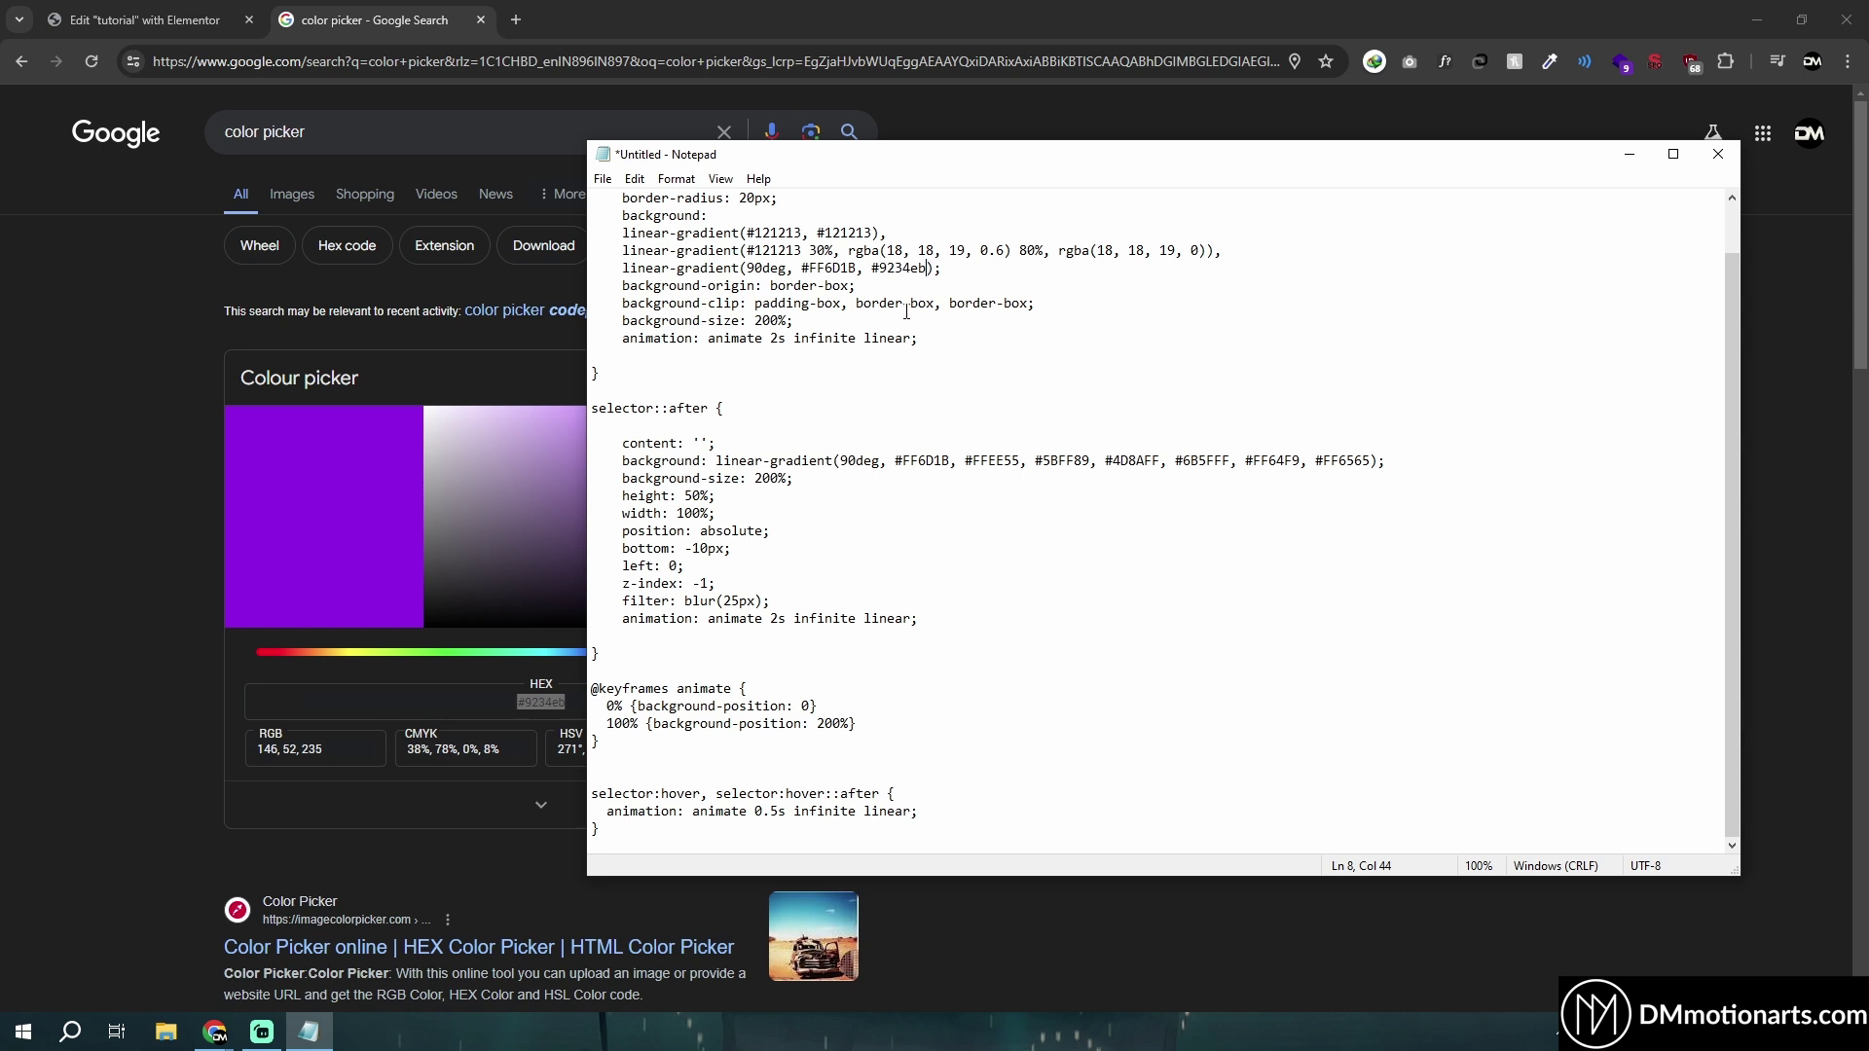
Step: Try a green hue in the color picker, copy the hex code #9234eb, and paste it over #FF6D1B in the Notepad gradient
{"action": "left_click", "coordinate": [400, 562]}
{"action": "left_click", "coordinate": [436, 653]}
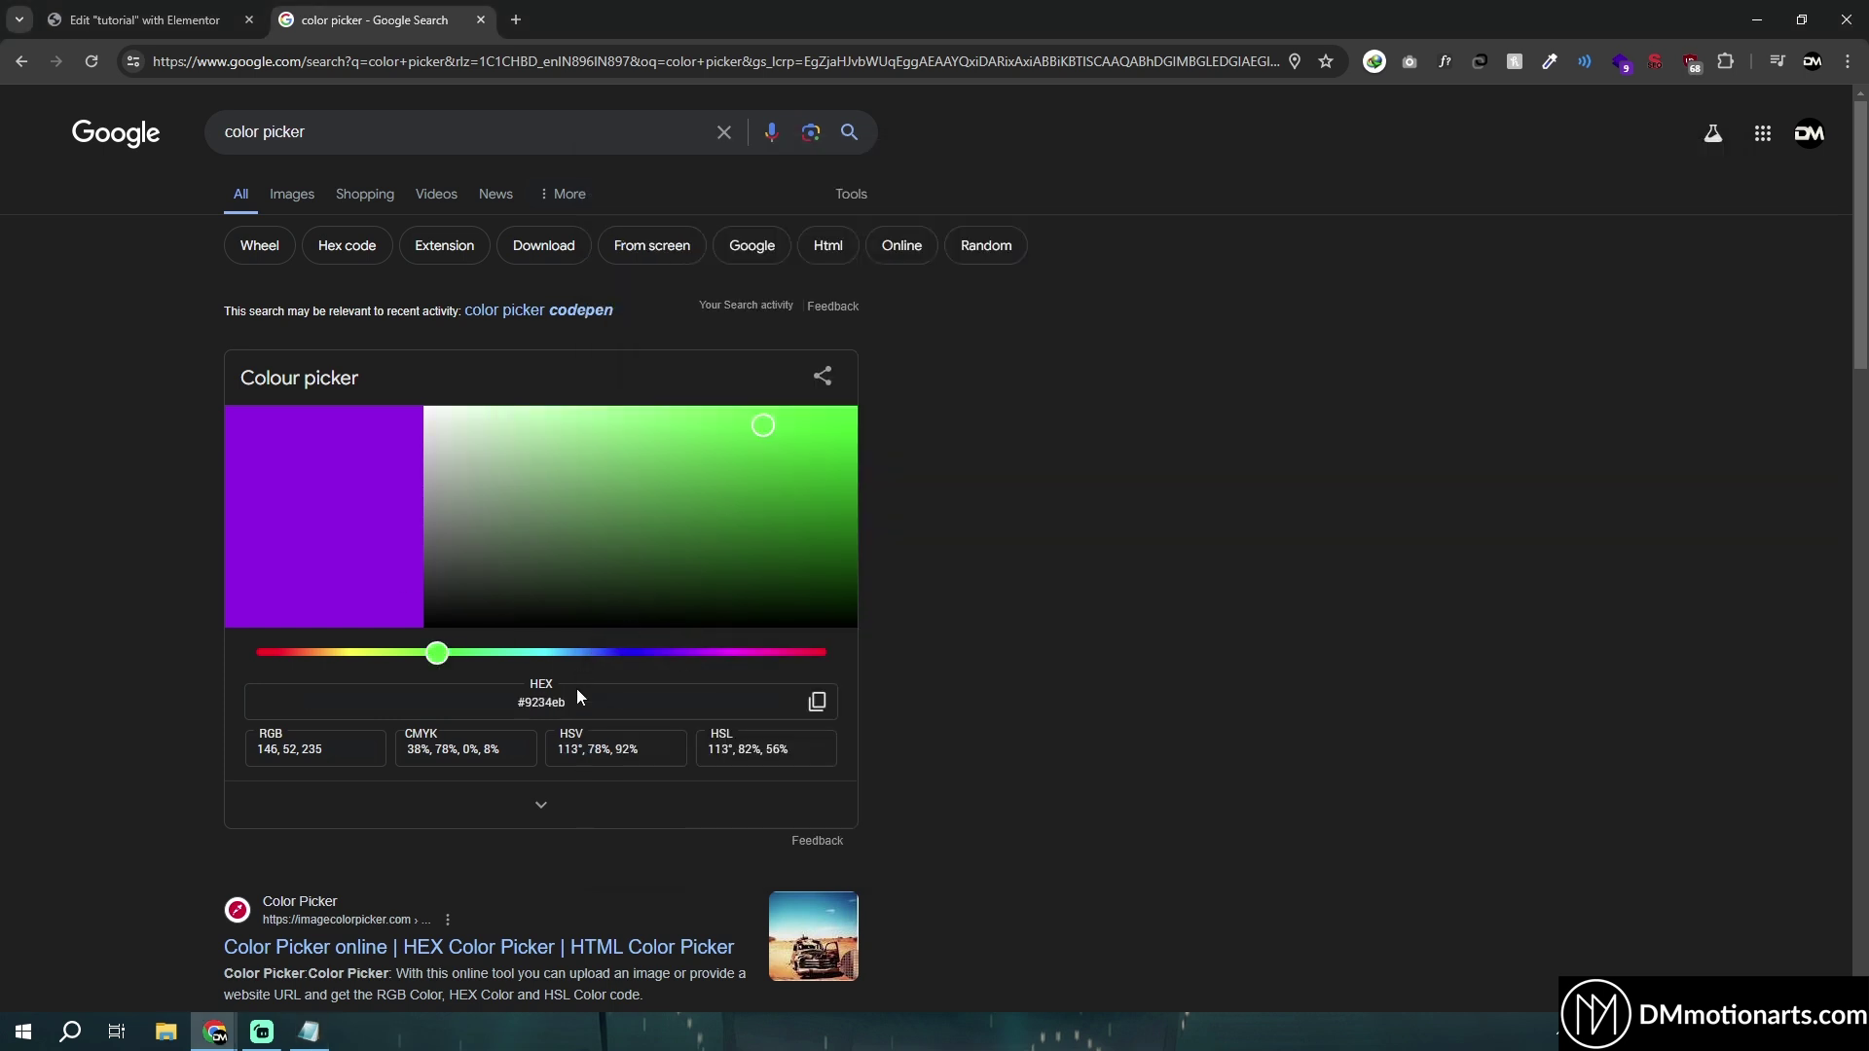
{"action": "left_click_drag", "start_coordinate": [567, 702], "coordinate": [517, 702]}
{"action": "key", "text": "ctrl+c"}
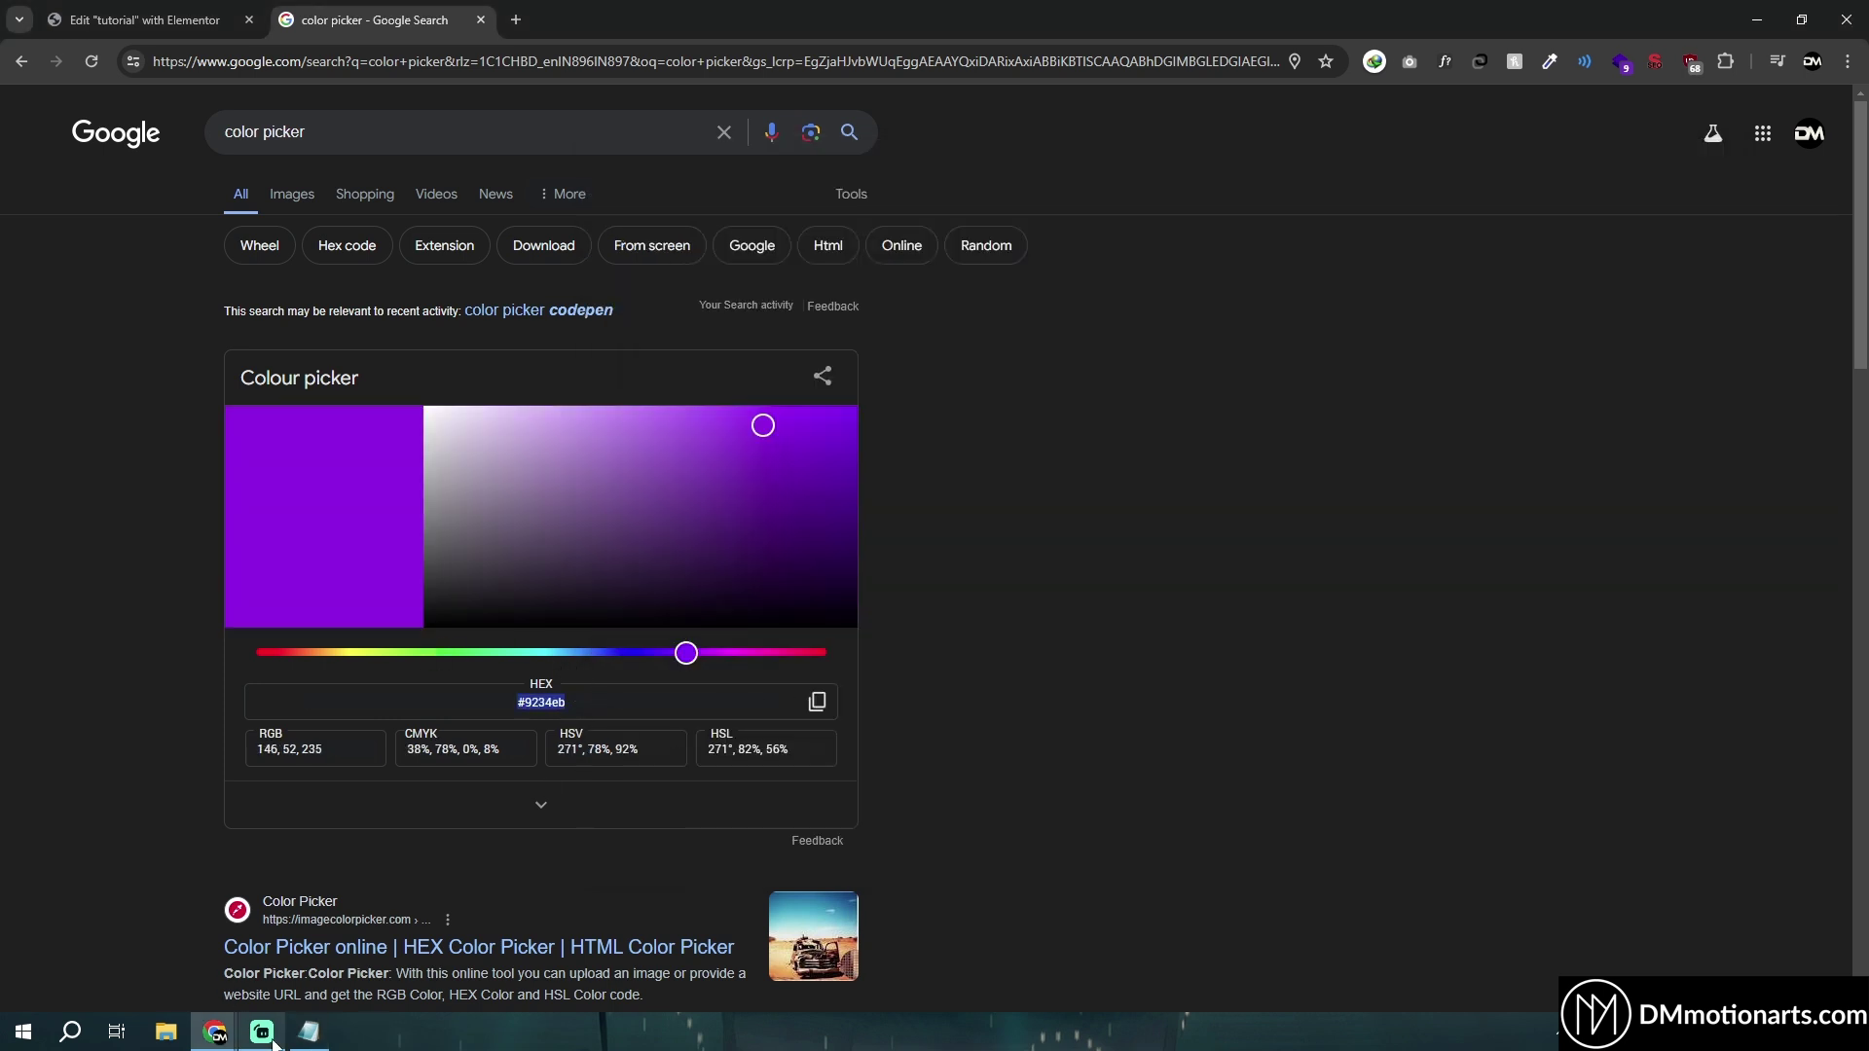
{"action": "key", "text": "alt+Tab"}
{"action": "key", "text": "ctrl+v"}
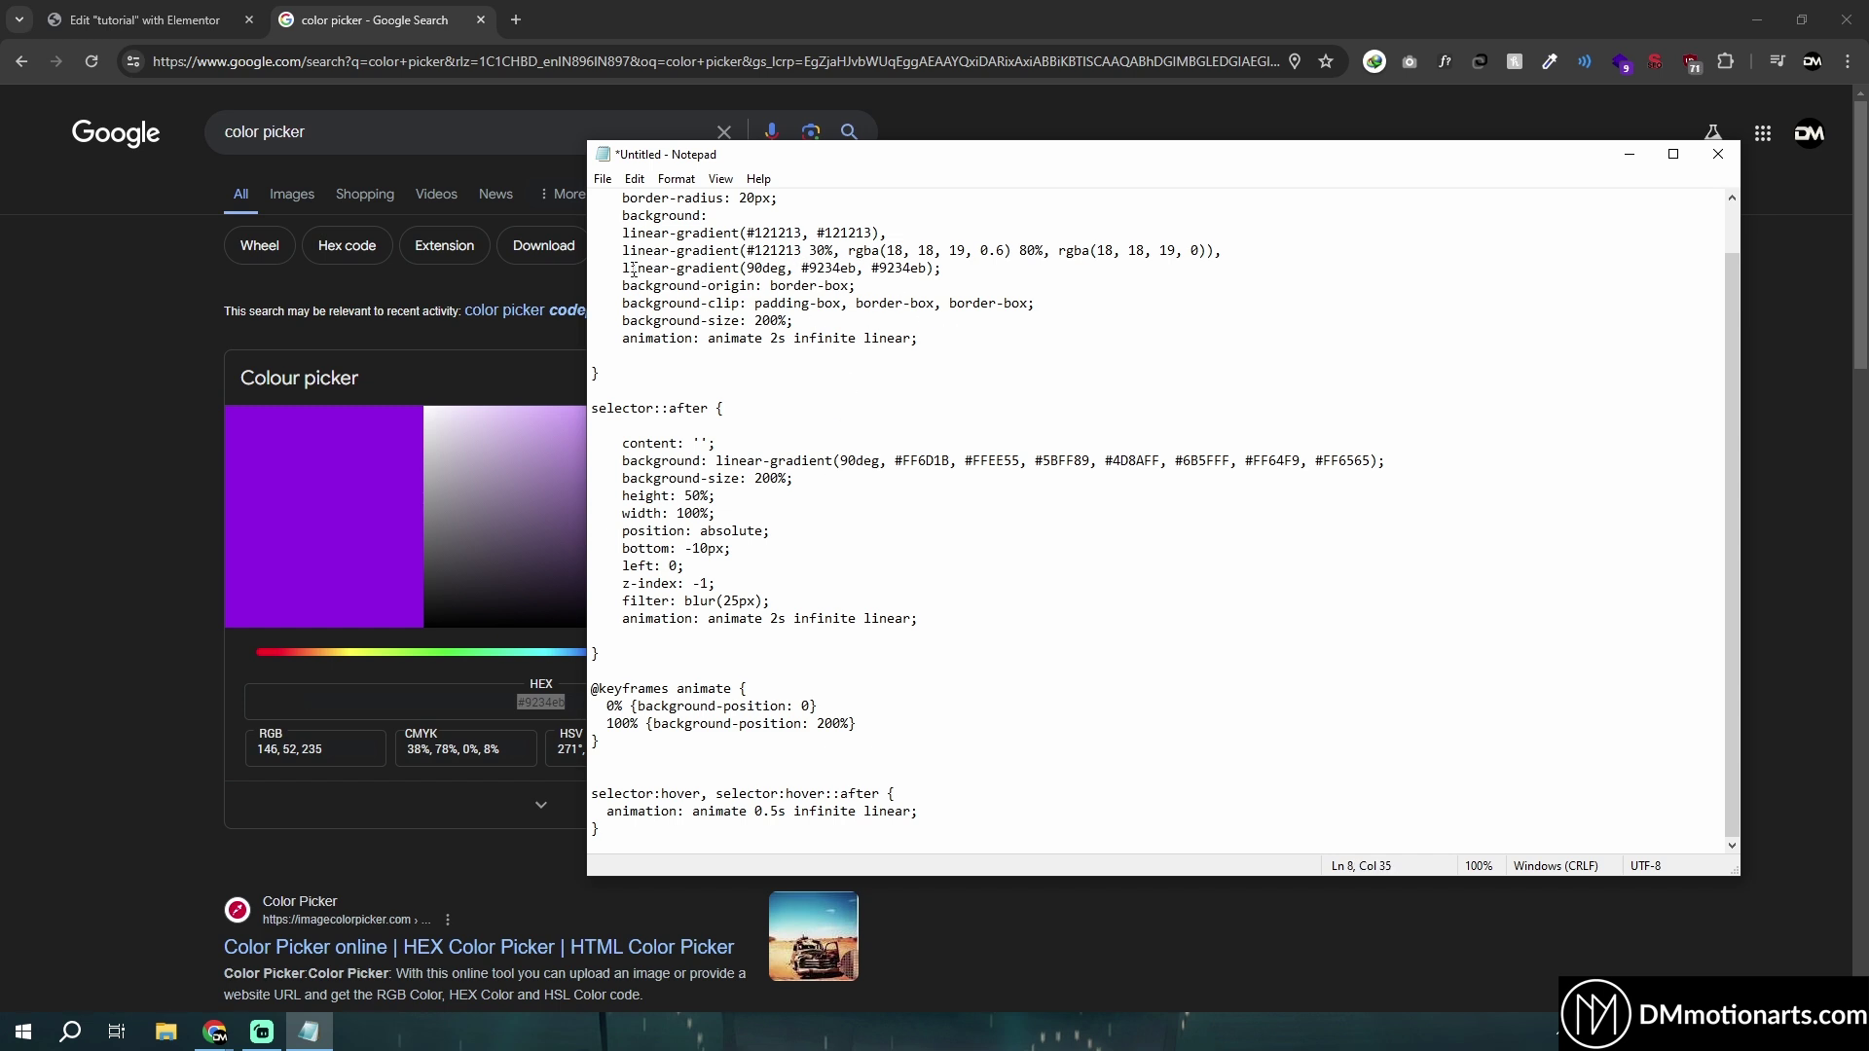
Step: Copy the Notepad line linear-gradient(90deg, #9234eb, #9234eb) over the selector's 90deg gradient in Elementor's custom CSS and preview the button
{"action": "left_click_drag", "start_coordinate": [624, 269], "coordinate": [970, 269]}
{"action": "left_click", "coordinate": [146, 20]}
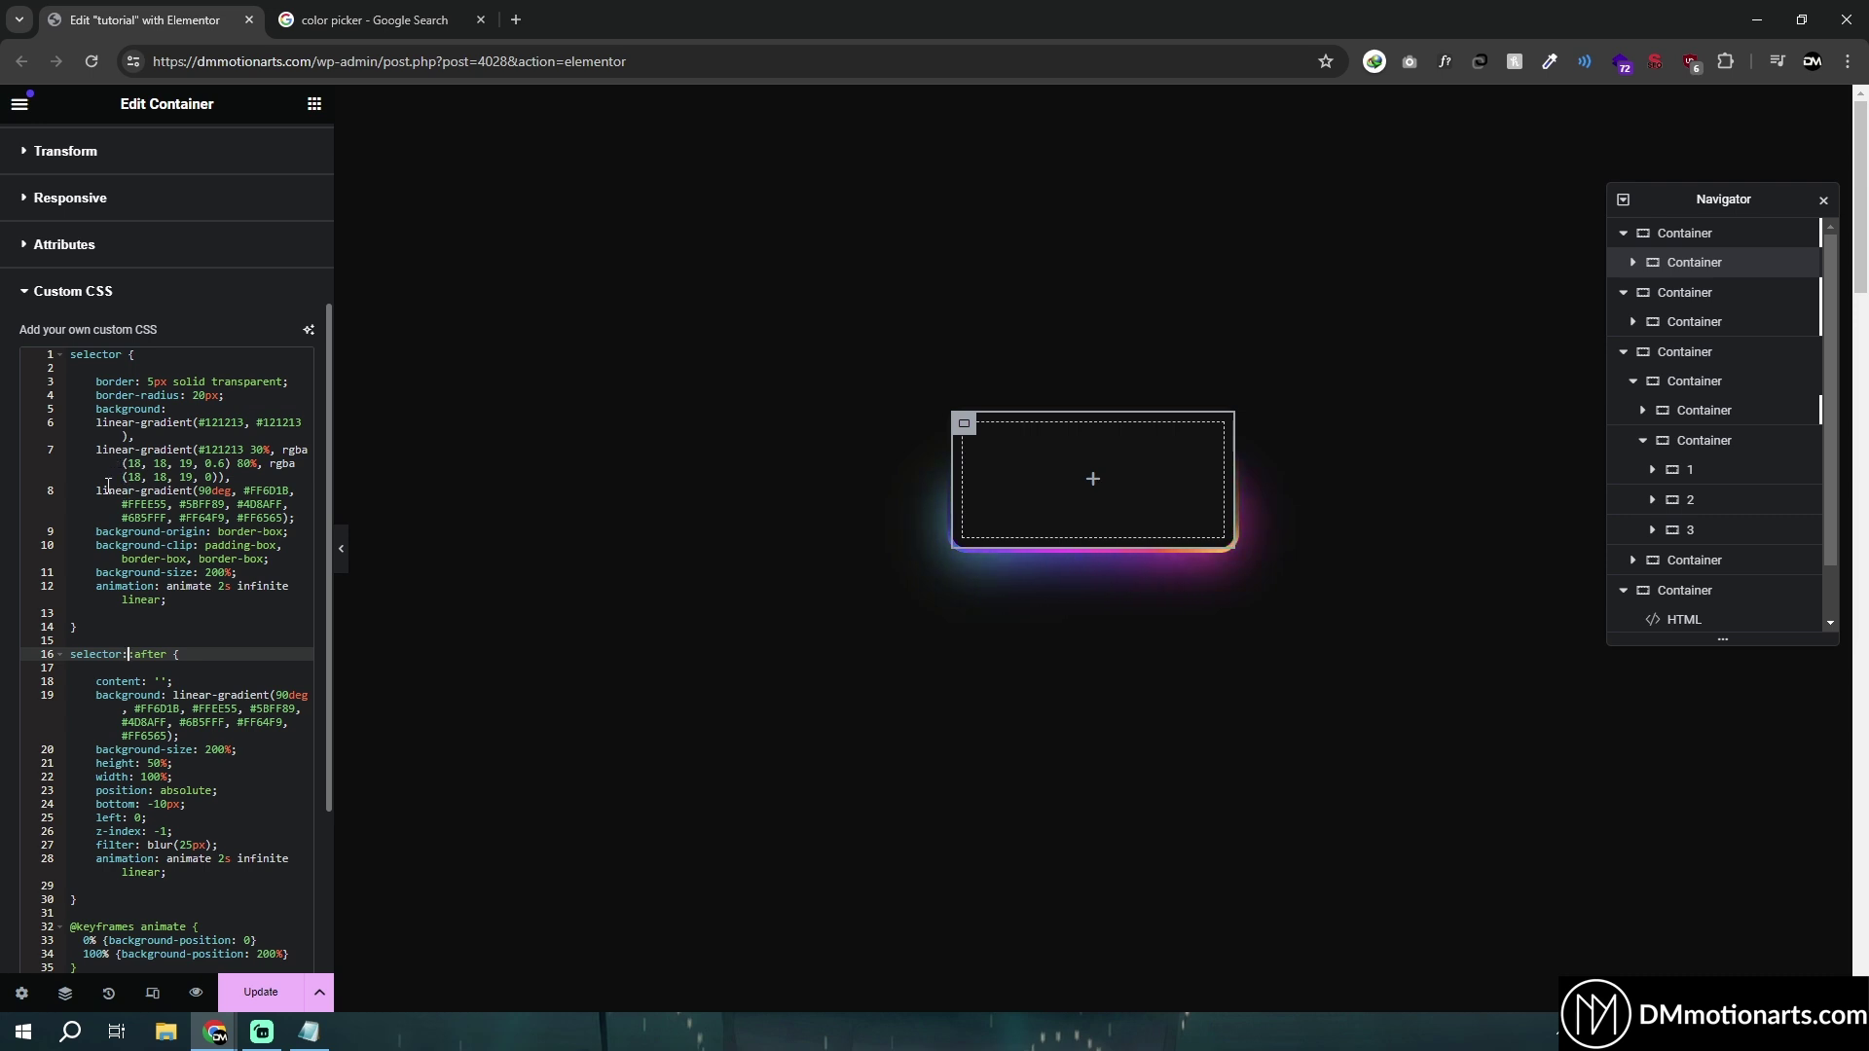
{"action": "left_click_drag", "start_coordinate": [96, 491], "coordinate": [302, 516]}
{"action": "key", "text": "ctrl+v"}
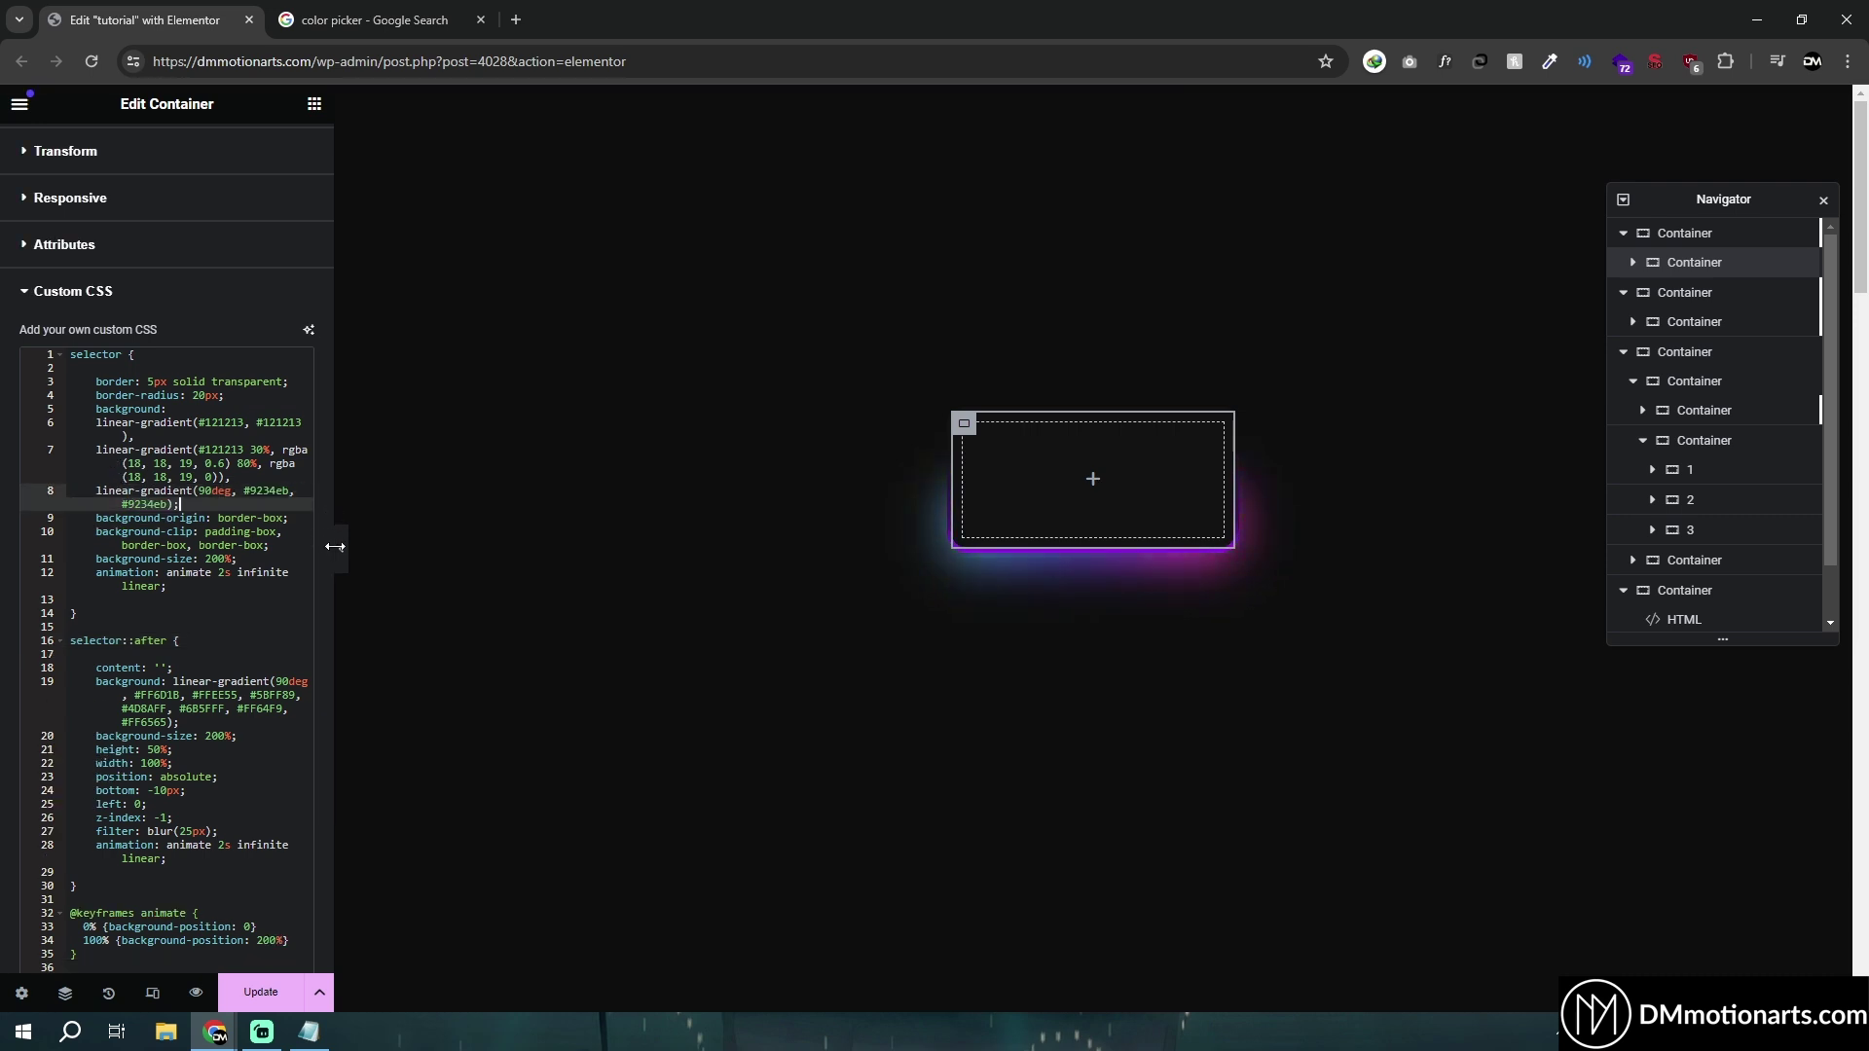
{"action": "left_click", "coordinate": [341, 549]}
{"action": "left_click", "coordinate": [4, 547]}
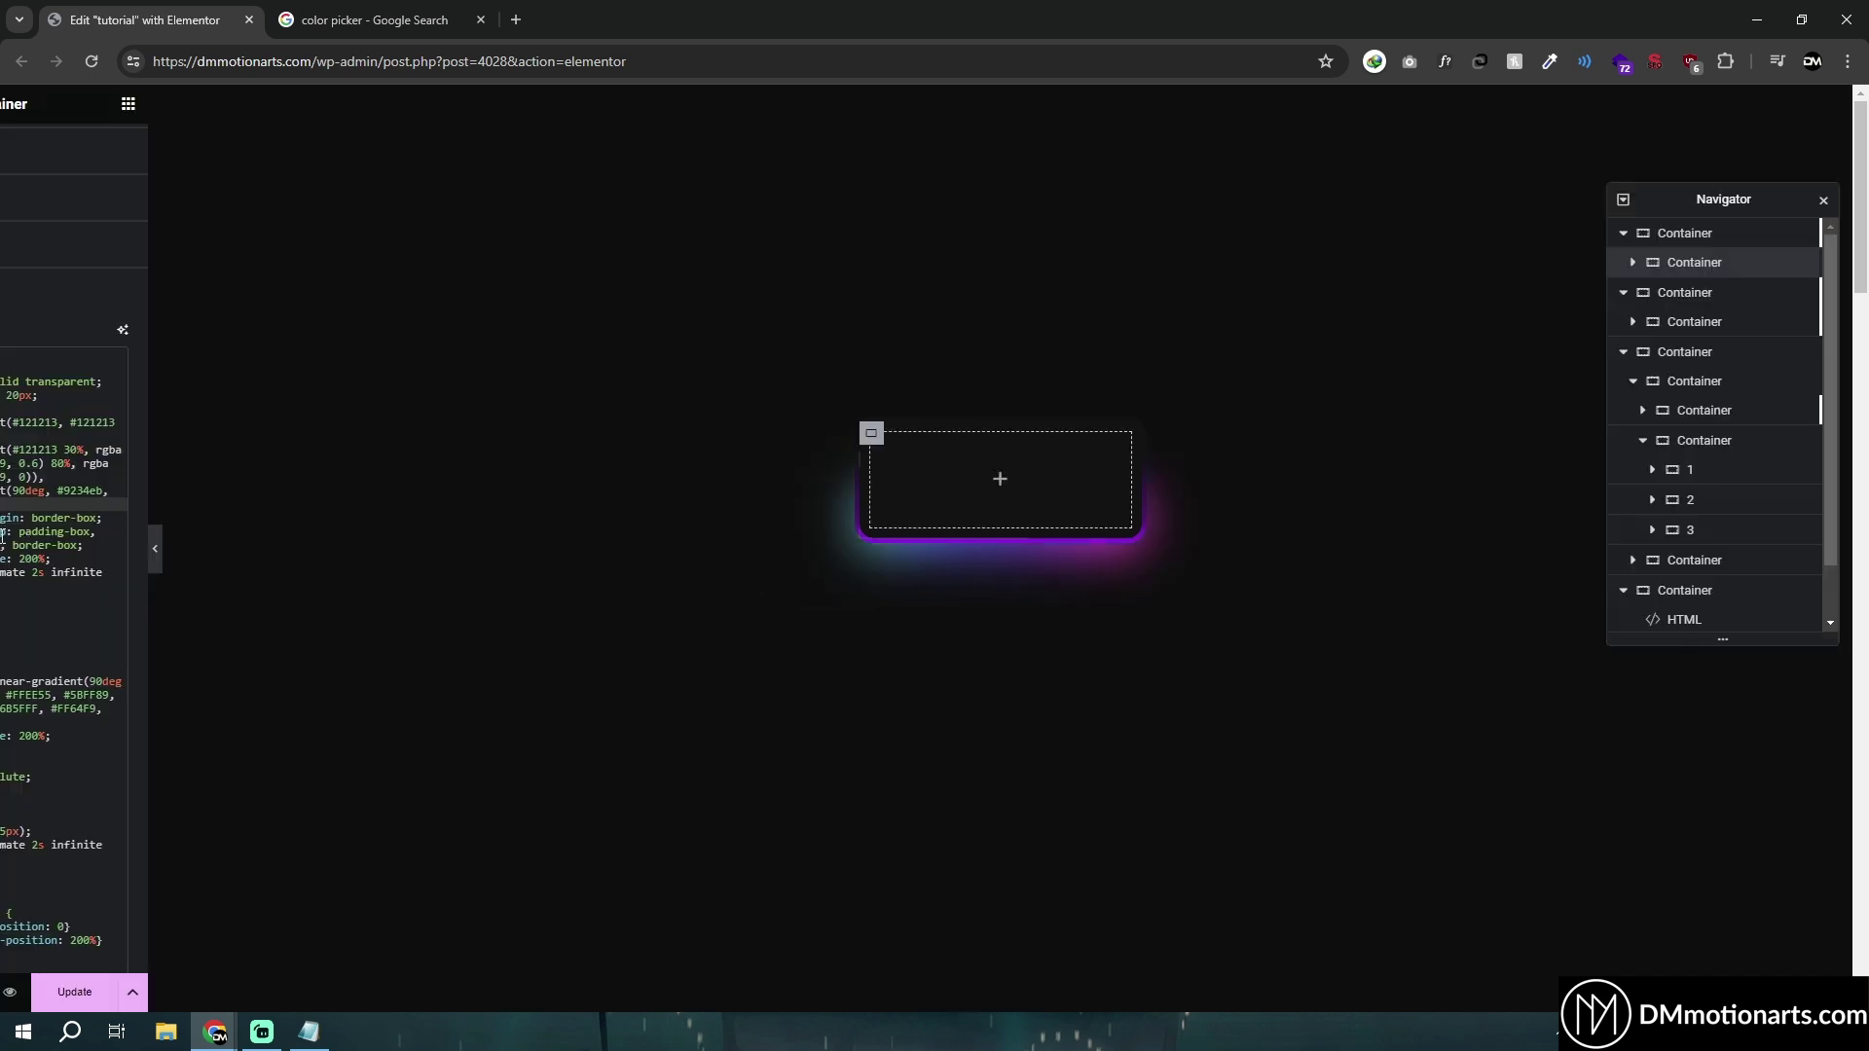
Step: Pick green #34eb46 in Google's color picker and paste its hex code over the first #9234eb in the Notepad 90deg gradient
{"action": "key", "text": "alt+Tab"}
{"action": "left_click", "coordinate": [840, 384]}
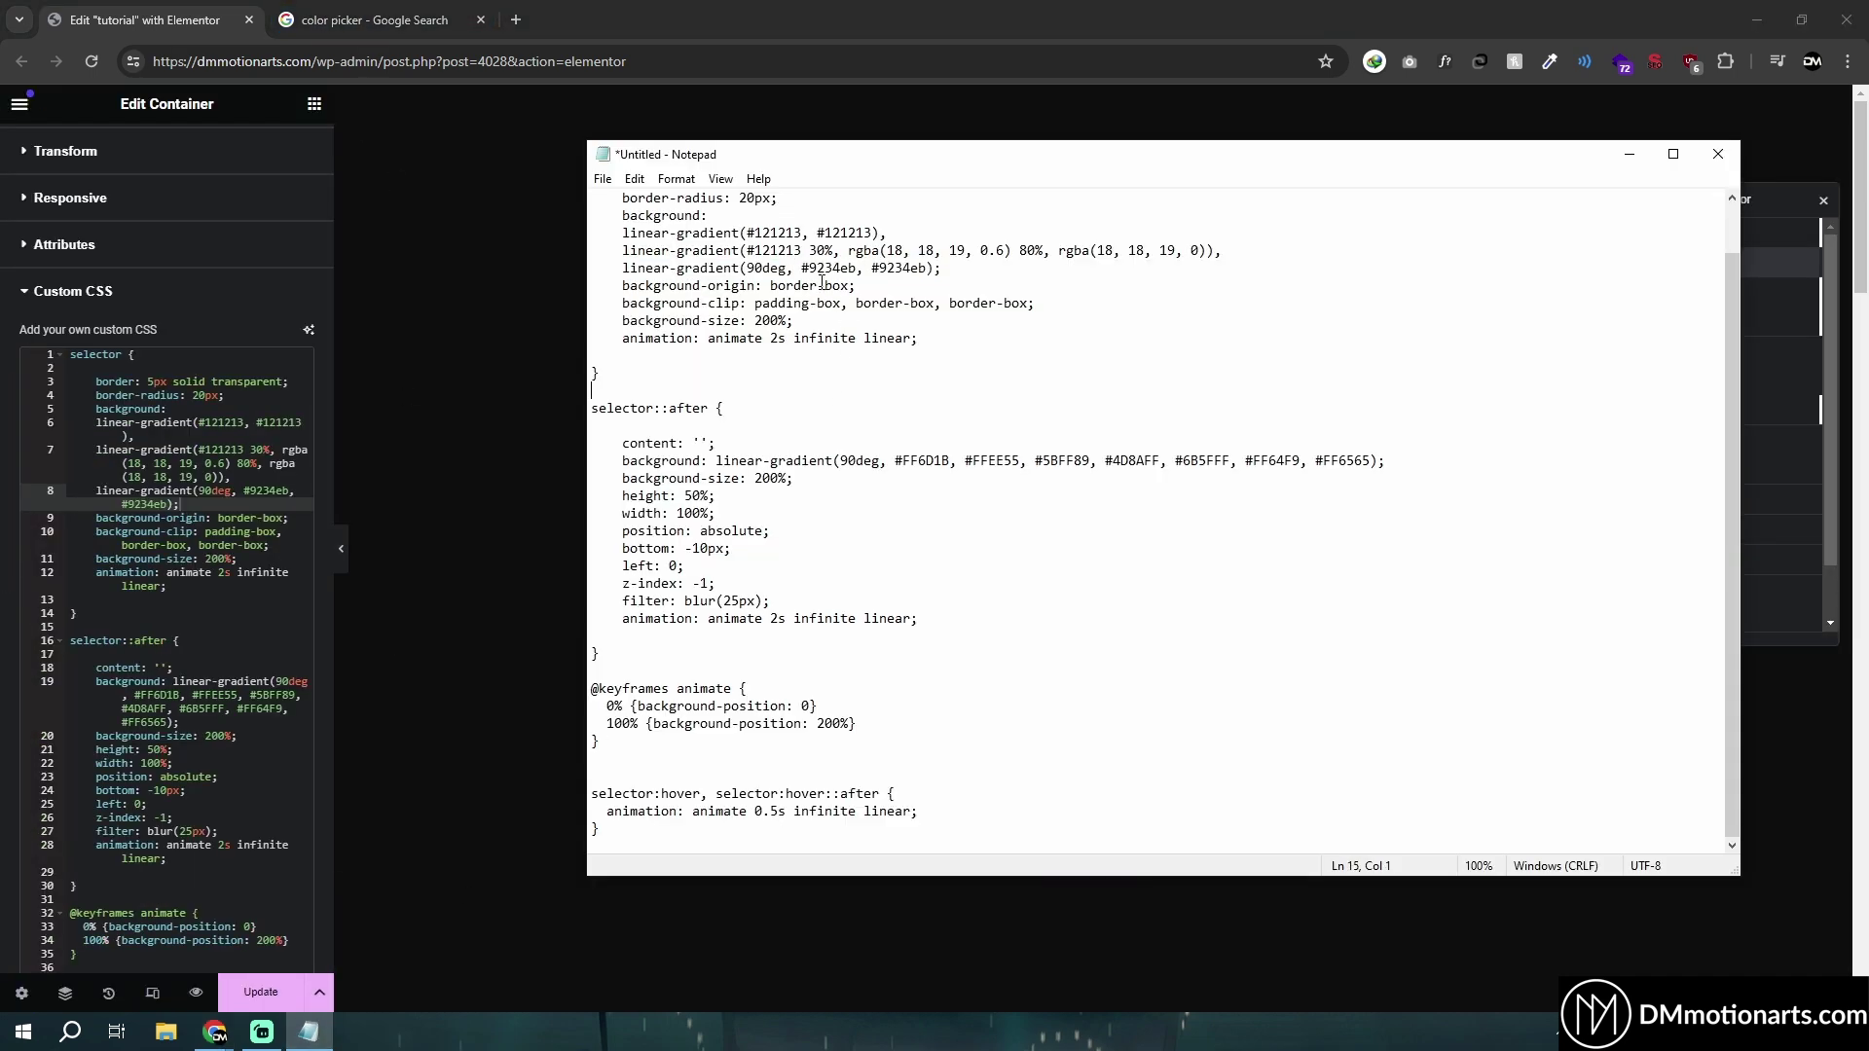
{"action": "left_click", "coordinate": [375, 20]}
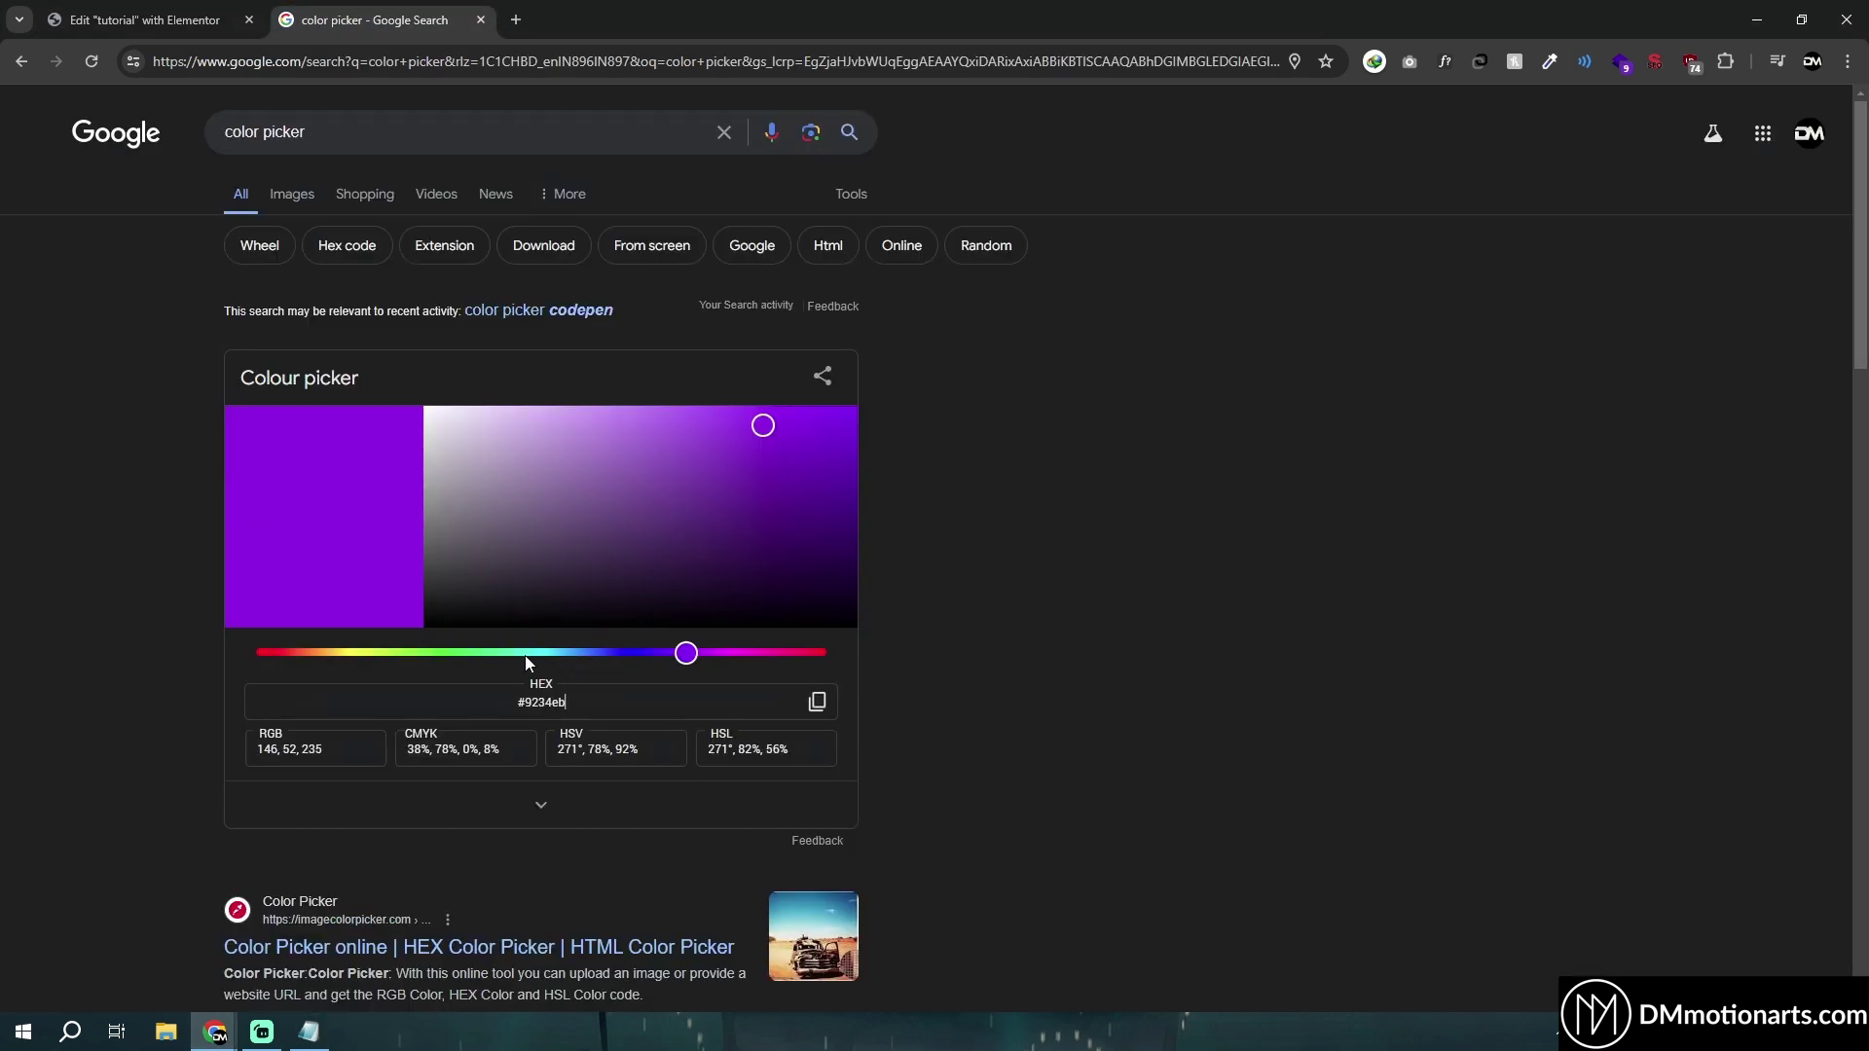
{"action": "left_click_drag", "start_coordinate": [526, 654], "coordinate": [457, 655]}
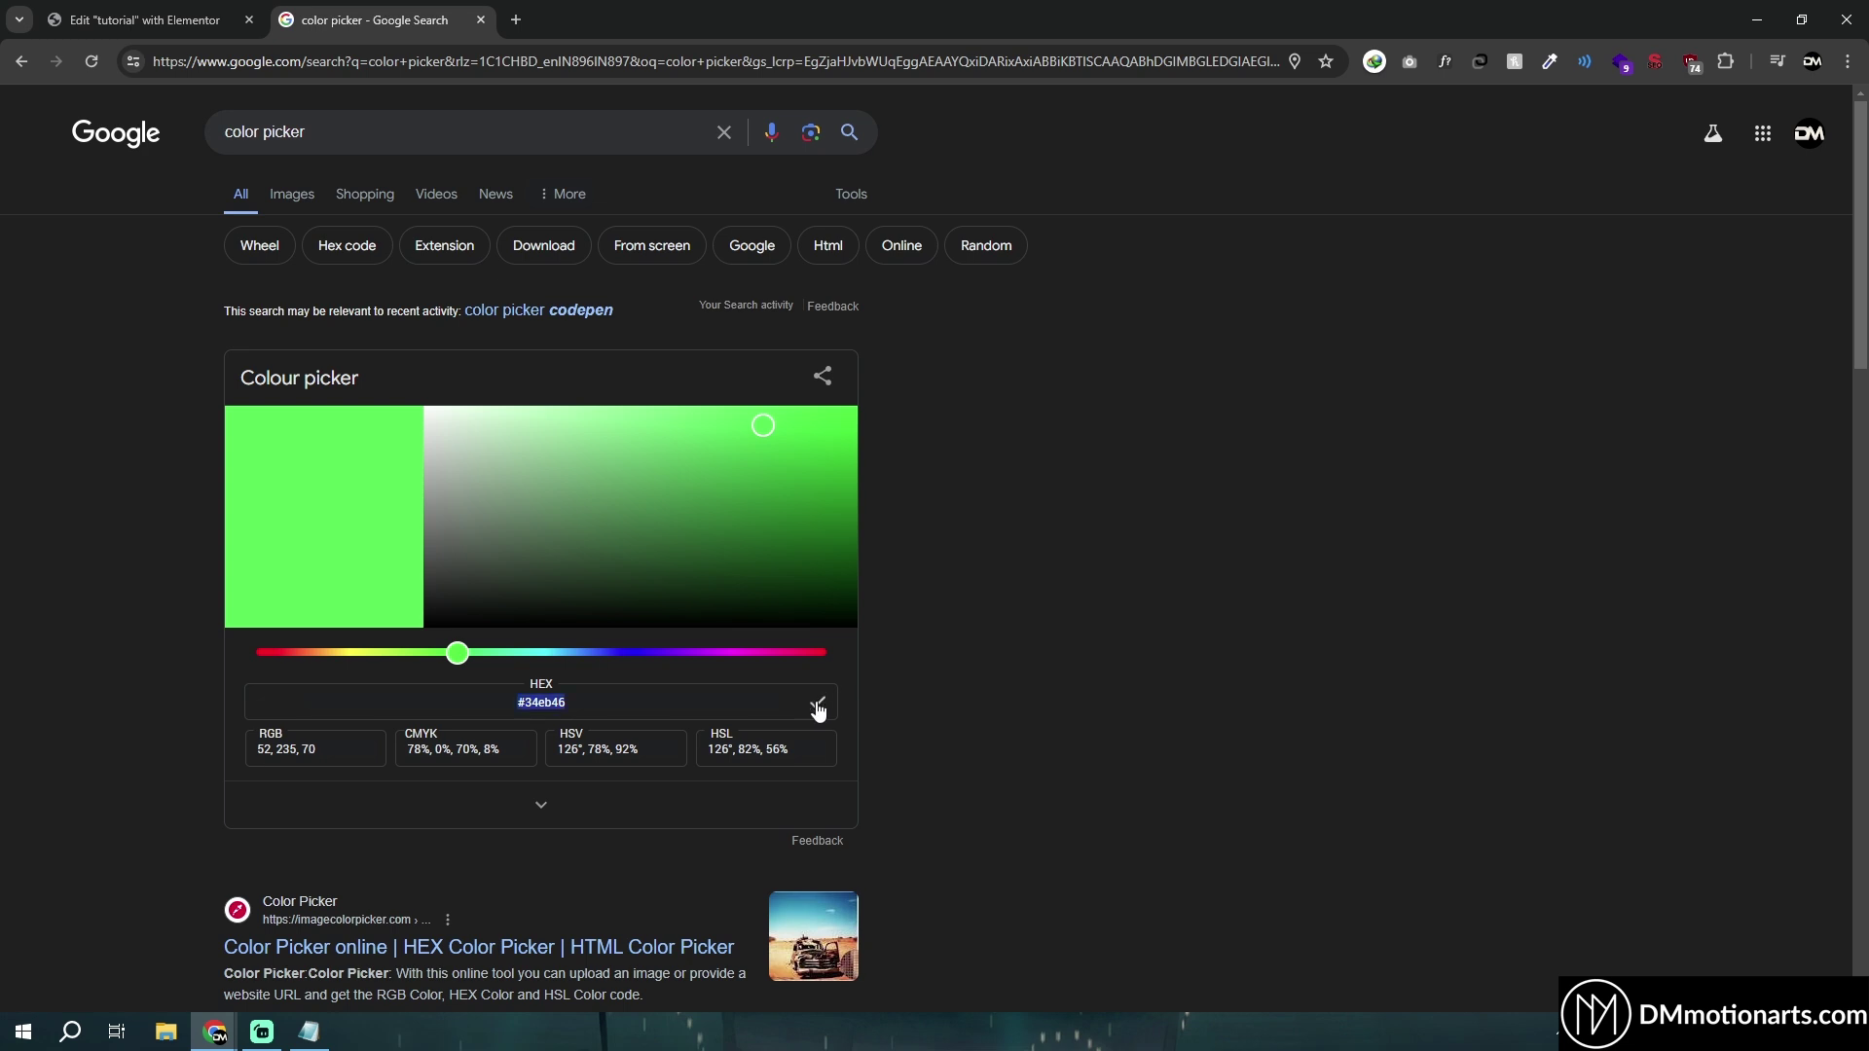
{"action": "key", "text": "alt+Tab"}
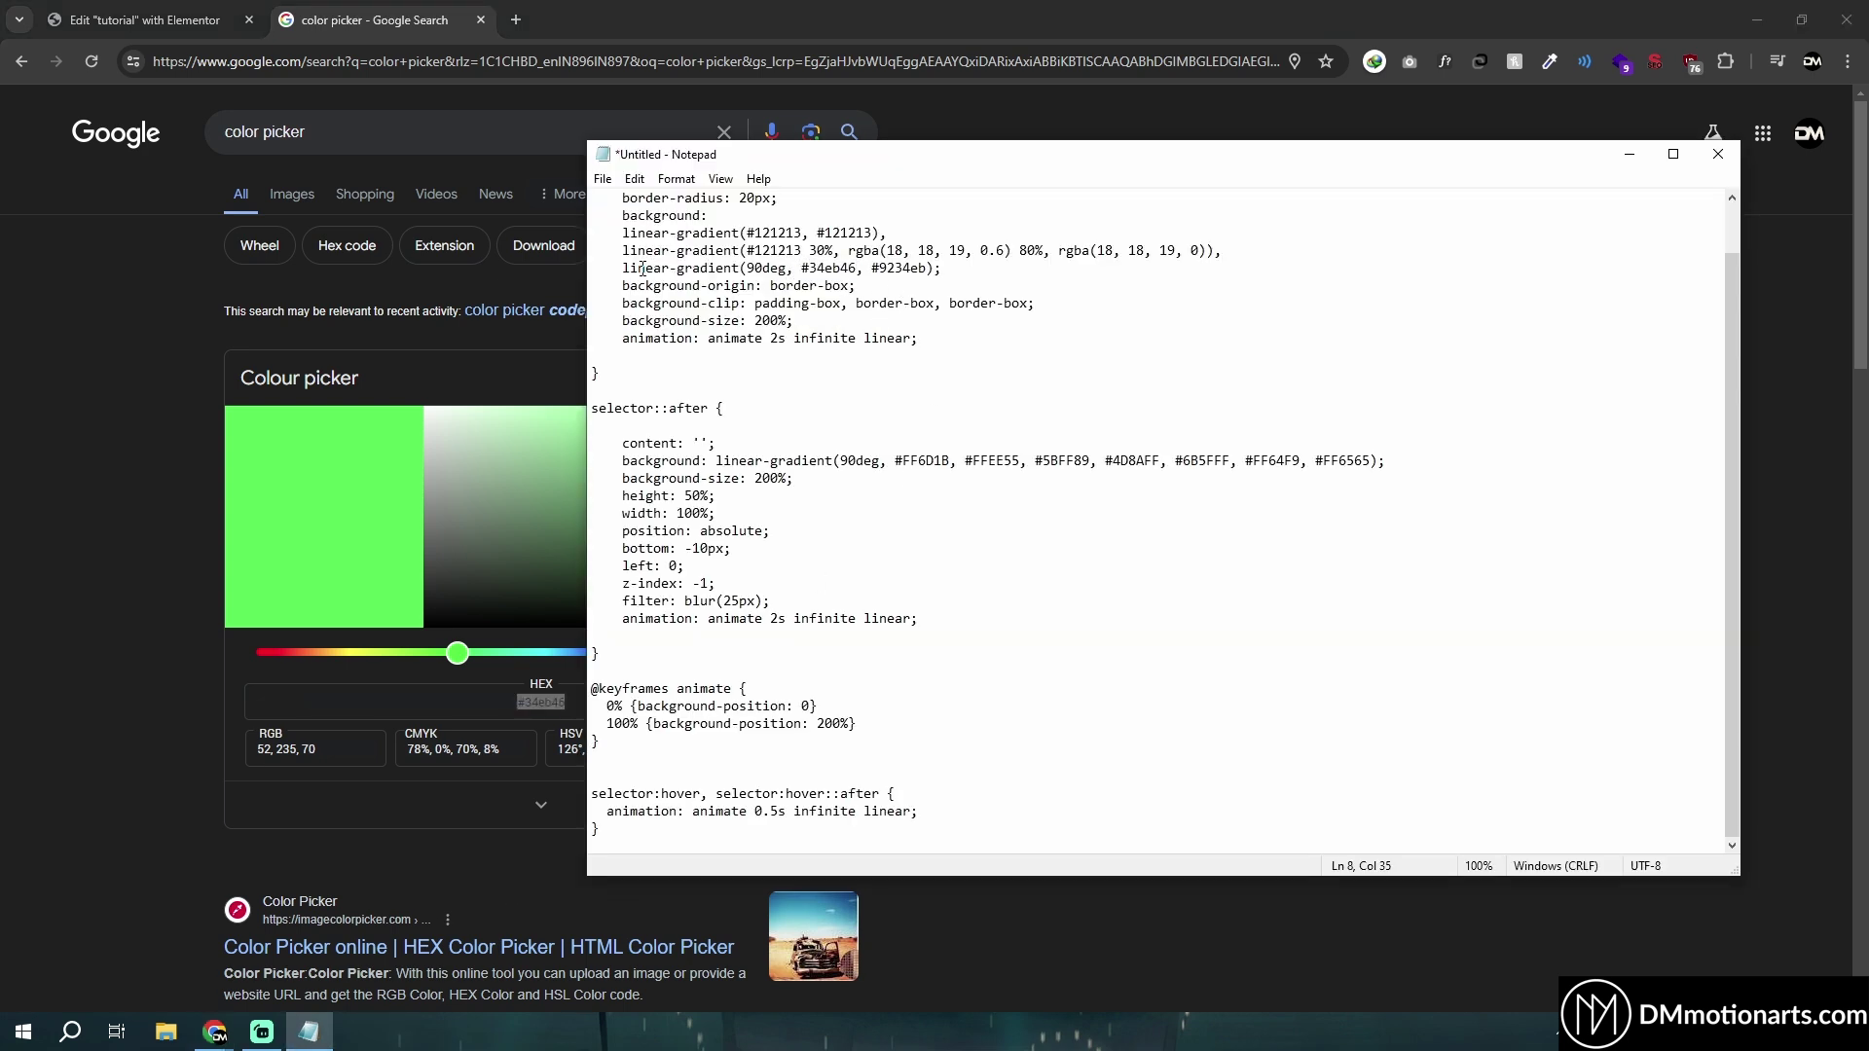
Step: Copy the Notepad gradient with #34eb46 and #9234eb over the selector's 90deg gradient in Elementor and preview the border
{"action": "left_click_drag", "start_coordinate": [620, 269], "coordinate": [1090, 270]}
{"action": "left_click", "coordinate": [250, 12]}
{"action": "left_click", "coordinate": [147, 20]}
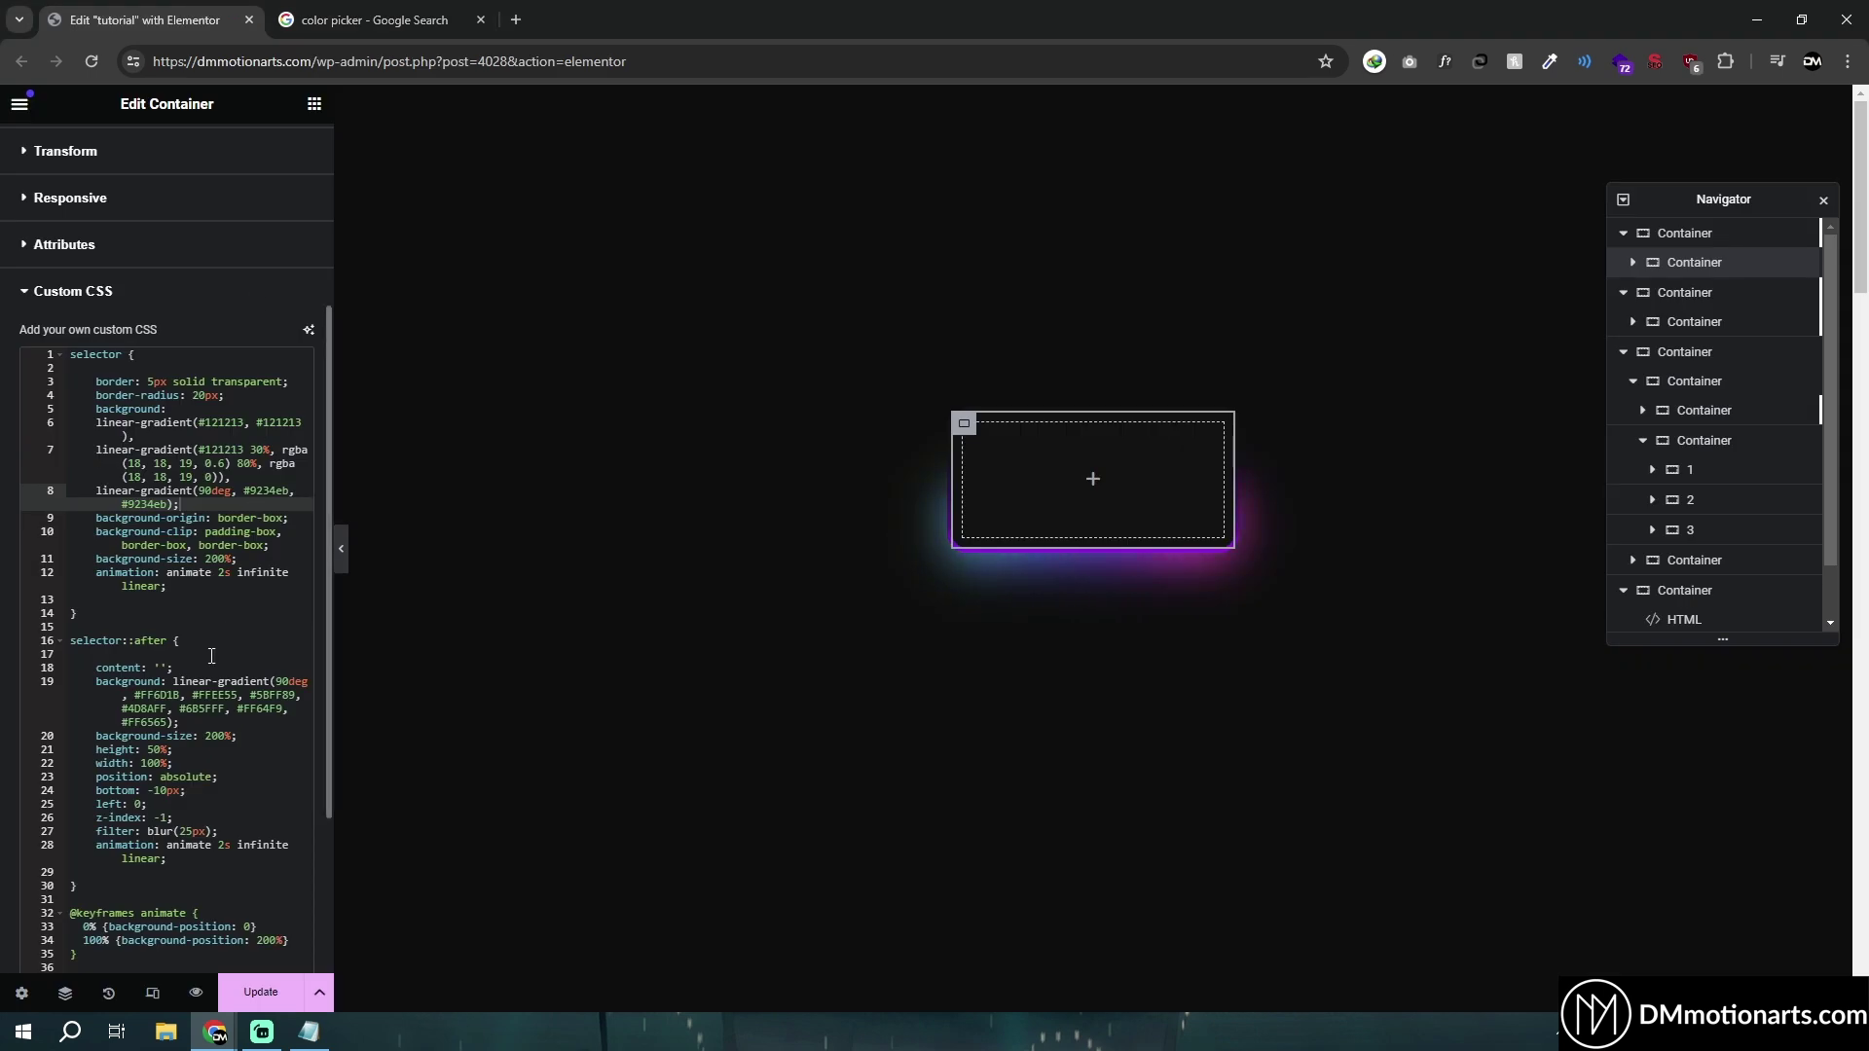
{"action": "left_click", "coordinate": [216, 503], "text": "shift"}
{"action": "key", "text": "ctrl+v"}
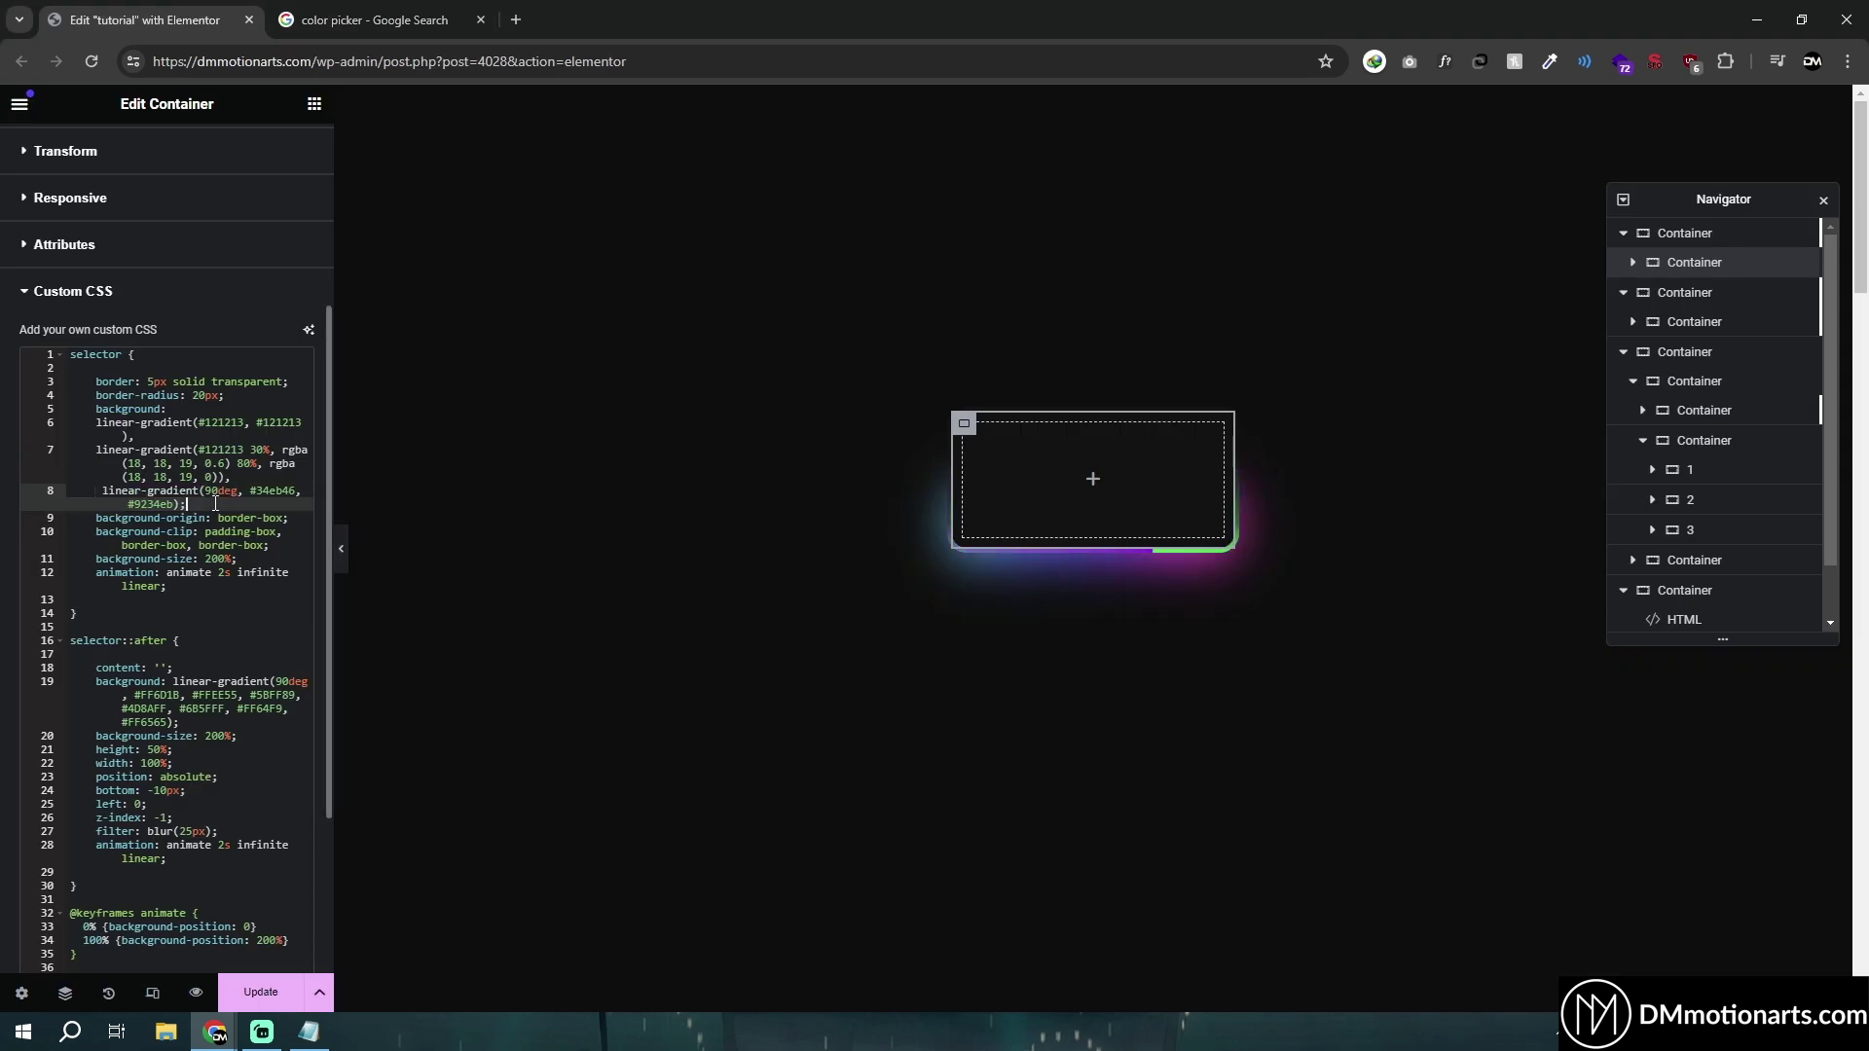
{"action": "left_click", "coordinate": [341, 548]}
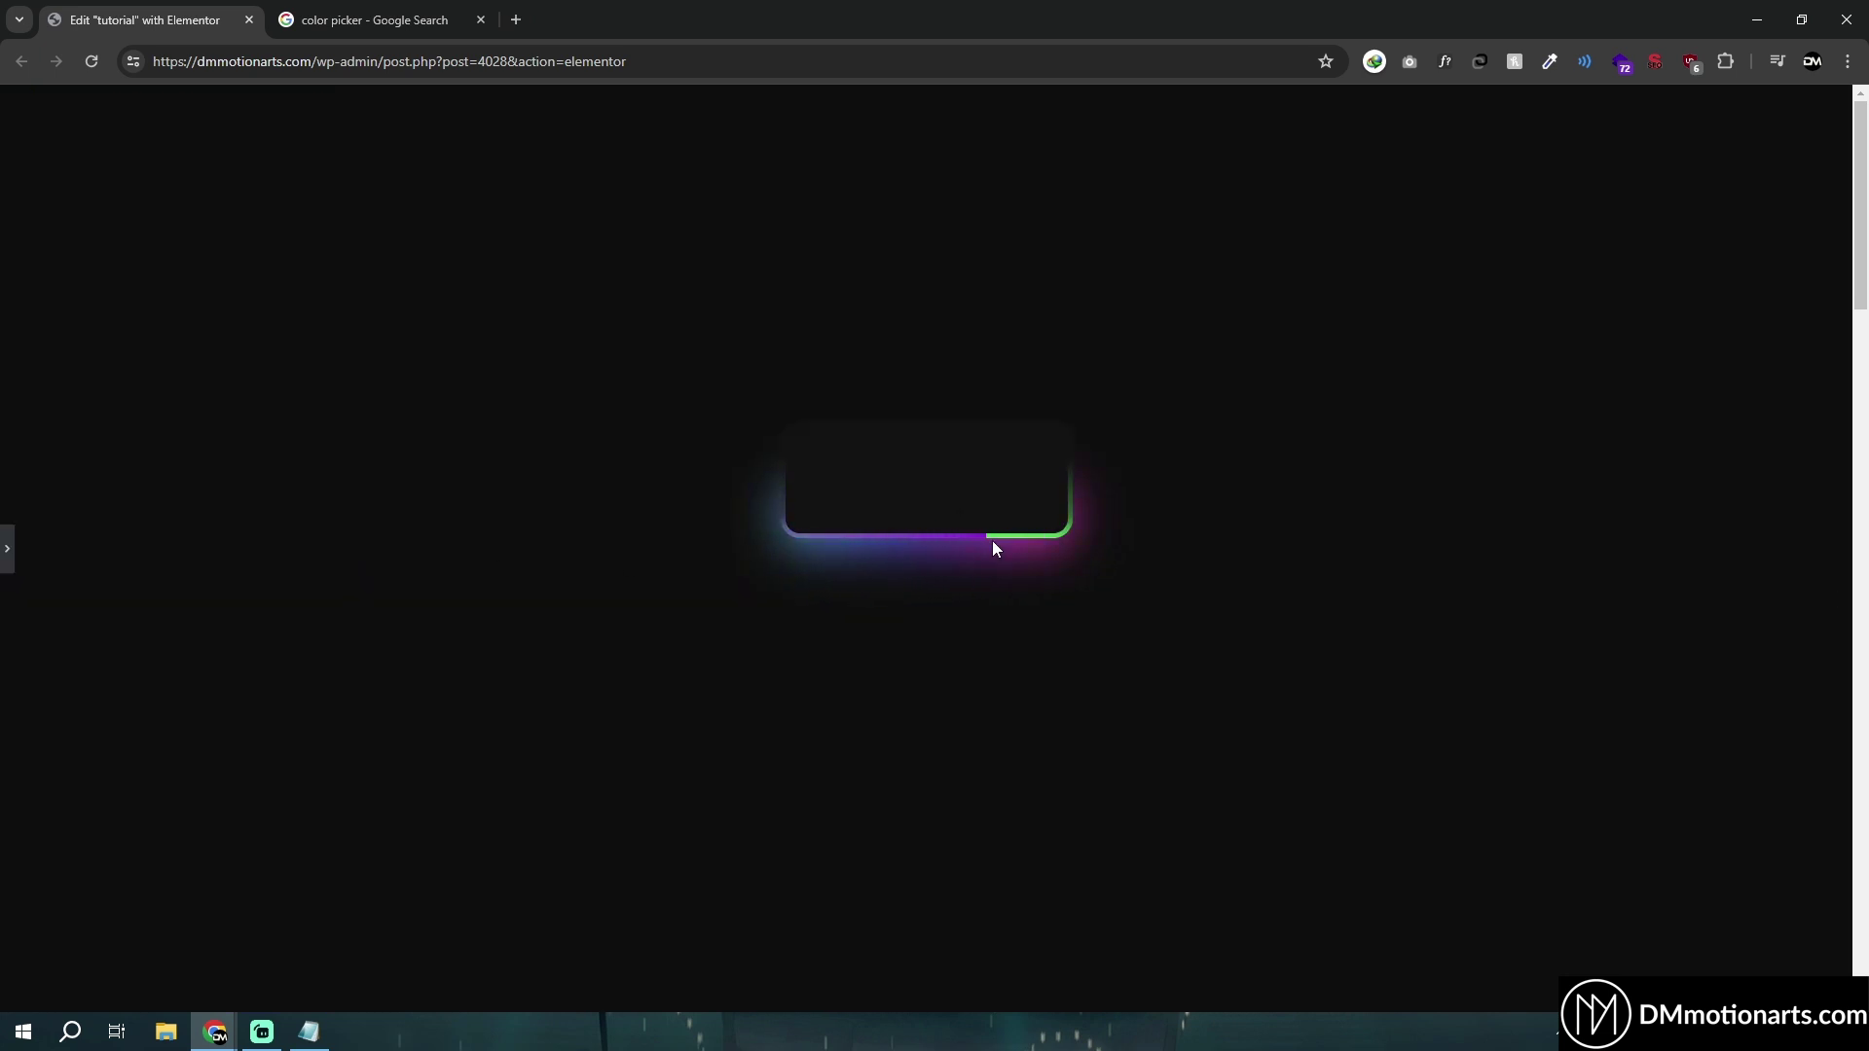
{"action": "left_click", "coordinate": [7, 550]}
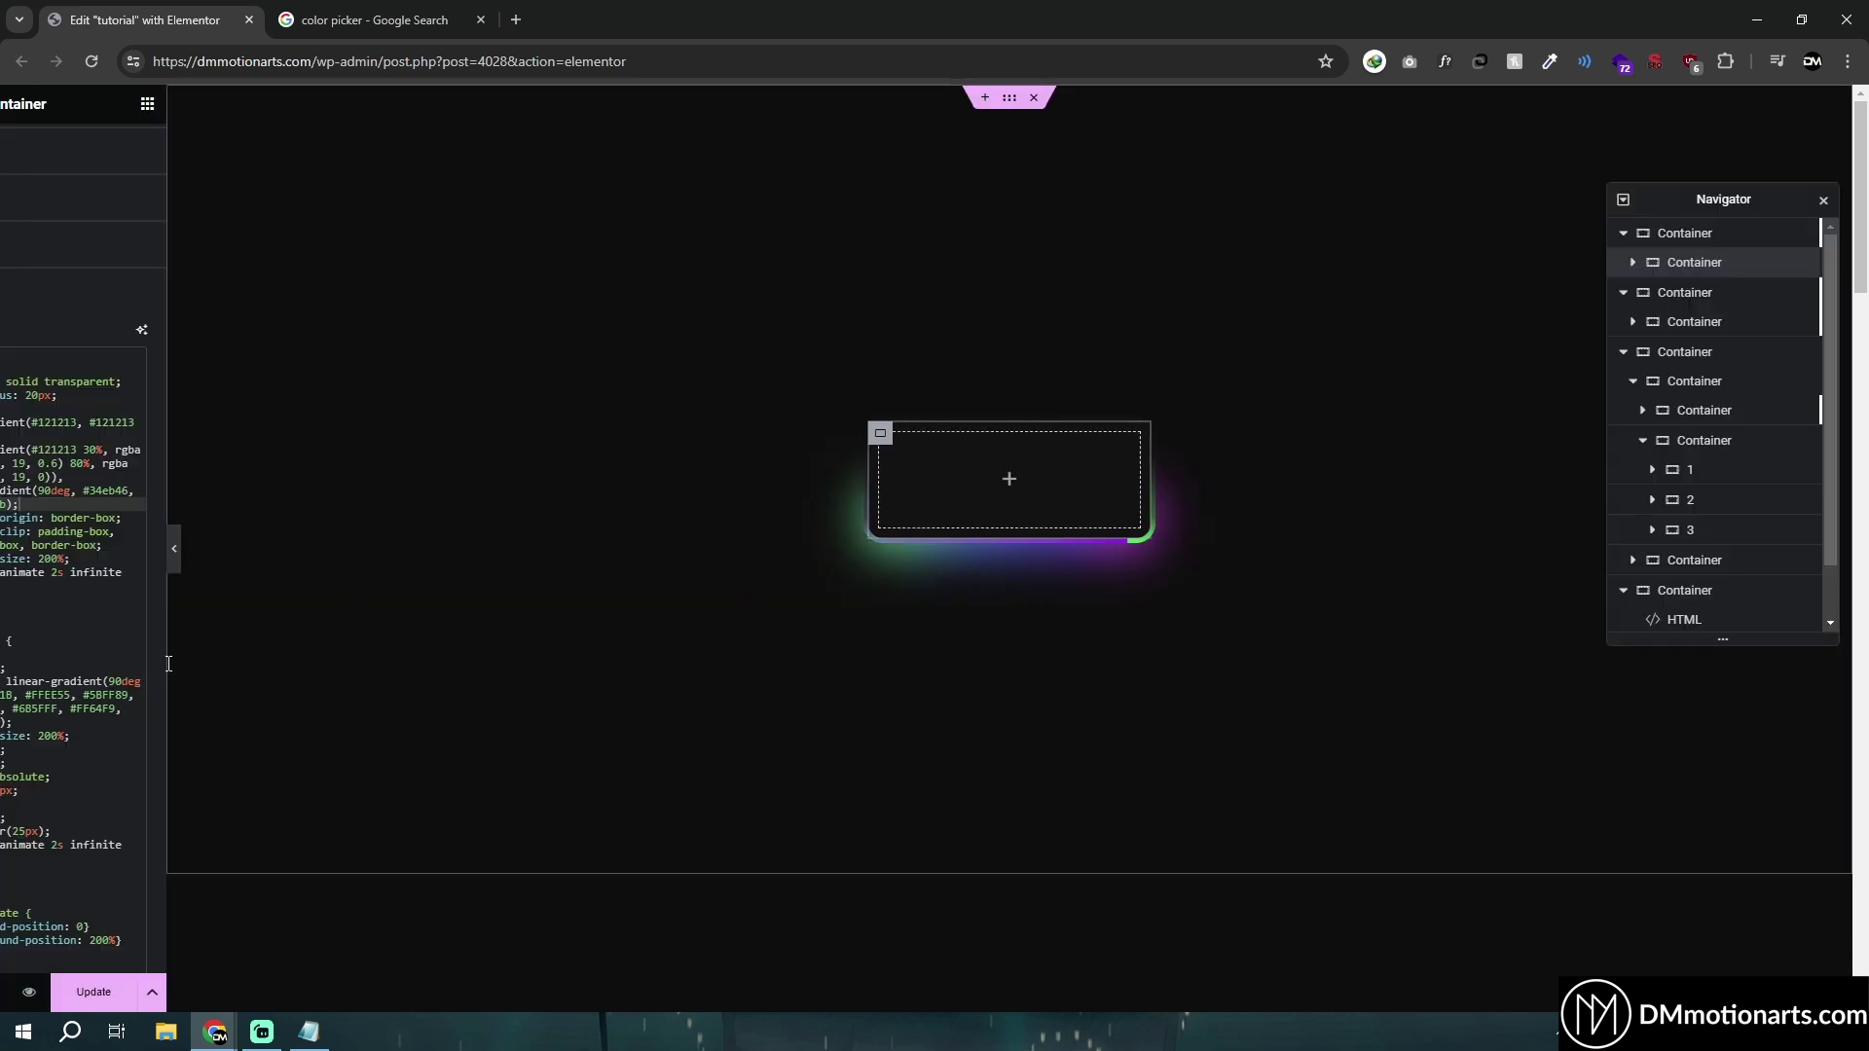
Step: Add #34eb46 as the gradient's third color in Notepad, paste the line over the selector's 90deg gradient in Elementor, and preview the button
{"action": "key", "text": "alt+Tab"}
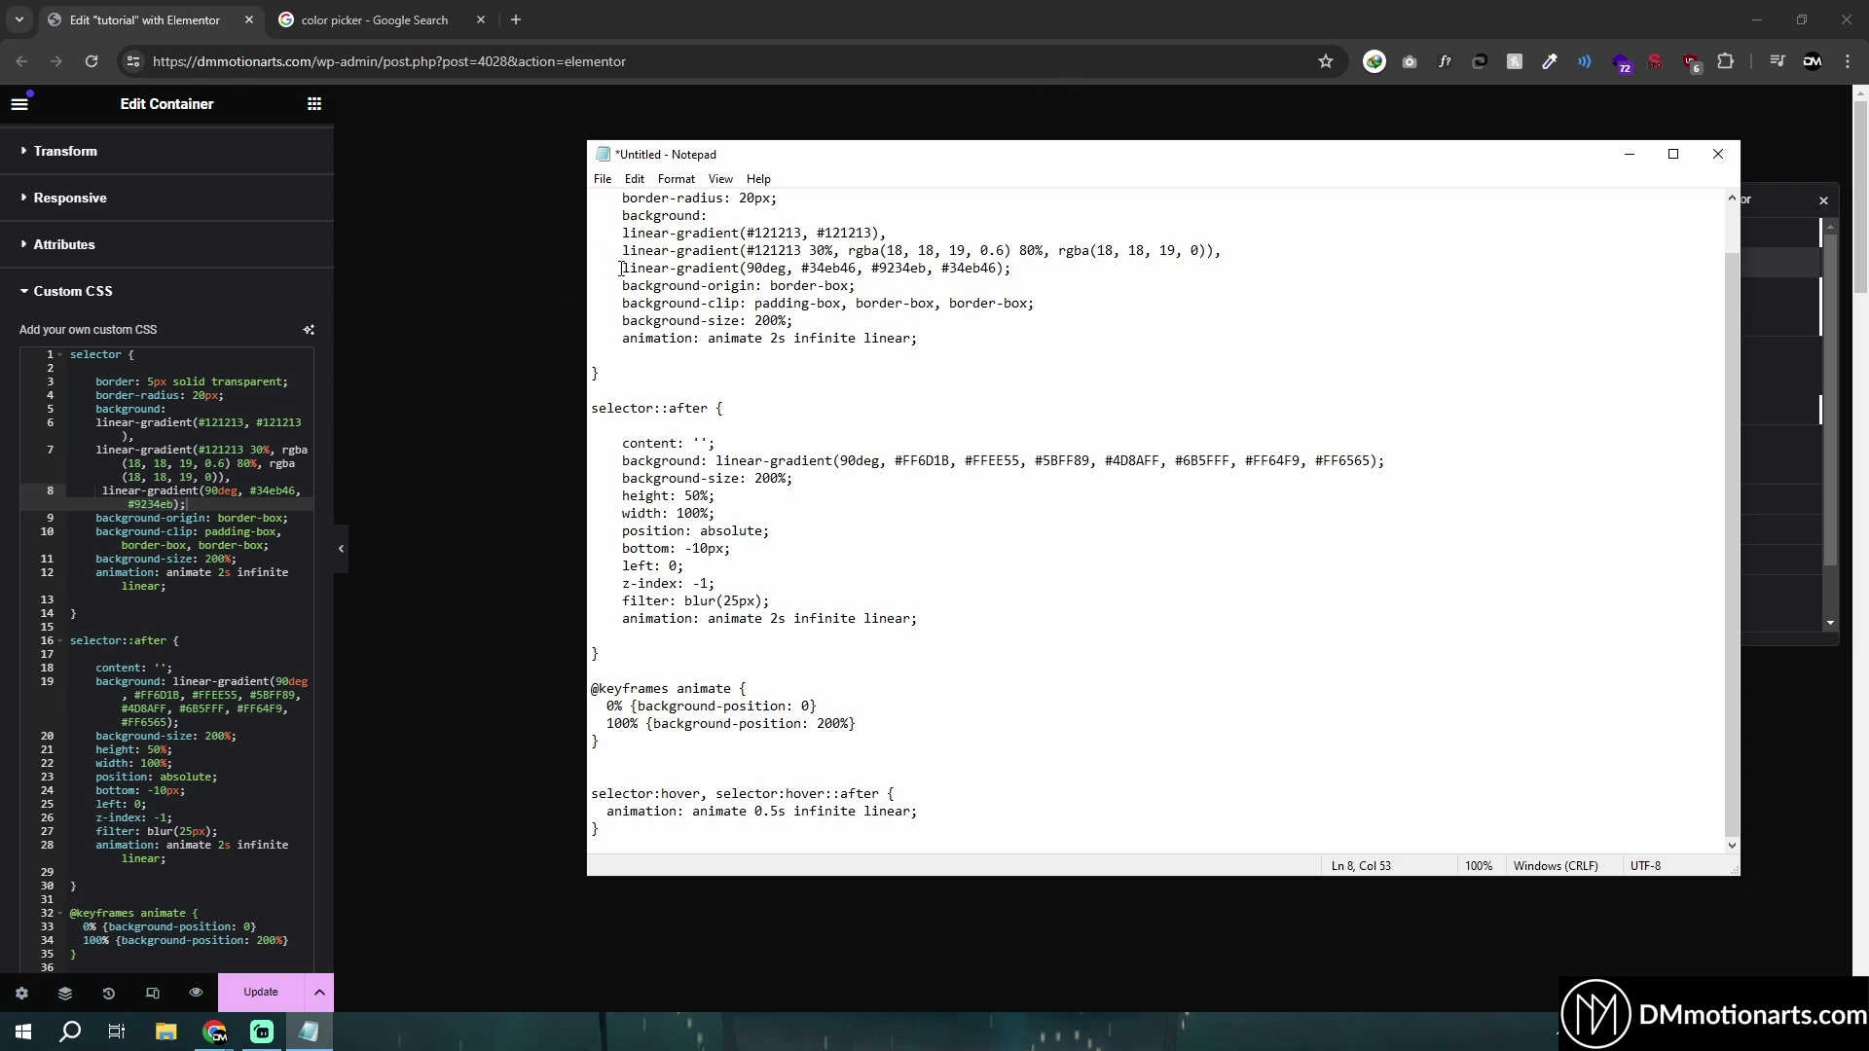
{"action": "left_click_drag", "start_coordinate": [621, 269], "coordinate": [1033, 270]}
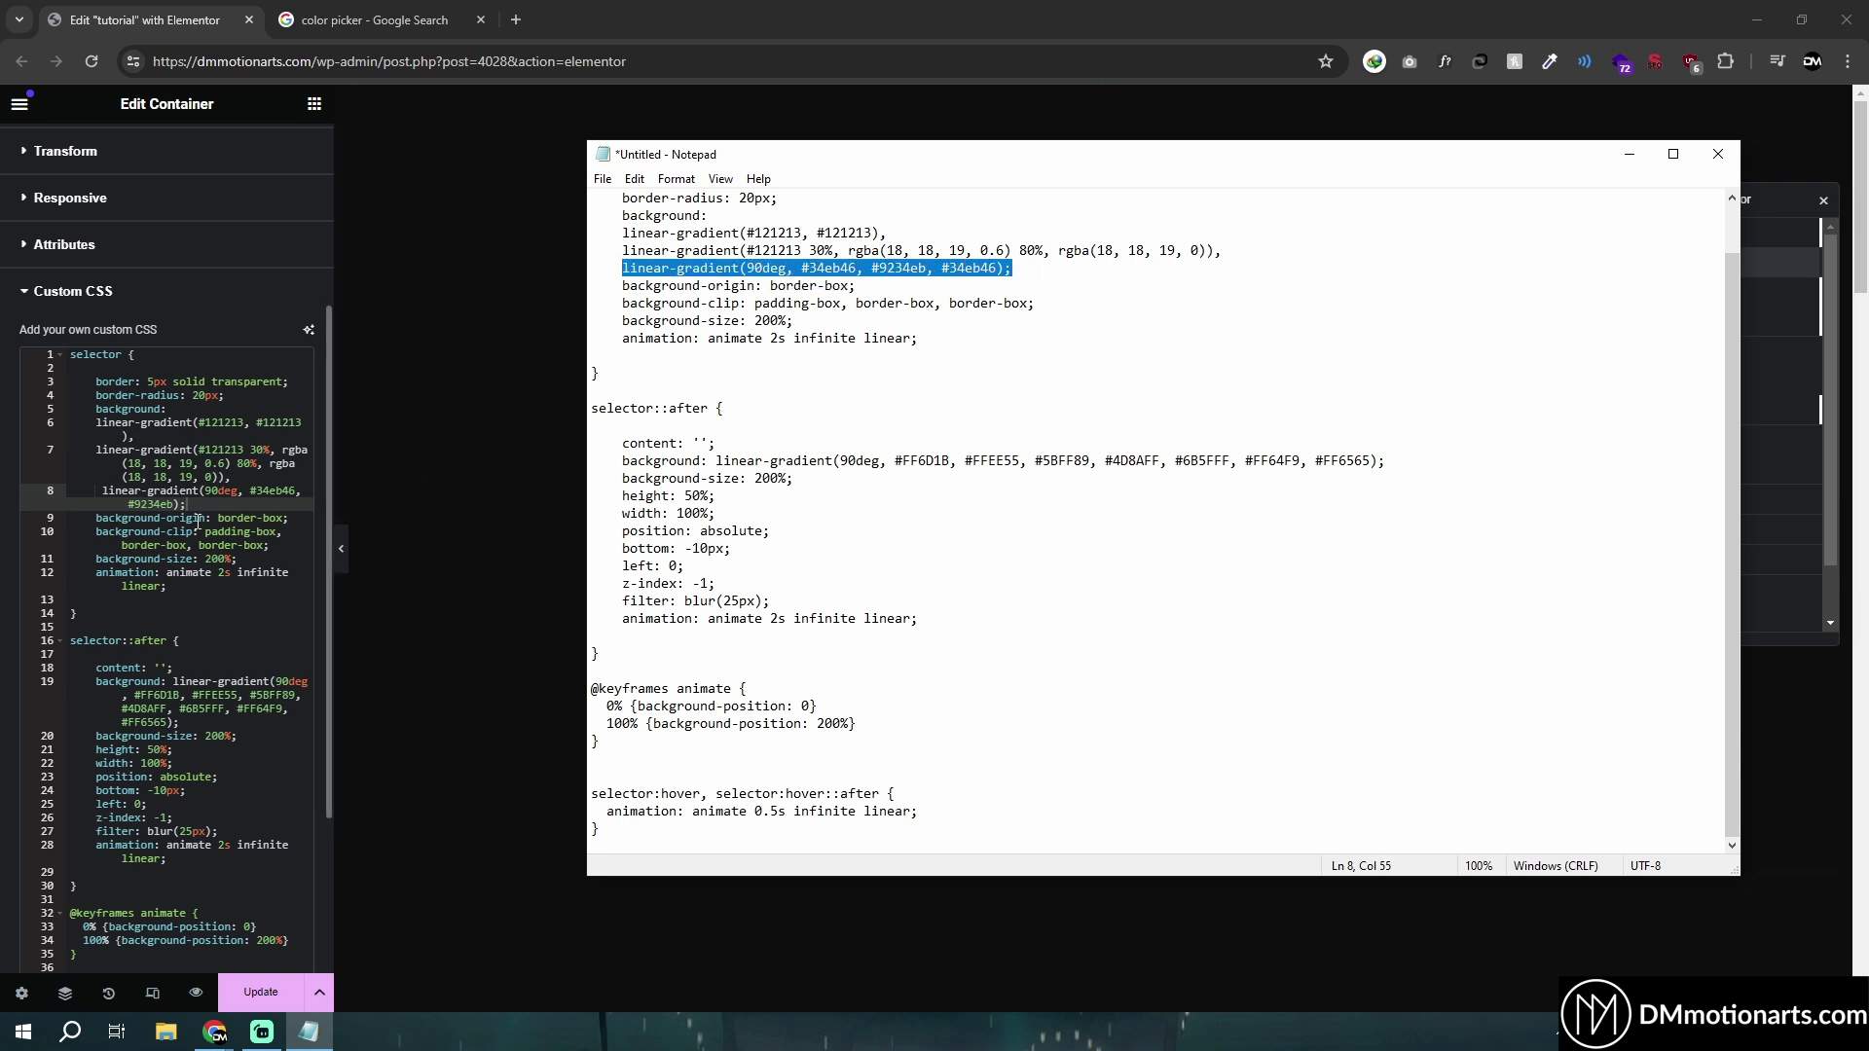
{"action": "left_click", "coordinate": [88, 502]}
{"action": "left_click_drag", "start_coordinate": [101, 491], "coordinate": [220, 502]}
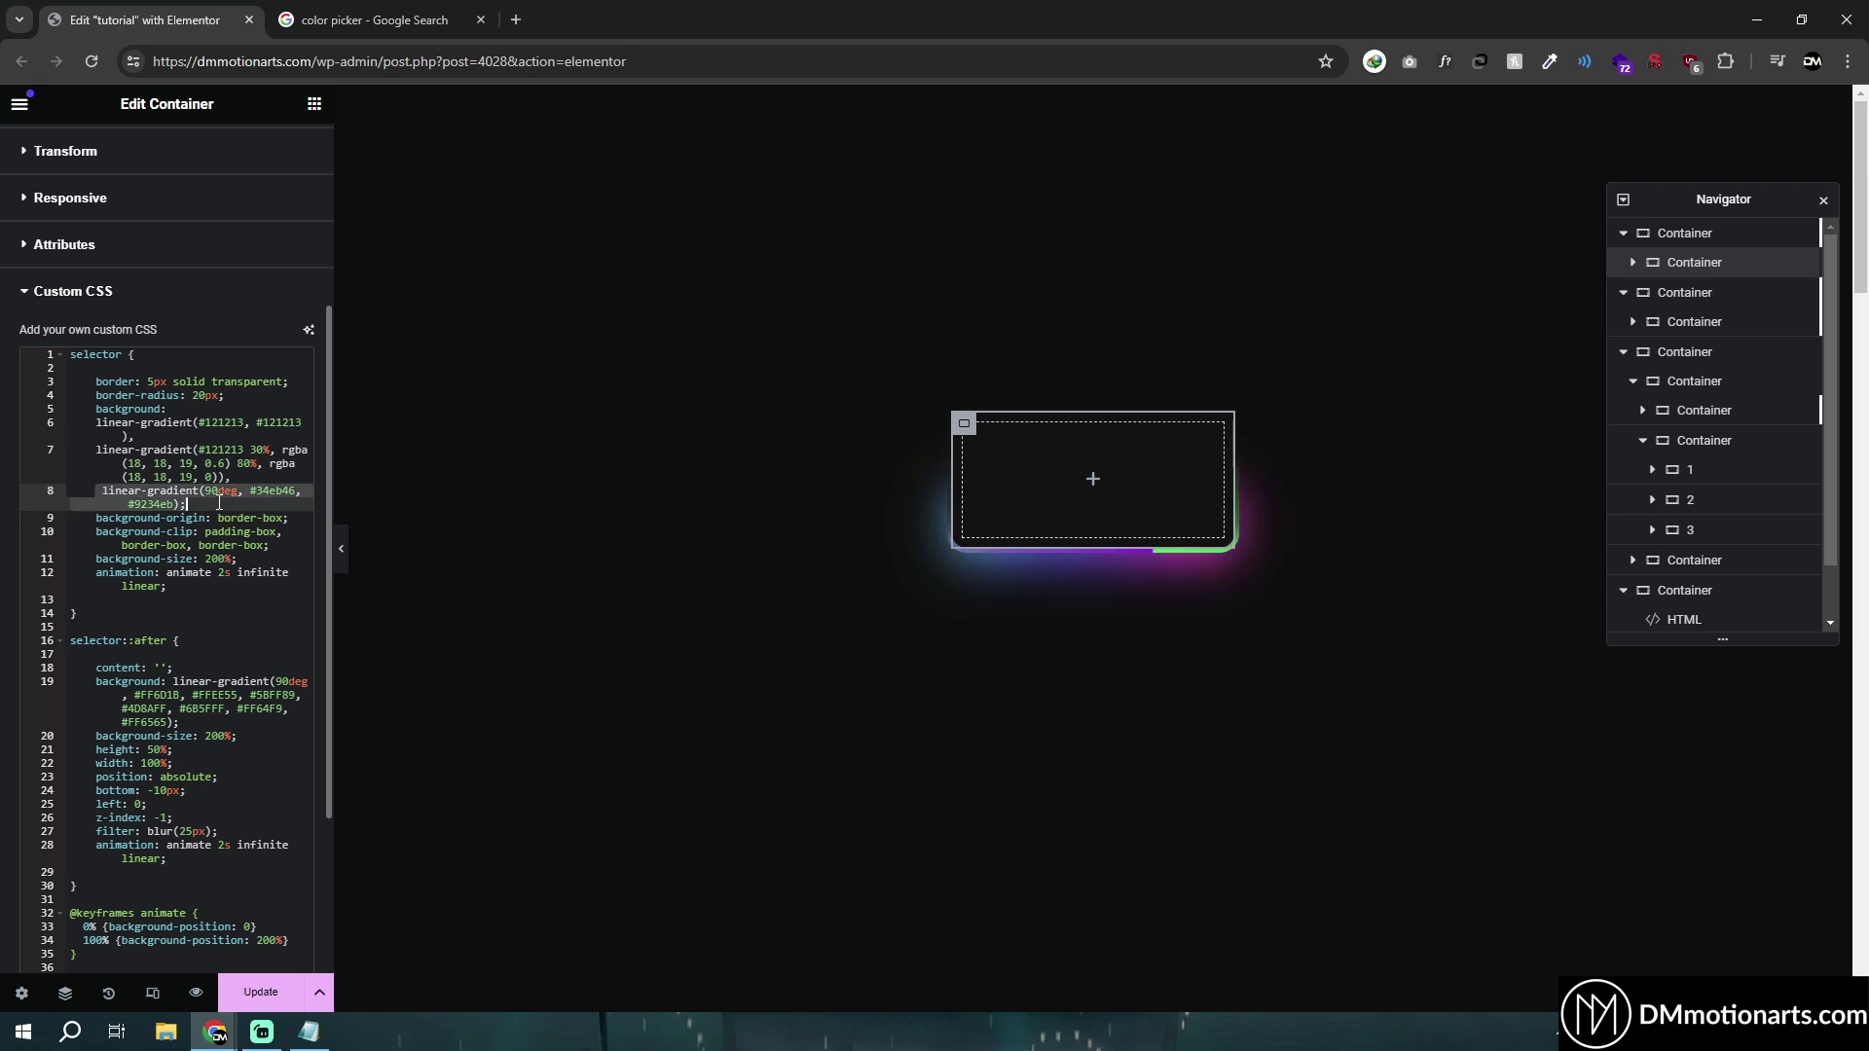
{"action": "key", "text": "ctrl+v"}
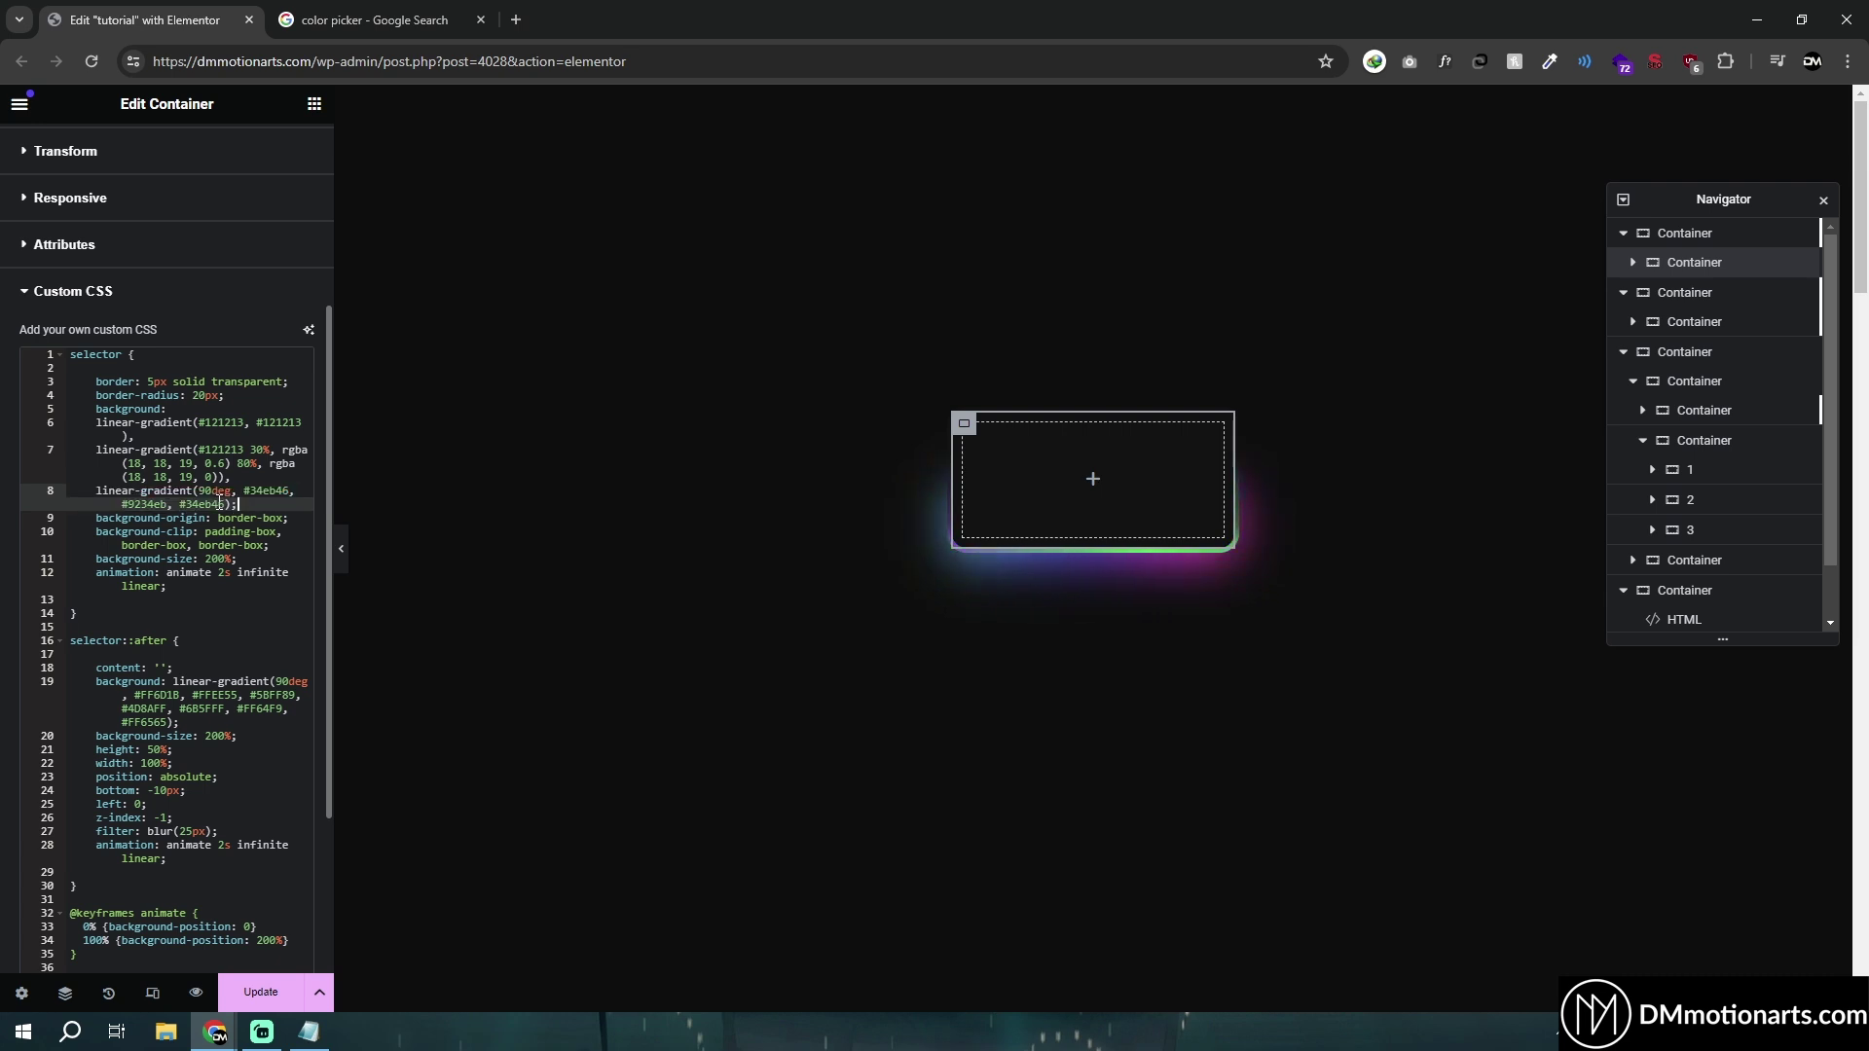
{"action": "left_click", "coordinate": [341, 548]}
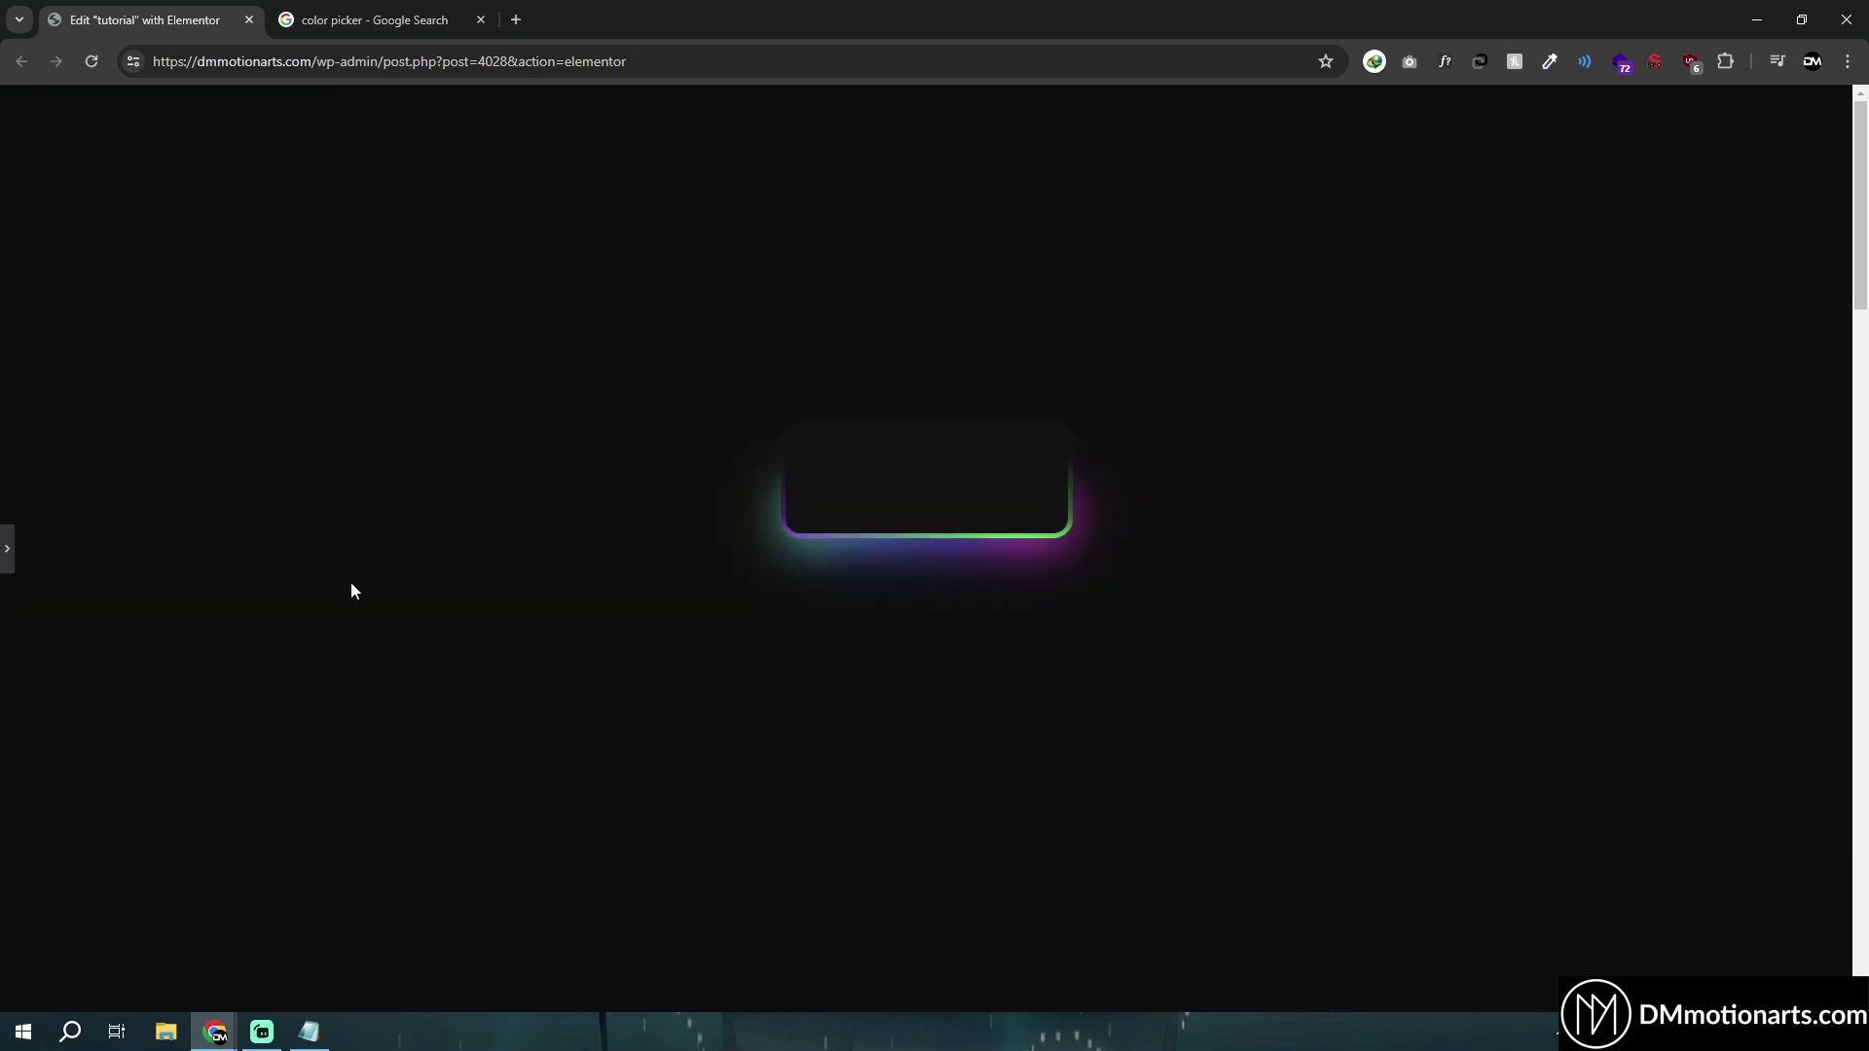
{"action": "left_click", "coordinate": [5, 543]}
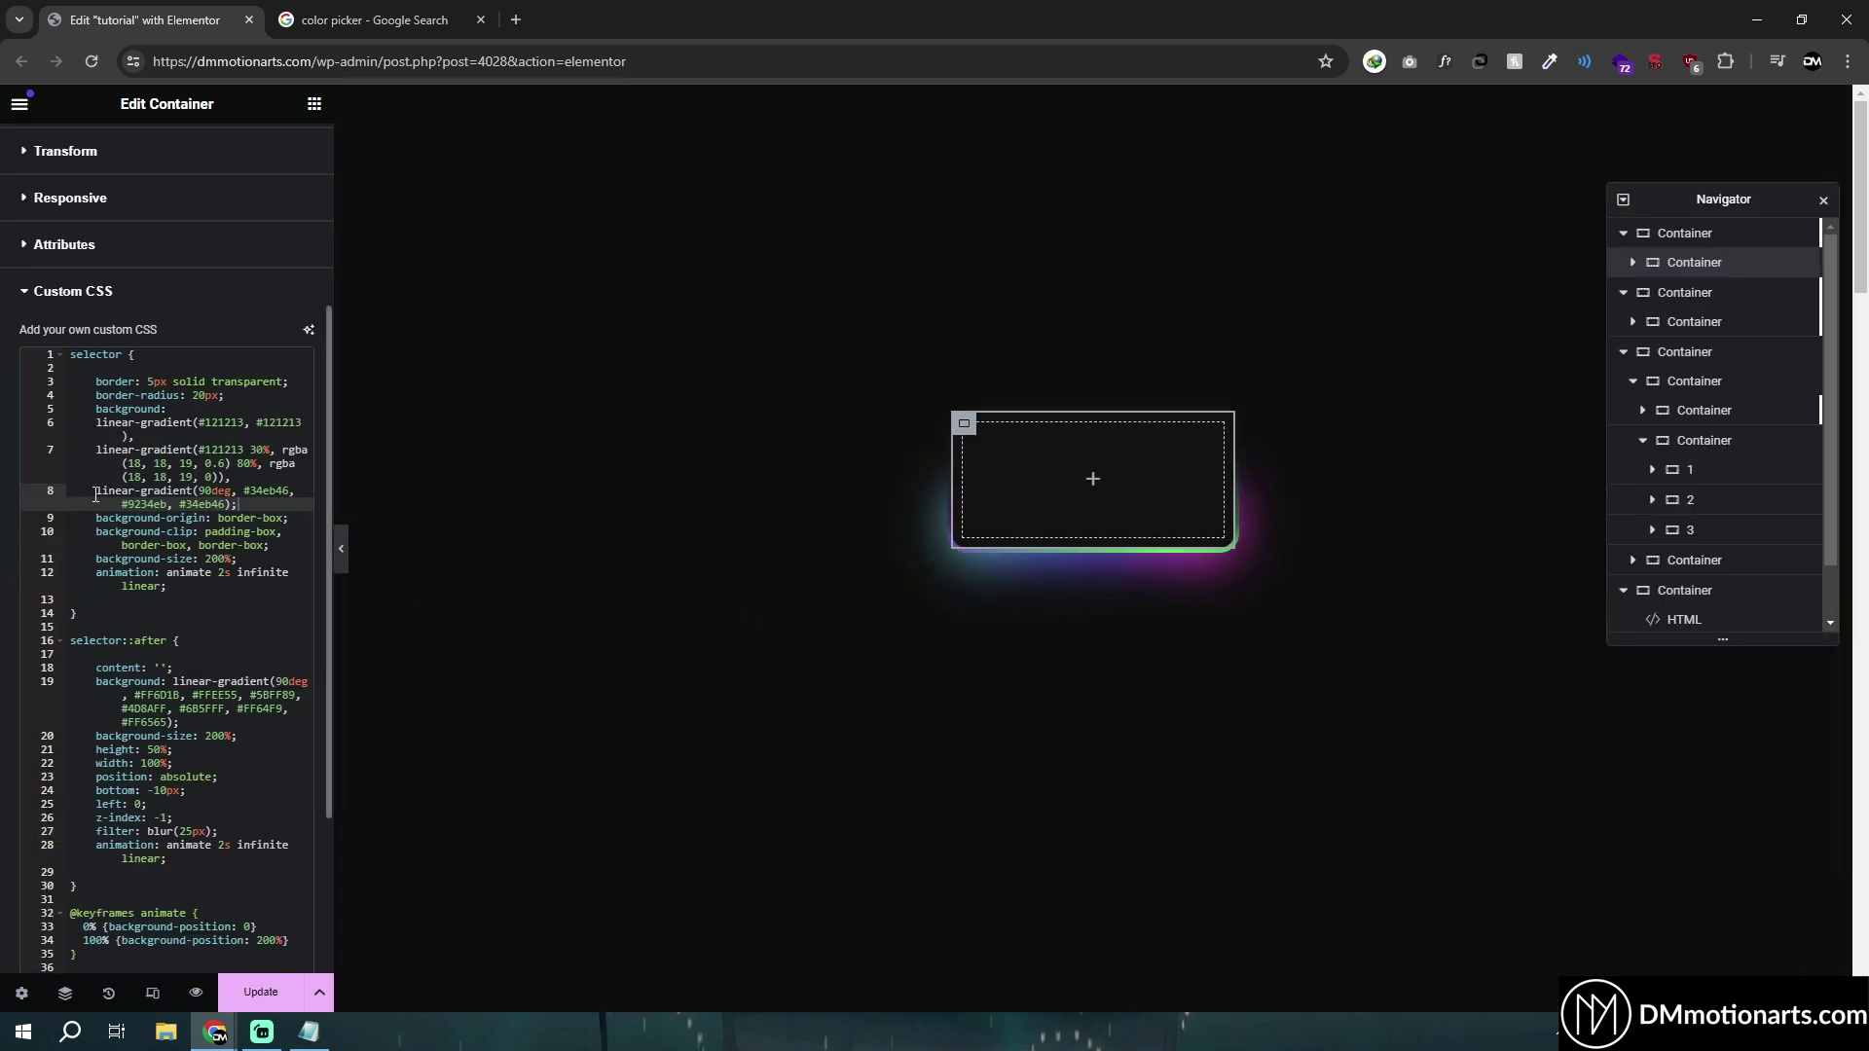
Step: Replace the selector::after background in Elementor with linear-gradient(90deg, #34eb46, #9234eb, #34eb46) and preview the matching glow
{"action": "left_click", "coordinate": [247, 501], "text": "shift"}
{"action": "scroll", "coordinate": [146, 584], "scroll_direction": "down", "scroll_amount": 1}
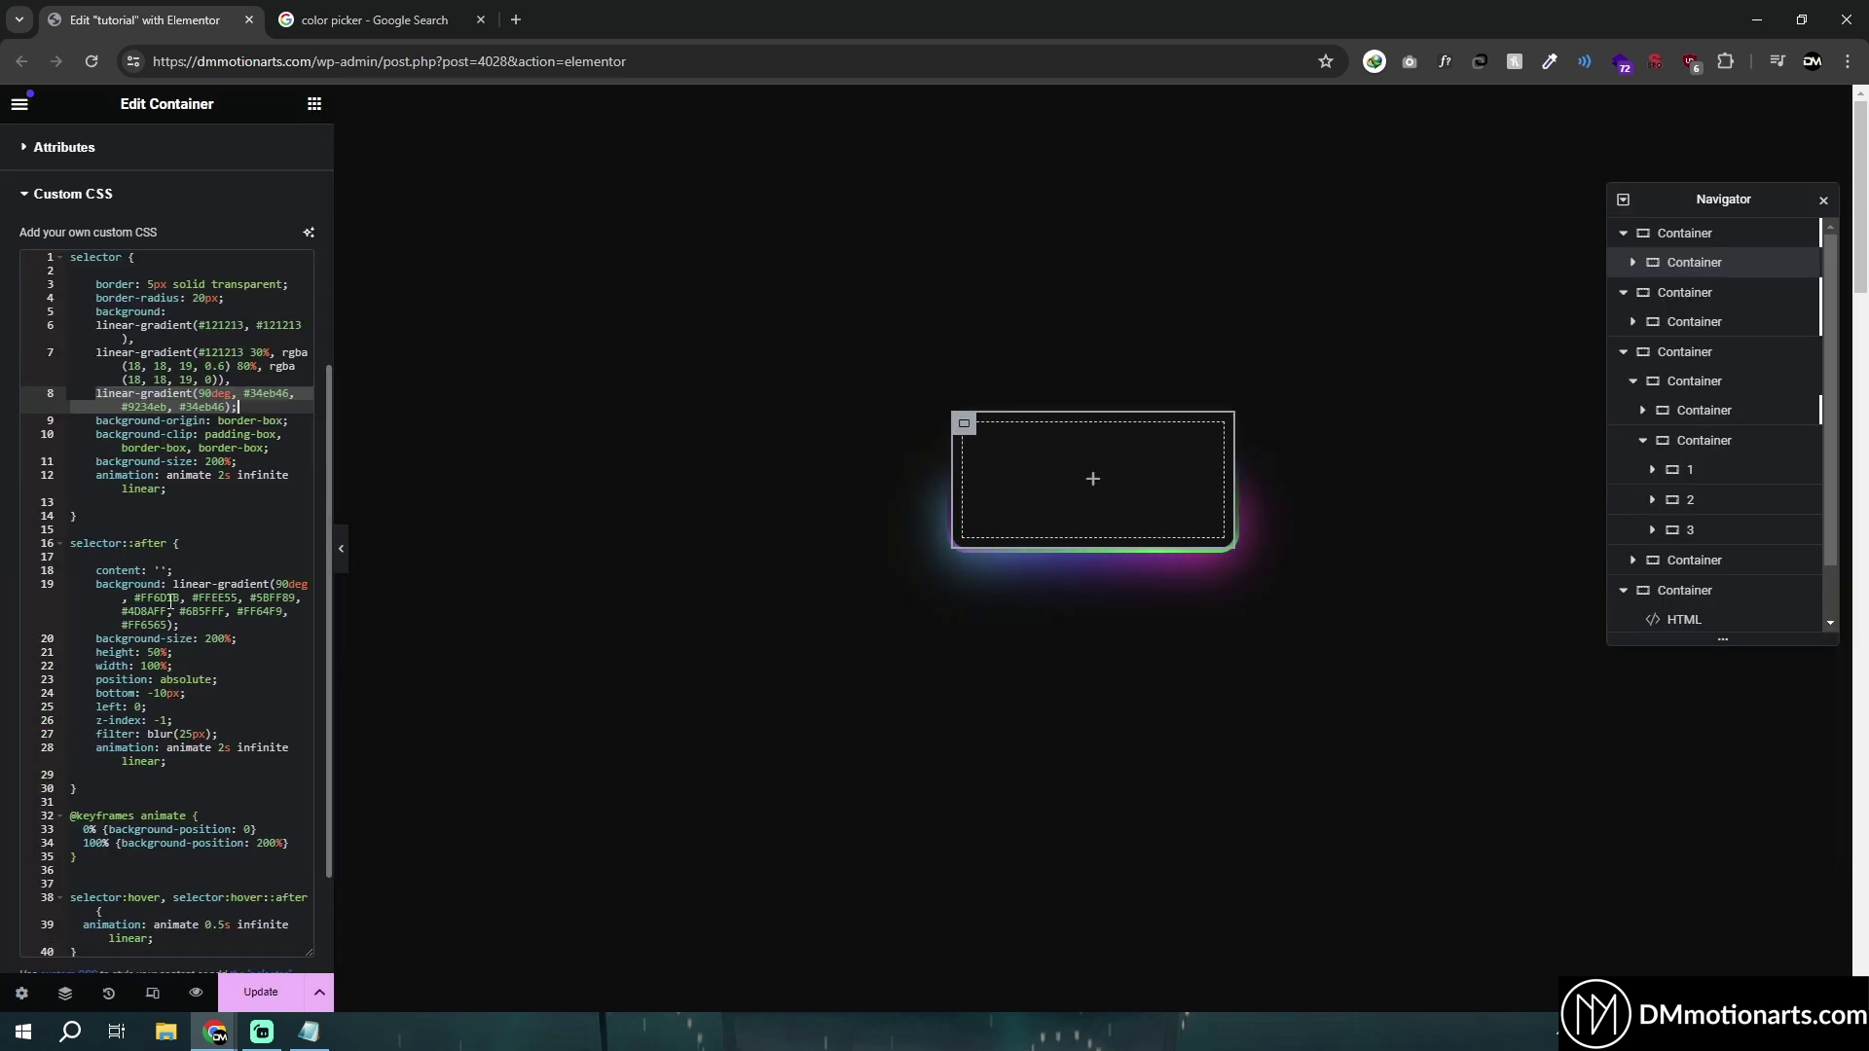
{"action": "left_click_drag", "start_coordinate": [89, 588], "coordinate": [180, 625]}
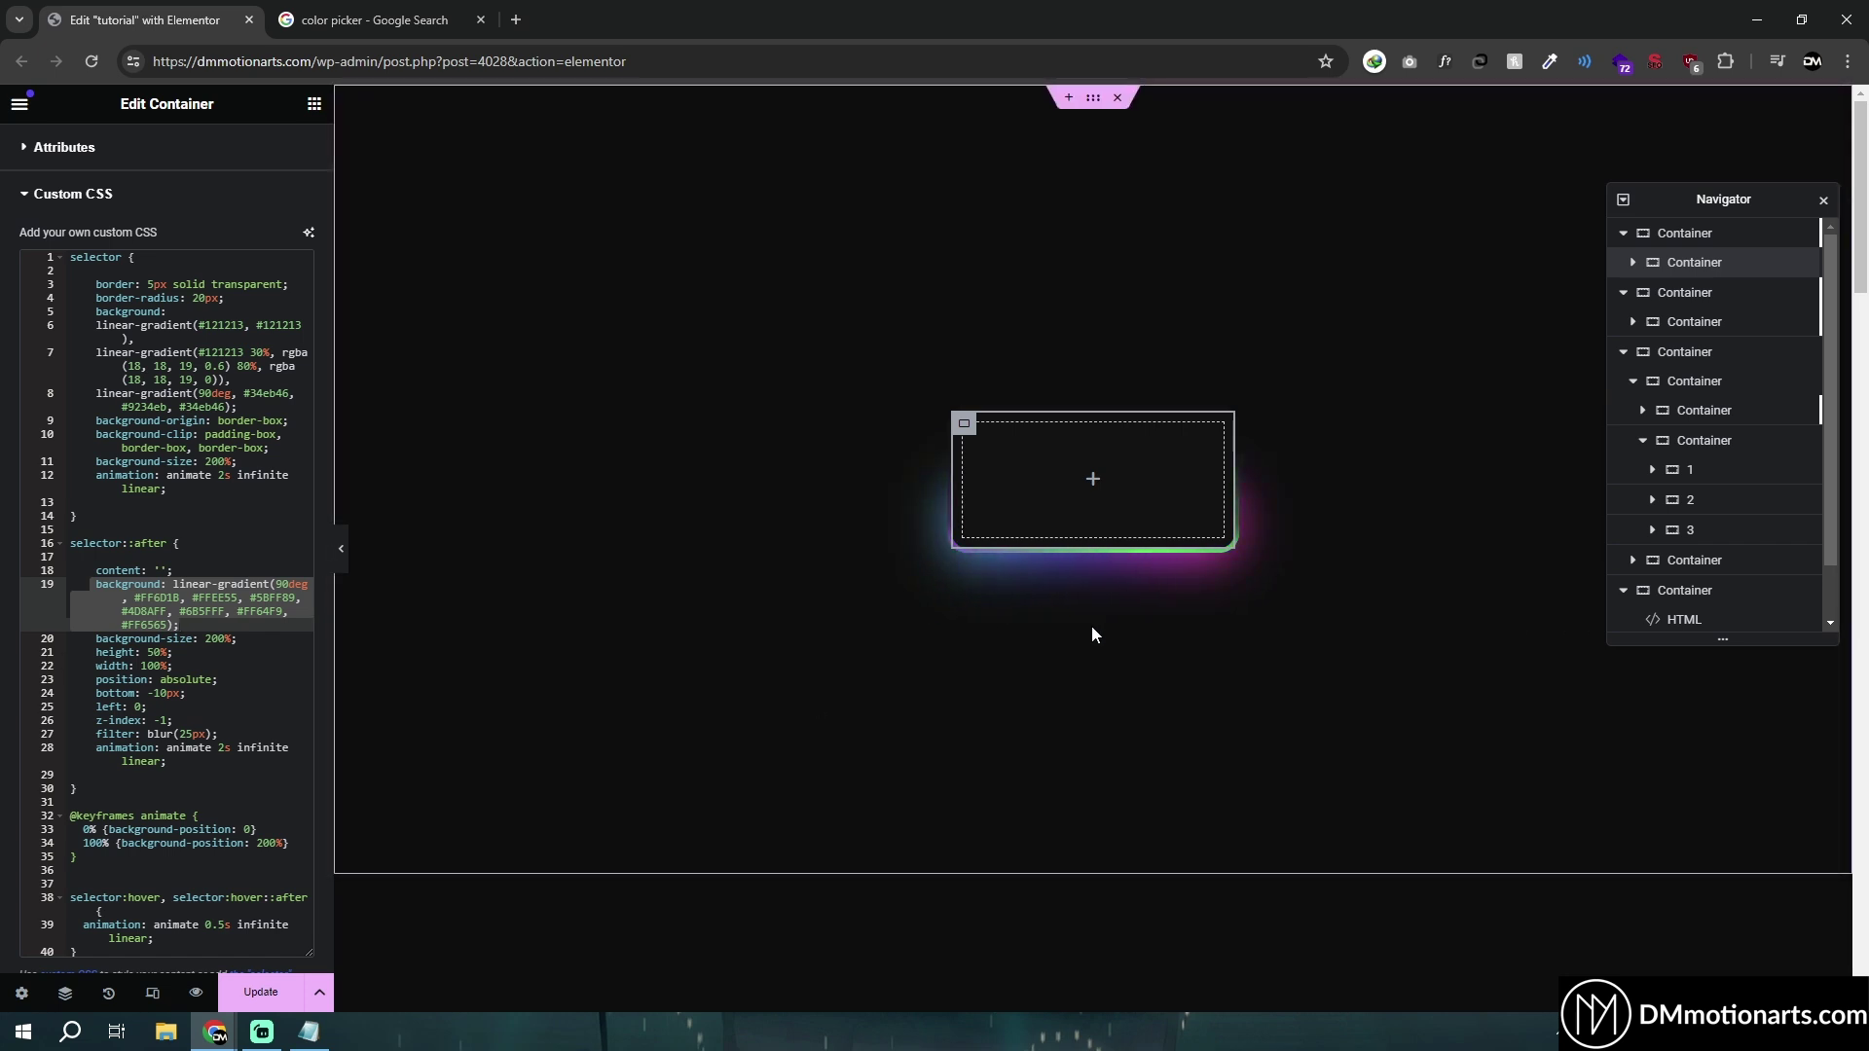
{"action": "left_click", "coordinate": [191, 601]}
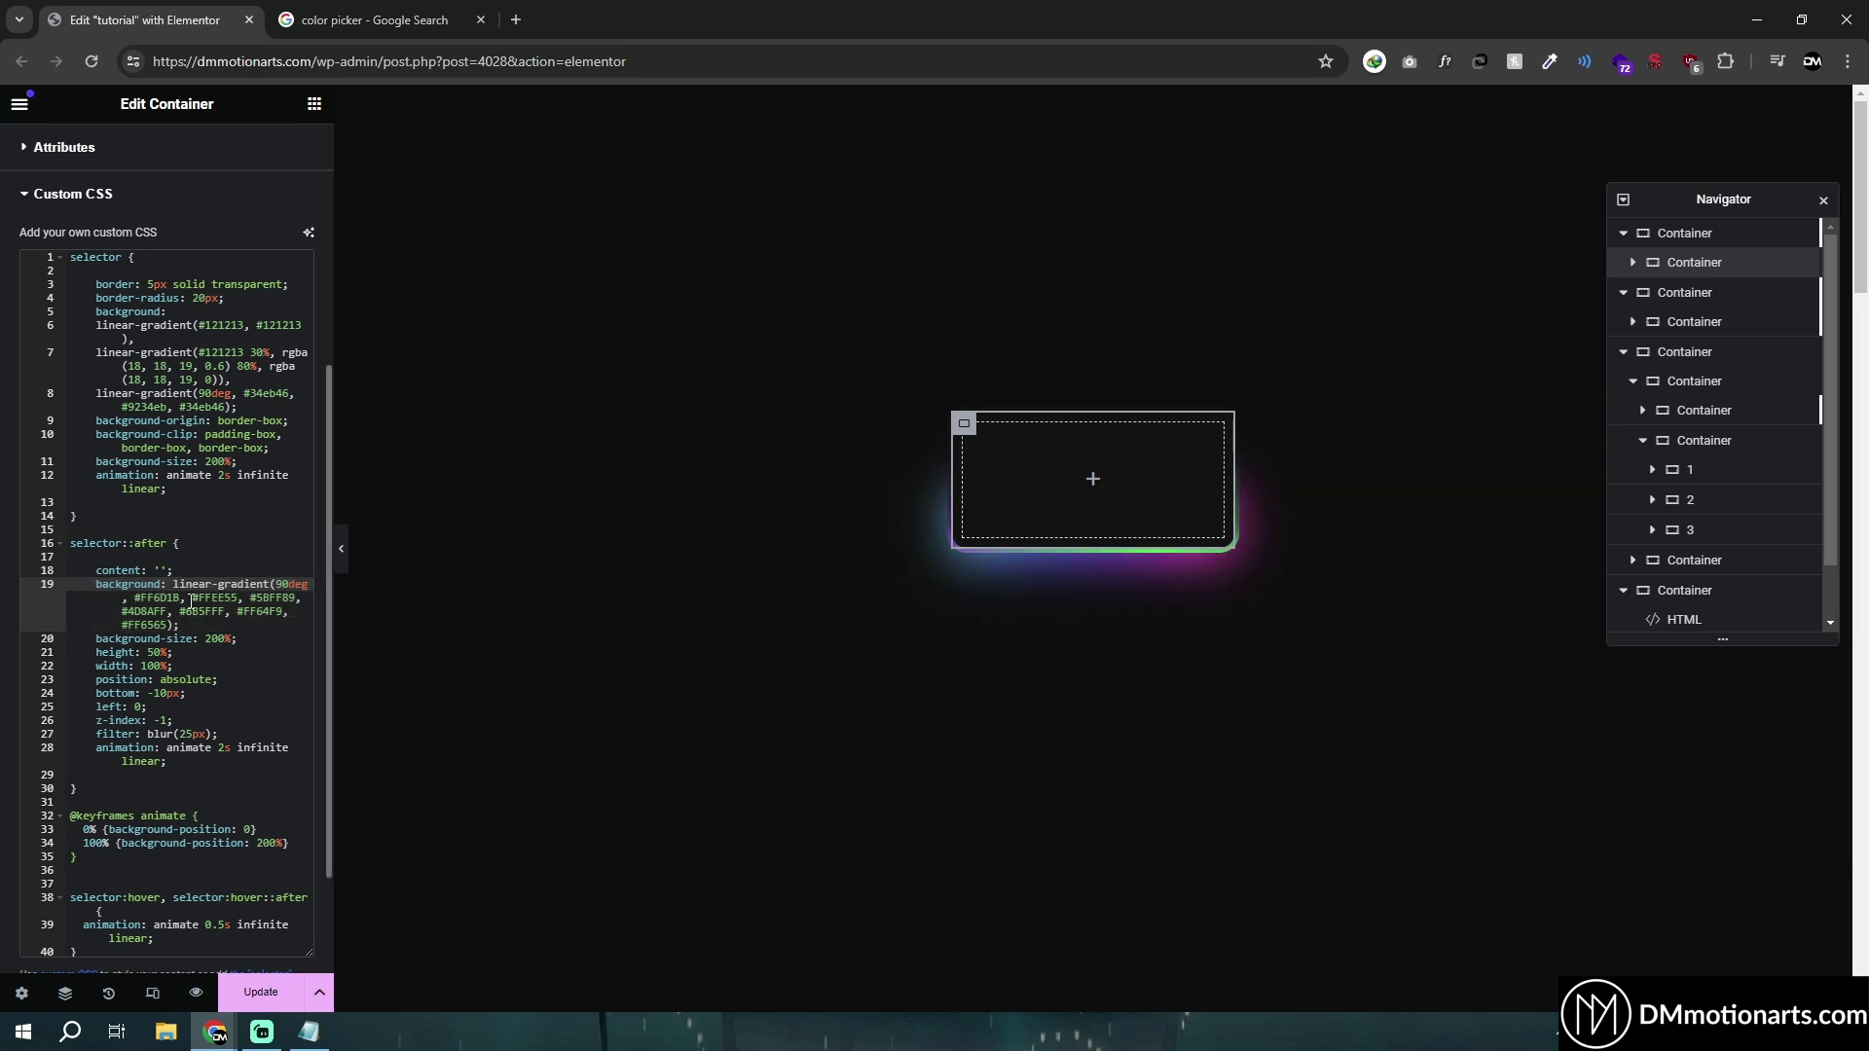
{"action": "left_click_drag", "start_coordinate": [96, 584], "coordinate": [181, 625]}
{"action": "type", "text": "background: linear-gradient(90deg, #34eb46, #9234eb, #34eb46);"}
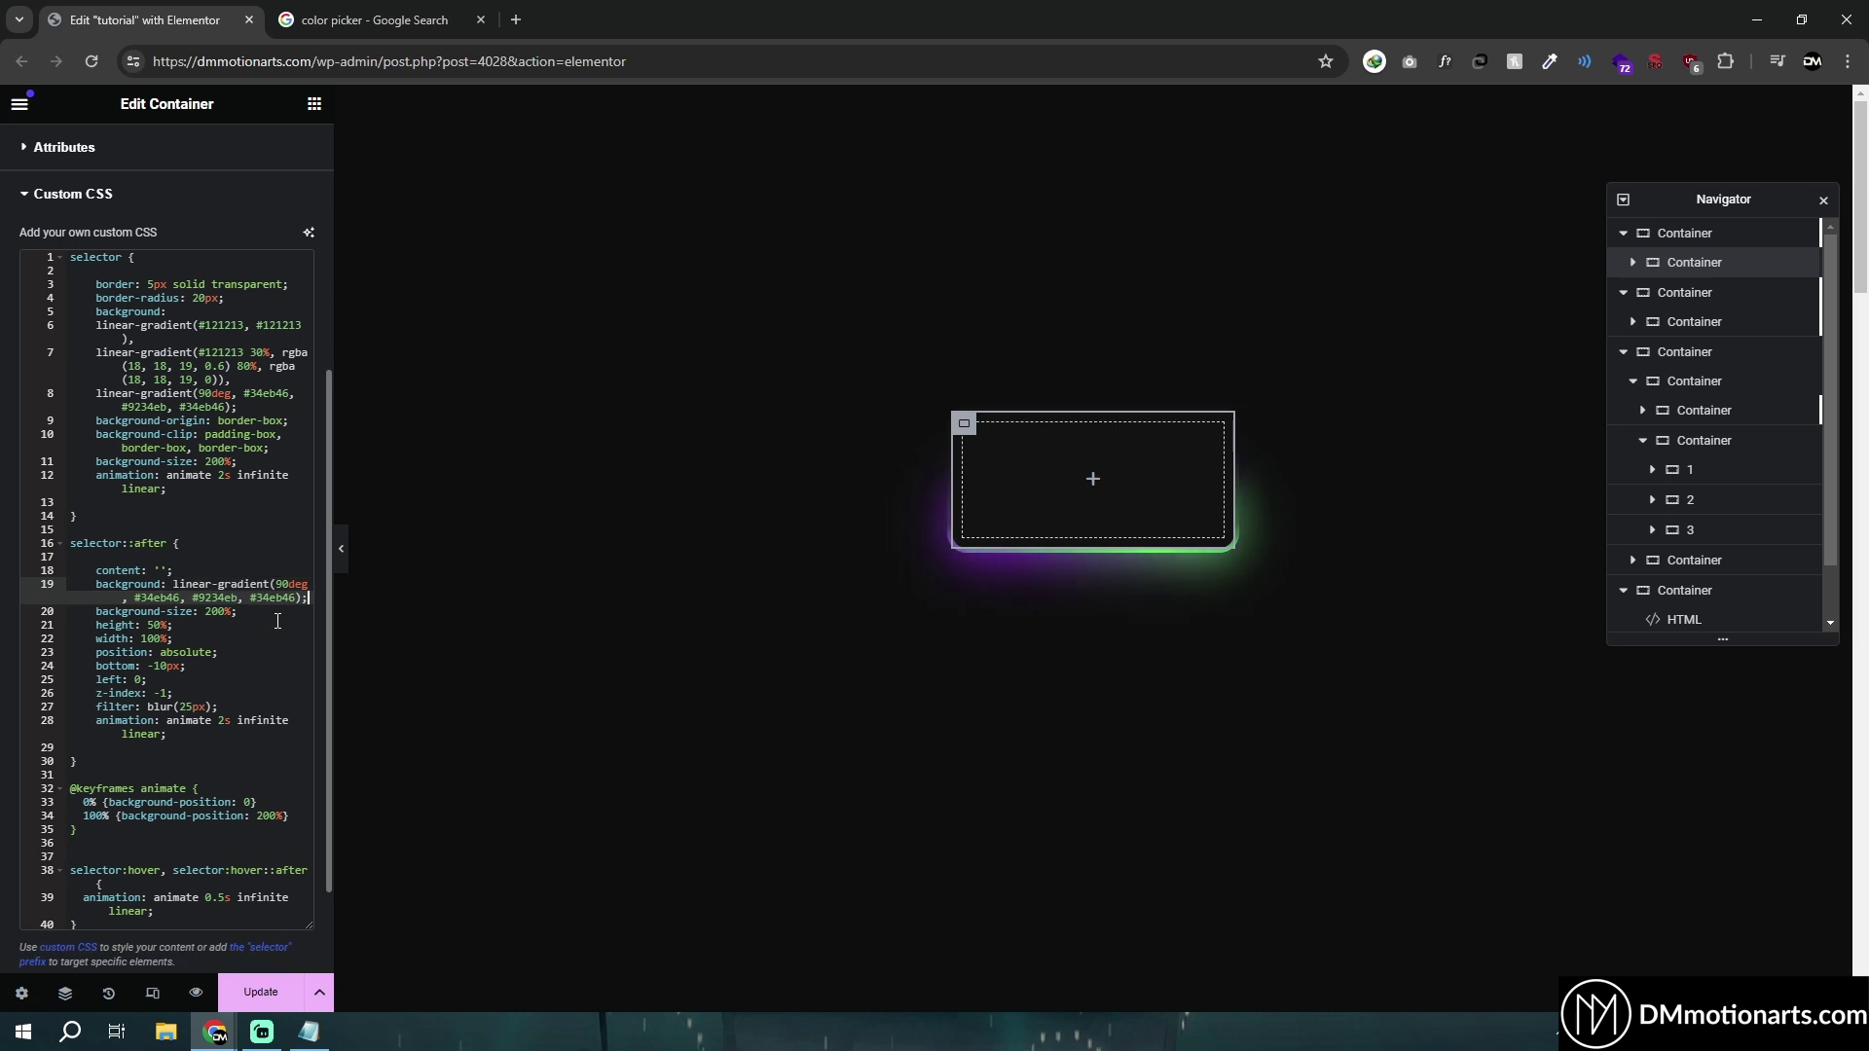
{"action": "left_click", "coordinate": [341, 548]}
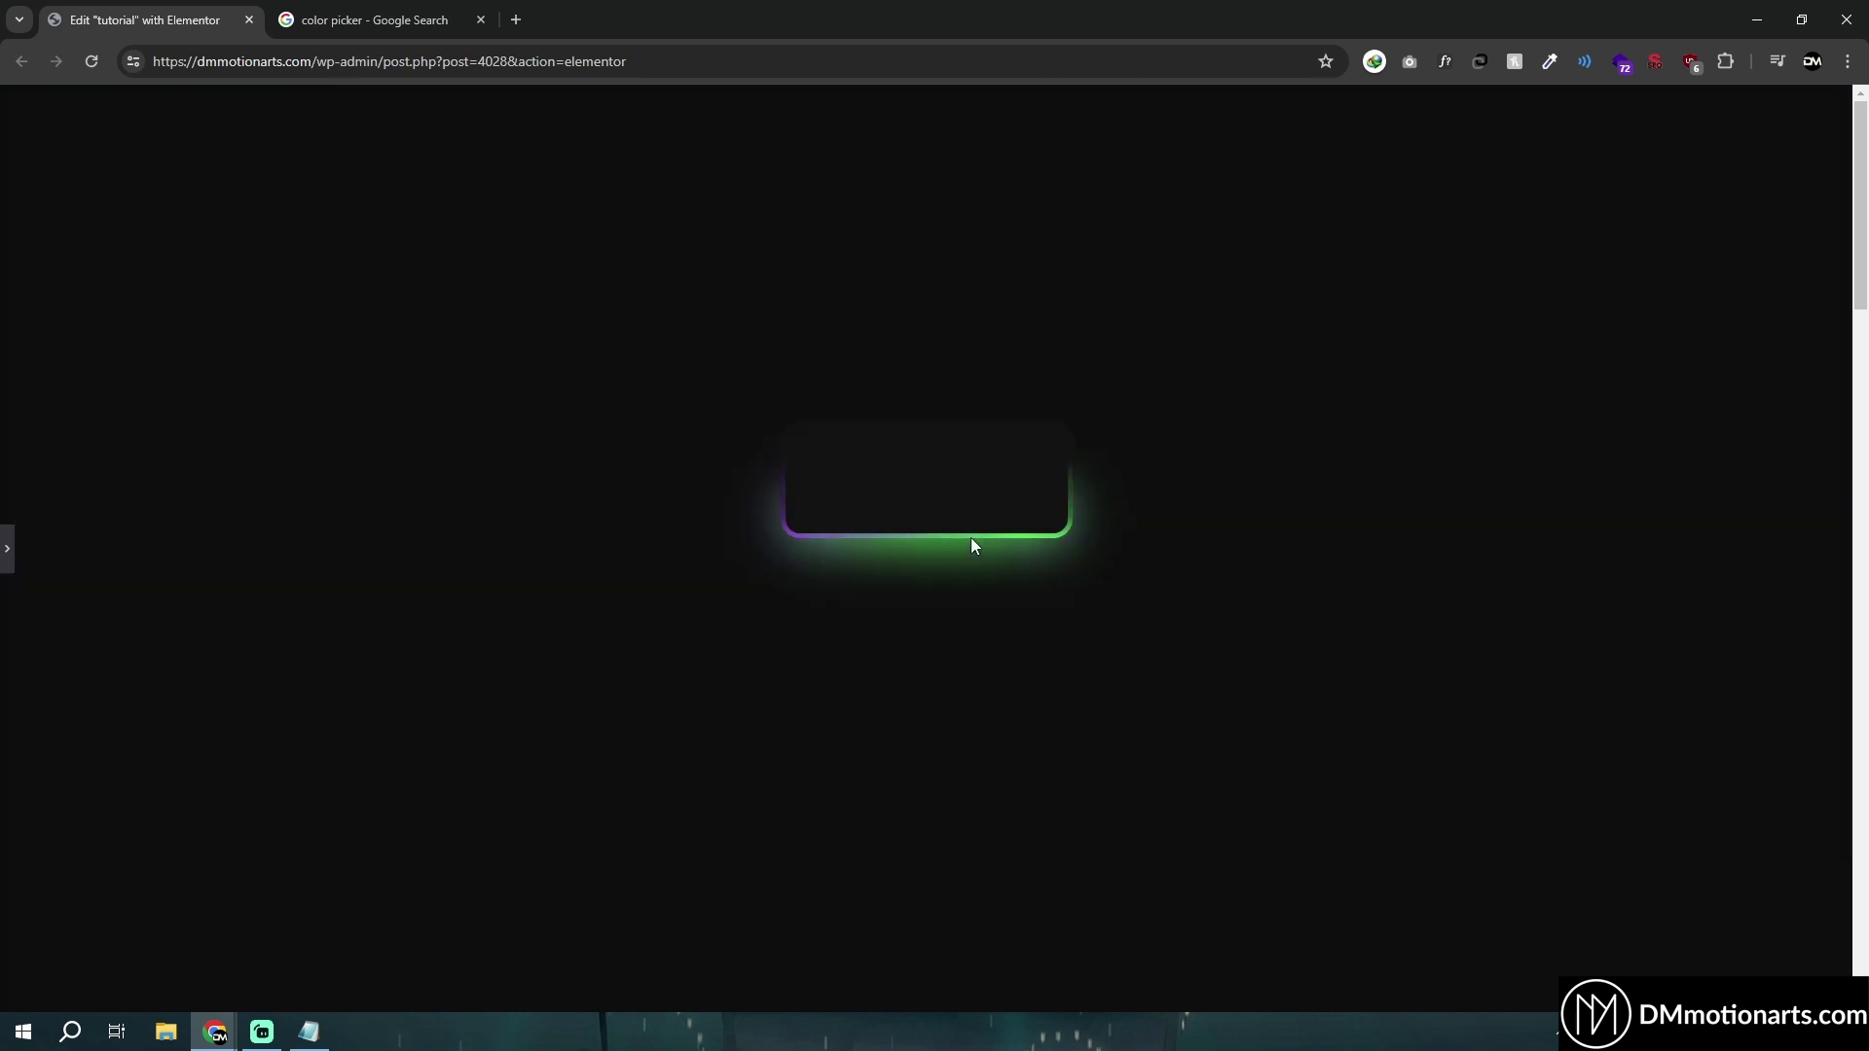
Step: Compare the selector and selector::after gradient lines in the Notepad CSS with the button's appearance in Elementor
{"action": "left_click", "coordinate": [310, 1032]}
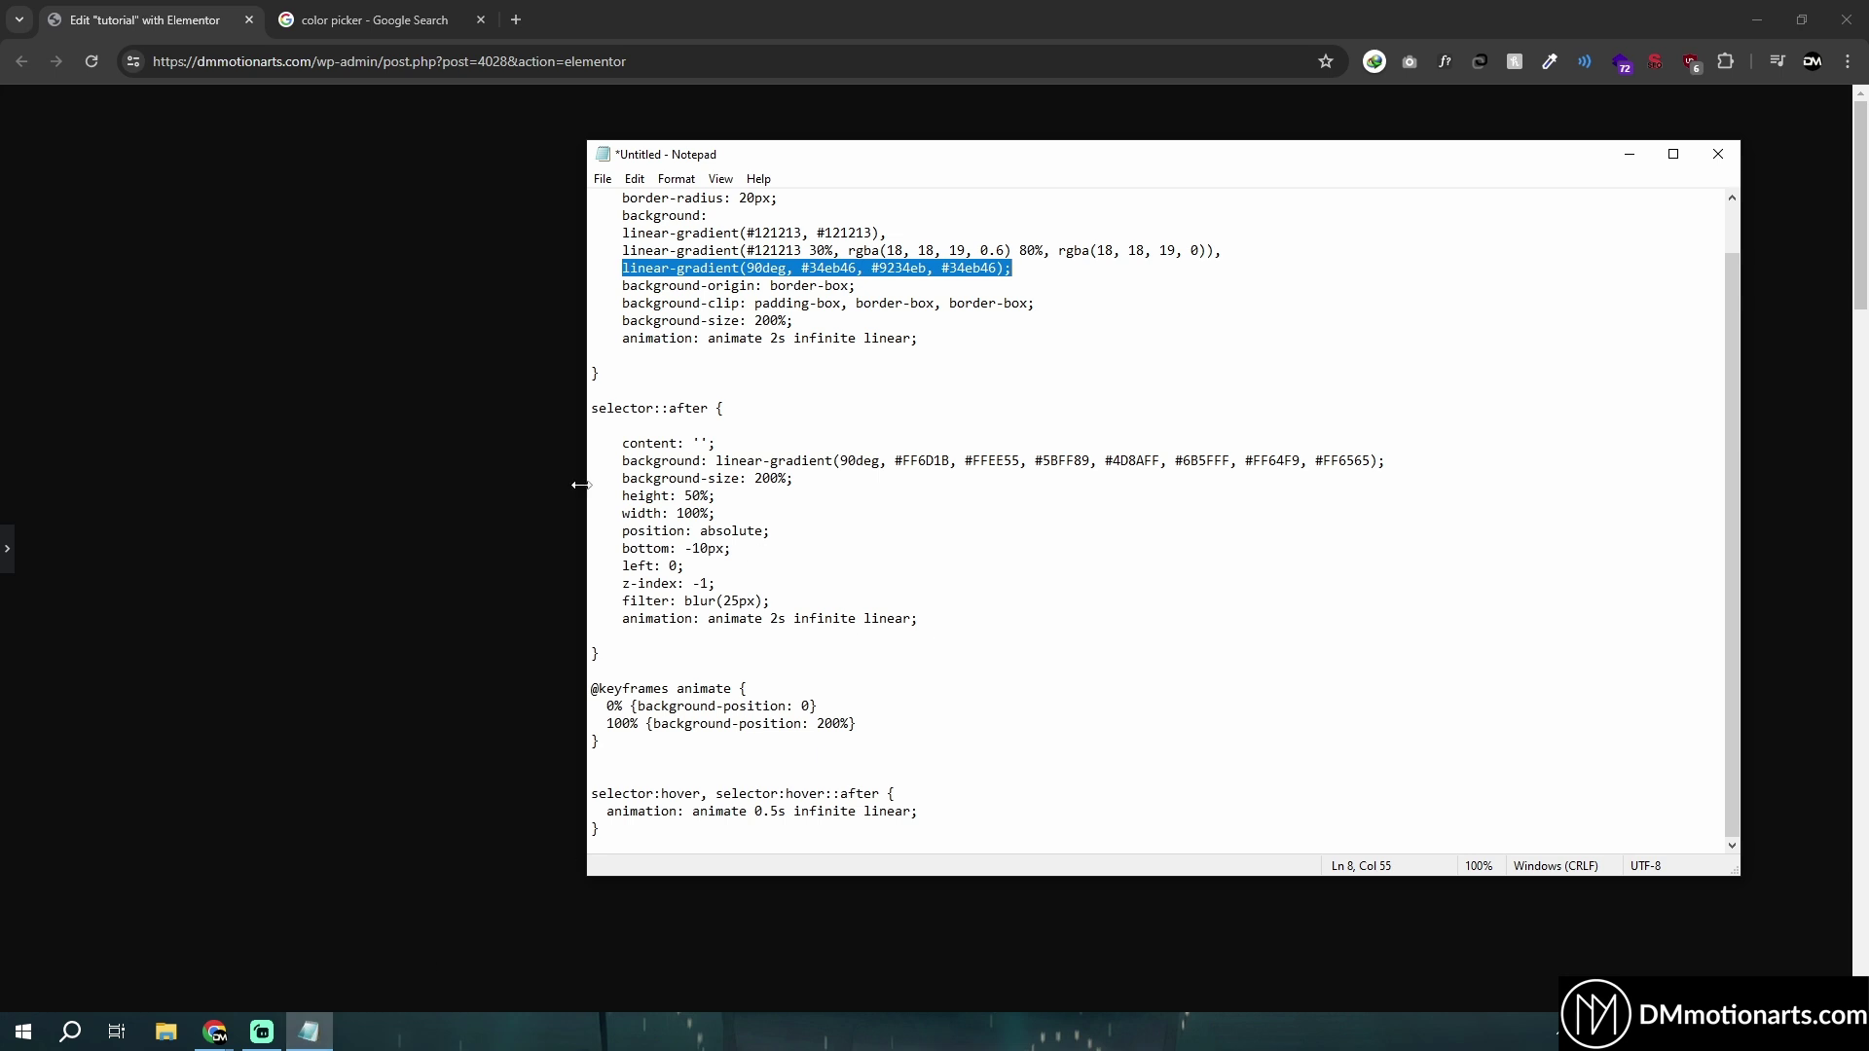
{"action": "left_click_drag", "start_coordinate": [617, 460], "coordinate": [1445, 456]}
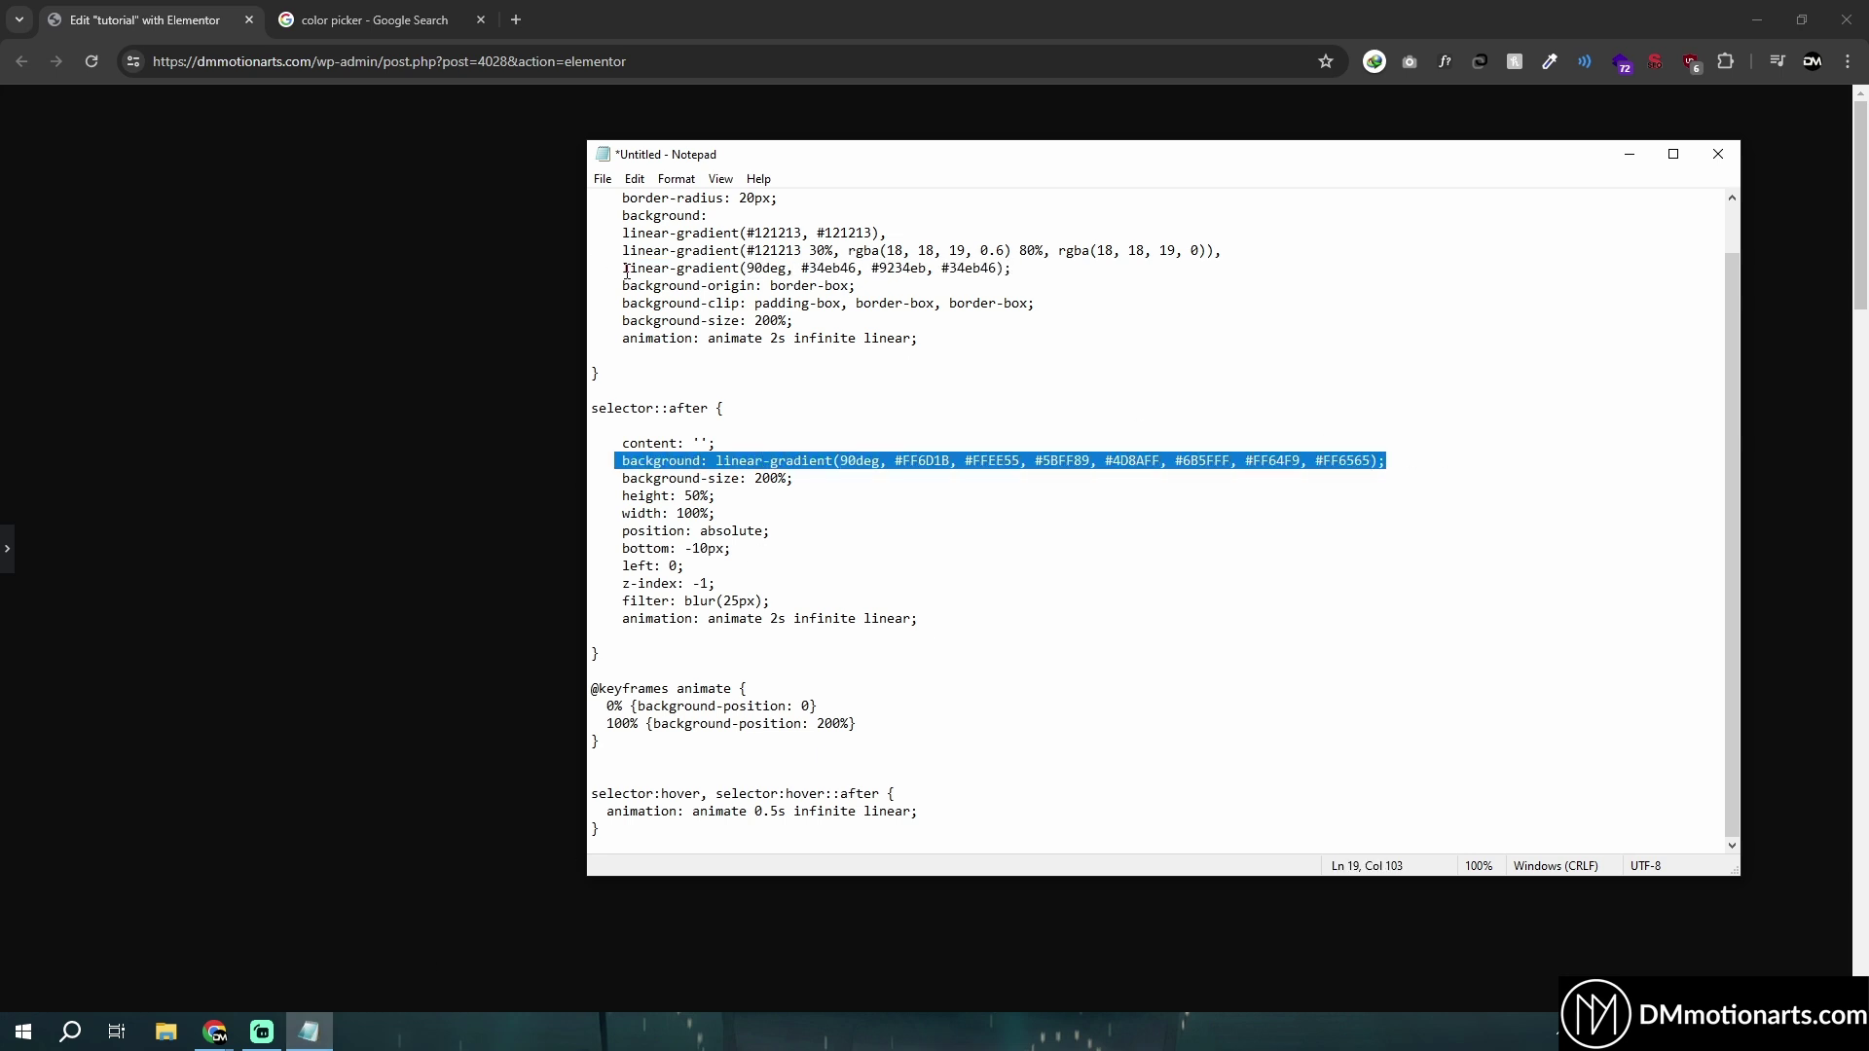
{"action": "left_click_drag", "start_coordinate": [624, 269], "coordinate": [1013, 269]}
{"action": "left_click", "coordinate": [479, 481]}
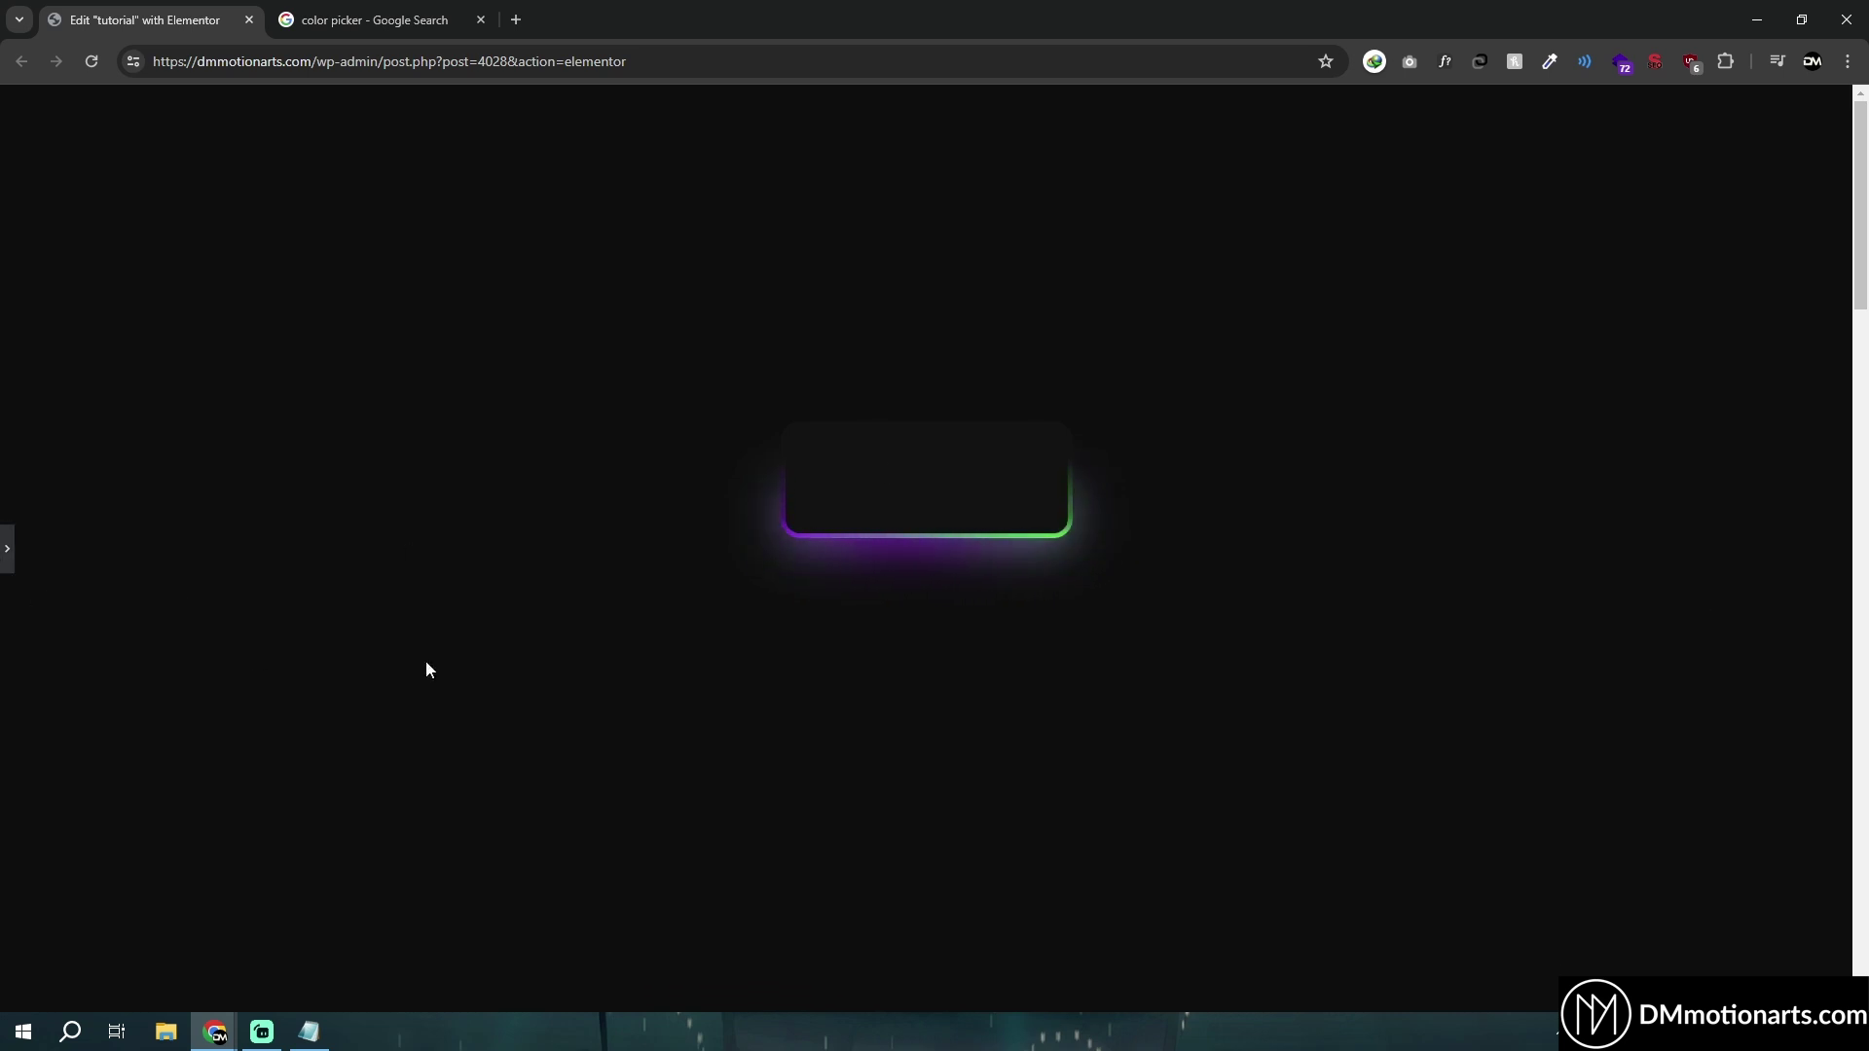
{"action": "key", "text": "ctrl+p"}
{"action": "key", "text": "alt+Tab"}
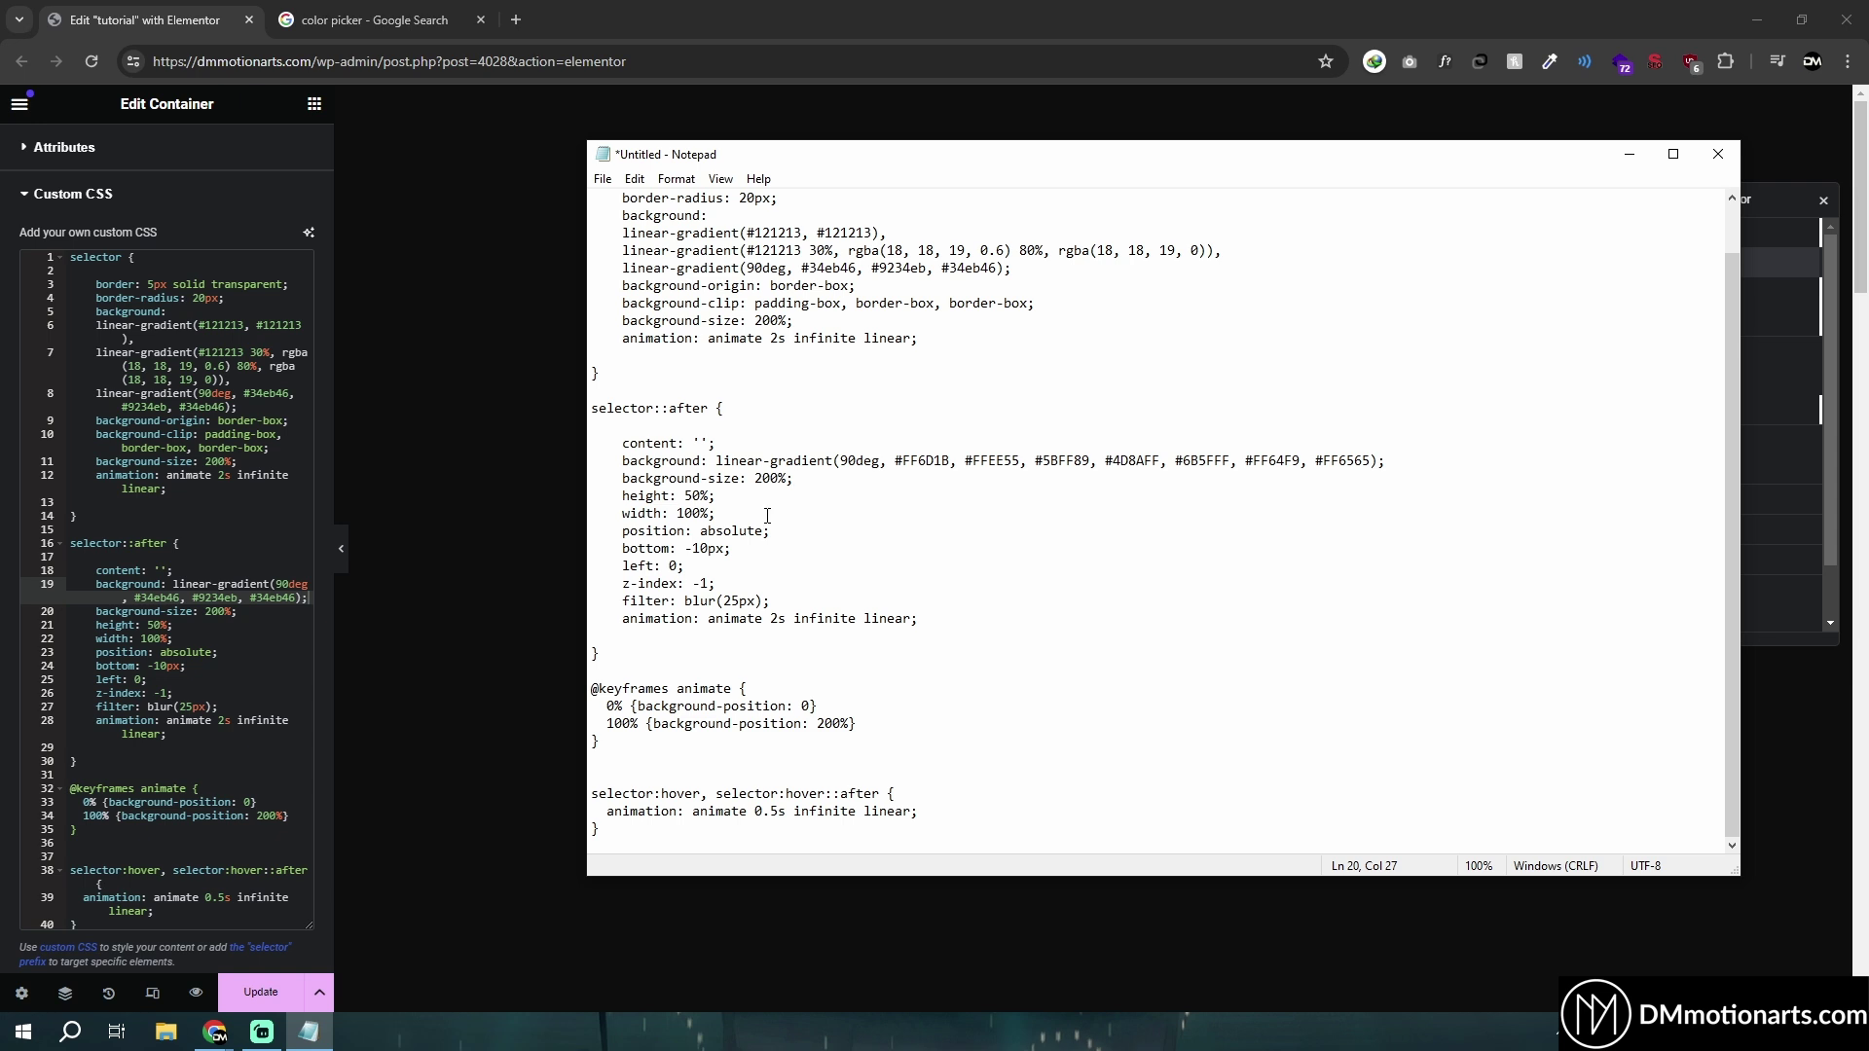
{"action": "key", "text": "alt+Tab"}
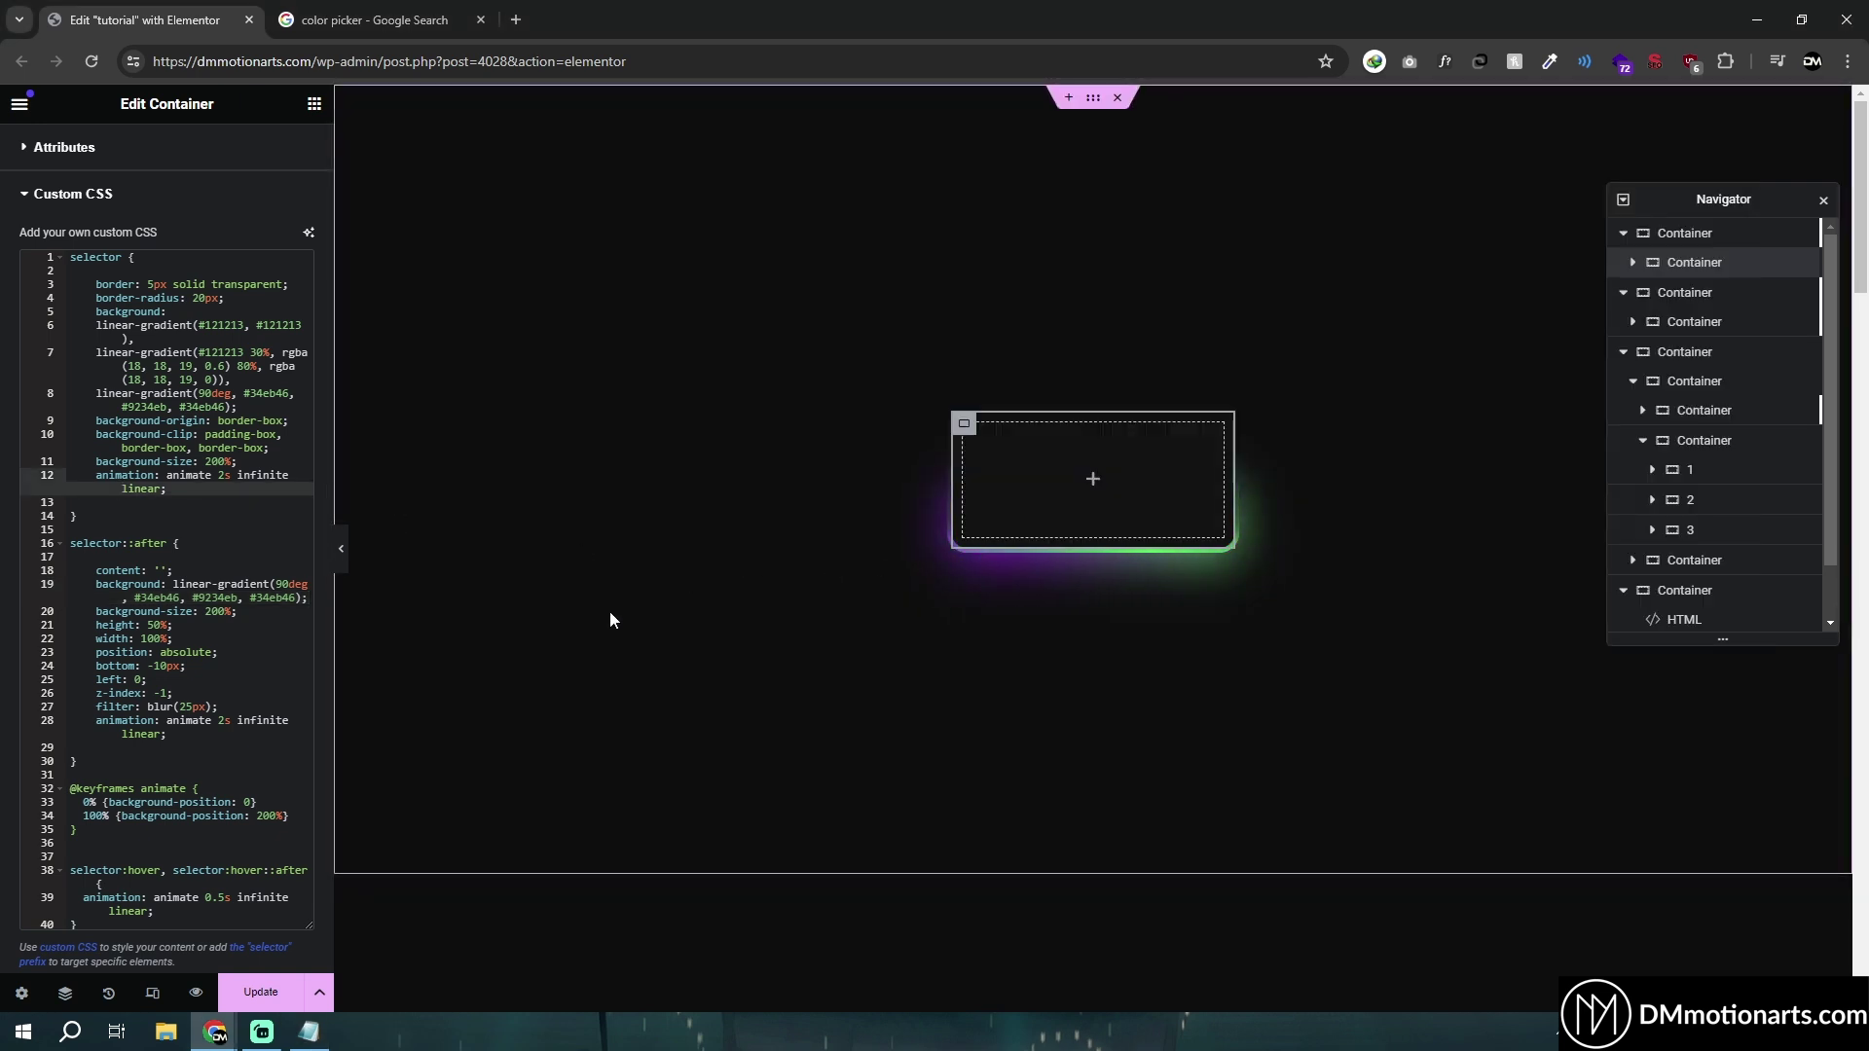
Step: Replace all of the container's custom CSS in Elementor with the full Notepad CSS and preview the button
{"action": "left_click", "coordinate": [308, 1032]}
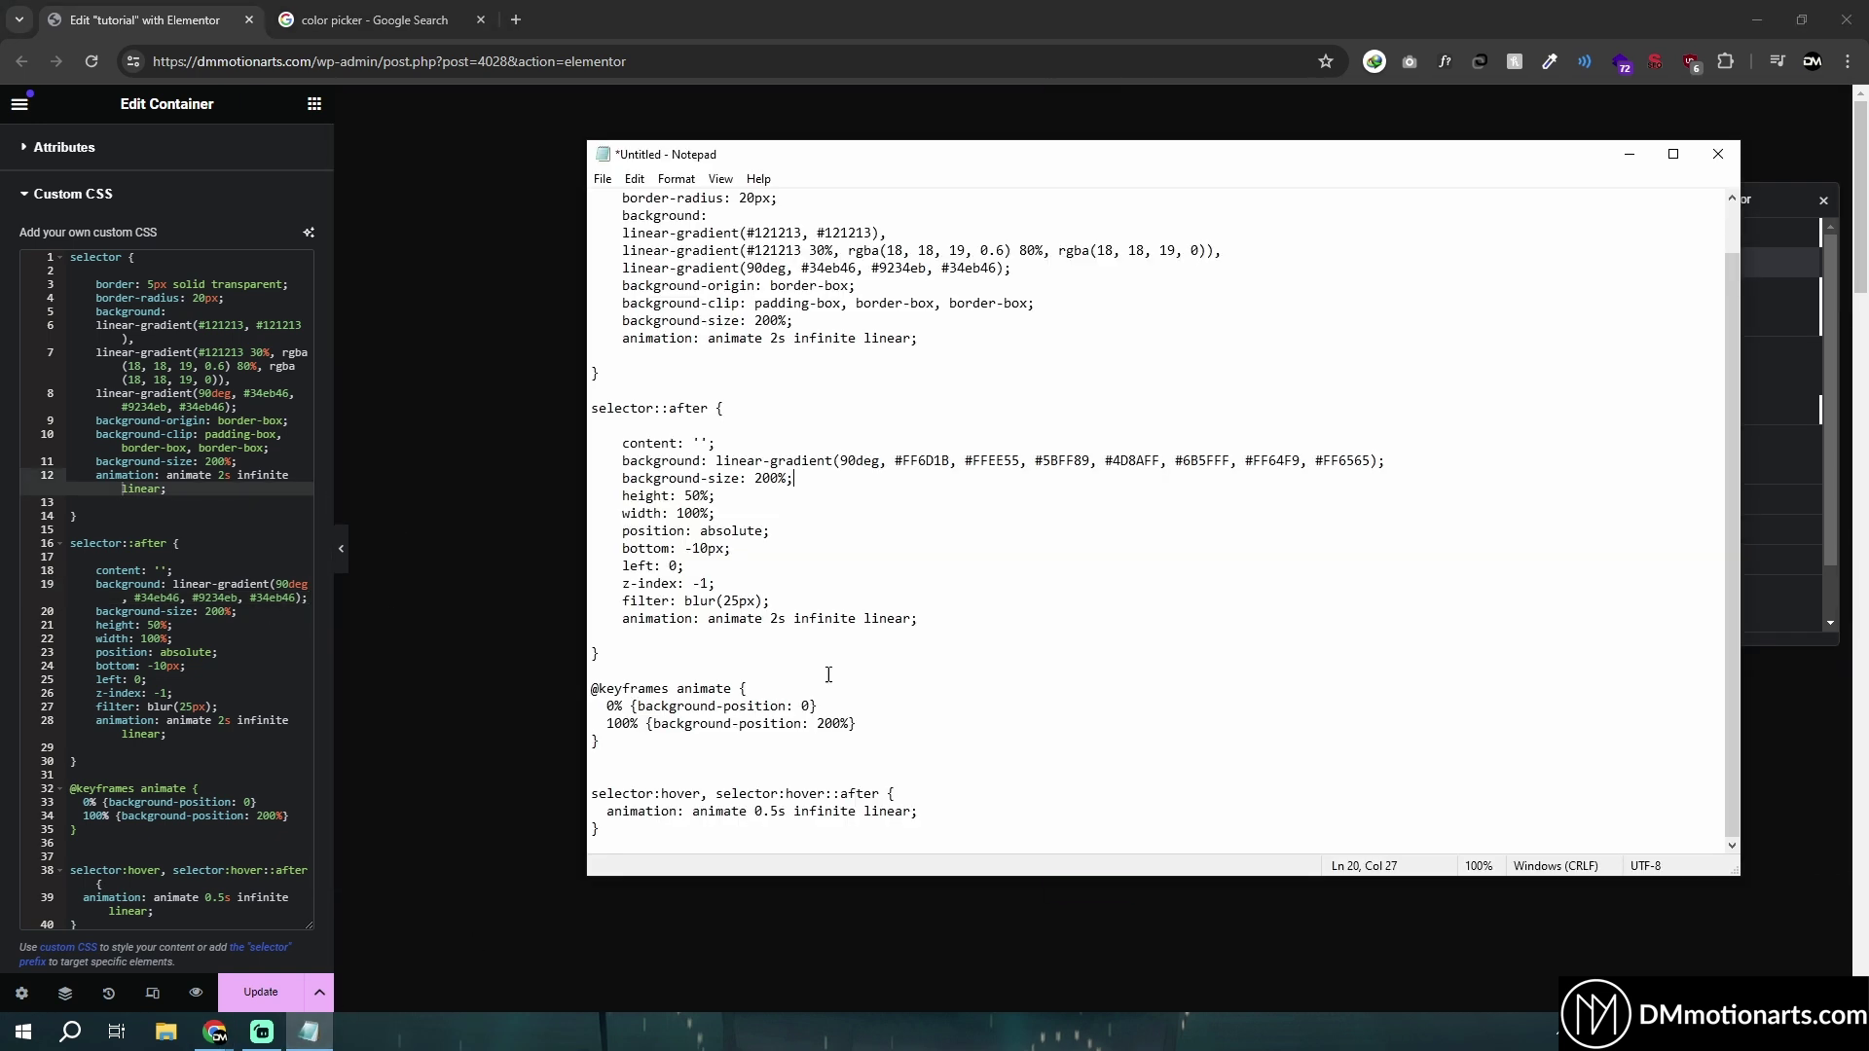
{"action": "key", "text": "ctrl+a"}
{"action": "key", "text": "ctrl+c"}
{"action": "left_click", "coordinate": [308, 693]}
{"action": "key", "text": "ctrl+a"}
{"action": "key", "text": "ctrl+v"}
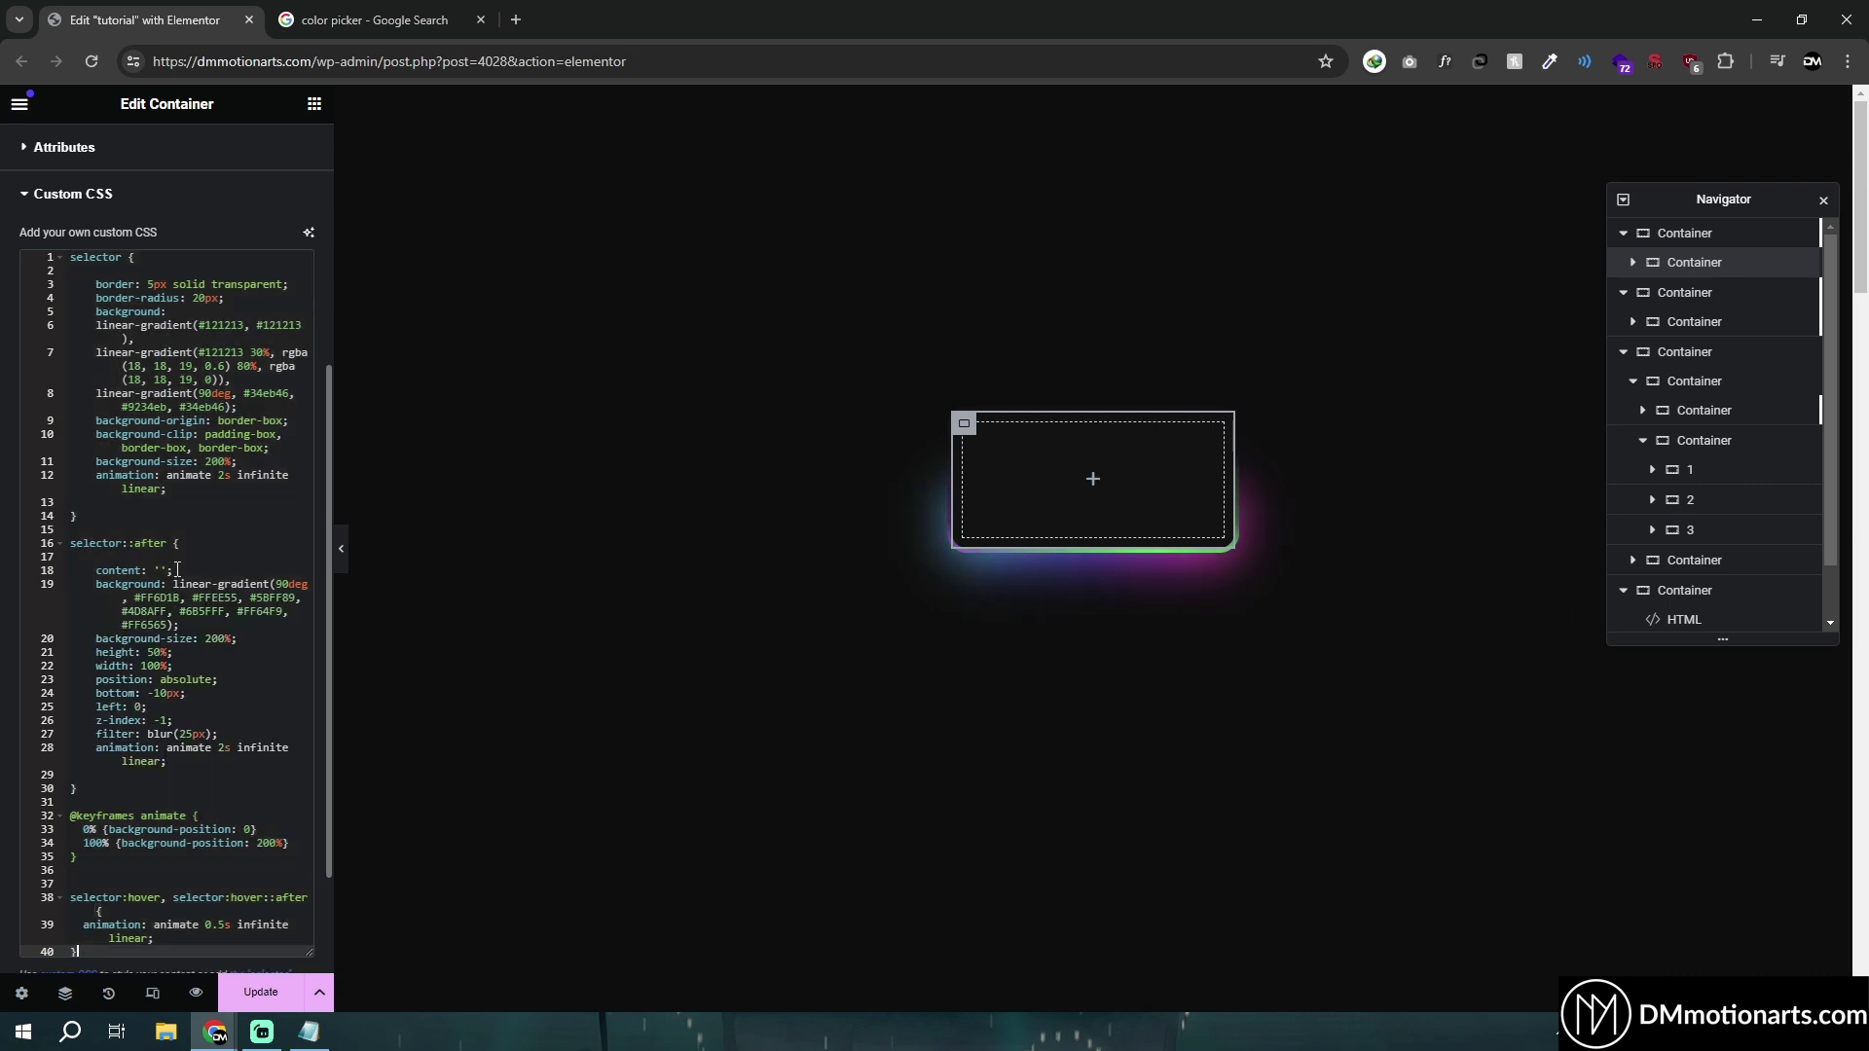
{"action": "left_click", "coordinate": [340, 548]}
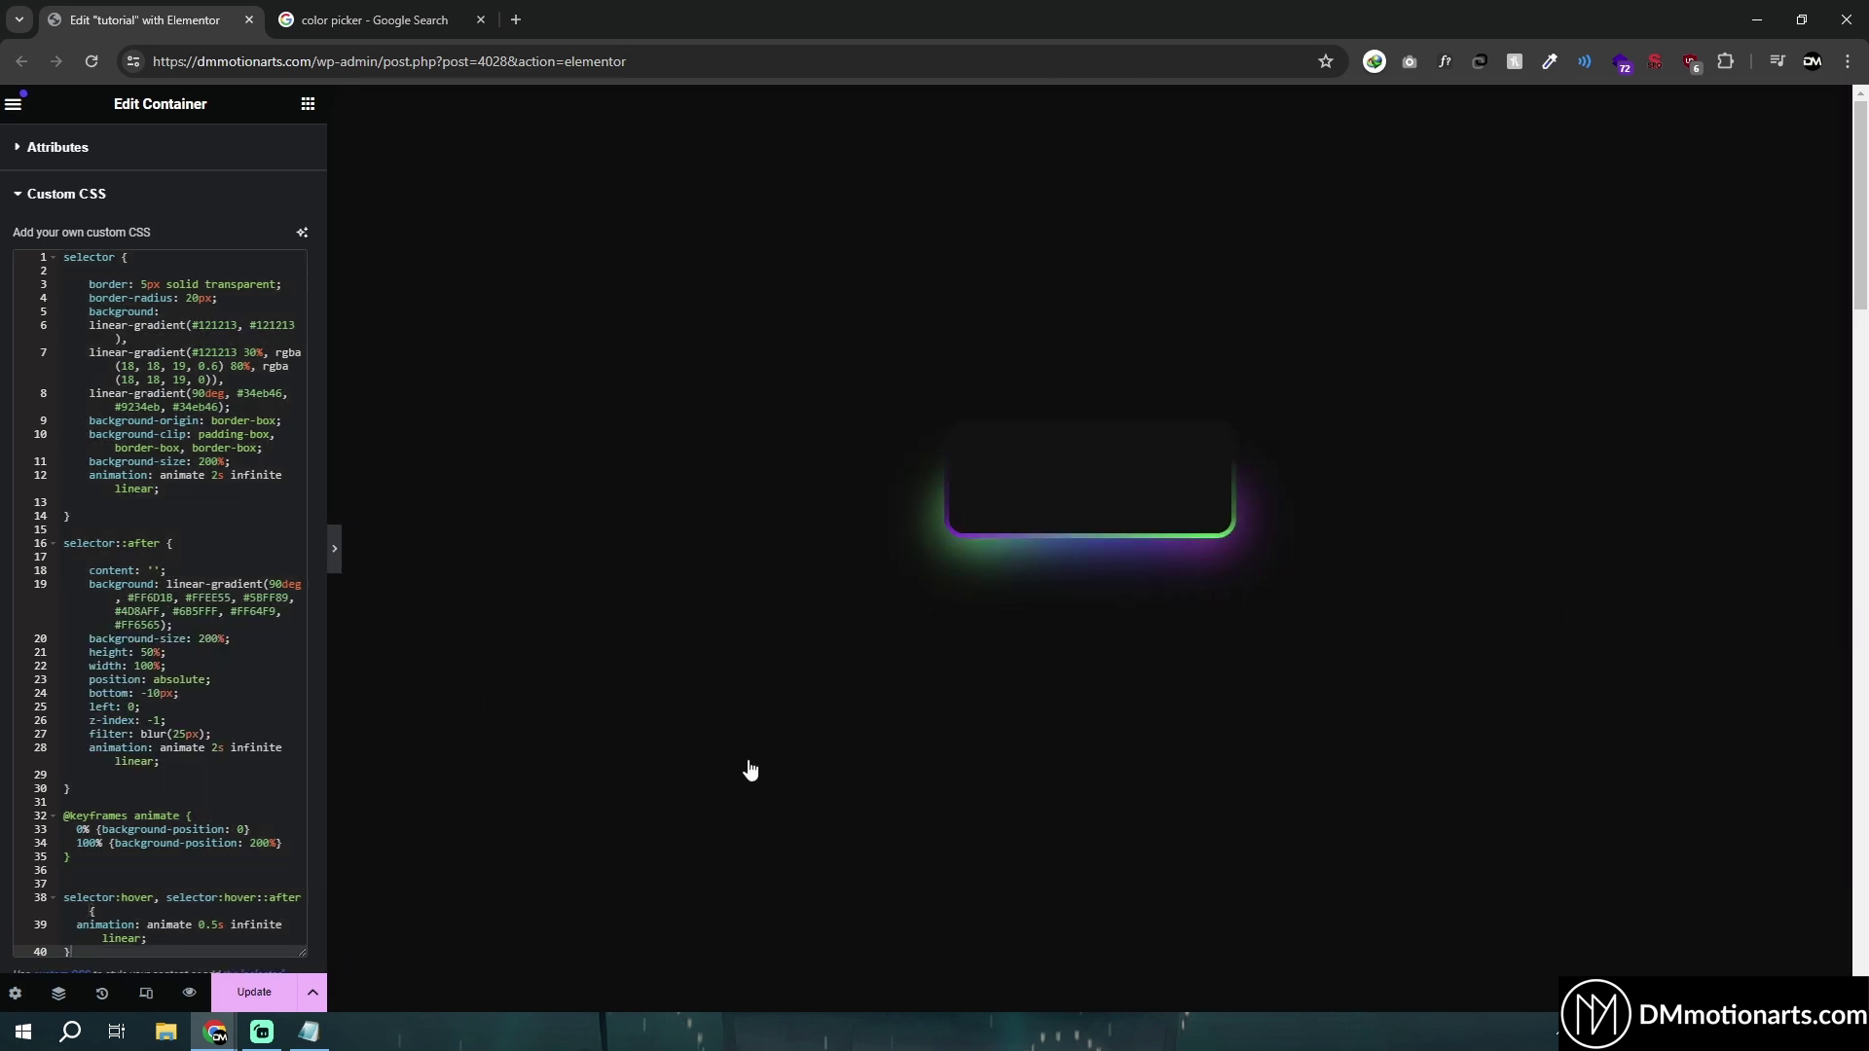
{"action": "left_click", "coordinate": [7, 548]}
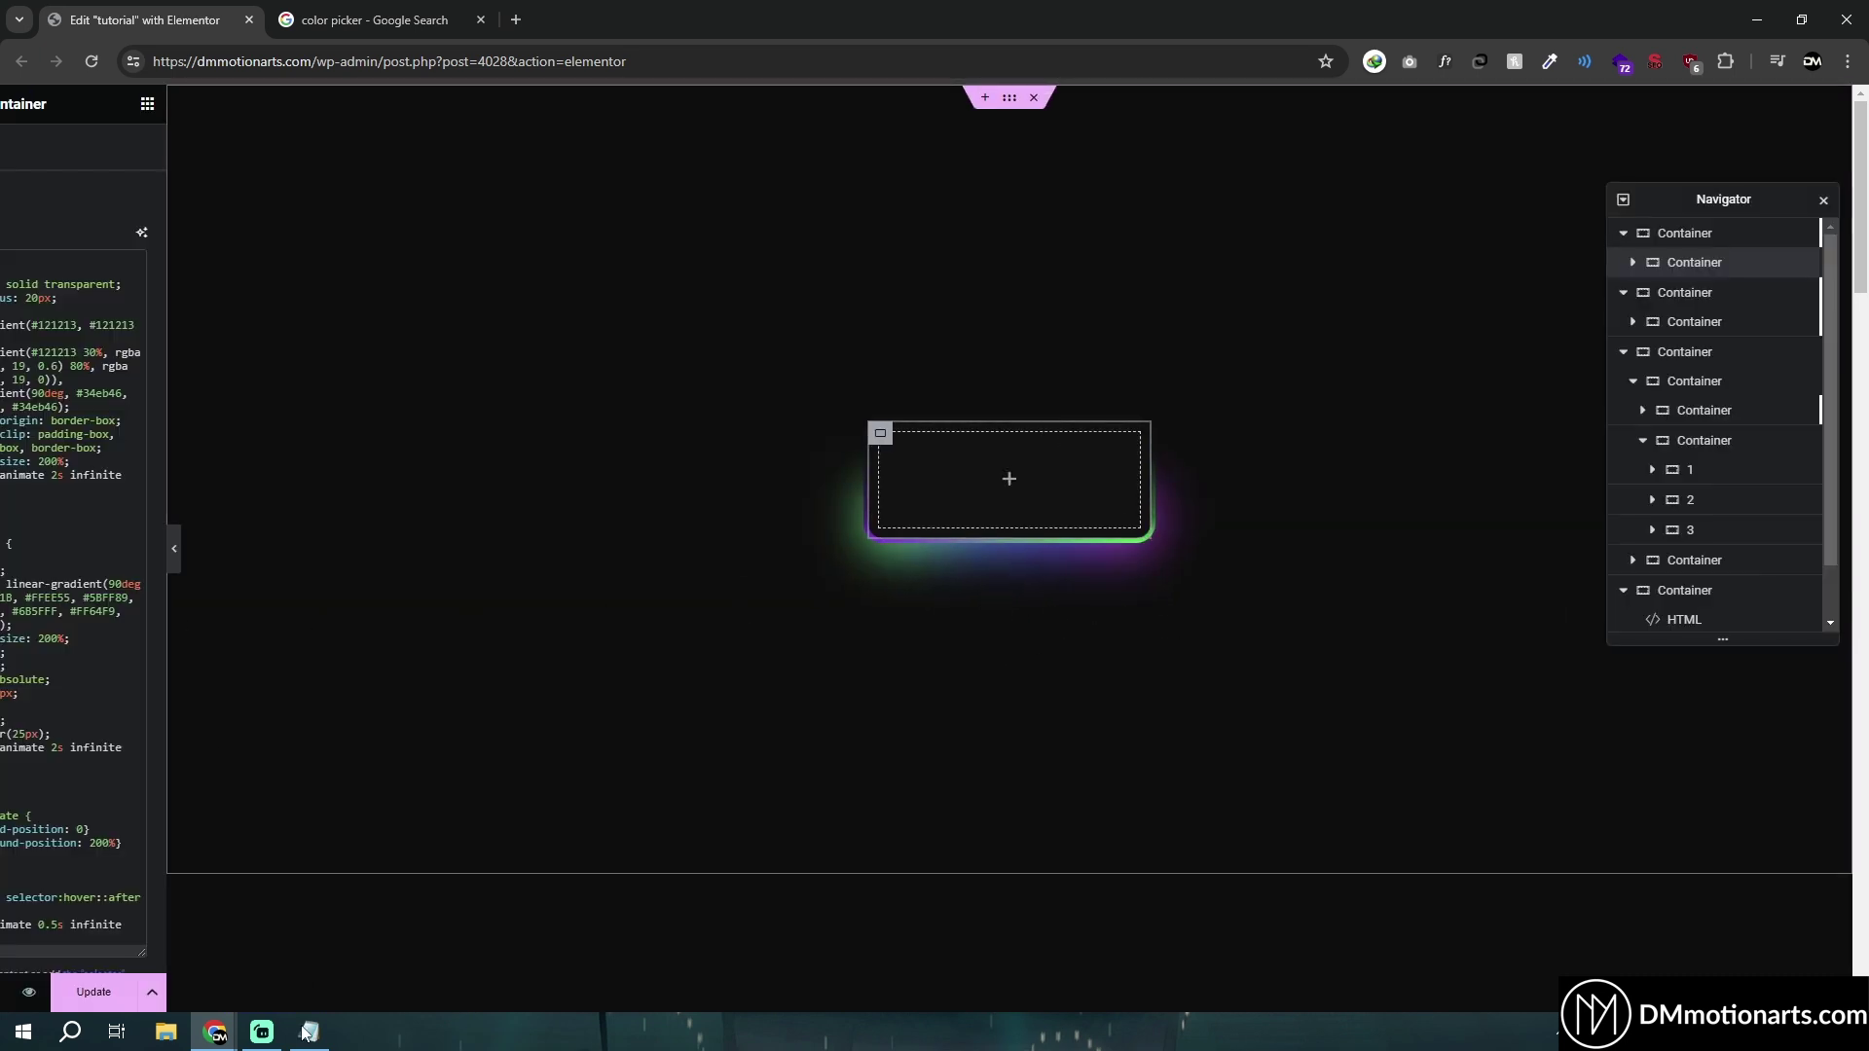
Step: In Notepad, copy the seven-color gradient from selector::after over the selector's 90deg gradient of #34eb46 and #9234eb
{"action": "left_click", "coordinate": [308, 1032]}
{"action": "left_click", "coordinate": [720, 583]}
{"action": "mouse_move", "coordinate": [720, 464]}
{"action": "left_mouse_down"}
{"action": "mouse_move", "coordinate": [1386, 460]}
{"action": "mouse_move", "coordinate": [731, 455]}
{"action": "left_mouse_up"}
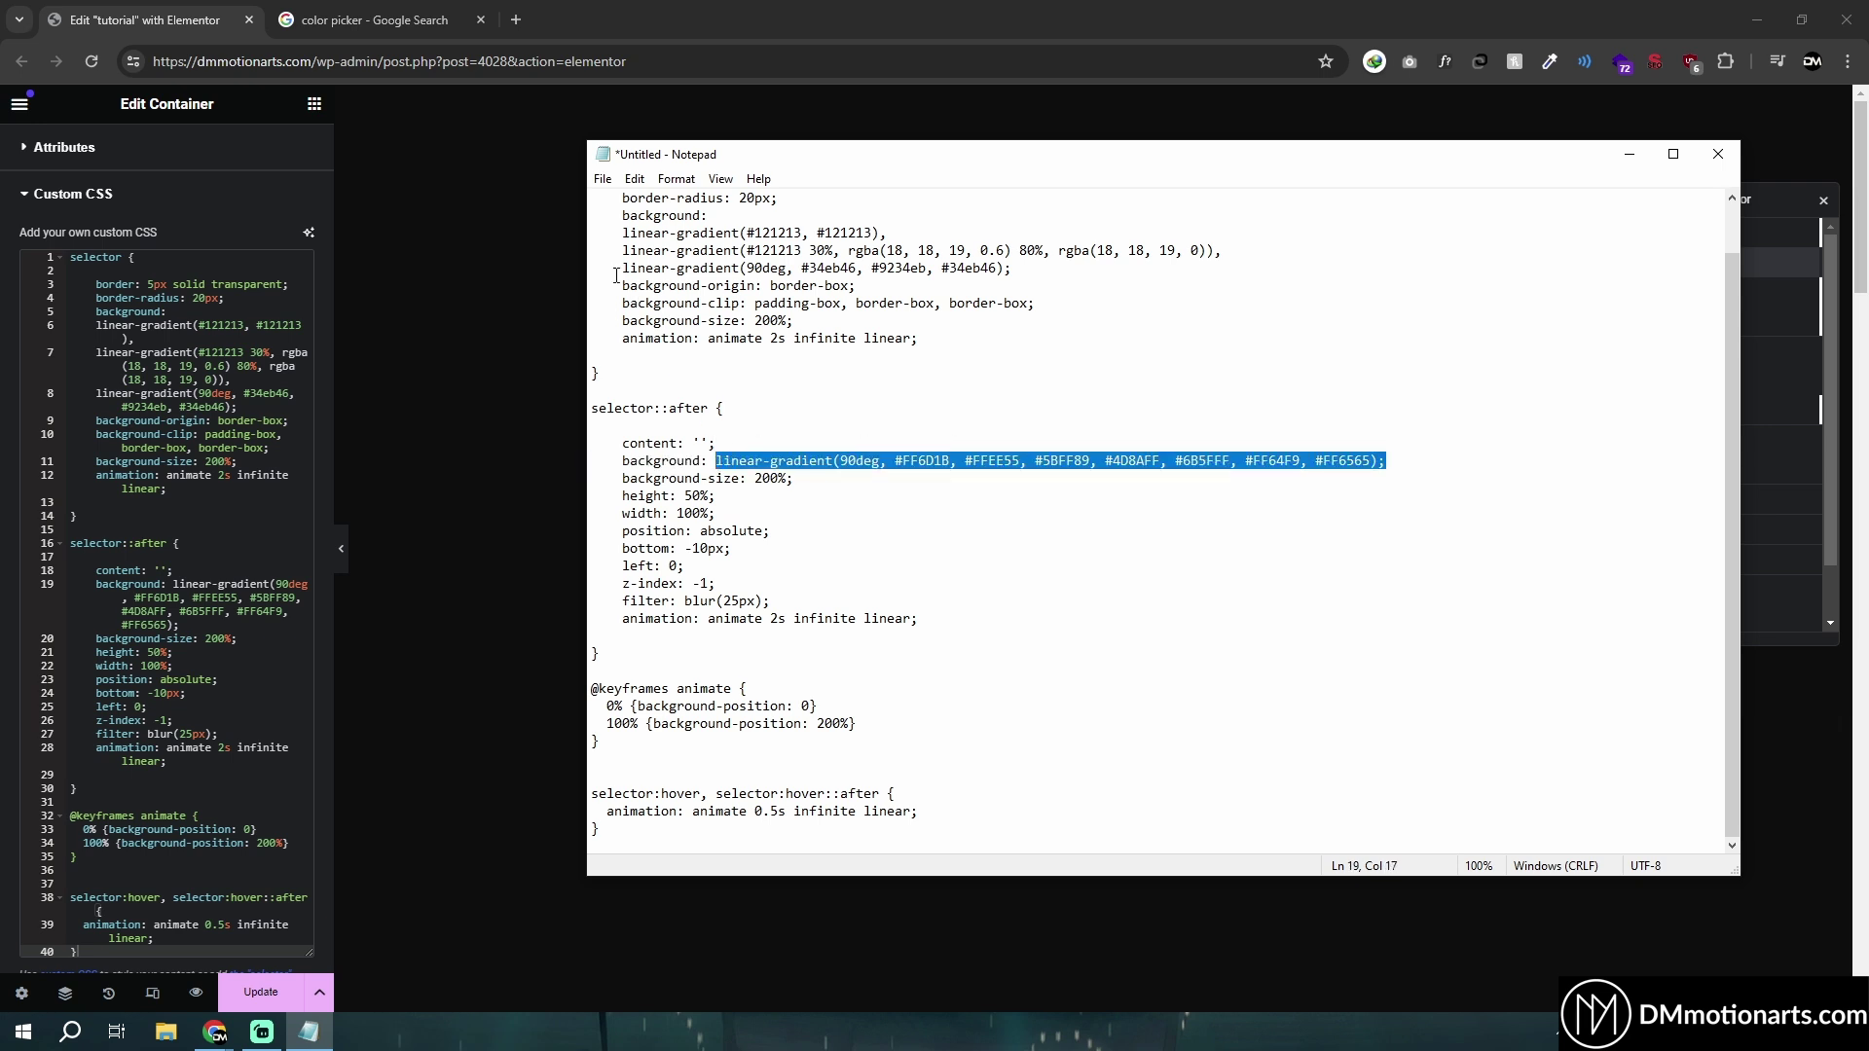
{"action": "key", "text": "ctrl+c"}
{"action": "left_click_drag", "start_coordinate": [624, 269], "coordinate": [1012, 268]}
{"action": "key", "text": "ctrl+v"}
Step: Replace the container's entire custom CSS in Elementor with the Notepad version using the seven-color gradient in both rules
{"action": "left_click", "coordinate": [325, 551]}
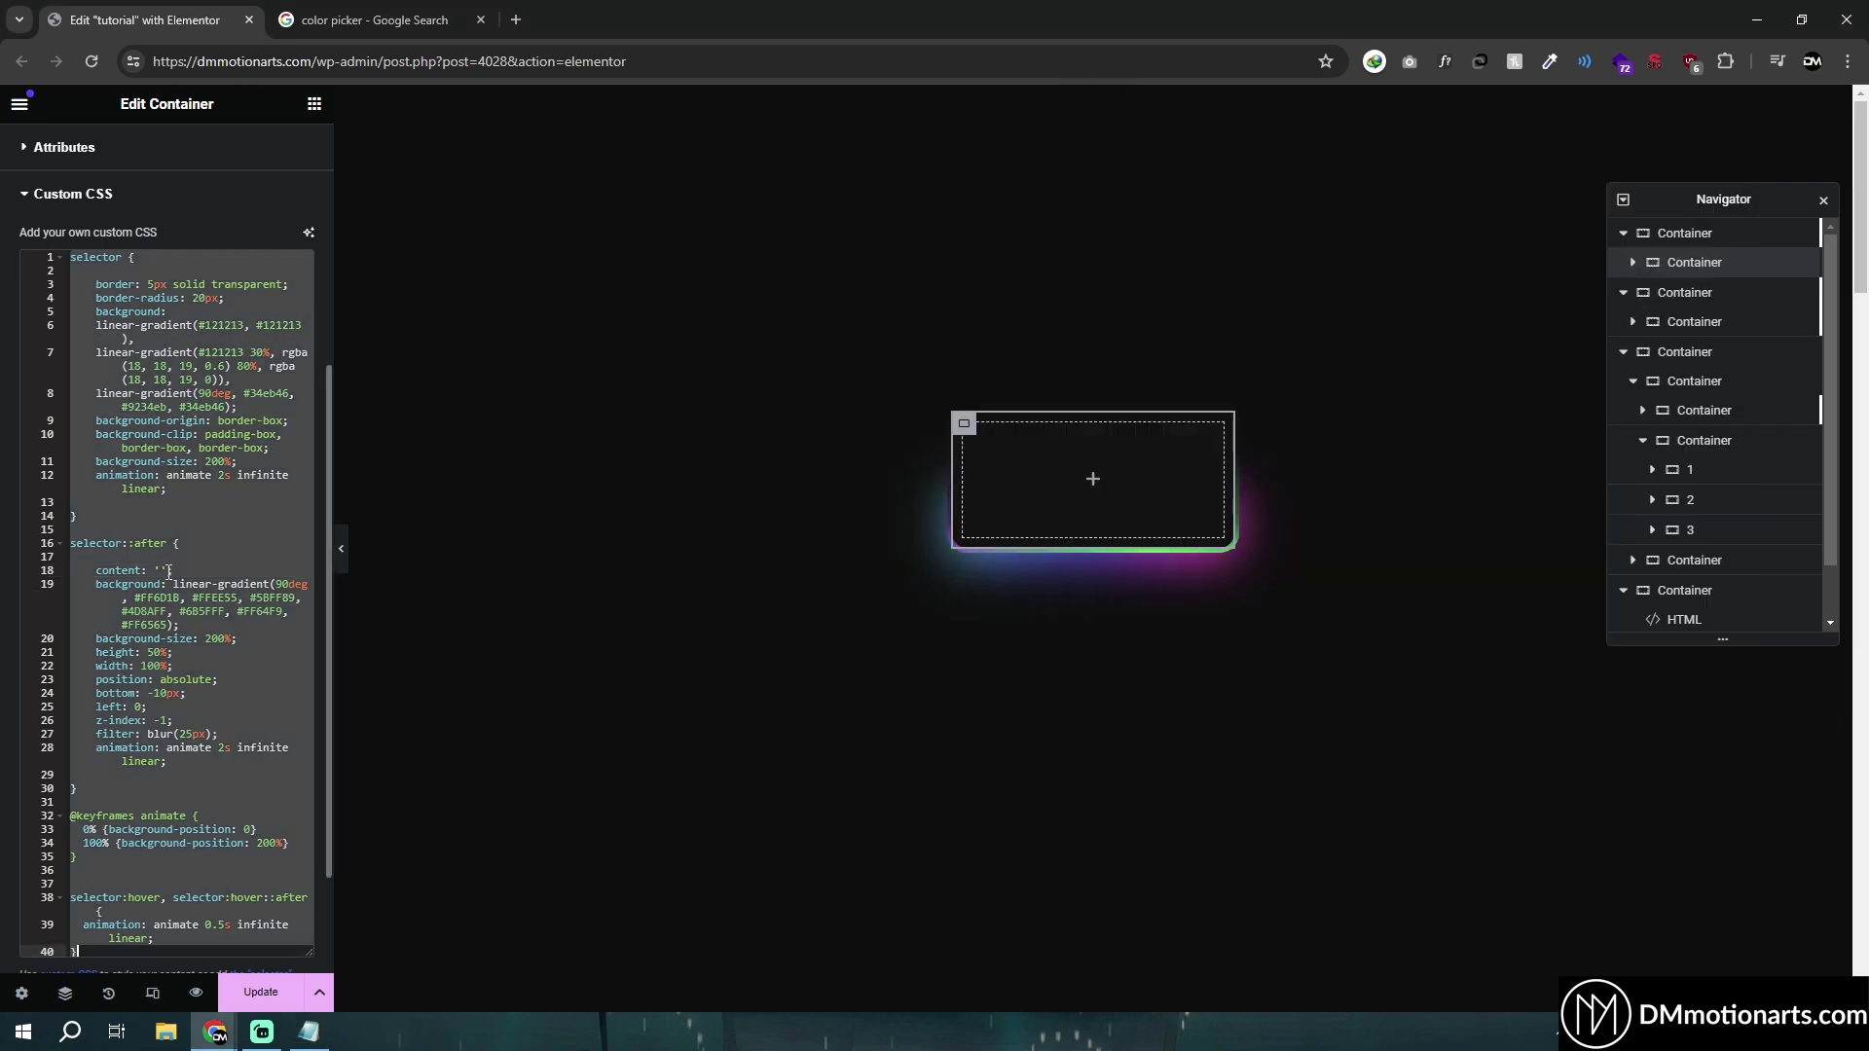
{"action": "key", "text": "ctrl+a"}
{"action": "key", "text": "ctrl+v"}
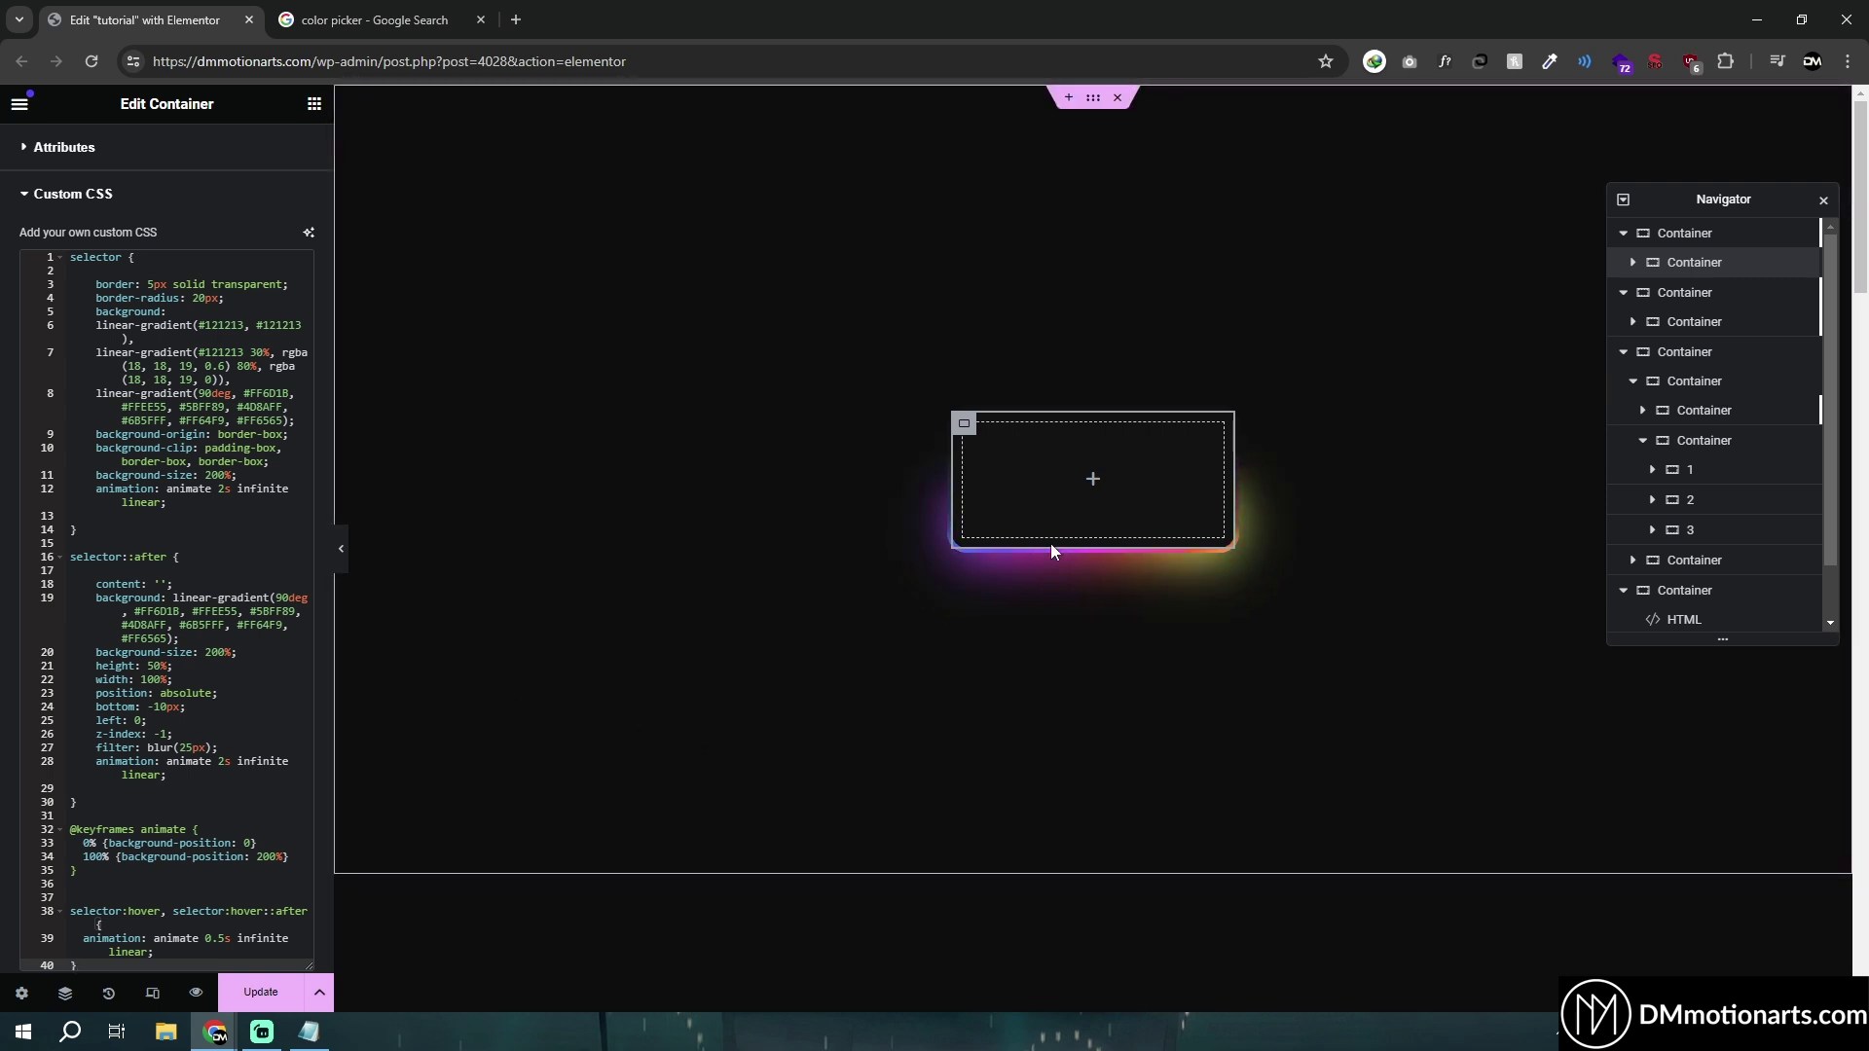
{"action": "key", "text": "alt+Tab"}
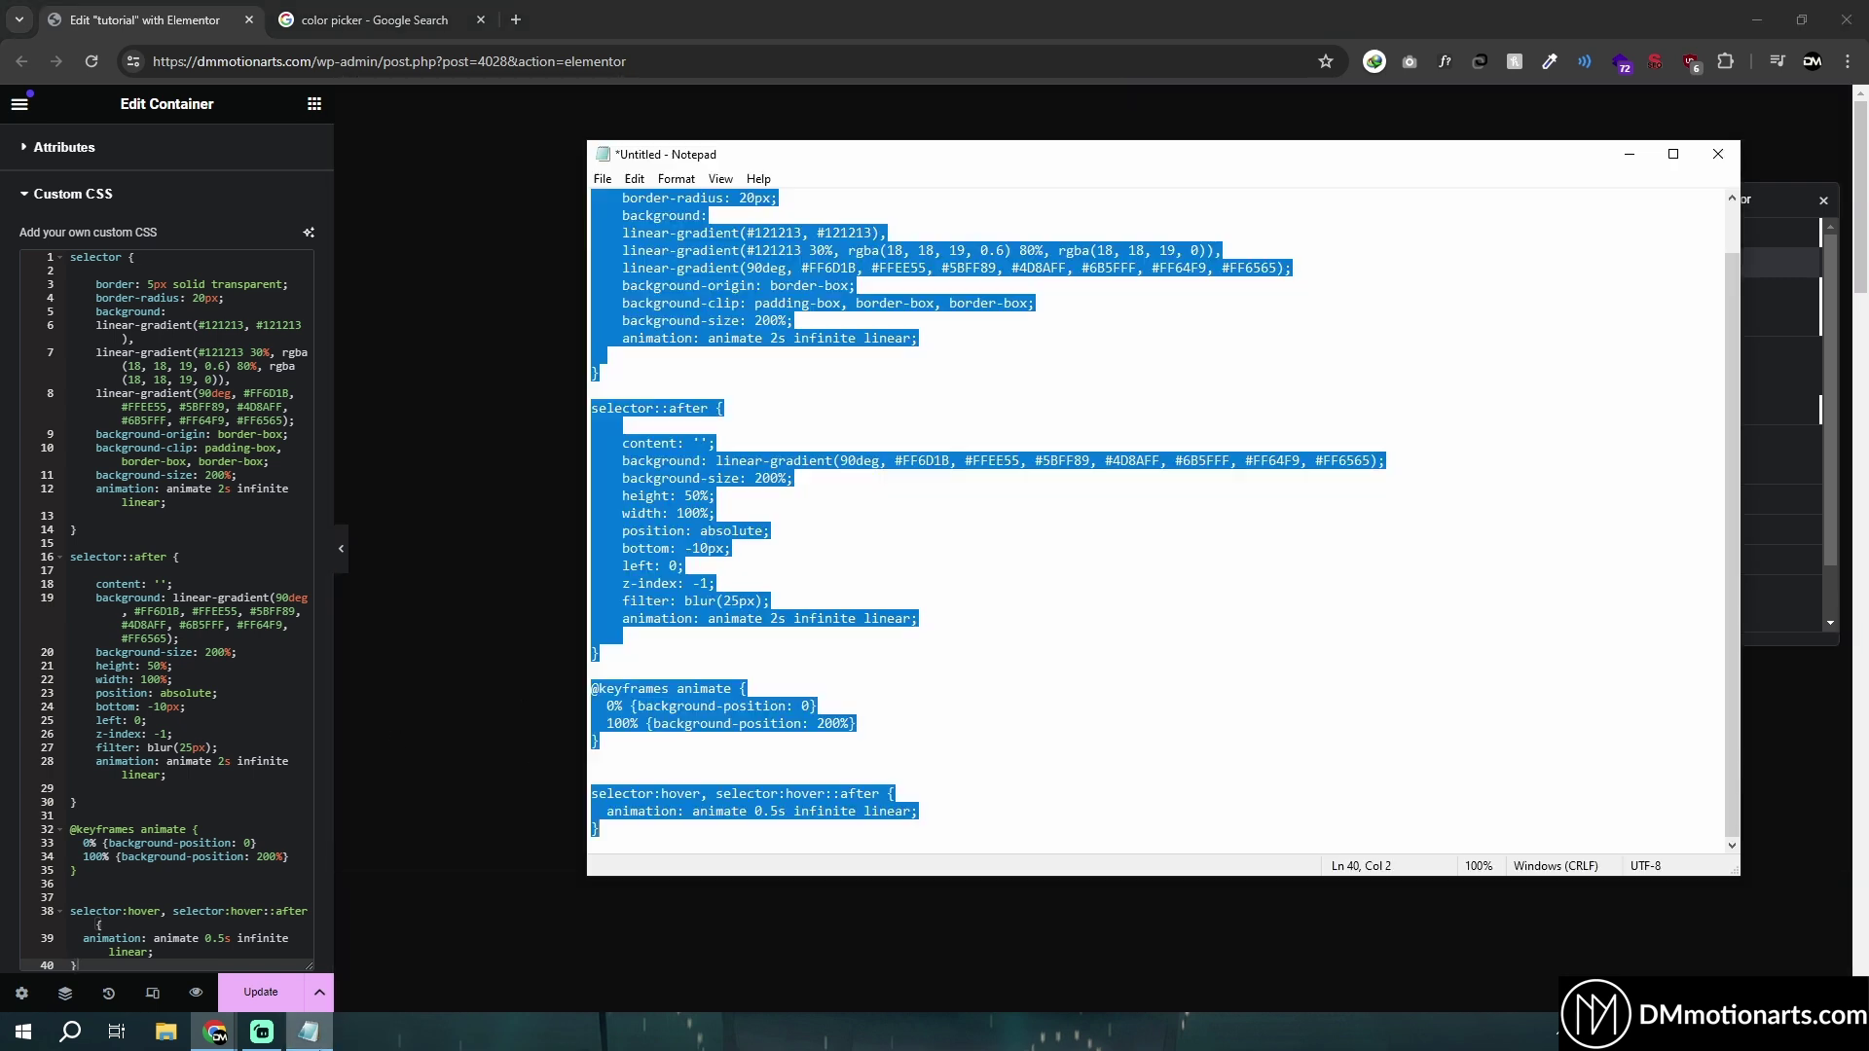
Step: Review the selector rule block at the start of the Notepad CSS
{"action": "left_click", "coordinate": [801, 584]}
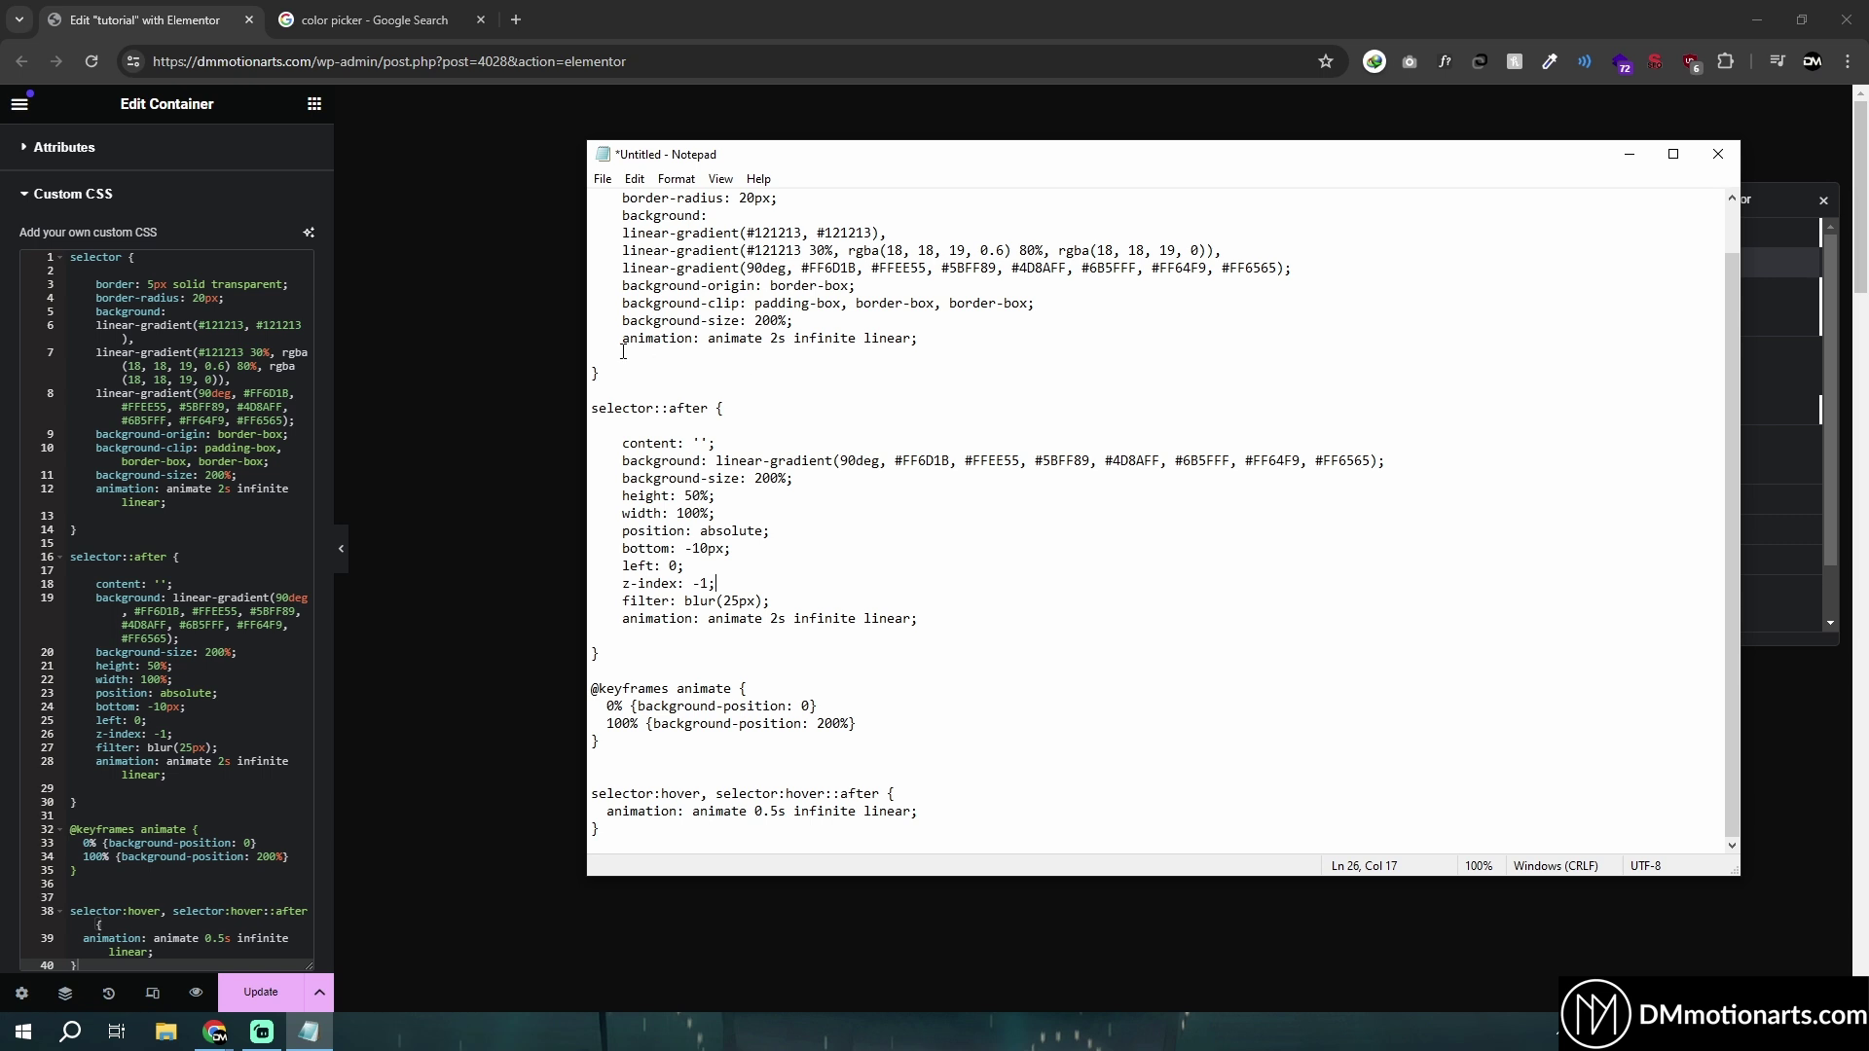
{"action": "scroll", "coordinate": [624, 339], "scroll_direction": "up", "scroll_amount": 1}
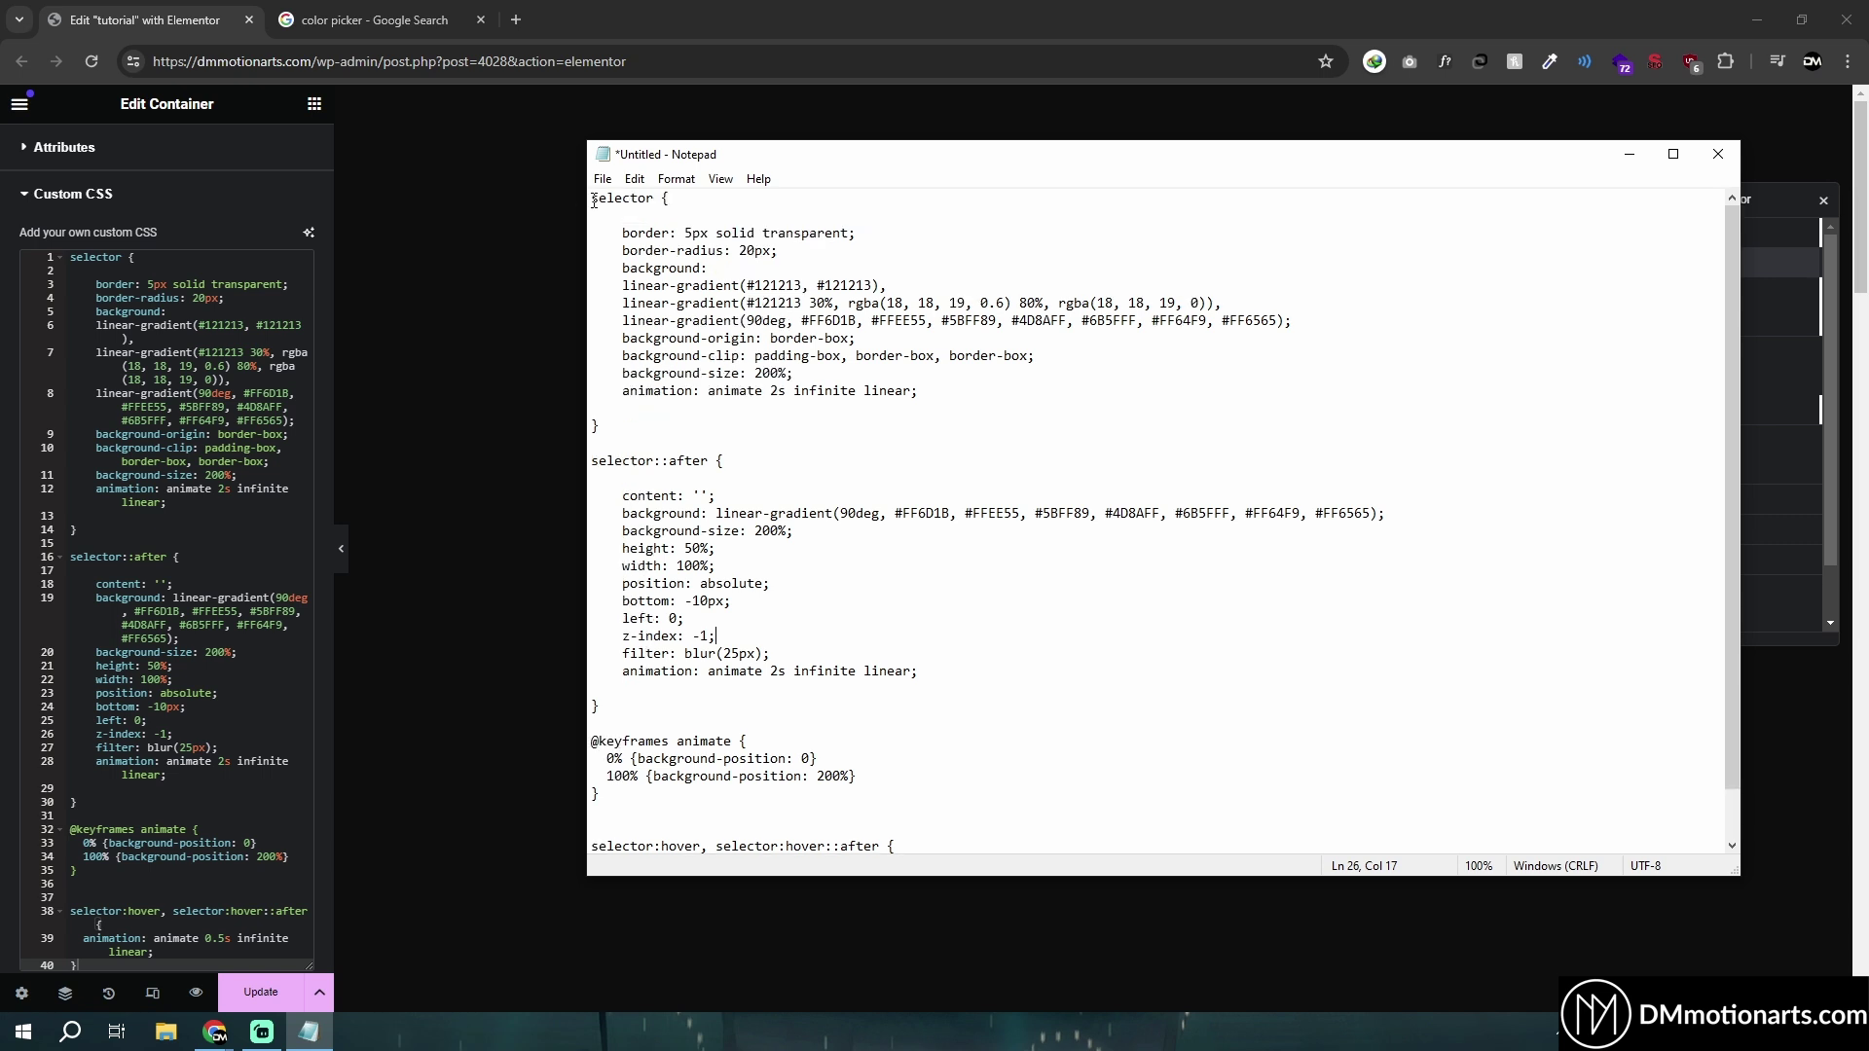
{"action": "left_click_drag", "start_coordinate": [594, 201], "coordinate": [600, 426]}
{"action": "key", "text": "Right"}
Step: In Elementor's custom CSS, try animation durations of 1s, 0.1s and 0.5s in the selector rule
{"action": "left_click", "coordinate": [224, 492]}
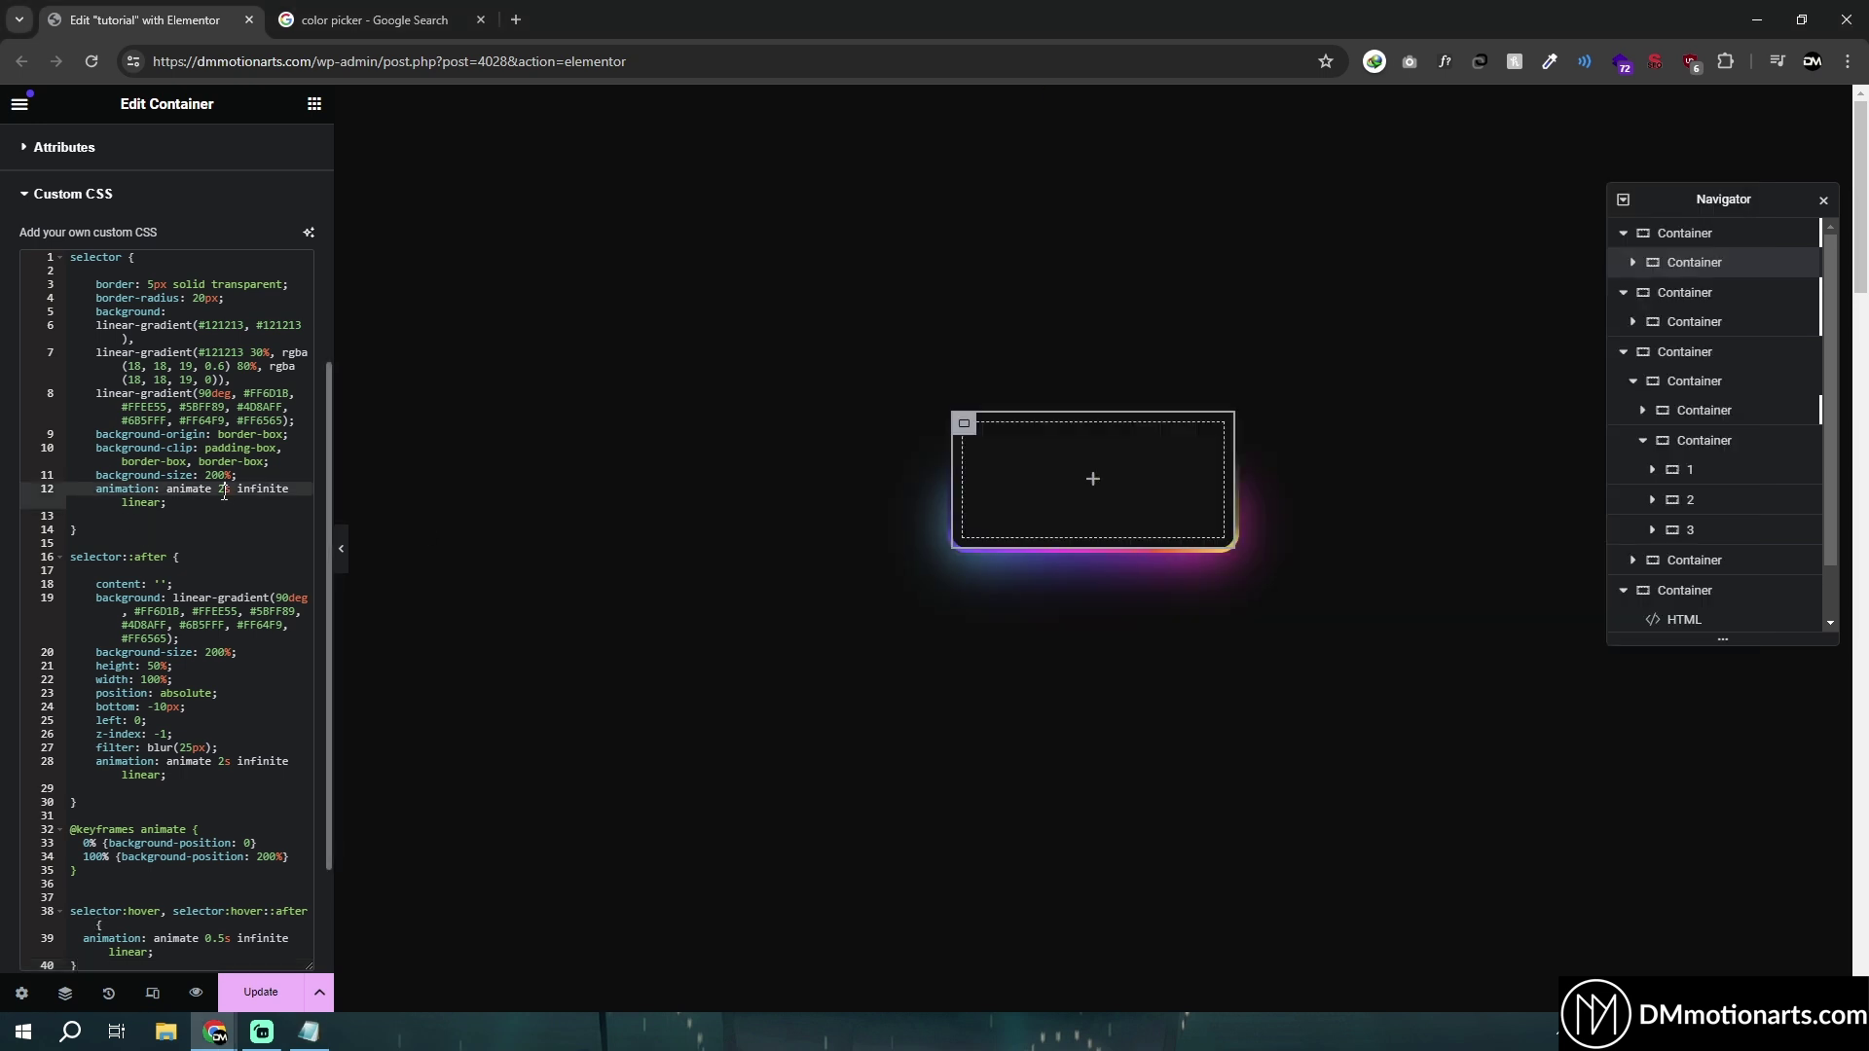
{"action": "type", "text": "1"}
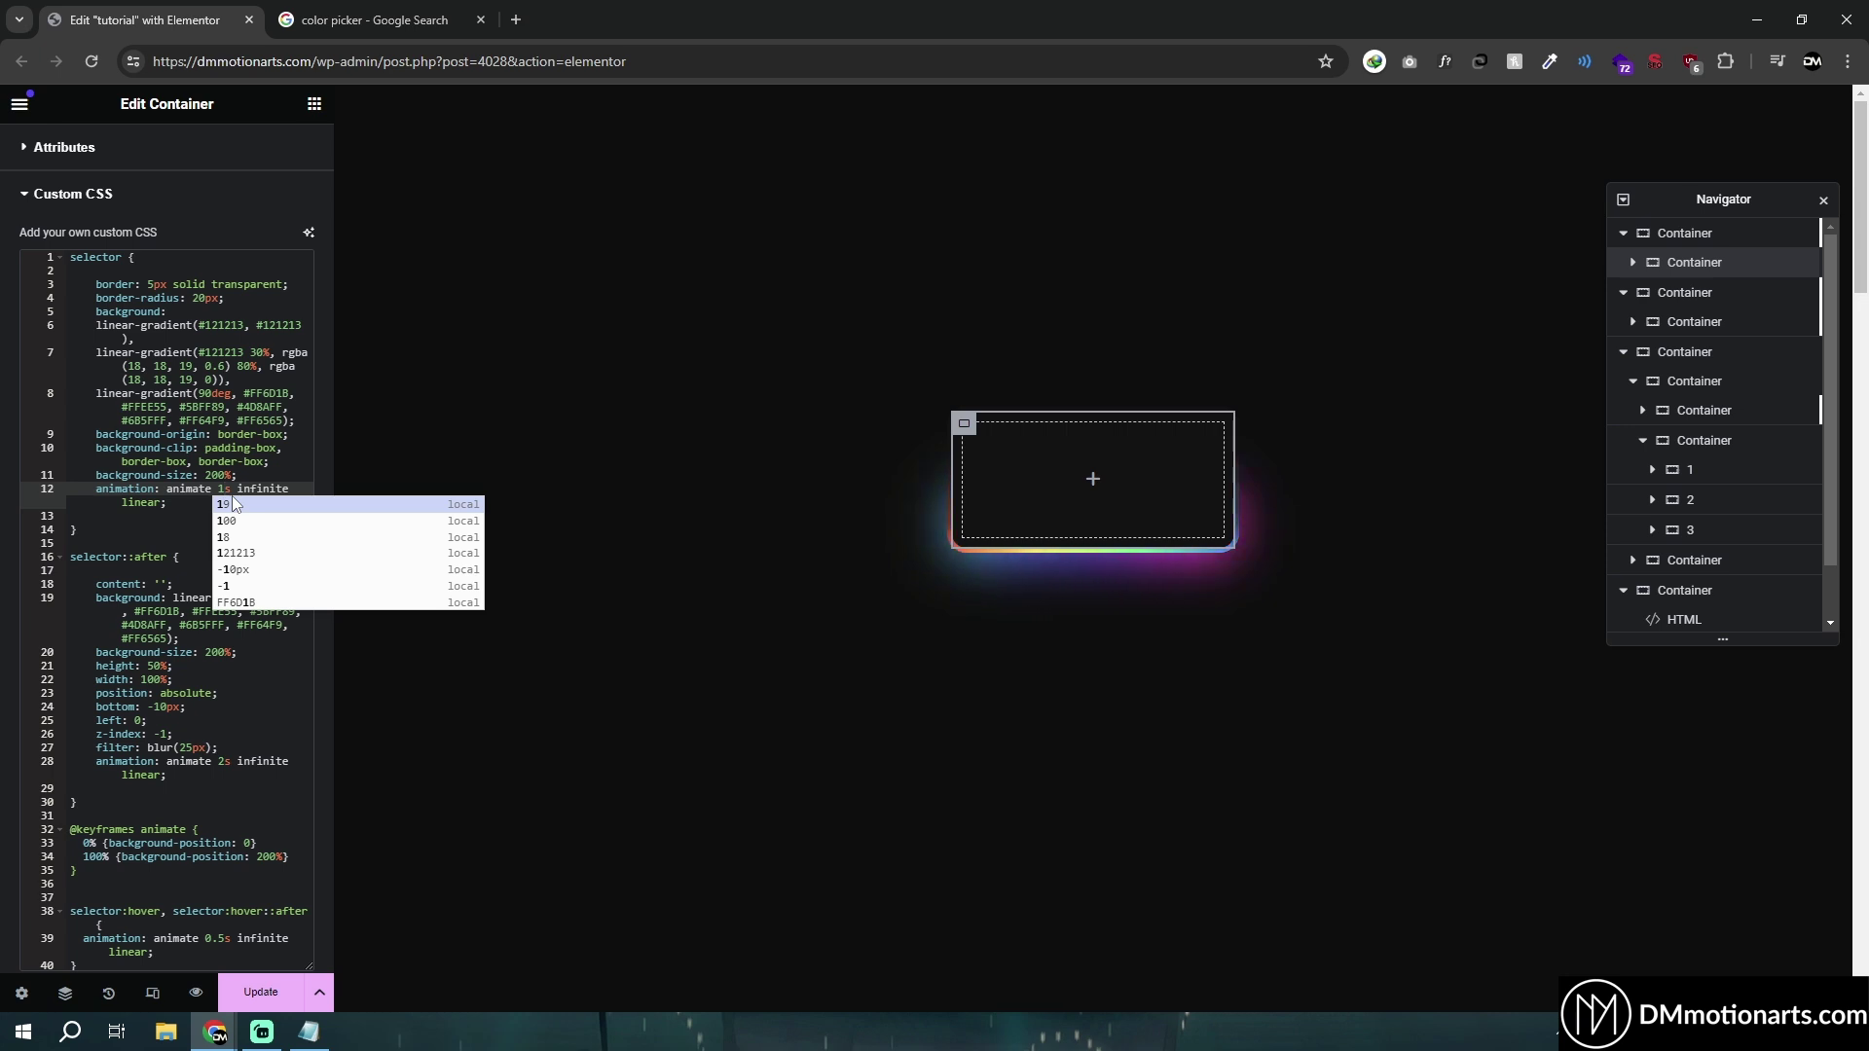
{"action": "key", "text": "BackSpace"}
{"action": "type", "text": "0.1"}
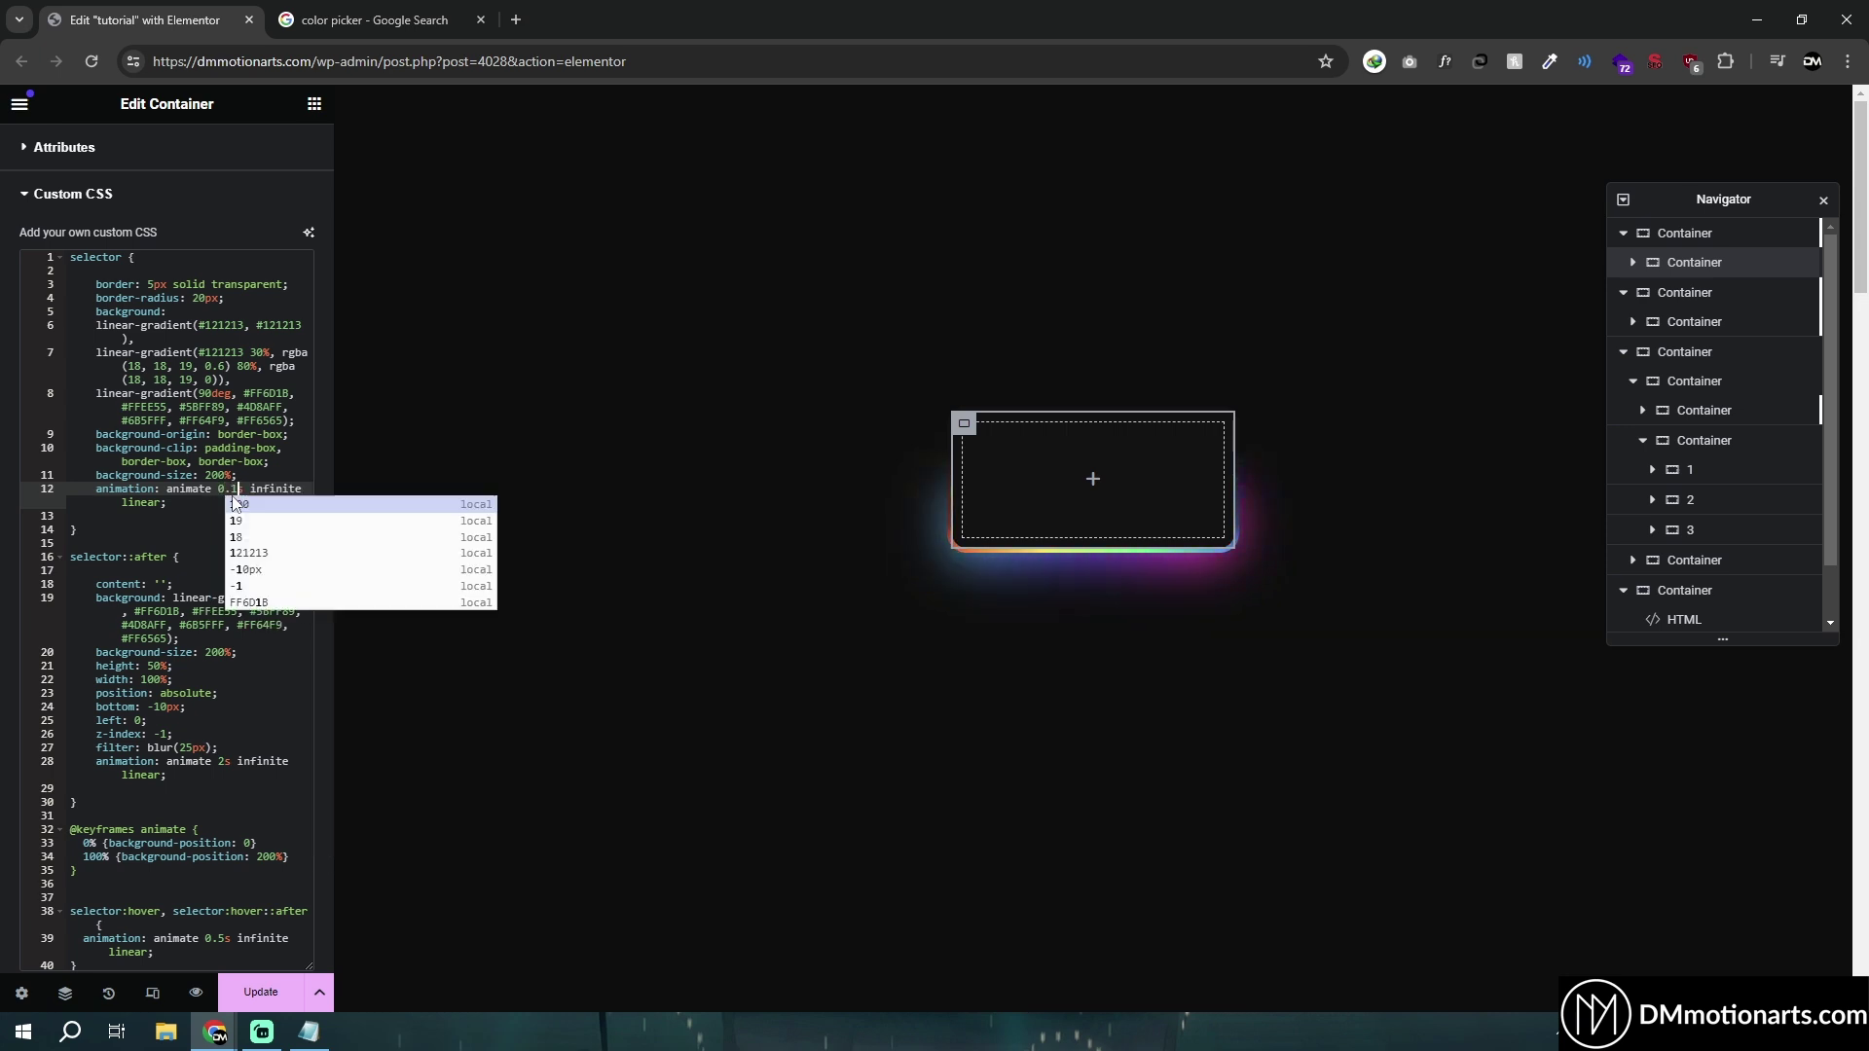
{"action": "key", "text": "BackSpace"}
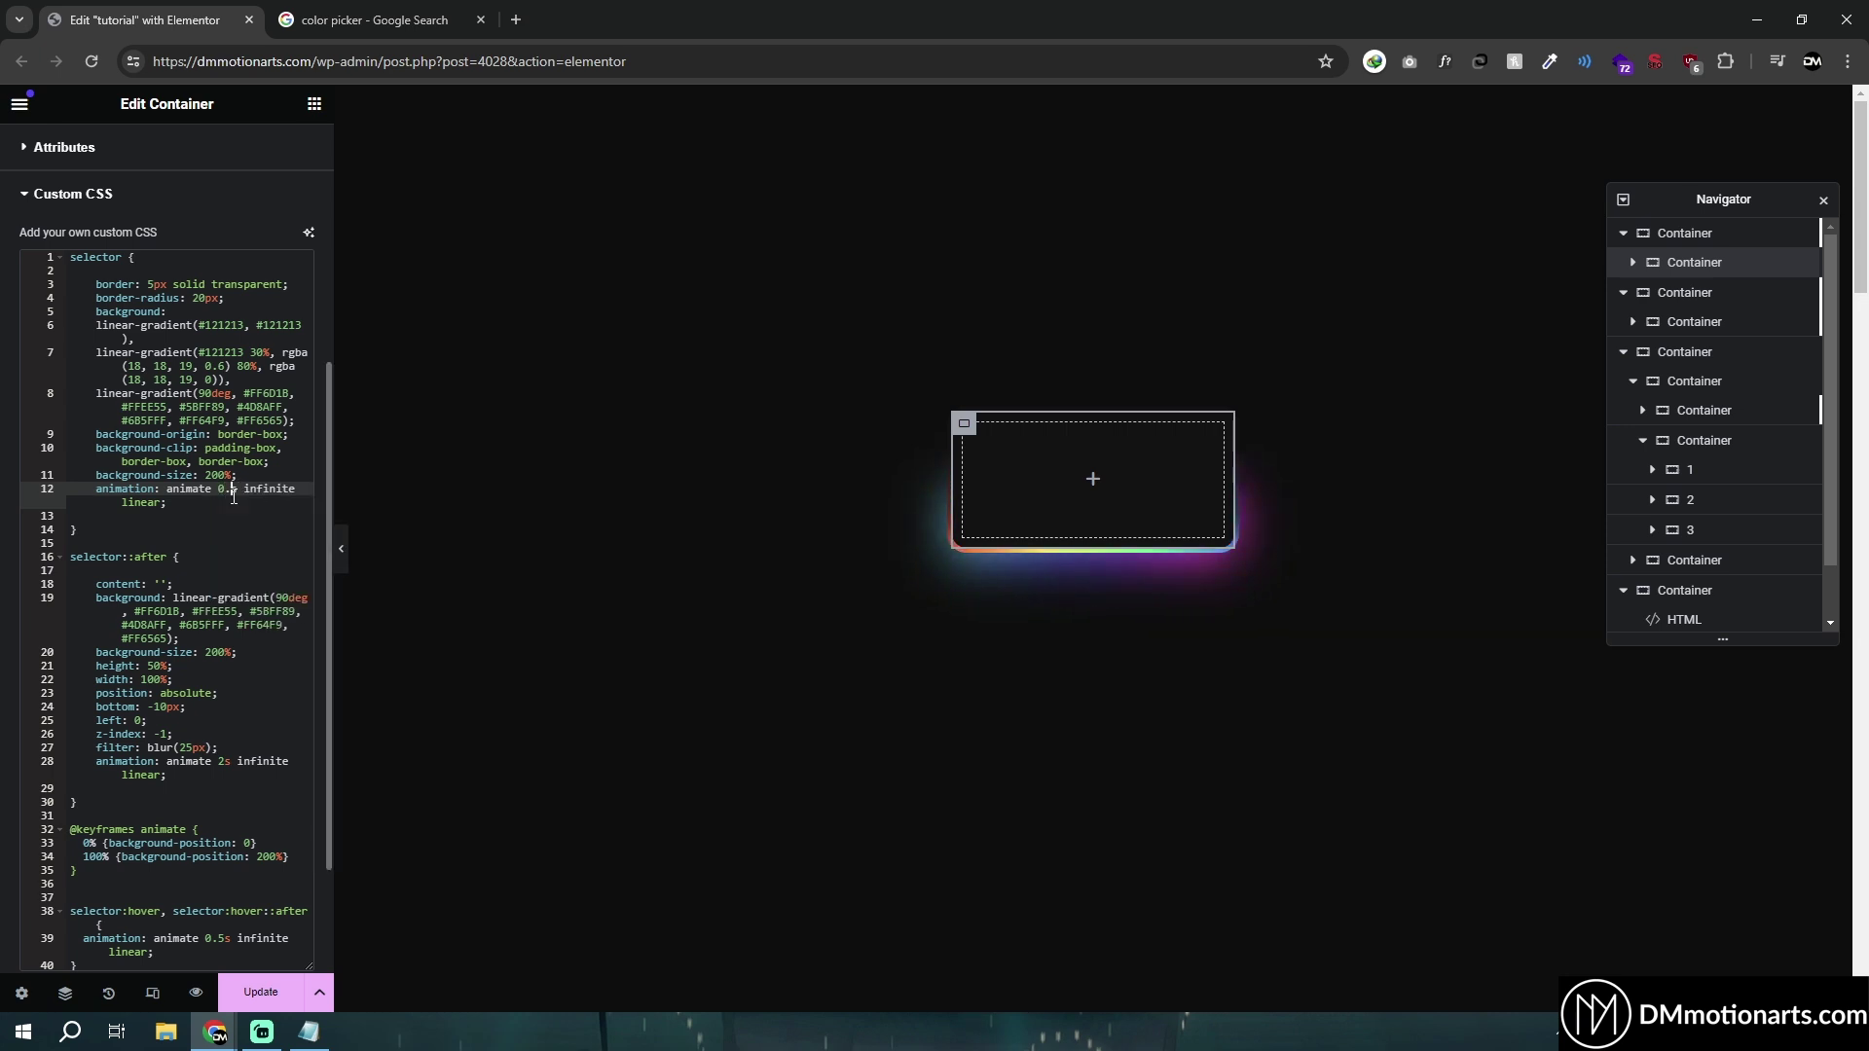
{"action": "type", "text": "5"}
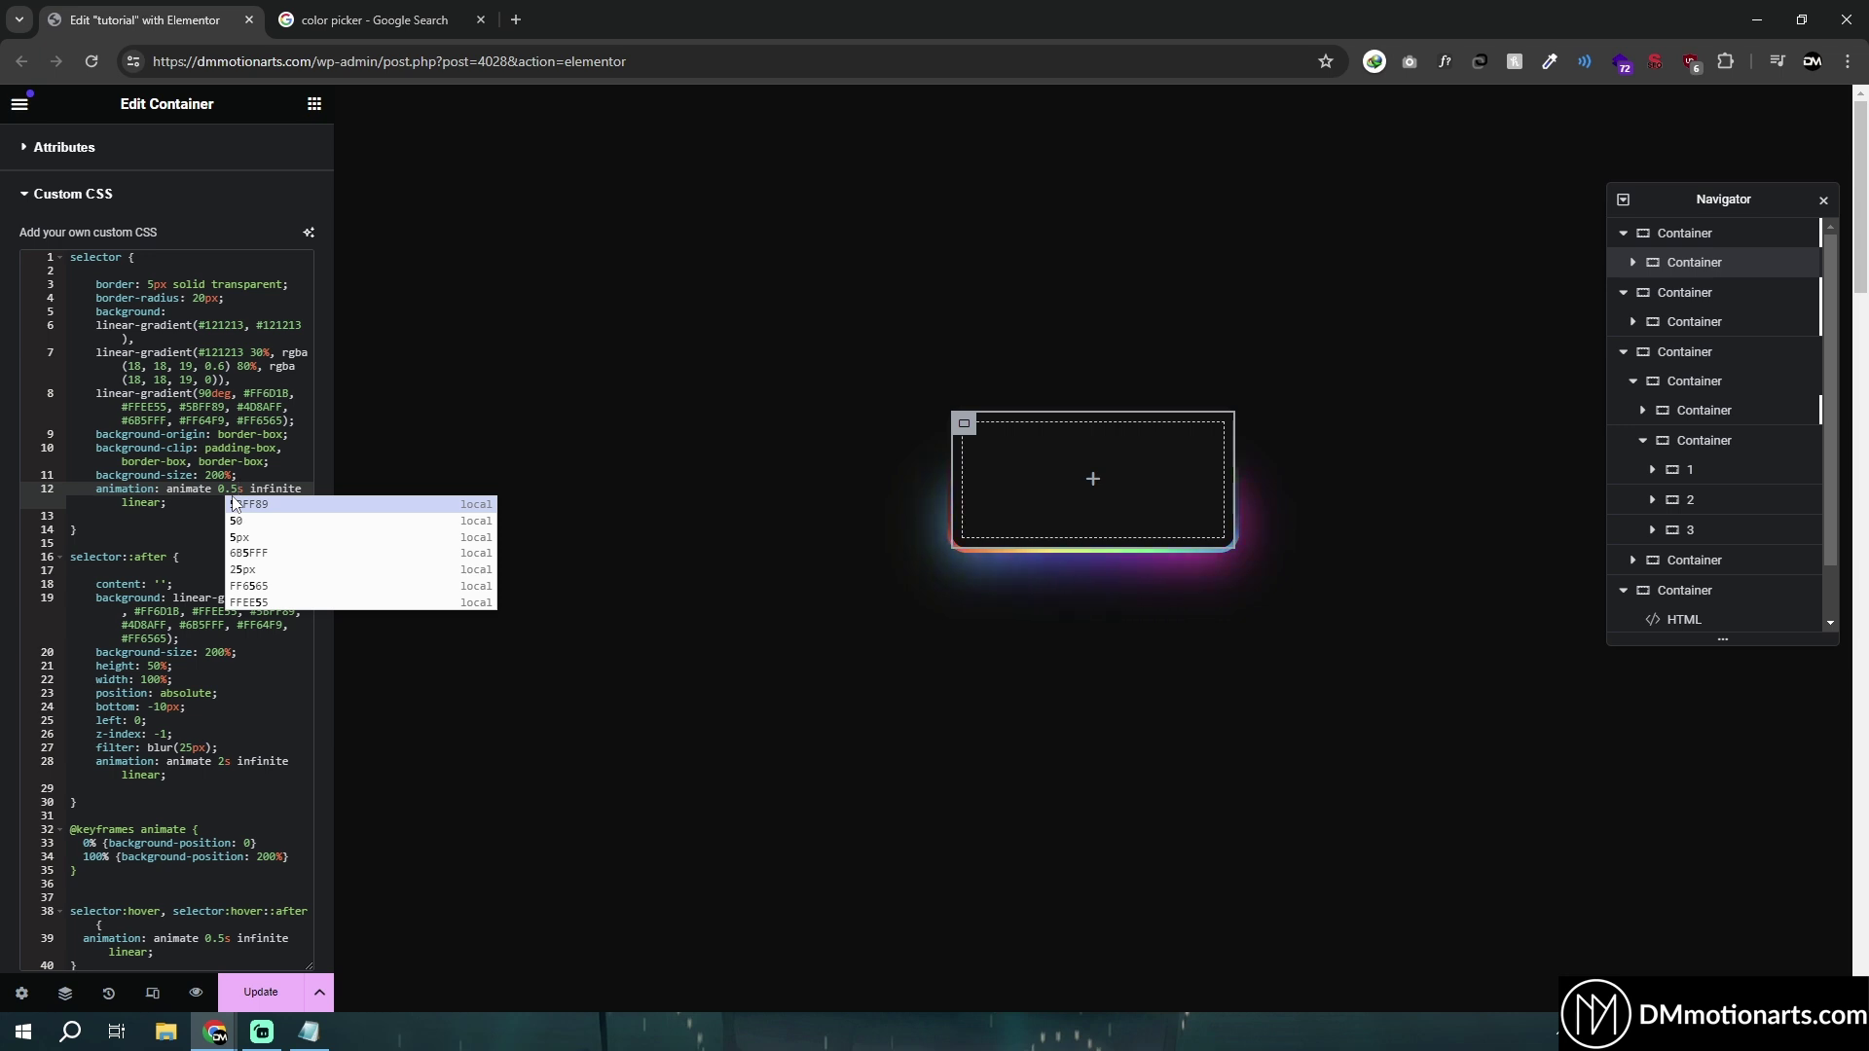
Step: Try a 10s animation duration in the selector rule and restore it to 2s
{"action": "key", "text": "BackSpace"}
{"action": "key", "text": "BackSpace"}
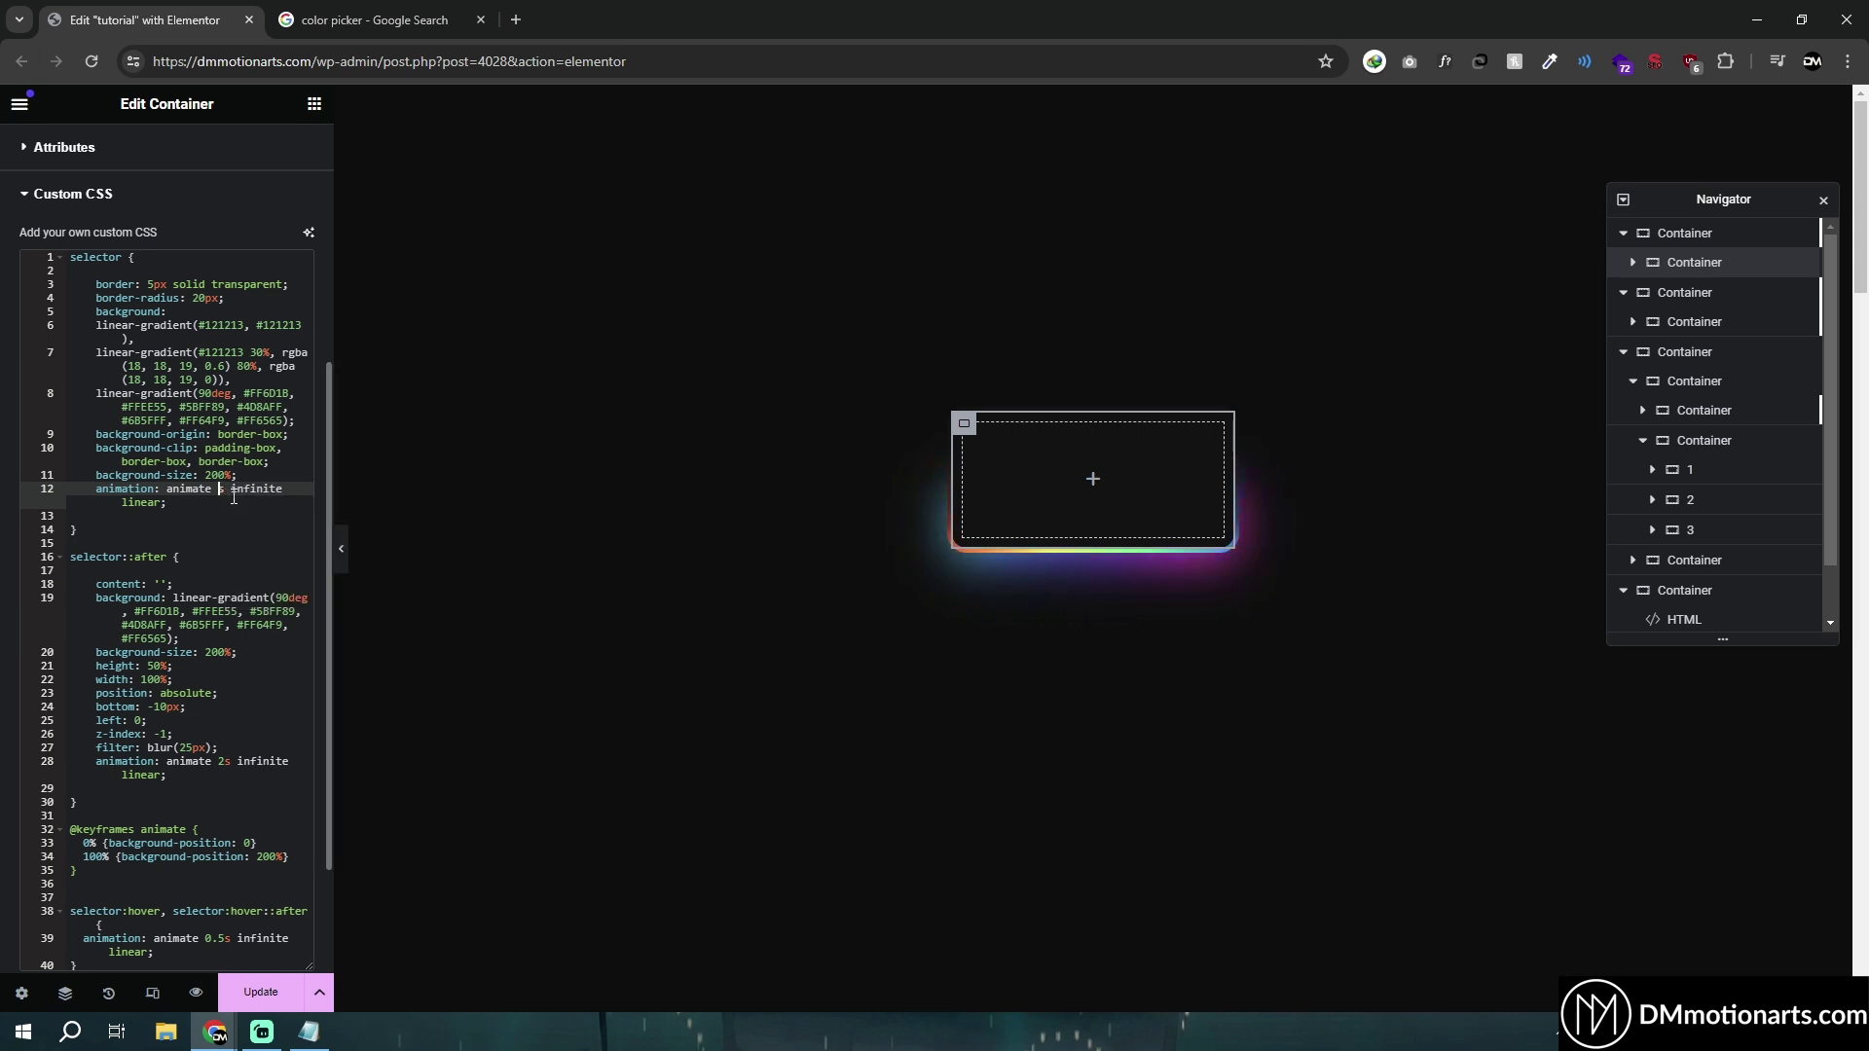
{"action": "type", "text": "10"}
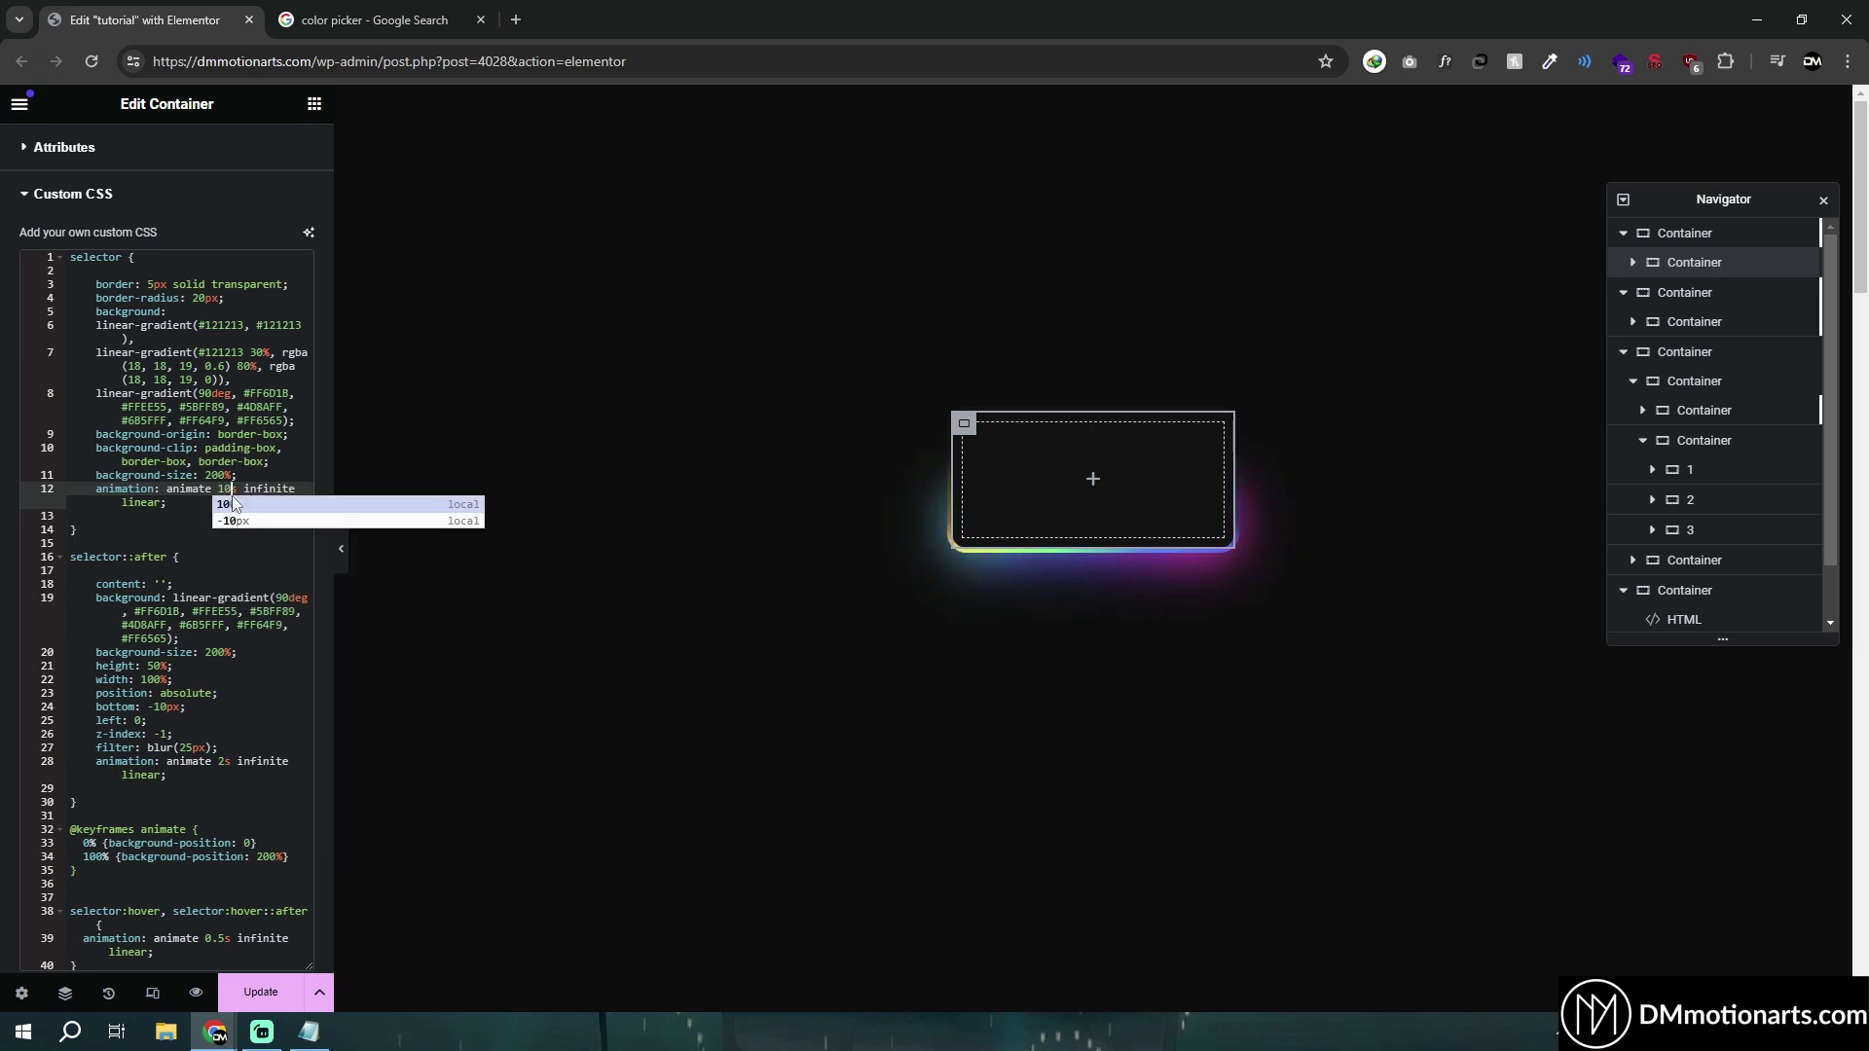
{"action": "key", "text": "BackSpace"}
{"action": "key", "text": "BackSpace"}
{"action": "type", "text": "2"}
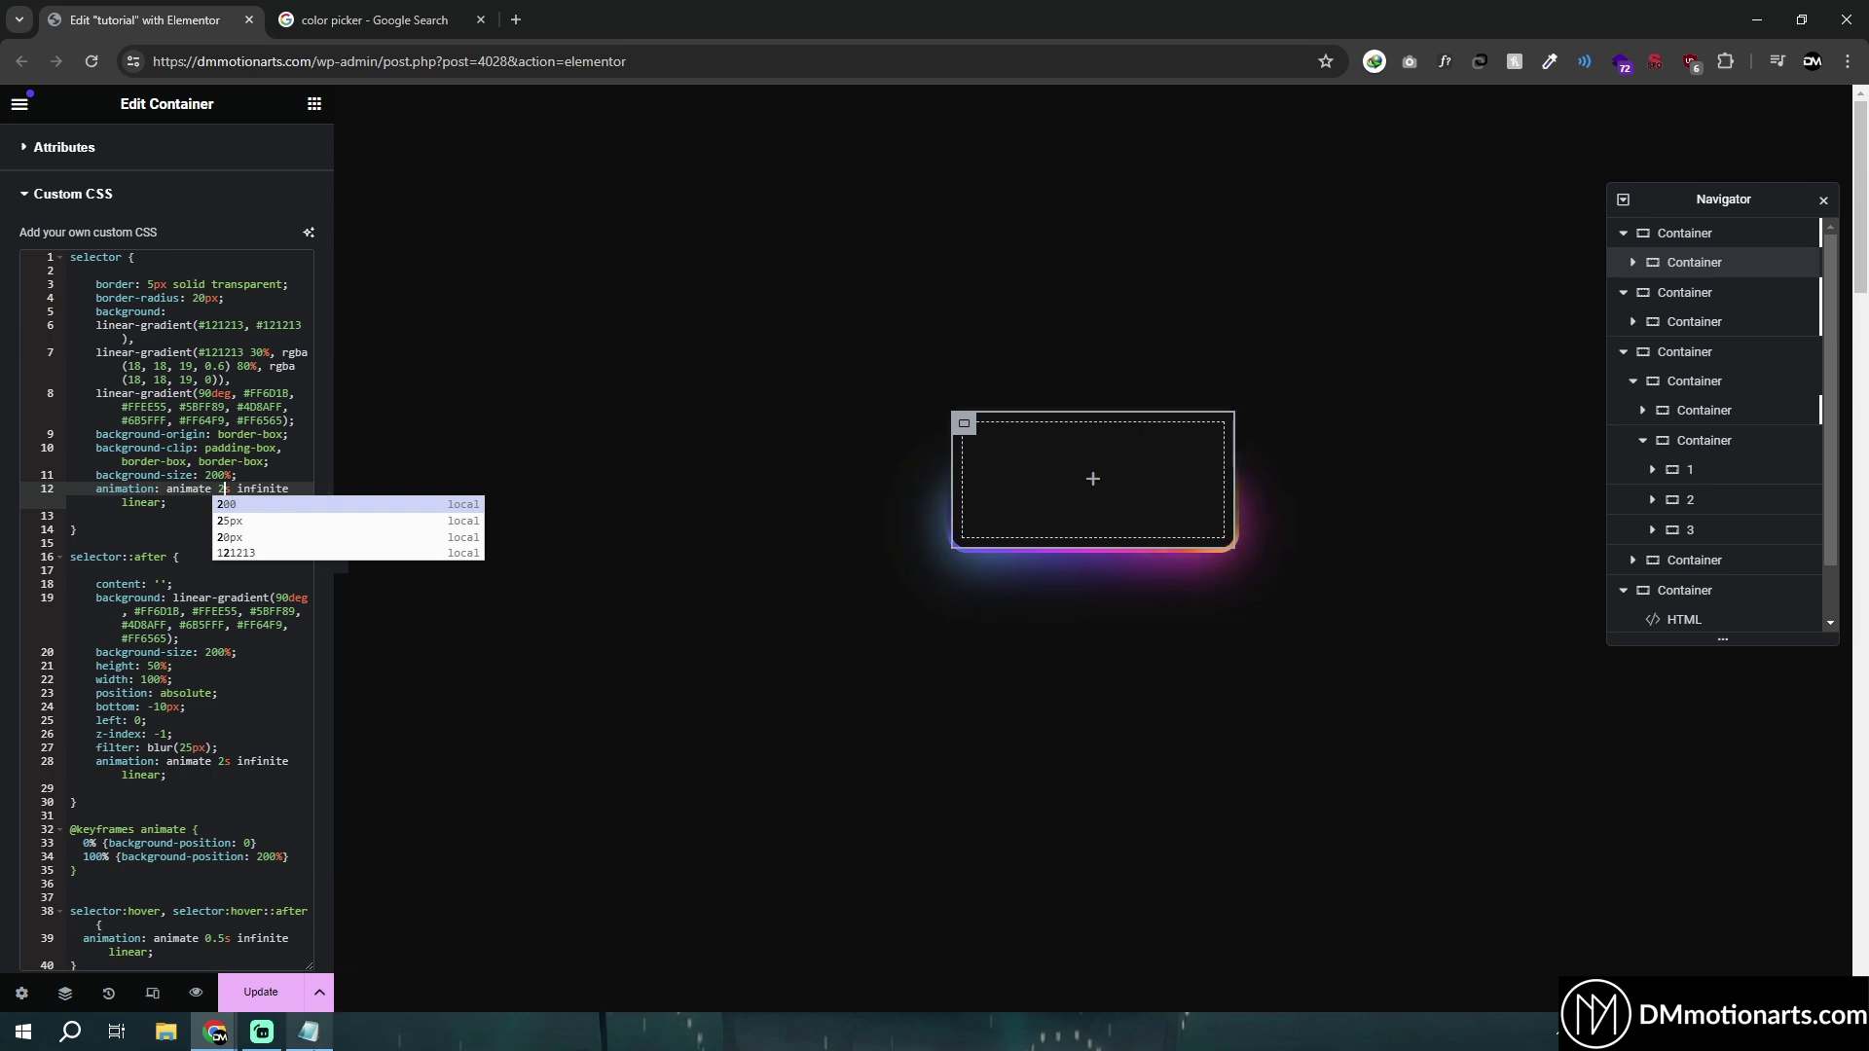
Step: Compare the full selector and selector::after blocks in Notepad with the button's border and glow in Elementor
{"action": "left_click", "coordinate": [309, 1032]}
{"action": "left_click", "coordinate": [297, 625]}
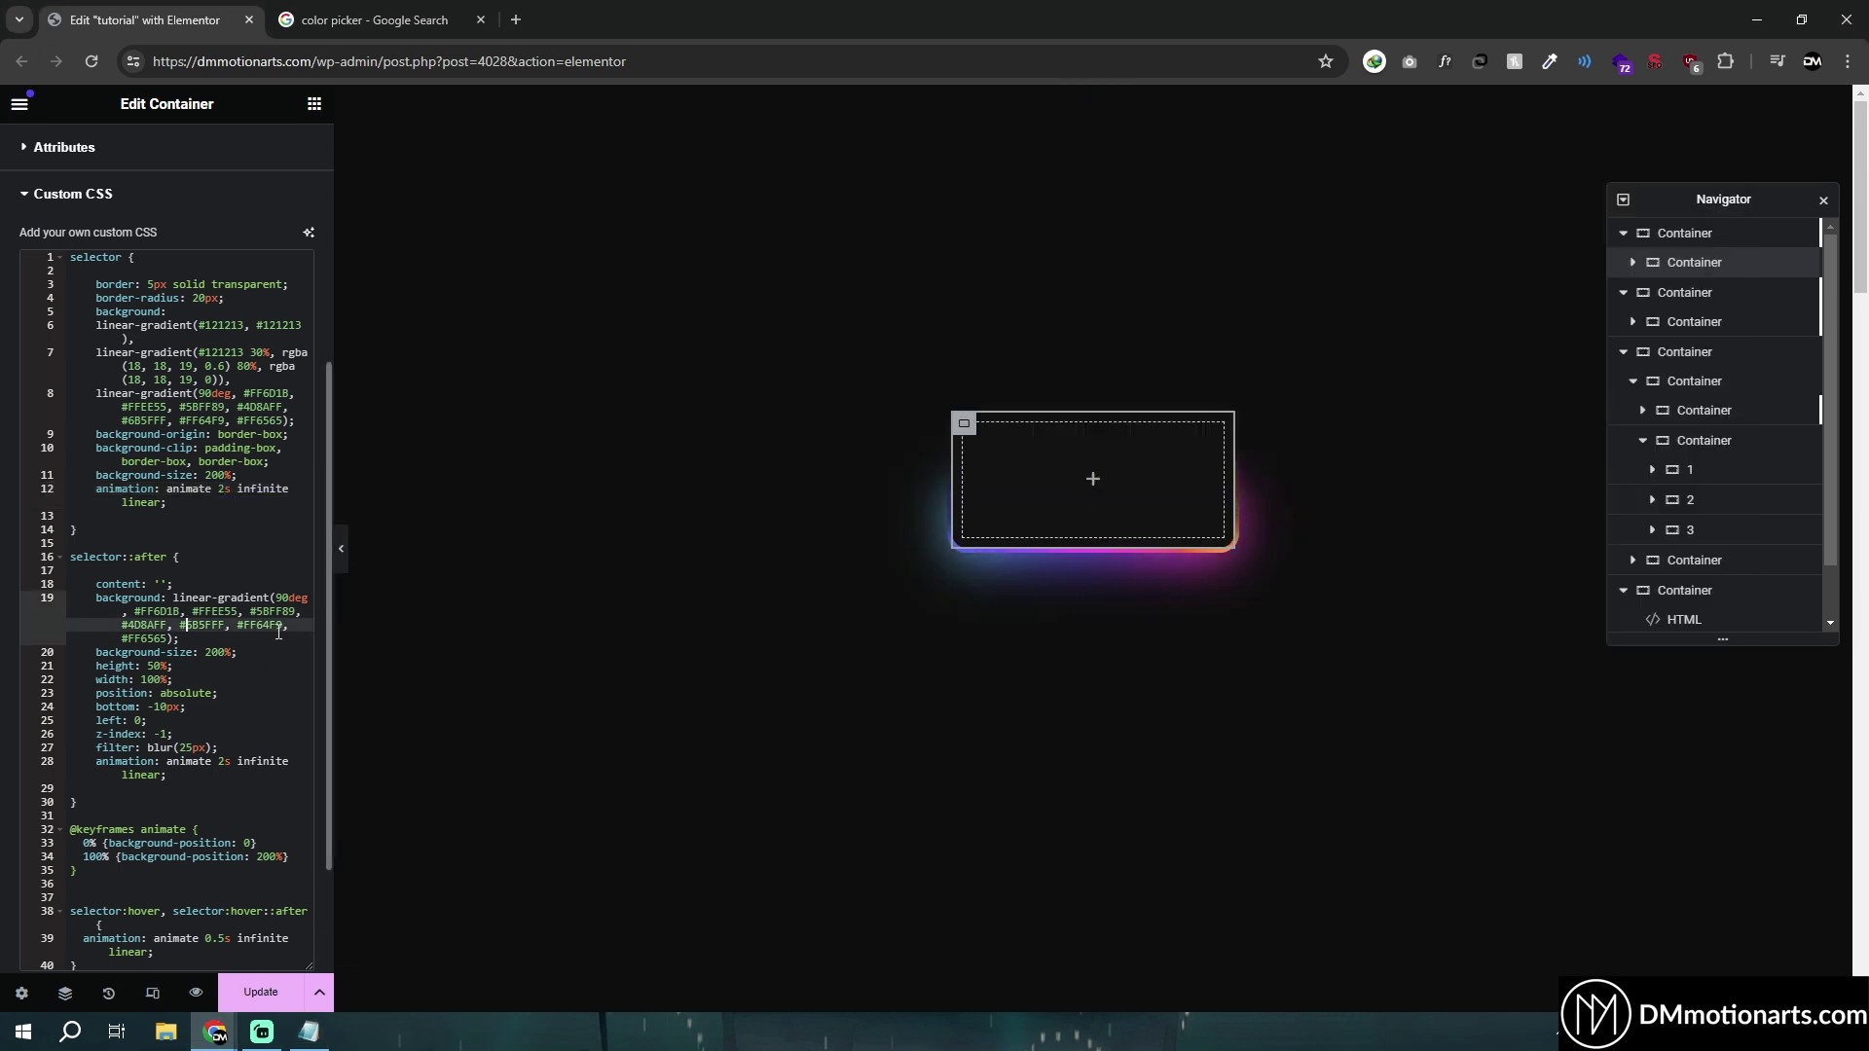
{"action": "left_click", "coordinate": [309, 1032]}
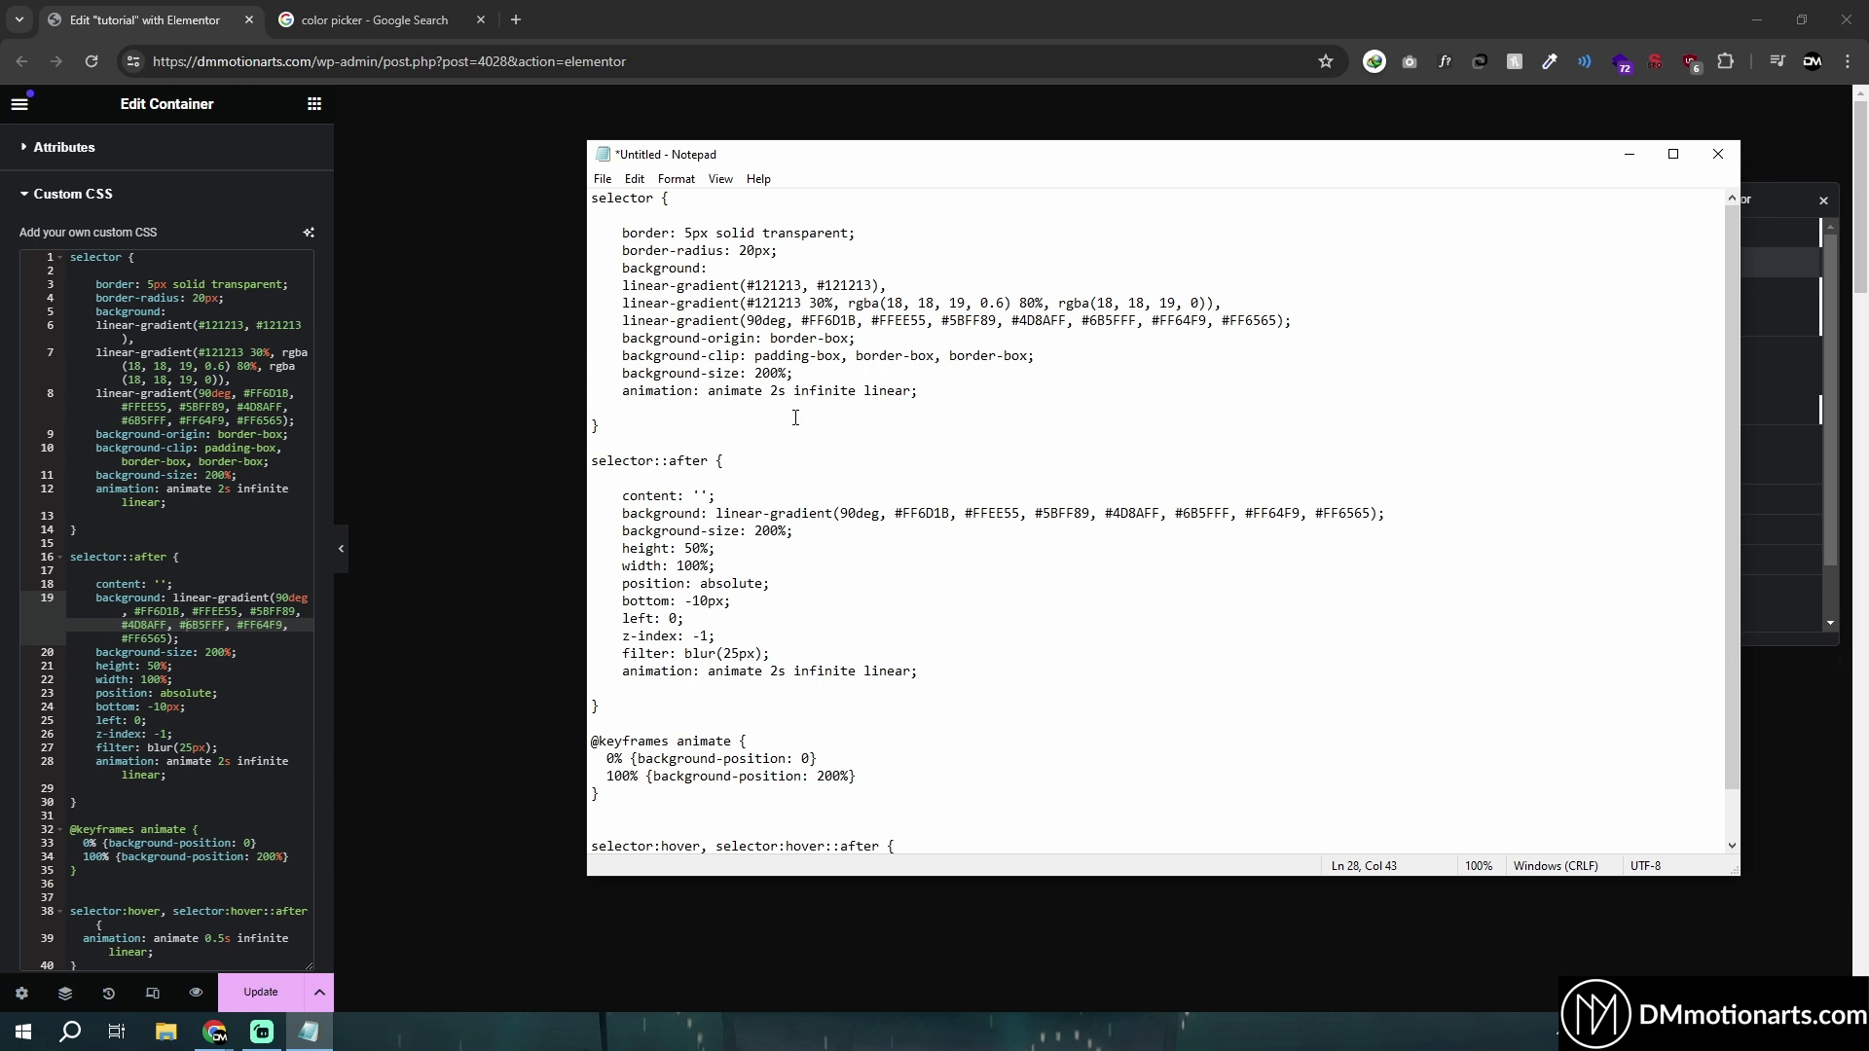
{"action": "left_click_drag", "start_coordinate": [646, 423], "coordinate": [591, 197]}
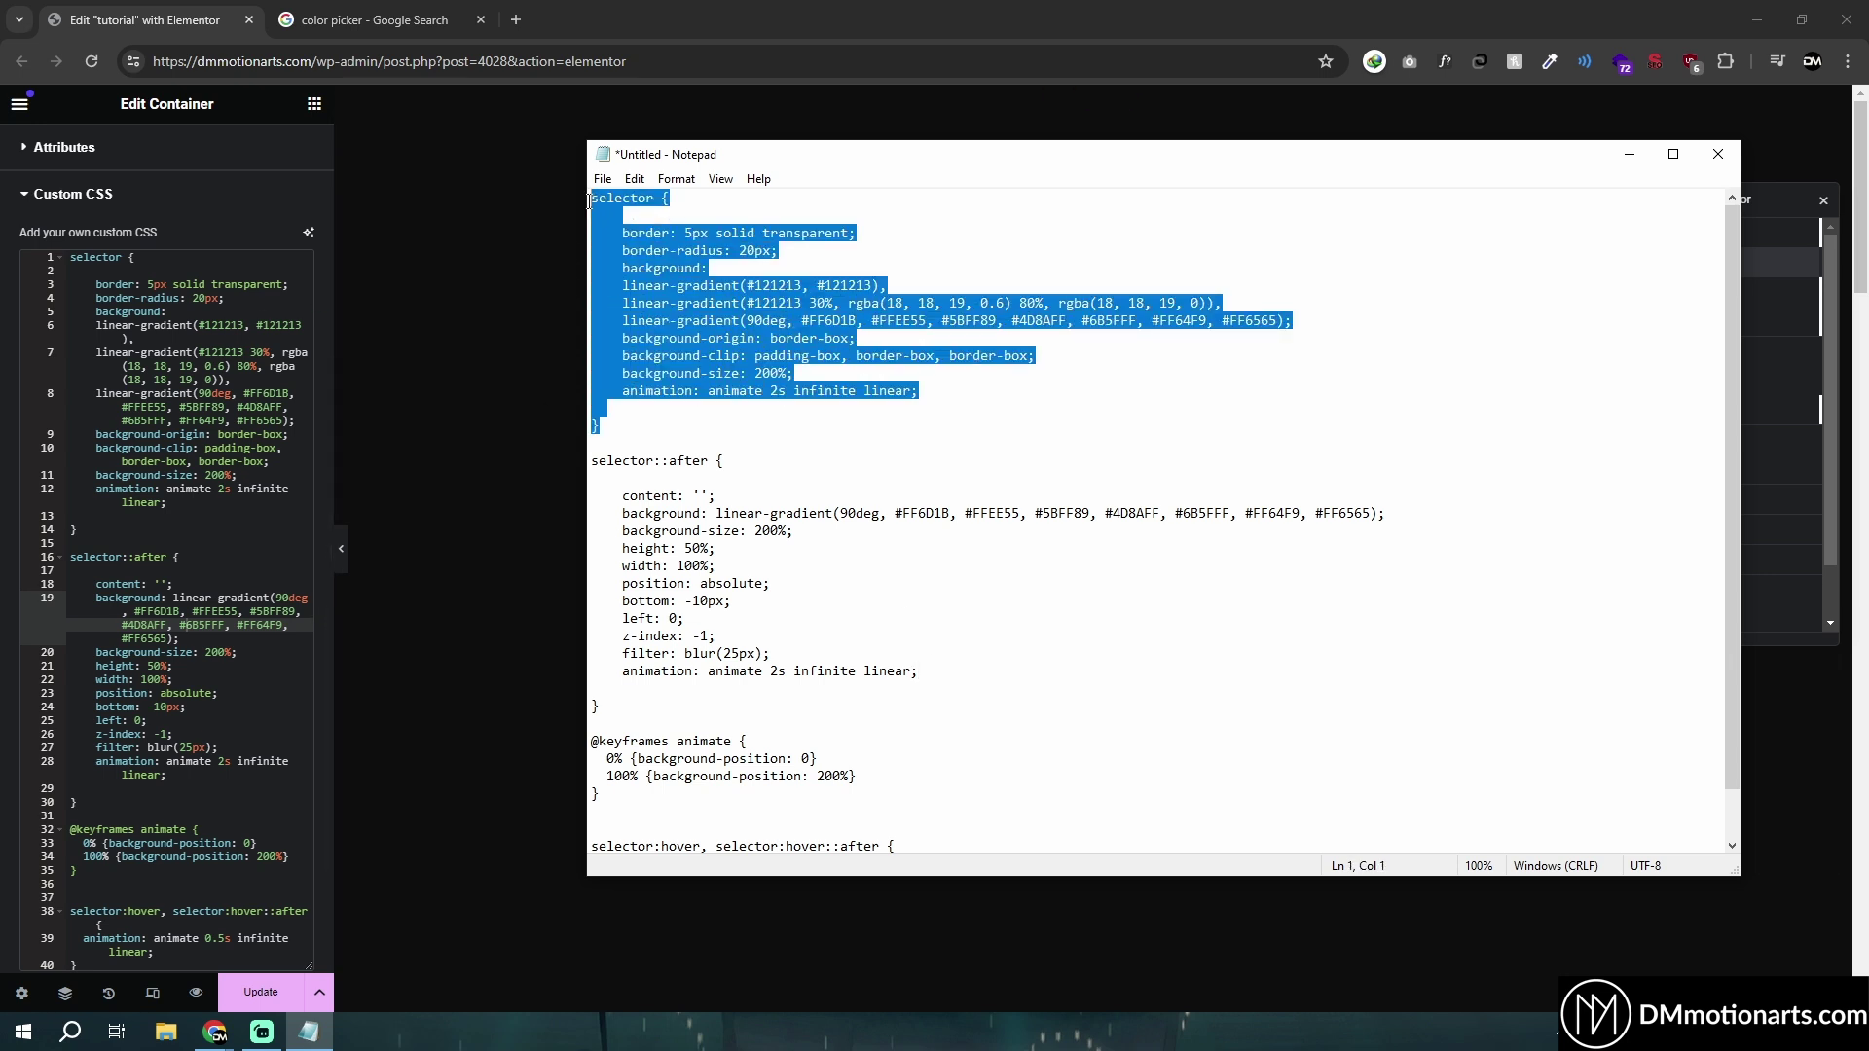
{"action": "key", "text": "alt+Tab"}
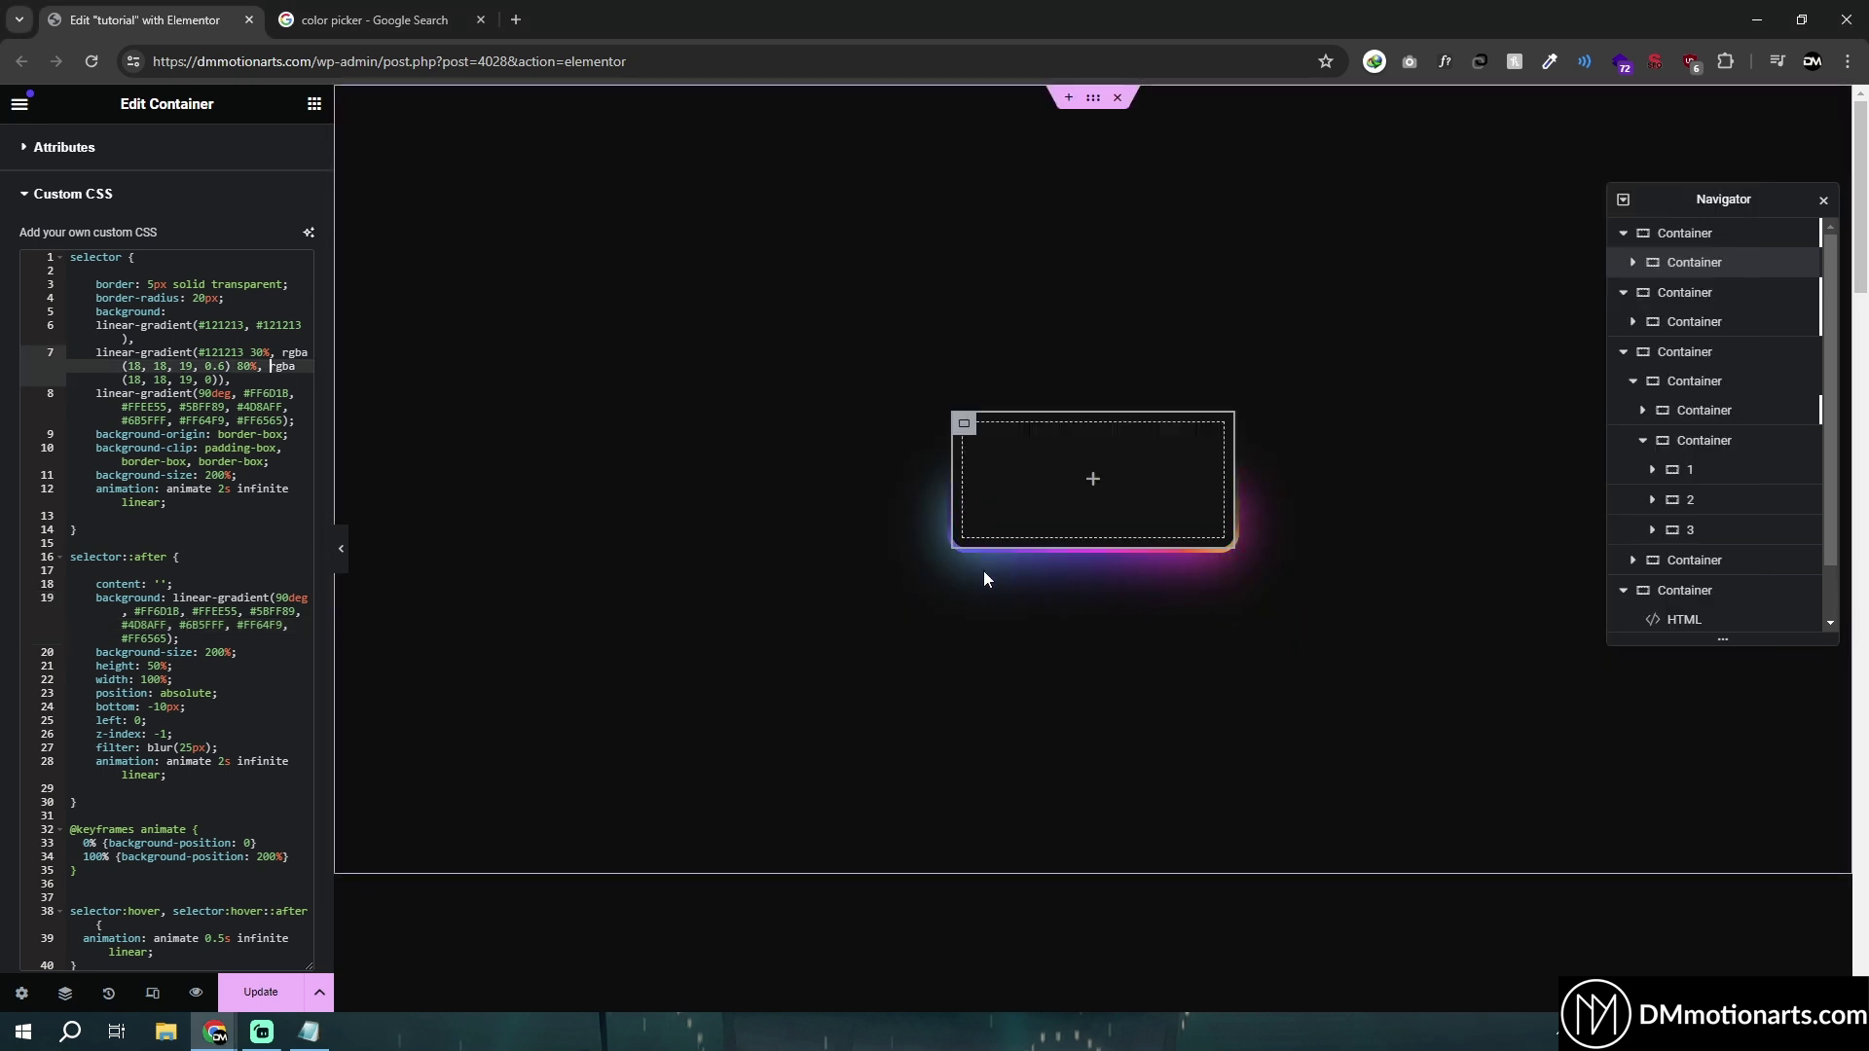
{"action": "left_click", "coordinate": [310, 1033]}
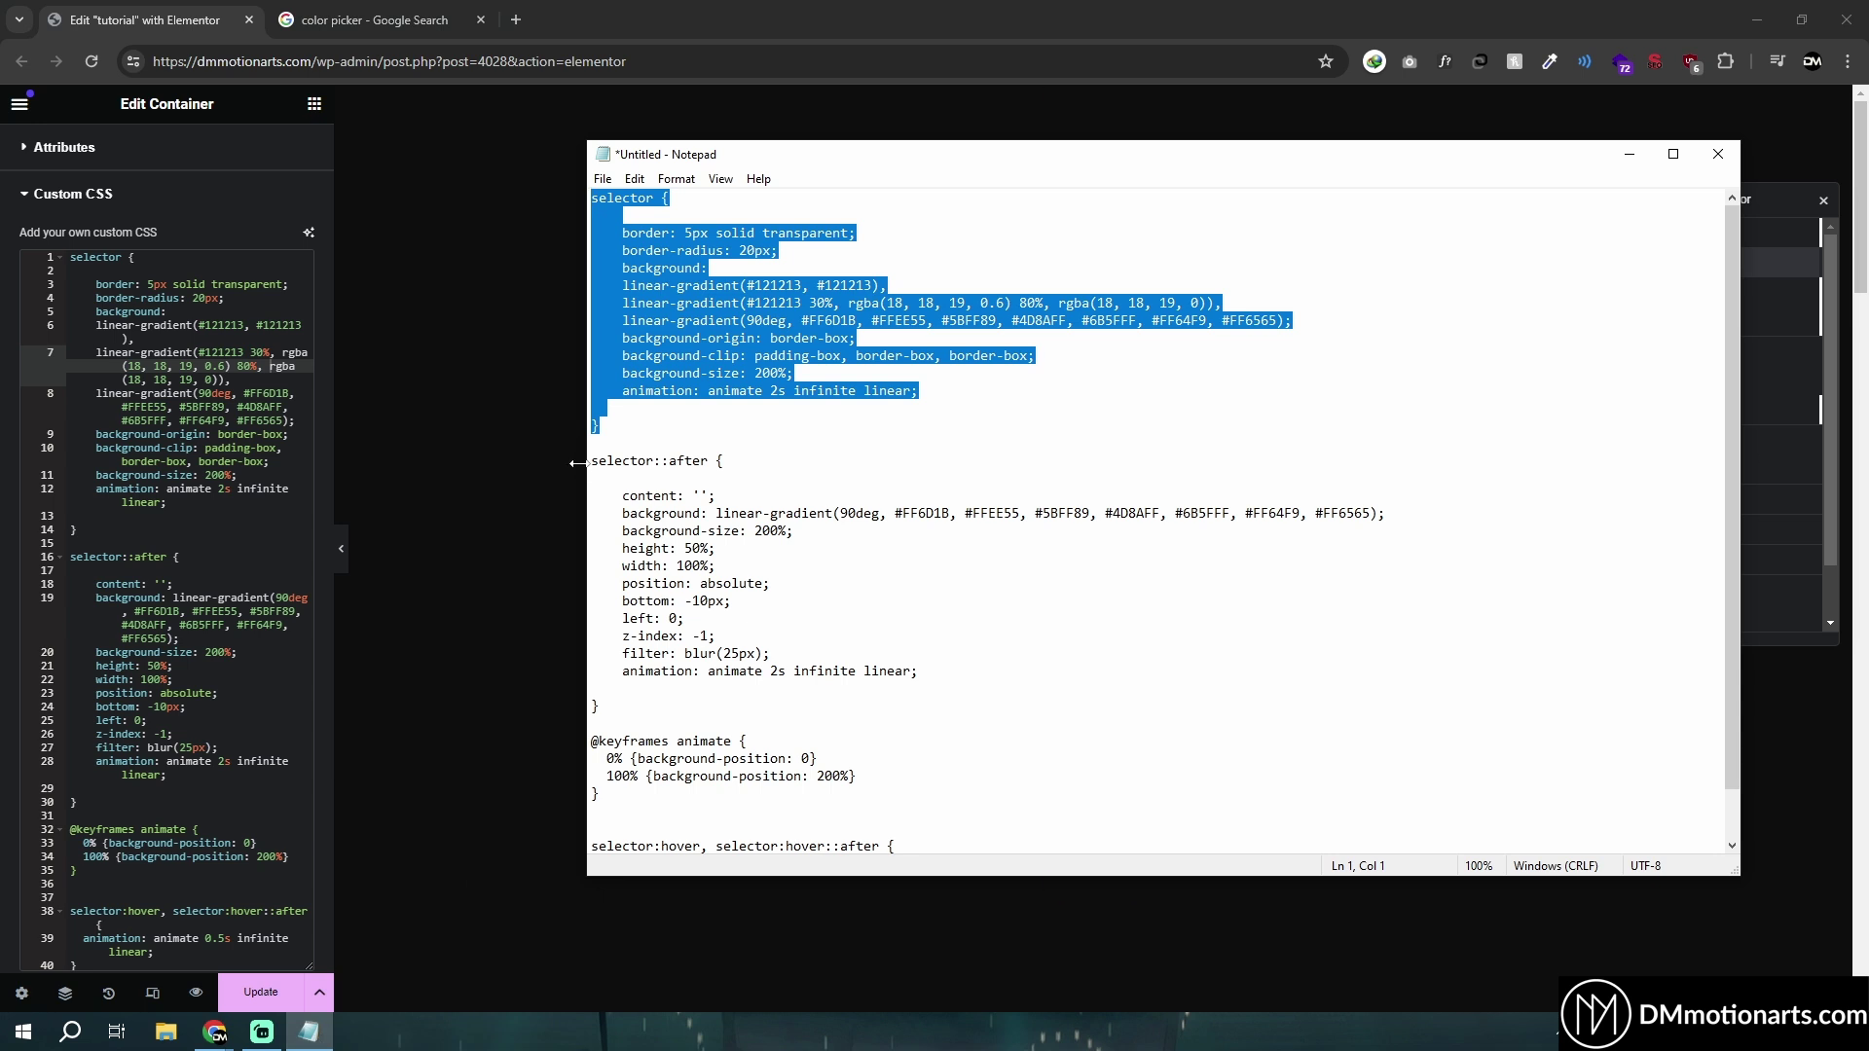
{"action": "left_click_drag", "start_coordinate": [593, 459], "coordinate": [853, 741]}
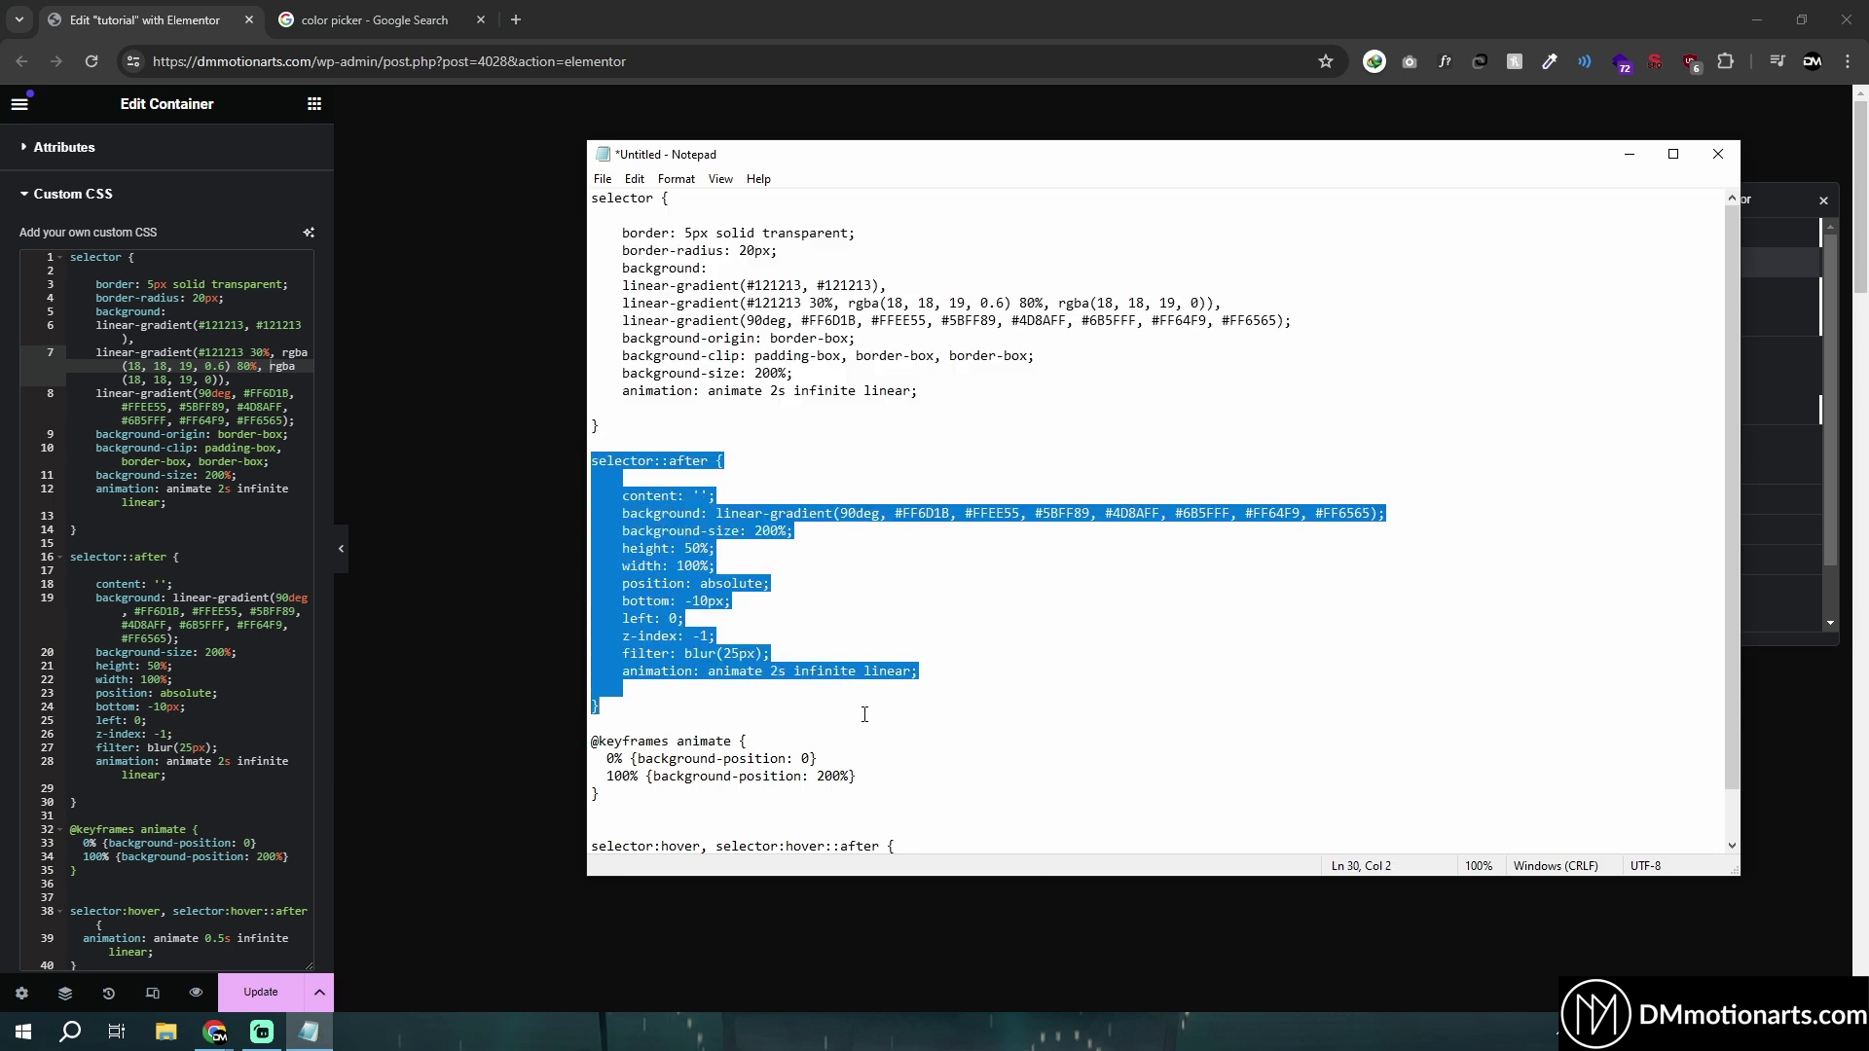
{"action": "left_click", "coordinate": [865, 714]}
{"action": "key", "text": "alt+Tab"}
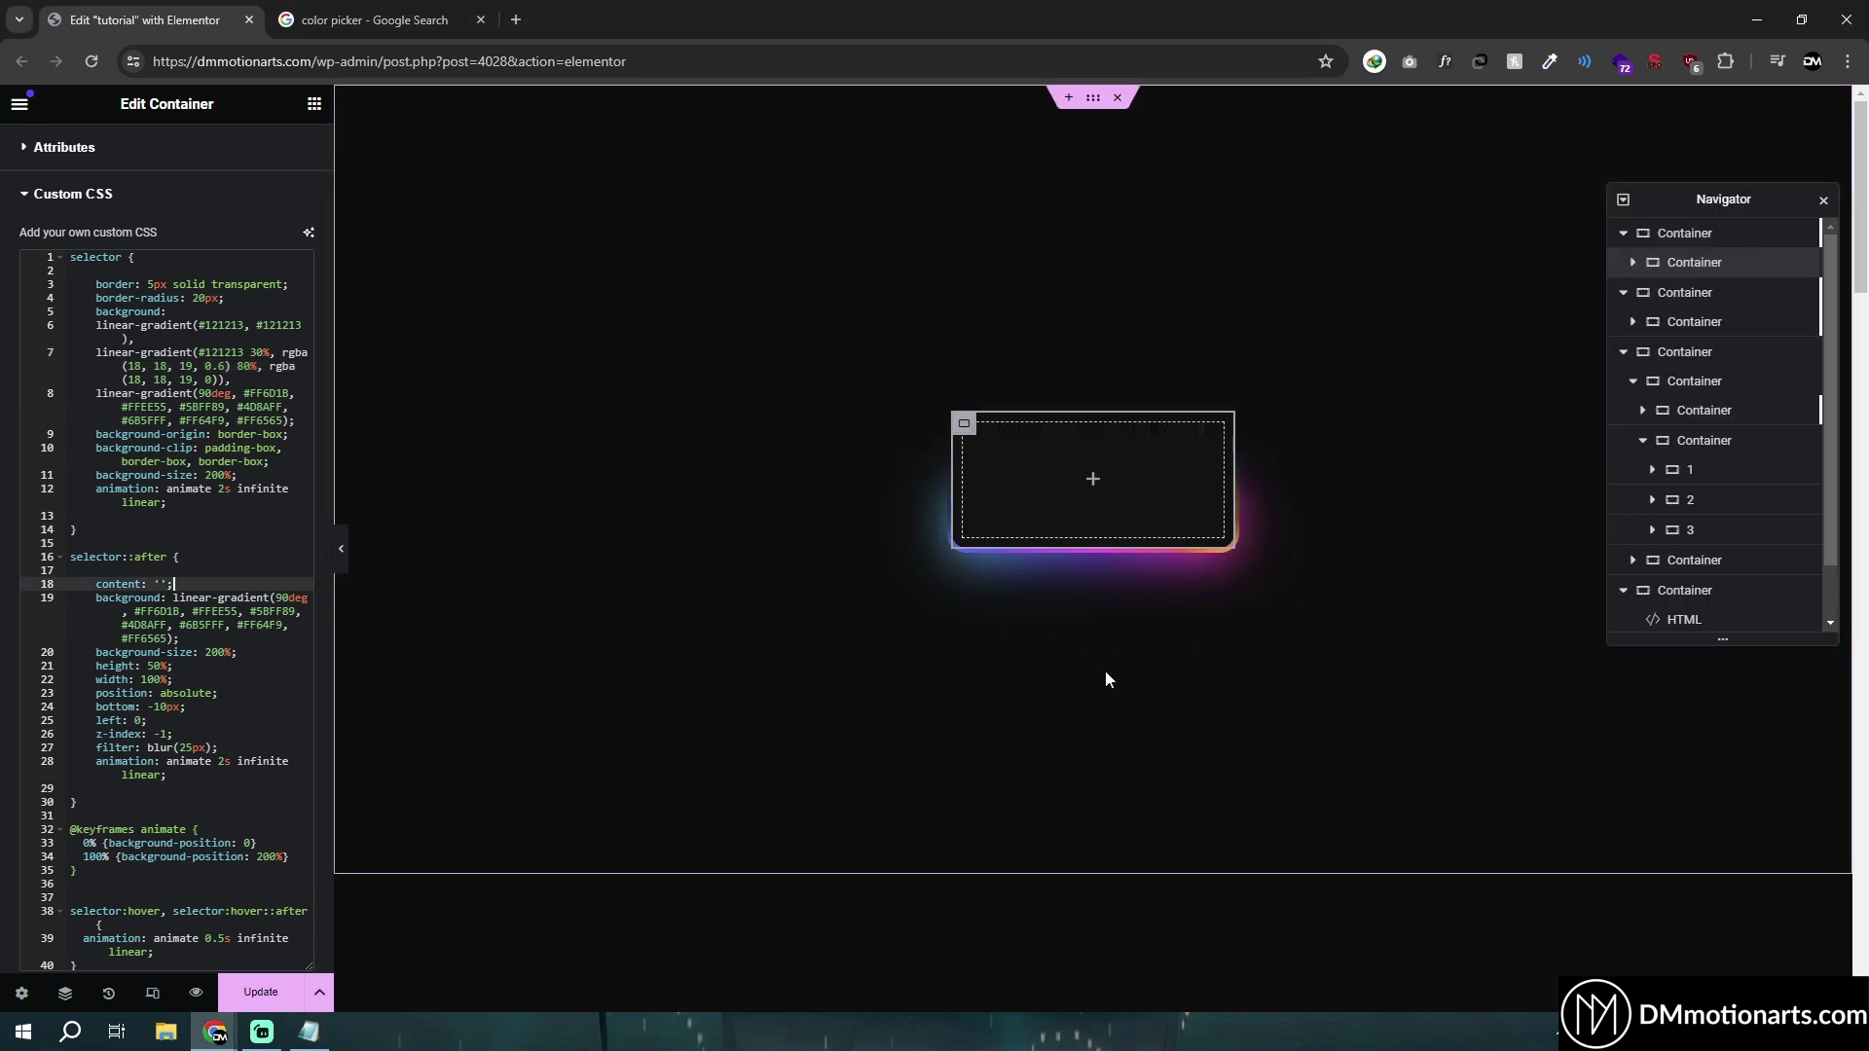
Step: Set the animation duration in the selector rule of Elementor's custom CSS to 0.5s
{"action": "left_click", "coordinate": [224, 489]}
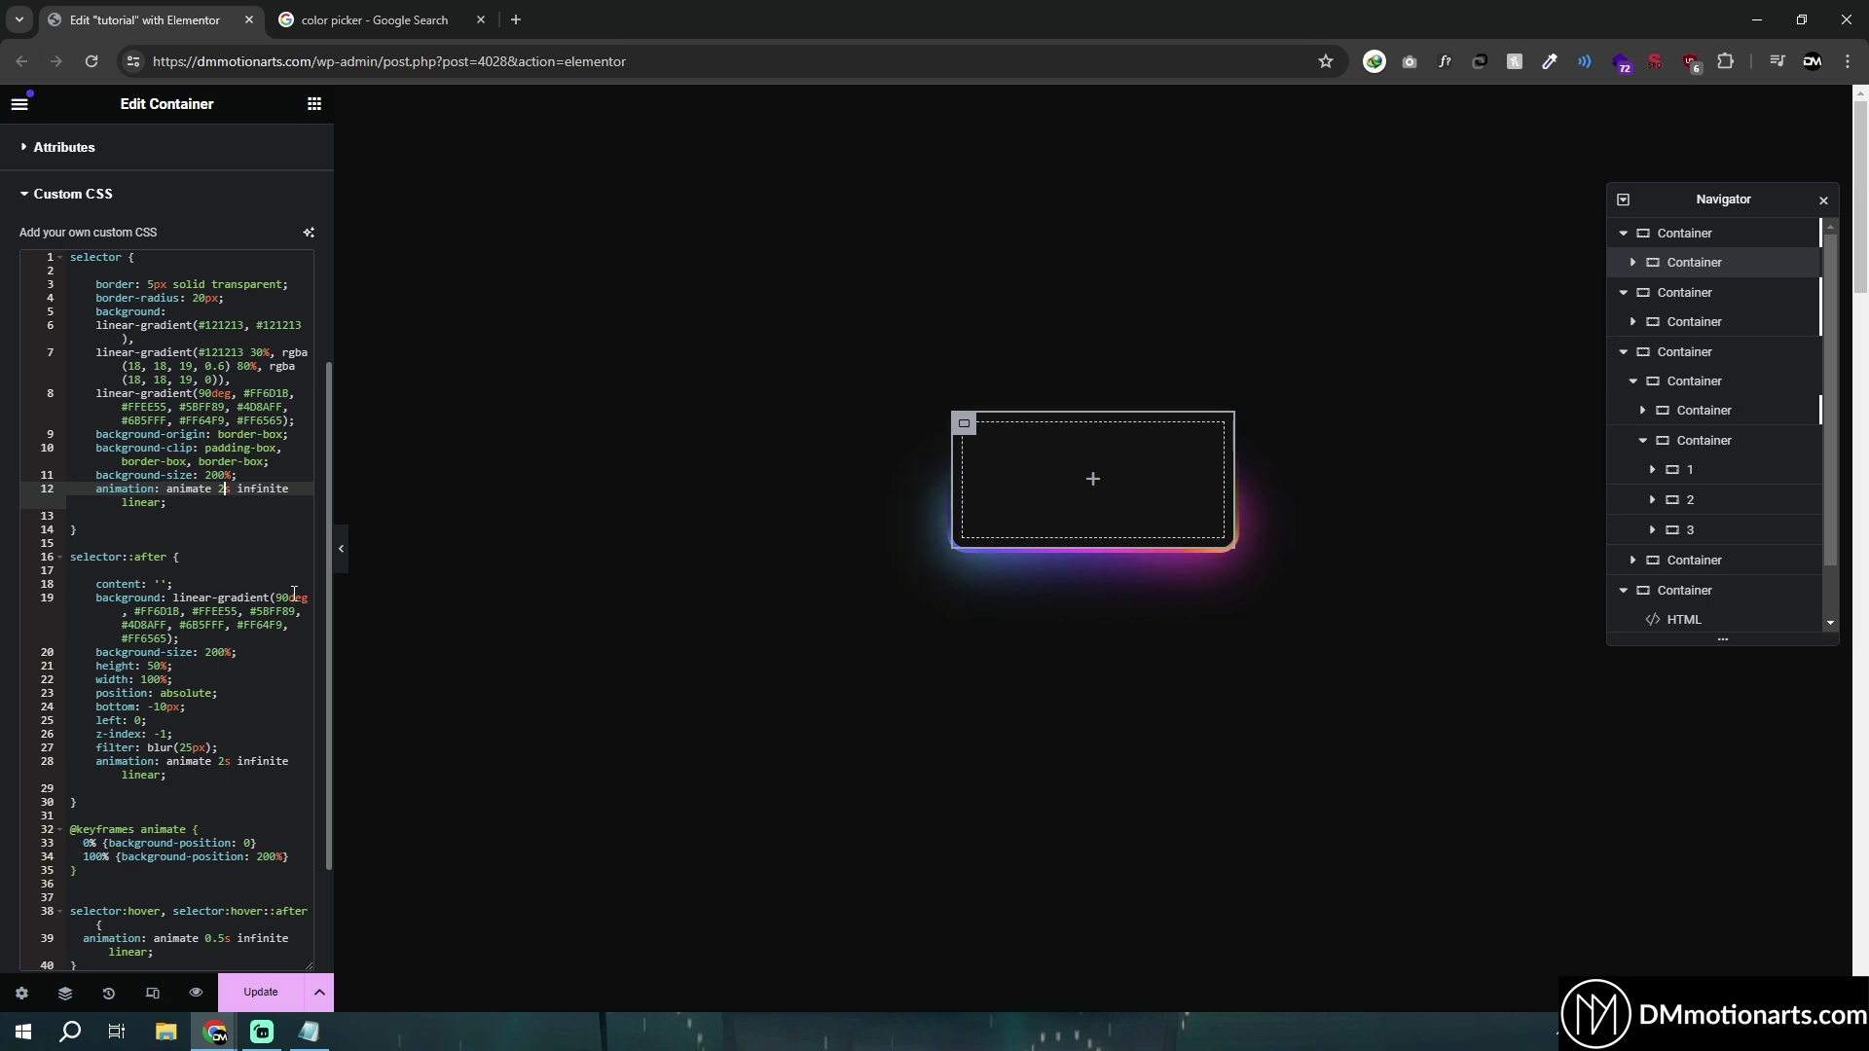
{"action": "key", "text": "BackSpace"}
{"action": "type", "text": "0.5"}
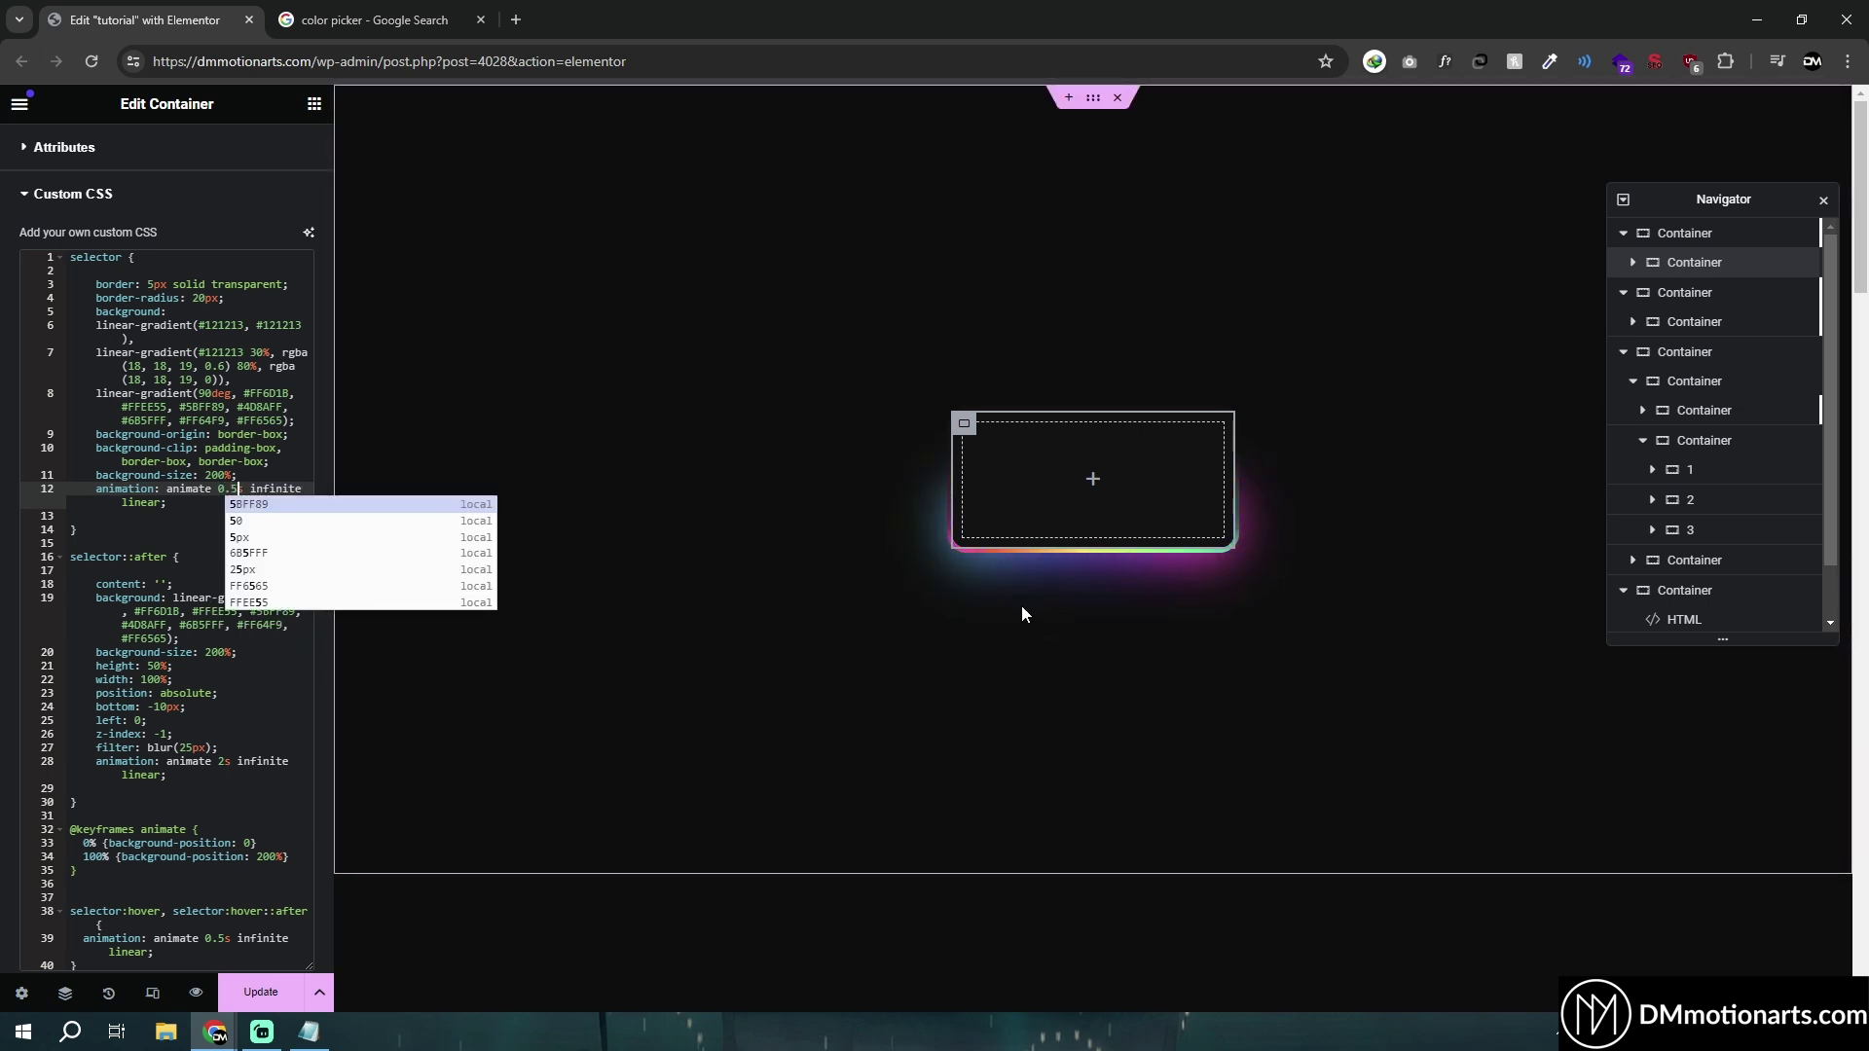
{"action": "left_click", "coordinate": [129, 693]}
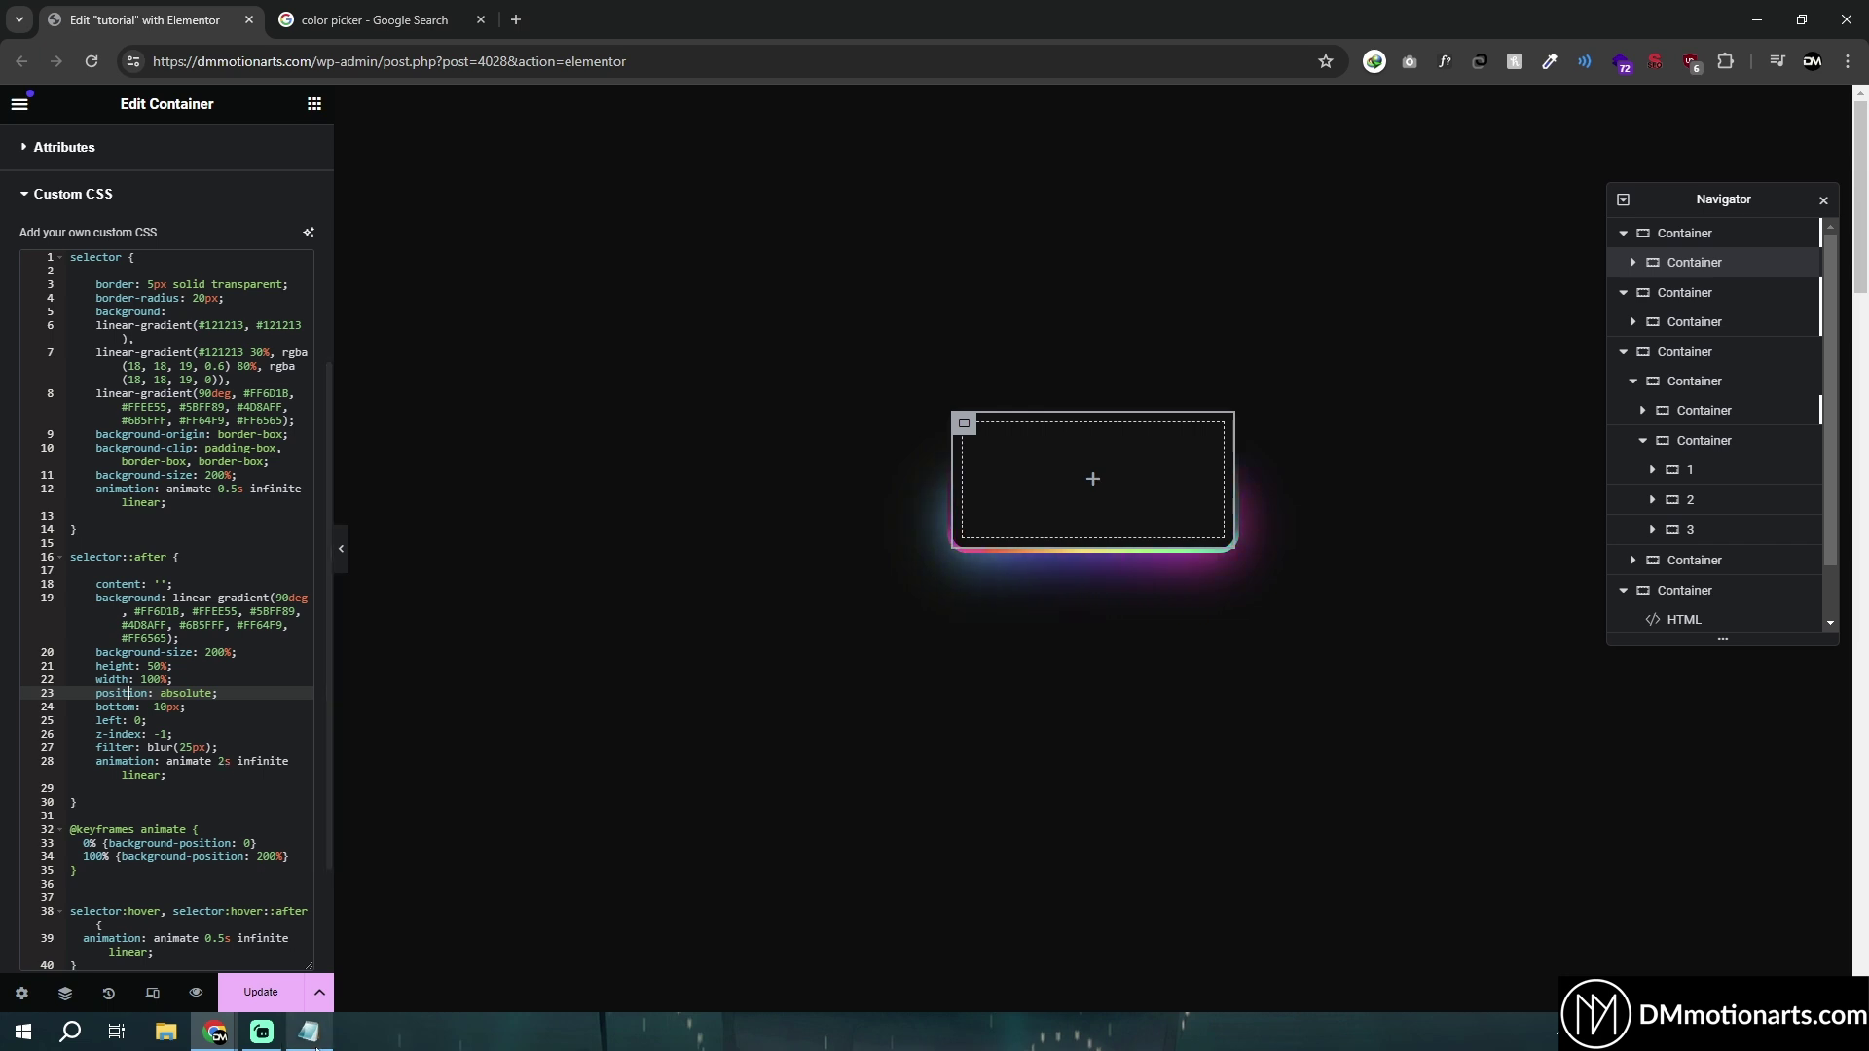
Step: Set the animation duration in the selector::after rule to 0.5s to match the border's speed
{"action": "key", "text": "alt+Tab"}
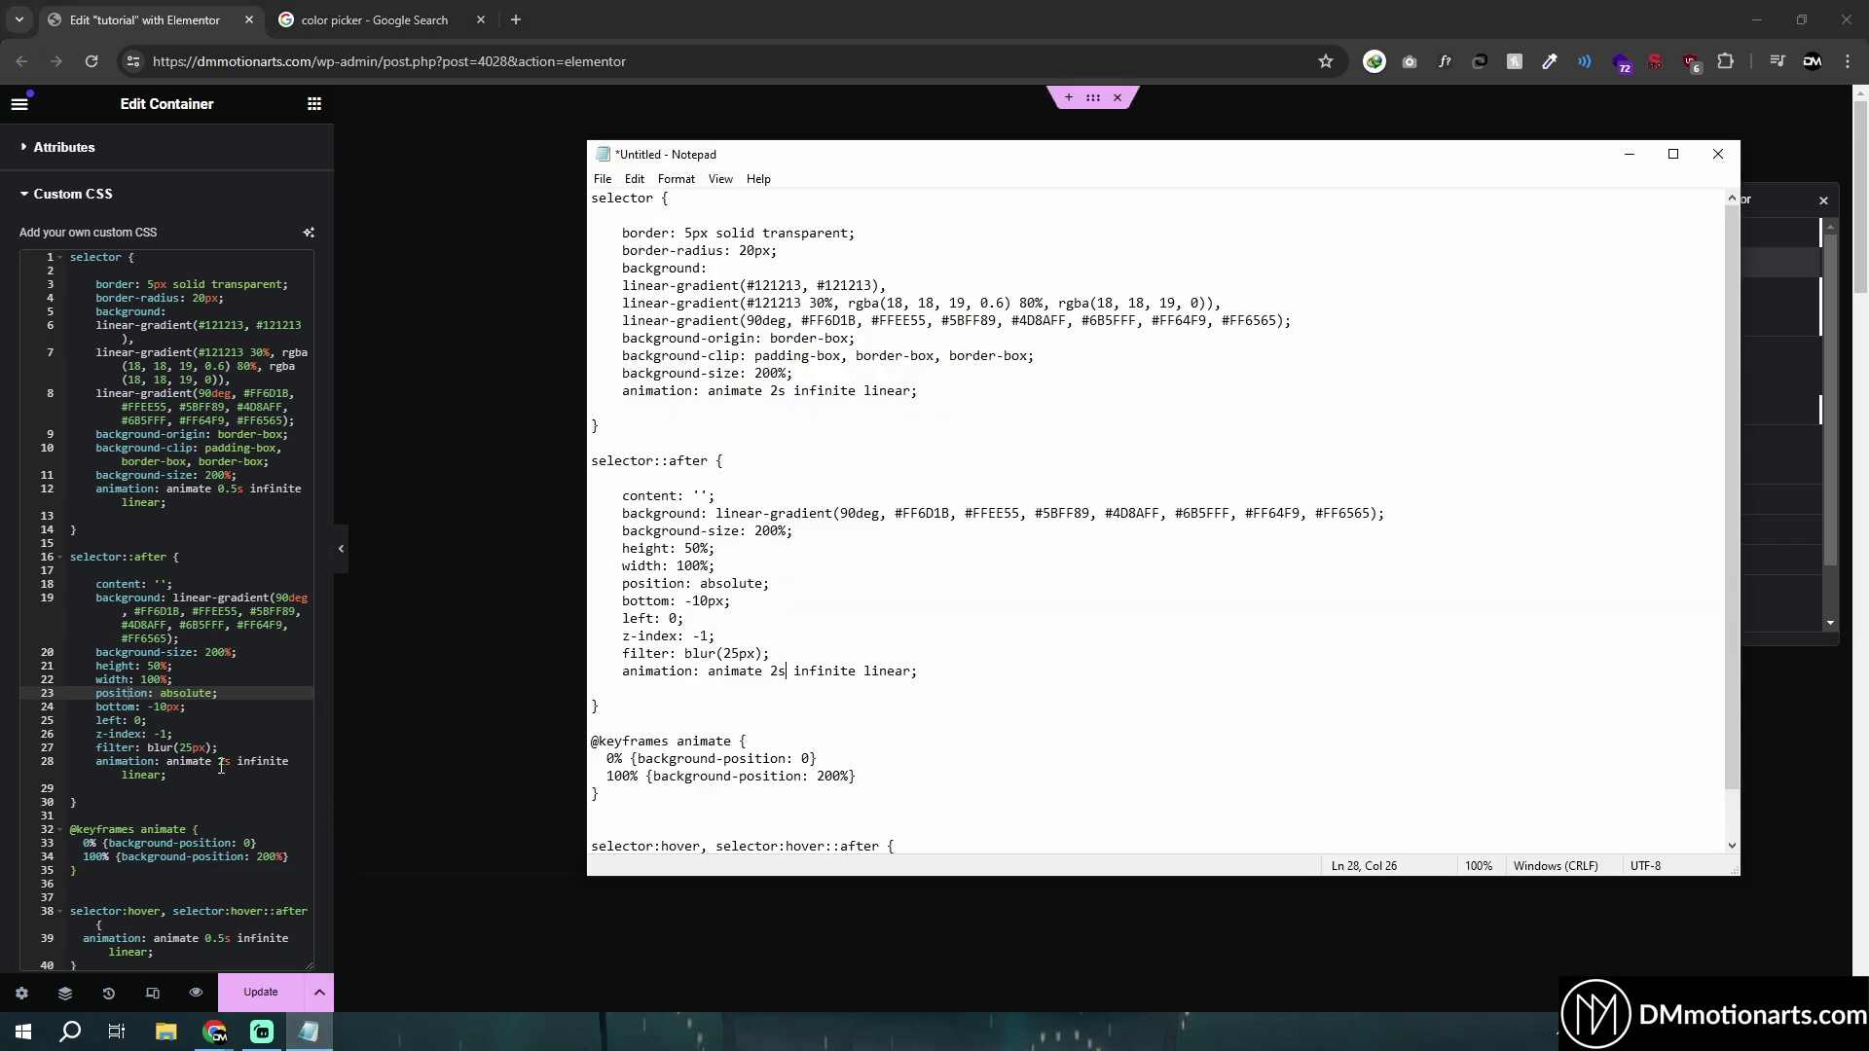
{"action": "left_click", "coordinate": [226, 761]}
{"action": "key", "text": "BackSpace"}
{"action": "type", "text": "0.5"}
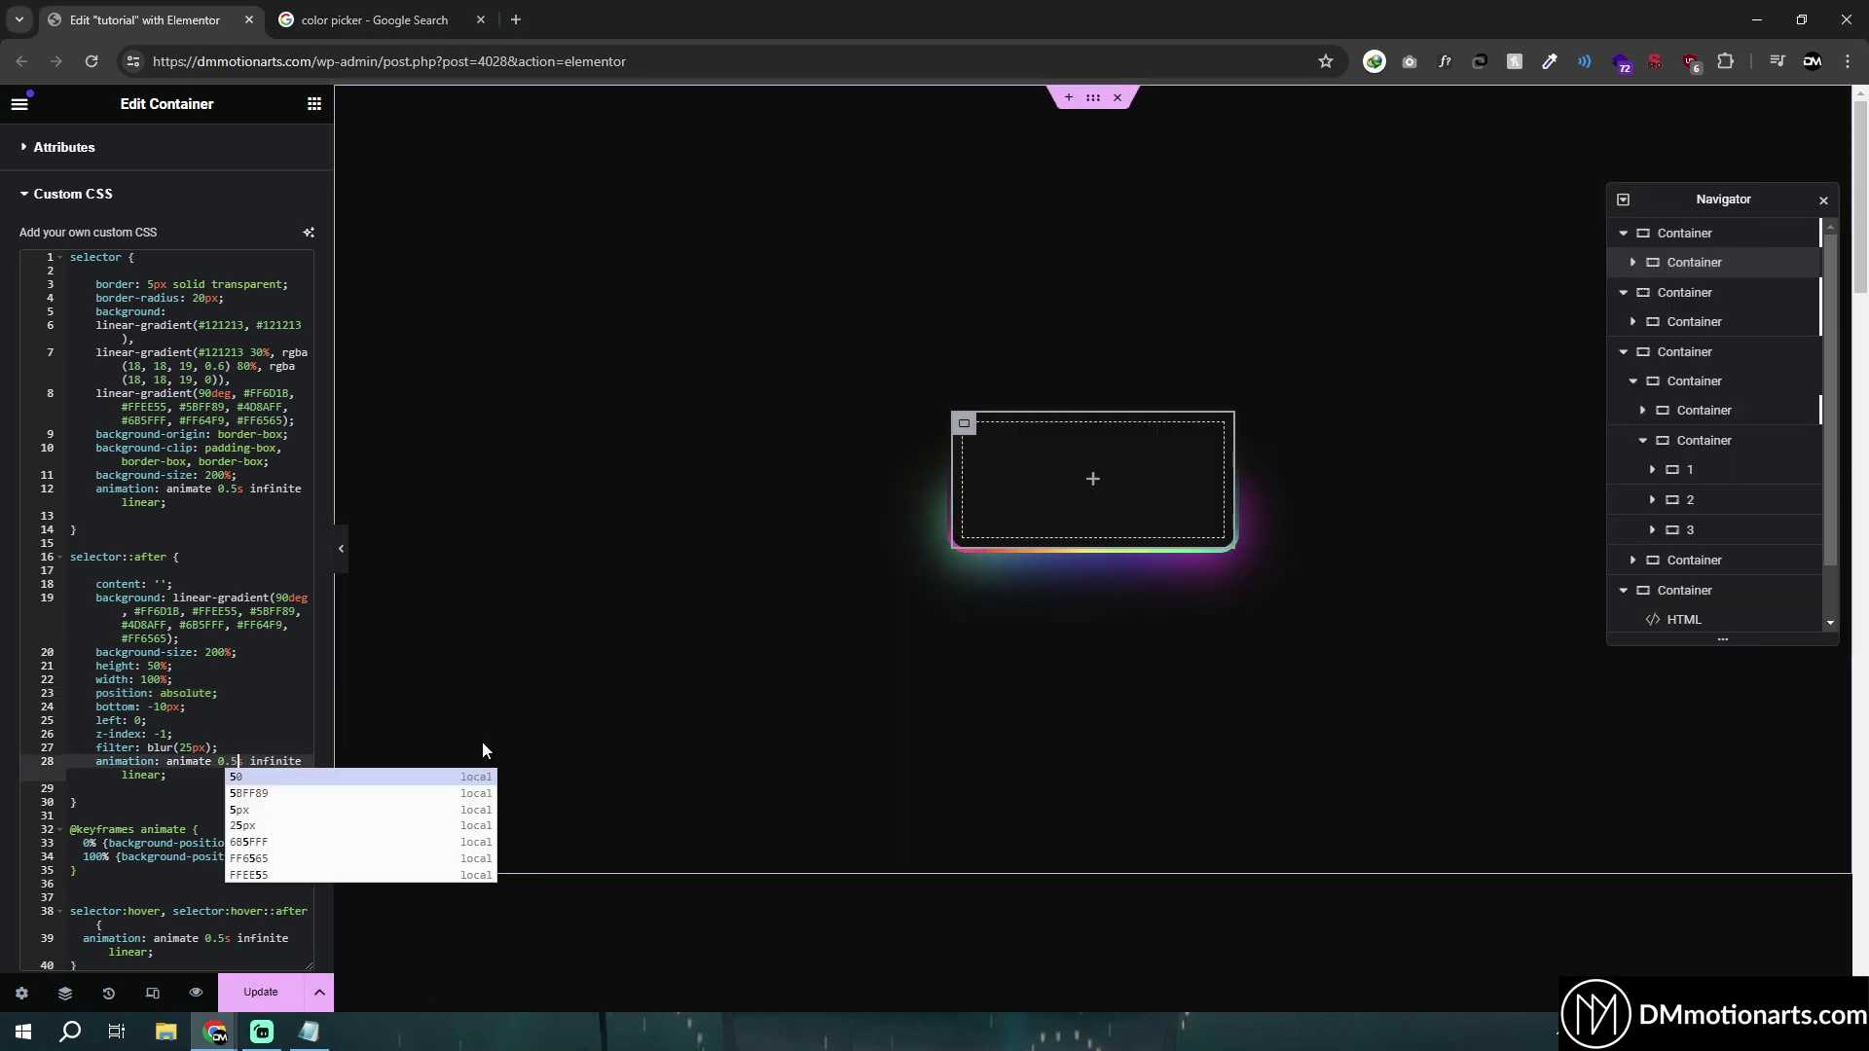
{"action": "left_click", "coordinate": [199, 693]}
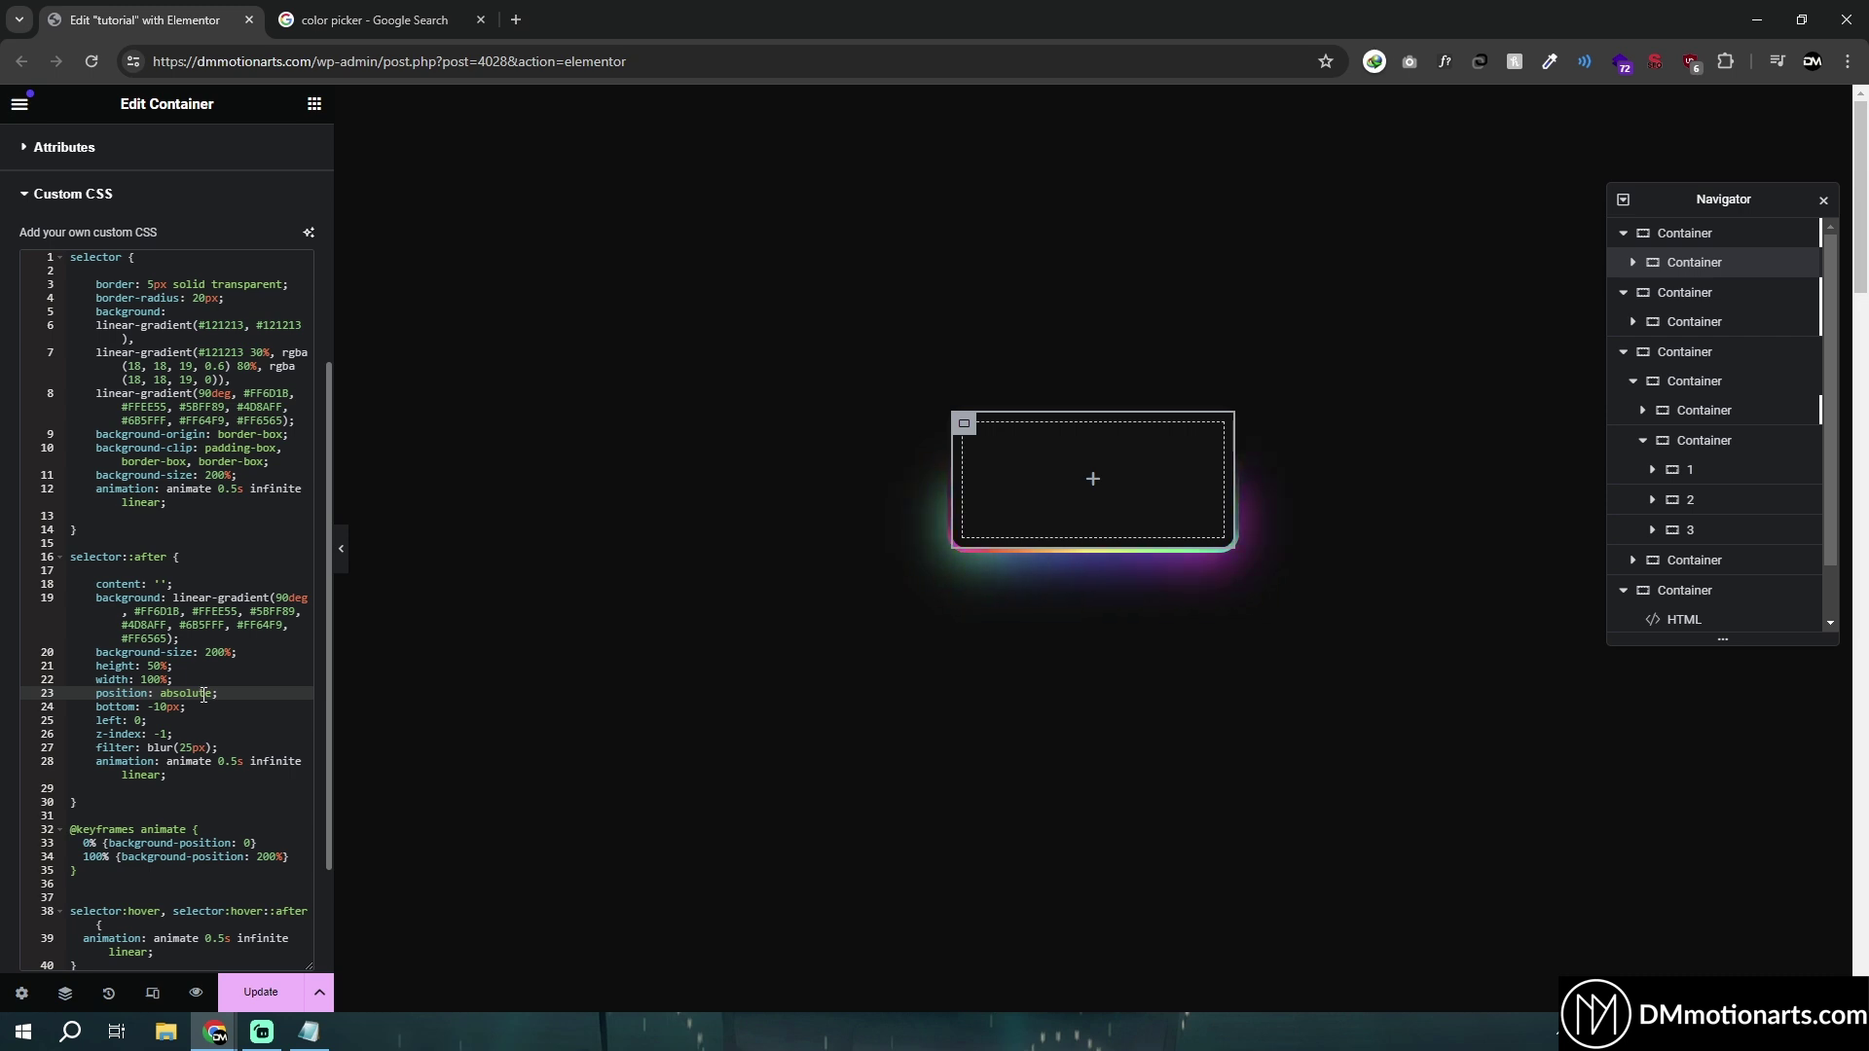
Step: Restore the animation duration to 2s in both the selector and selector::after rules
{"action": "left_click", "coordinate": [236, 489]}
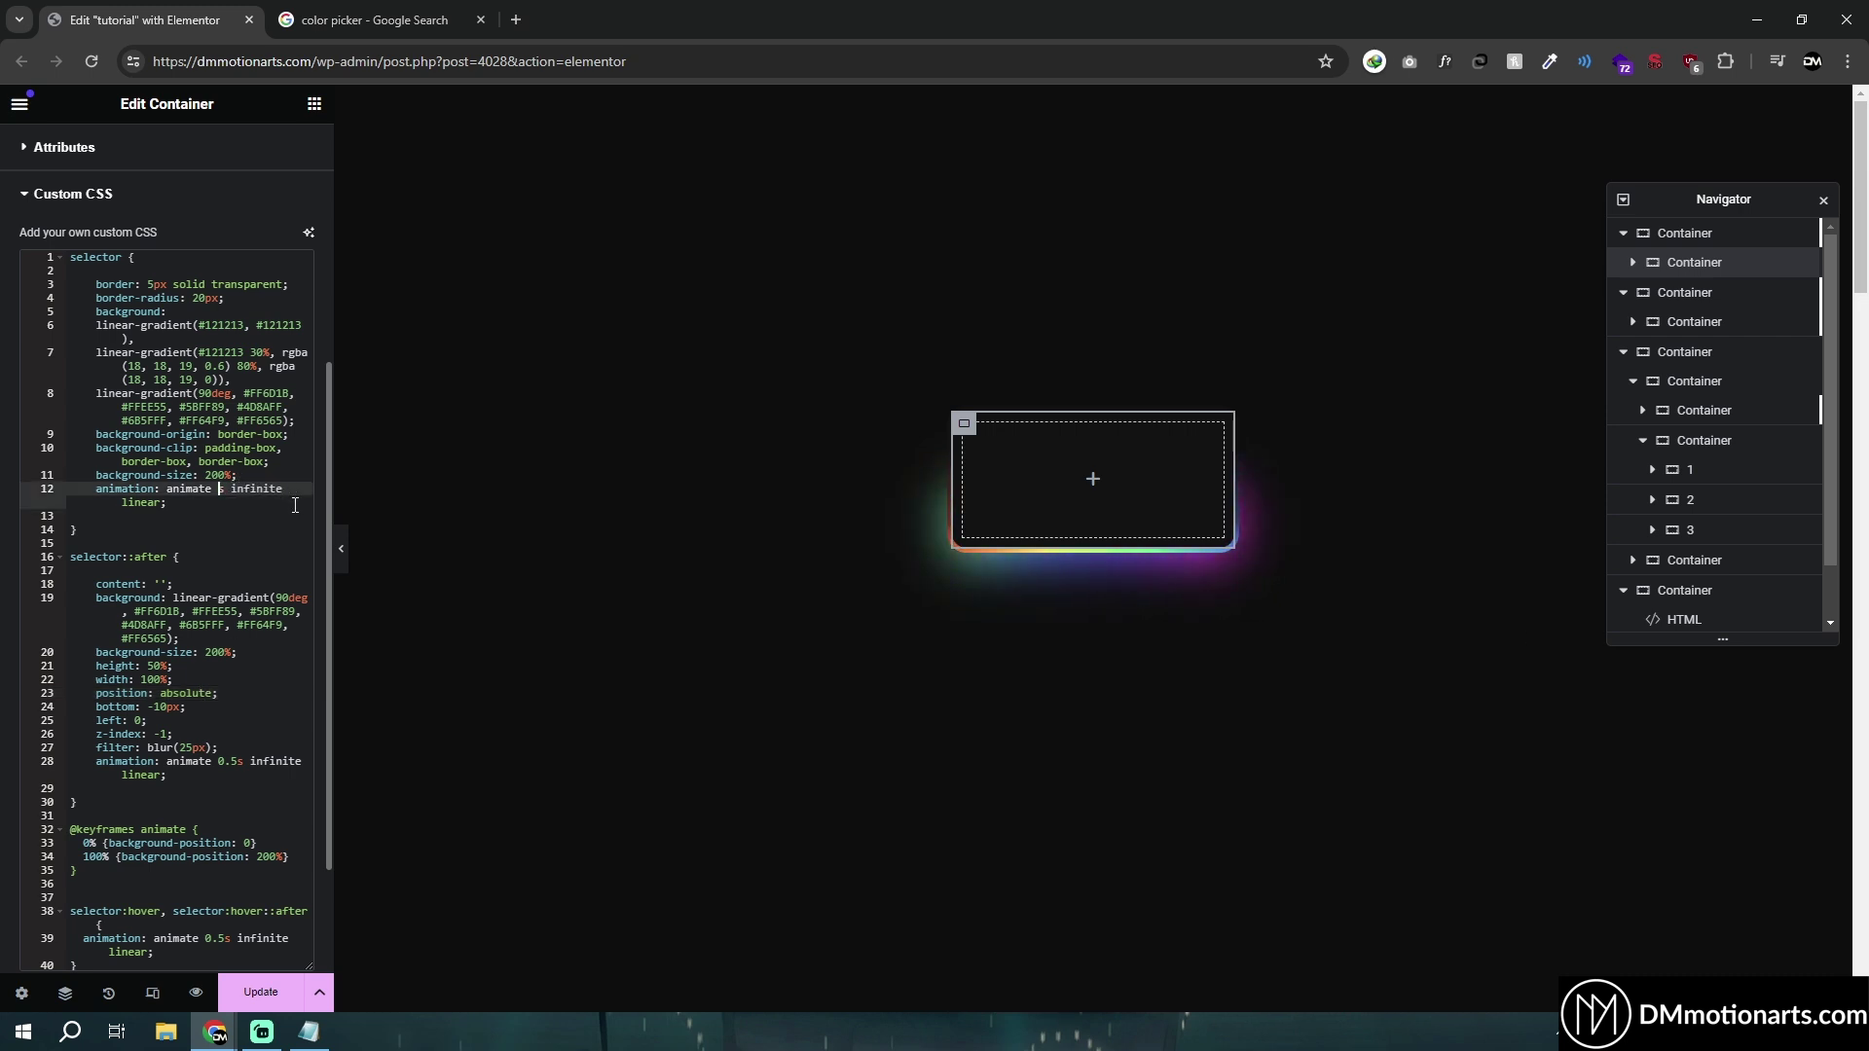
{"action": "key", "text": "BackSpace"}
{"action": "key", "text": "BackSpace"}
{"action": "key", "text": "BackSpace"}
{"action": "type", "text": "2"}
{"action": "left_click", "coordinate": [236, 761]}
{"action": "key", "text": "BackSpace"}
{"action": "key", "text": "BackSpace"}
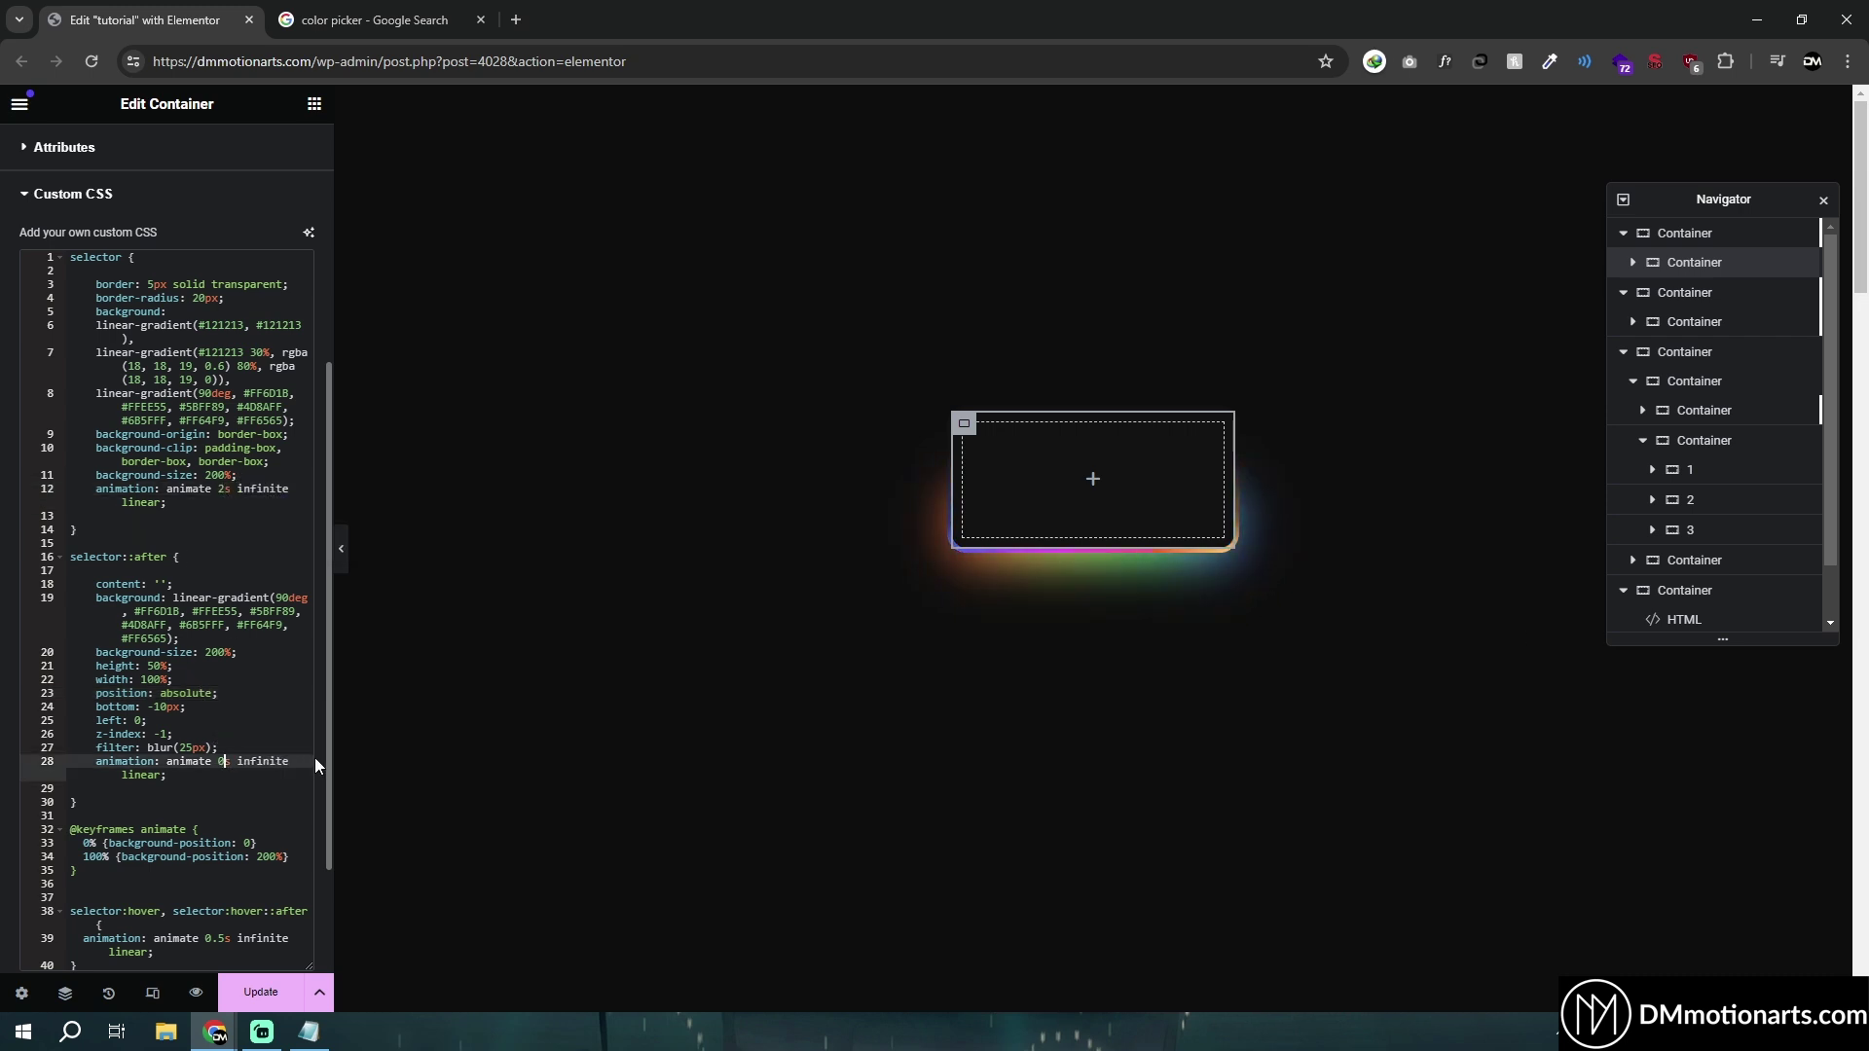
{"action": "type", "text": "2"}
{"action": "left_click", "coordinate": [309, 1032]}
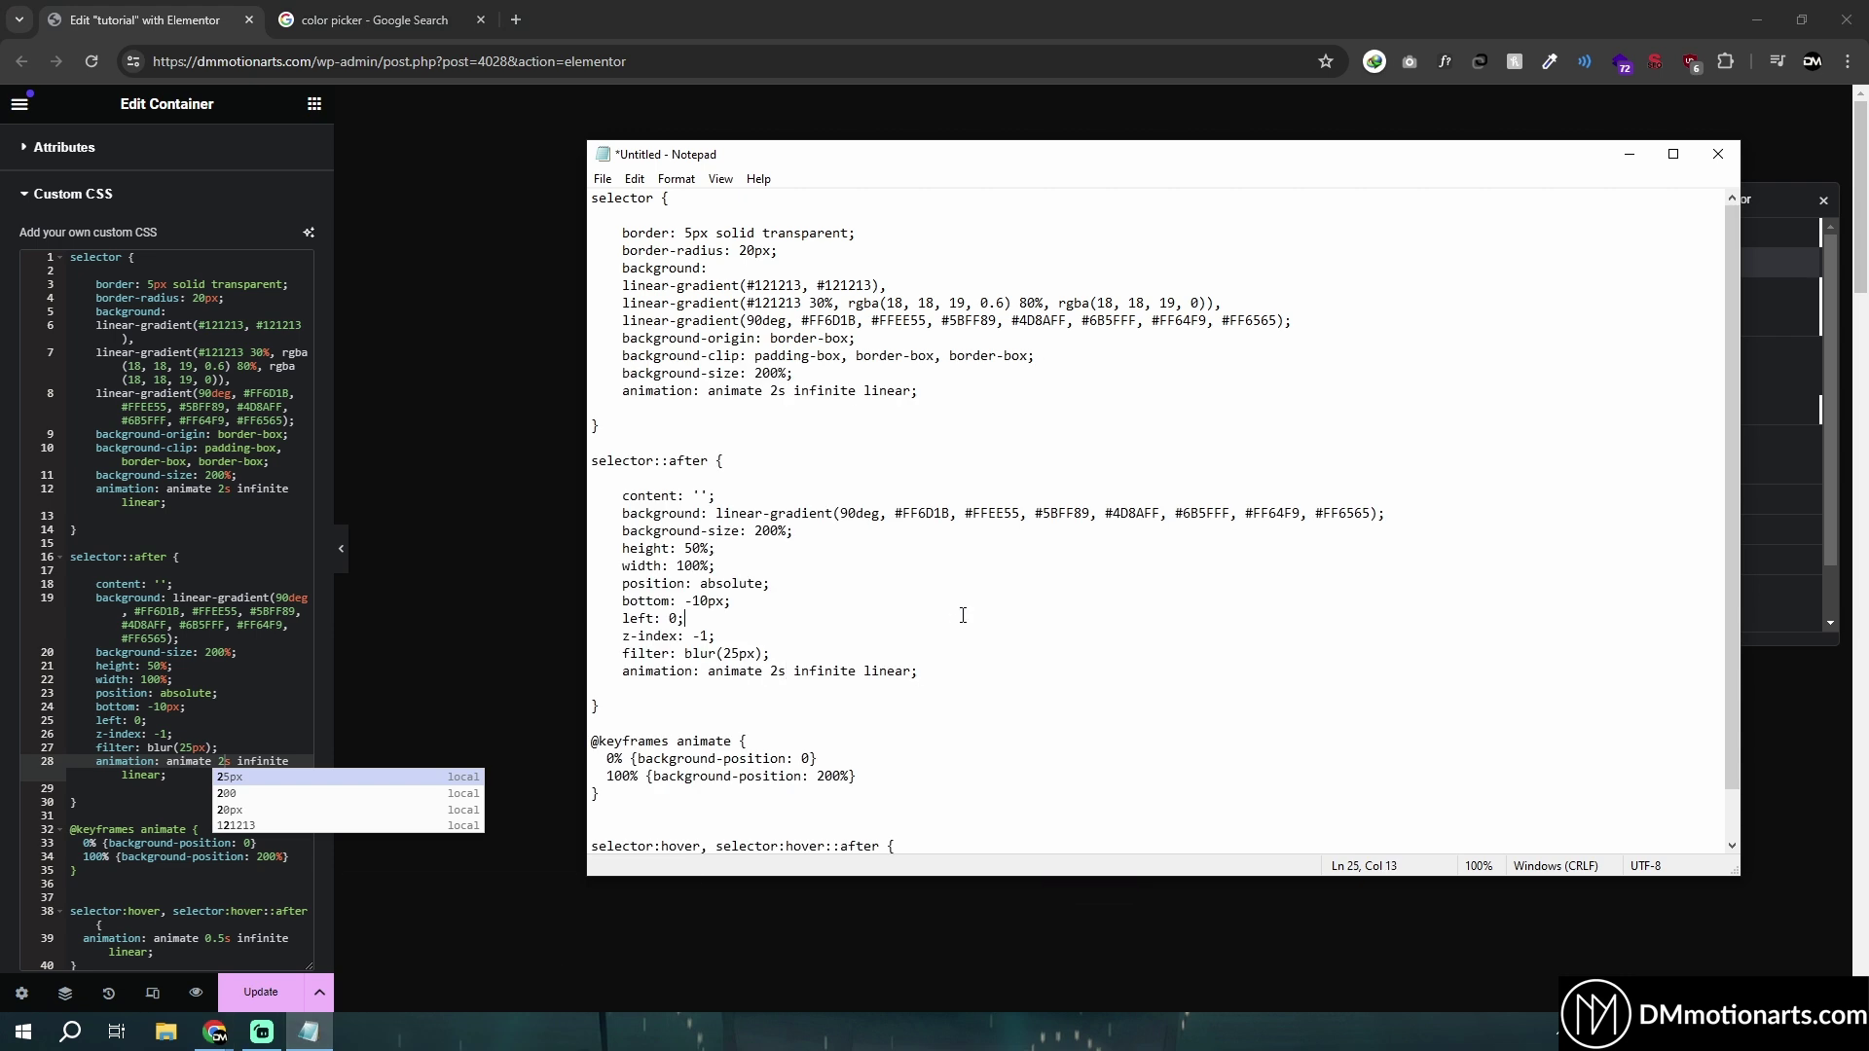
{"action": "key", "text": "alt+Tab"}
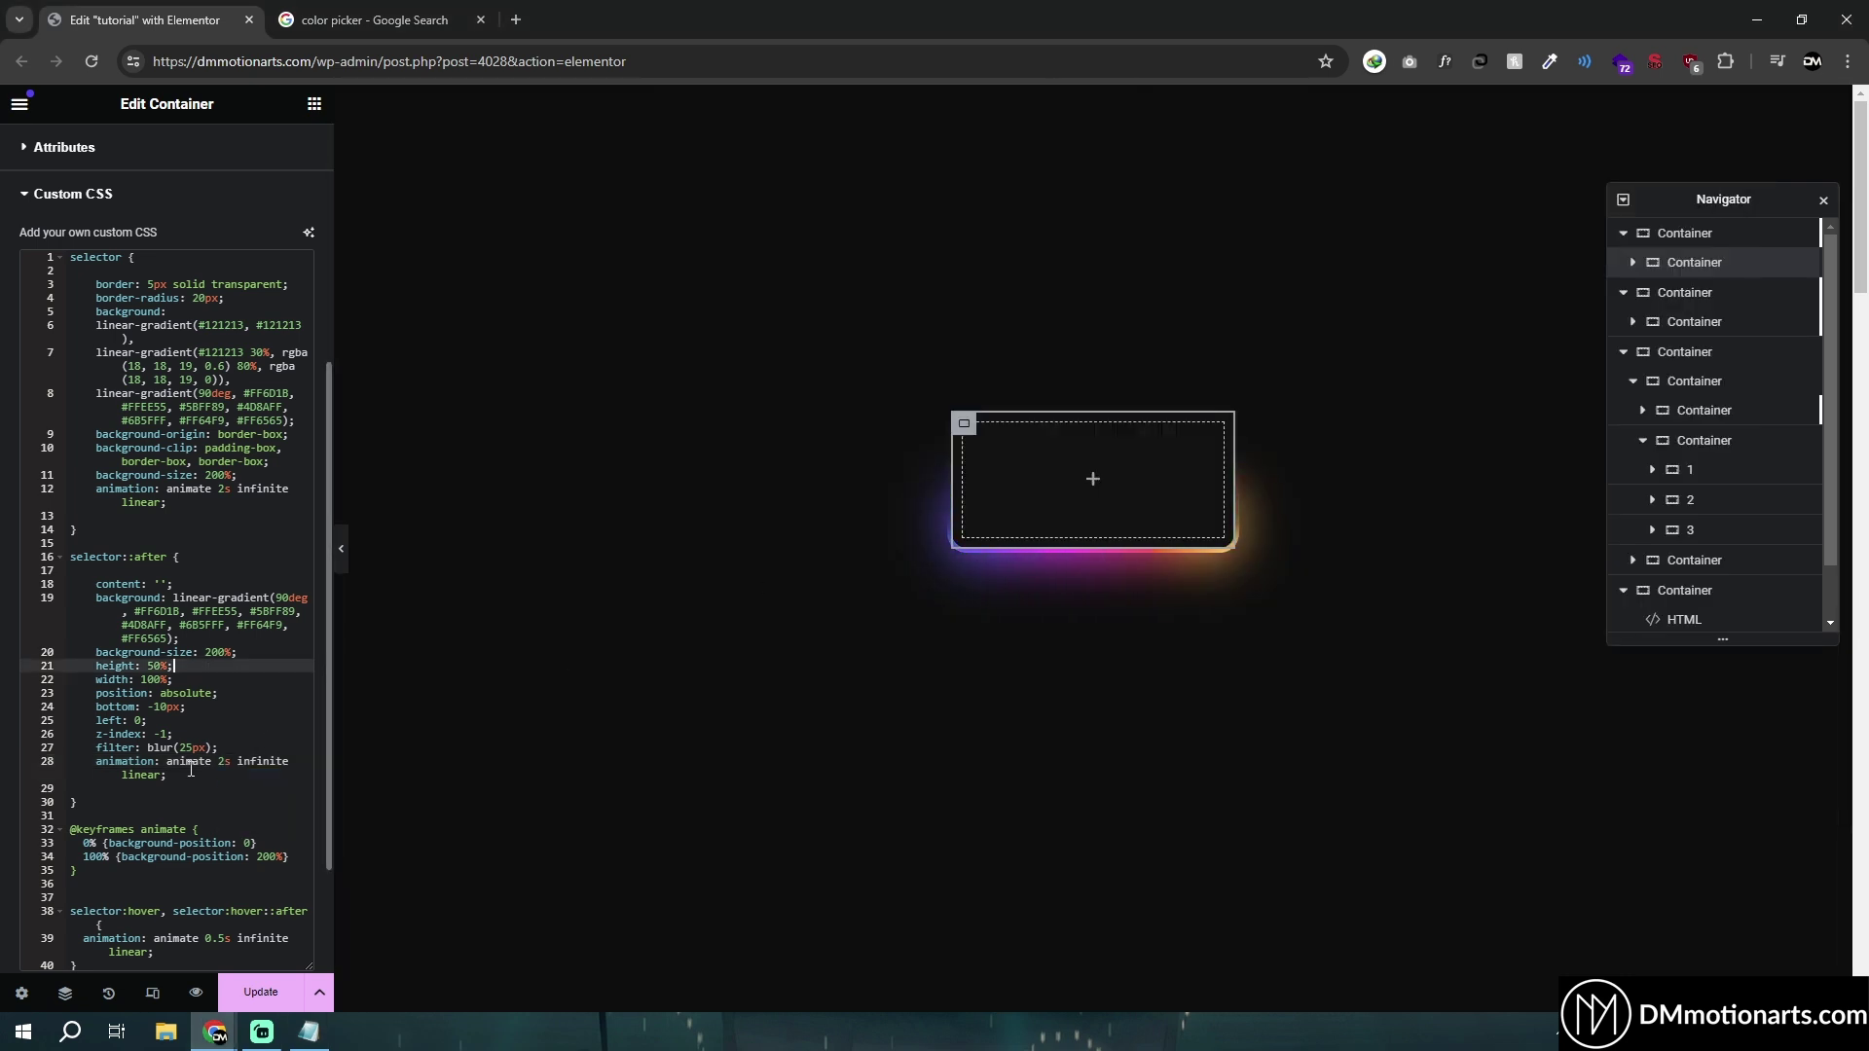
Step: Try blur filter values of 20px and 10px in the selector::after rule and restore it to 25px
{"action": "left_click", "coordinate": [198, 749]}
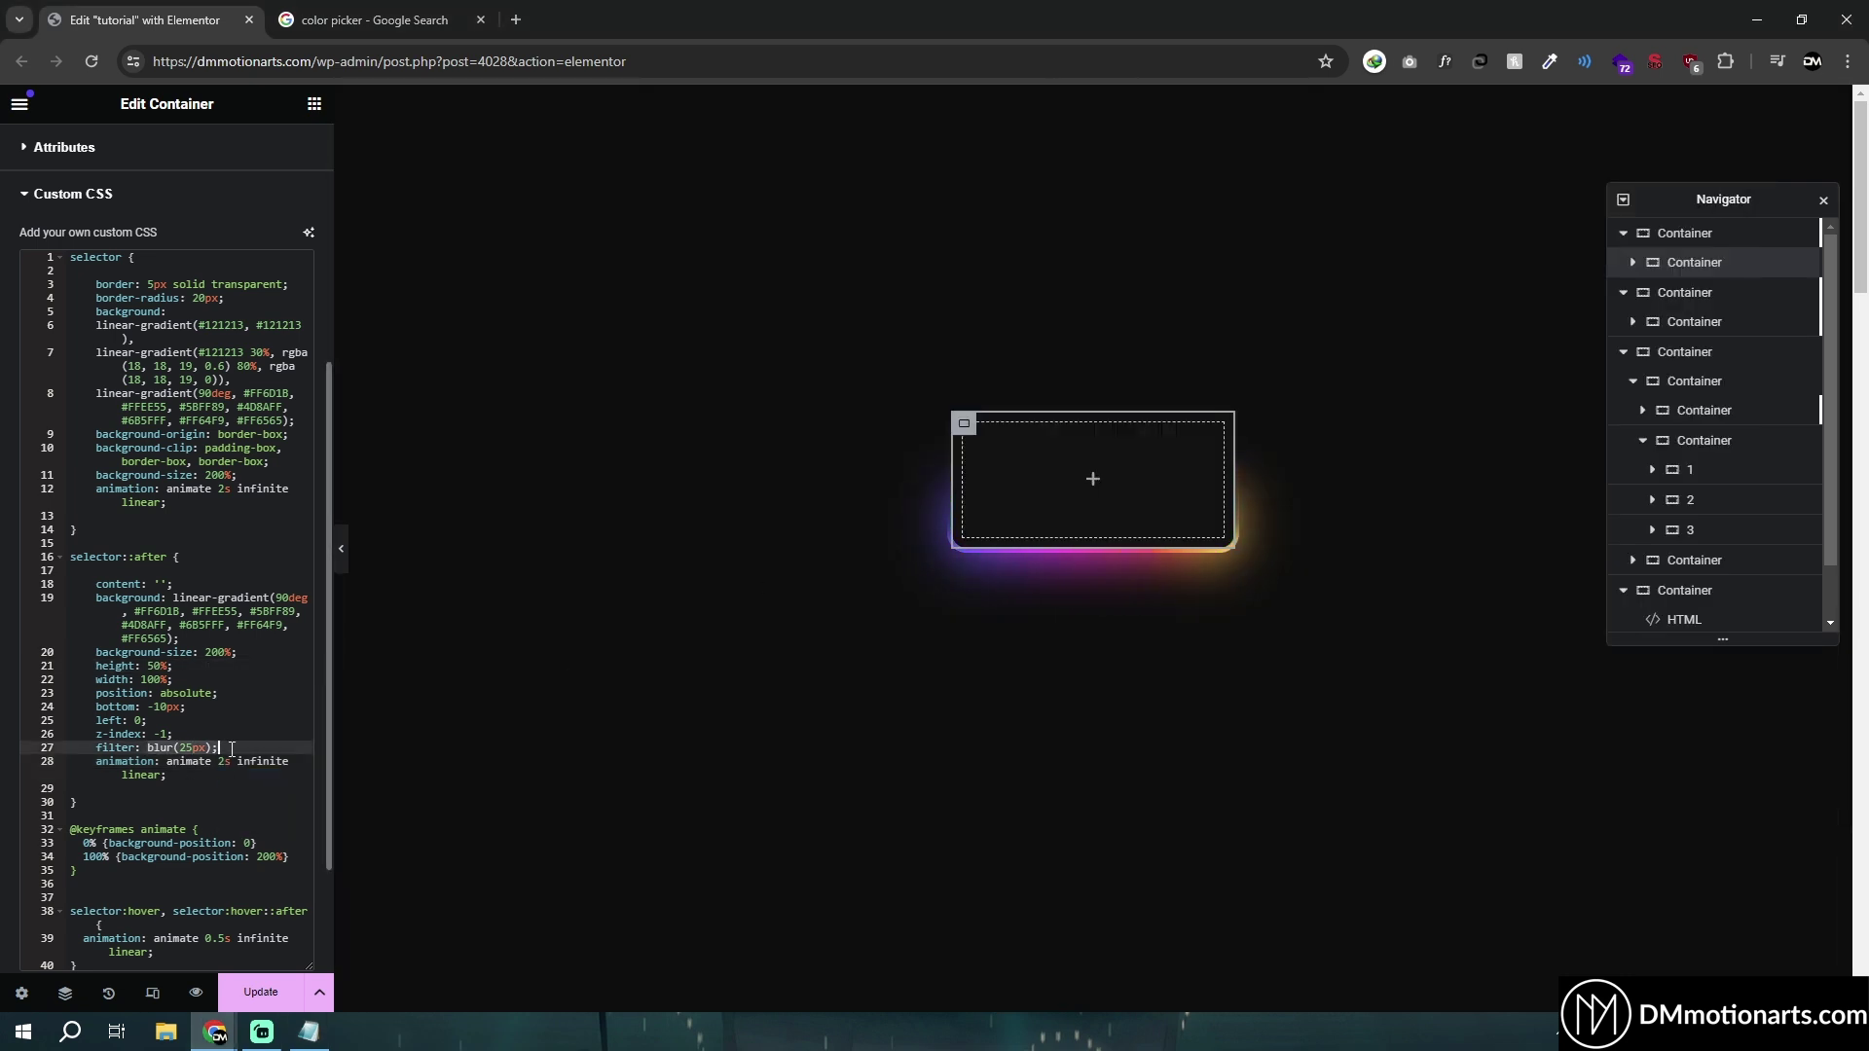
{"action": "left_click", "coordinate": [189, 747]}
{"action": "key", "text": "Delete"}
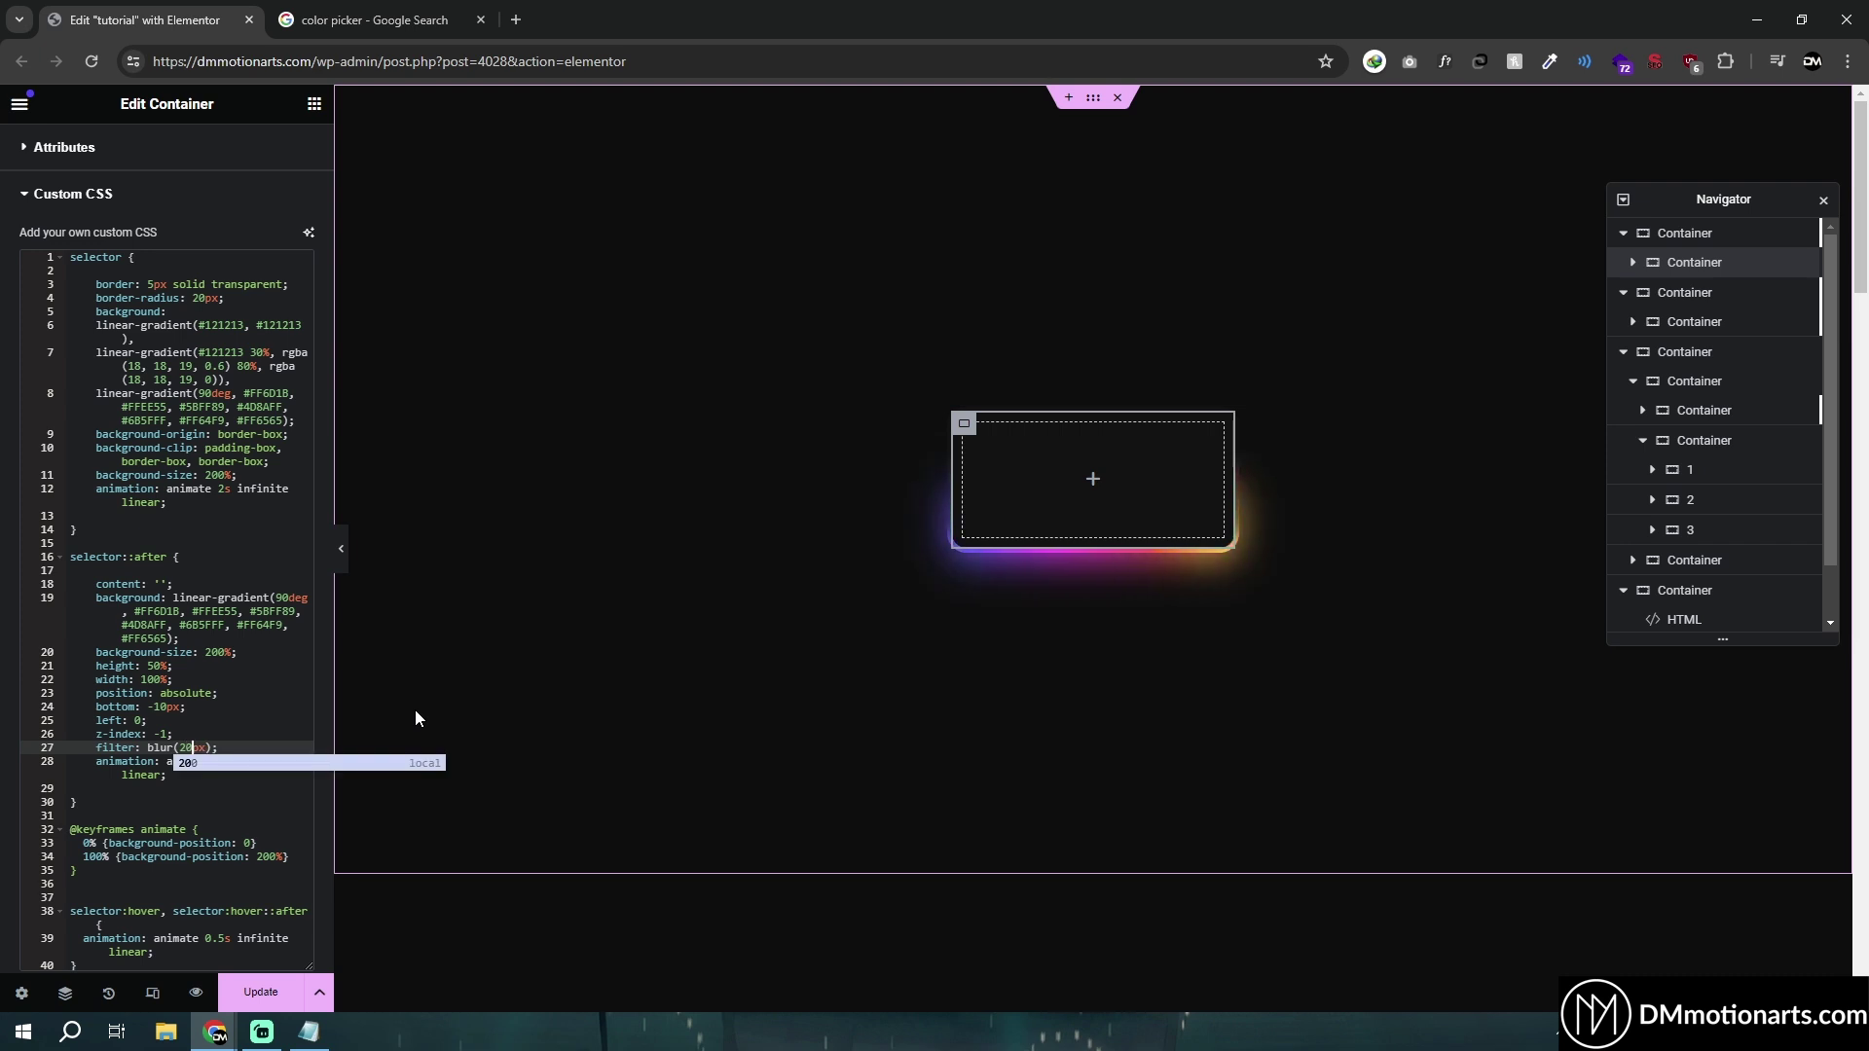
{"action": "key", "text": "BackSpace"}
{"action": "type", "text": "10"}
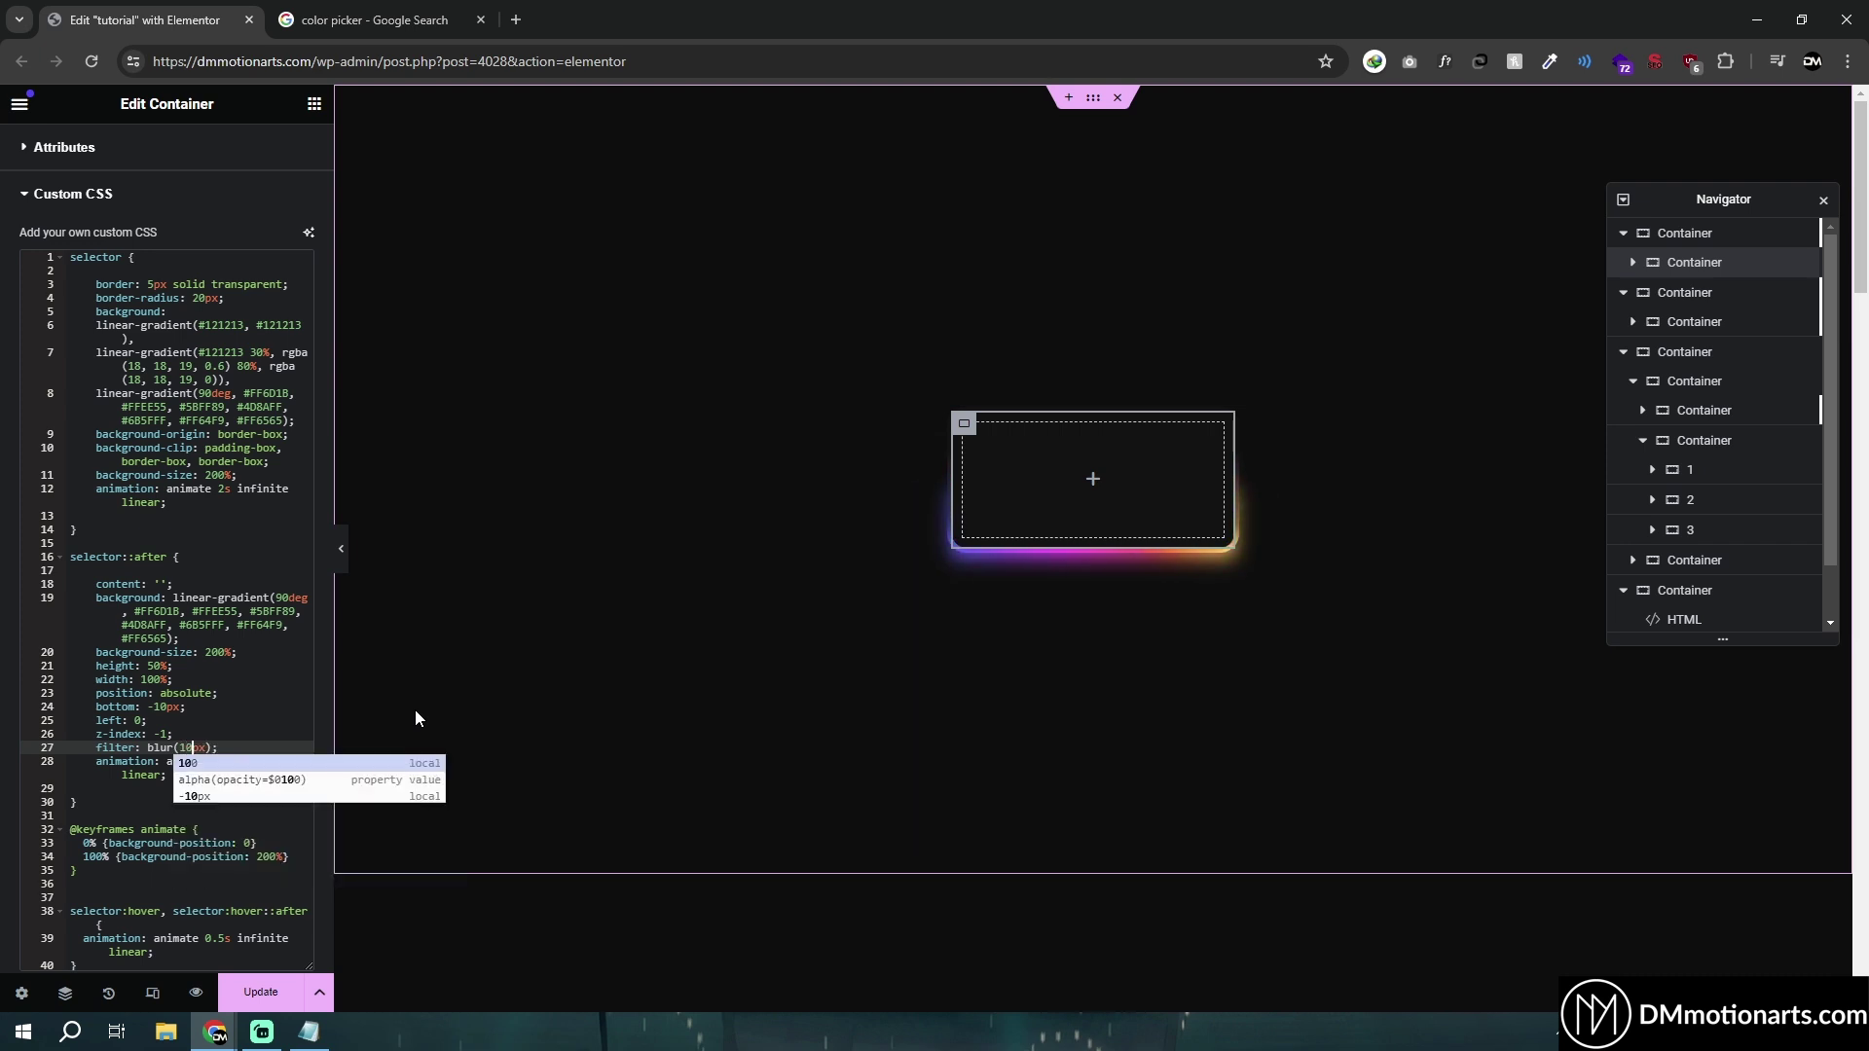
{"action": "key", "text": "BackSpace"}
{"action": "key", "text": "BackSpace"}
{"action": "type", "text": "25"}
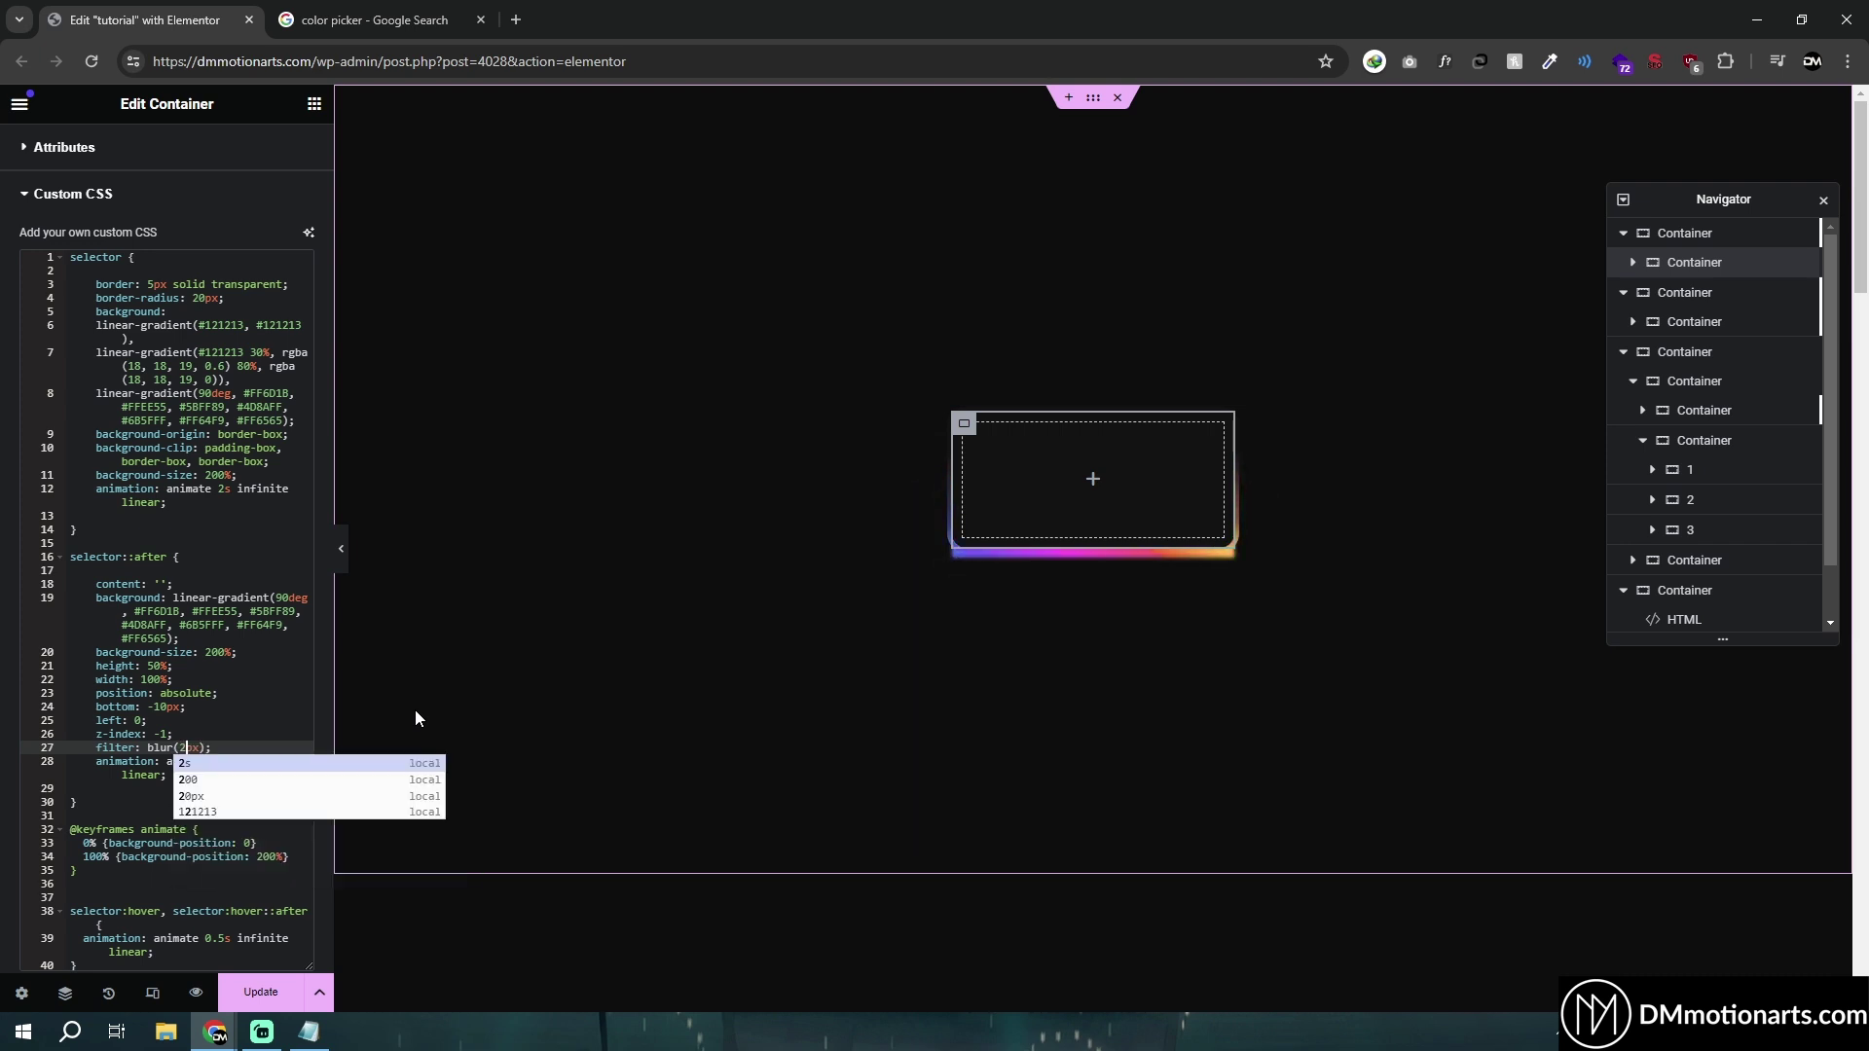
{"action": "left_click", "coordinate": [239, 761]}
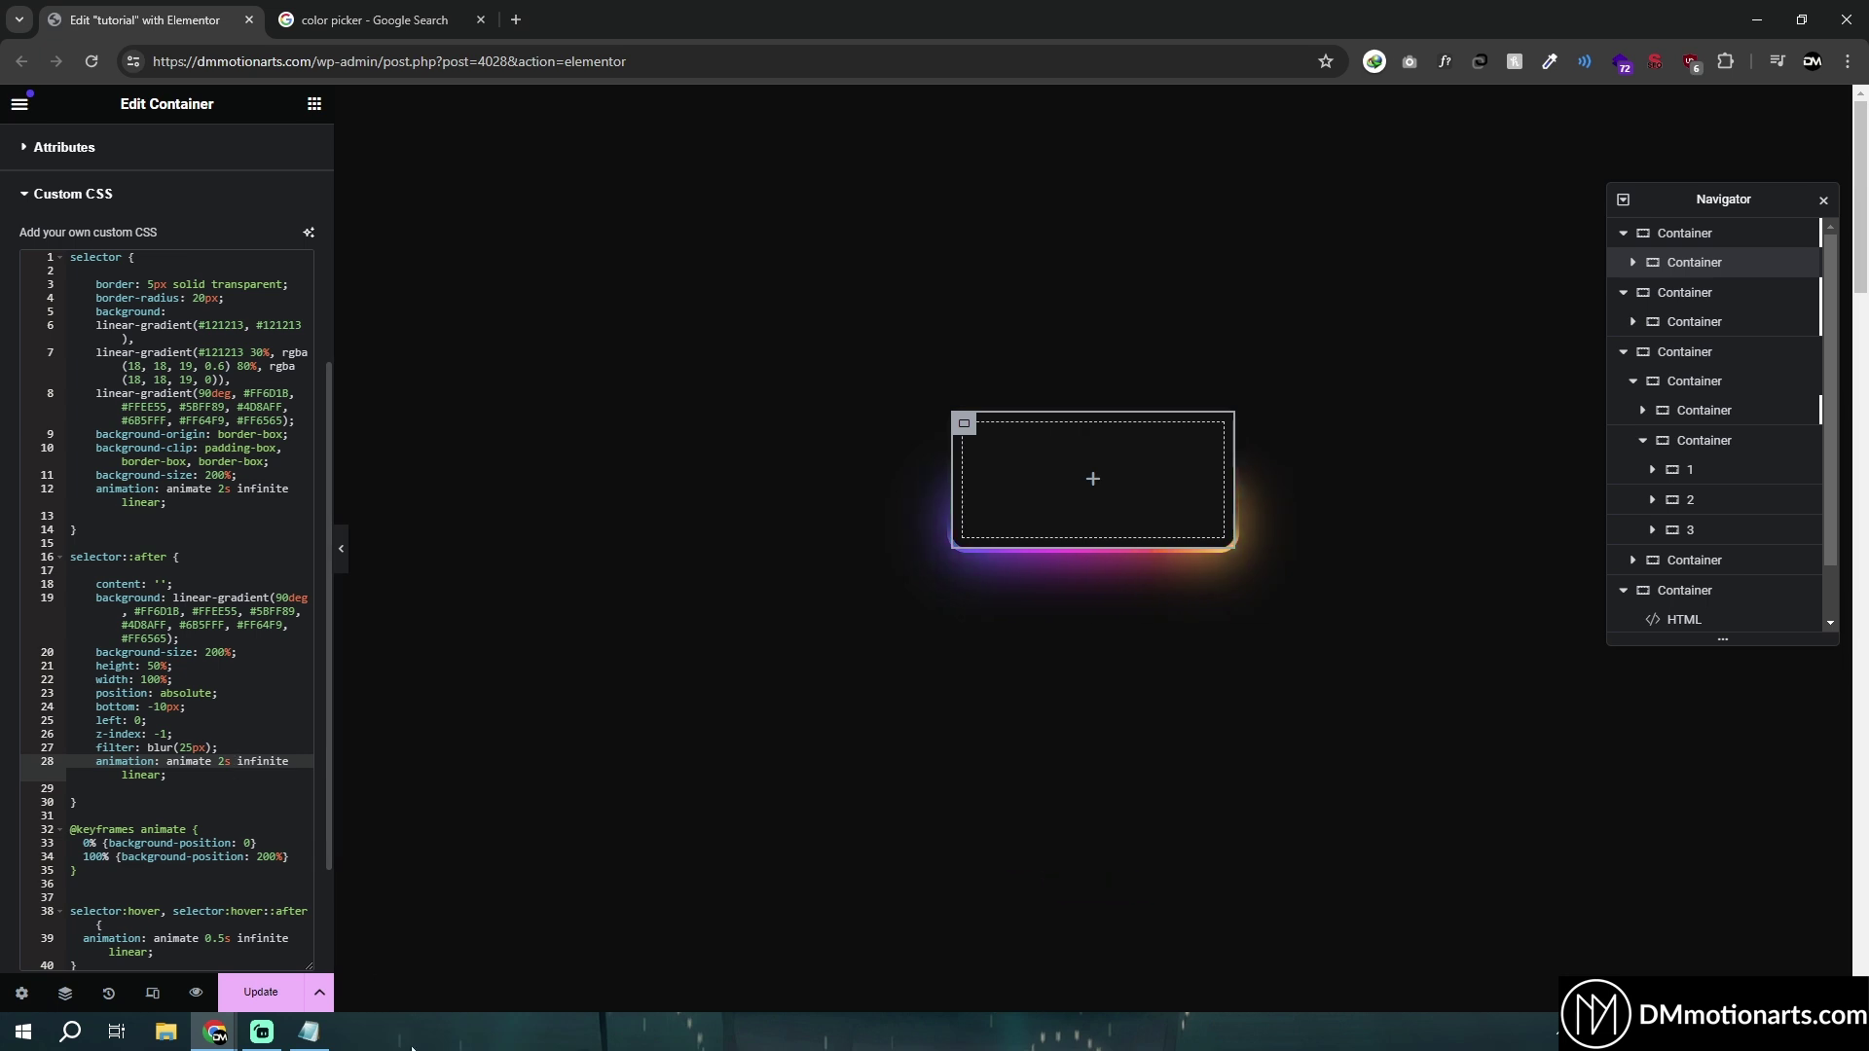
{"action": "left_click", "coordinate": [309, 1033]}
{"action": "scroll", "coordinate": [886, 661], "scroll_direction": "down", "scroll_amount": 1}
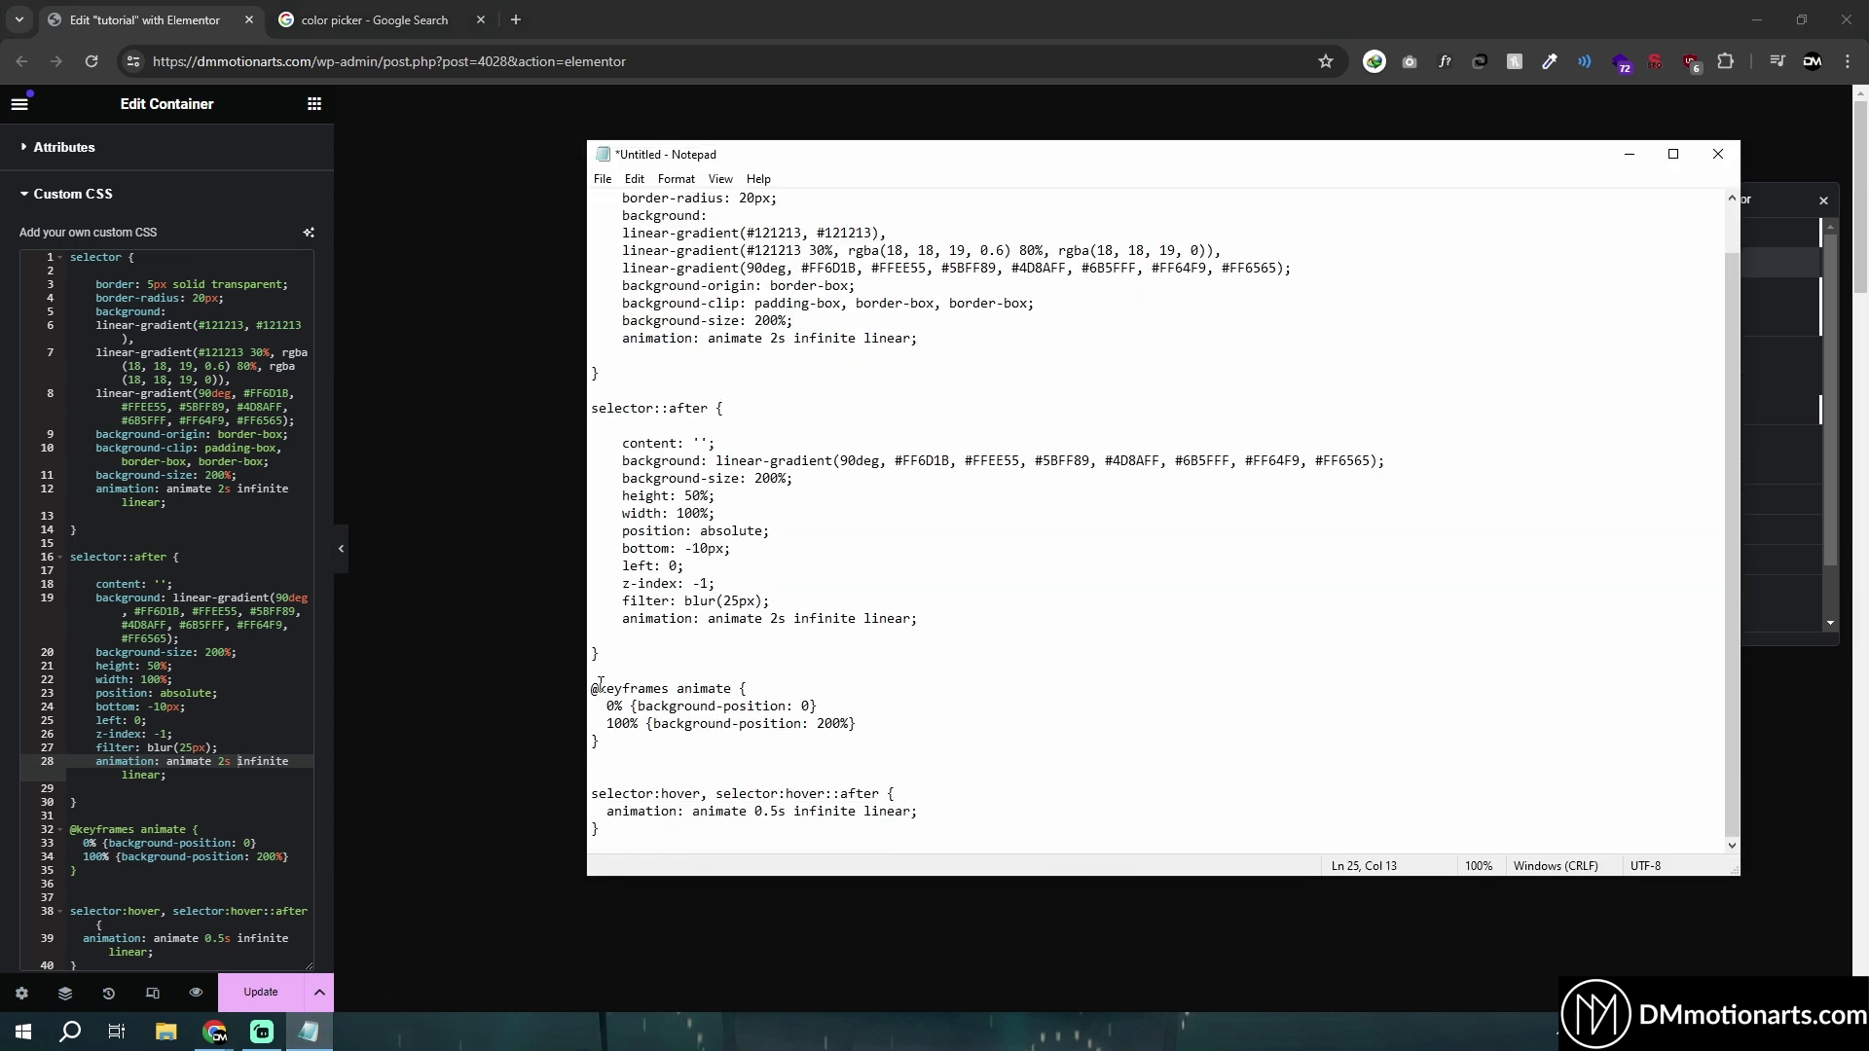
{"action": "left_click_drag", "start_coordinate": [591, 689], "coordinate": [1013, 823]}
{"action": "left_click", "coordinate": [1014, 824]}
{"action": "scroll", "coordinate": [193, 754], "scroll_direction": "down", "scroll_amount": 2}
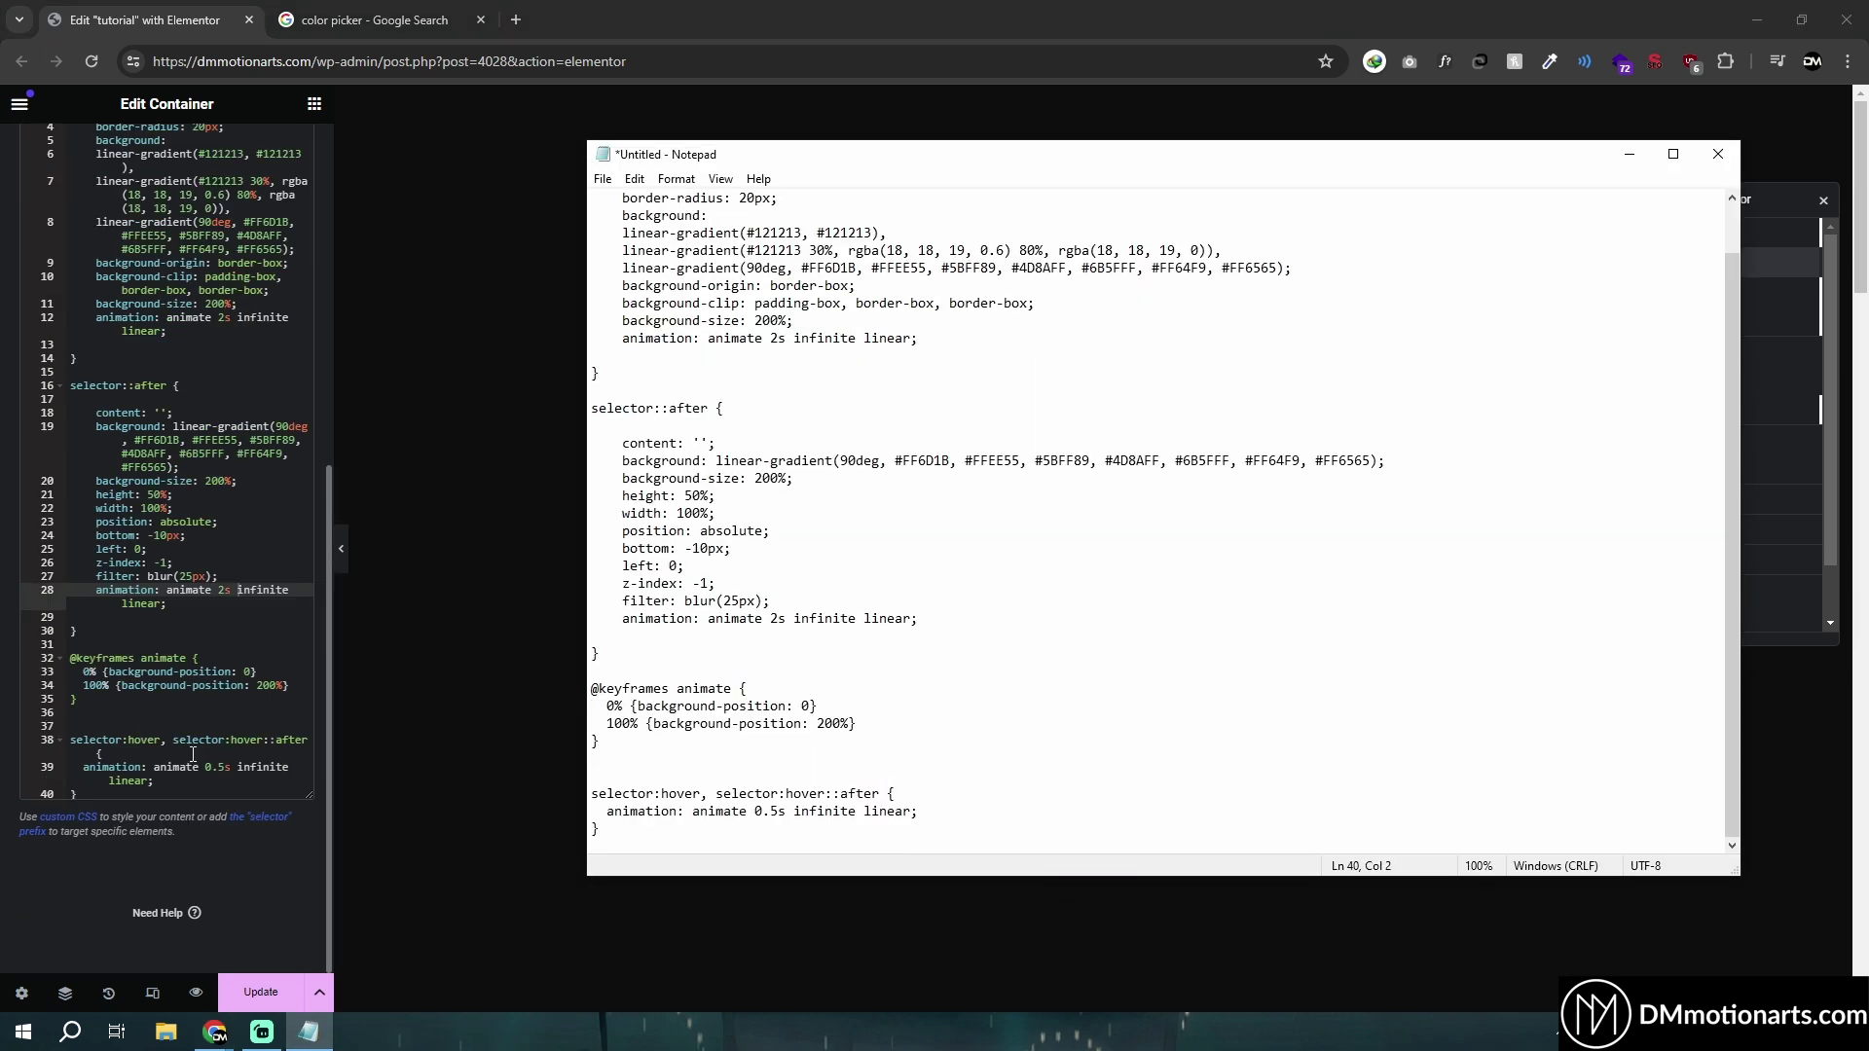
{"action": "left_click", "coordinate": [193, 755]}
{"action": "left_click", "coordinate": [222, 769]}
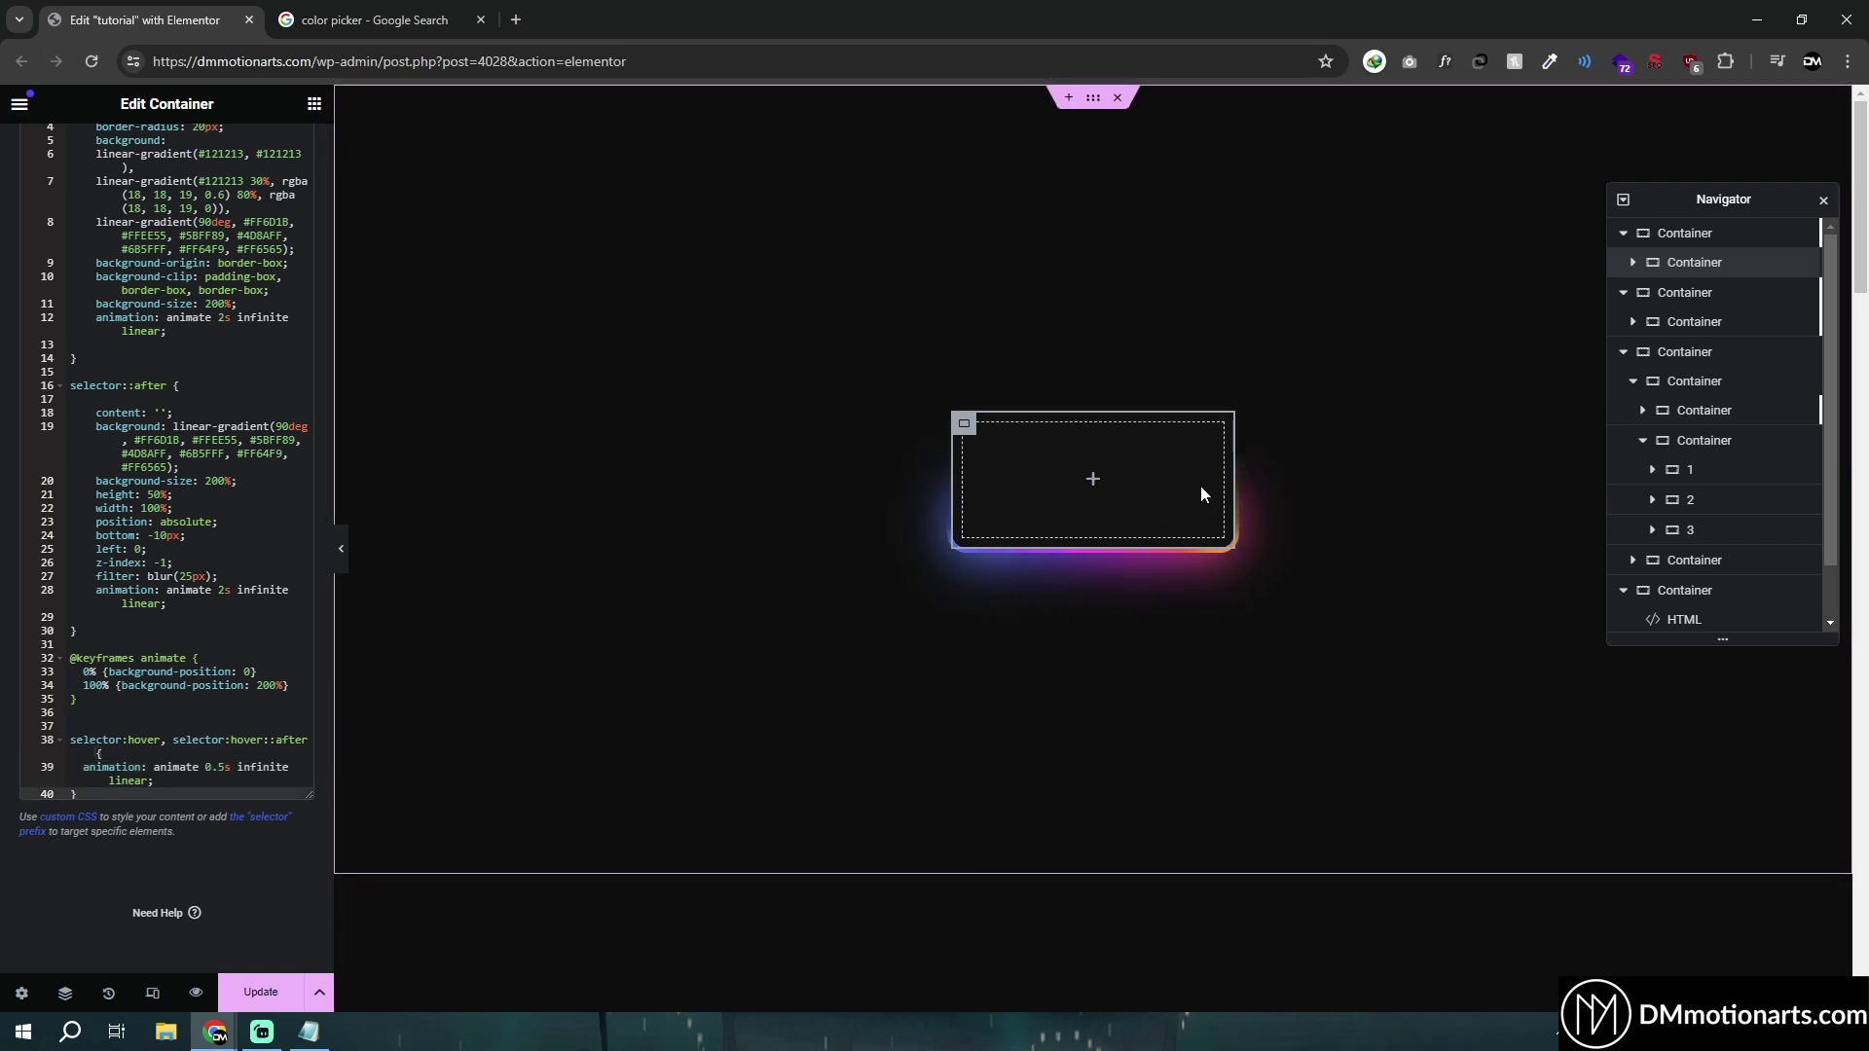
Step: Try a 10s animation duration in the selector:hover rule and preview the button without the editing panel
{"action": "left_click", "coordinate": [226, 767]}
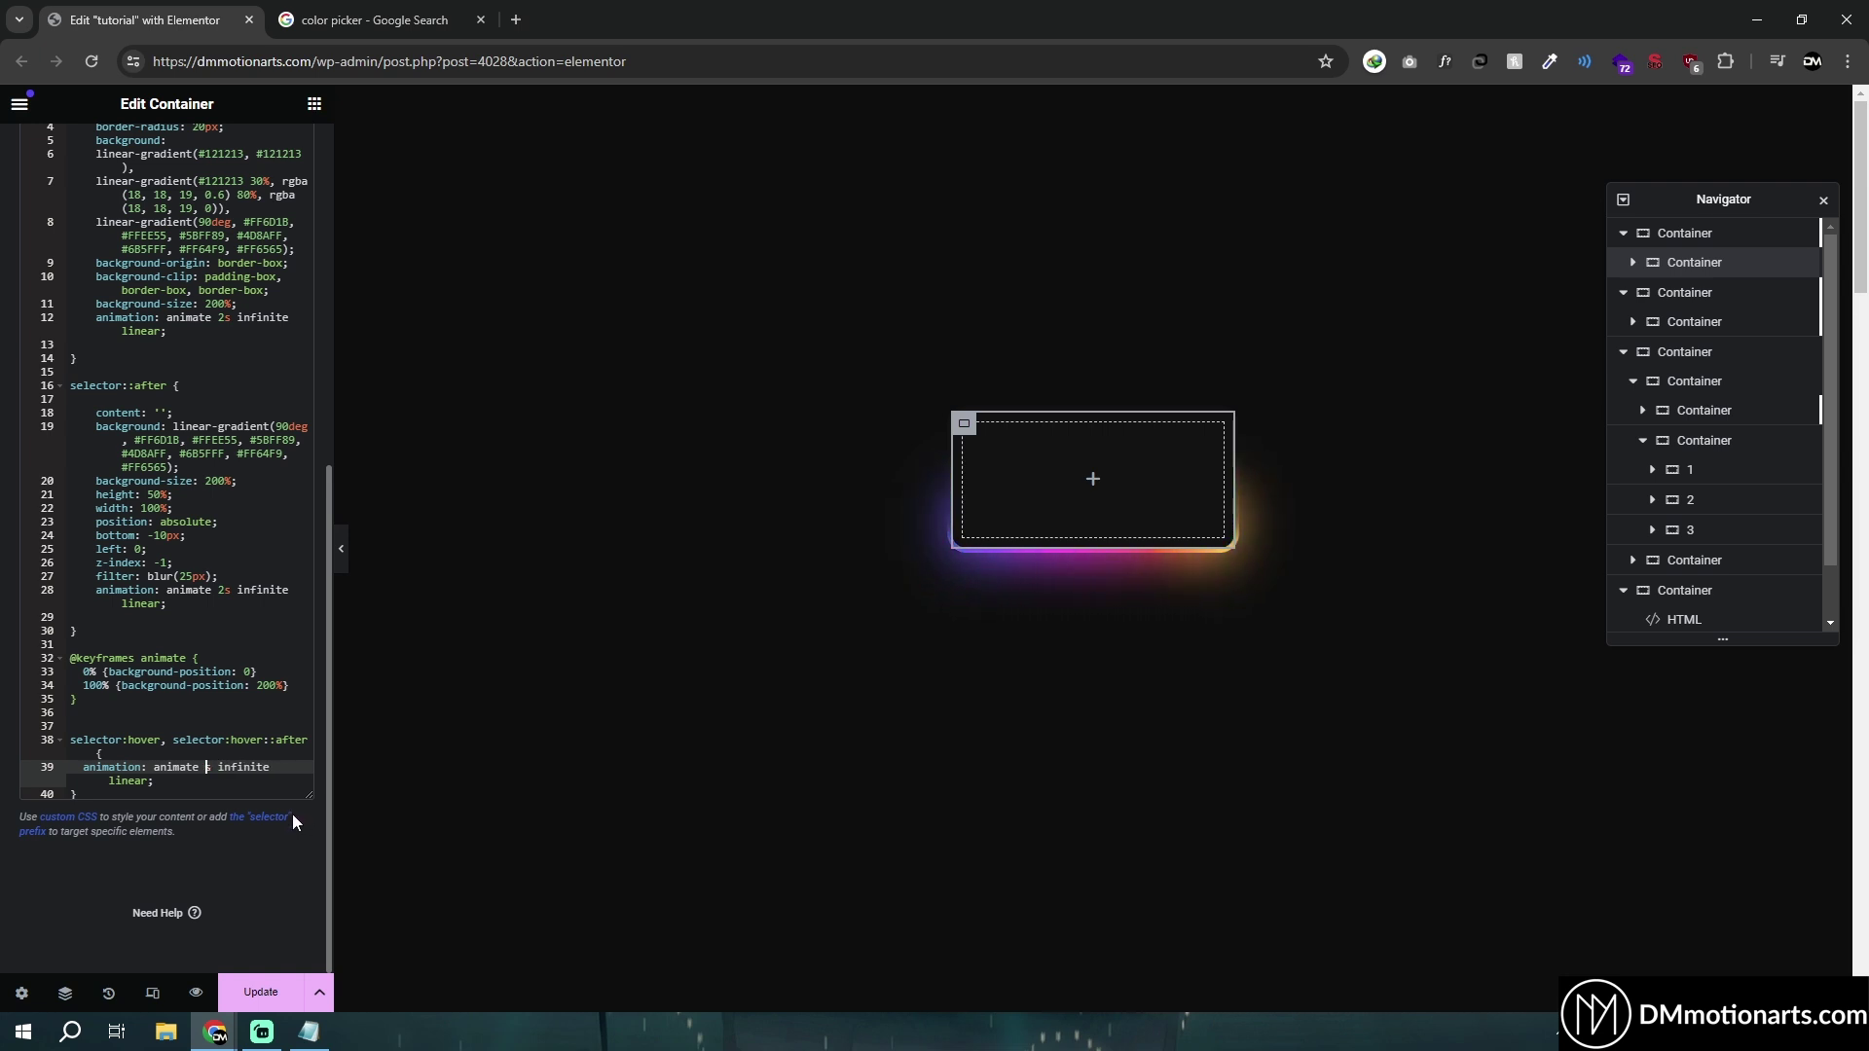
{"action": "type", "text": "10"}
{"action": "left_click", "coordinate": [341, 548]}
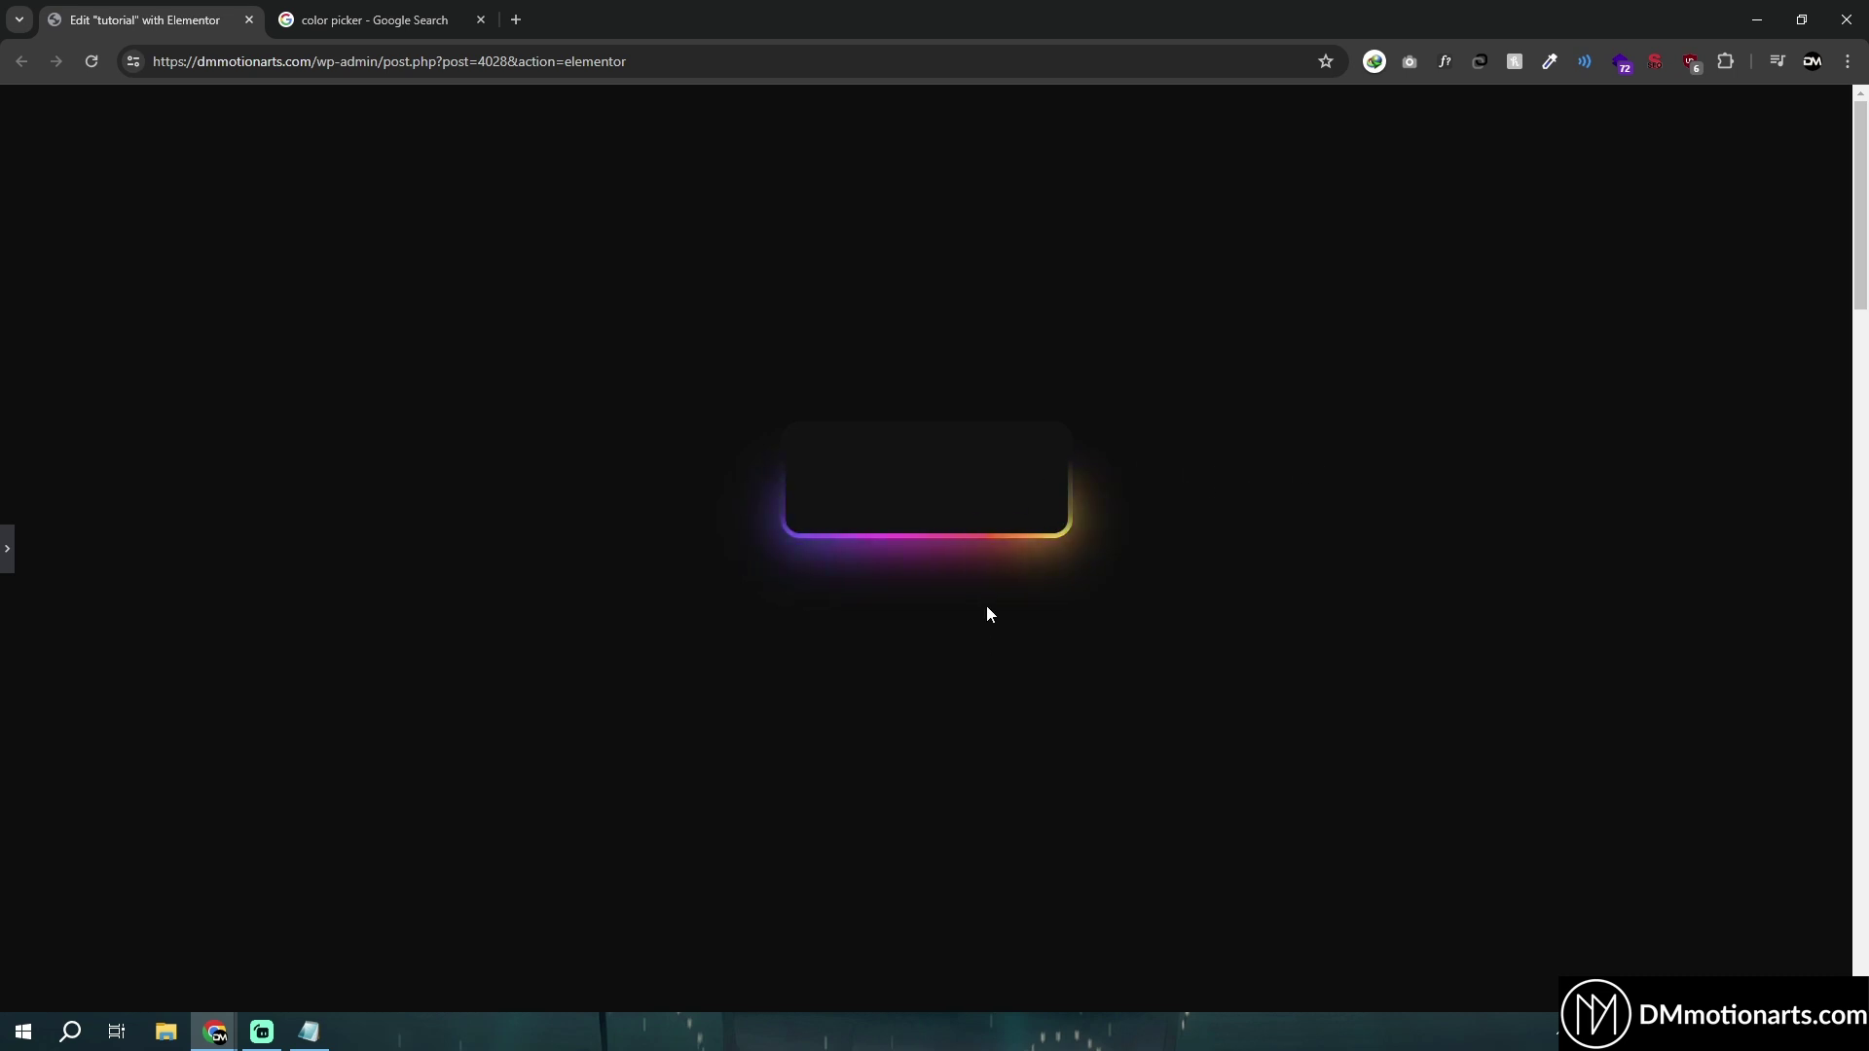
{"action": "left_click", "coordinate": [7, 548]}
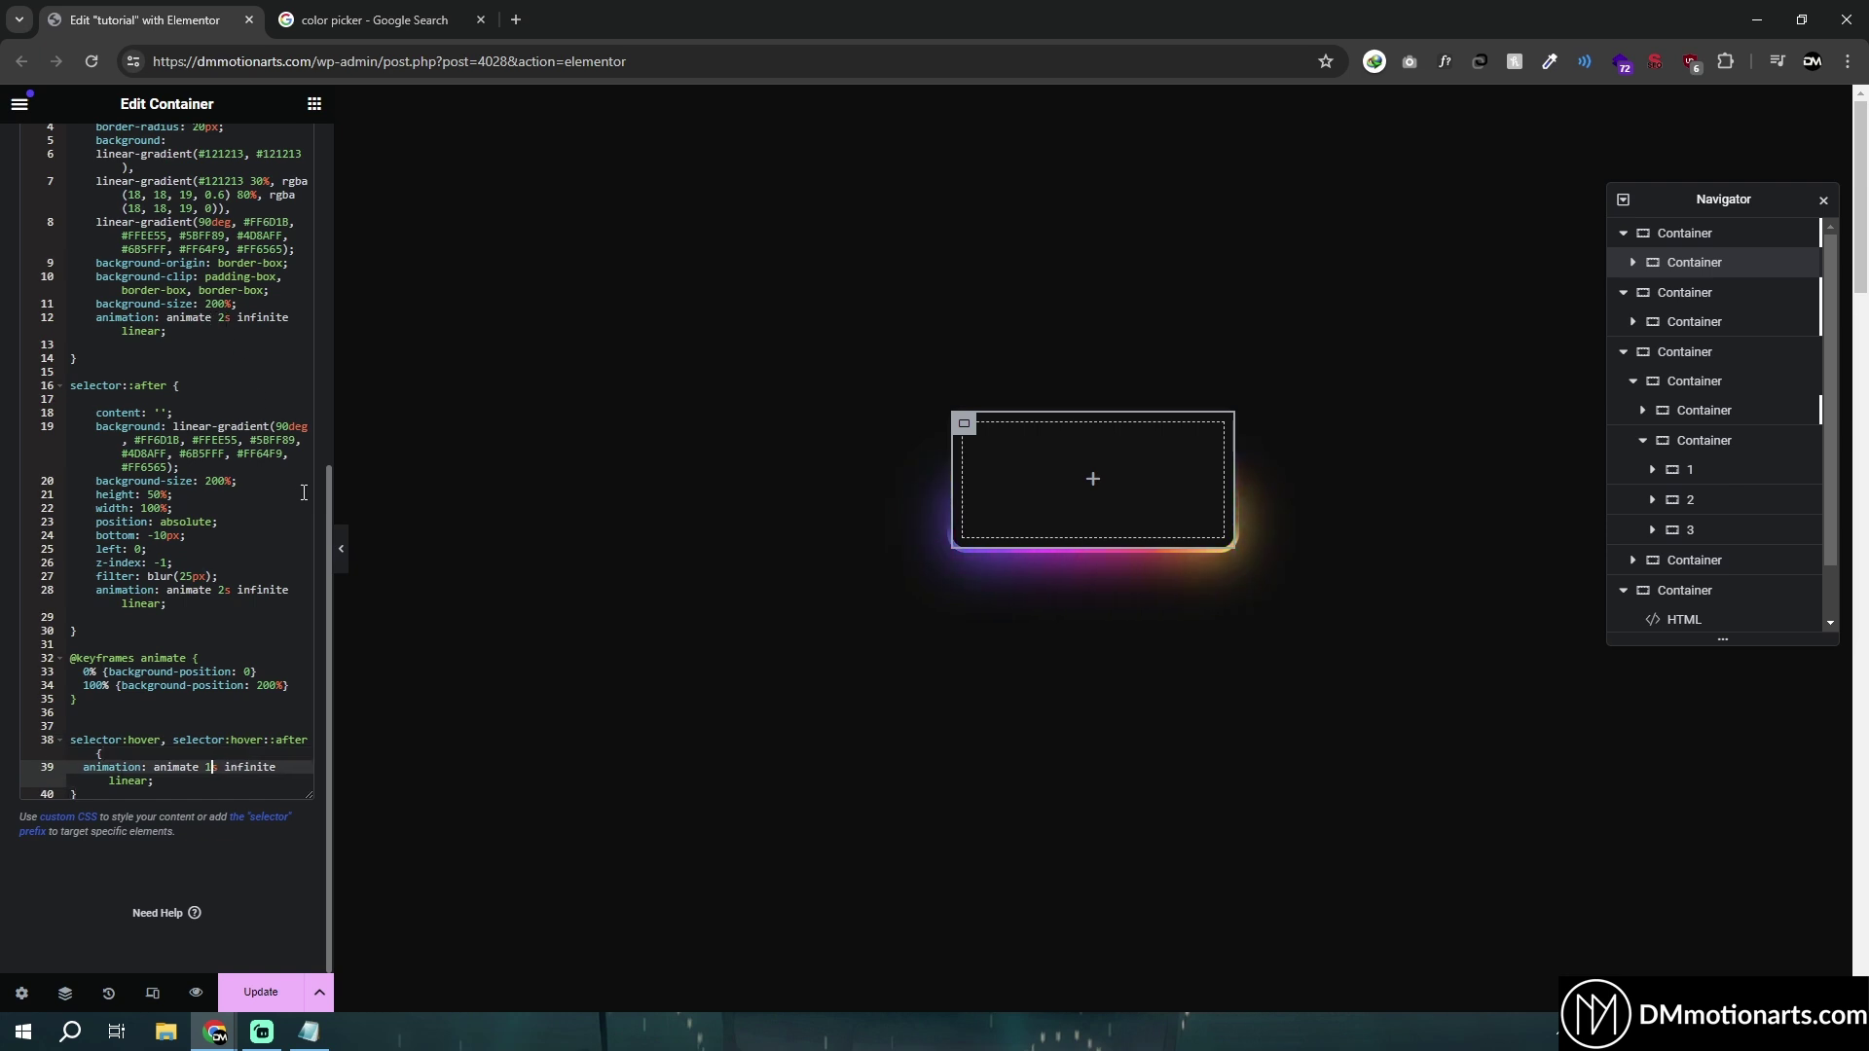
Step: Try animation durations of 1s and 0.1s in the selector:hover rule
{"action": "type", "text": "1"}
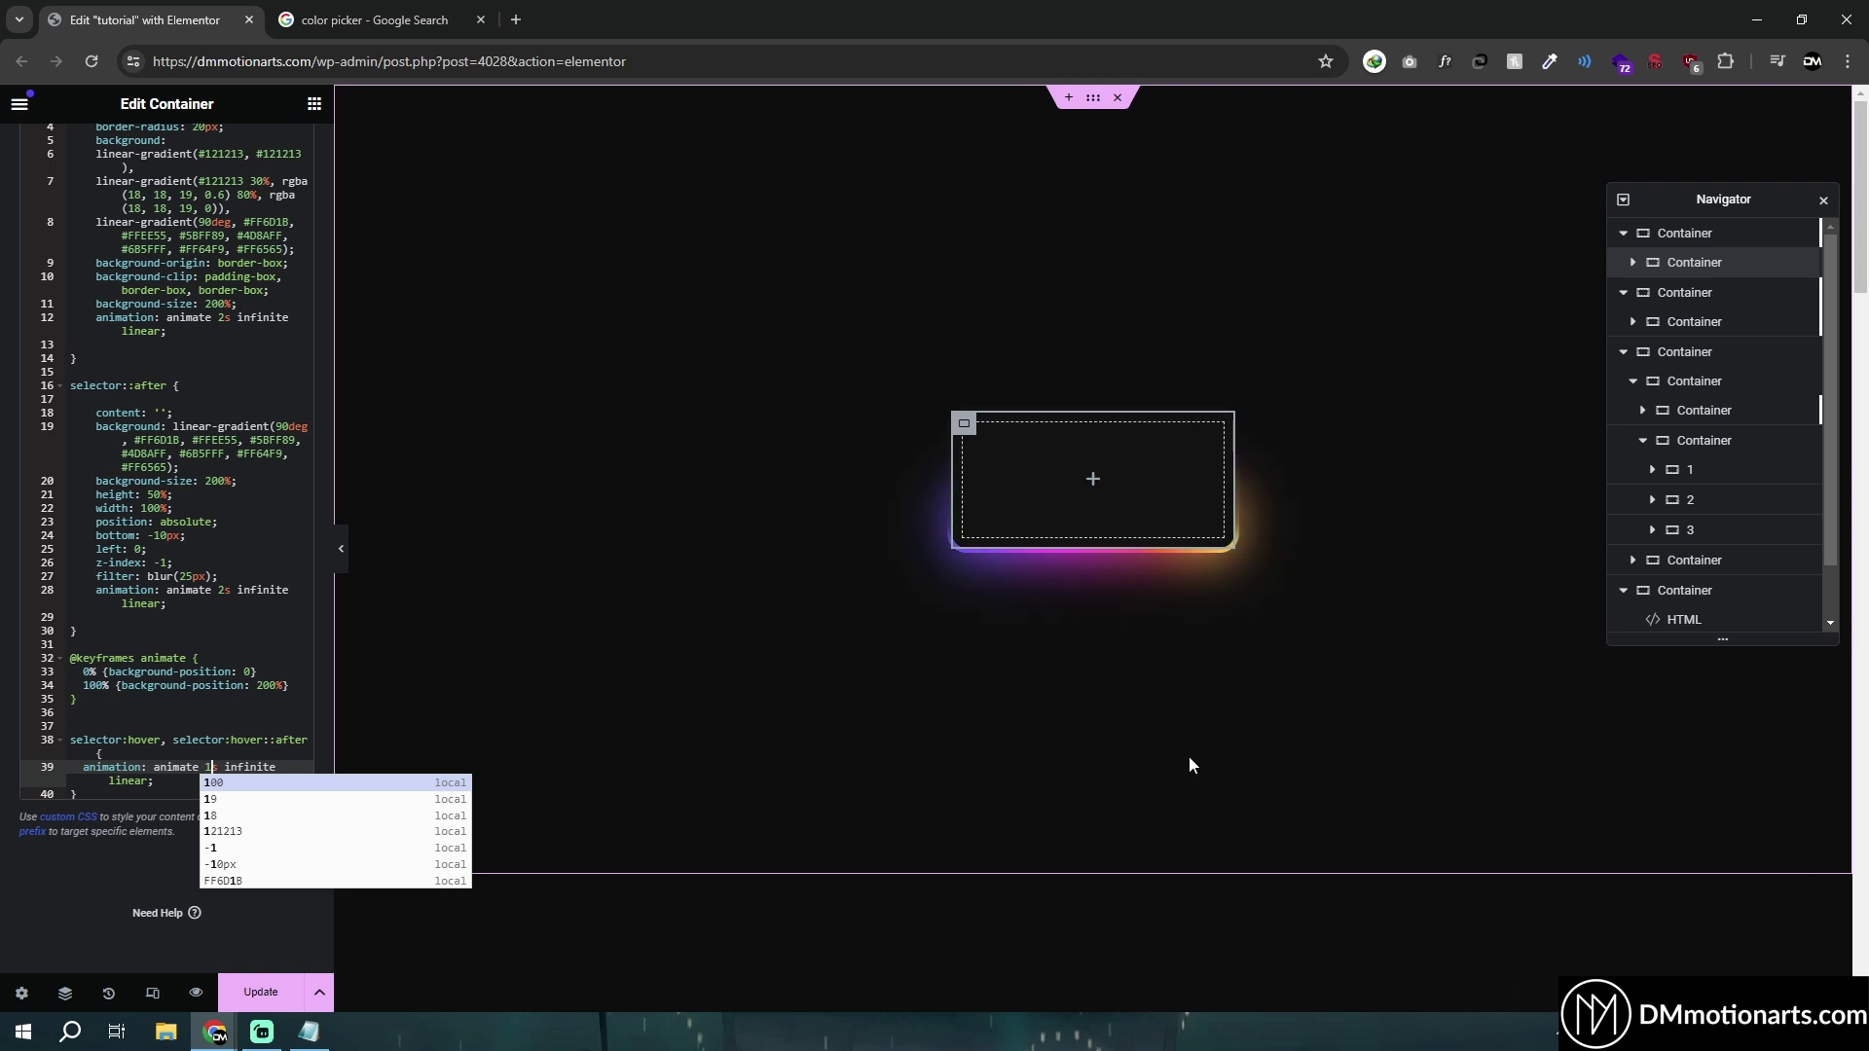
{"action": "left_click", "coordinate": [113, 746]}
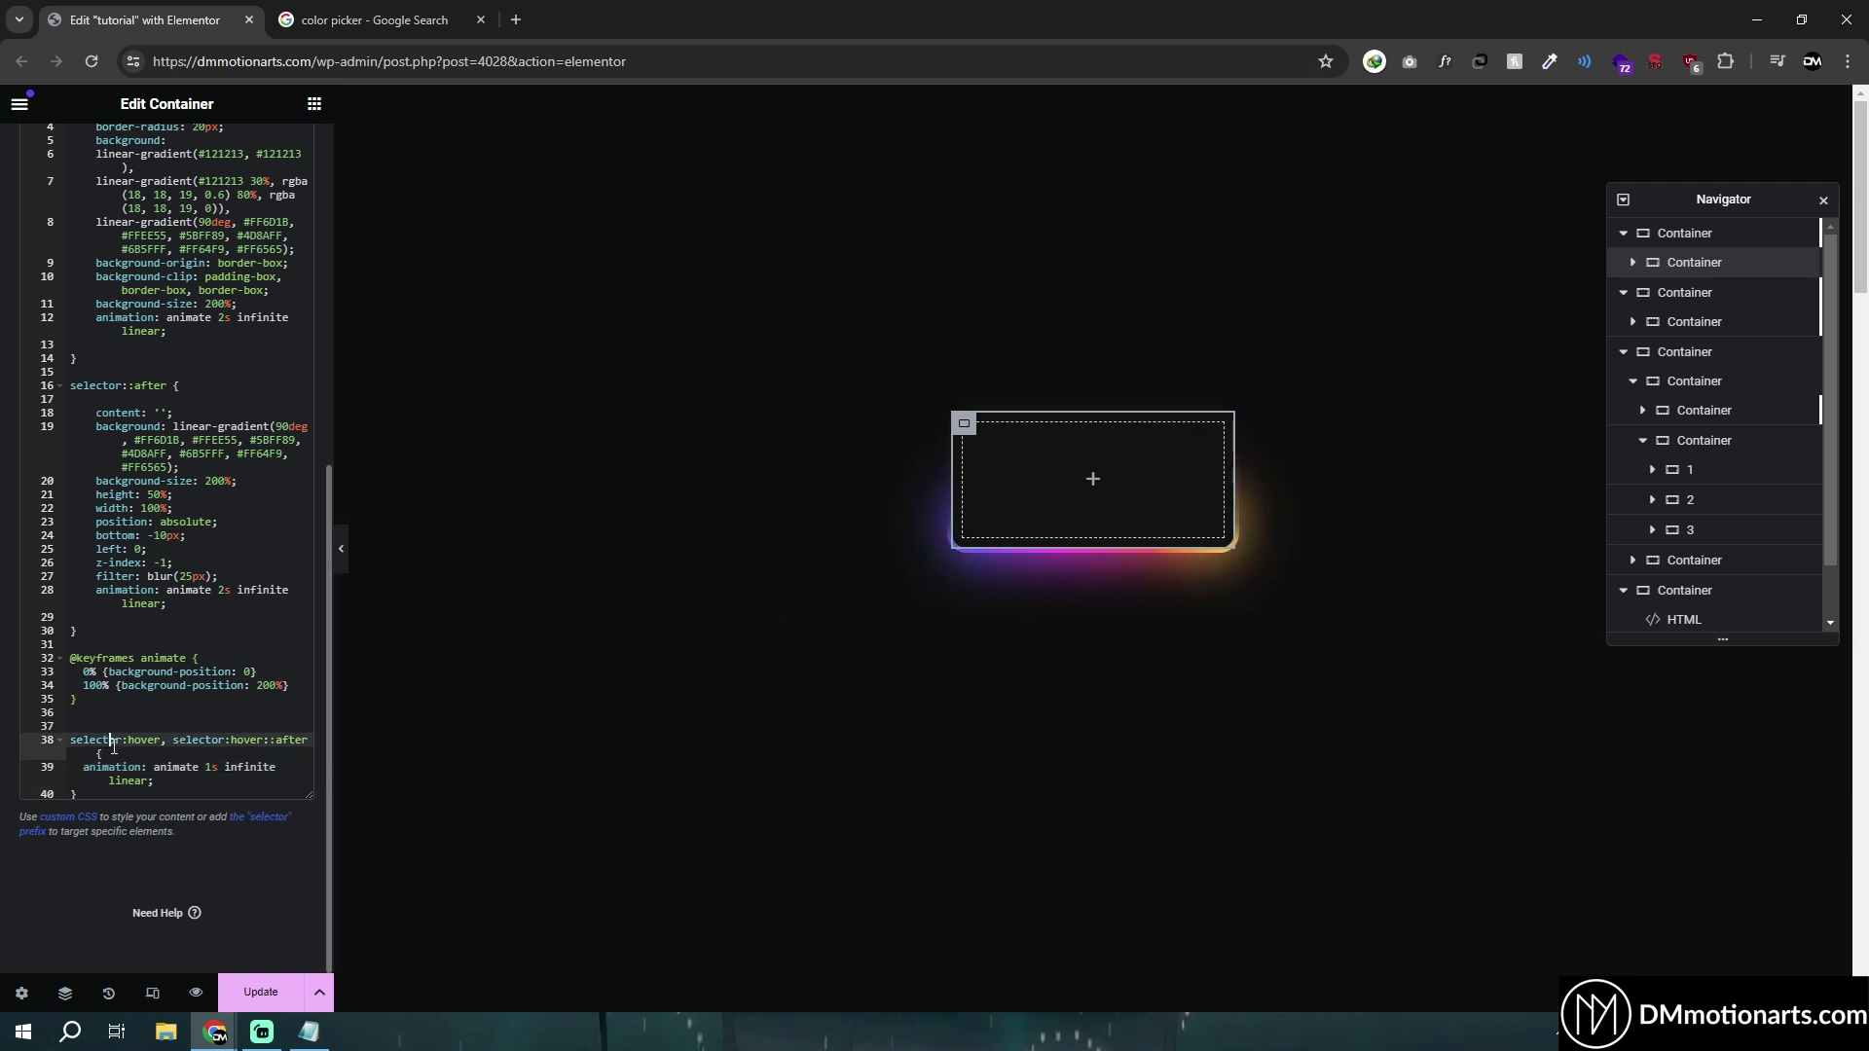
{"action": "left_click", "coordinate": [214, 768]}
{"action": "key", "text": "BackSpace"}
{"action": "type", "text": "0.1"}
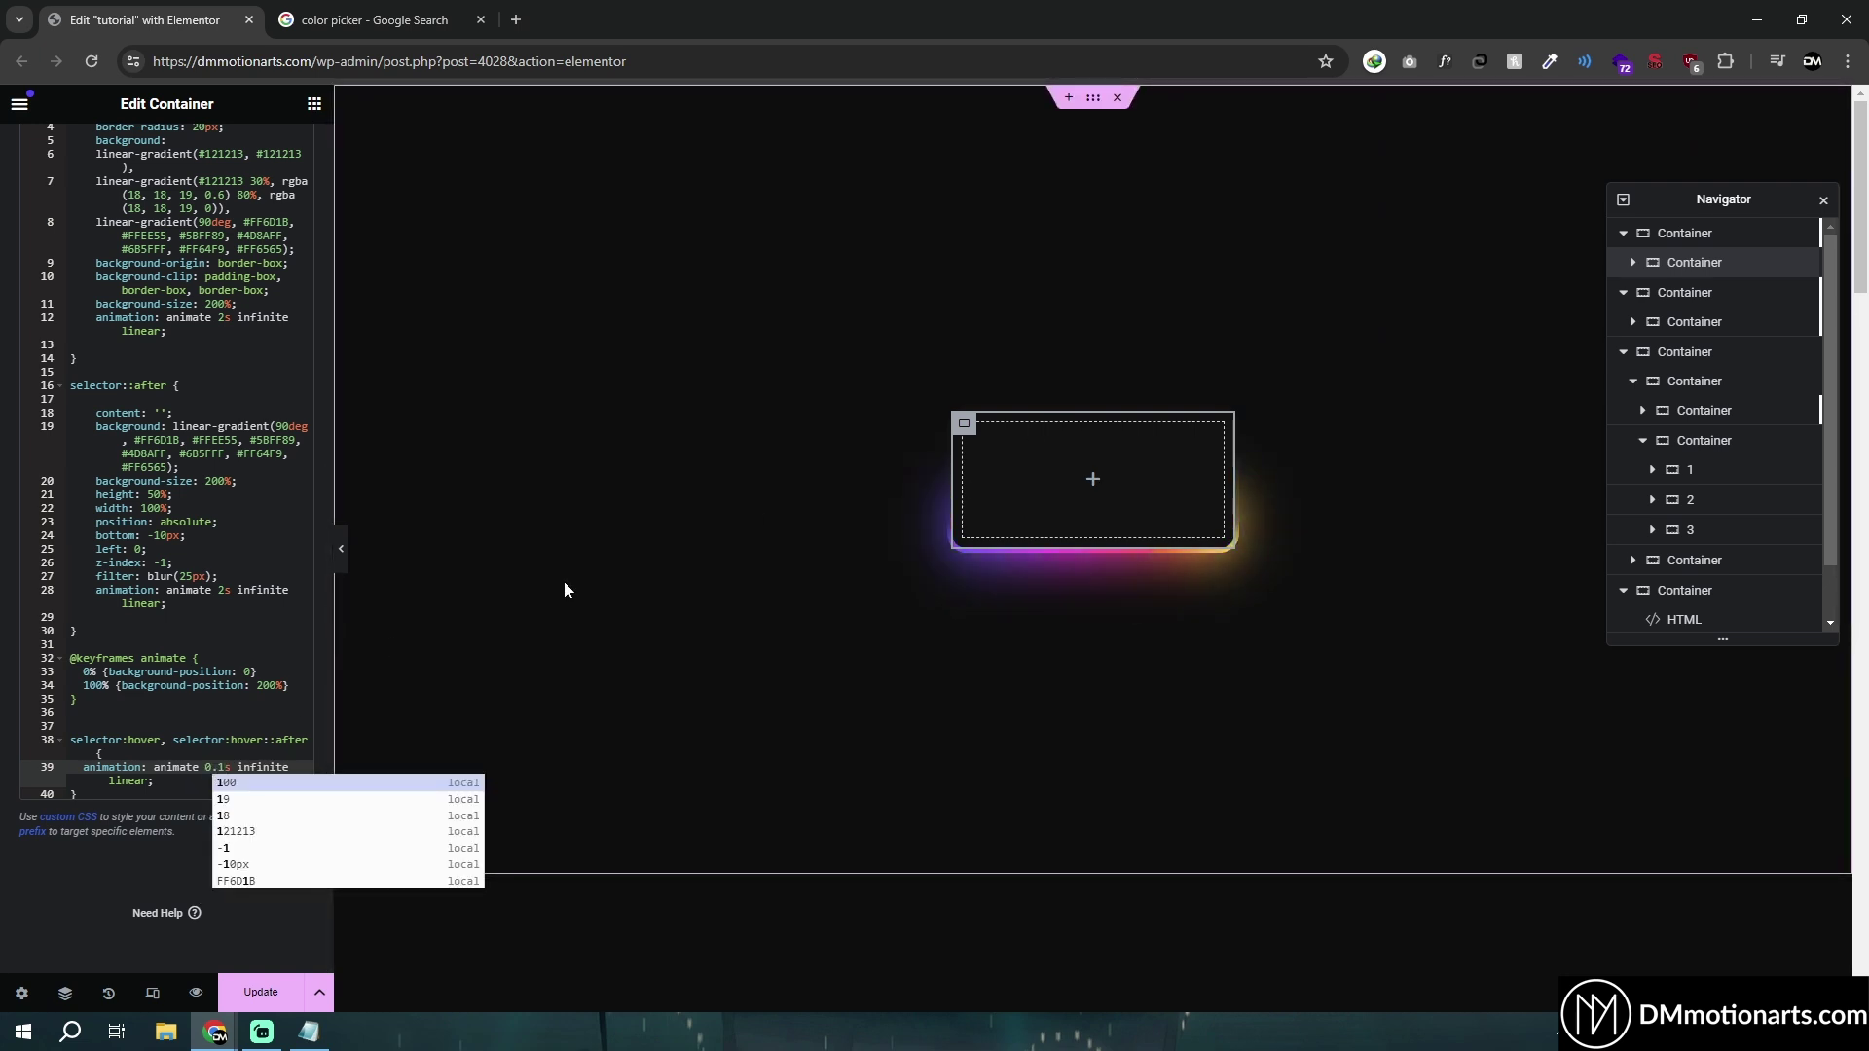
Step: Set the animation duration in the selector:hover rule back to 0.5s
{"action": "key", "text": "Escape"}
{"action": "key", "text": "BackSpace"}
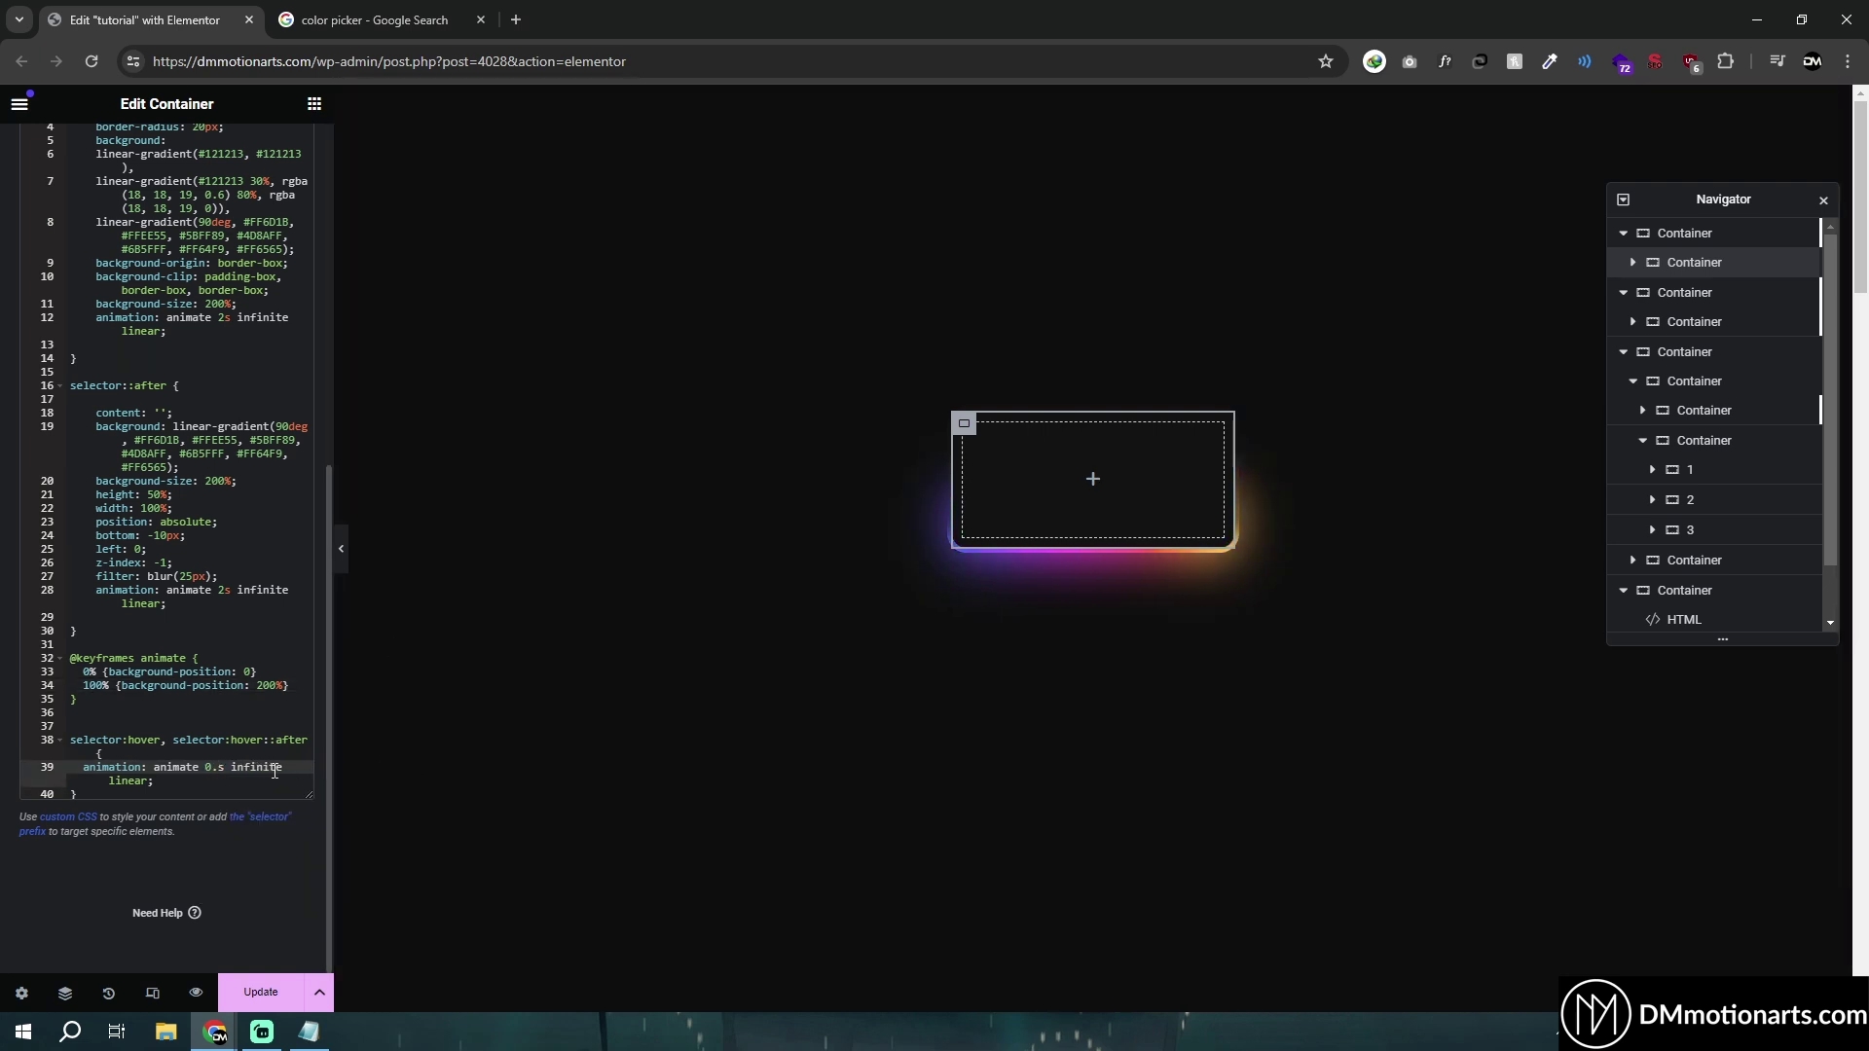
{"action": "type", "text": "5"}
Step: Examine the selector:hover, selector::after and selector rule blocks in the custom CSS one by one
{"action": "left_click_drag", "start_coordinate": [80, 794], "coordinate": [73, 740]}
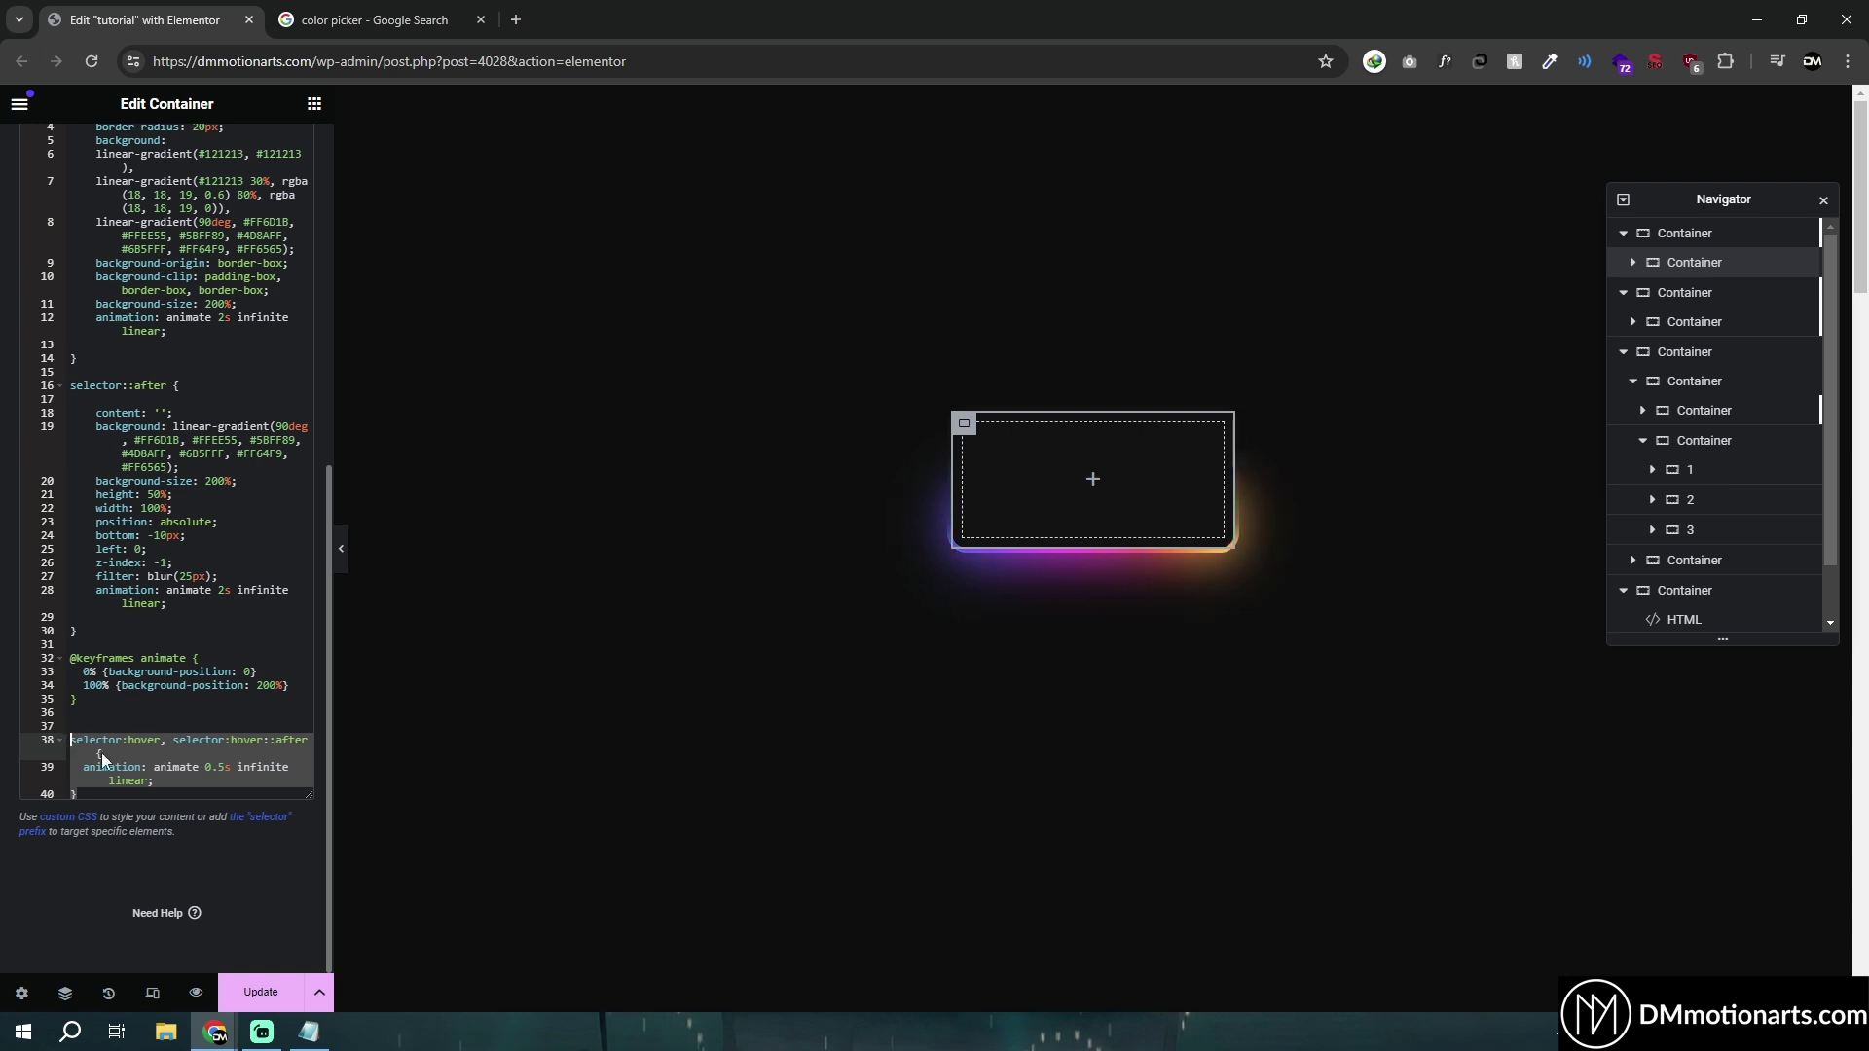
{"action": "left_click", "coordinate": [208, 767]}
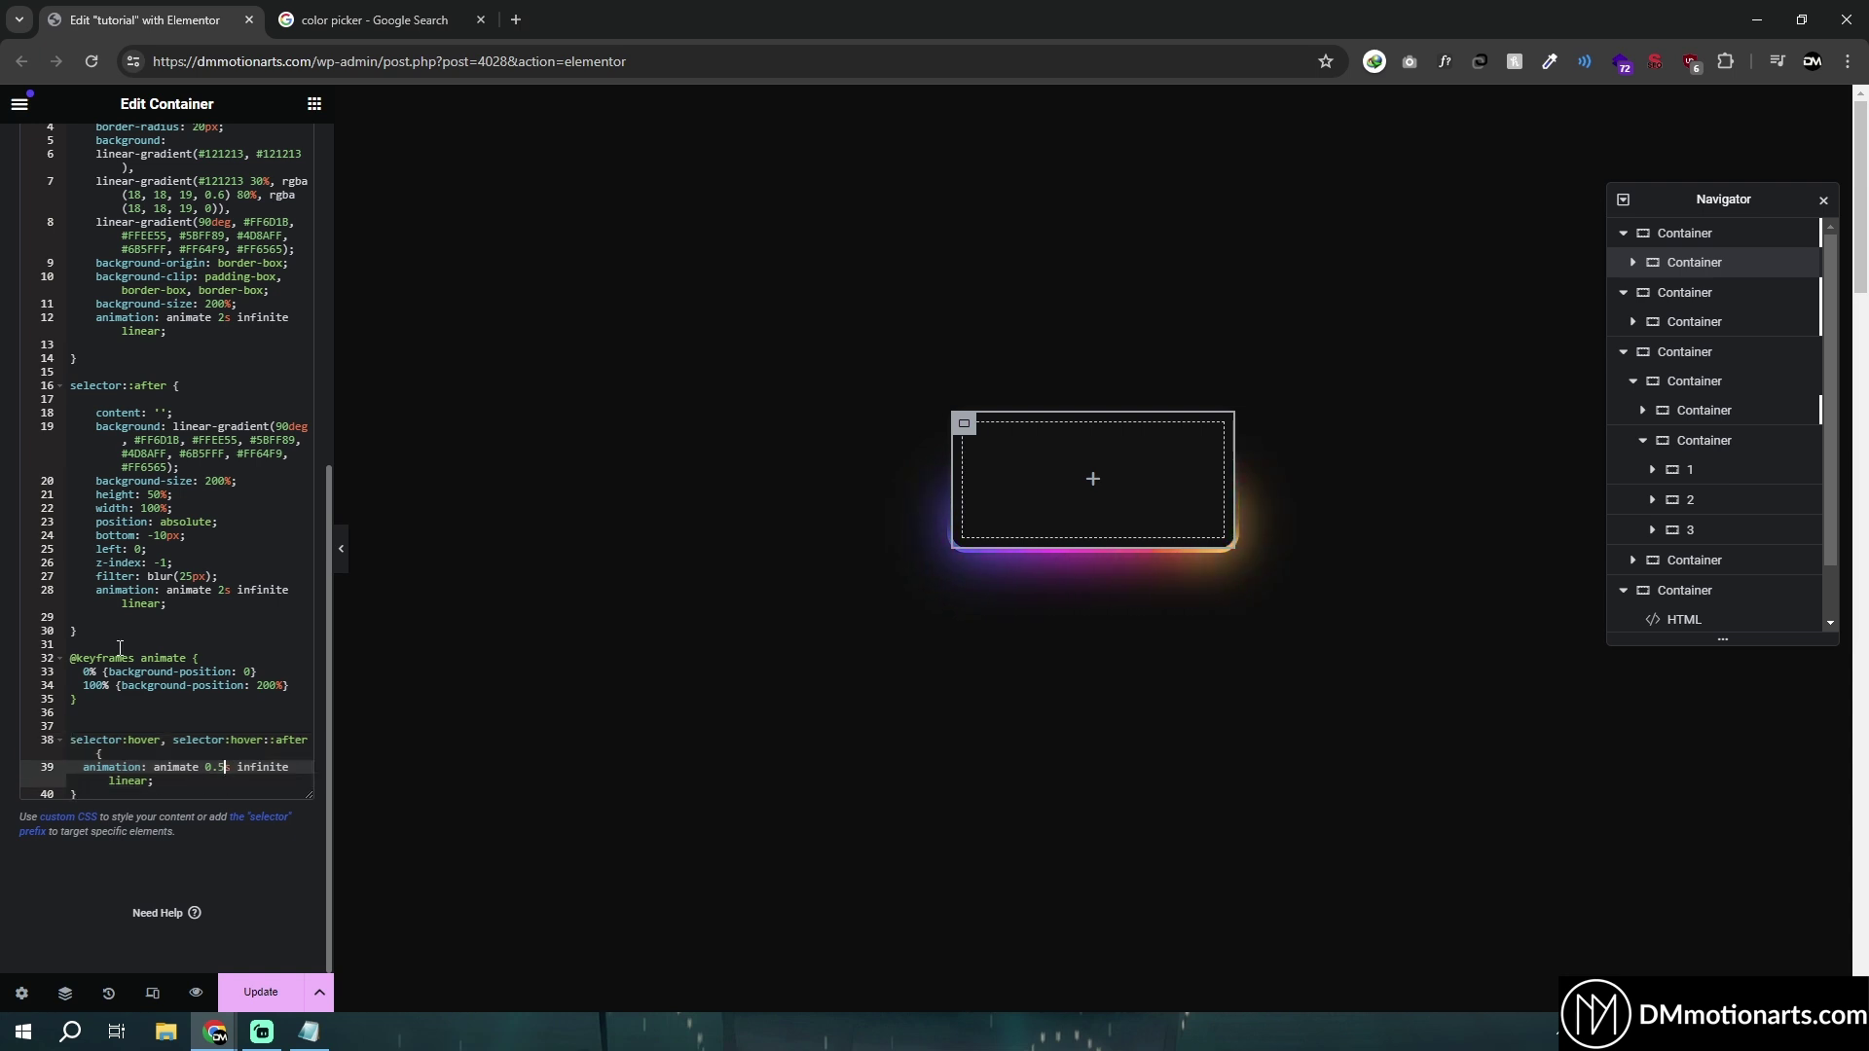
{"action": "left_click_drag", "start_coordinate": [95, 631], "coordinate": [71, 386]}
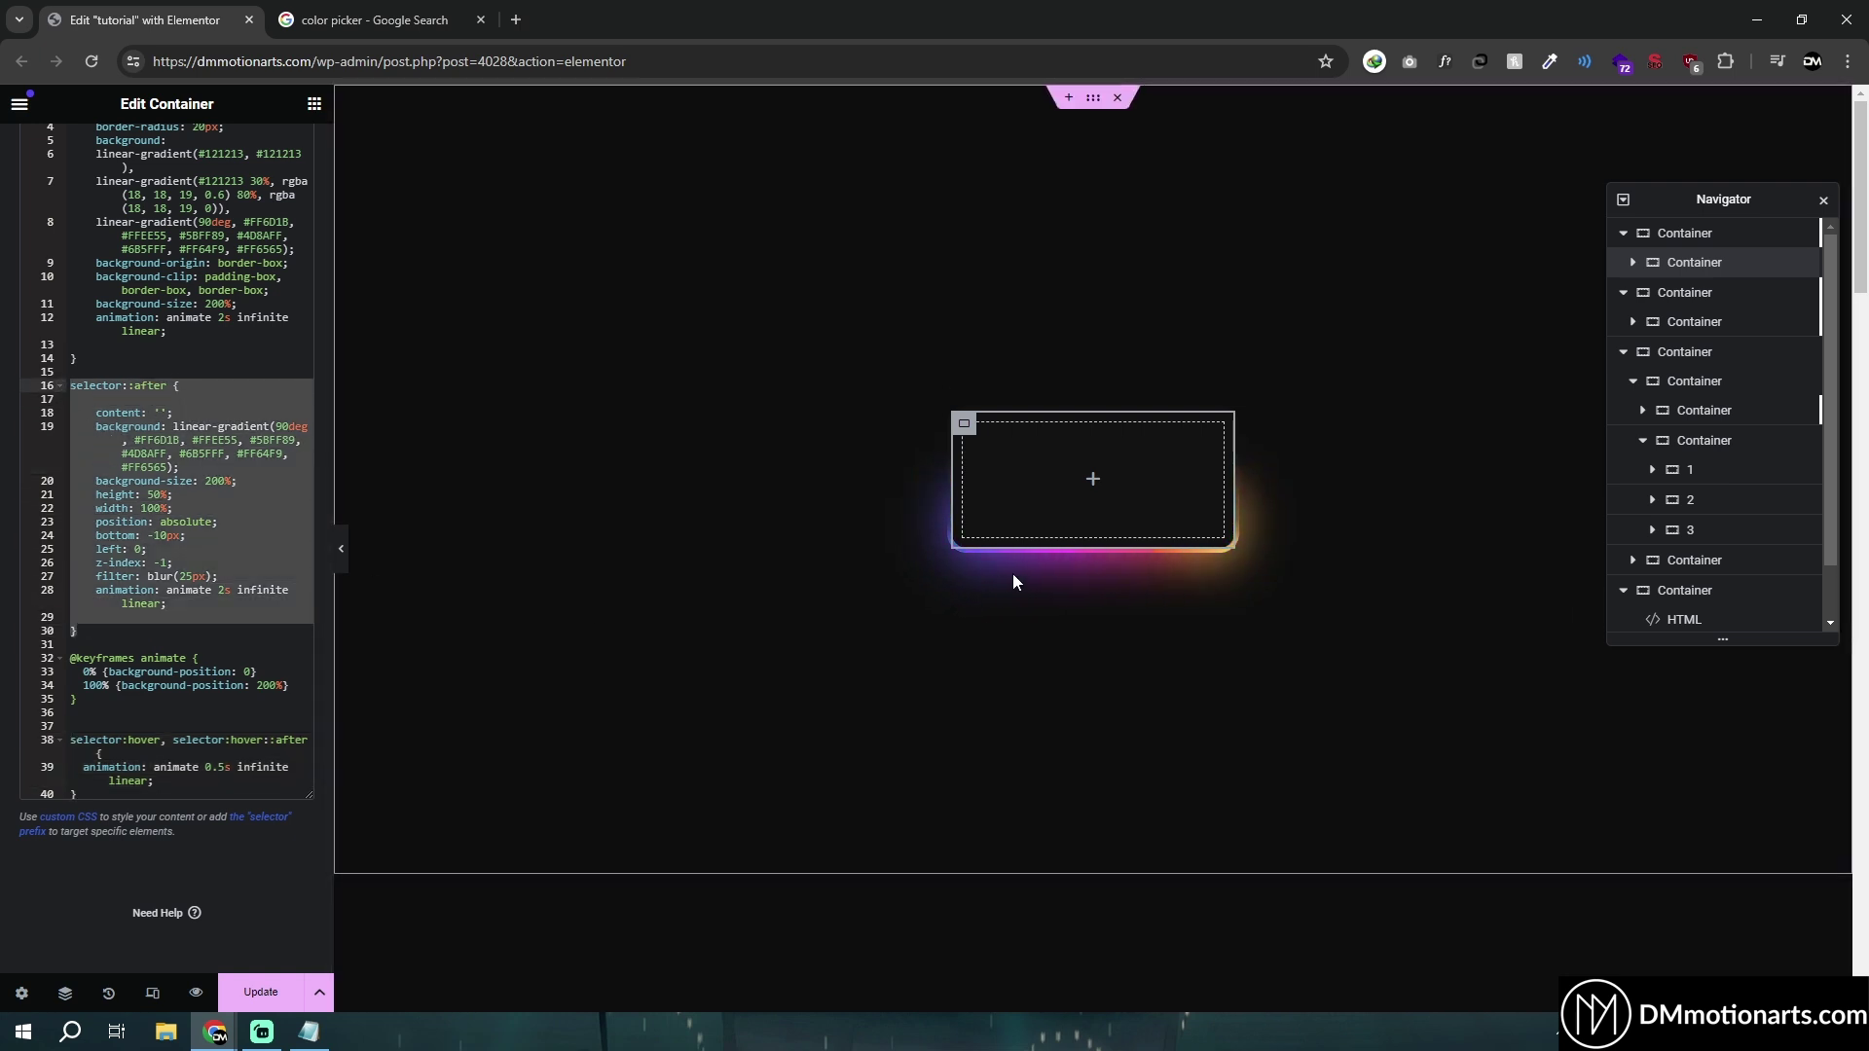
{"action": "left_click", "coordinate": [203, 603]}
{"action": "scroll", "coordinate": [119, 530], "scroll_direction": "up", "scroll_amount": 2}
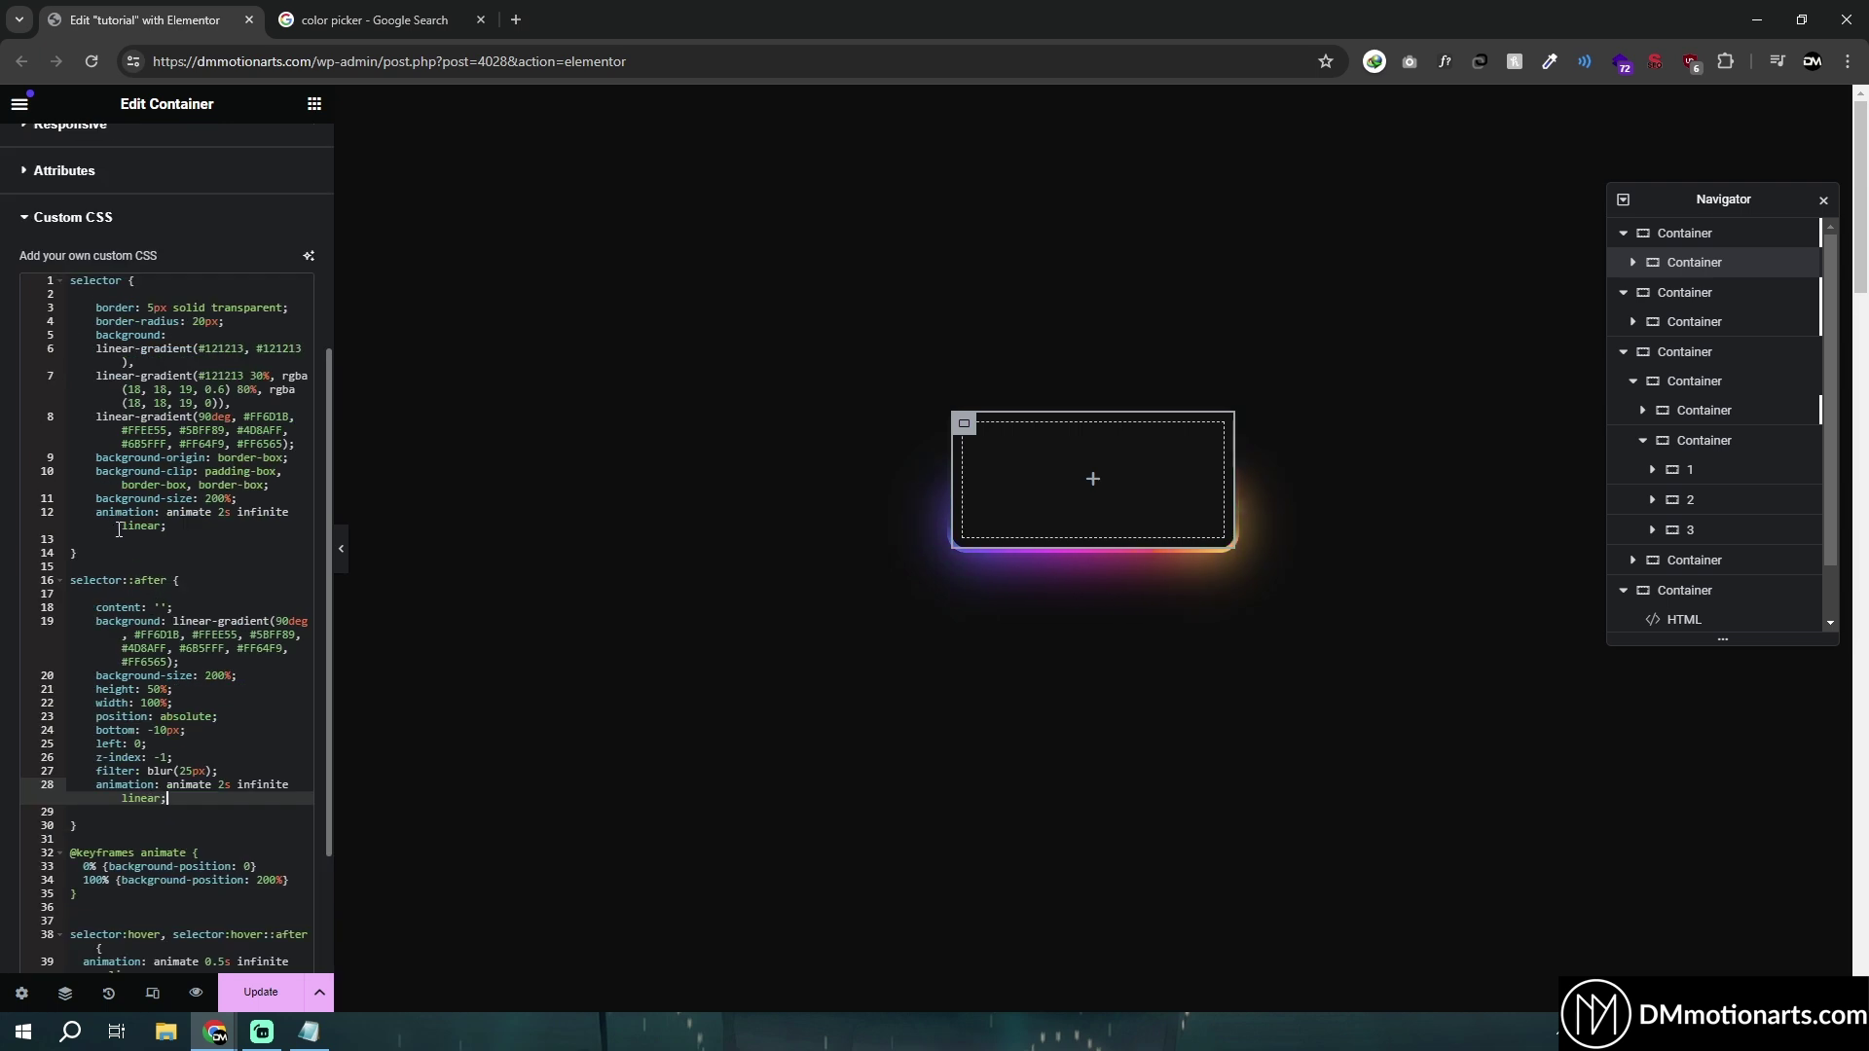
{"action": "left_click_drag", "start_coordinate": [90, 553], "coordinate": [70, 280]}
{"action": "left_click", "coordinate": [206, 516]}
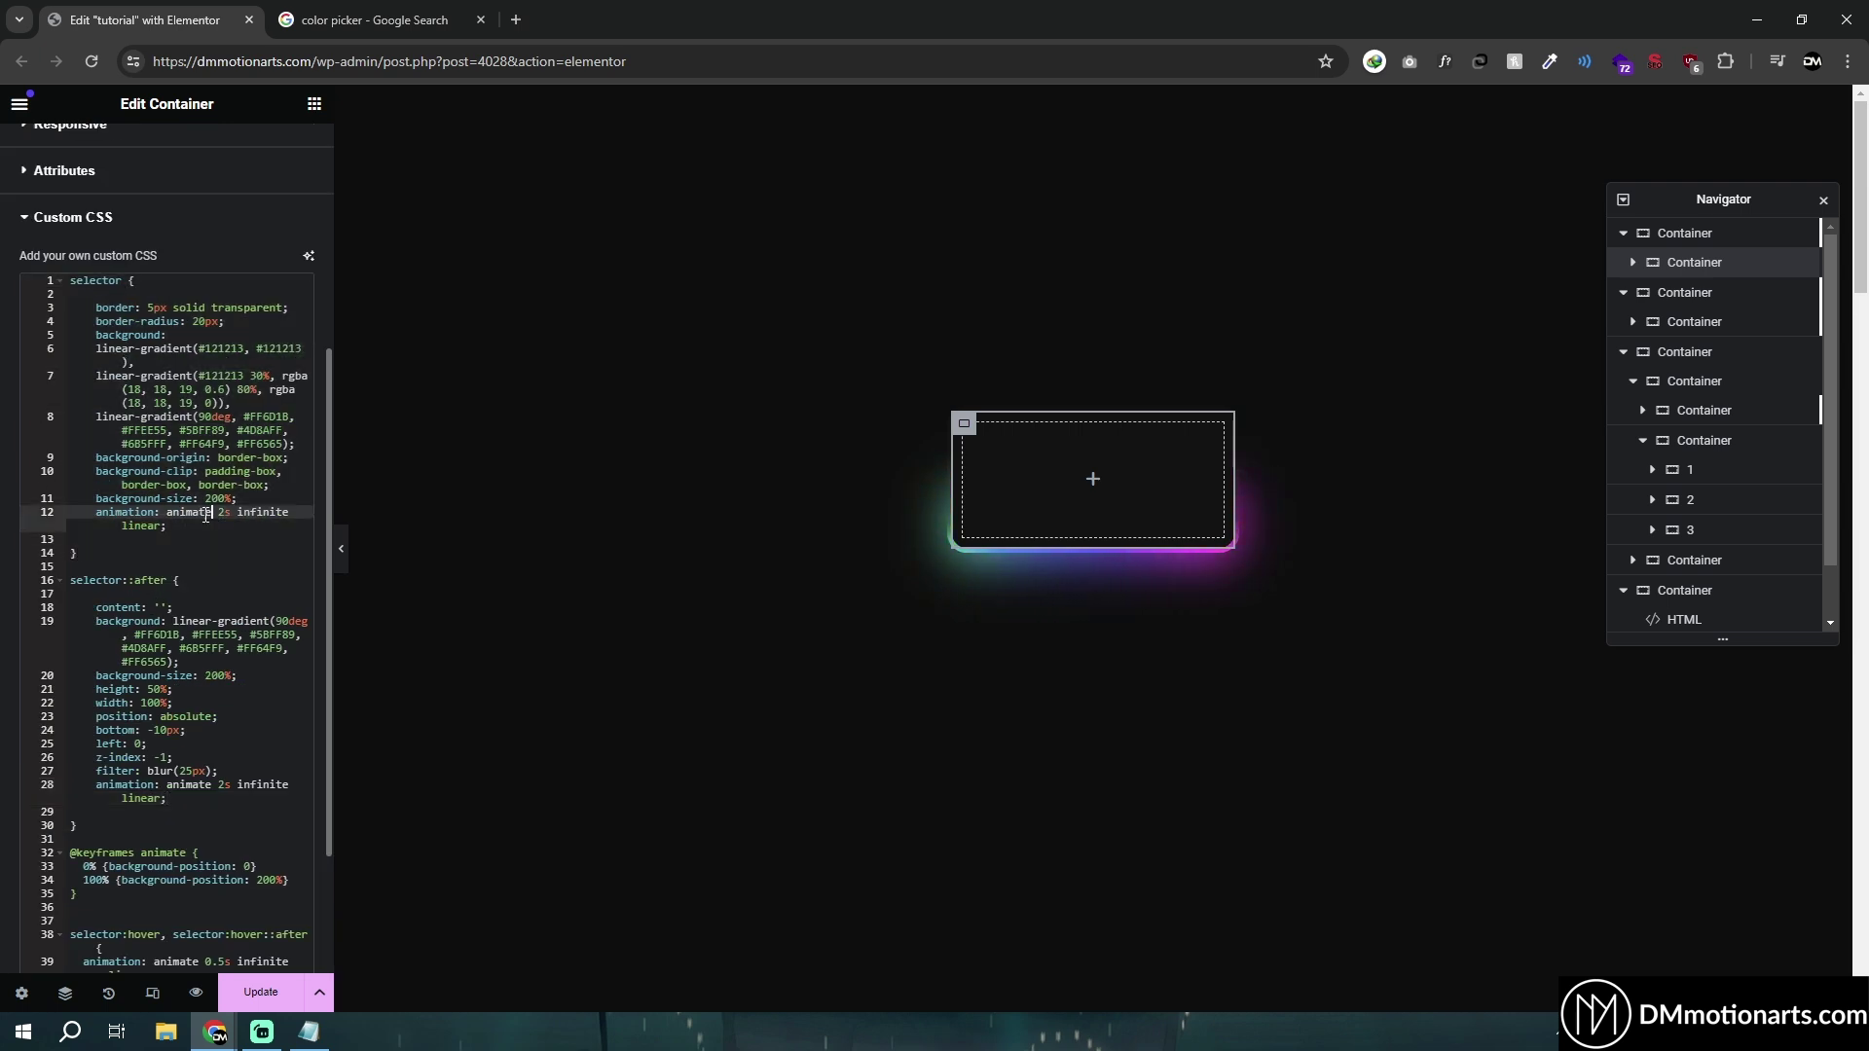
{"action": "left_click", "coordinate": [189, 539]}
{"action": "scroll", "coordinate": [253, 664], "scroll_direction": "down", "scroll_amount": 2}
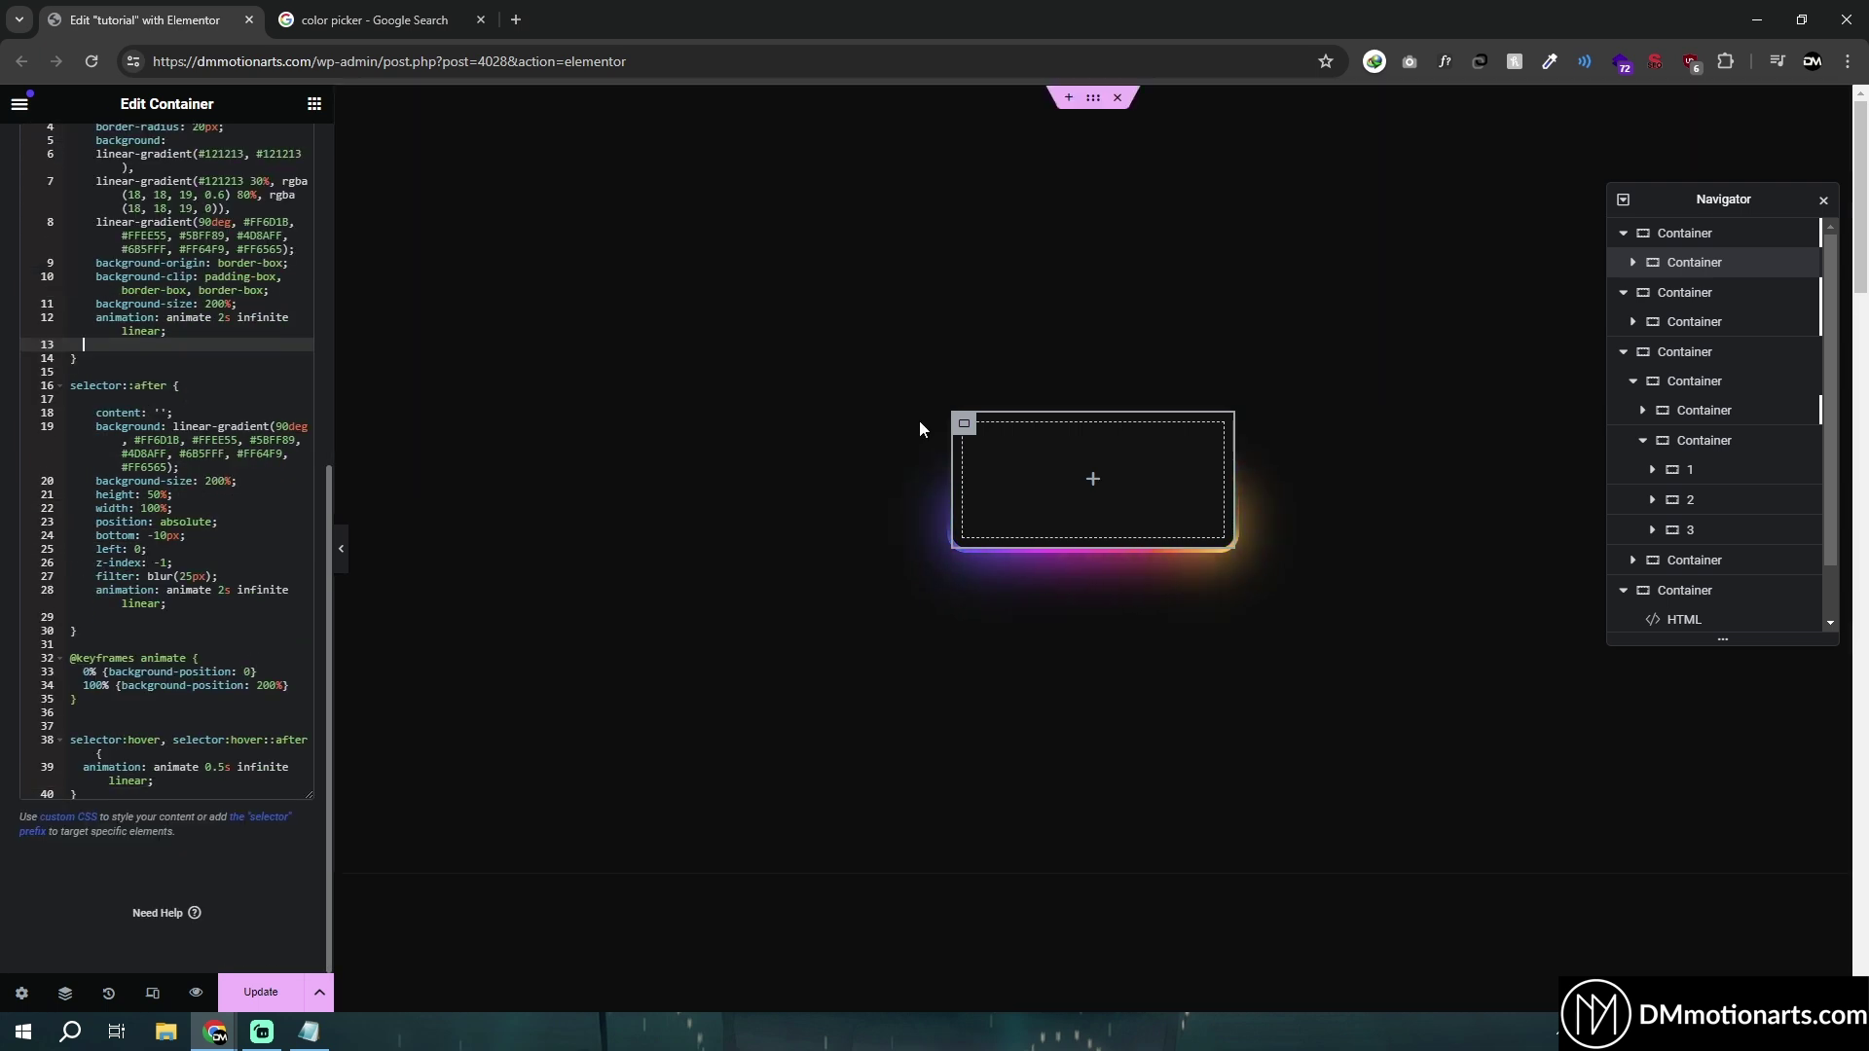
Step: Enlarge the glowing container to a width of 1037 px and a minimum height of 354 px, and preview it without the editing panel
{"action": "scroll", "coordinate": [125, 354], "scroll_direction": "up", "scroll_amount": 6}
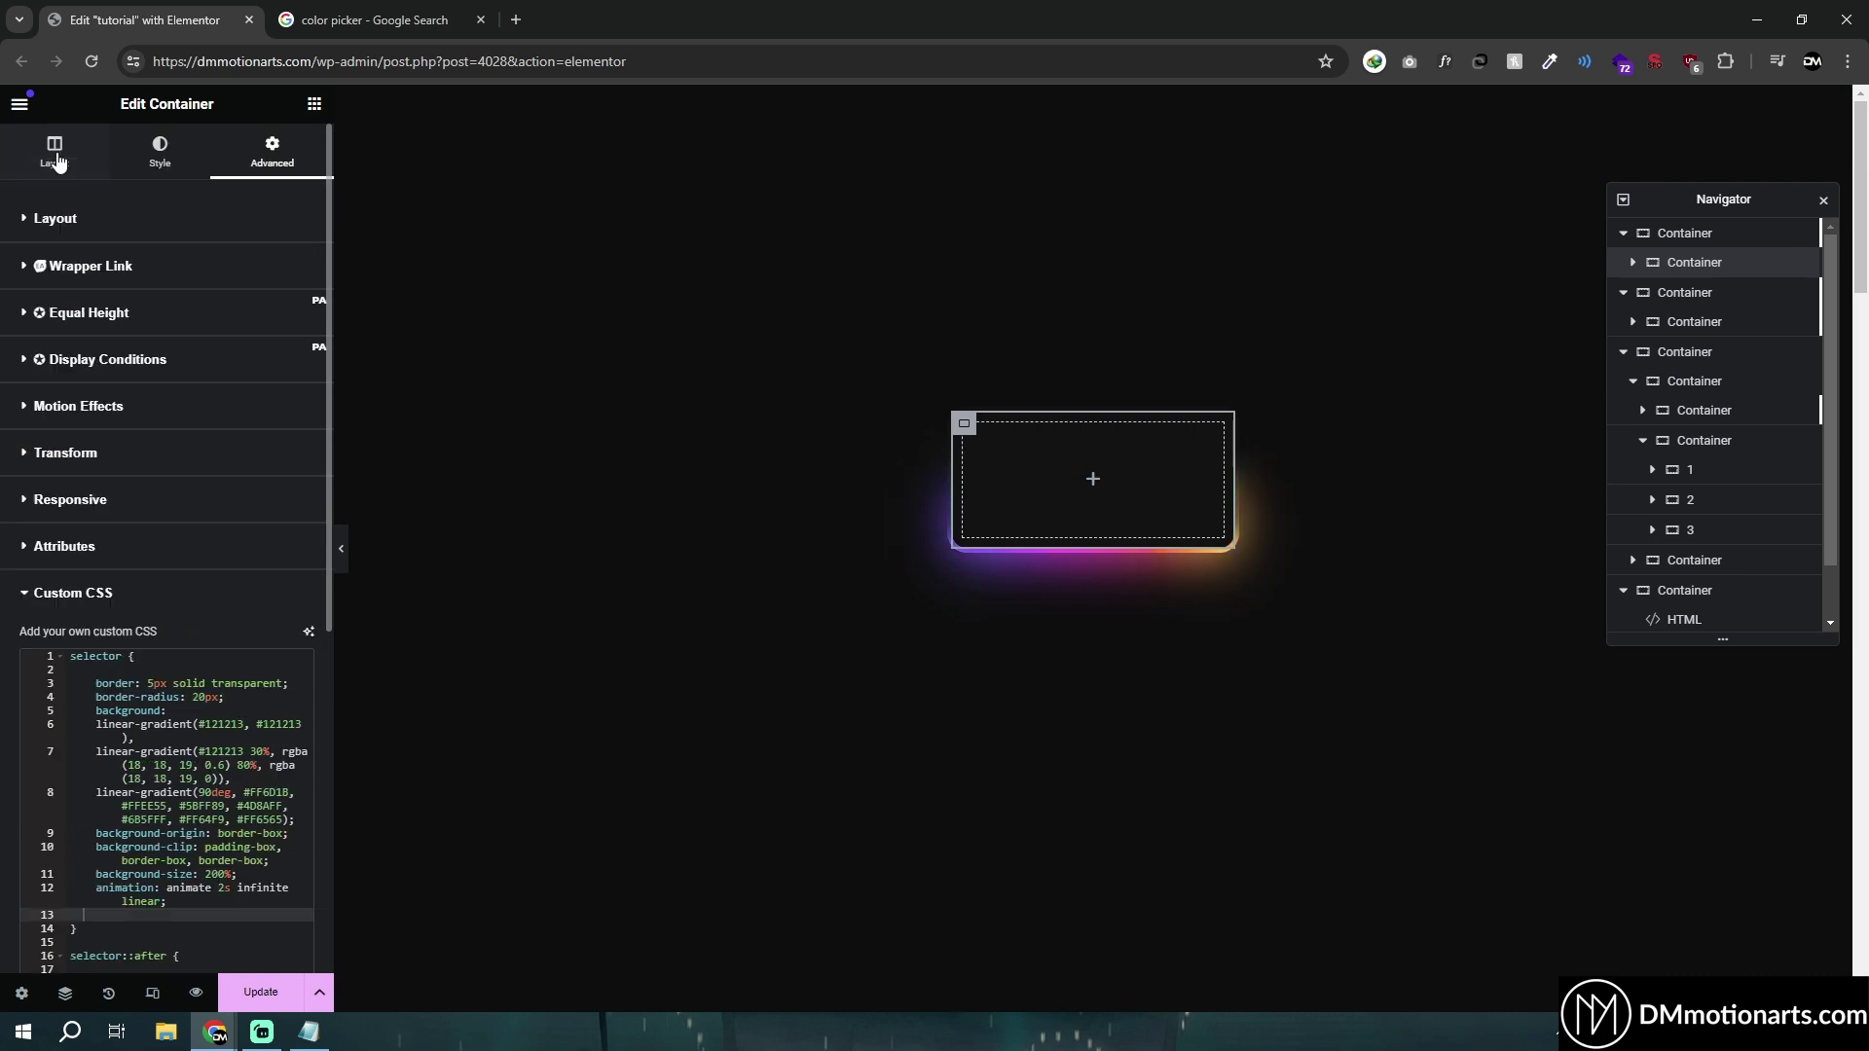
{"action": "left_click", "coordinate": [54, 152]}
{"action": "left_click_drag", "start_coordinate": [26, 382], "coordinate": [126, 382]}
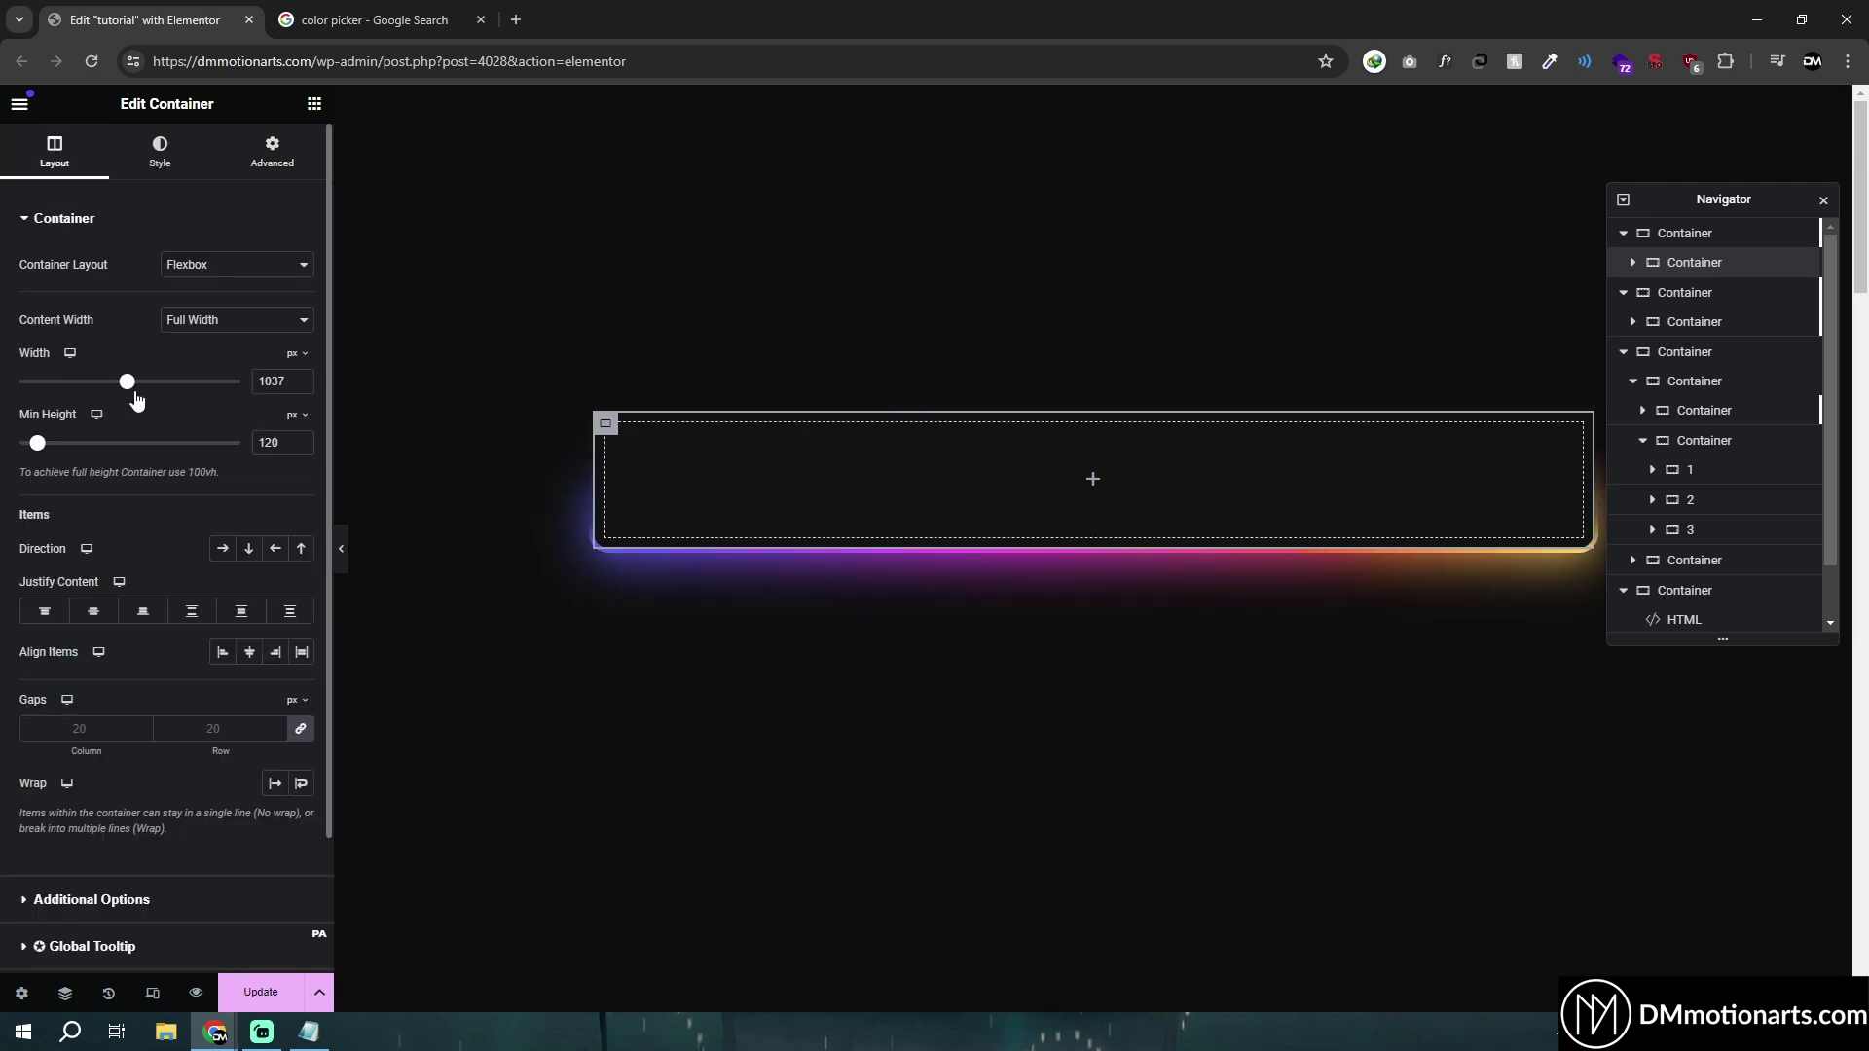
{"action": "left_click_drag", "start_coordinate": [37, 443], "coordinate": [71, 457]}
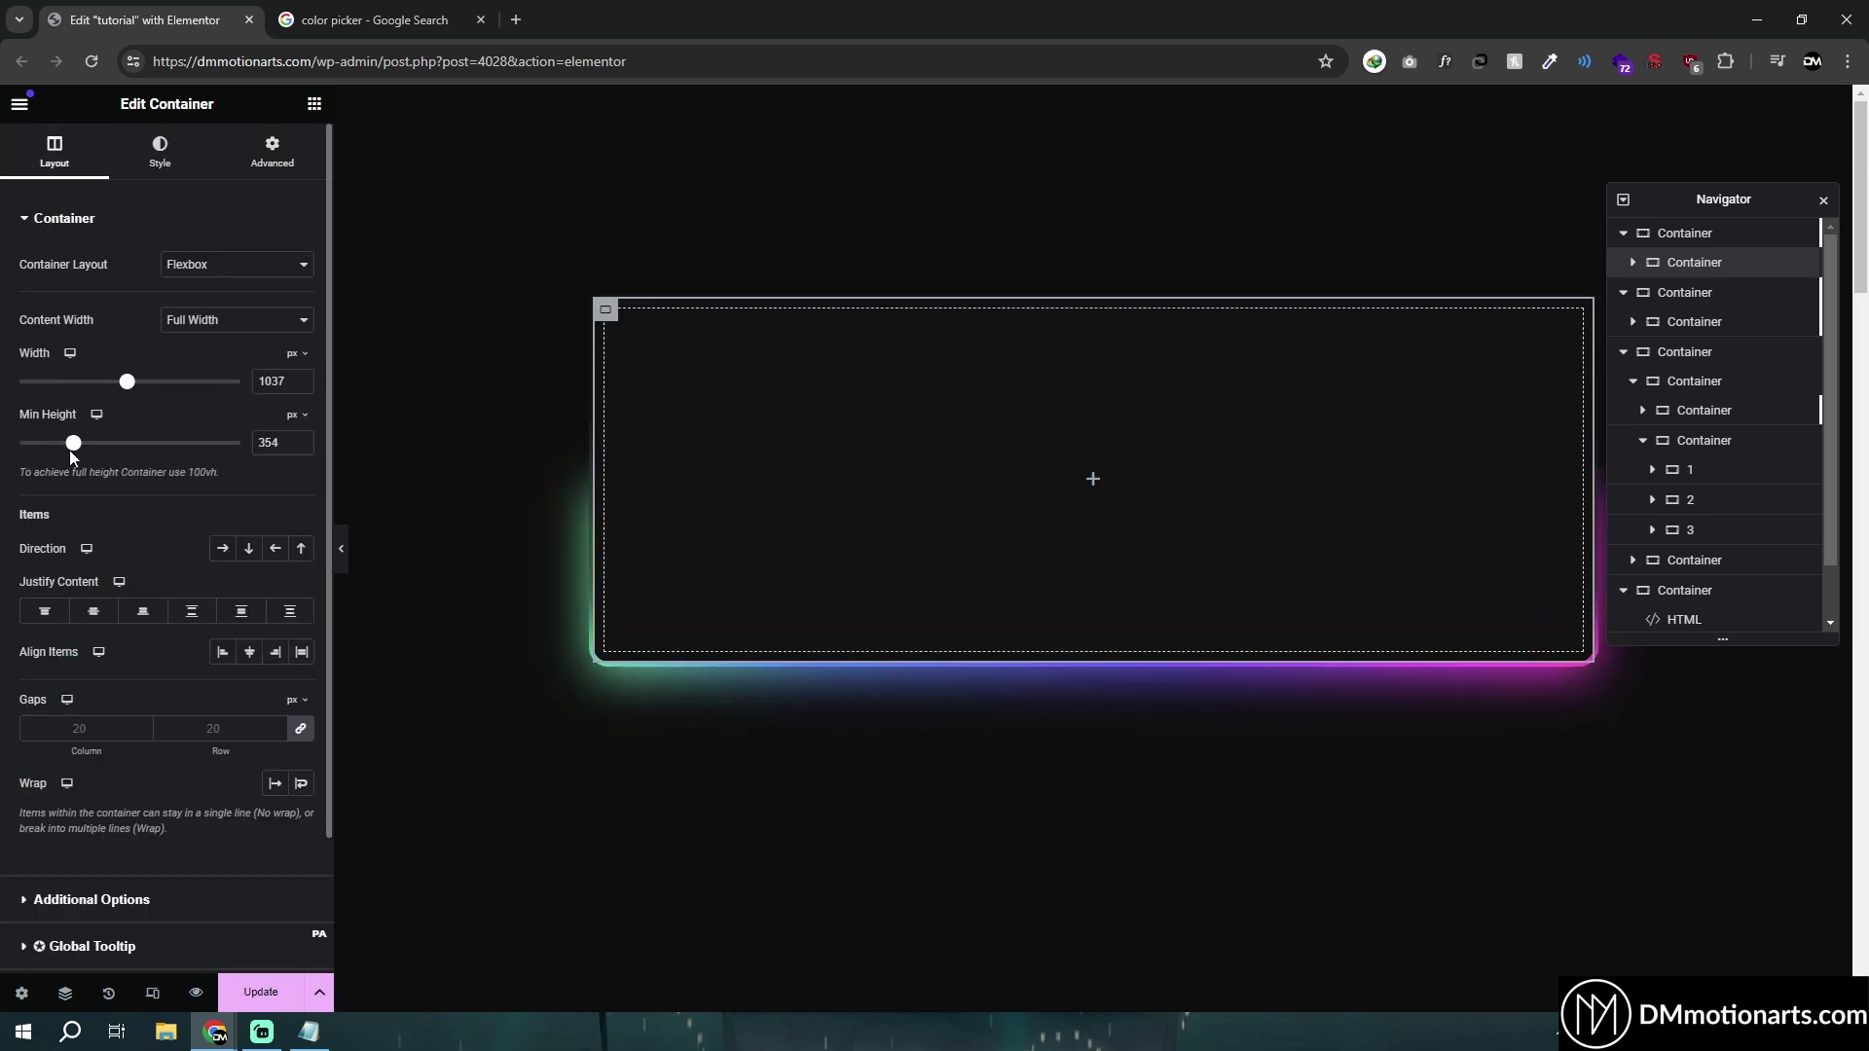
{"action": "left_click", "coordinate": [341, 548]}
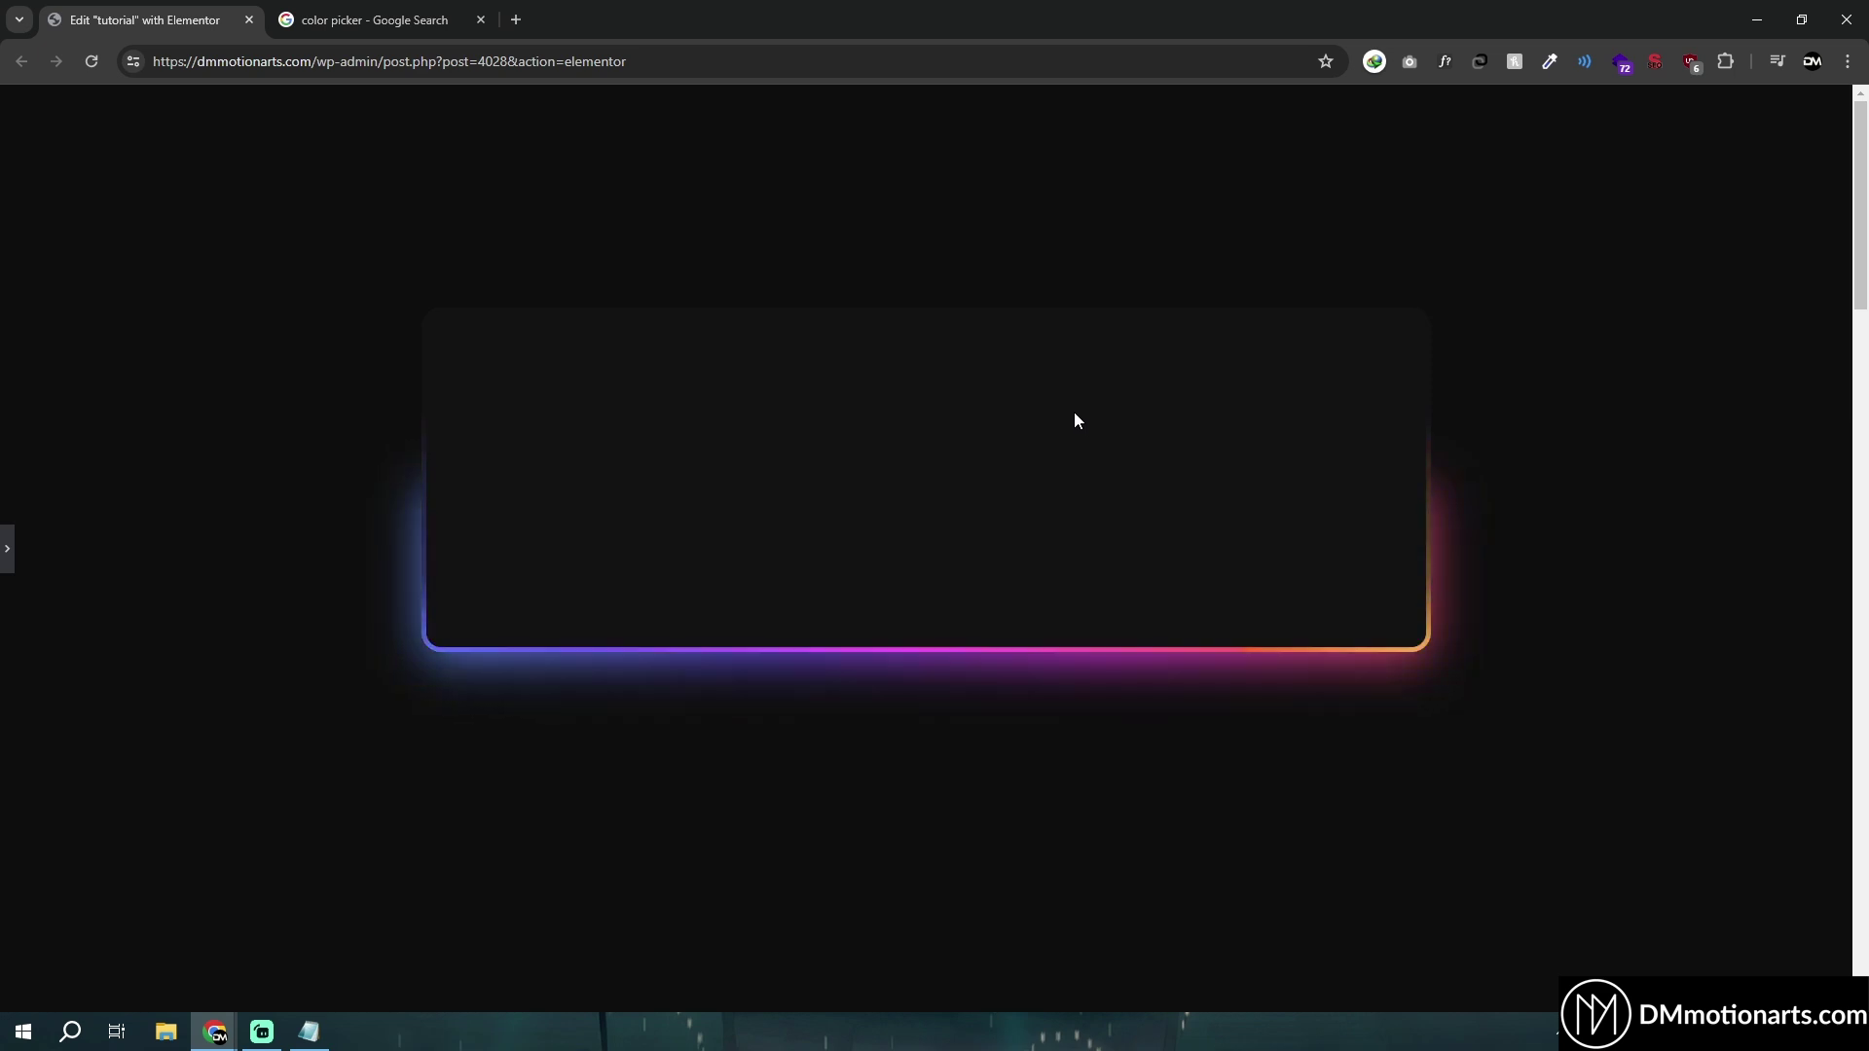